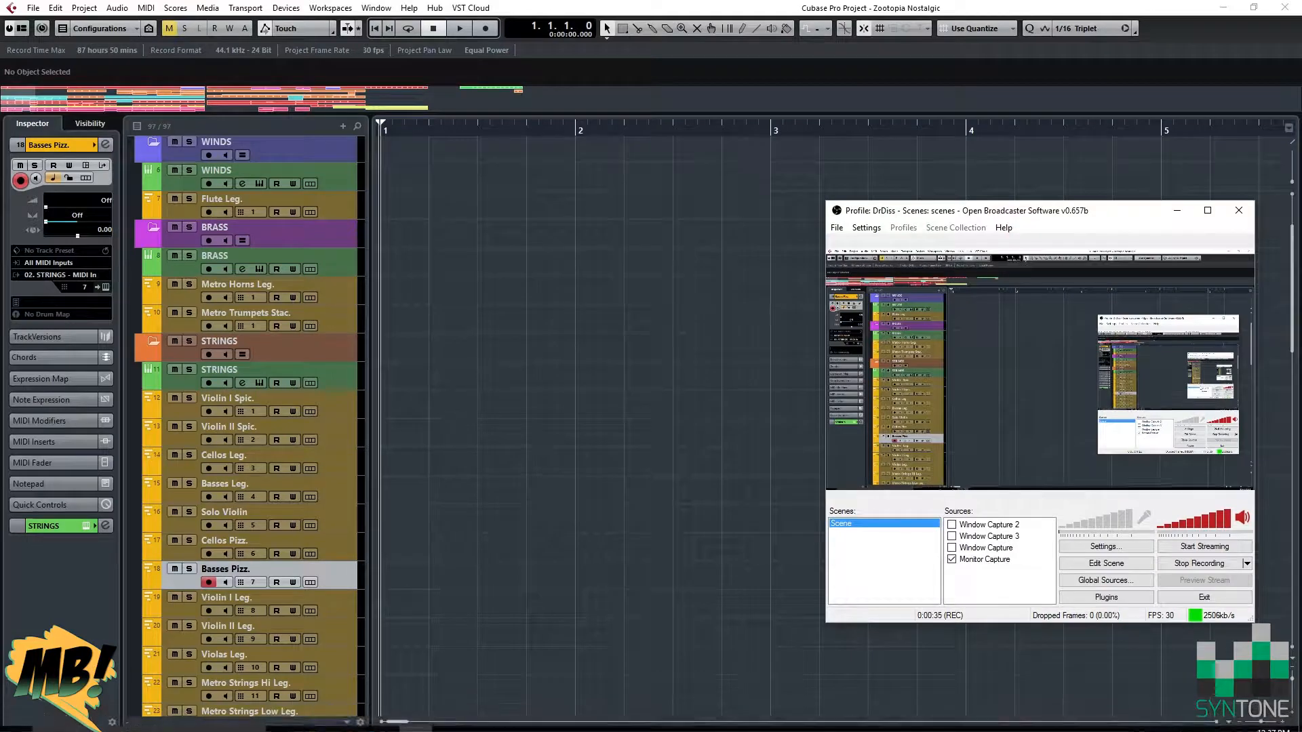
Switch to the Cubase project and look over the track list from the Signature and Tempo tracks down to the CHOIR group.
{"action": "key", "text": "alt+Tab"}
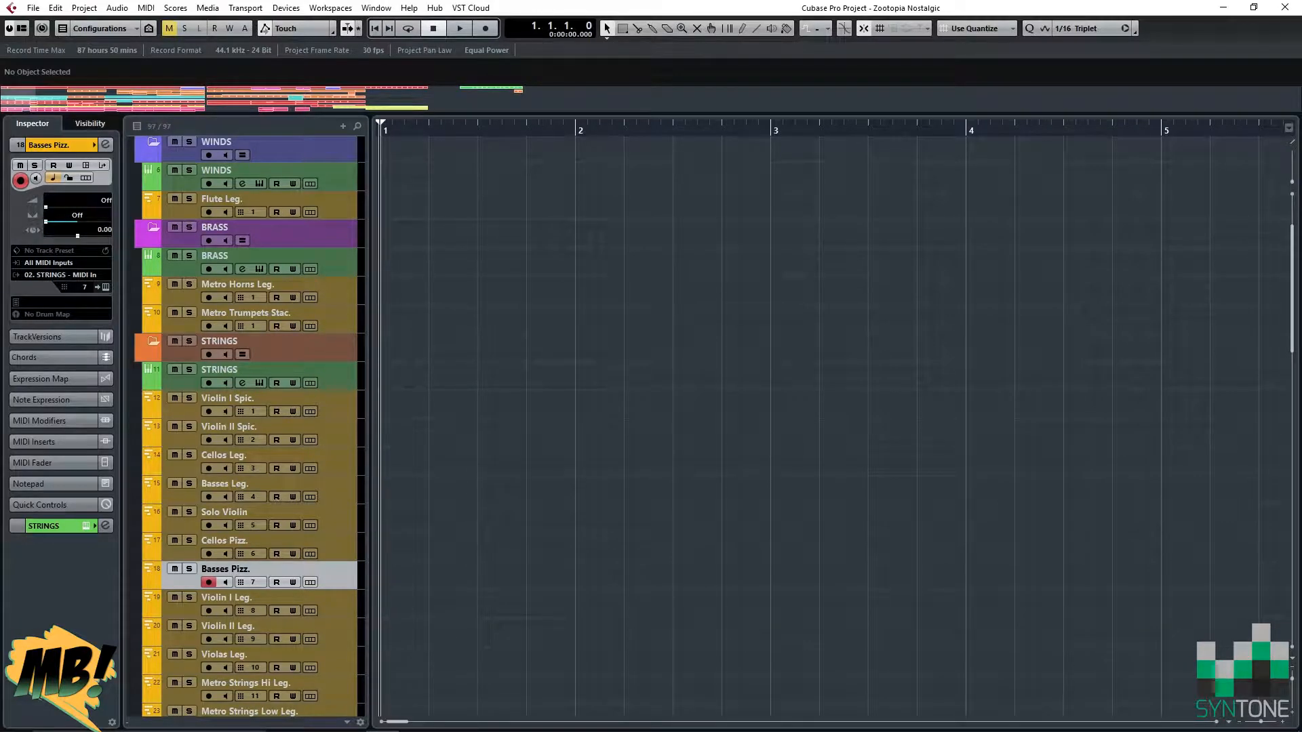
{"action": "scroll", "coordinate": [705, 427], "scroll_direction": "up", "scroll_amount": 3}
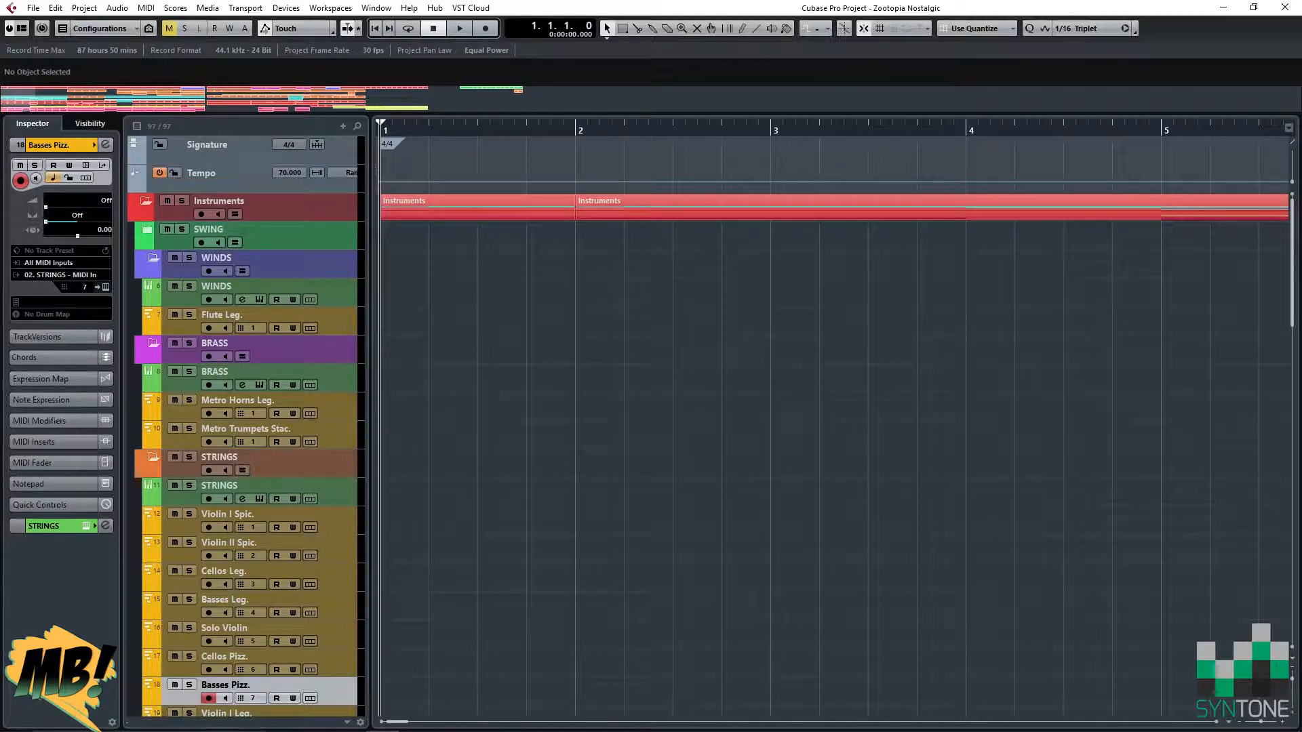
{"action": "scroll", "coordinate": [834, 427], "scroll_direction": "down", "scroll_amount": 15}
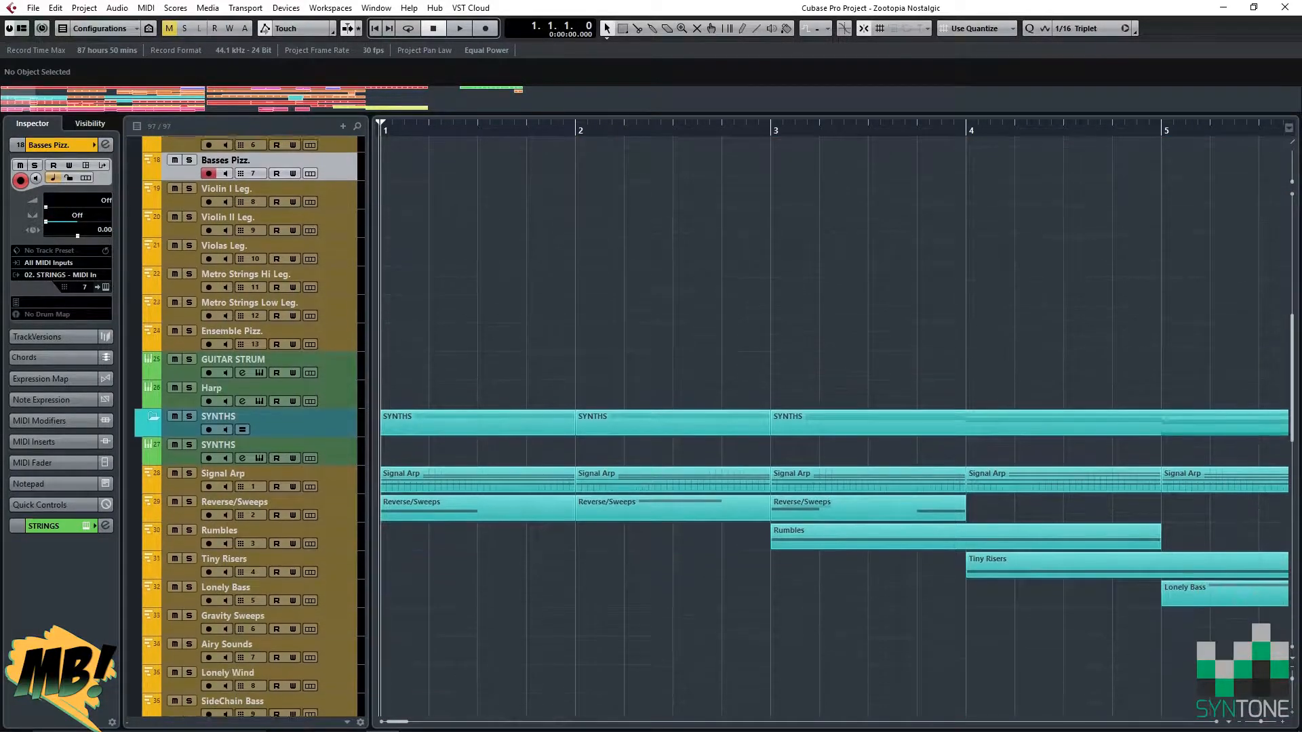
{"action": "scroll", "coordinate": [834, 427], "scroll_direction": "down", "scroll_amount": 20}
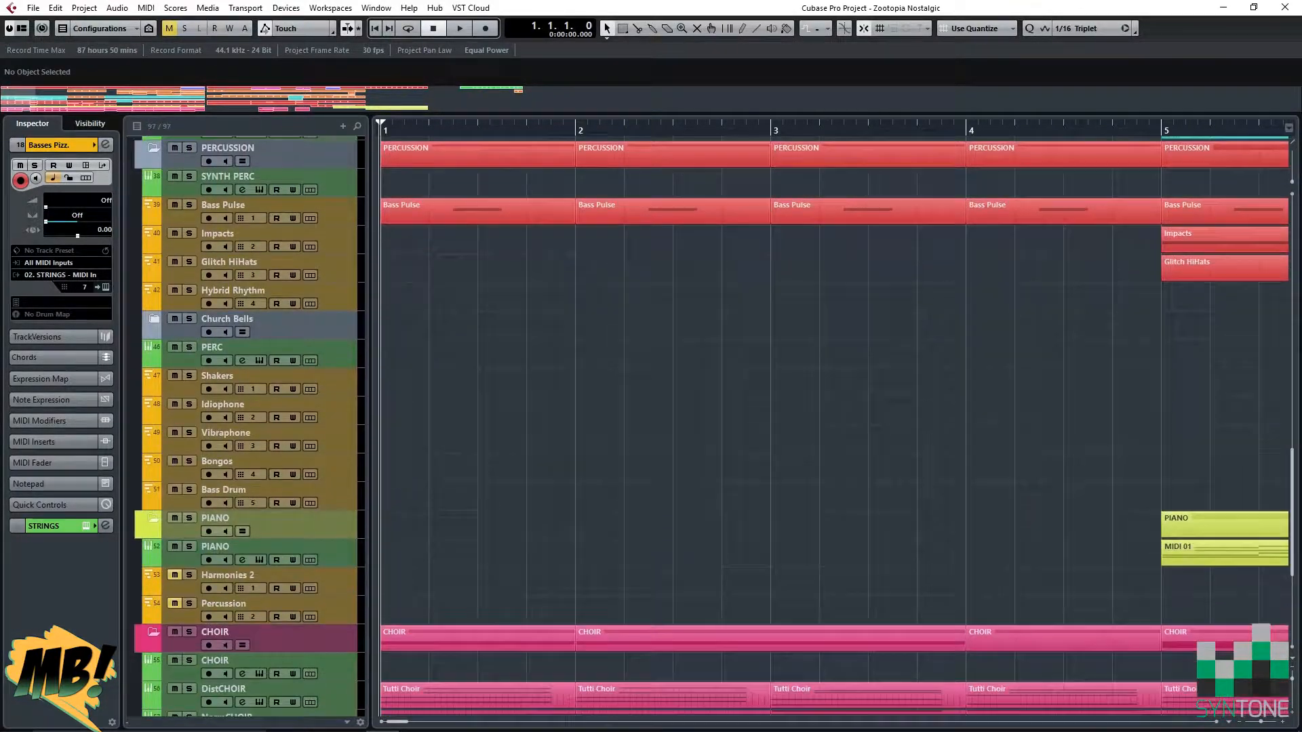
{"action": "scroll", "coordinate": [834, 428], "scroll_direction": "down", "scroll_amount": 5}
{"action": "scroll", "coordinate": [834, 427], "scroll_direction": "up", "scroll_amount": 20}
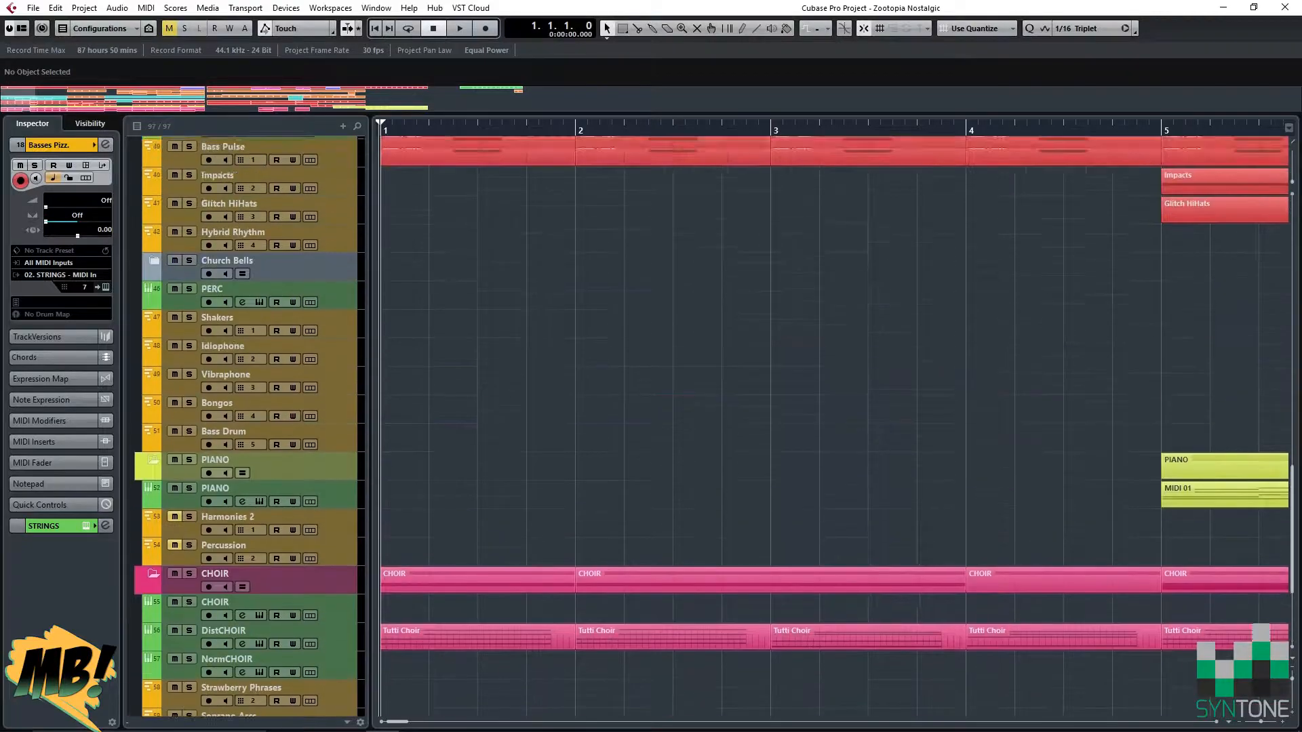
{"action": "scroll", "coordinate": [834, 427], "scroll_direction": "up", "scroll_amount": 7}
Examine the string, percussion and piano parts along the timeline from bar 6 to about bar 50.
{"action": "scroll", "coordinate": [834, 427], "scroll_direction": "right", "scroll_amount": 10}
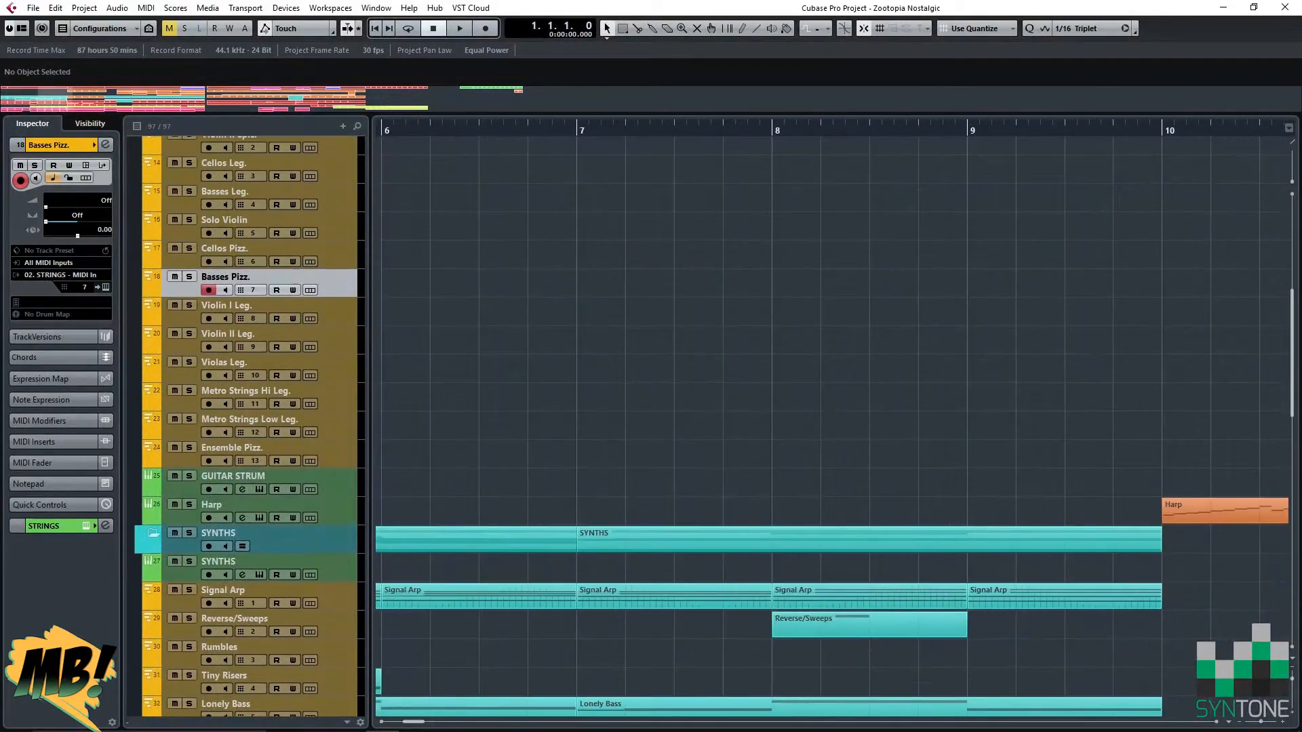
{"action": "scroll", "coordinate": [834, 427], "scroll_direction": "up", "scroll_amount": 7}
{"action": "scroll", "coordinate": [834, 427], "scroll_direction": "right", "scroll_amount": 18}
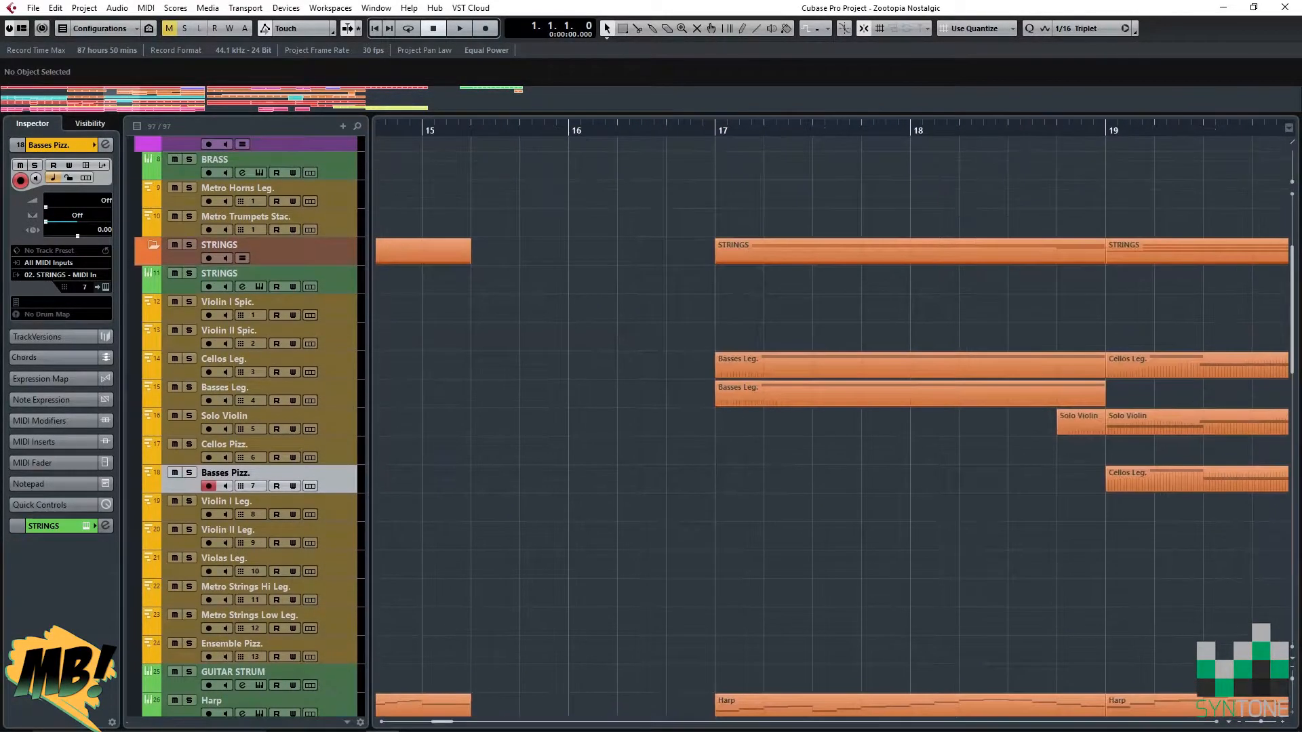
{"action": "scroll", "coordinate": [834, 428], "scroll_direction": "down", "scroll_amount": 3}
{"action": "scroll", "coordinate": [834, 427], "scroll_direction": "right", "scroll_amount": 18}
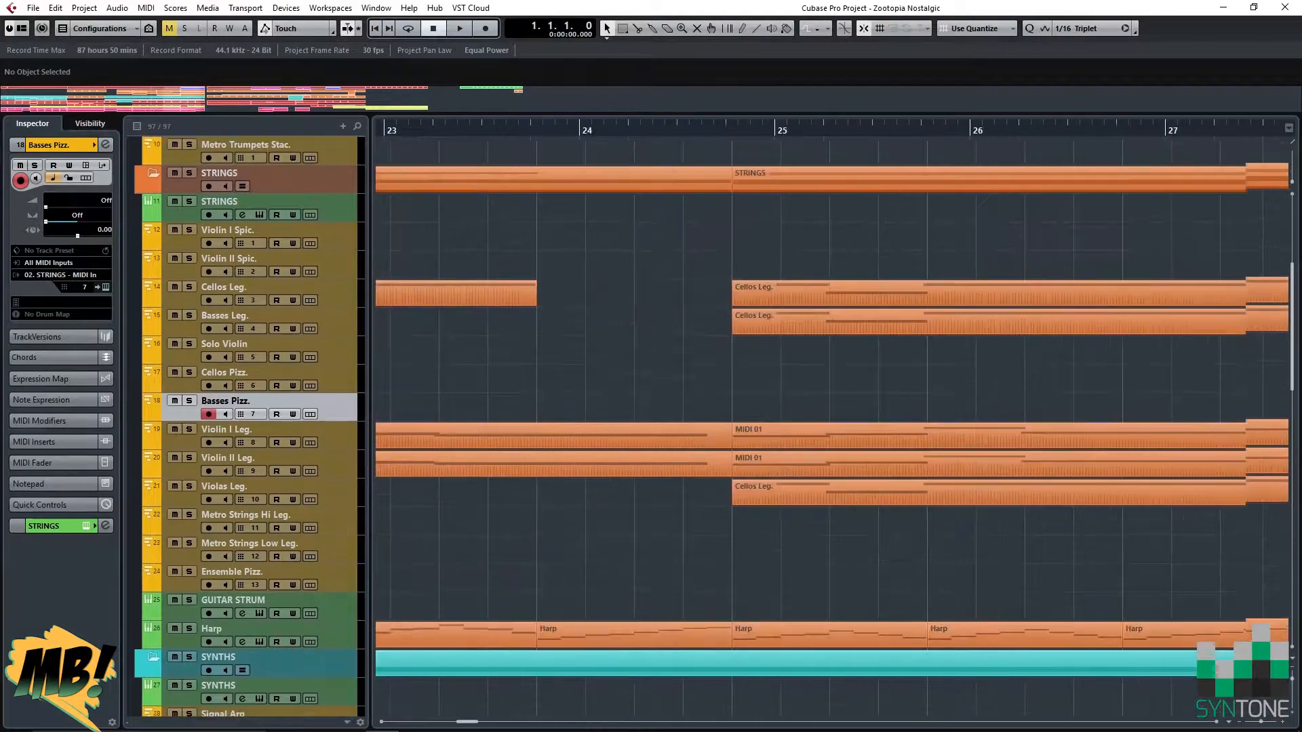
{"action": "scroll", "coordinate": [834, 427], "scroll_direction": "right", "scroll_amount": 20}
{"action": "scroll", "coordinate": [834, 427], "scroll_direction": "up", "scroll_amount": 1}
{"action": "scroll", "coordinate": [834, 427], "scroll_direction": "right", "scroll_amount": 18}
{"action": "scroll", "coordinate": [834, 427], "scroll_direction": "up", "scroll_amount": 1}
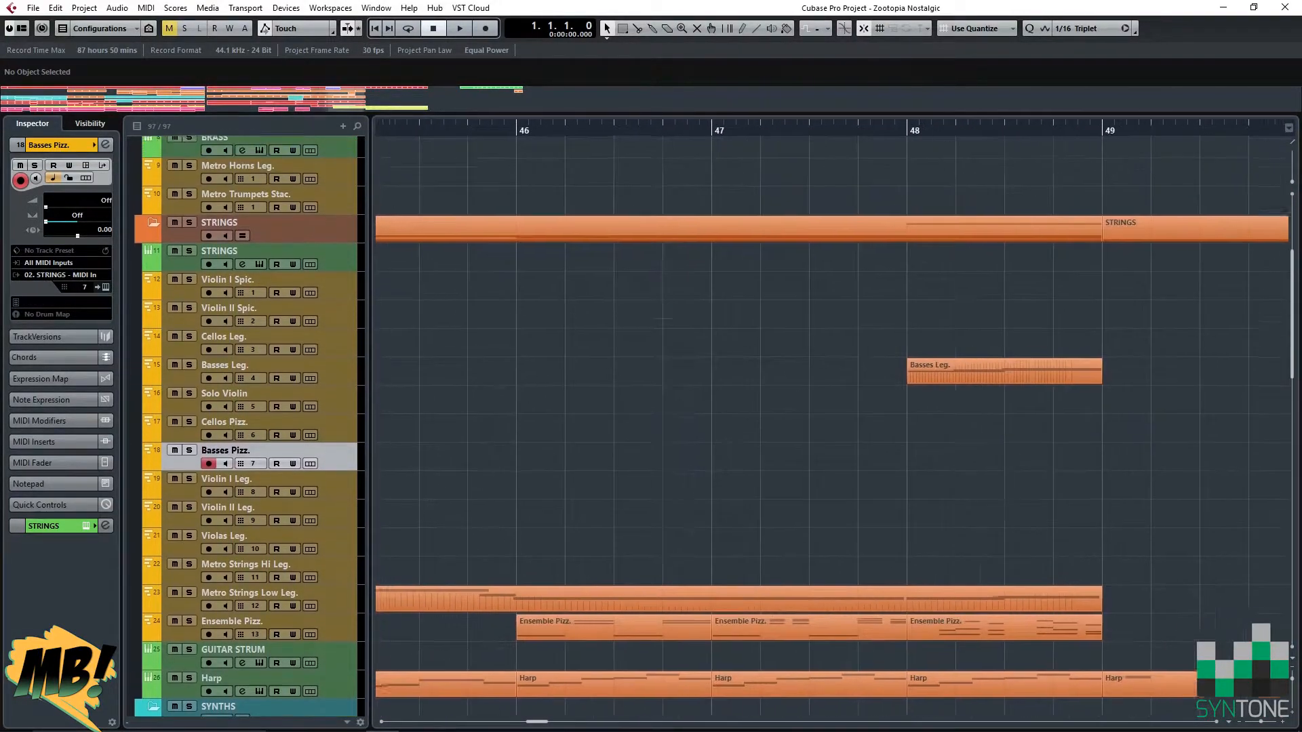
{"action": "scroll", "coordinate": [834, 427], "scroll_direction": "right", "scroll_amount": 1}
{"action": "scroll", "coordinate": [834, 427], "scroll_direction": "down", "scroll_amount": 20}
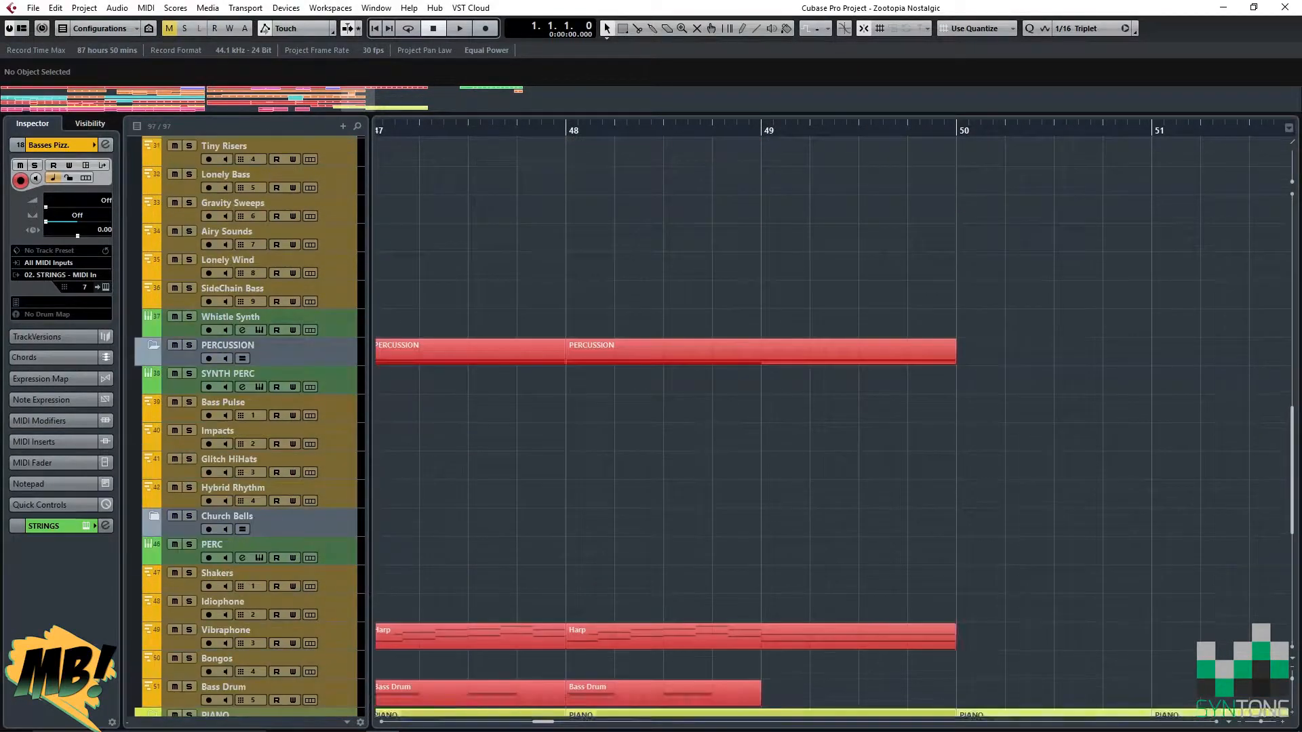
{"action": "scroll", "coordinate": [834, 427], "scroll_direction": "left", "scroll_amount": 3}
{"action": "scroll", "coordinate": [834, 428], "scroll_direction": "up", "scroll_amount": 6}
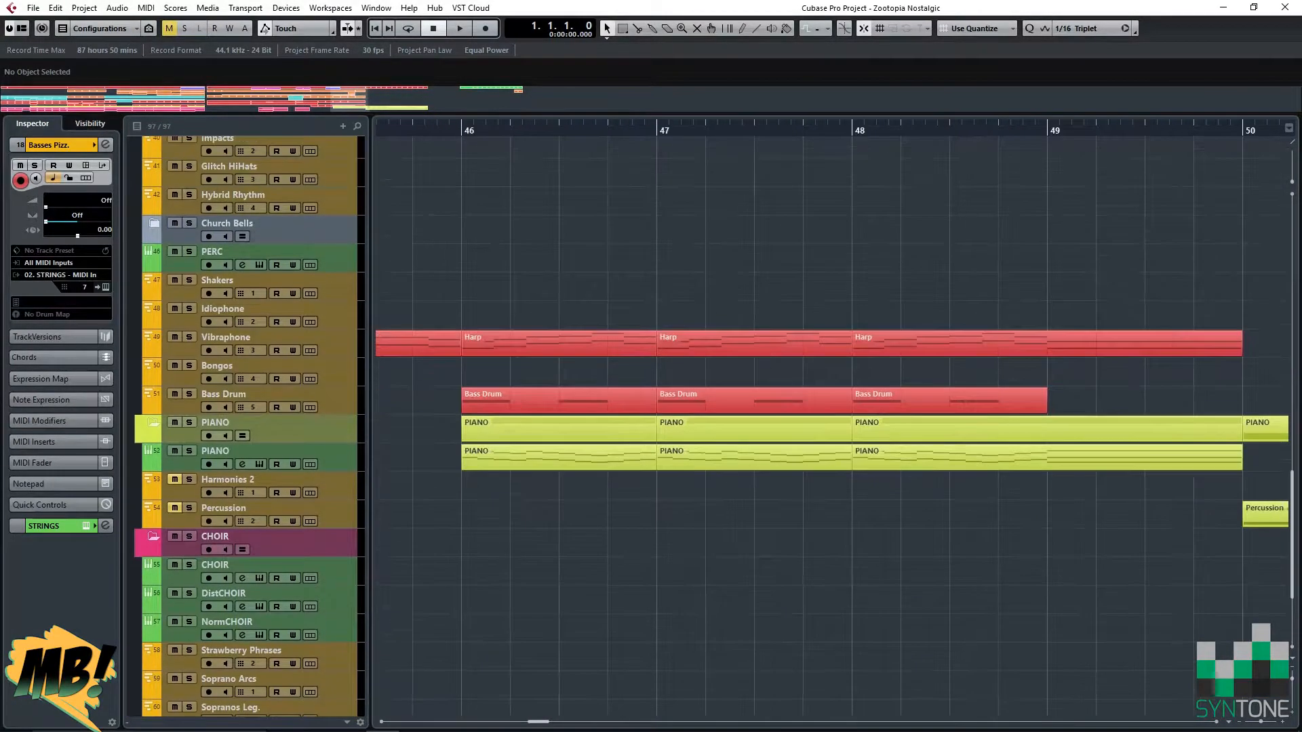
Look back through the percussion, synth and harp parts to bar 1 and the top of the track list.
{"action": "scroll", "coordinate": [834, 428], "scroll_direction": "up", "scroll_amount": 14}
{"action": "scroll", "coordinate": [834, 427], "scroll_direction": "left", "scroll_amount": 20}
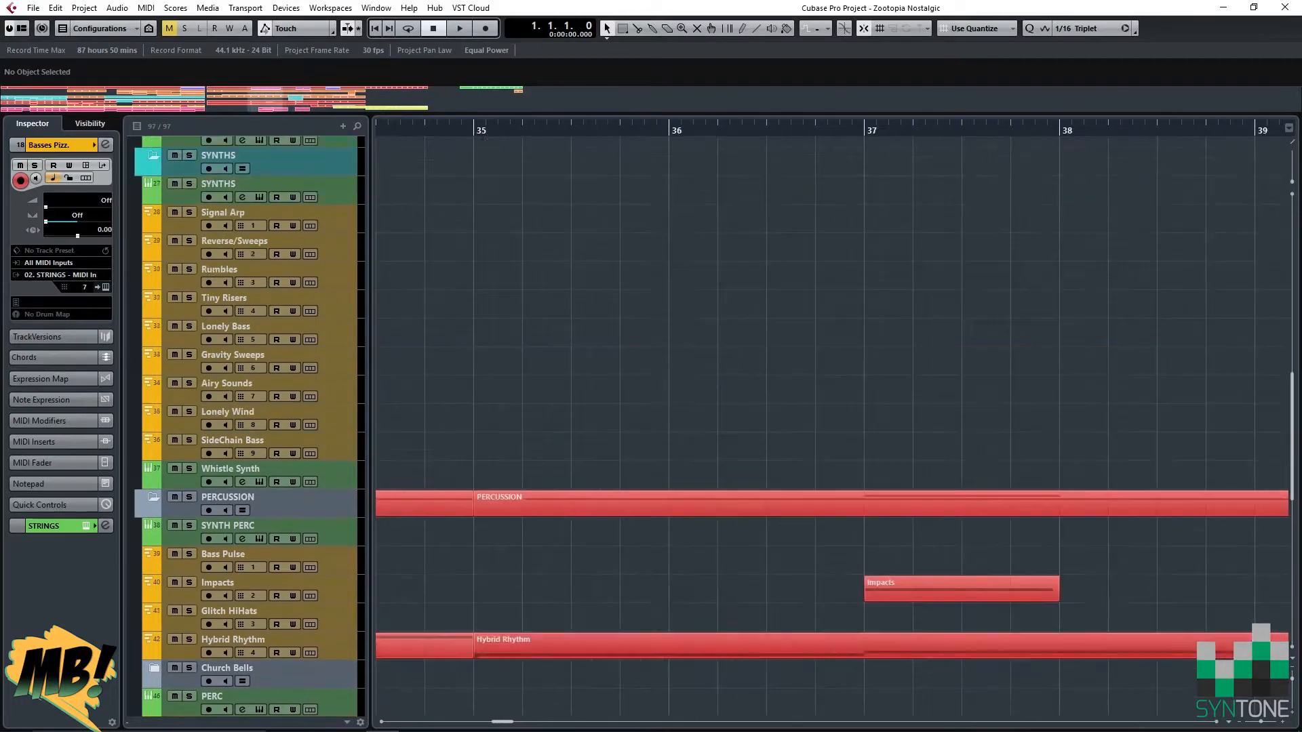
{"action": "scroll", "coordinate": [834, 428], "scroll_direction": "up", "scroll_amount": 7}
{"action": "scroll", "coordinate": [834, 427], "scroll_direction": "left", "scroll_amount": 20}
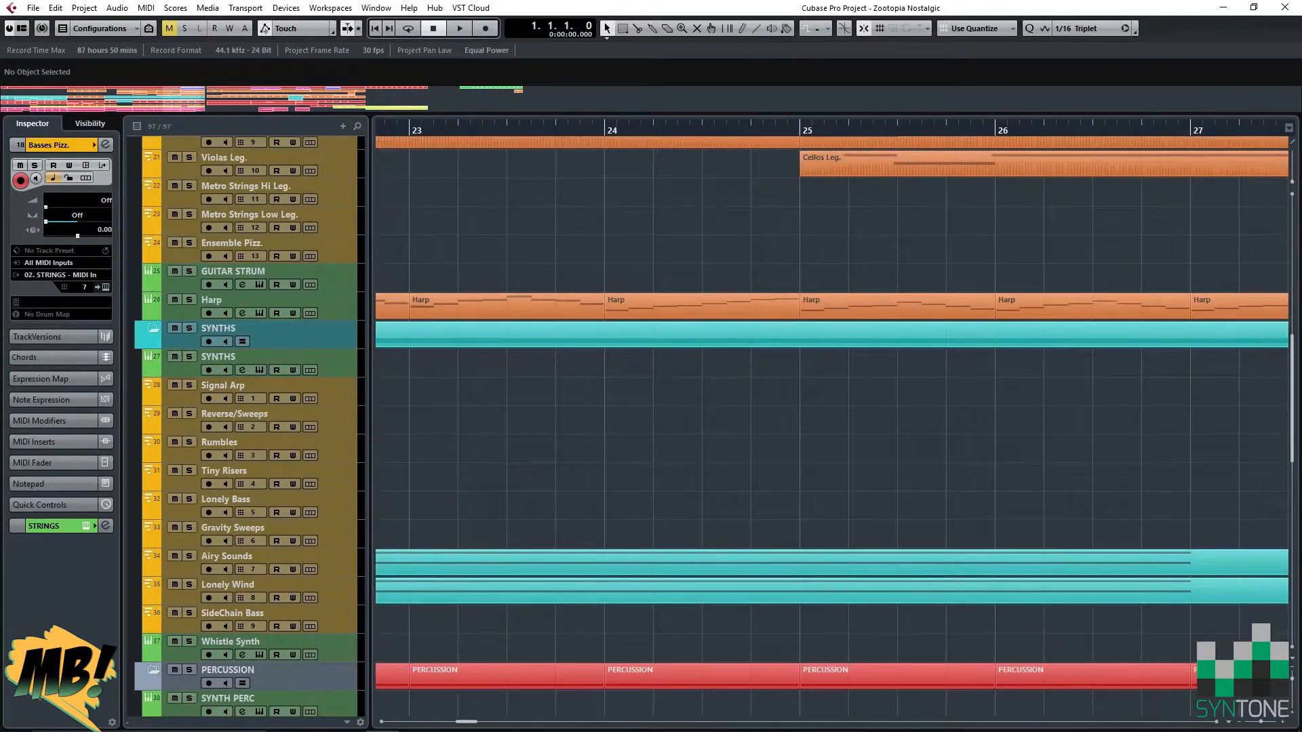
{"action": "scroll", "coordinate": [834, 427], "scroll_direction": "up", "scroll_amount": 1}
{"action": "scroll", "coordinate": [834, 427], "scroll_direction": "left", "scroll_amount": 20}
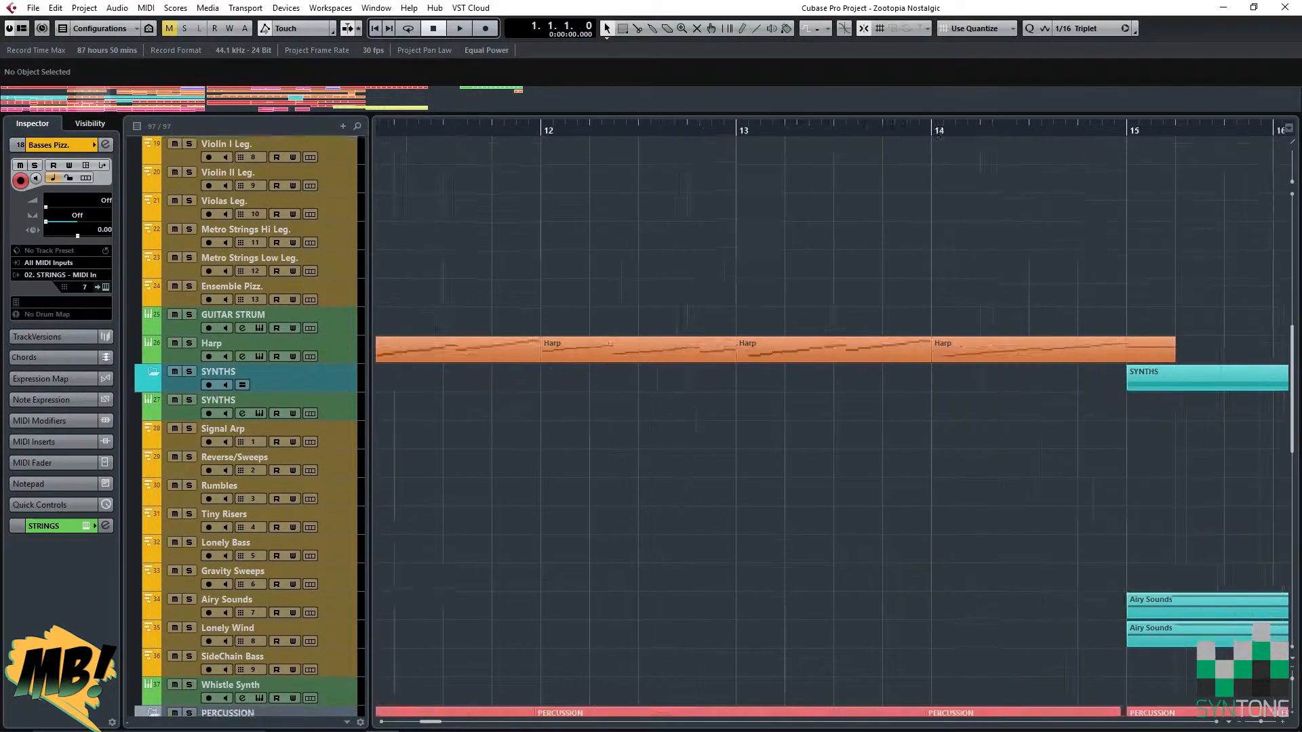
{"action": "scroll", "coordinate": [834, 427], "scroll_direction": "left", "scroll_amount": 12}
{"action": "scroll", "coordinate": [834, 427], "scroll_direction": "up", "scroll_amount": 1}
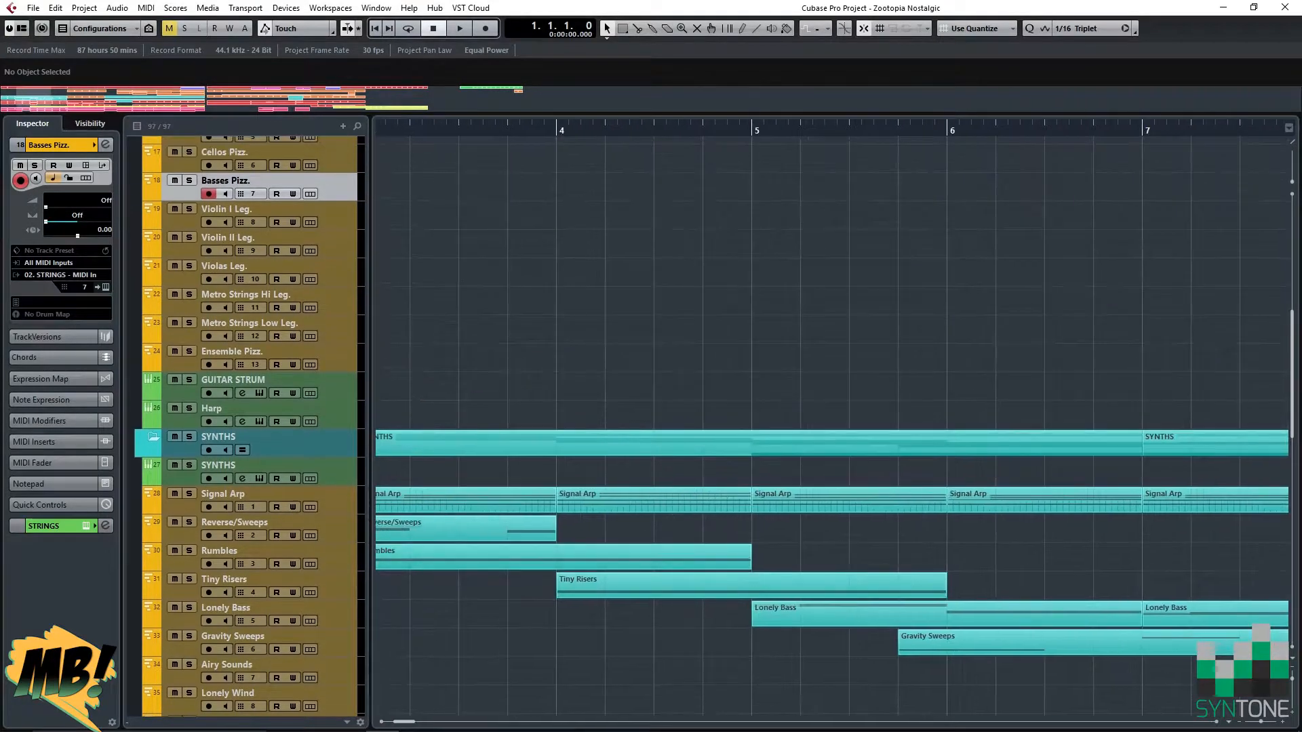
{"action": "scroll", "coordinate": [834, 428], "scroll_direction": "left", "scroll_amount": 6}
{"action": "scroll", "coordinate": [834, 427], "scroll_direction": "up", "scroll_amount": 18}
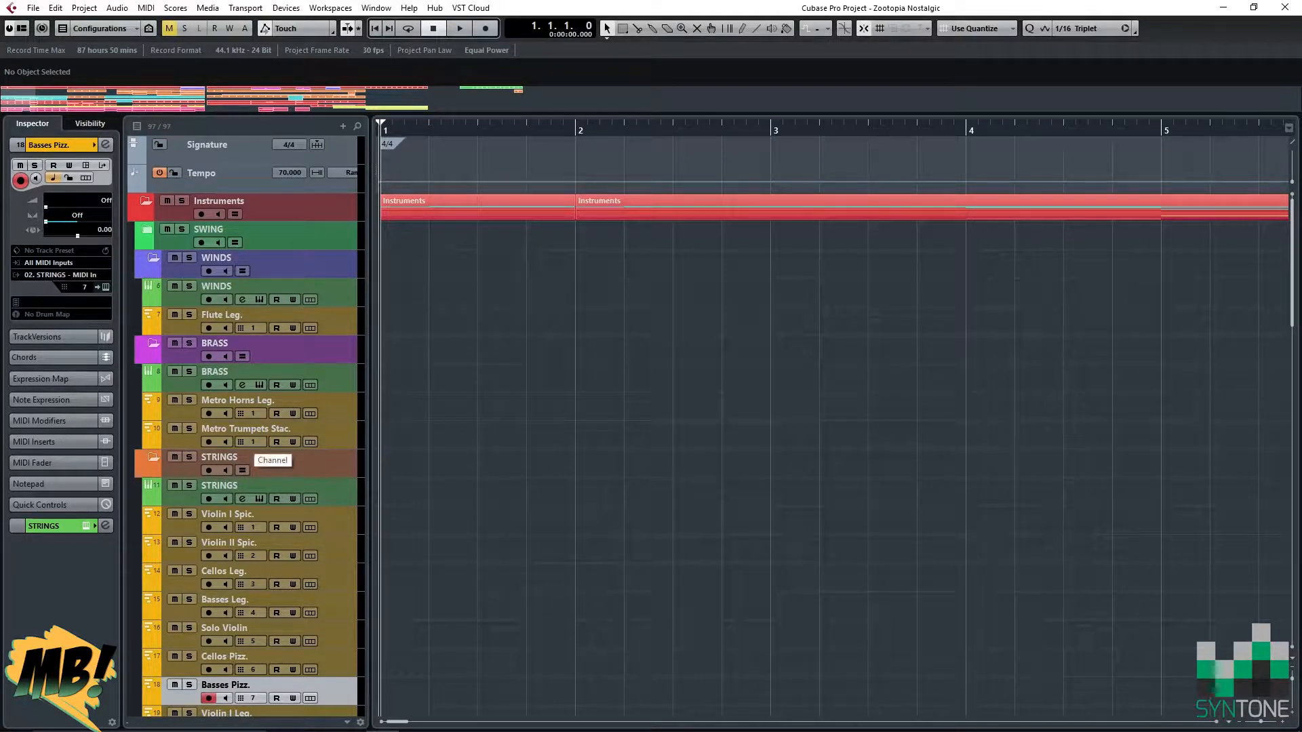
Set the MIDI channel of the Metro Trumpets Stac. track to 2.
{"action": "left_click", "coordinate": [252, 443]}
{"action": "left_click", "coordinate": [285, 486]}
Examine how the tracks from STRINGS through SYNTHS, PERCUSSION, PIANO and CHOIR are grouped and assigned to MIDI channels.
{"action": "scroll", "coordinate": [285, 486], "scroll_direction": "down", "scroll_amount": 3}
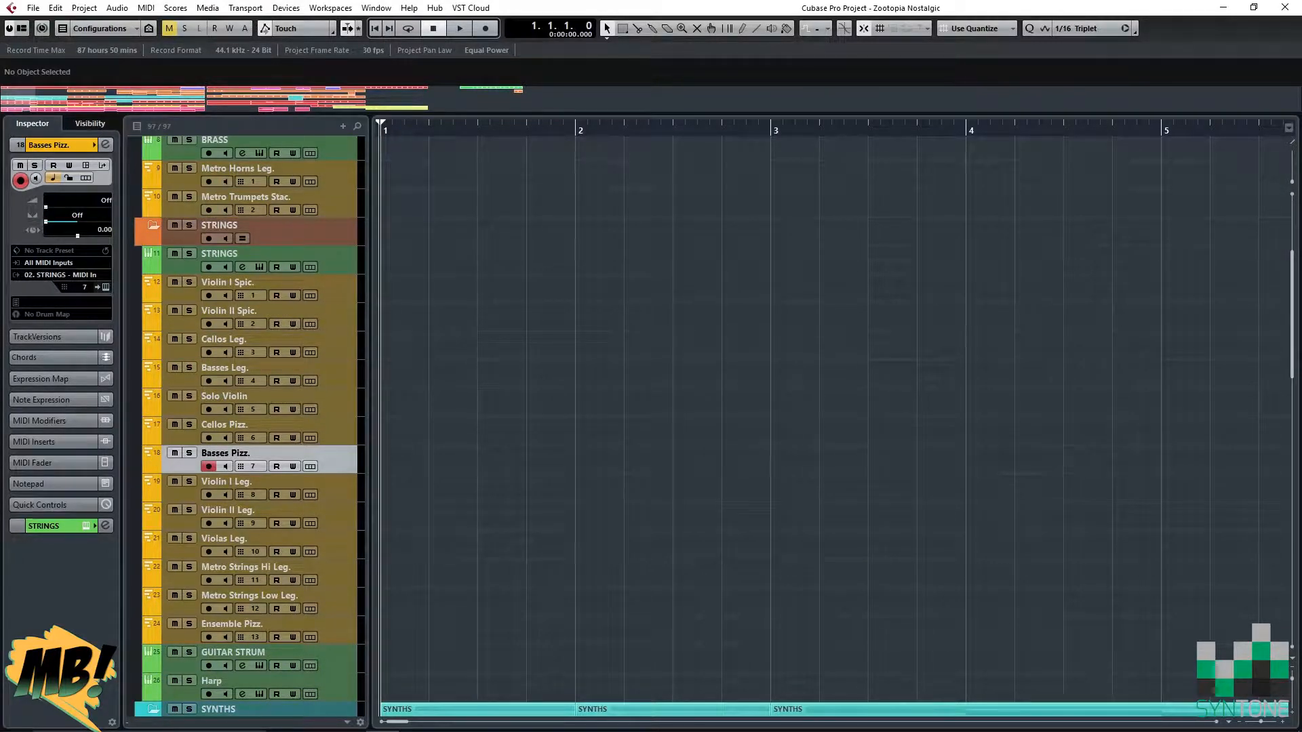
{"action": "scroll", "coordinate": [284, 486], "scroll_direction": "down", "scroll_amount": 2}
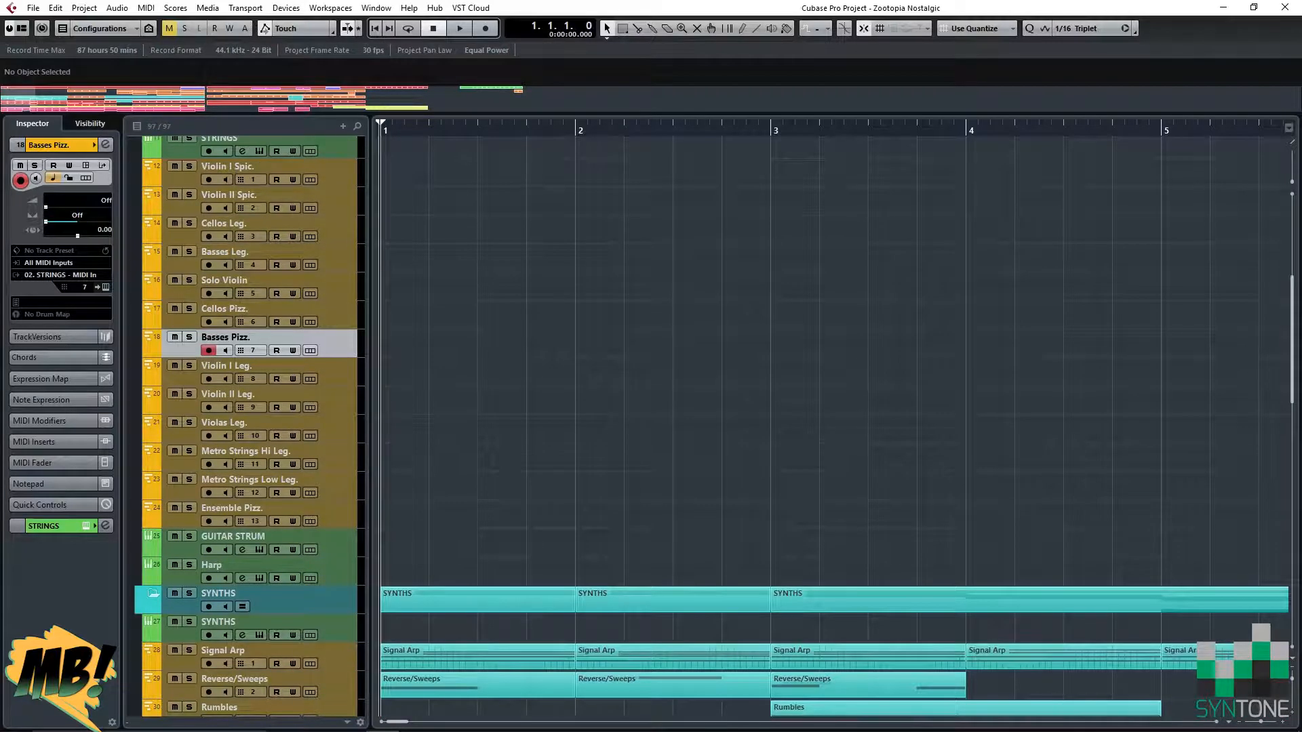
{"action": "scroll", "coordinate": [285, 486], "scroll_direction": "down", "scroll_amount": 2}
{"action": "scroll", "coordinate": [285, 487], "scroll_direction": "down", "scroll_amount": 2}
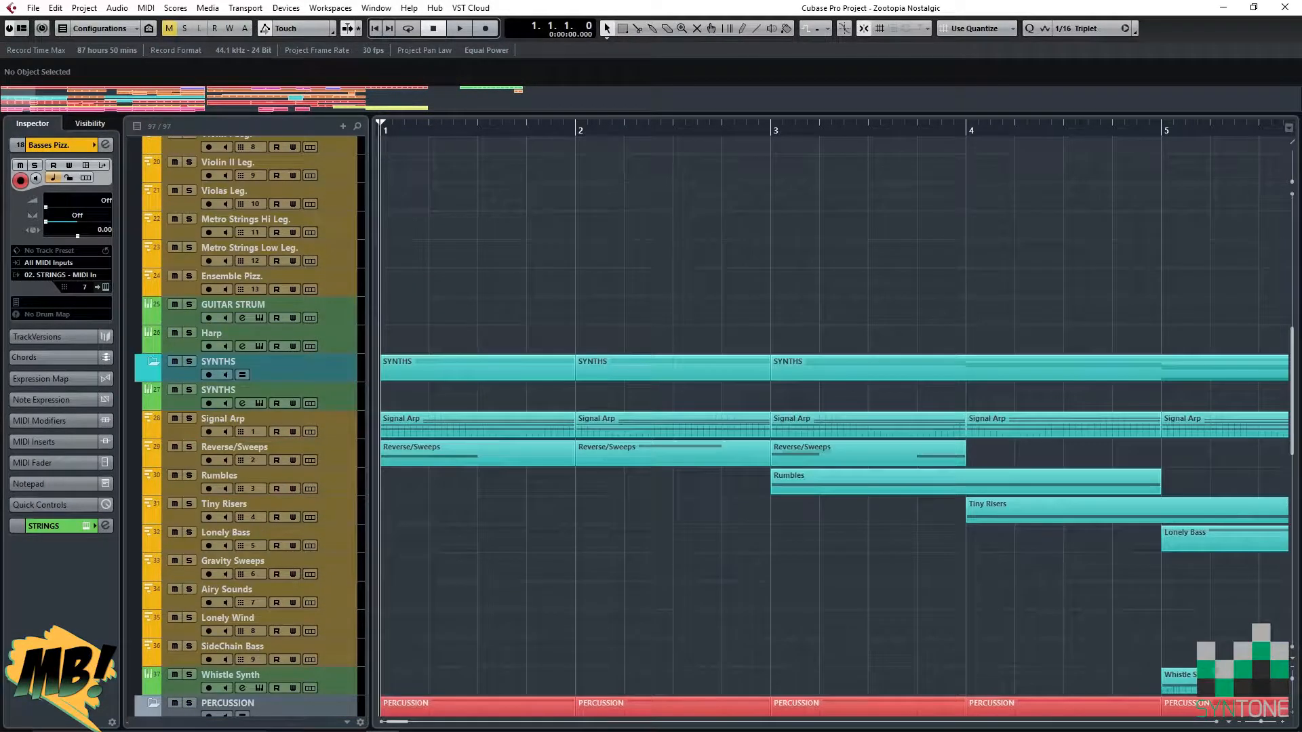
{"action": "scroll", "coordinate": [285, 487], "scroll_direction": "down", "scroll_amount": 2}
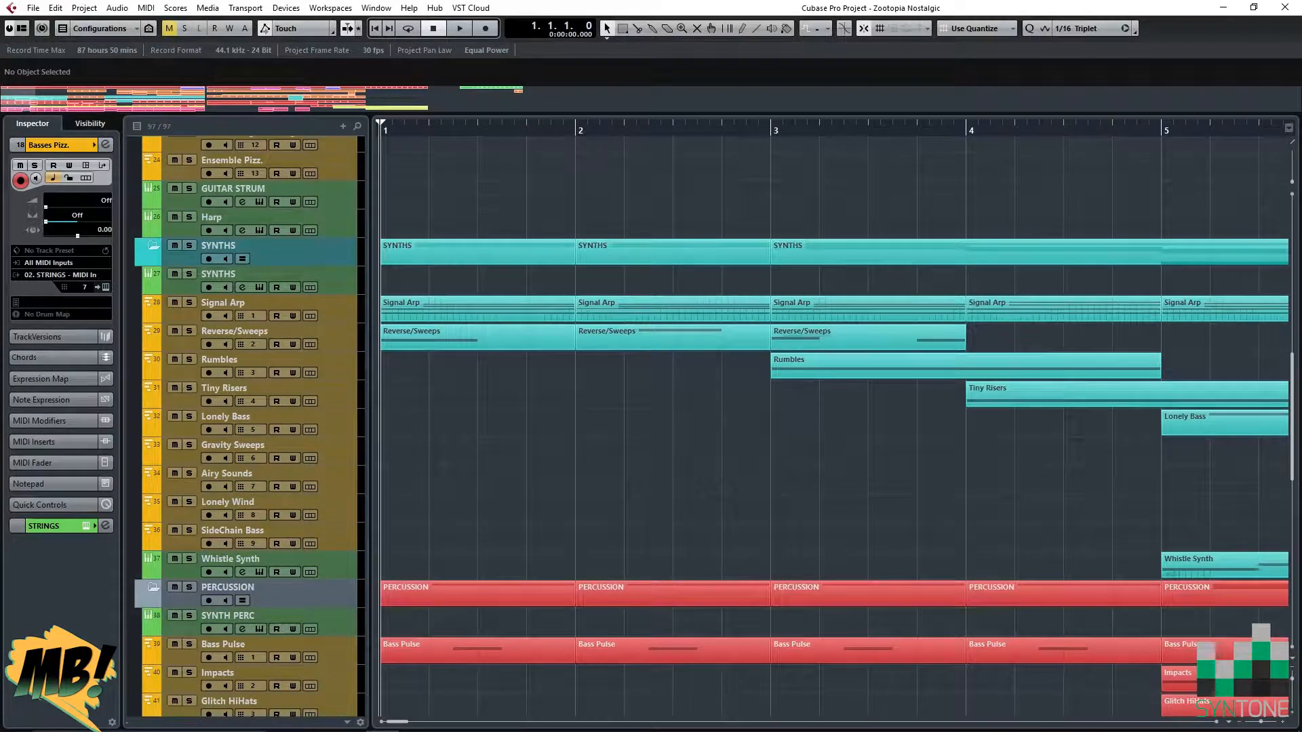
{"action": "scroll", "coordinate": [285, 486], "scroll_direction": "down", "scroll_amount": 2}
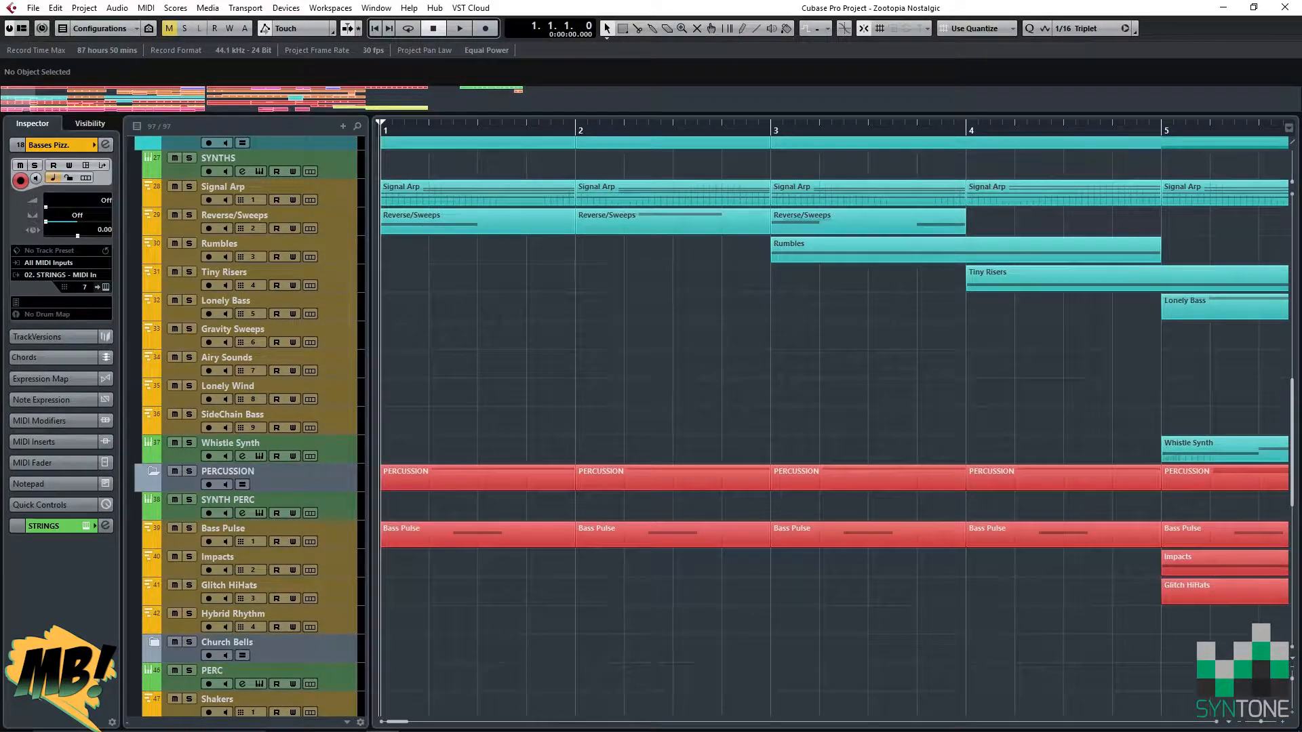
{"action": "scroll", "coordinate": [285, 487], "scroll_direction": "down", "scroll_amount": 2}
{"action": "scroll", "coordinate": [285, 486], "scroll_direction": "down", "scroll_amount": 2}
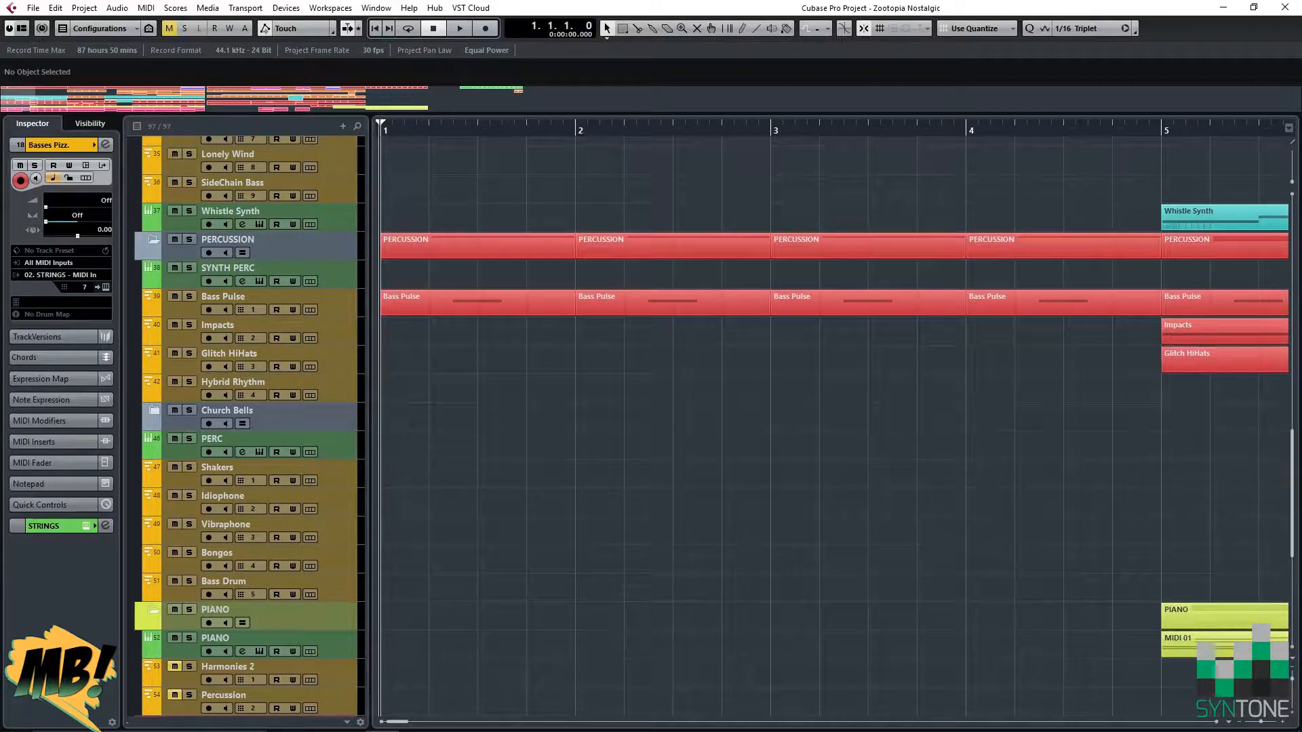
{"action": "scroll", "coordinate": [258, 581], "scroll_direction": "down", "scroll_amount": 2}
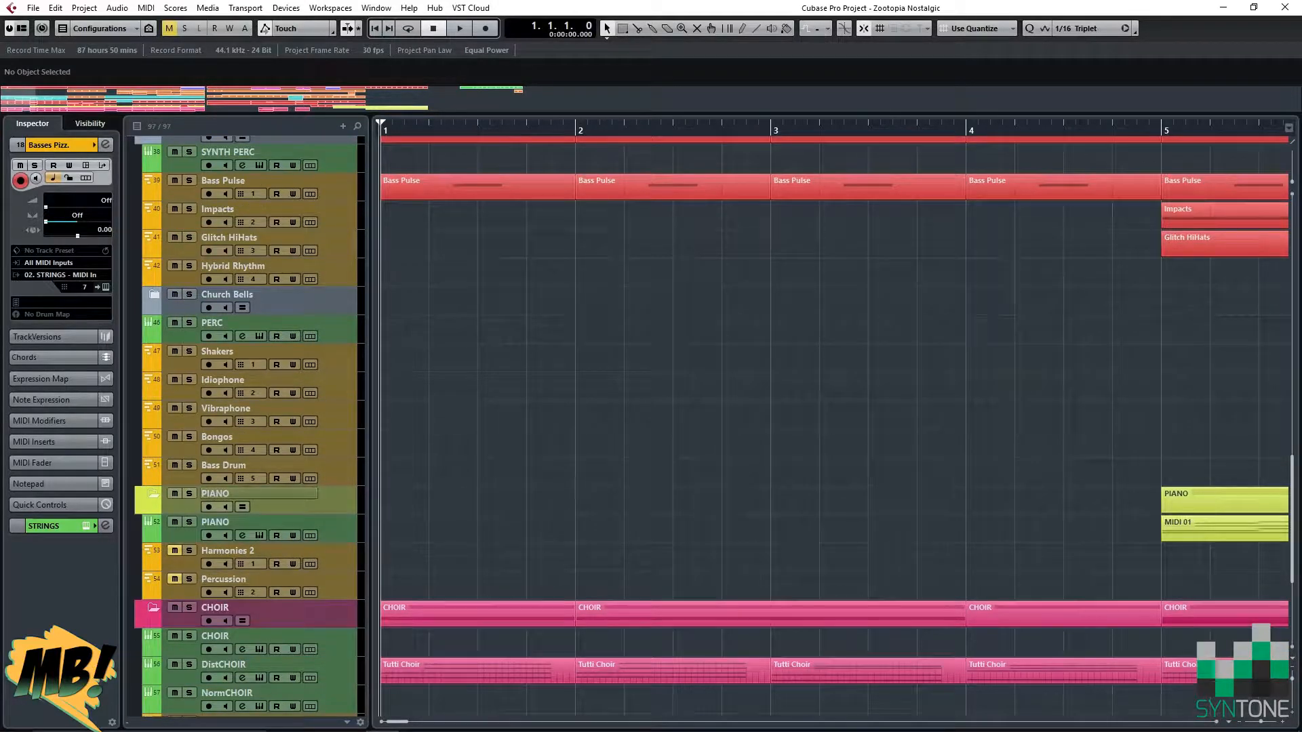
Select the Shakers, Idiophone and Vibraphone tracks in turn to check their output routing and MIDI channels.
{"action": "left_click", "coordinate": [261, 352]}
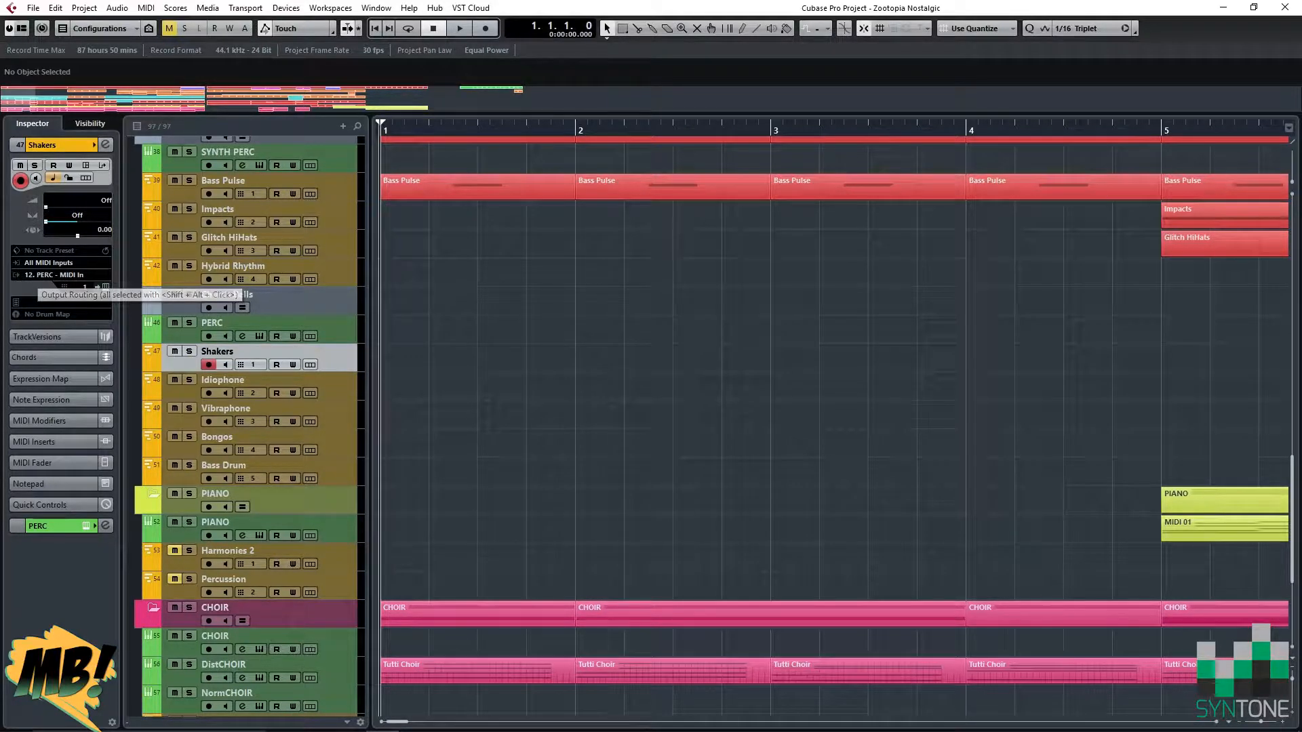
{"action": "left_click", "coordinate": [261, 381]}
{"action": "left_click", "coordinate": [261, 408]}
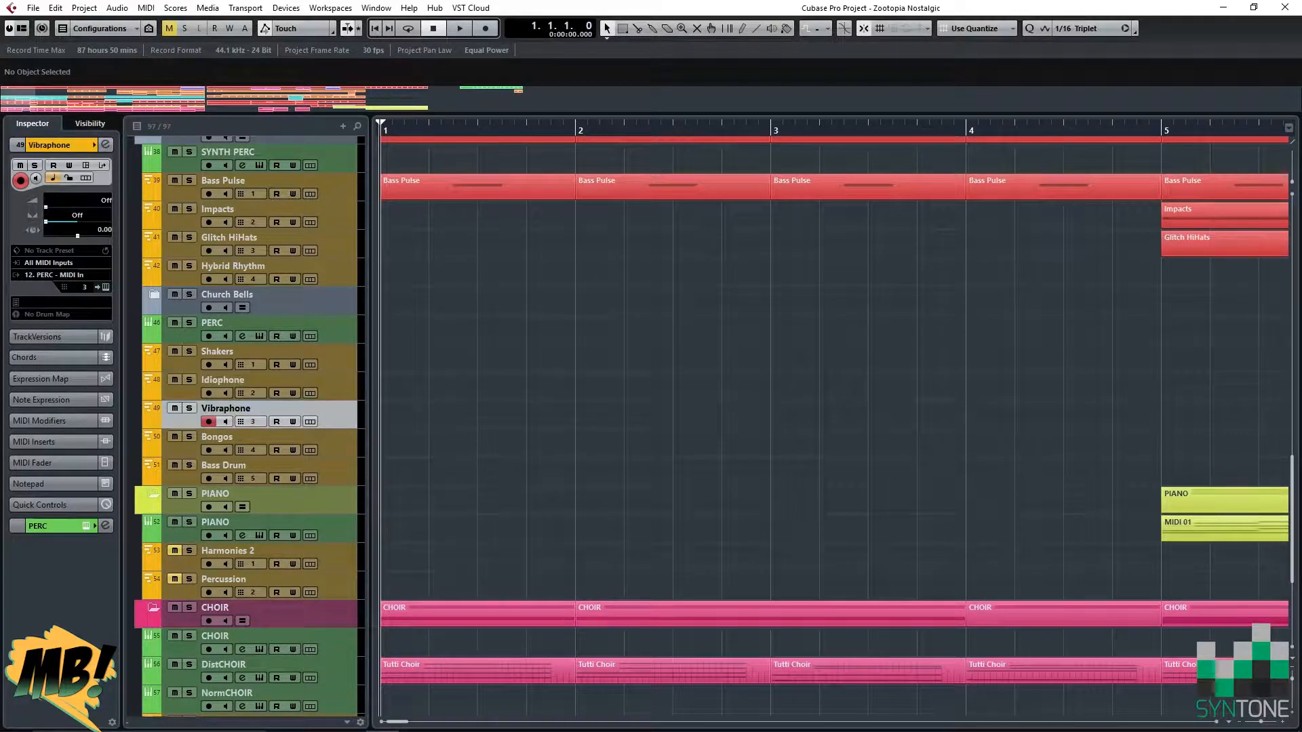
Review the CHOIR and REVERB tracks, then the synth, string, brass and wind groups up to the top of the project.
{"action": "scroll", "coordinate": [261, 468], "scroll_direction": "down", "scroll_amount": 5}
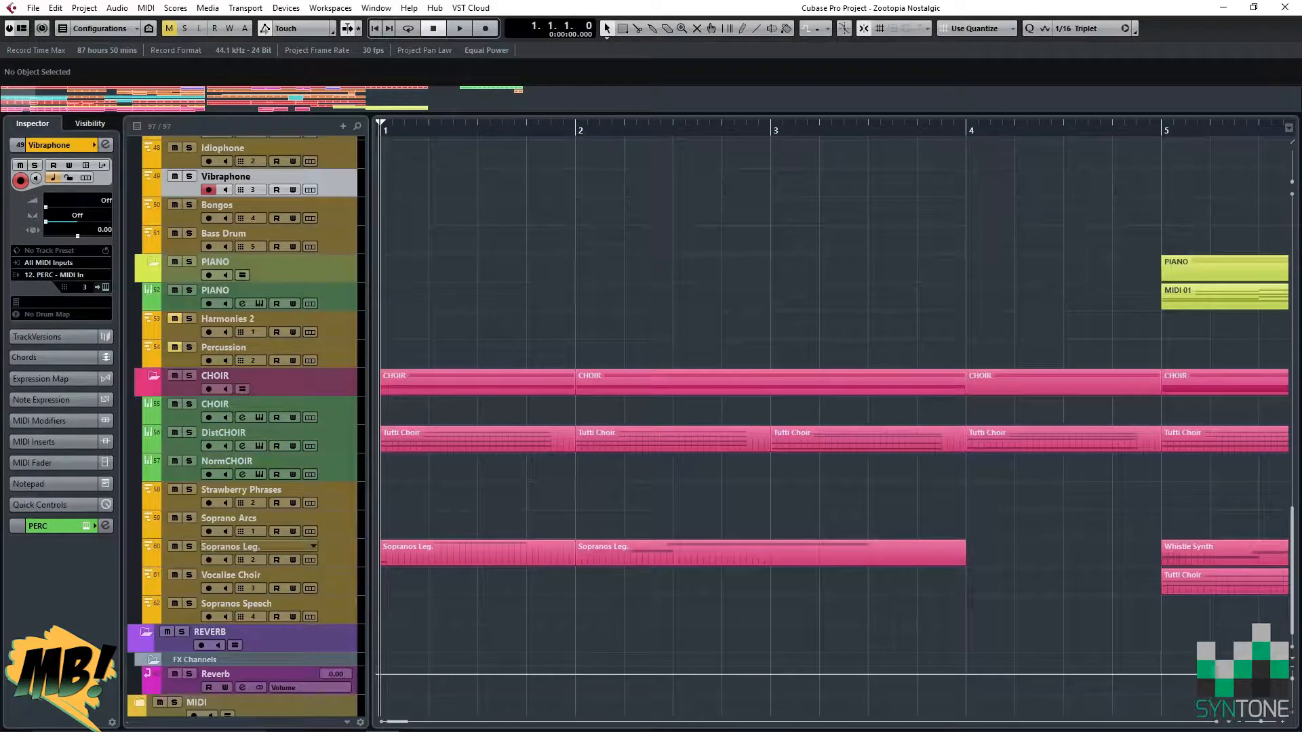
{"action": "scroll", "coordinate": [258, 570], "scroll_direction": "up", "scroll_amount": 12}
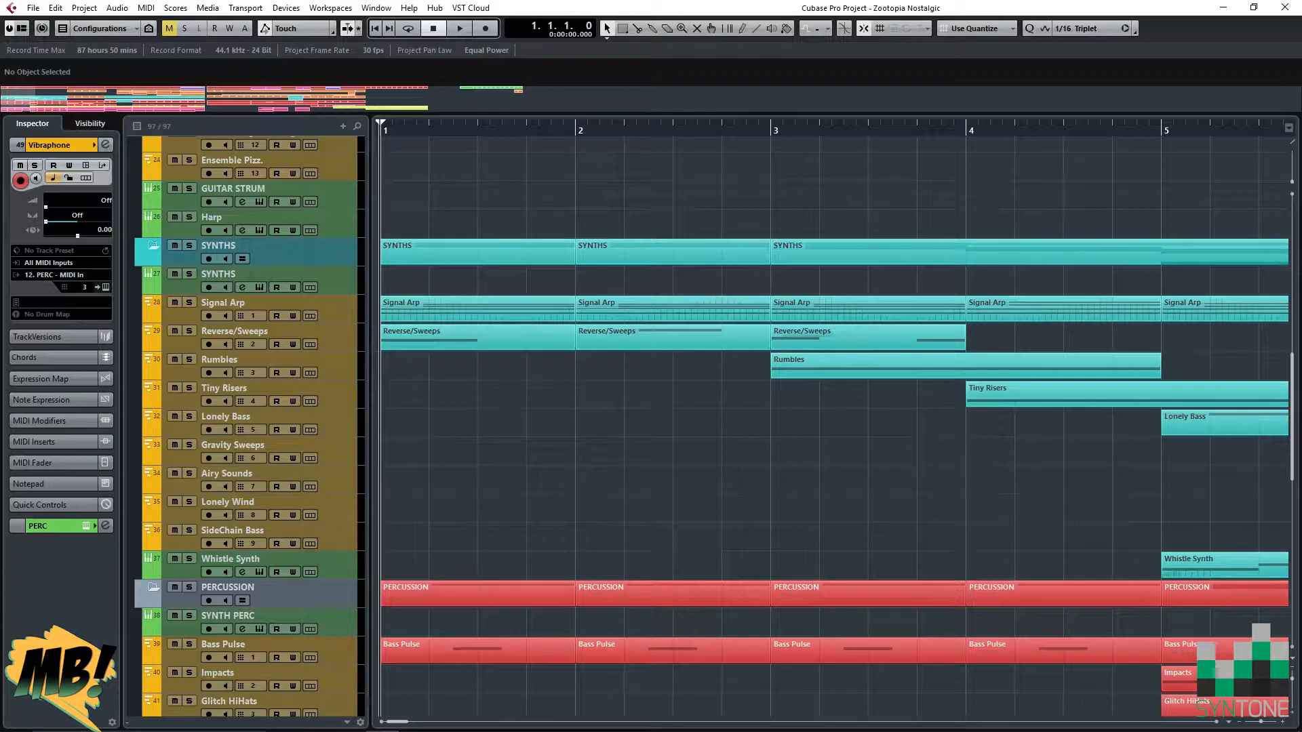
{"action": "scroll", "coordinate": [258, 509], "scroll_direction": "up", "scroll_amount": 10}
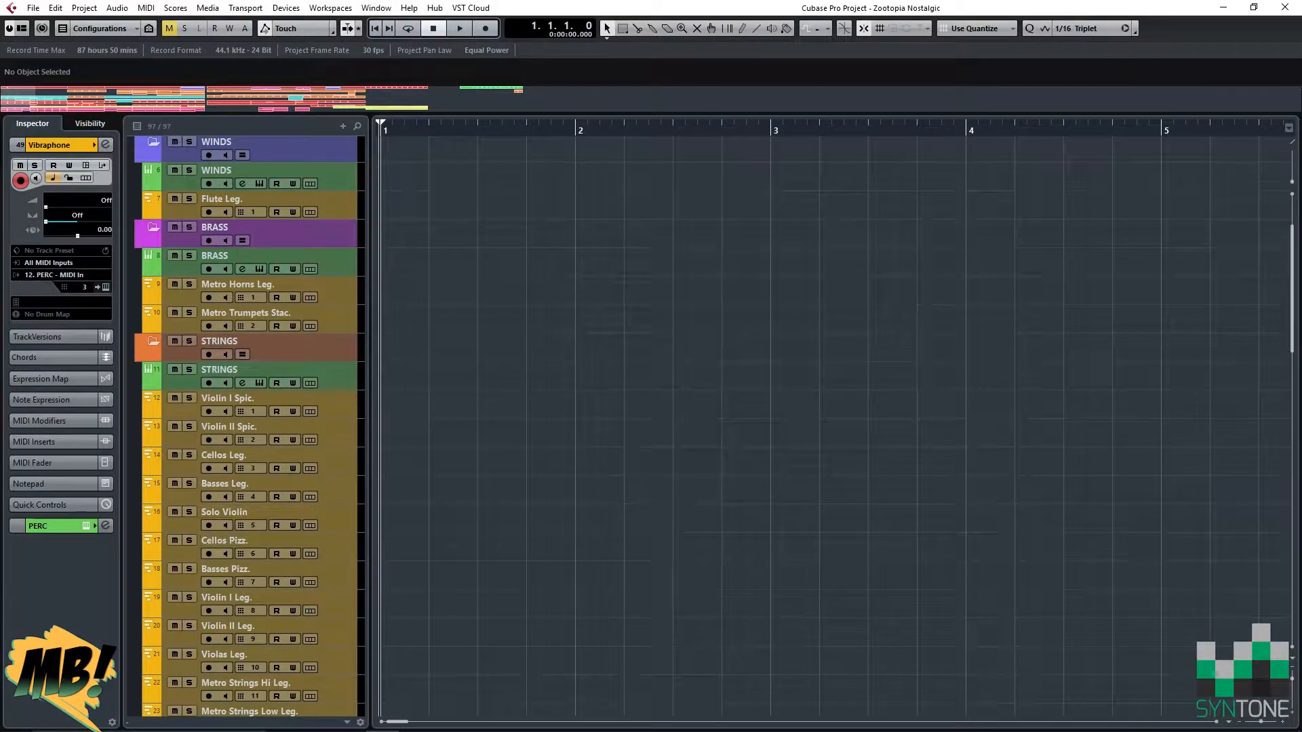
{"action": "scroll", "coordinate": [312, 512], "scroll_direction": "down", "scroll_amount": 2}
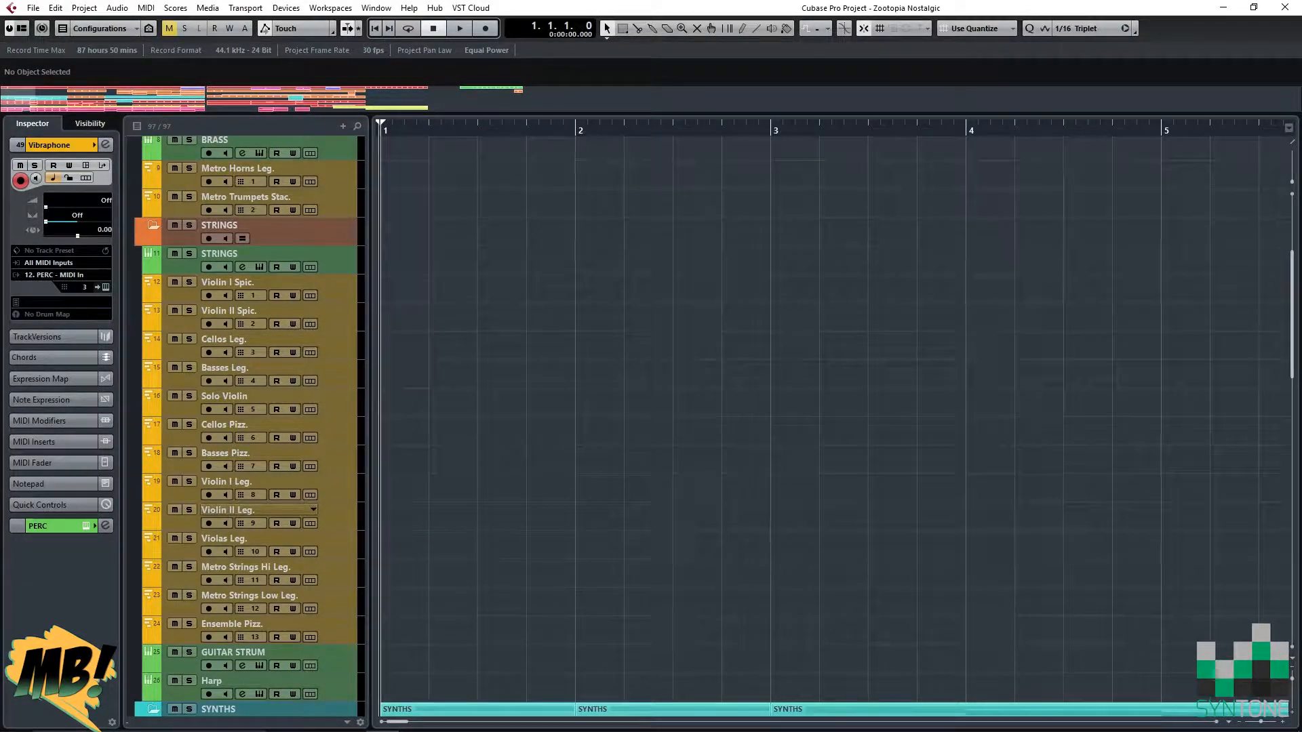
{"action": "scroll", "coordinate": [312, 512], "scroll_direction": "up", "scroll_amount": 5}
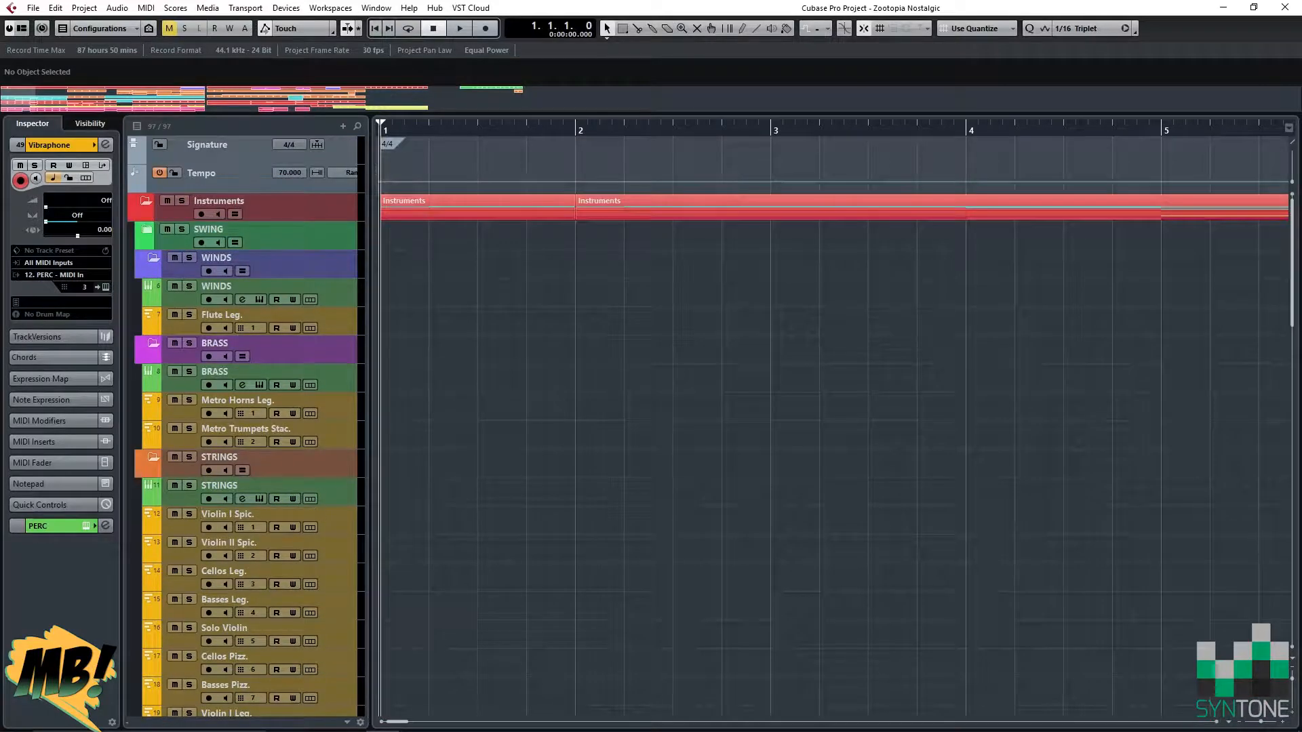
{"action": "scroll", "coordinate": [244, 420], "scroll_direction": "down", "scroll_amount": 2}
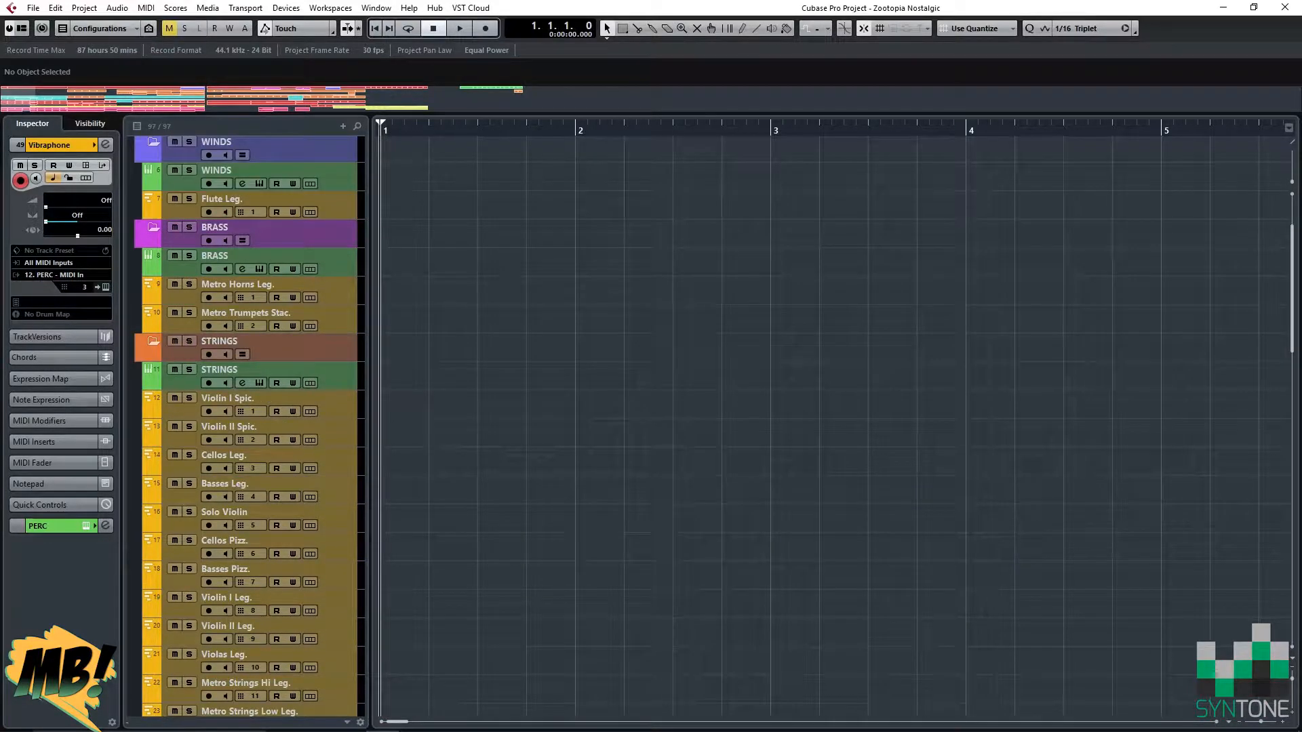
{"action": "scroll", "coordinate": [245, 421], "scroll_direction": "up", "scroll_amount": 2}
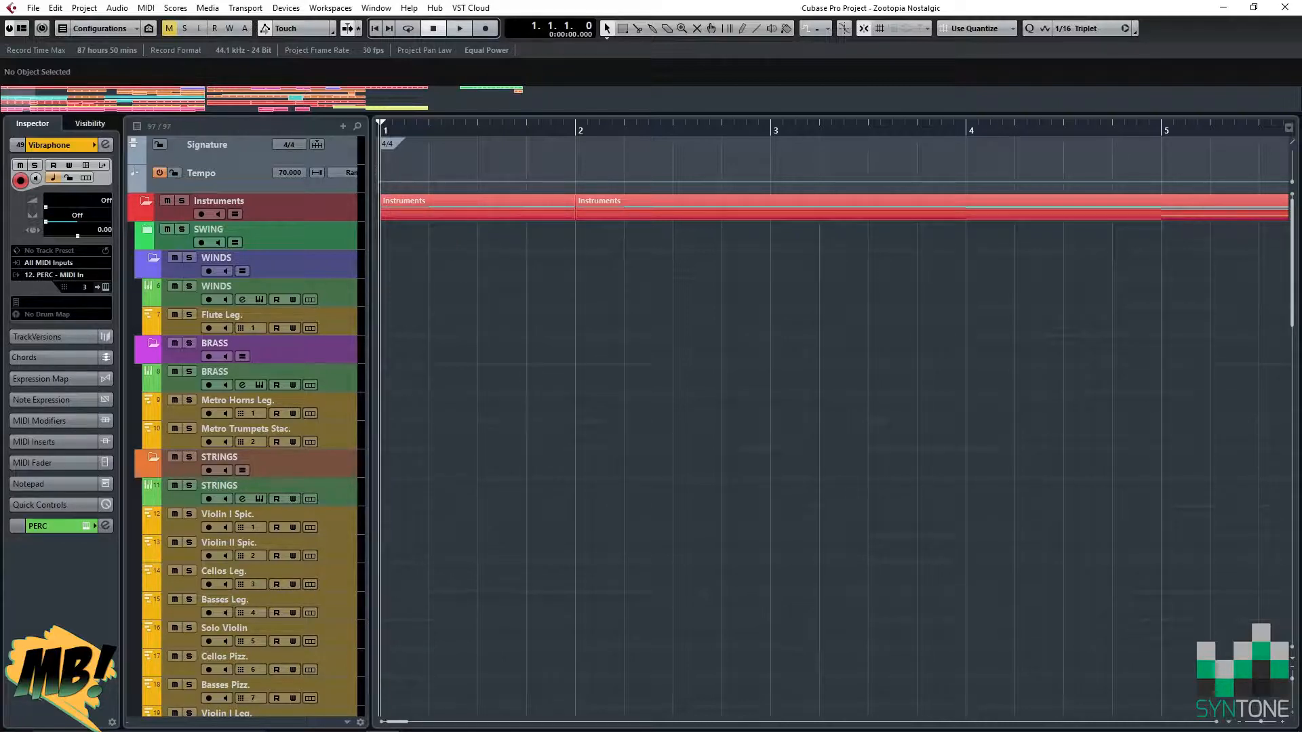
Play the project from bar 1 while viewing the string, synth and percussion tracks, and stop playback in bar 49.
{"action": "left_click", "coordinate": [460, 27]}
{"action": "scroll", "coordinate": [834, 417], "scroll_direction": "down", "scroll_amount": 5}
{"action": "scroll", "coordinate": [834, 418], "scroll_direction": "down", "scroll_amount": 4}
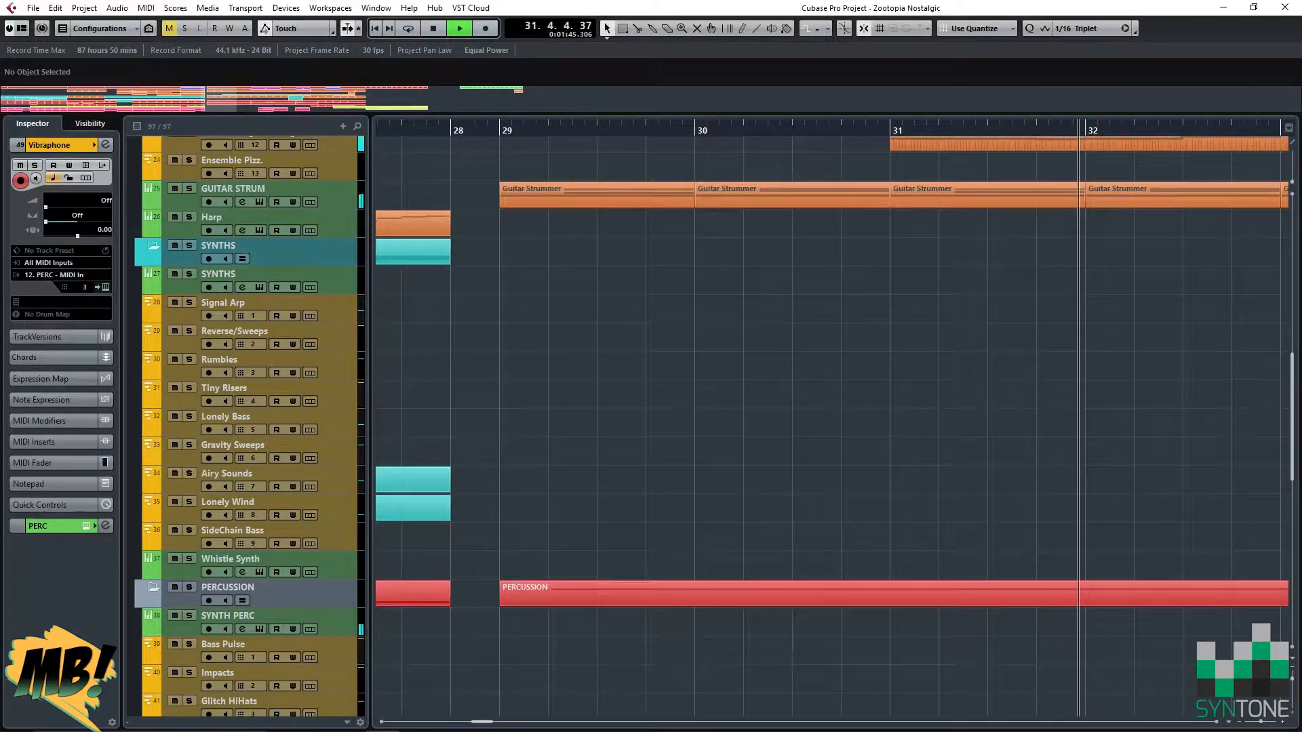
{"action": "scroll", "coordinate": [678, 407], "scroll_direction": "up", "scroll_amount": 2}
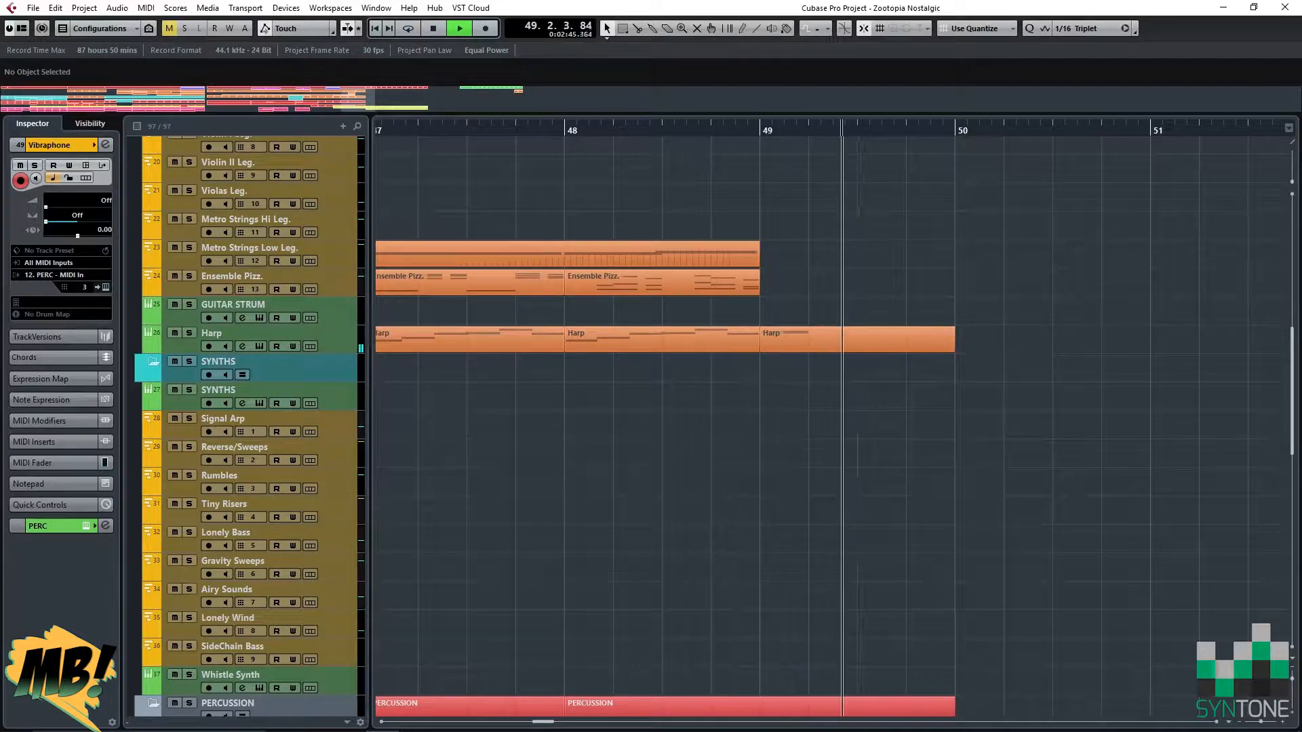
{"action": "key", "text": "space"}
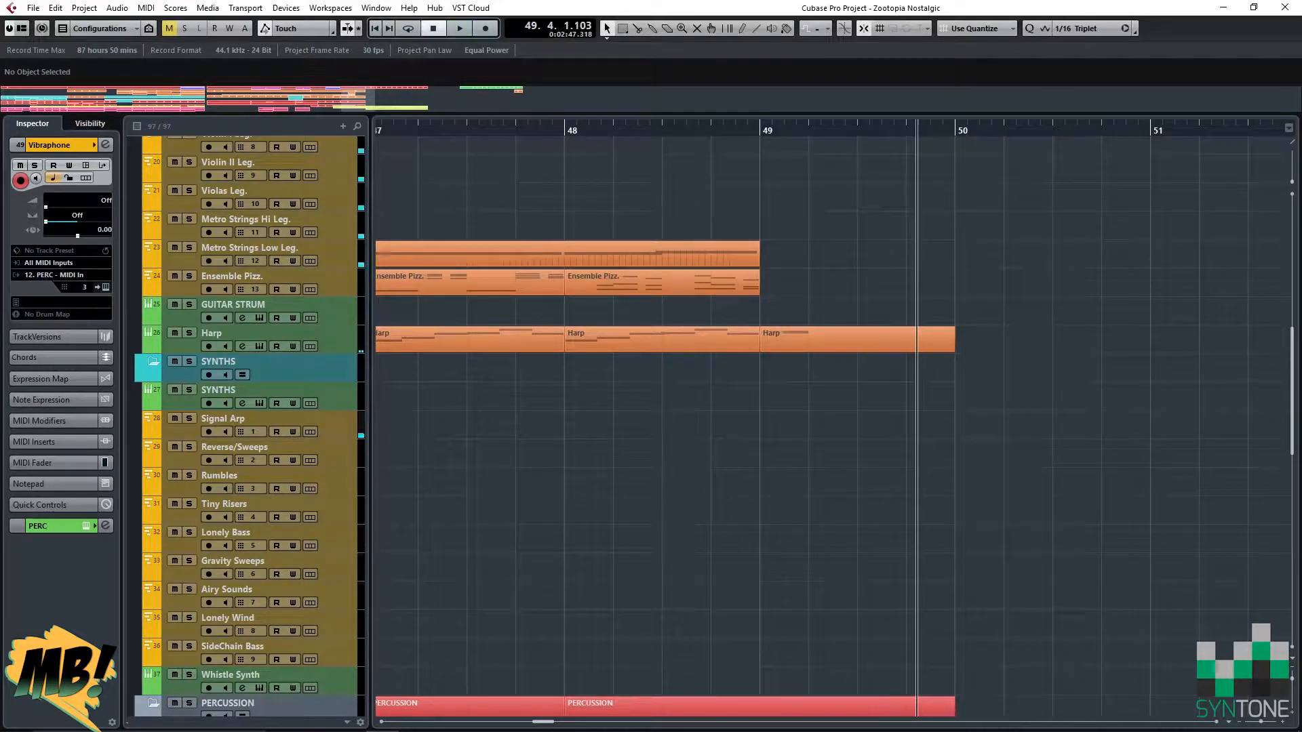
Skip ahead from bar 49 past the empty bars and play the closing section with the SWING parts.
{"action": "scroll", "coordinate": [834, 427], "scroll_direction": "down", "scroll_amount": 2}
{"action": "scroll", "coordinate": [834, 427], "scroll_direction": "right", "scroll_amount": 4}
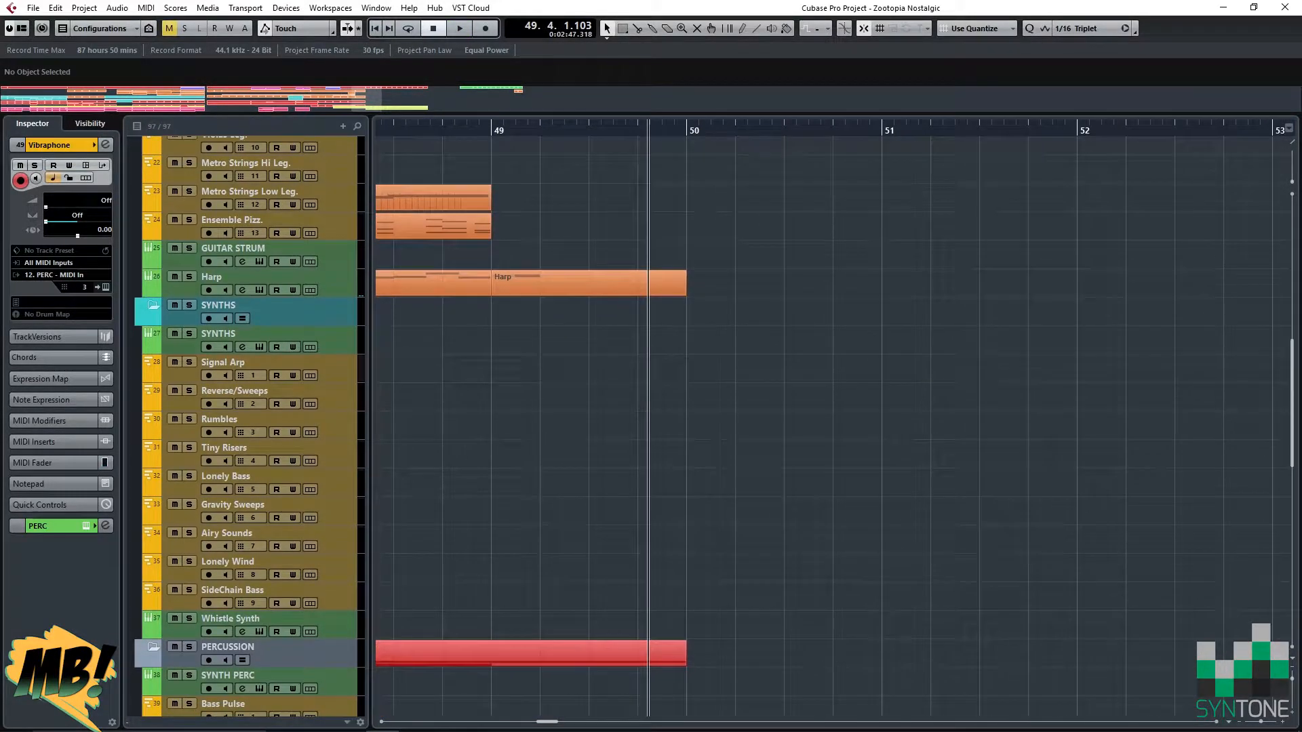
{"action": "scroll", "coordinate": [834, 417], "scroll_direction": "up", "scroll_amount": 10}
{"action": "scroll", "coordinate": [834, 417], "scroll_direction": "right", "scroll_amount": 15}
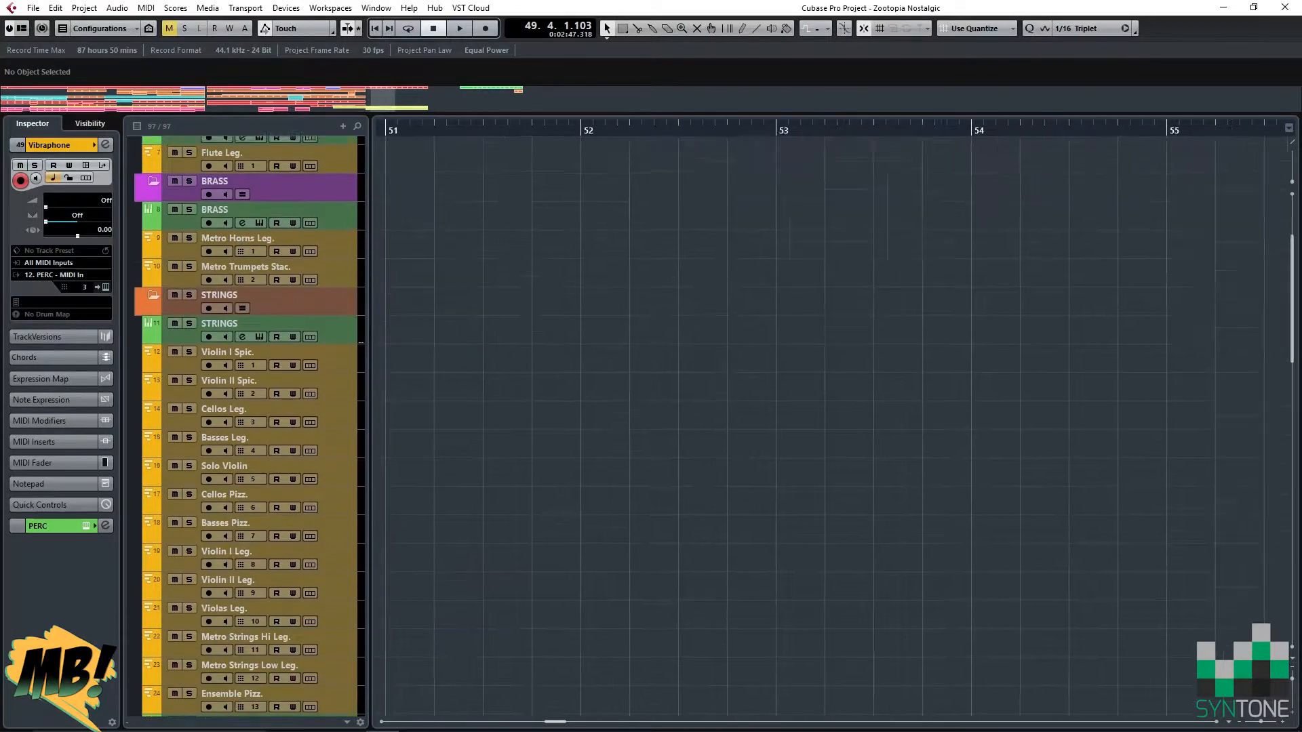
{"action": "scroll", "coordinate": [834, 417], "scroll_direction": "up", "scroll_amount": 1}
{"action": "scroll", "coordinate": [834, 417], "scroll_direction": "right", "scroll_amount": 18}
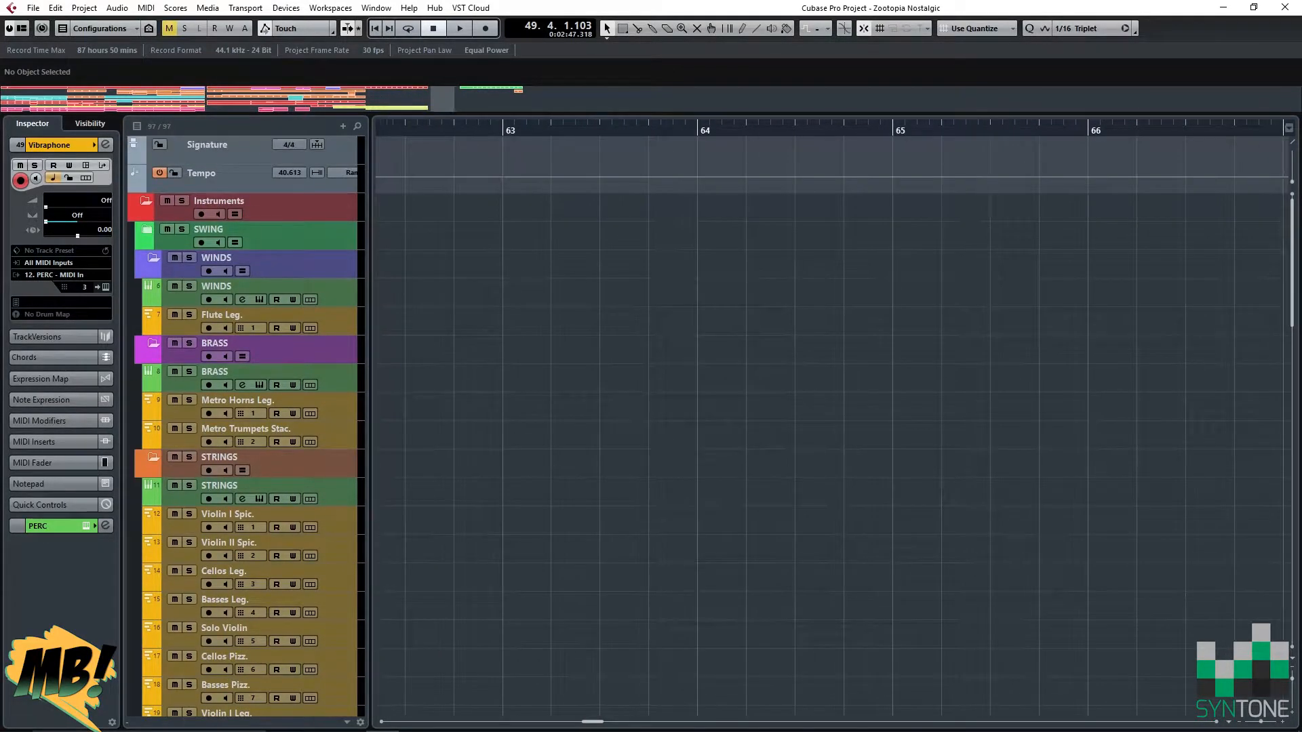
{"action": "left_click", "coordinate": [665, 126]}
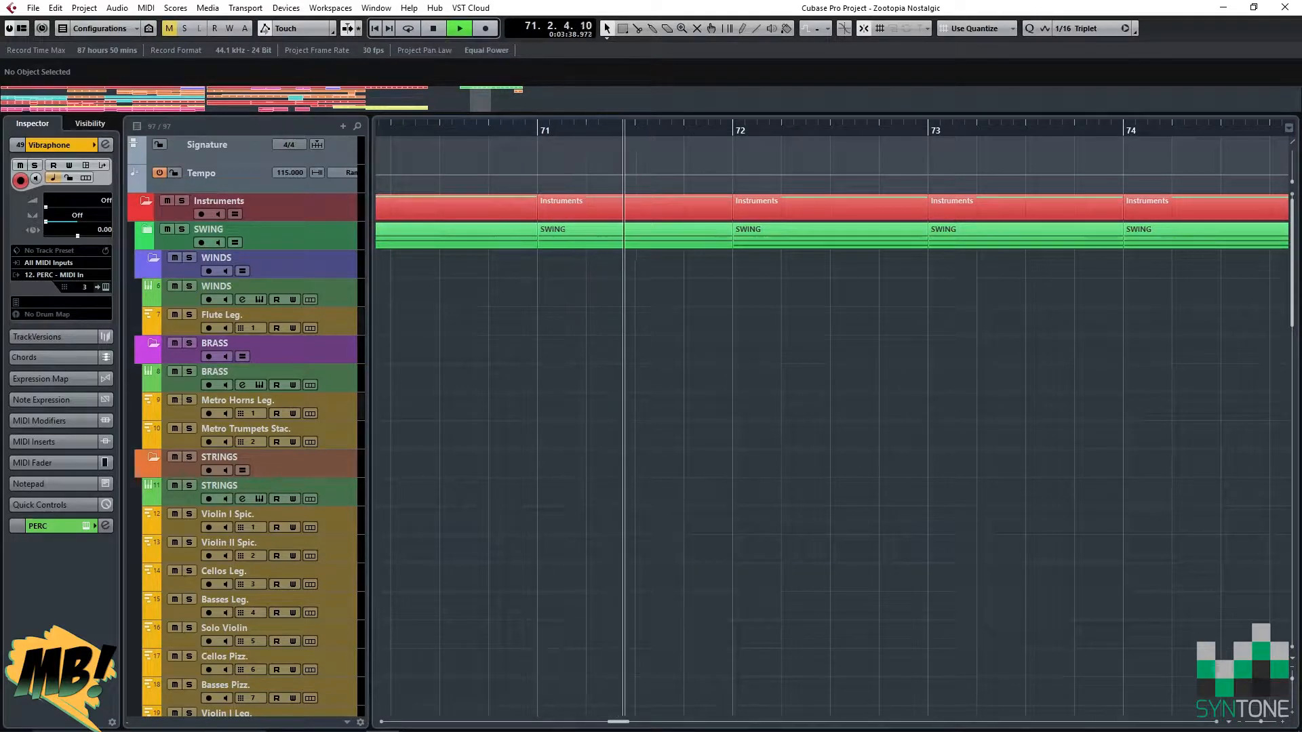
Expand the SWING folder, open the Guitar track's Kontakt instrument, review its loaded accordion, nylon guitar and double bass patches, and close it.
{"action": "left_click", "coordinate": [147, 229]}
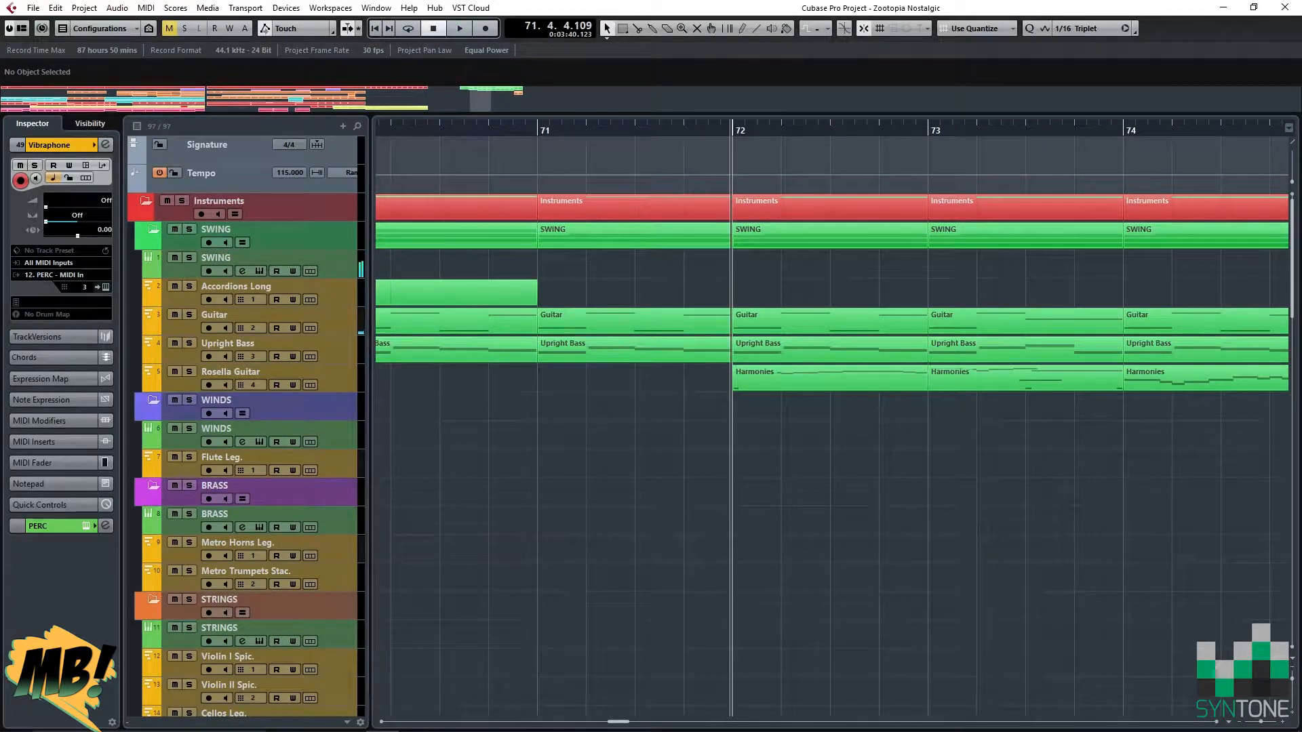
{"action": "left_click", "coordinate": [258, 315]}
{"action": "left_click", "coordinate": [103, 287]}
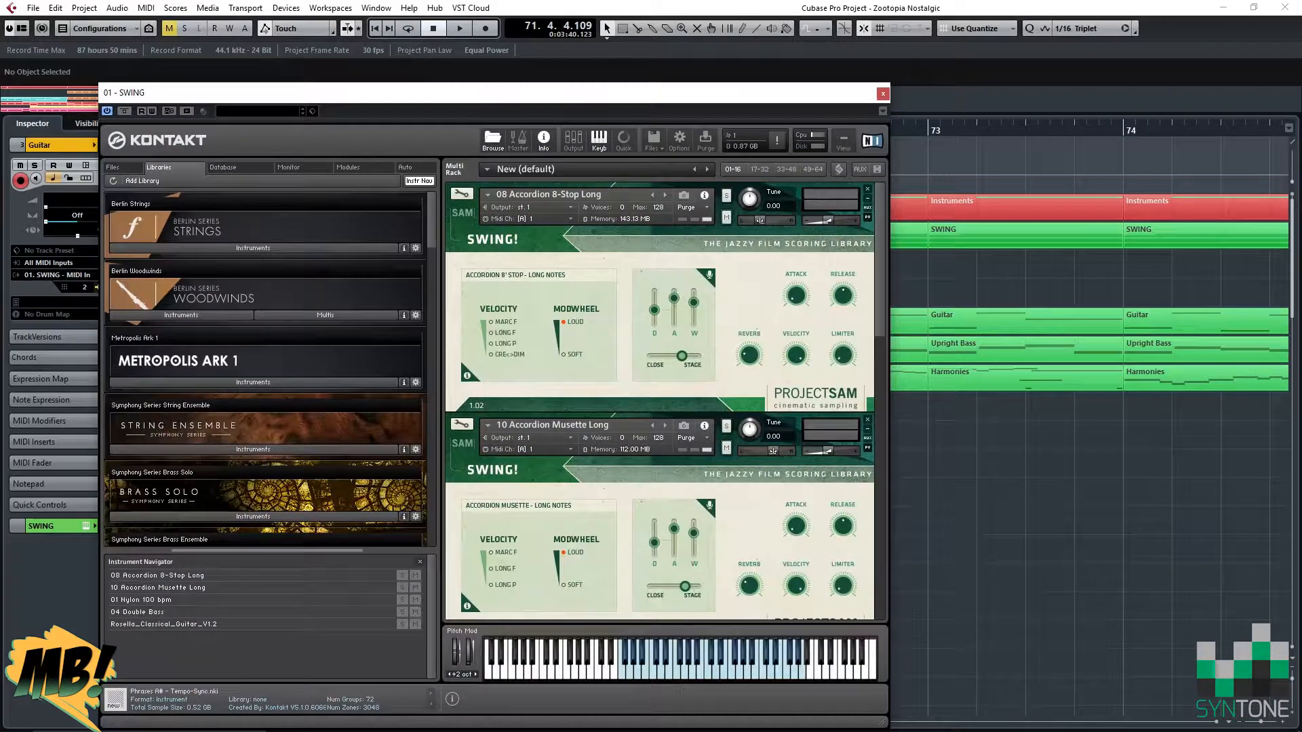
{"action": "scroll", "coordinate": [664, 400], "scroll_direction": "down", "scroll_amount": 8}
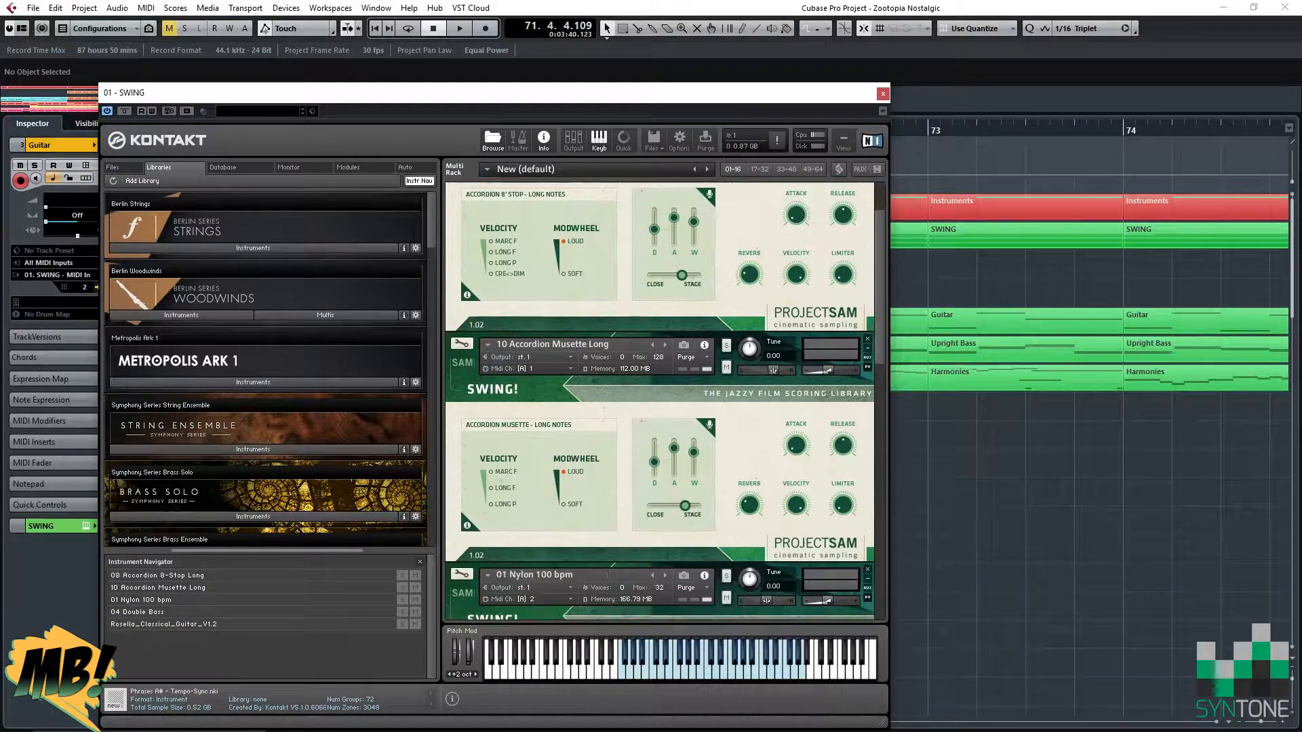
{"action": "scroll", "coordinate": [665, 400], "scroll_direction": "down", "scroll_amount": 1}
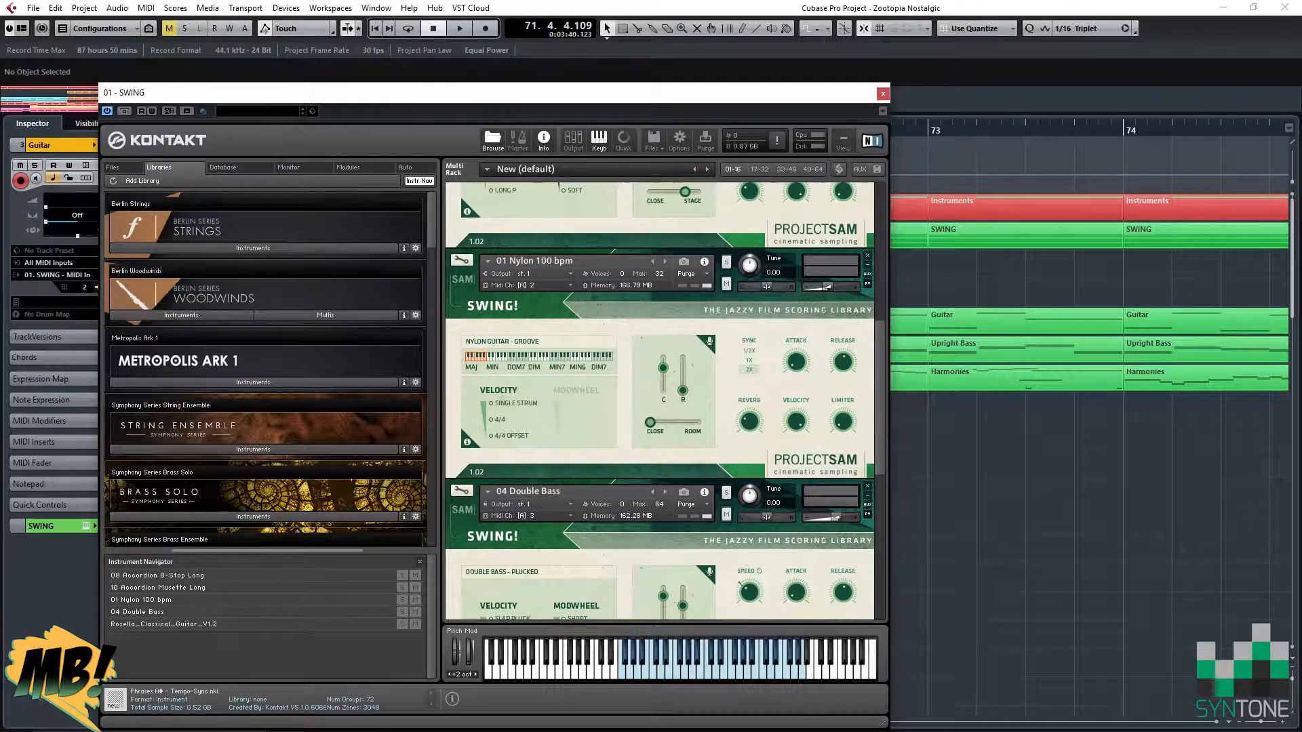
{"action": "left_click", "coordinate": [883, 93]}
Play the swing section, stop in bar 81, and return the playback position to just before the accordion part at bar 68.
{"action": "scroll", "coordinate": [831, 421], "scroll_direction": "left", "scroll_amount": 10}
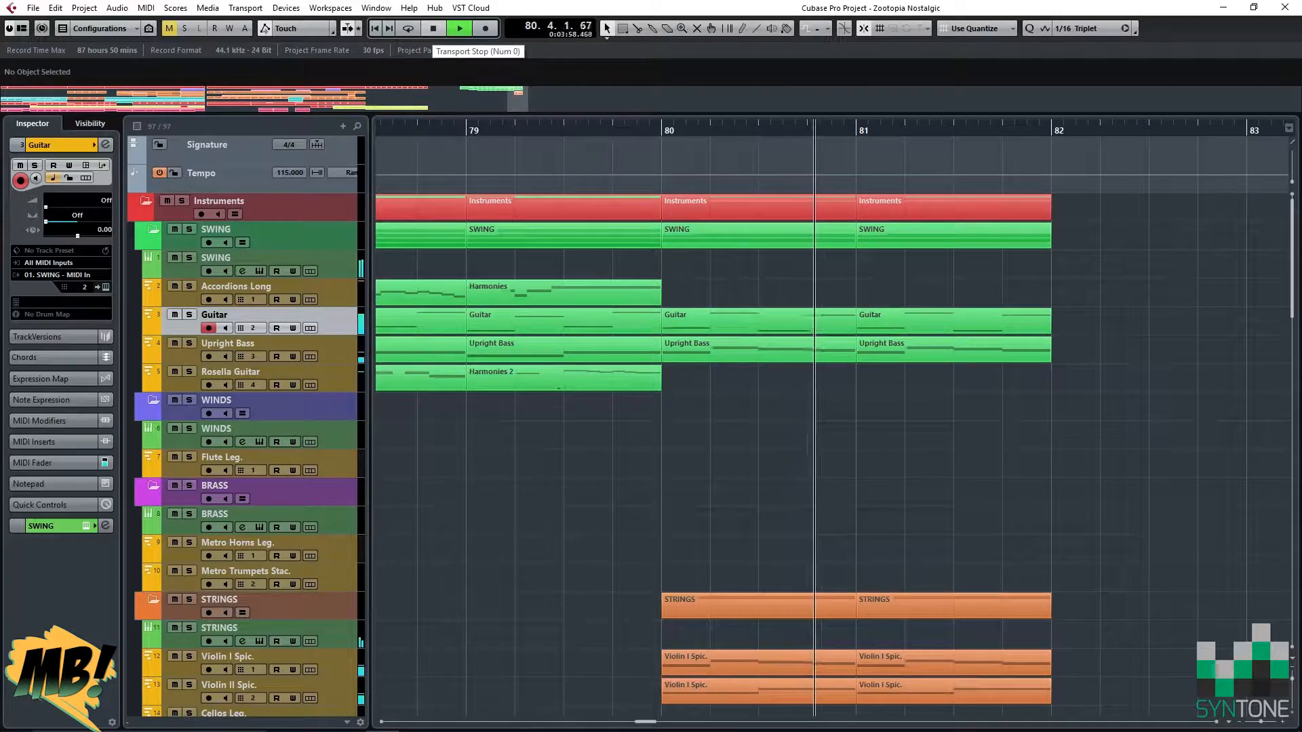
{"action": "left_click", "coordinate": [433, 28]}
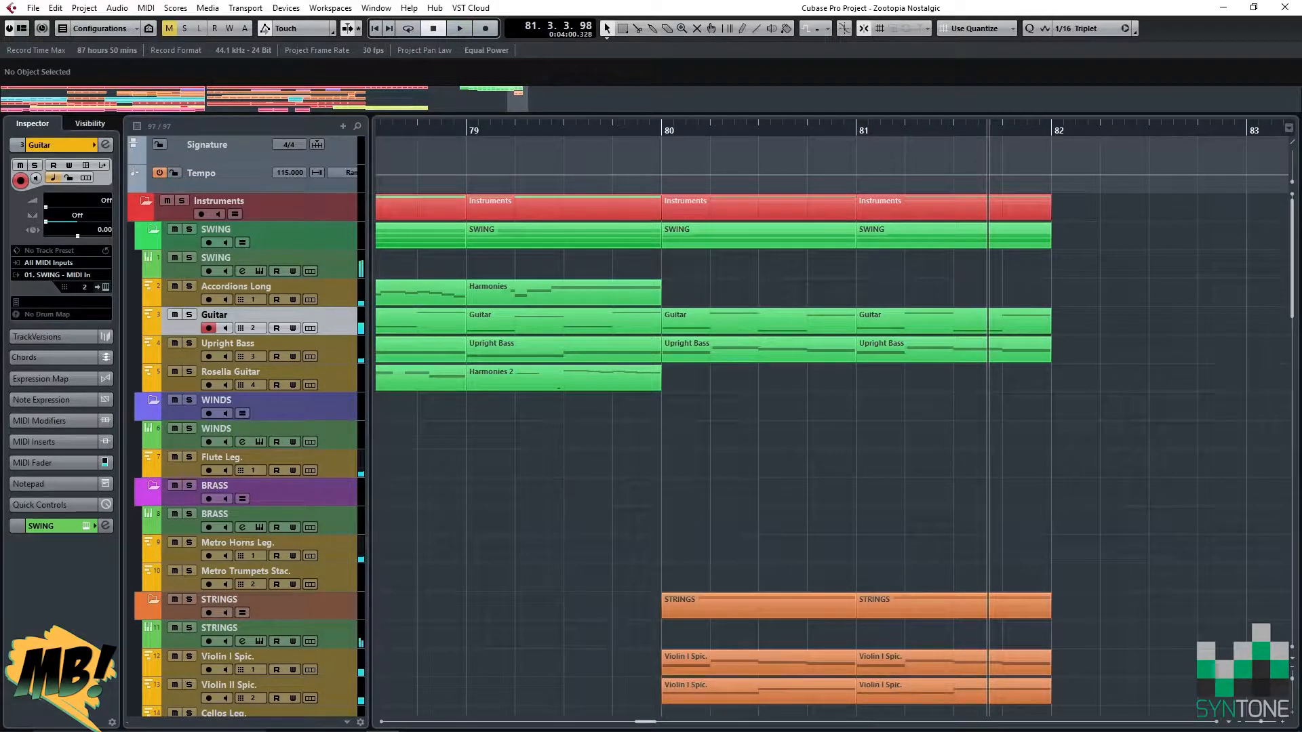
{"action": "scroll", "coordinate": [832, 421], "scroll_direction": "left", "scroll_amount": 9}
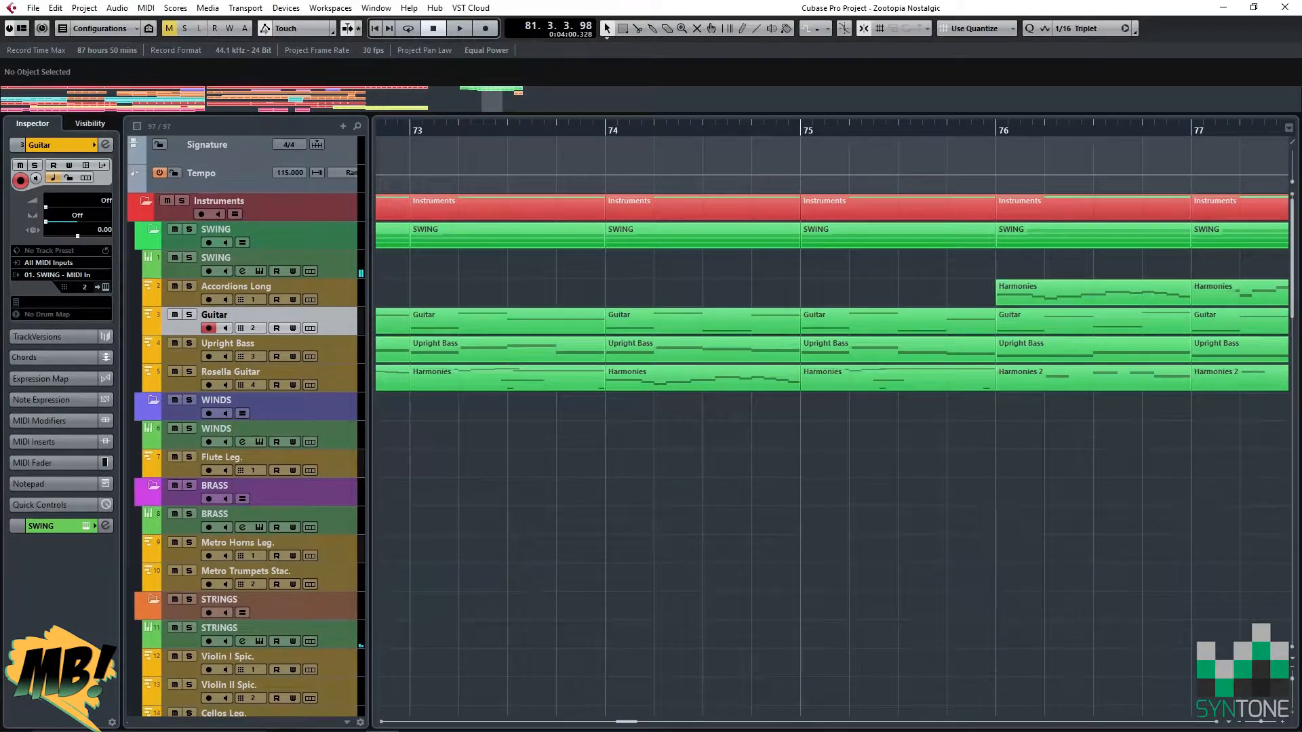
{"action": "scroll", "coordinate": [832, 420], "scroll_direction": "left", "scroll_amount": 11}
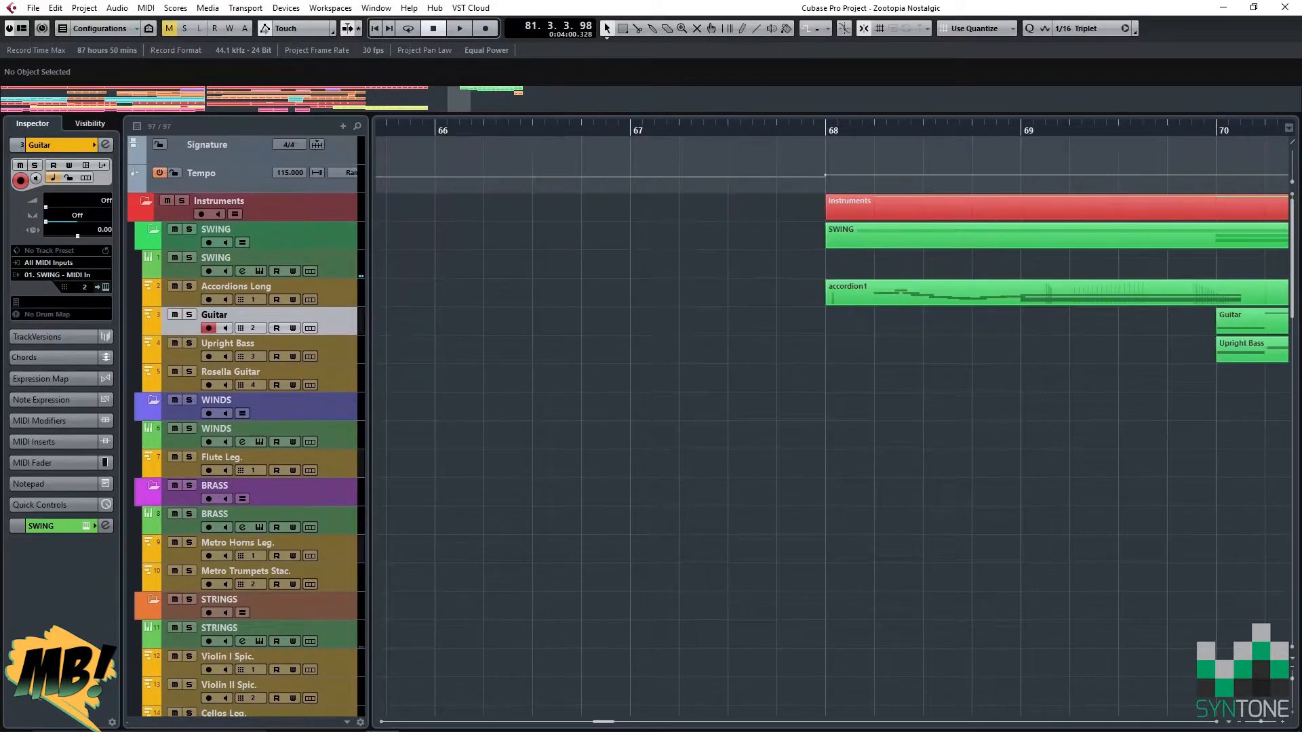
{"action": "scroll", "coordinate": [833, 420], "scroll_direction": "right", "scroll_amount": 2}
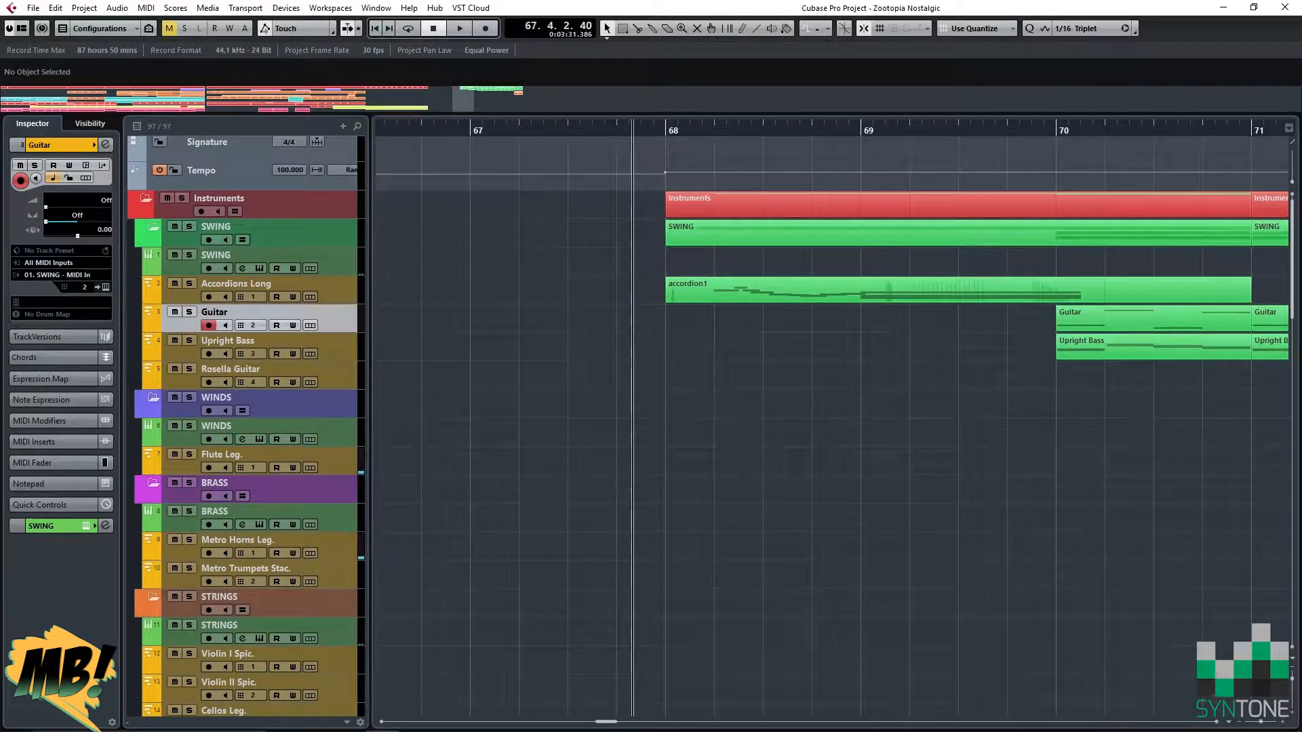
Review the arrangement from the swing section back to bar 1, and examine the opening synth and percussion parts.
{"action": "scroll", "coordinate": [833, 421], "scroll_direction": "left", "scroll_amount": 4}
{"action": "scroll", "coordinate": [832, 420], "scroll_direction": "down", "scroll_amount": 3}
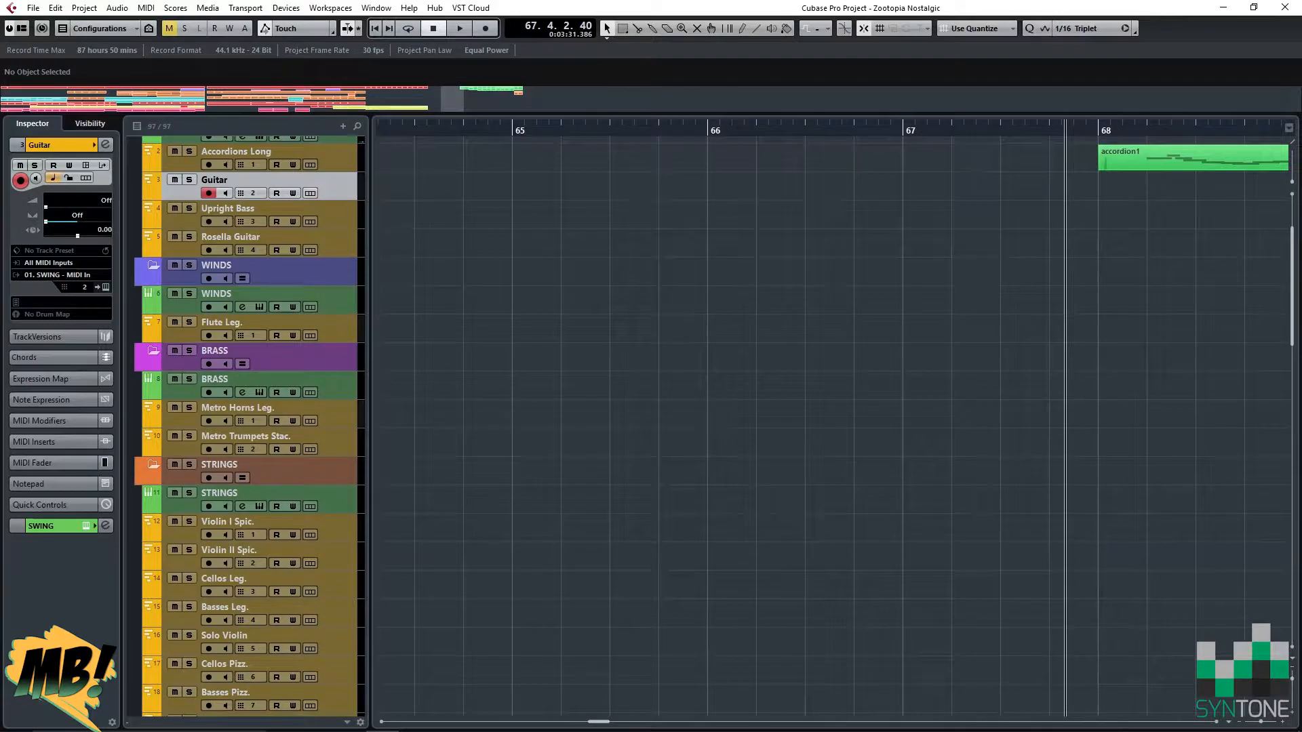
{"action": "scroll", "coordinate": [832, 417], "scroll_direction": "right", "scroll_amount": 8}
{"action": "scroll", "coordinate": [833, 417], "scroll_direction": "left", "scroll_amount": 5}
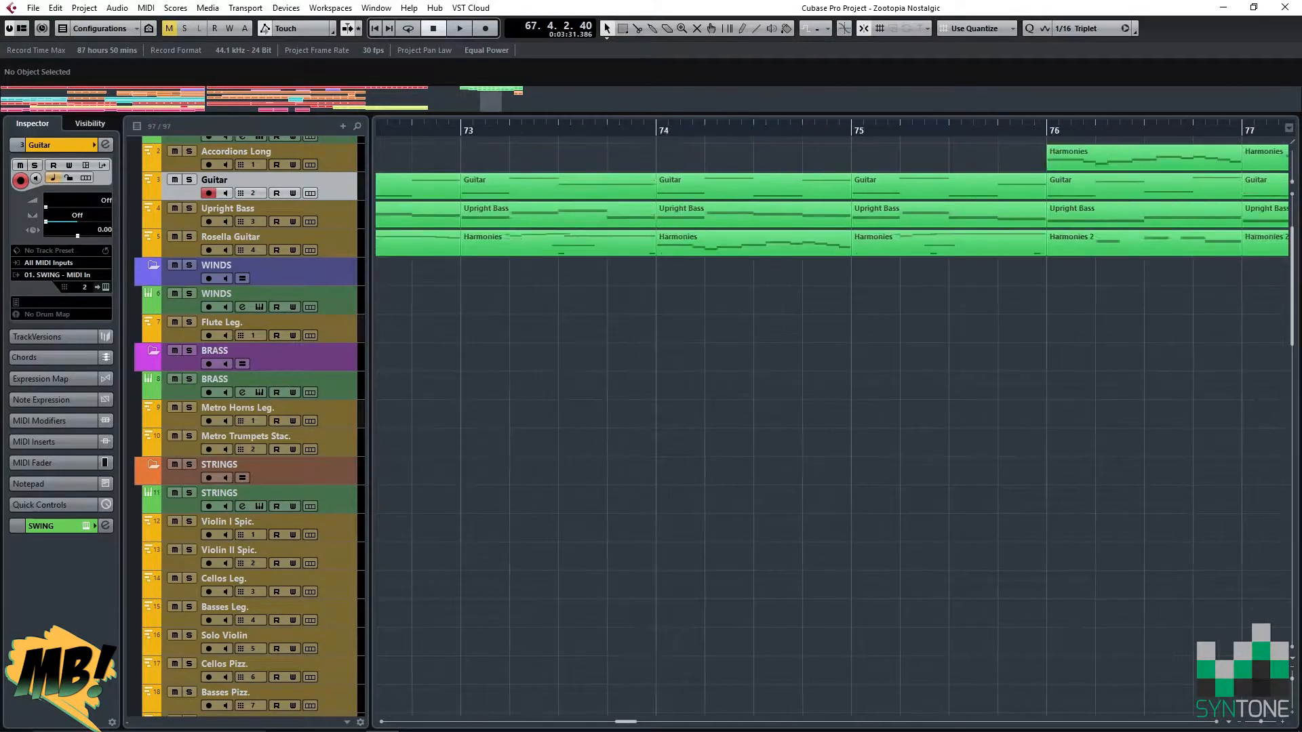
{"action": "scroll", "coordinate": [833, 417], "scroll_direction": "left", "scroll_amount": 10}
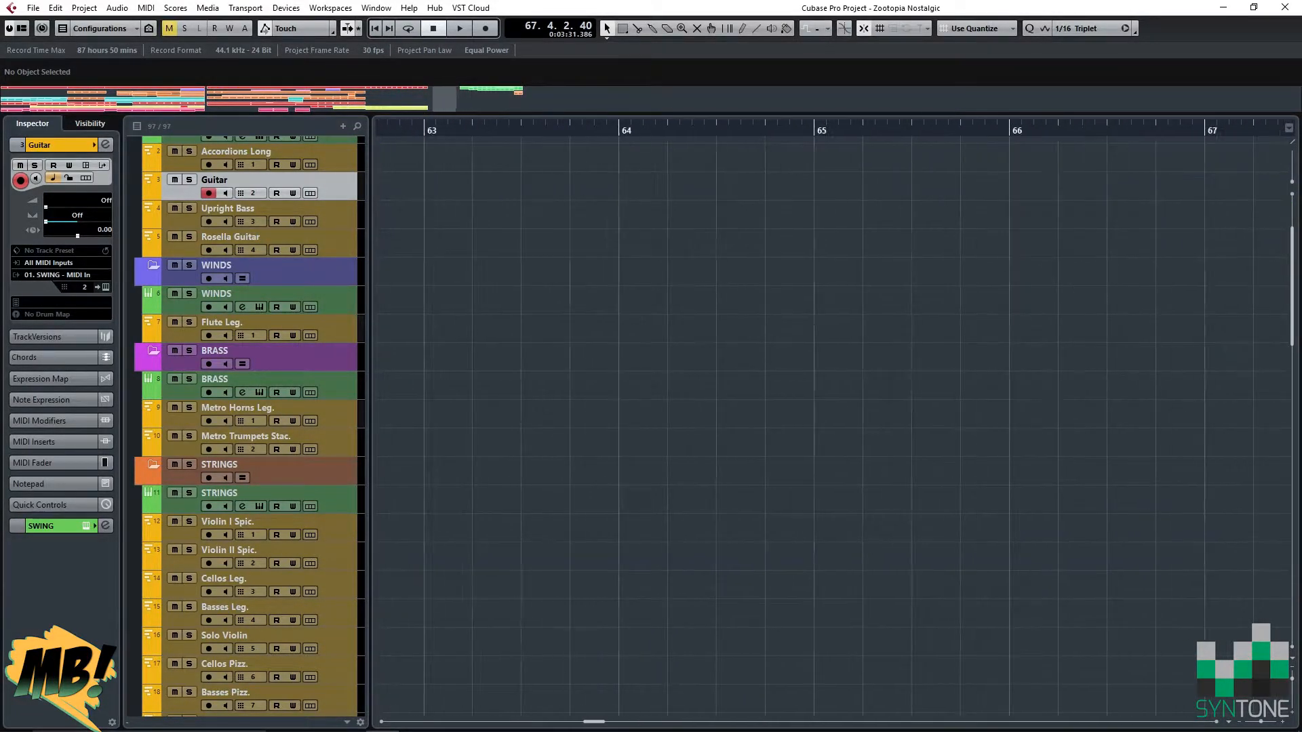
{"action": "scroll", "coordinate": [833, 417], "scroll_direction": "left", "scroll_amount": 10}
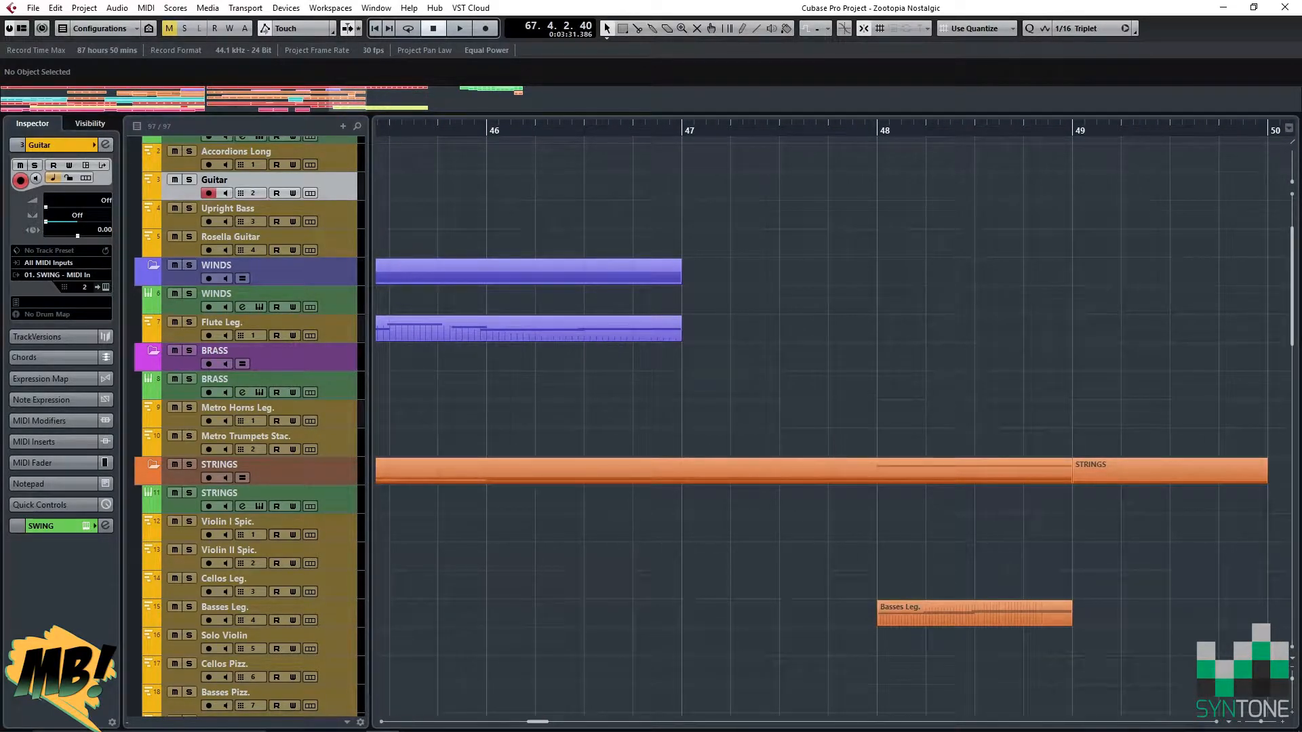
{"action": "scroll", "coordinate": [833, 417], "scroll_direction": "left", "scroll_amount": 20}
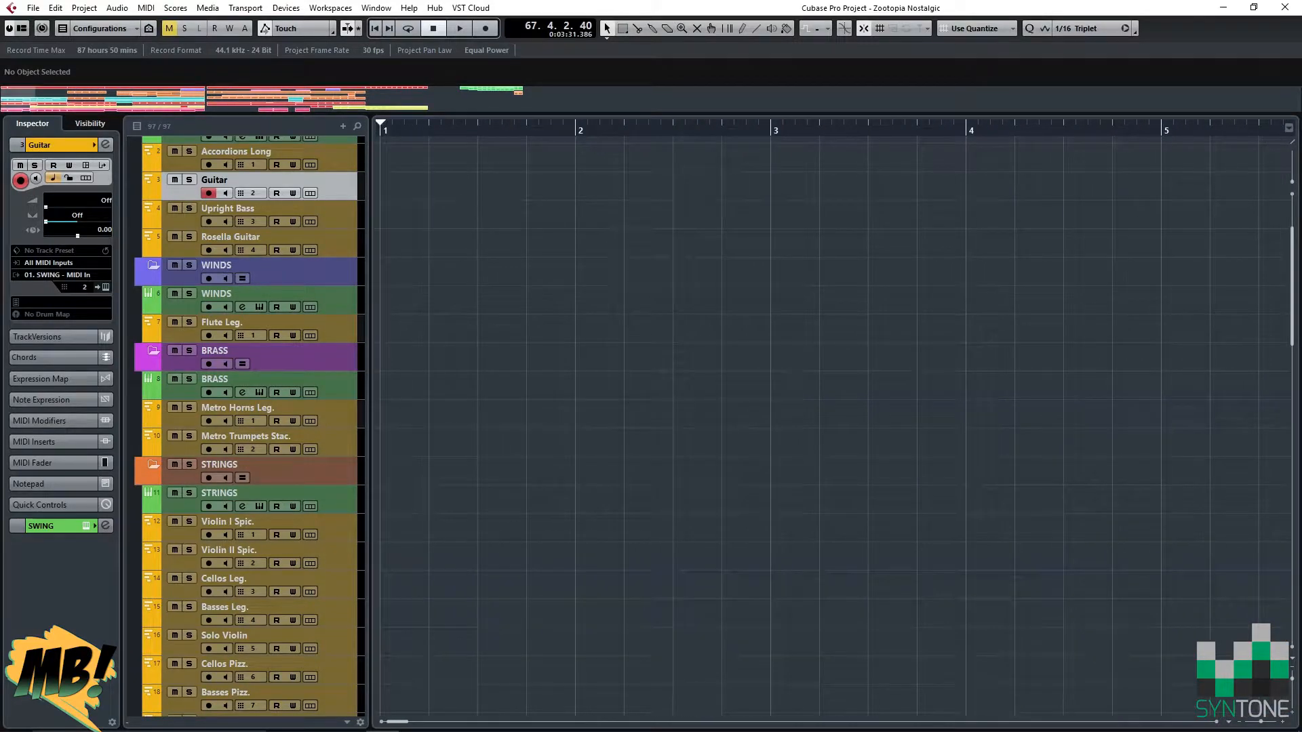
{"action": "scroll", "coordinate": [832, 417], "scroll_direction": "up", "scroll_amount": 3}
{"action": "scroll", "coordinate": [833, 417], "scroll_direction": "down", "scroll_amount": 12}
{"action": "scroll", "coordinate": [833, 417], "scroll_direction": "down", "scroll_amount": 5}
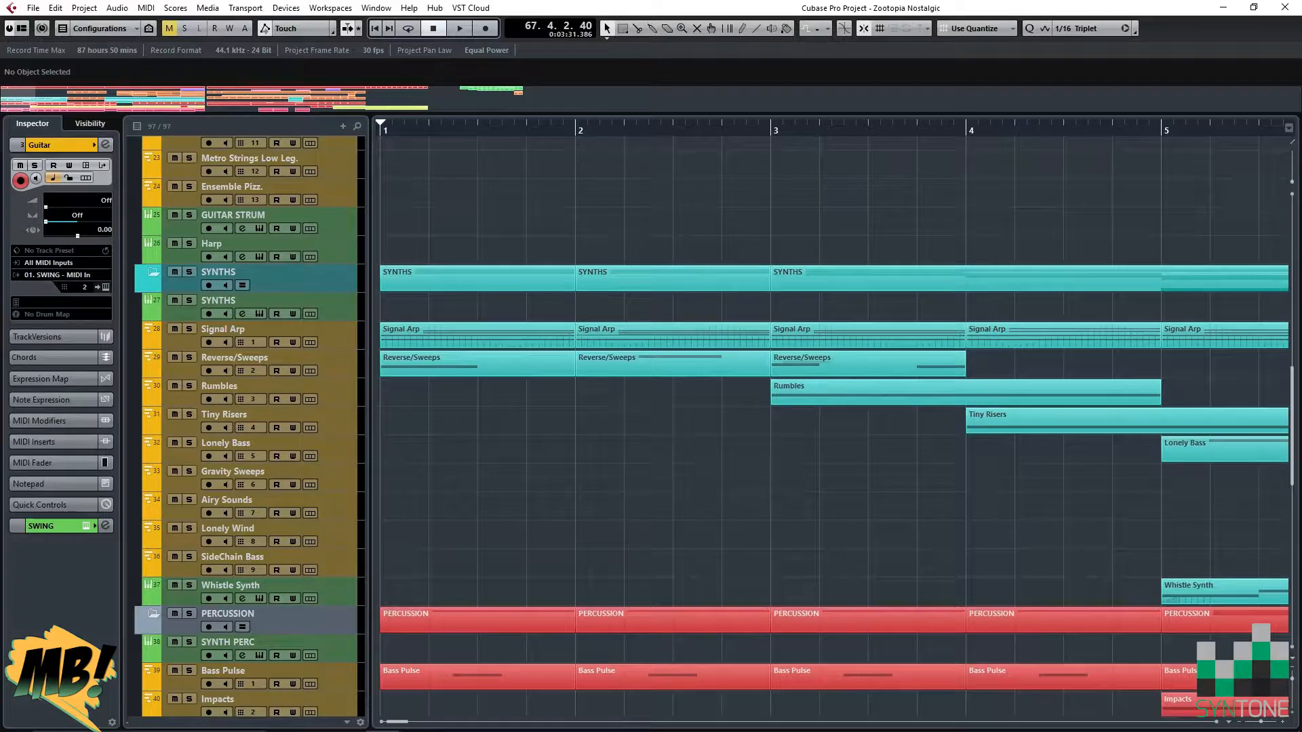
Place the playback position at the harp entry in bar 10, and at the Airy Sounds entry in bar 15.
{"action": "scroll", "coordinate": [833, 417], "scroll_direction": "right", "scroll_amount": 8}
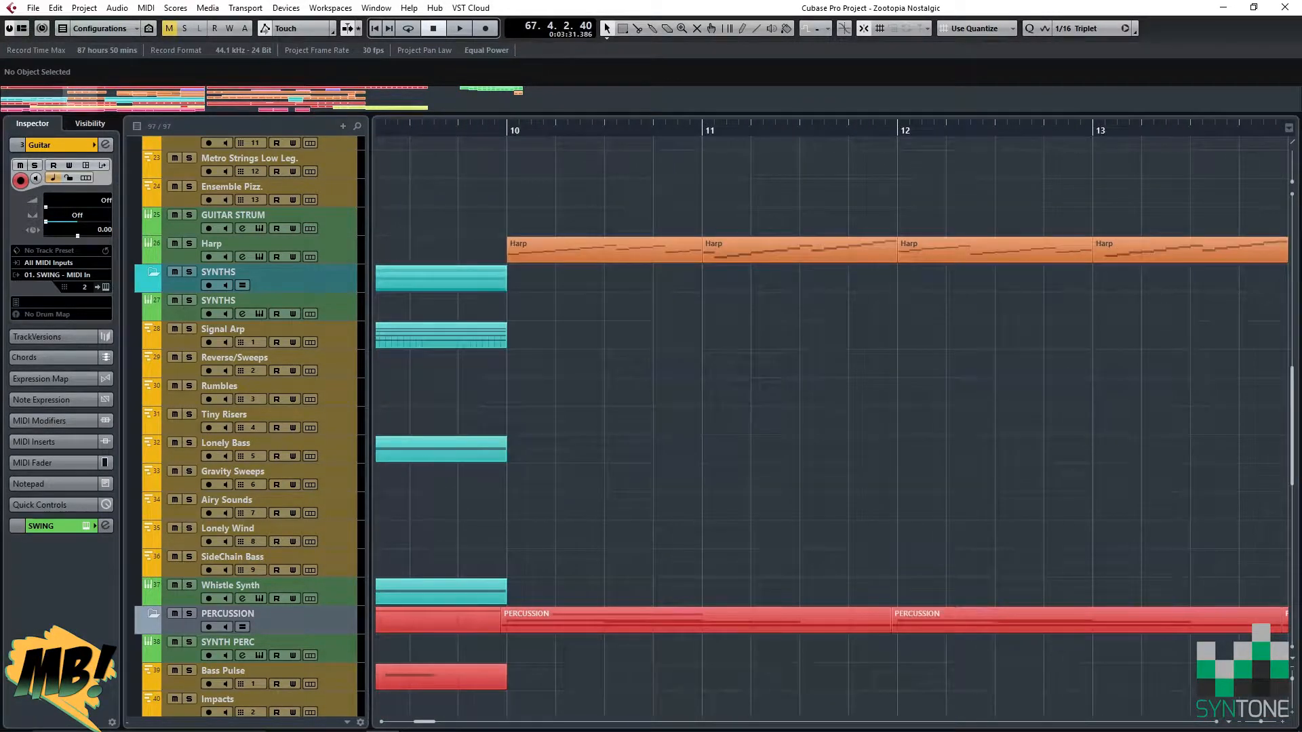
{"action": "left_click", "coordinate": [508, 131]}
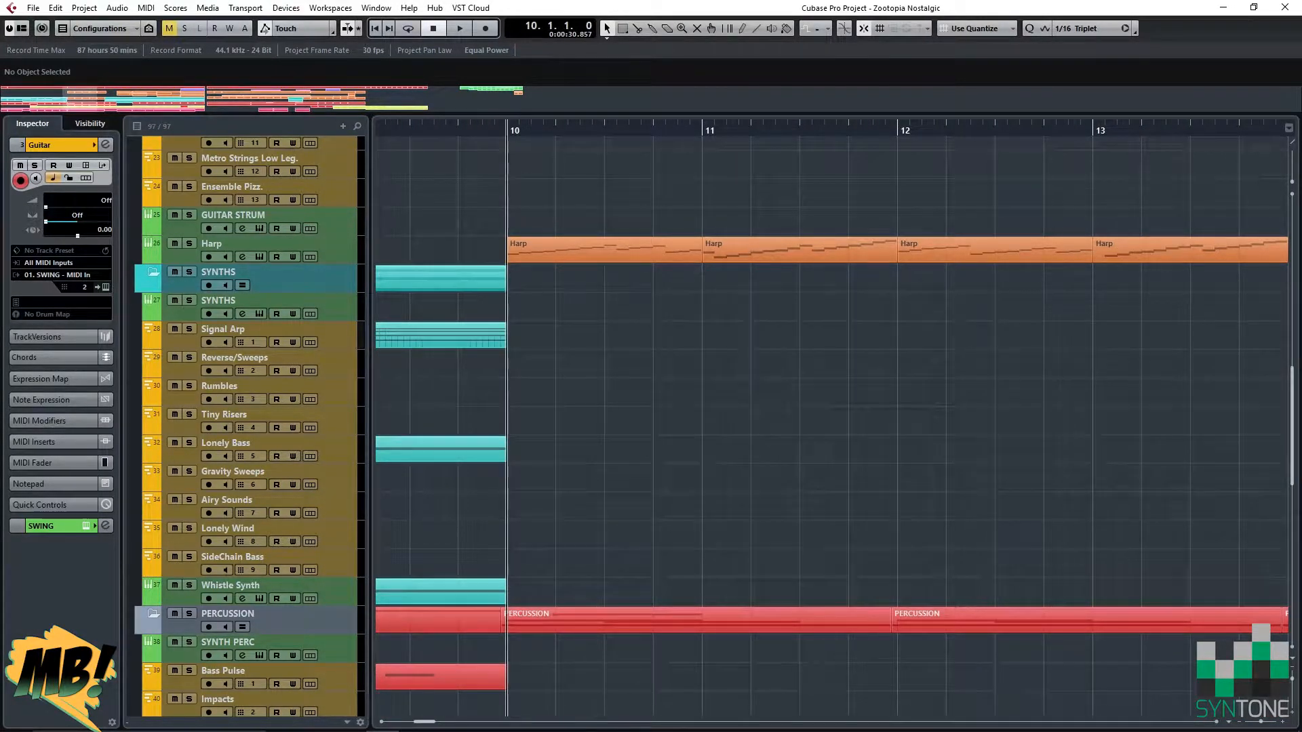
{"action": "scroll", "coordinate": [833, 417], "scroll_direction": "right", "scroll_amount": 6}
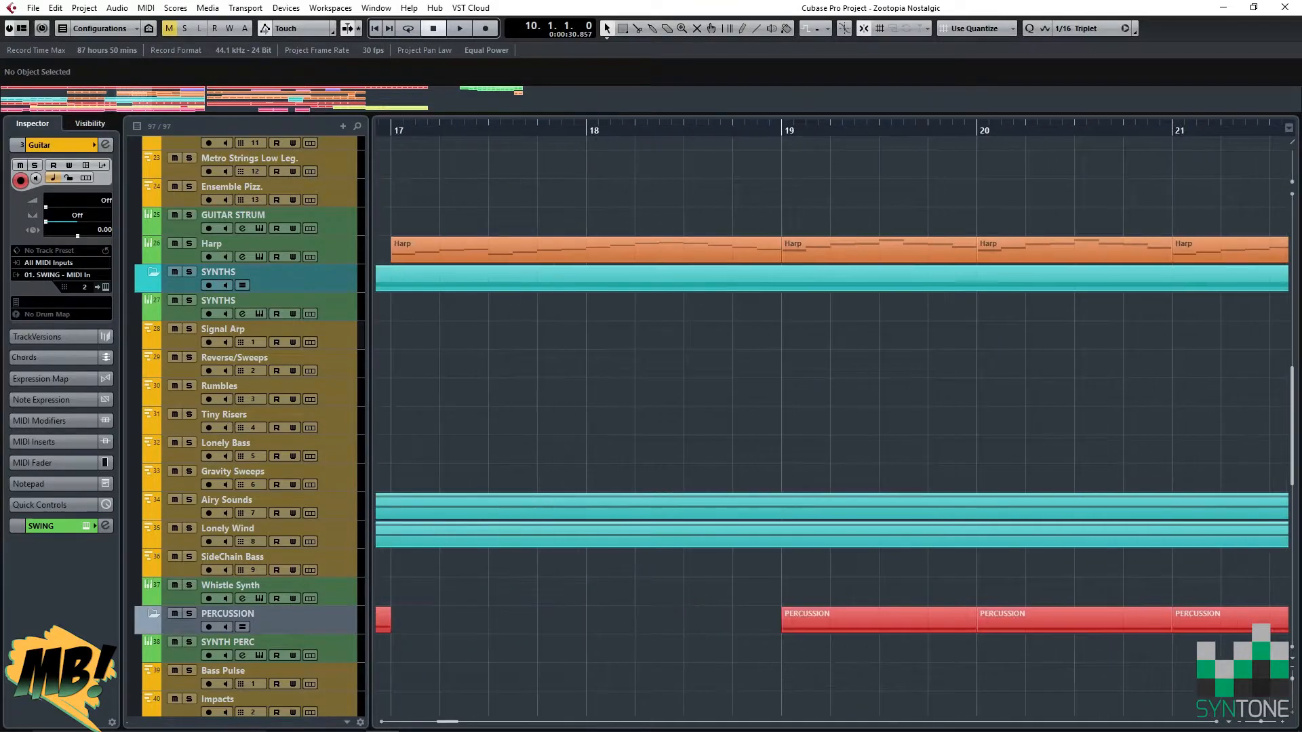
{"action": "scroll", "coordinate": [833, 417], "scroll_direction": "left", "scroll_amount": 2}
{"action": "left_click", "coordinate": [549, 131]}
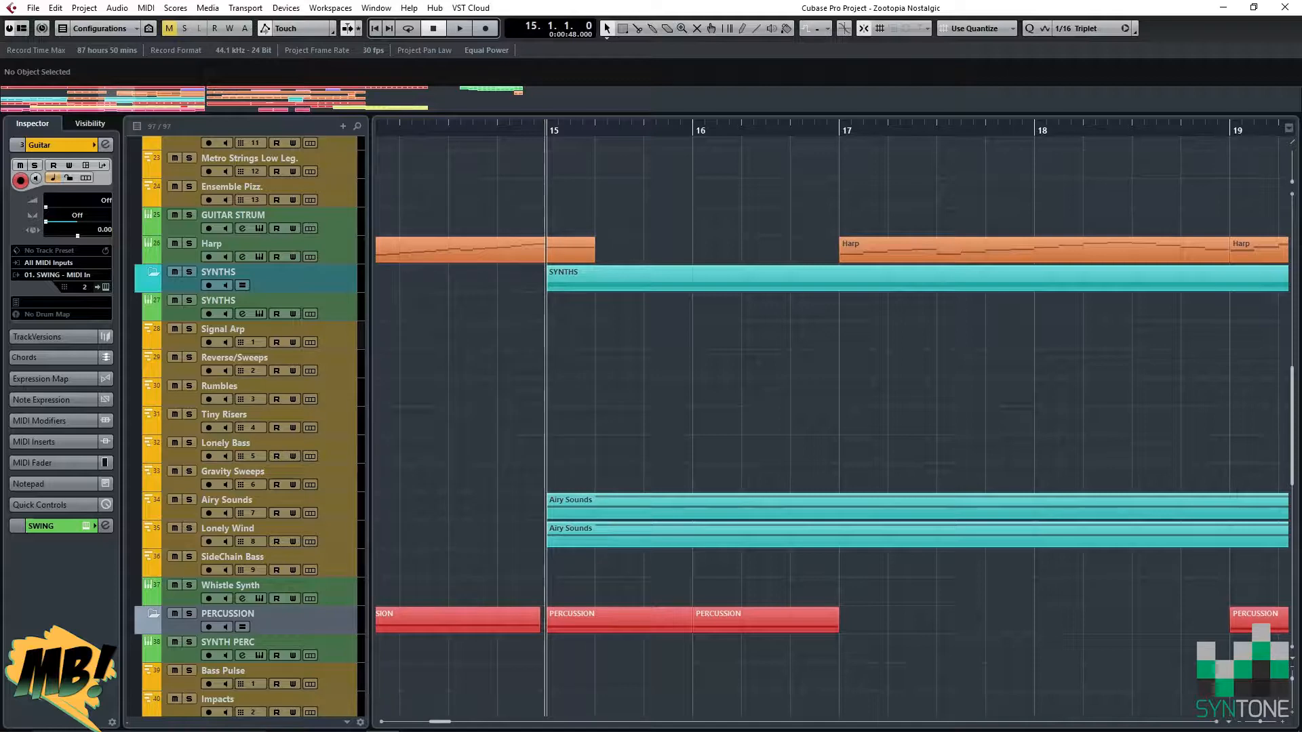
Examine the harp, guitar strum, Metro Strings and Hybrid Rhythm parts between bars 22 and 35.
{"action": "scroll", "coordinate": [832, 417], "scroll_direction": "right", "scroll_amount": 10}
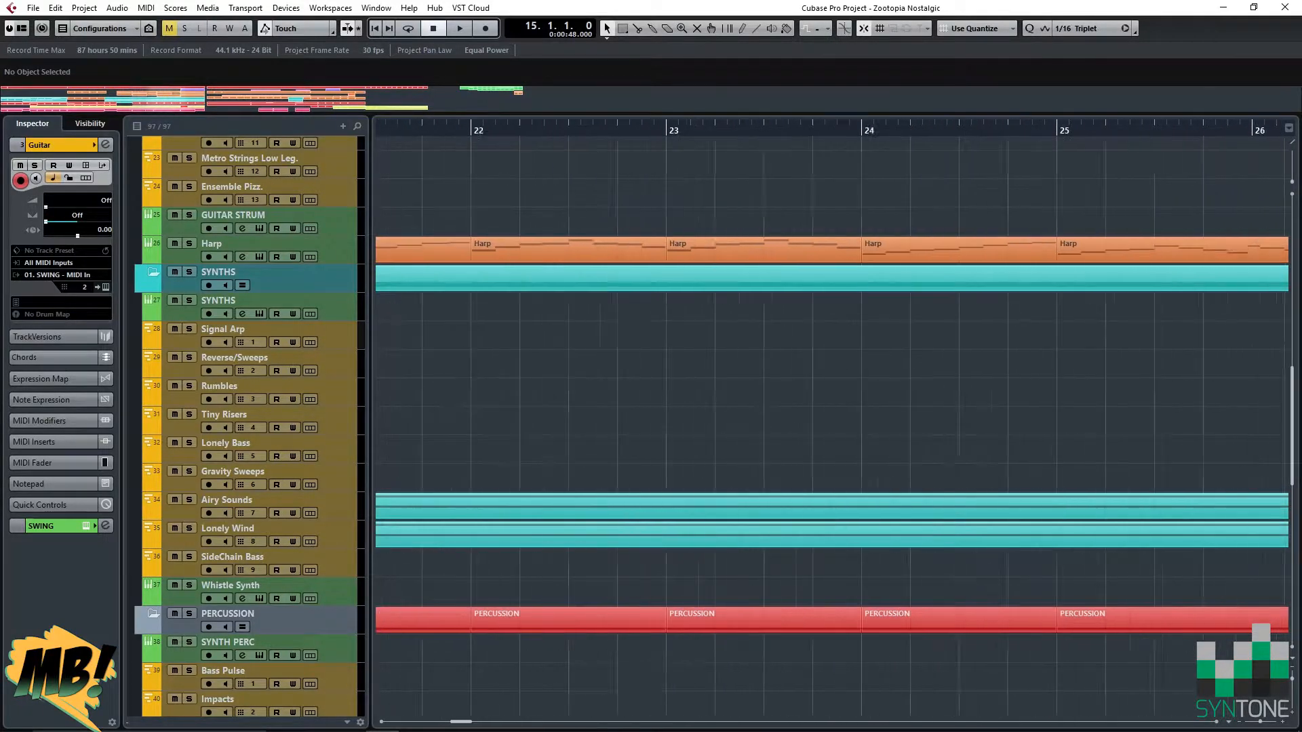
{"action": "scroll", "coordinate": [832, 417], "scroll_direction": "right", "scroll_amount": 5}
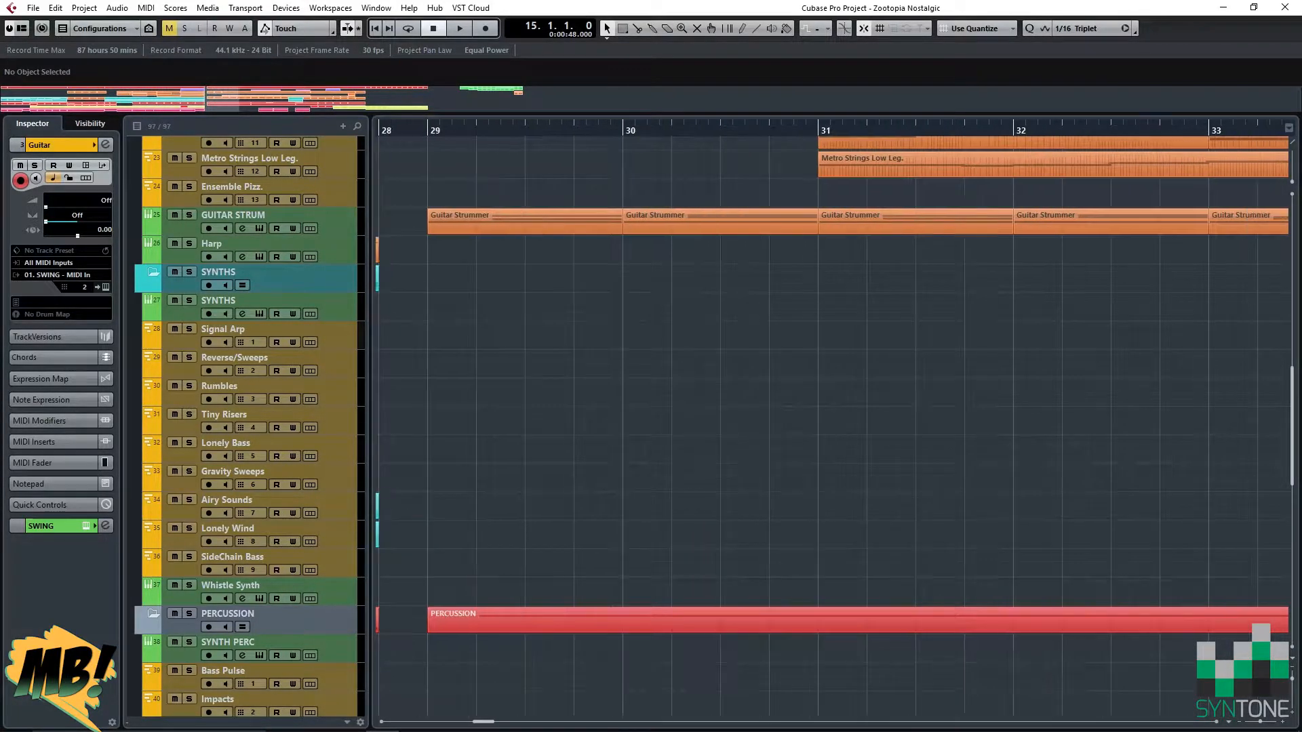
{"action": "scroll", "coordinate": [832, 417], "scroll_direction": "up", "scroll_amount": 4}
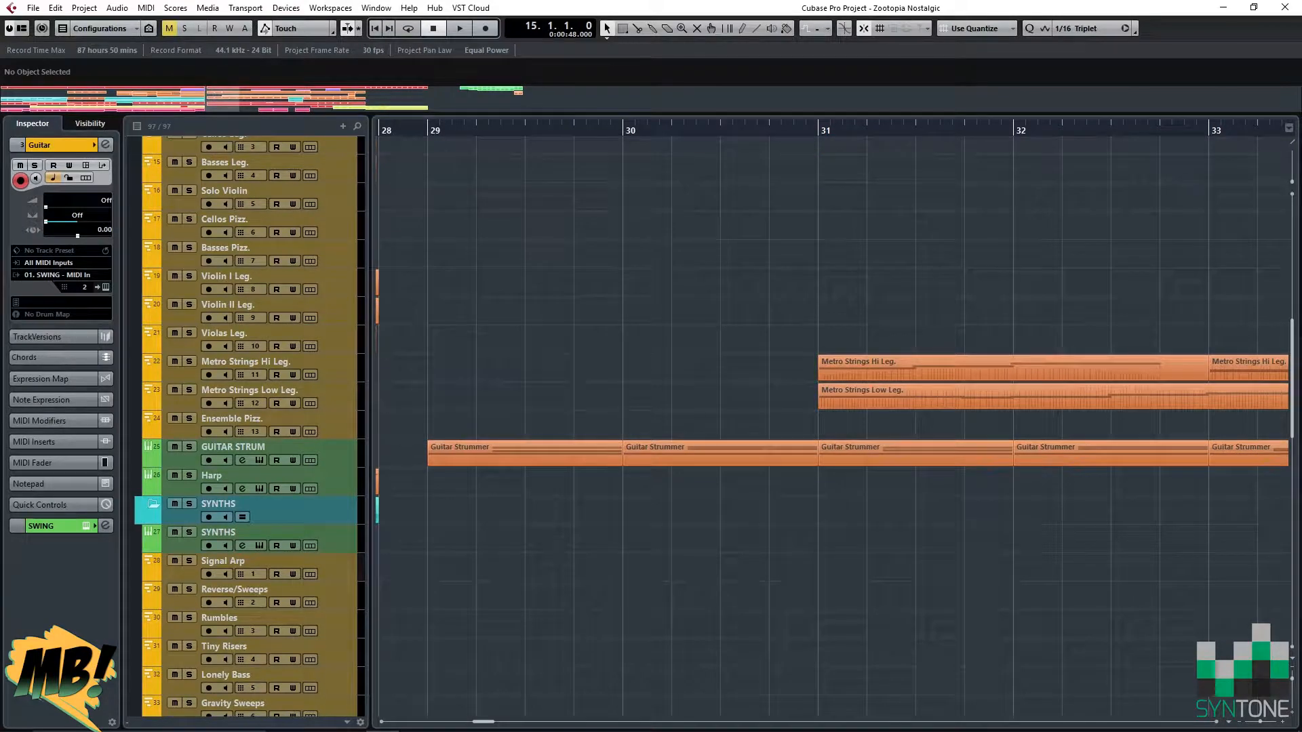
{"action": "scroll", "coordinate": [832, 417], "scroll_direction": "down", "scroll_amount": 7}
{"action": "scroll", "coordinate": [832, 417], "scroll_direction": "right", "scroll_amount": 3}
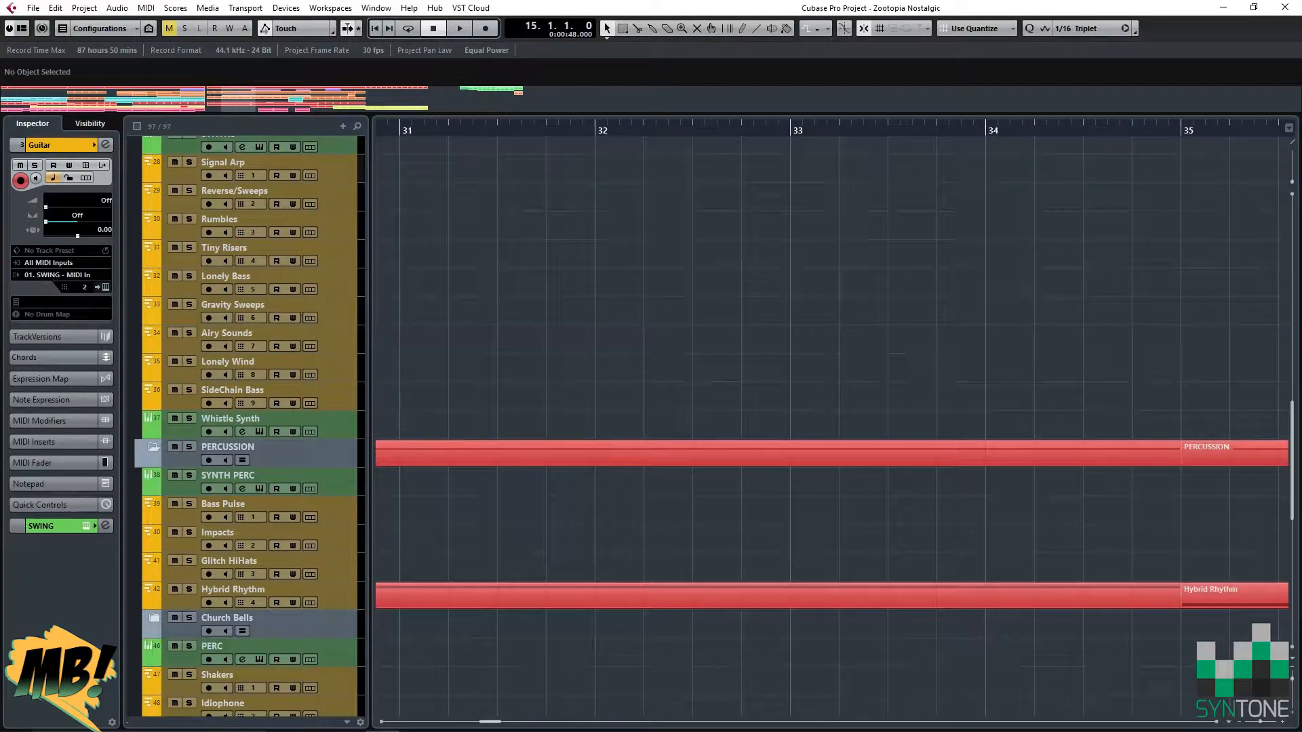
{"action": "scroll", "coordinate": [832, 417], "scroll_direction": "right", "scroll_amount": 1}
{"action": "scroll", "coordinate": [832, 417], "scroll_direction": "right", "scroll_amount": 2}
Examine the choir parts from bar 36 to 40 and the guitar strum, synth and percussion parts above them.
{"action": "scroll", "coordinate": [832, 417], "scroll_direction": "down", "scroll_amount": 9}
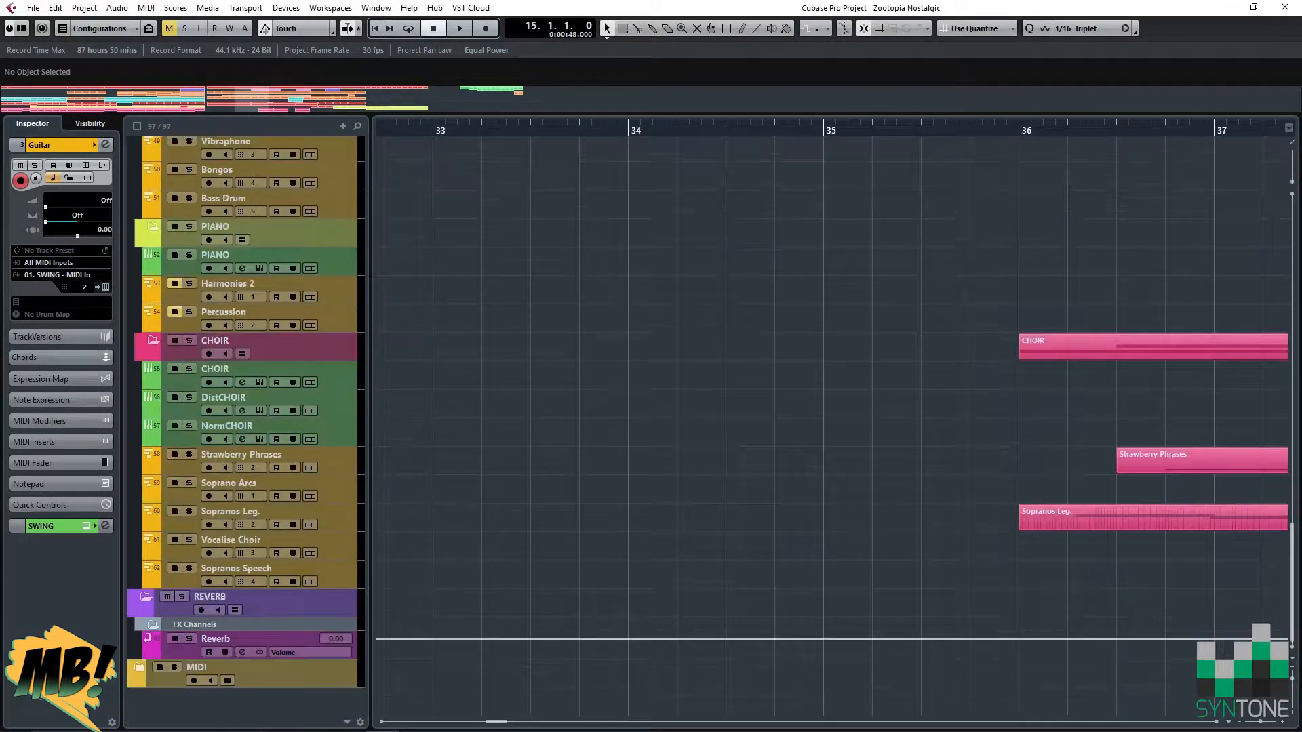
{"action": "scroll", "coordinate": [832, 417], "scroll_direction": "up", "scroll_amount": 1}
{"action": "scroll", "coordinate": [832, 417], "scroll_direction": "right", "scroll_amount": 2}
{"action": "scroll", "coordinate": [832, 417], "scroll_direction": "right", "scroll_amount": 2}
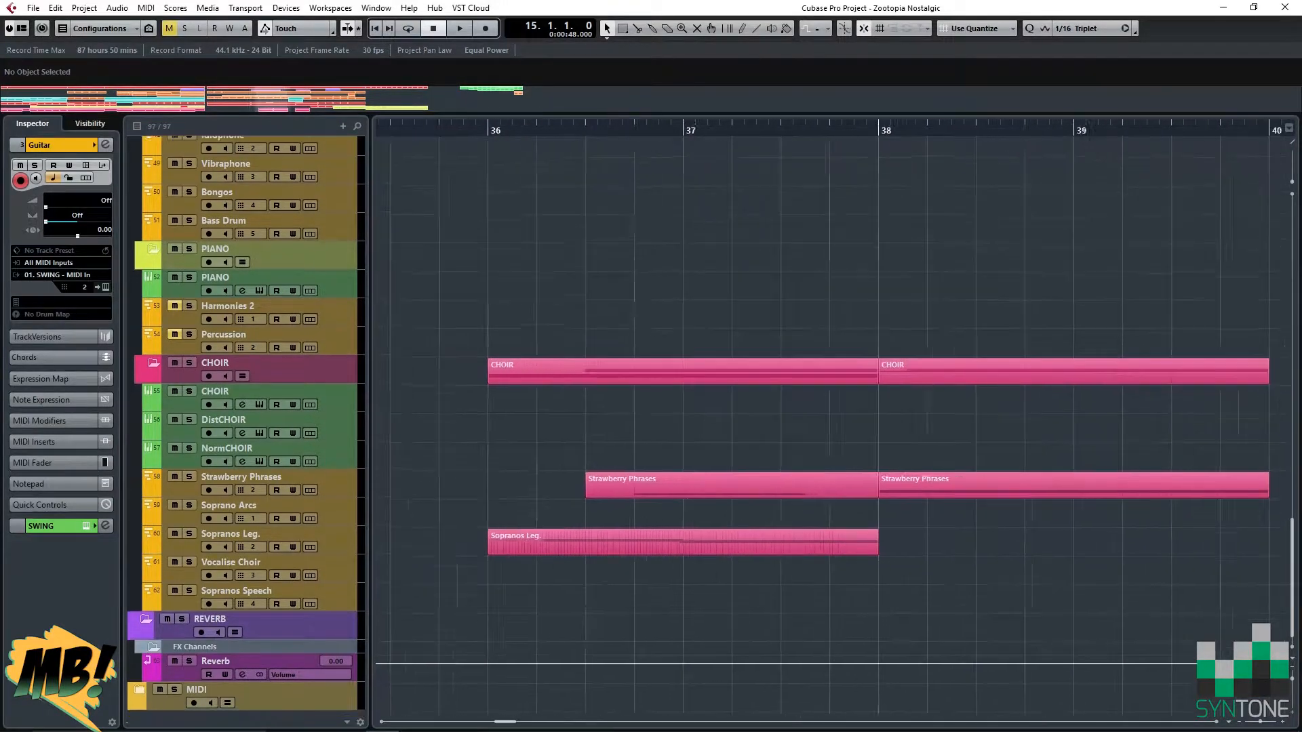
{"action": "scroll", "coordinate": [832, 417], "scroll_direction": "up", "scroll_amount": 2}
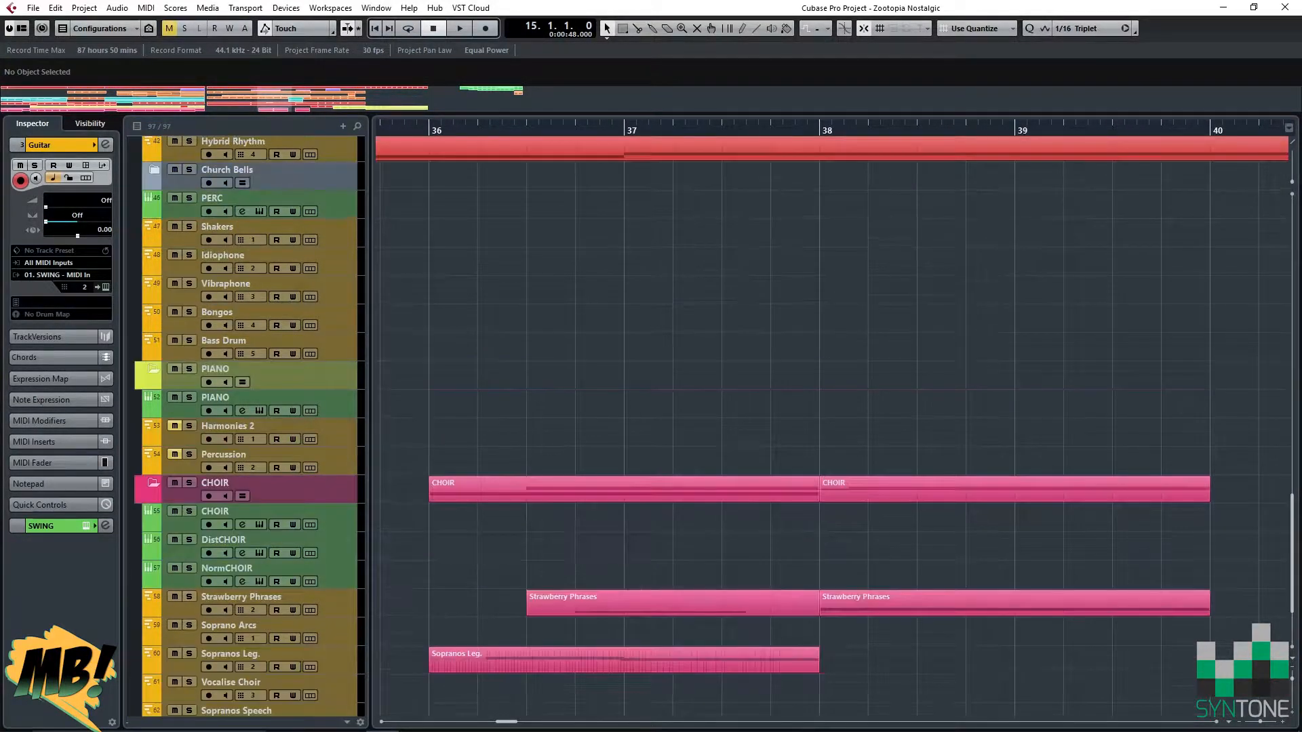
{"action": "scroll", "coordinate": [832, 417], "scroll_direction": "up", "scroll_amount": 8}
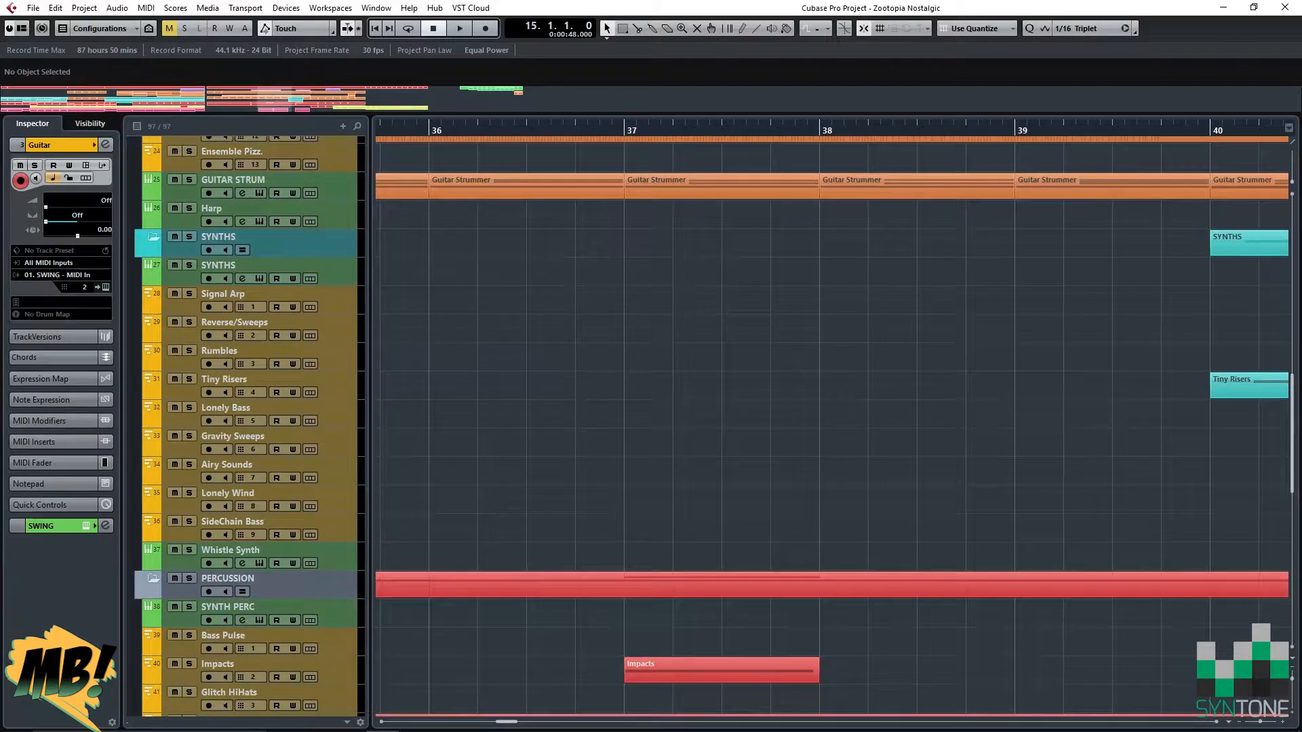
{"action": "scroll", "coordinate": [832, 417], "scroll_direction": "down", "scroll_amount": 7}
{"action": "scroll", "coordinate": [832, 417], "scroll_direction": "up", "scroll_amount": 2}
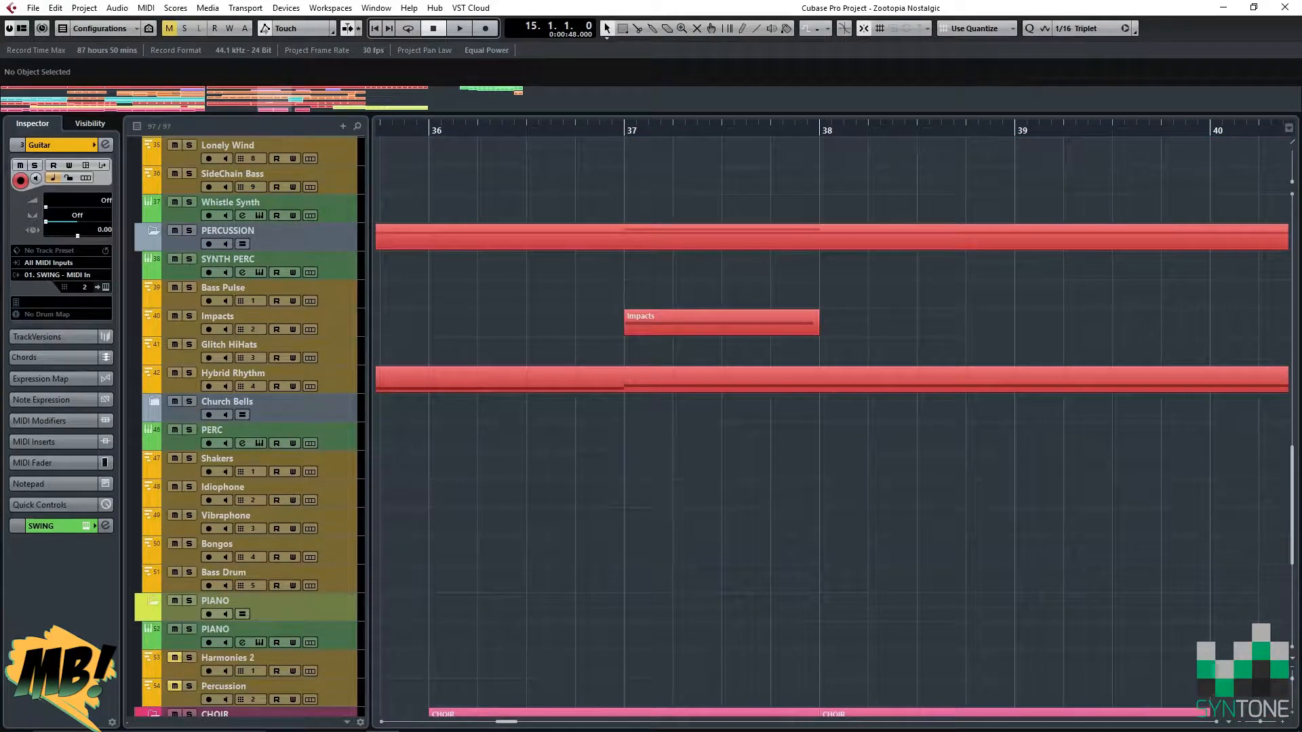
Play the choir parts from the start of bar 36 and stop in bar 37.
{"action": "left_click", "coordinate": [437, 131]}
{"action": "scroll", "coordinate": [833, 417], "scroll_direction": "down", "scroll_amount": 6}
{"action": "key", "text": "space"}
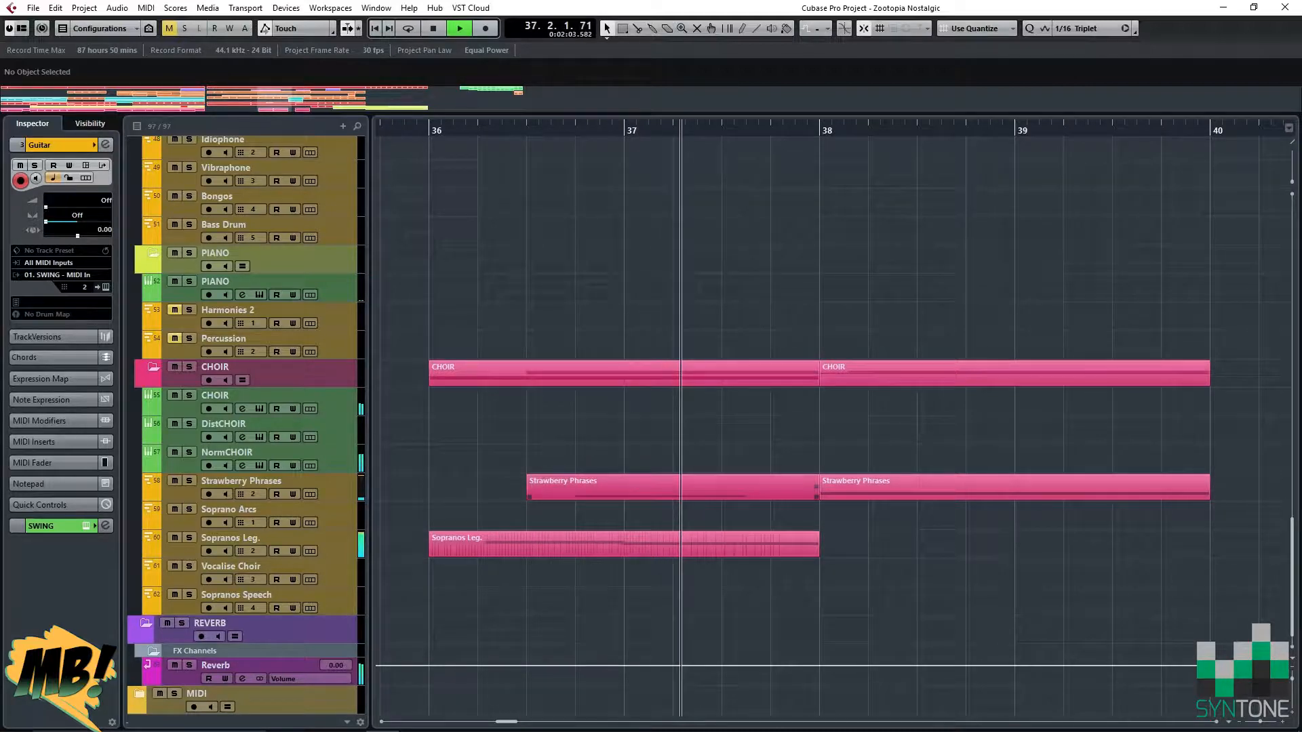
{"action": "key", "text": "space"}
Shorten the long note in the Strawberry Phrases part of bars 36 to 37 so that it ends at 37.3.
{"action": "double_click", "coordinate": [673, 487]}
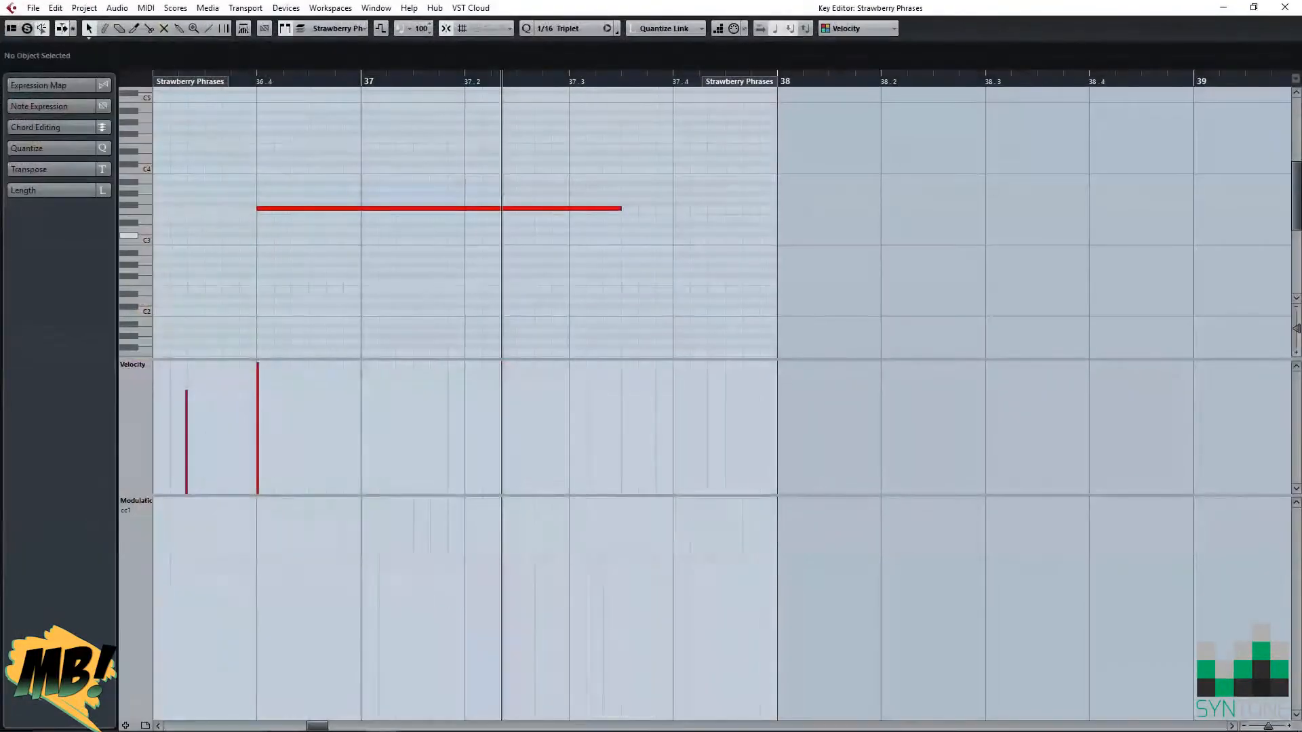
{"action": "left_click", "coordinate": [439, 208]}
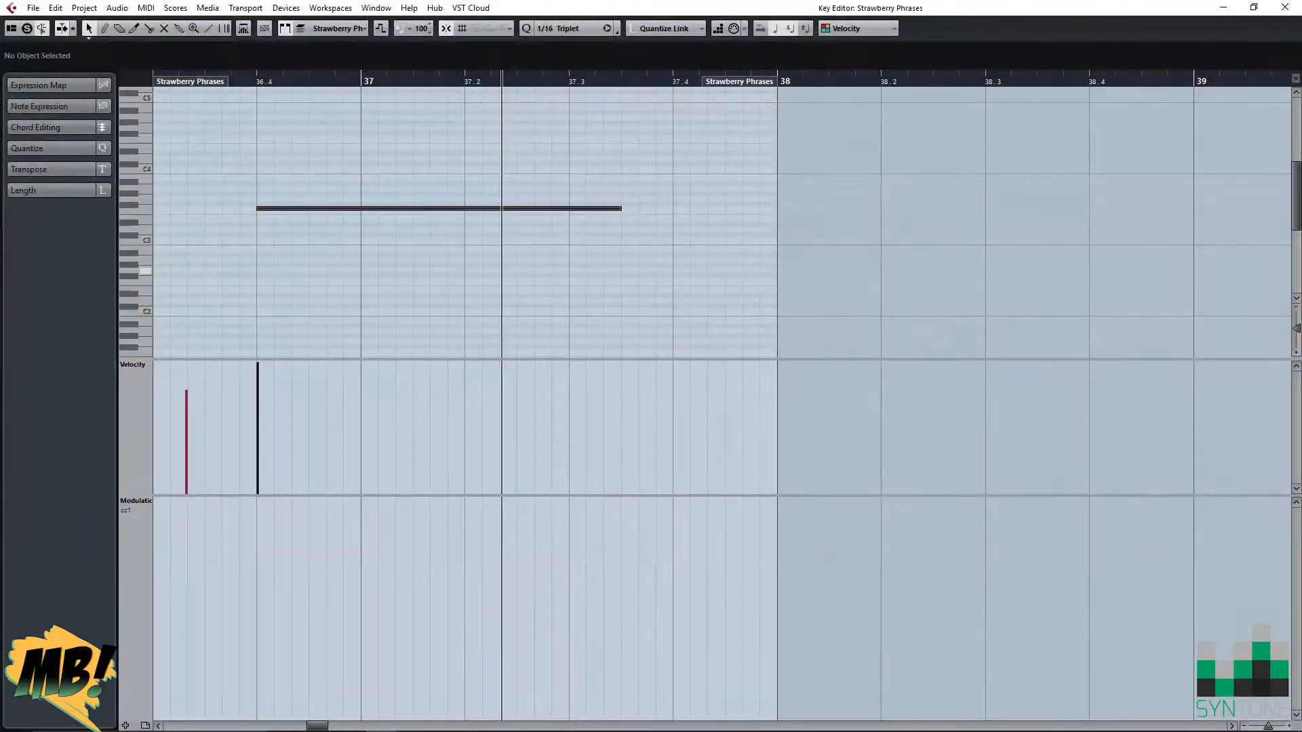
{"action": "left_click_drag", "start_coordinate": [621, 209], "coordinate": [569, 208]}
{"action": "left_click", "coordinate": [1285, 8]}
Play the choir parts from bar 36 with the shortened note and stop near the end of bar 37.
{"action": "left_click", "coordinate": [510, 130]}
{"action": "key", "text": "space"}
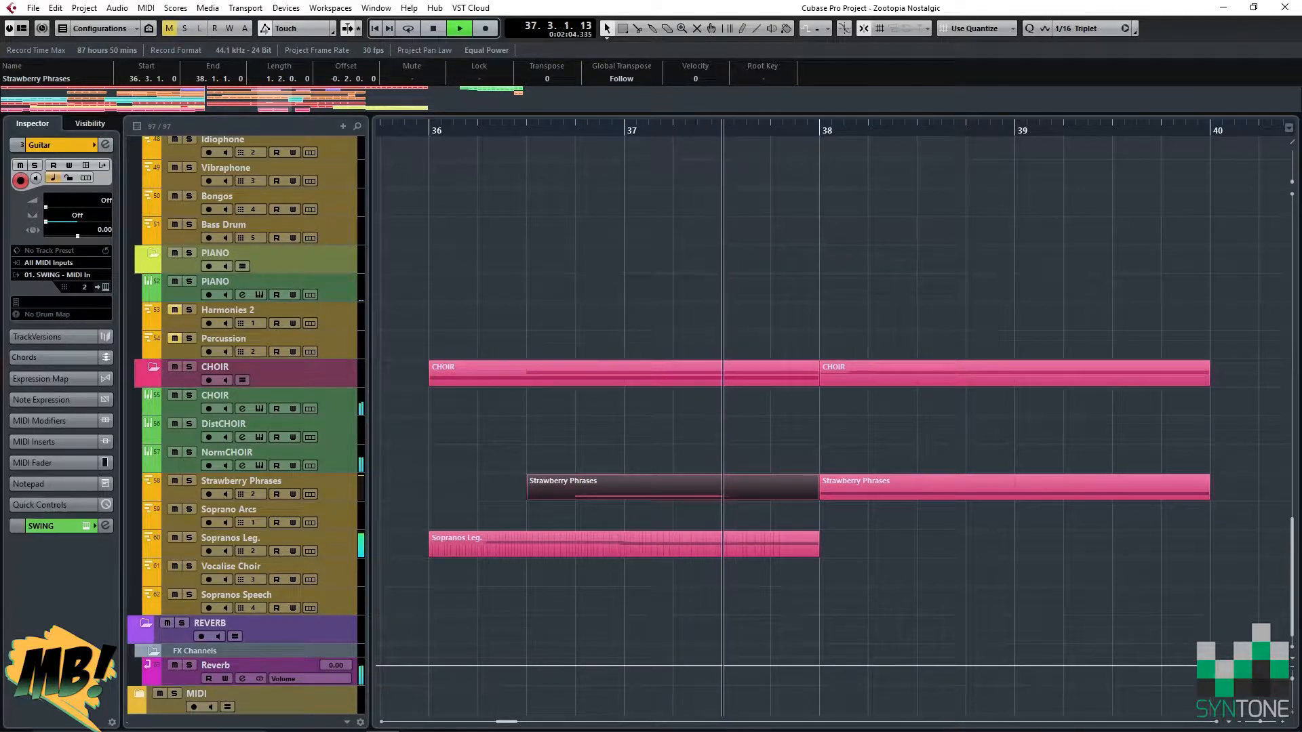
{"action": "key", "text": "space"}
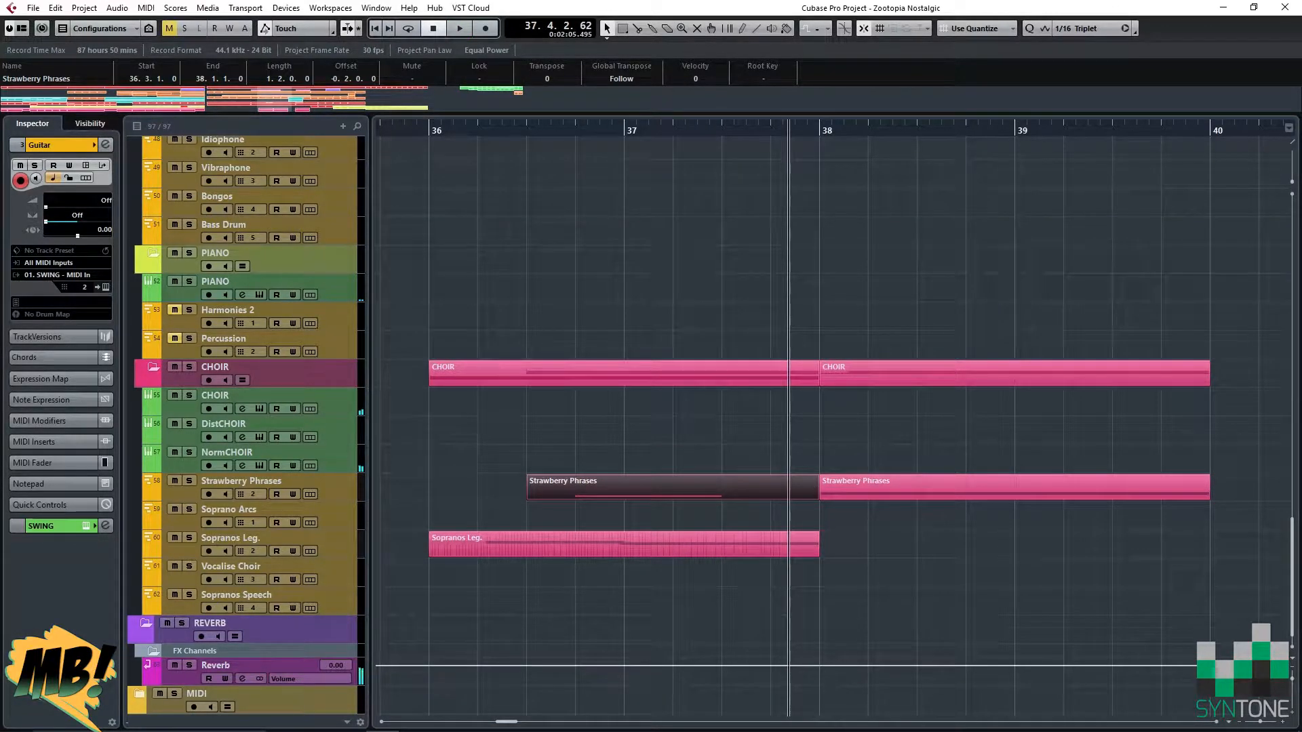
Examine the percussion, Metro Strings, guitar strum and synth parts between bars 36 and 41.
{"action": "left_click", "coordinate": [753, 443]}
{"action": "scroll", "coordinate": [753, 443], "scroll_direction": "up", "scroll_amount": 5}
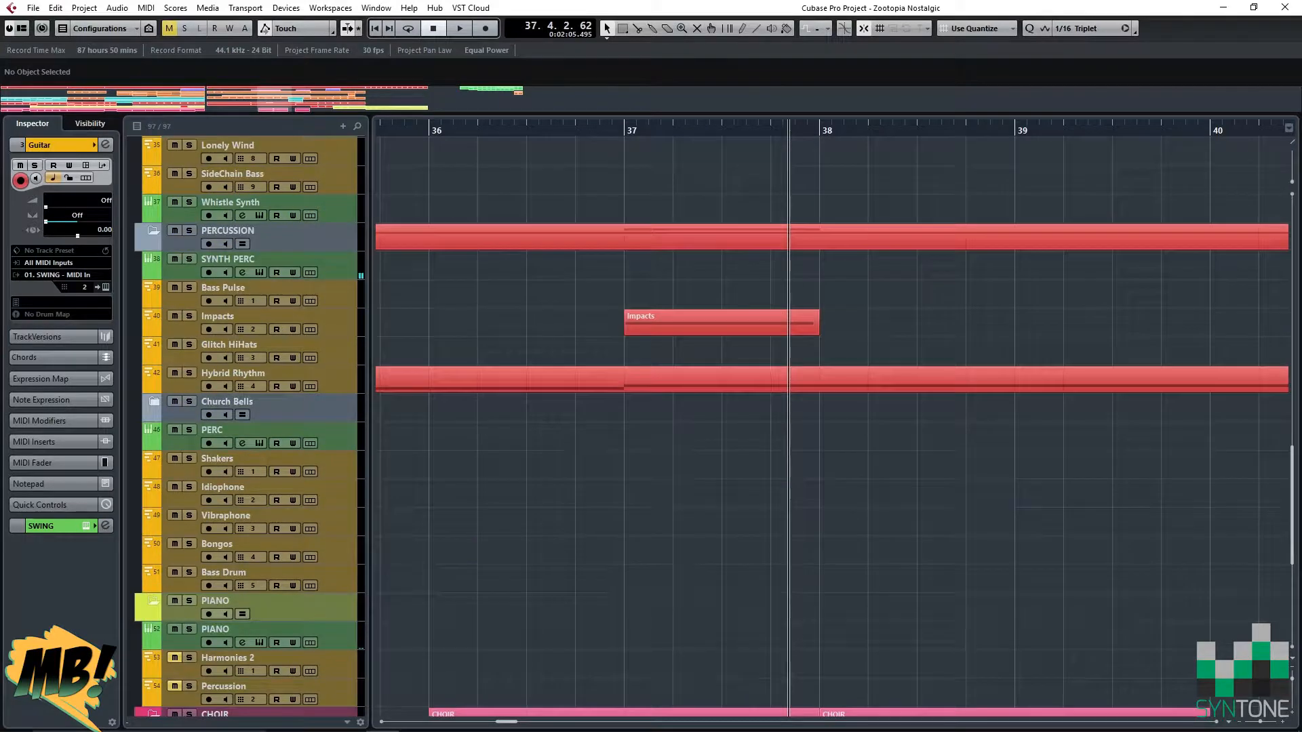
{"action": "scroll", "coordinate": [753, 443], "scroll_direction": "down", "scroll_amount": 2}
{"action": "scroll", "coordinate": [752, 442], "scroll_direction": "up", "scroll_amount": 8}
{"action": "scroll", "coordinate": [834, 421], "scroll_direction": "up", "scroll_amount": 3}
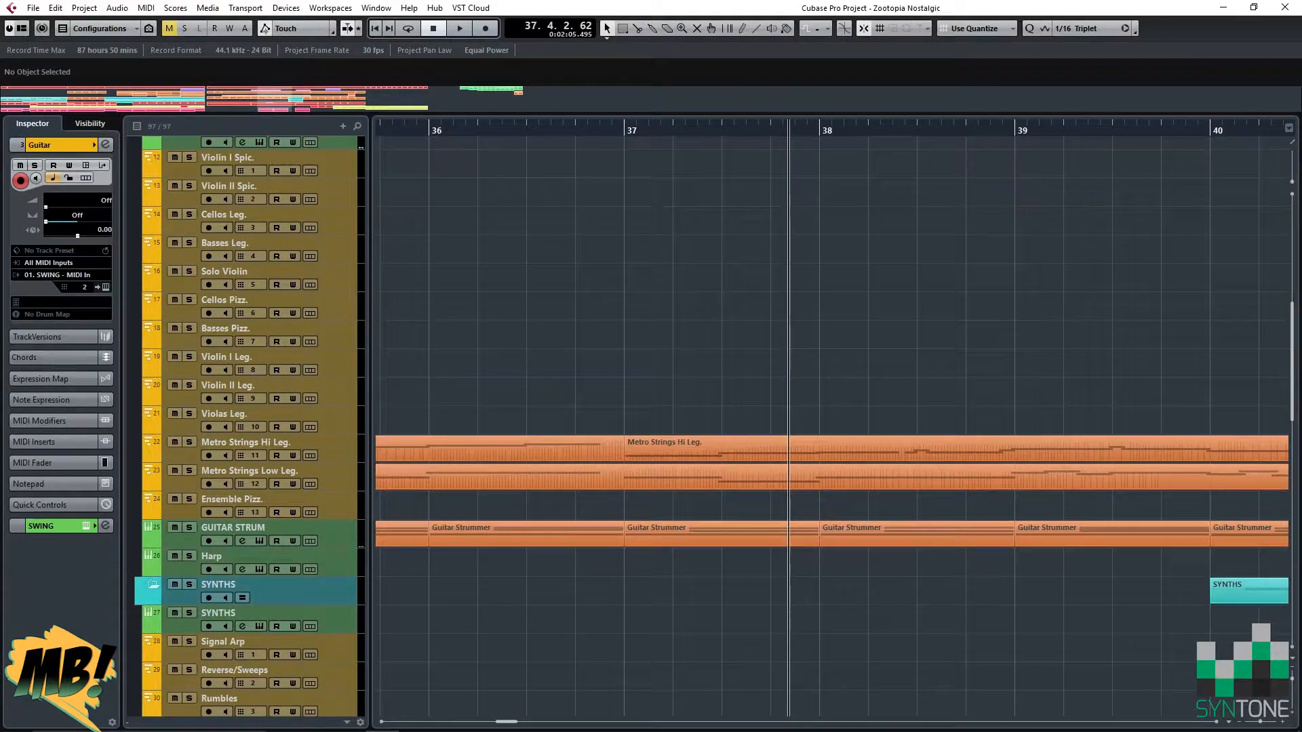
{"action": "scroll", "coordinate": [834, 421], "scroll_direction": "left", "scroll_amount": 3}
{"action": "scroll", "coordinate": [834, 421], "scroll_direction": "down", "scroll_amount": 8}
{"action": "scroll", "coordinate": [834, 421], "scroll_direction": "left", "scroll_amount": 4}
{"action": "scroll", "coordinate": [834, 421], "scroll_direction": "down", "scroll_amount": 1}
{"action": "scroll", "coordinate": [834, 420], "scroll_direction": "right", "scroll_amount": 2}
{"action": "scroll", "coordinate": [834, 421], "scroll_direction": "left", "scroll_amount": 3}
{"action": "scroll", "coordinate": [834, 421], "scroll_direction": "up", "scroll_amount": 1}
{"action": "scroll", "coordinate": [834, 420], "scroll_direction": "right", "scroll_amount": 8}
{"action": "scroll", "coordinate": [834, 421], "scroll_direction": "down", "scroll_amount": 2}
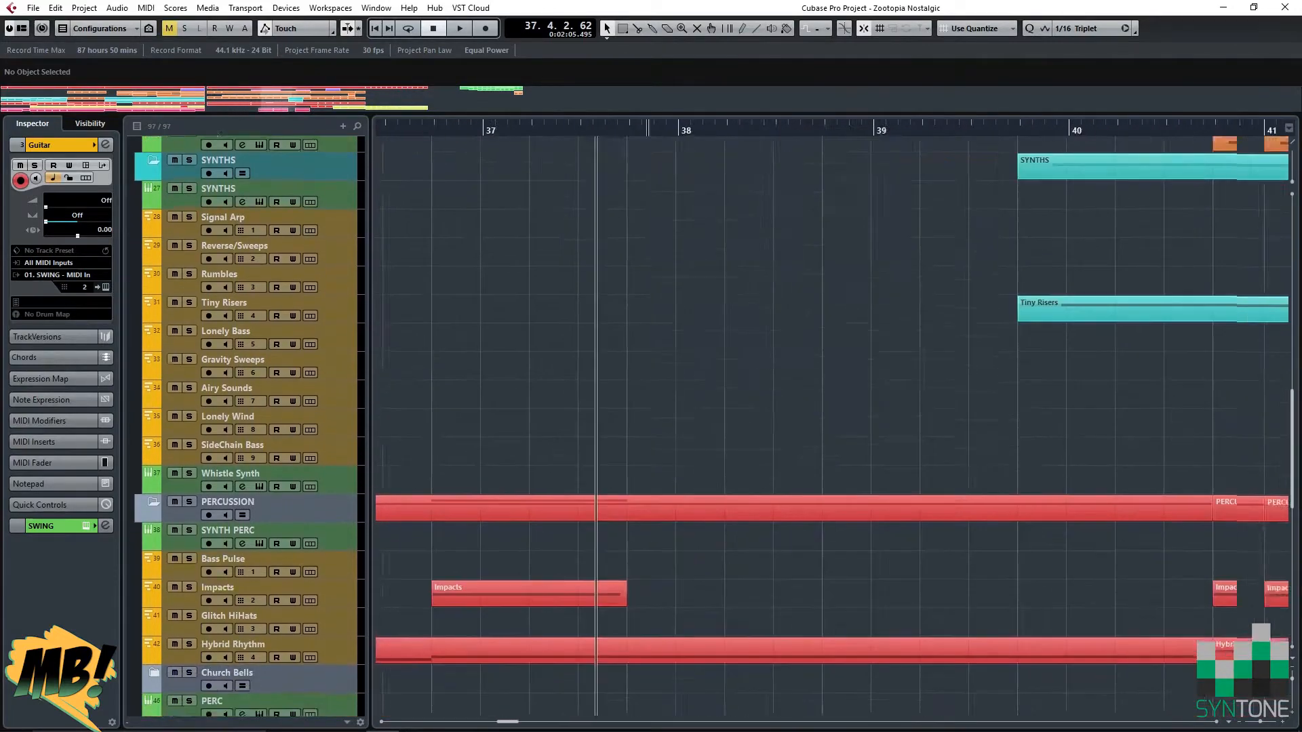
Play the Vibraphone parts on the trumpet and harp tracks from the start of bar 41 and stop in the same bar.
{"action": "scroll", "coordinate": [834, 421], "scroll_direction": "right", "scroll_amount": 15}
{"action": "scroll", "coordinate": [834, 421], "scroll_direction": "up", "scroll_amount": 3}
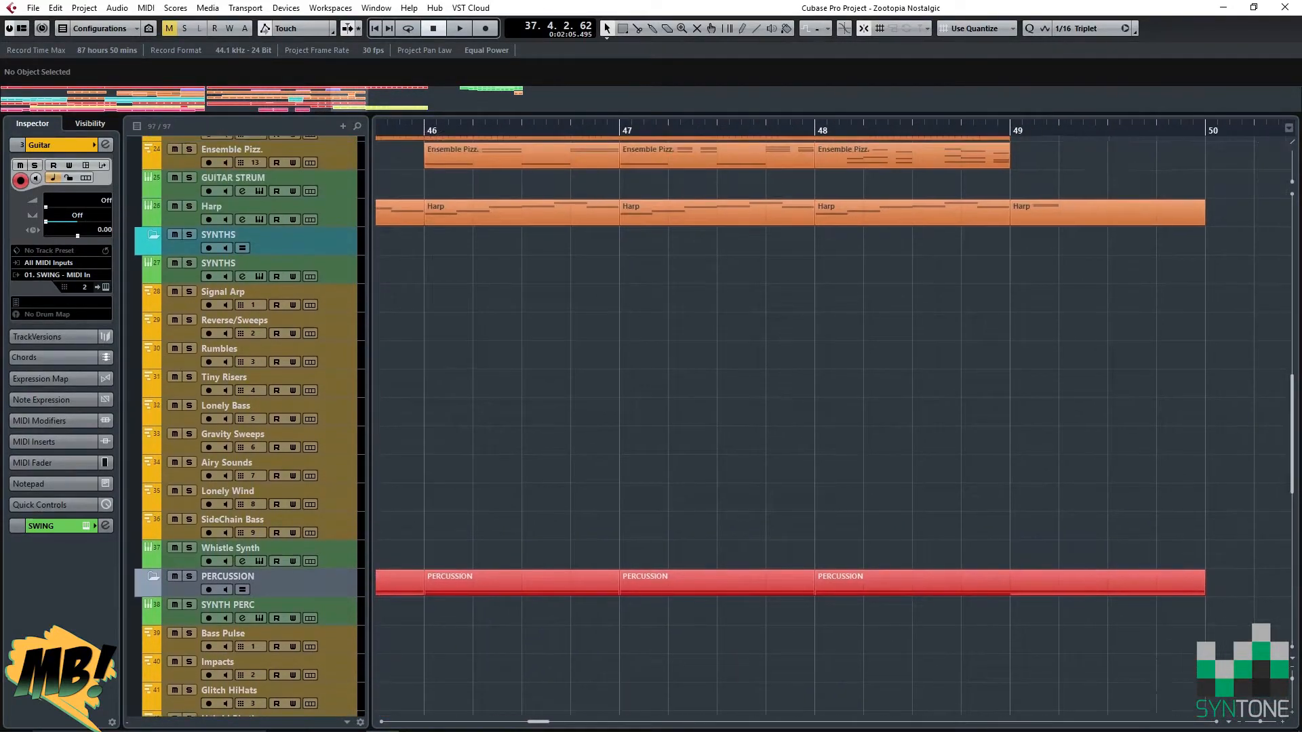
{"action": "scroll", "coordinate": [834, 420], "scroll_direction": "up", "scroll_amount": 5}
{"action": "scroll", "coordinate": [834, 421], "scroll_direction": "left", "scroll_amount": 8}
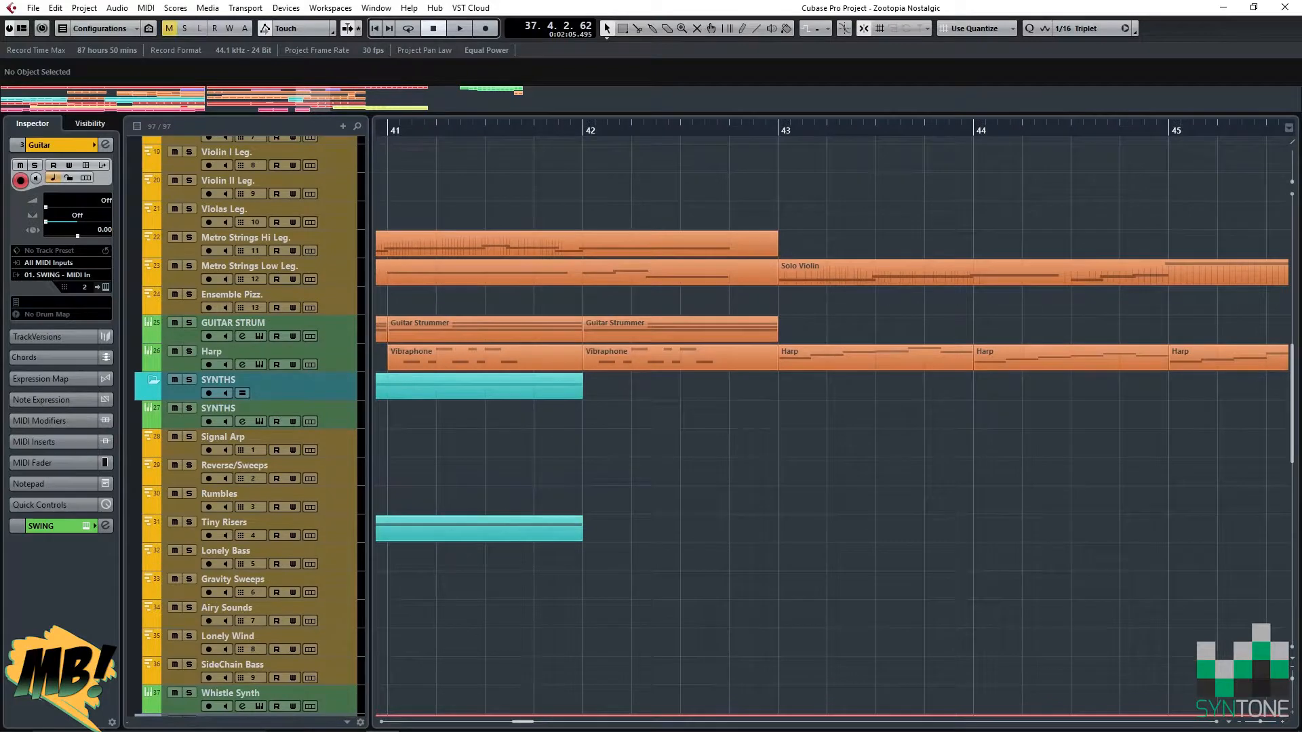
{"action": "scroll", "coordinate": [834, 420], "scroll_direction": "left", "scroll_amount": 2}
{"action": "scroll", "coordinate": [835, 420], "scroll_direction": "up", "scroll_amount": 11}
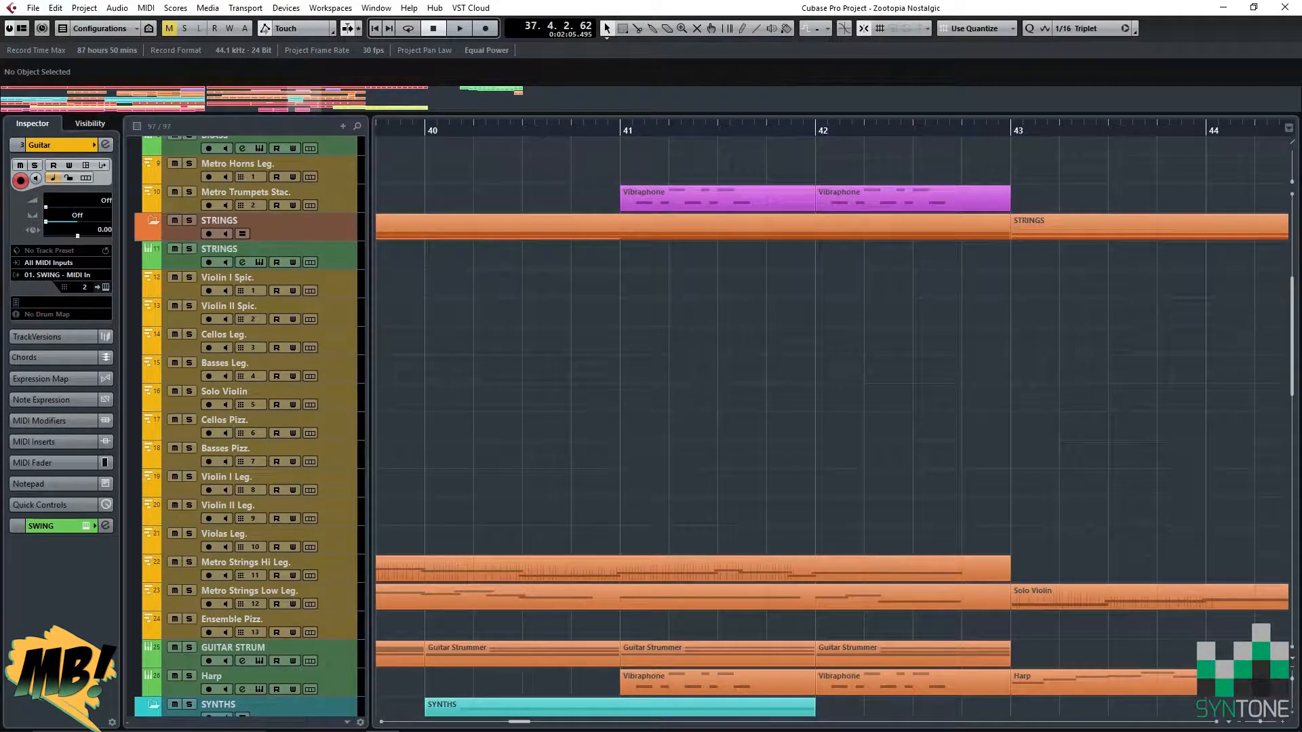
{"action": "left_click", "coordinate": [621, 130]}
{"action": "key", "text": "space"}
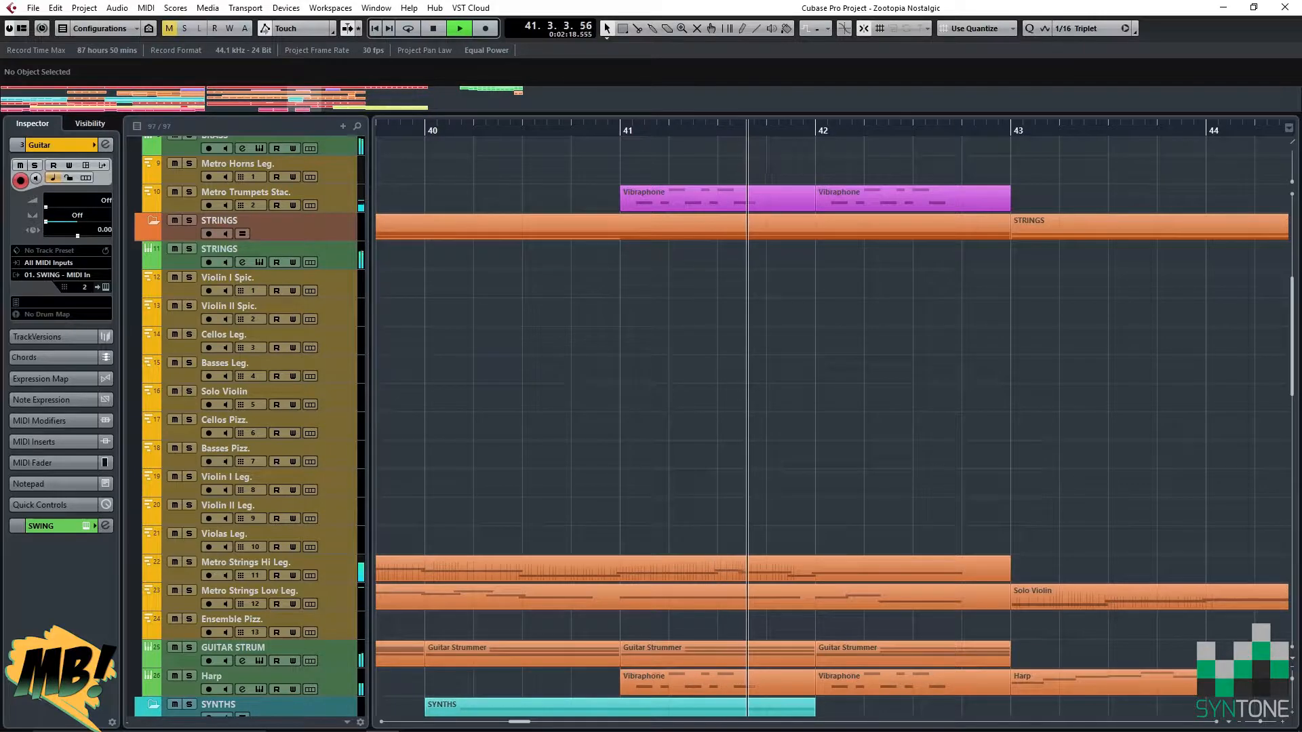
{"action": "key", "text": "space"}
Play the strings, guitar strum and synth parts from the start of bar 40 and stop in bar 41.
{"action": "scroll", "coordinate": [834, 421], "scroll_direction": "down", "scroll_amount": 4}
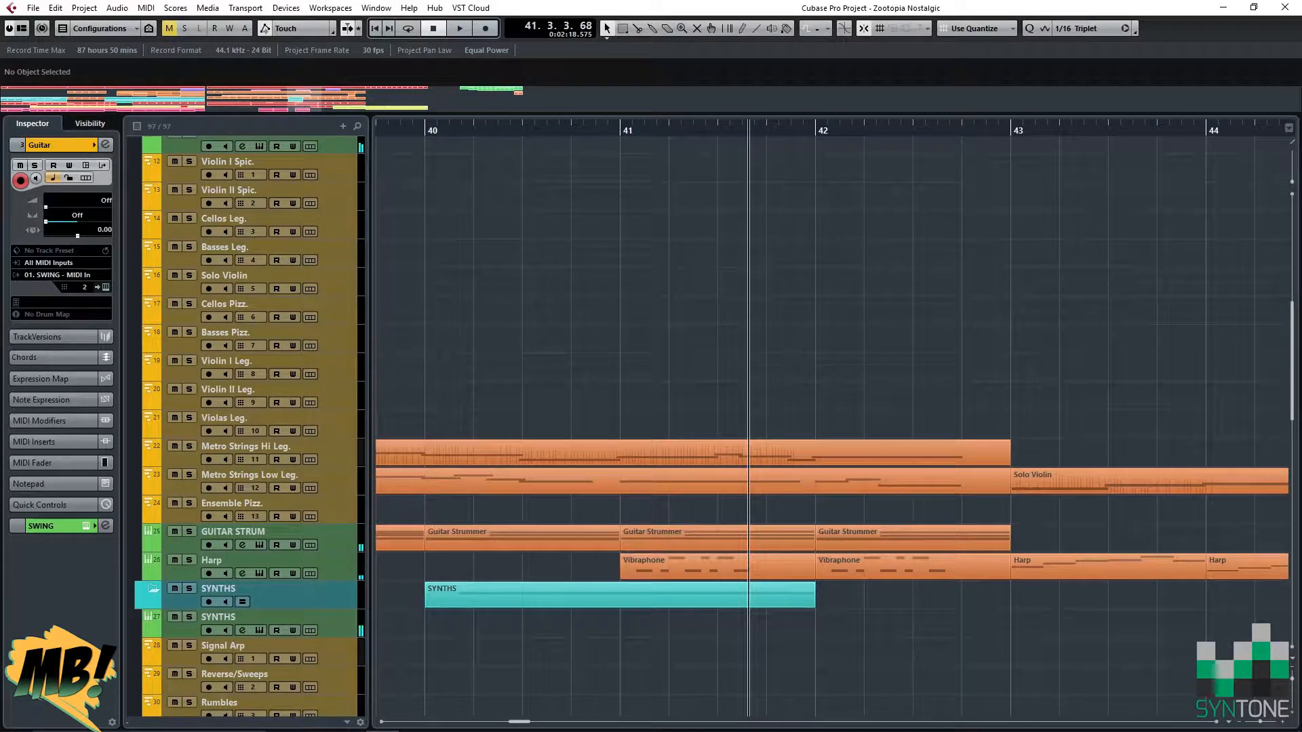
{"action": "left_click", "coordinate": [426, 131]}
{"action": "key", "text": "space"}
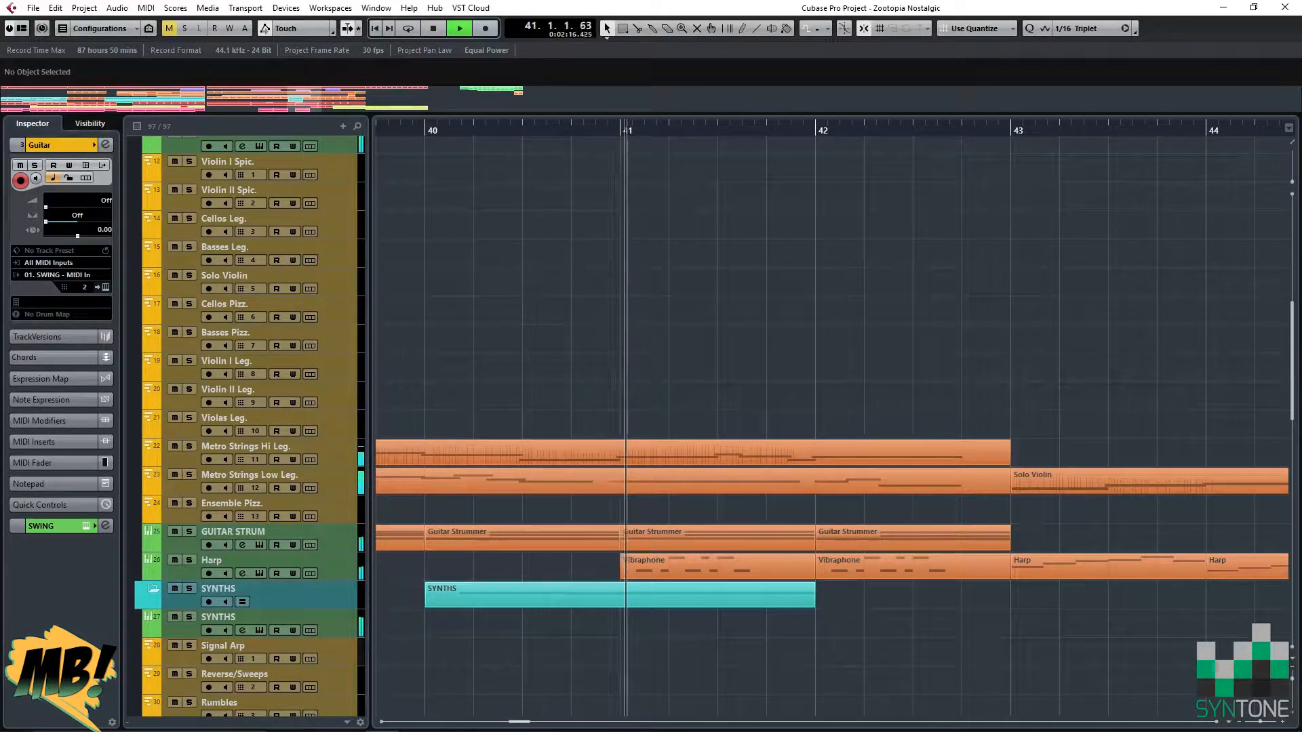
{"action": "key", "text": "space"}
Examine the brass, strings, guitar strum, harp, Tiny Risers and percussion parts between bars 40 and 44.
{"action": "scroll", "coordinate": [244, 427], "scroll_direction": "up", "scroll_amount": 5}
{"action": "scroll", "coordinate": [245, 427], "scroll_direction": "up", "scroll_amount": 3}
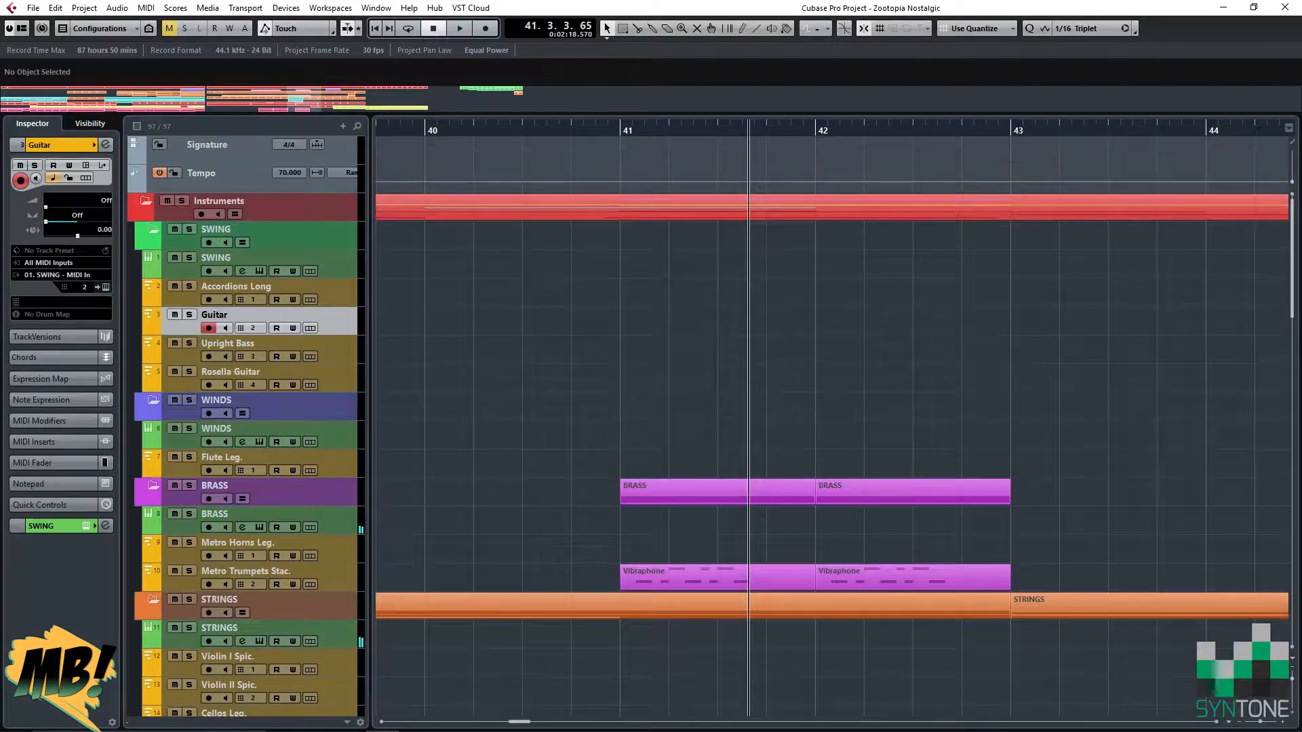
{"action": "scroll", "coordinate": [814, 420], "scroll_direction": "down", "scroll_amount": 10}
{"action": "scroll", "coordinate": [813, 420], "scroll_direction": "up", "scroll_amount": 6}
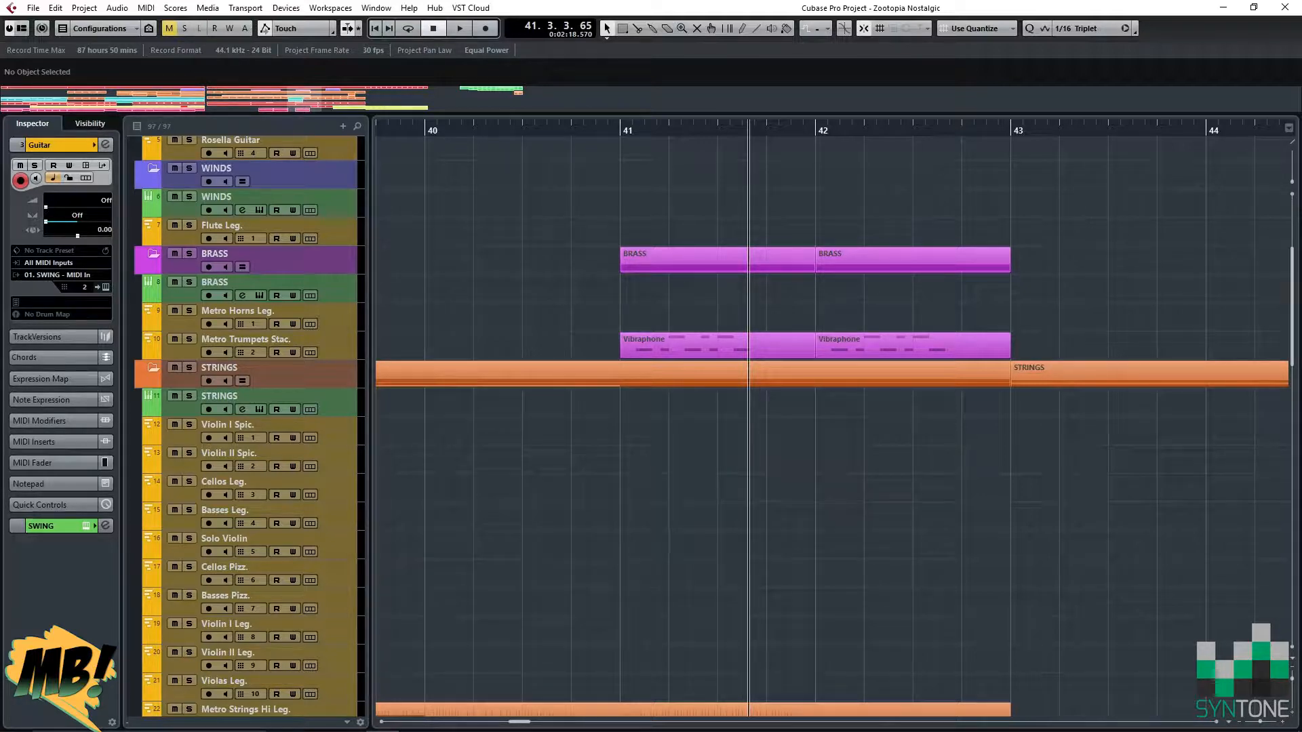
{"action": "scroll", "coordinate": [830, 421], "scroll_direction": "down", "scroll_amount": 10}
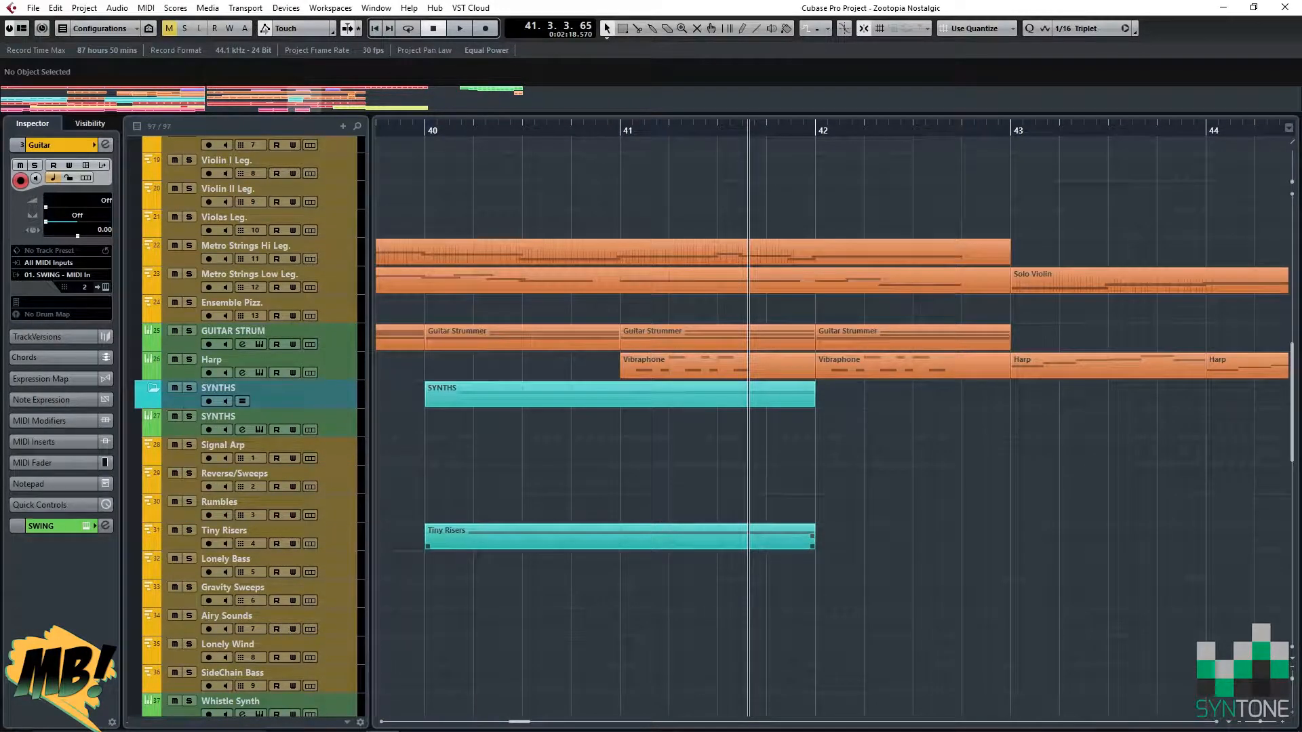
{"action": "scroll", "coordinate": [831, 421], "scroll_direction": "down", "scroll_amount": 5}
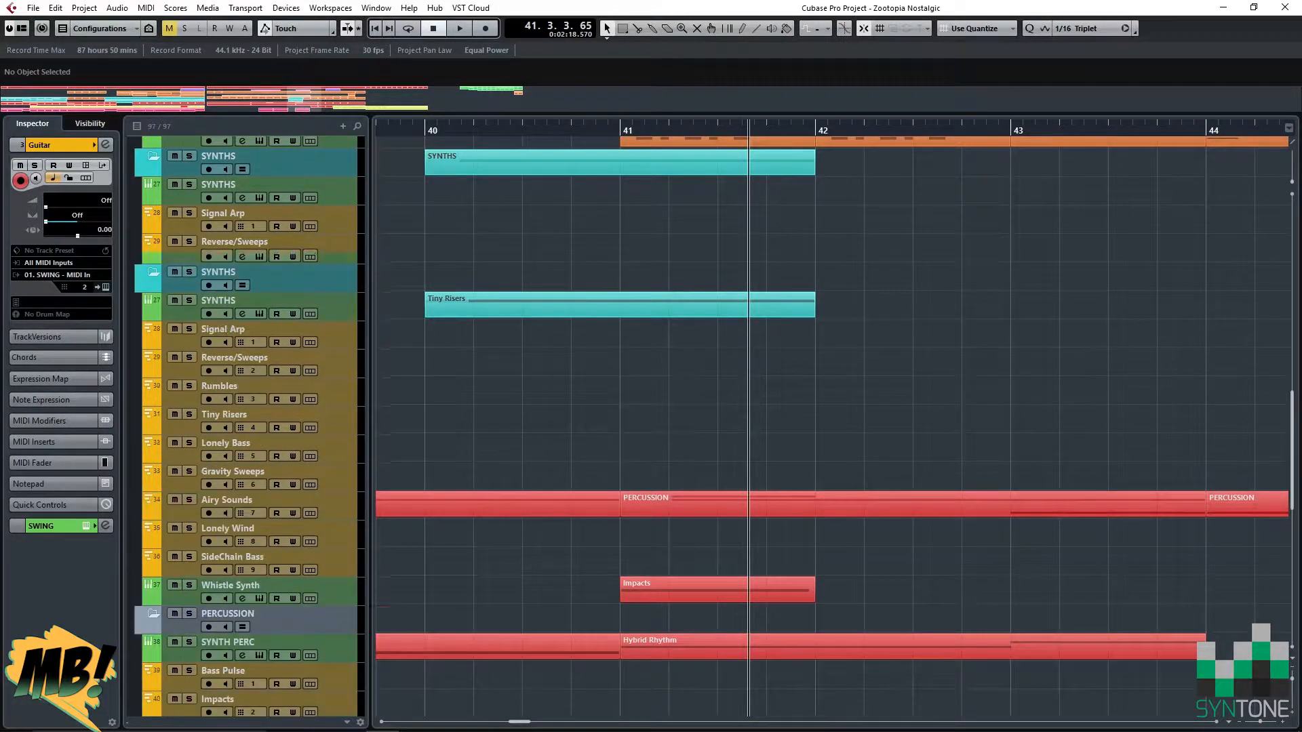
{"action": "scroll", "coordinate": [830, 420], "scroll_direction": "up", "scroll_amount": 13}
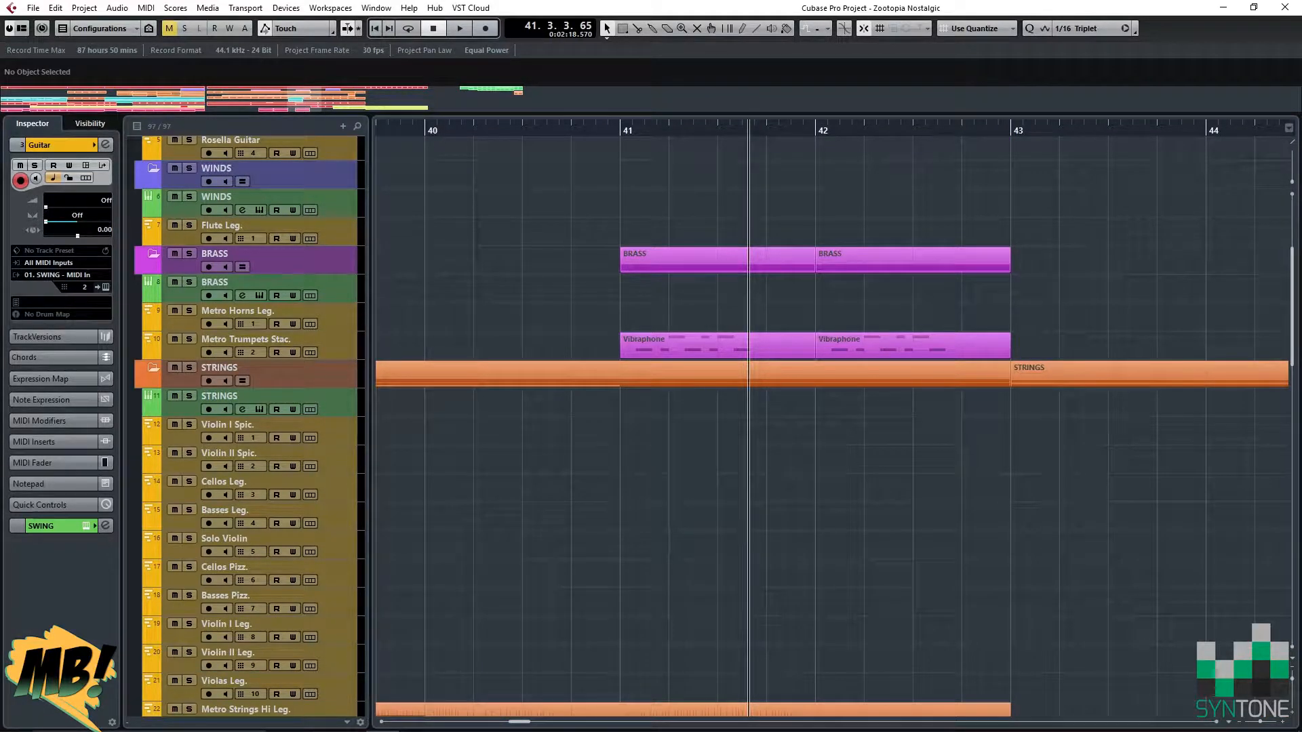
Play the arrangement from the start of bar 40 and stop at the end of bar 42.
{"action": "key", "text": "space"}
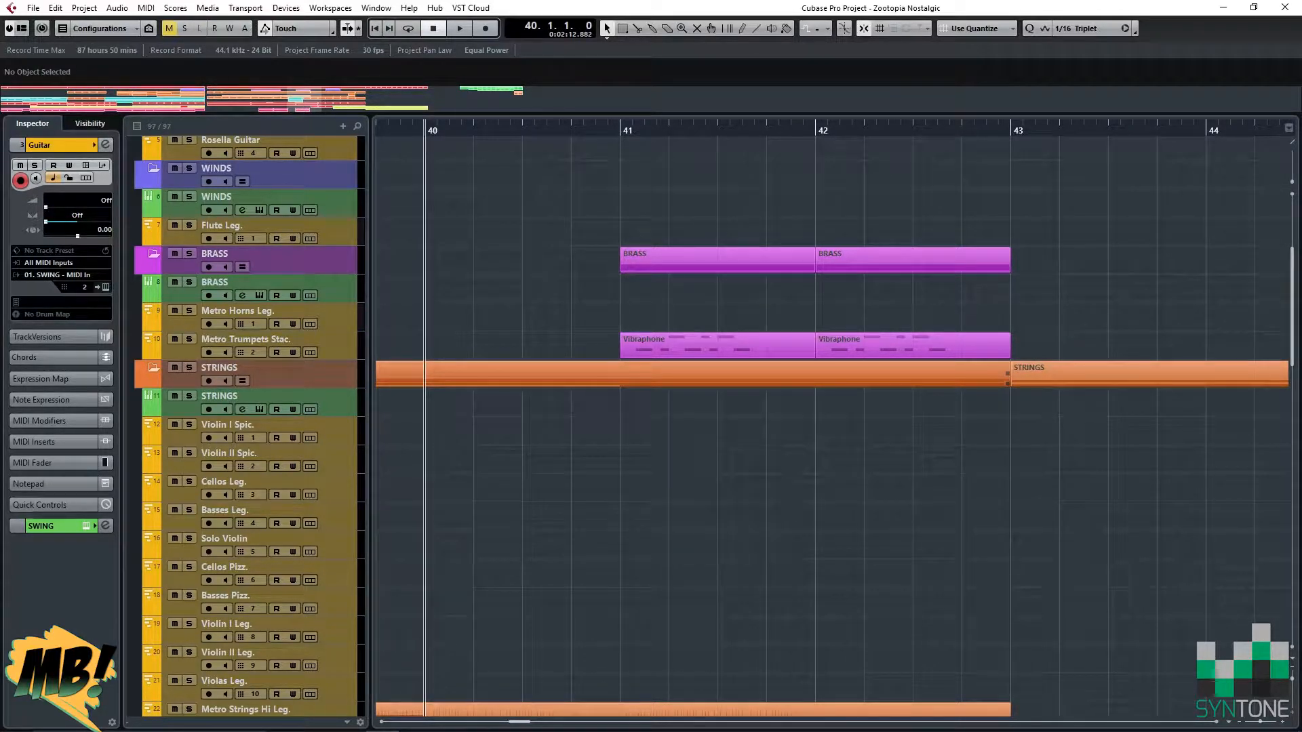
{"action": "key", "text": "space"}
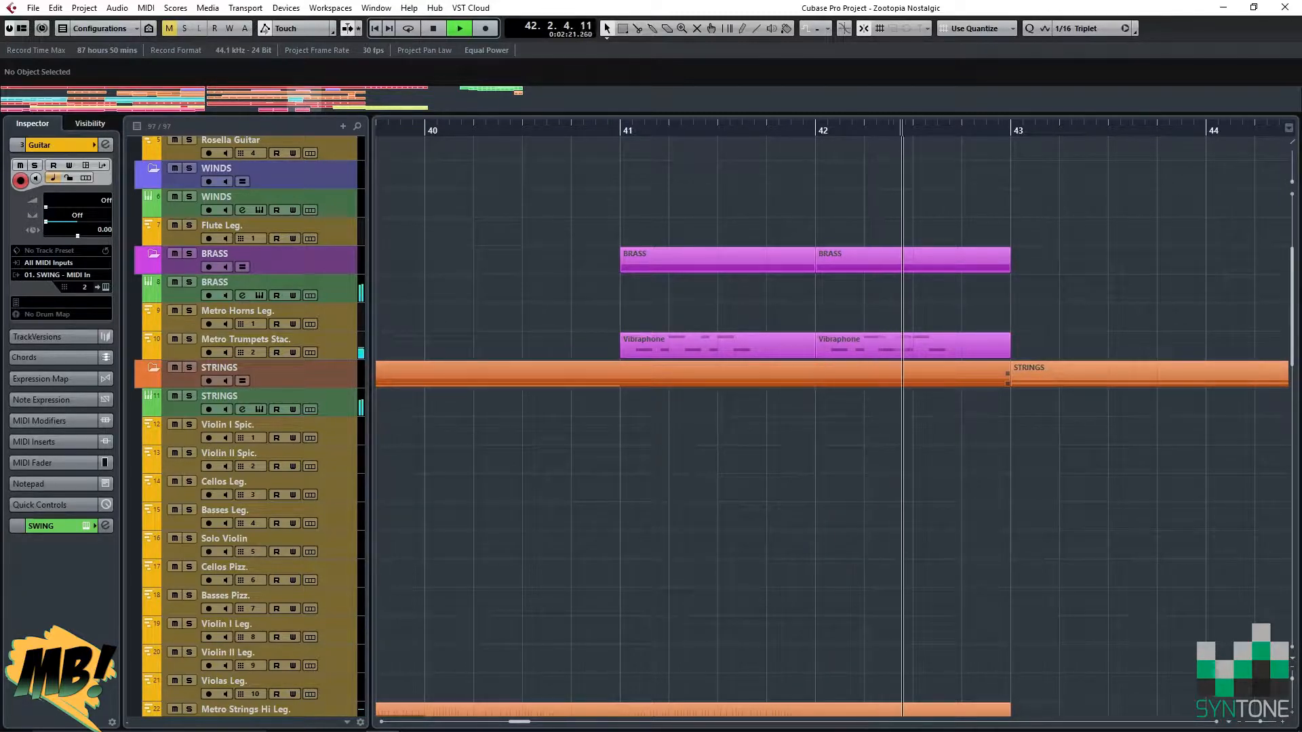
{"action": "key", "text": "space"}
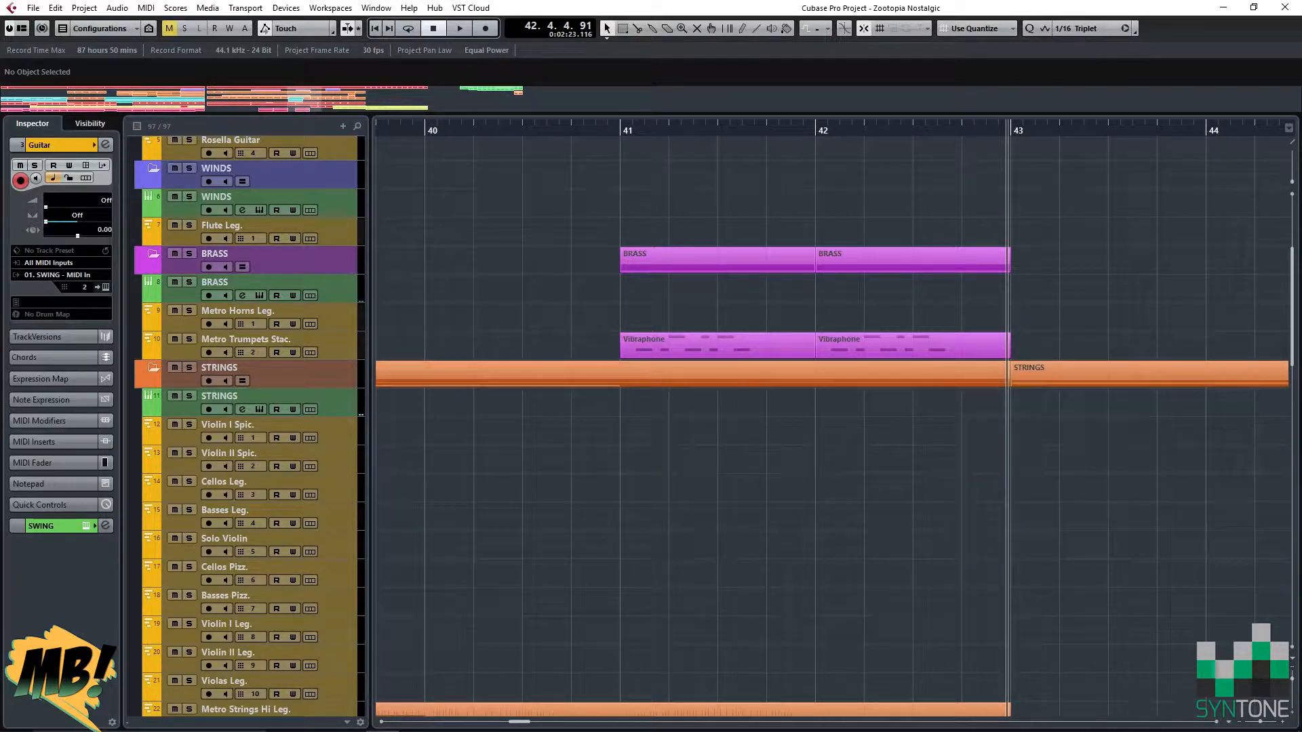
Inspect the notes of the bar 41 Vibraphone part on the Metro Trumpets Stac. track in the Key Editor, then close it.
{"action": "scroll", "coordinate": [678, 406], "scroll_direction": "up", "scroll_amount": 8}
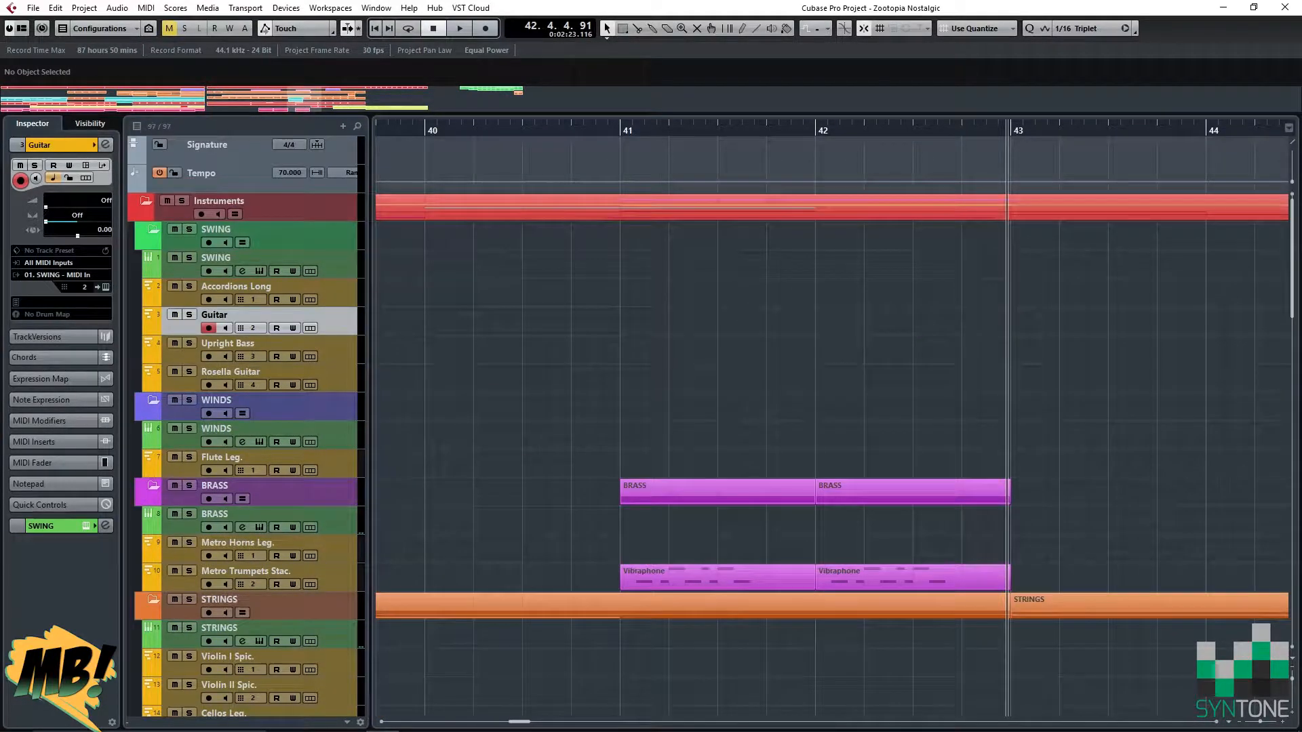
{"action": "scroll", "coordinate": [678, 407], "scroll_direction": "down", "scroll_amount": 12}
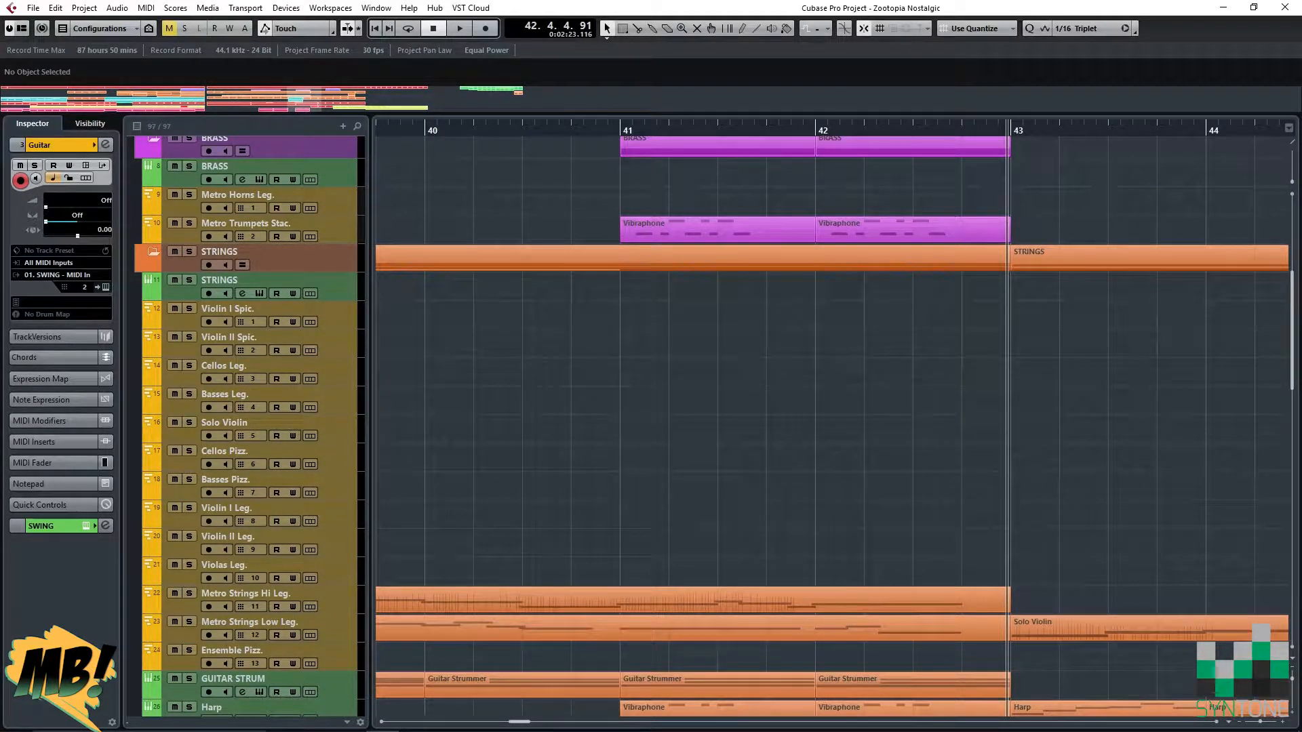
{"action": "scroll", "coordinate": [678, 407], "scroll_direction": "up", "scroll_amount": 4}
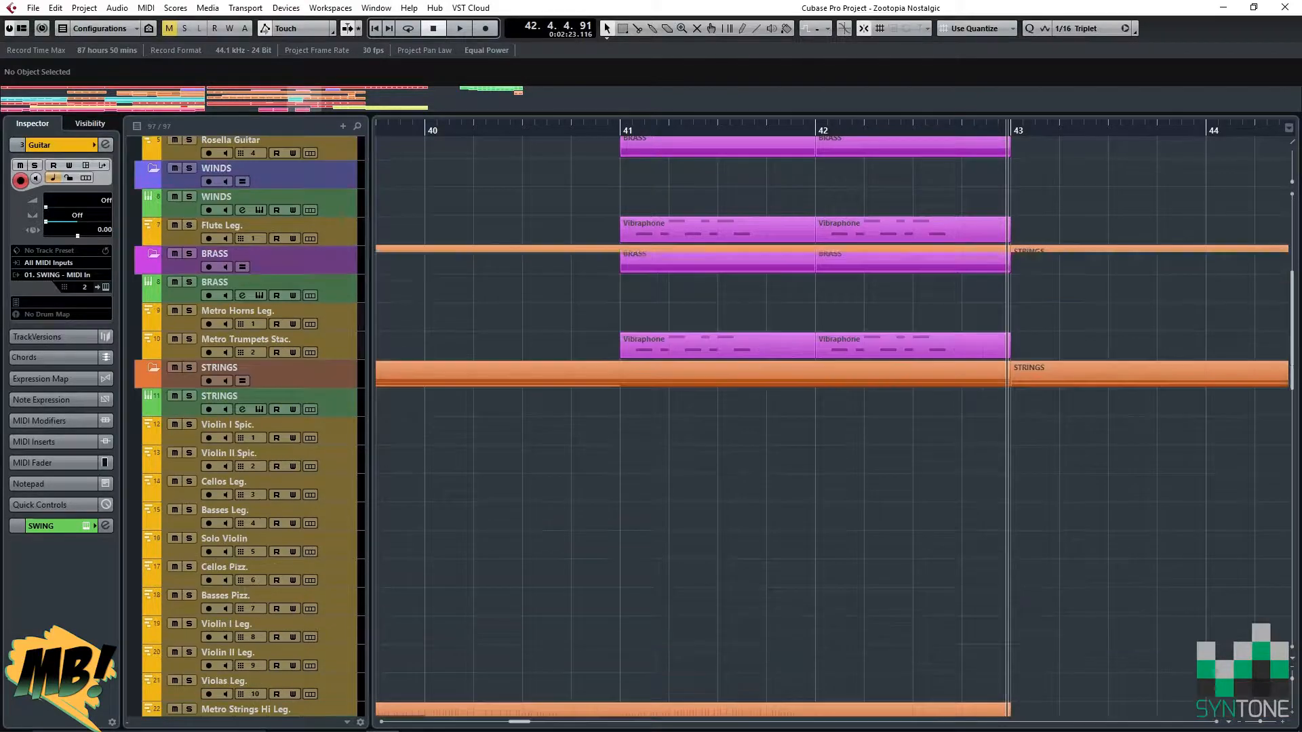
{"action": "left_click", "coordinate": [717, 346]}
{"action": "key", "text": "Return"}
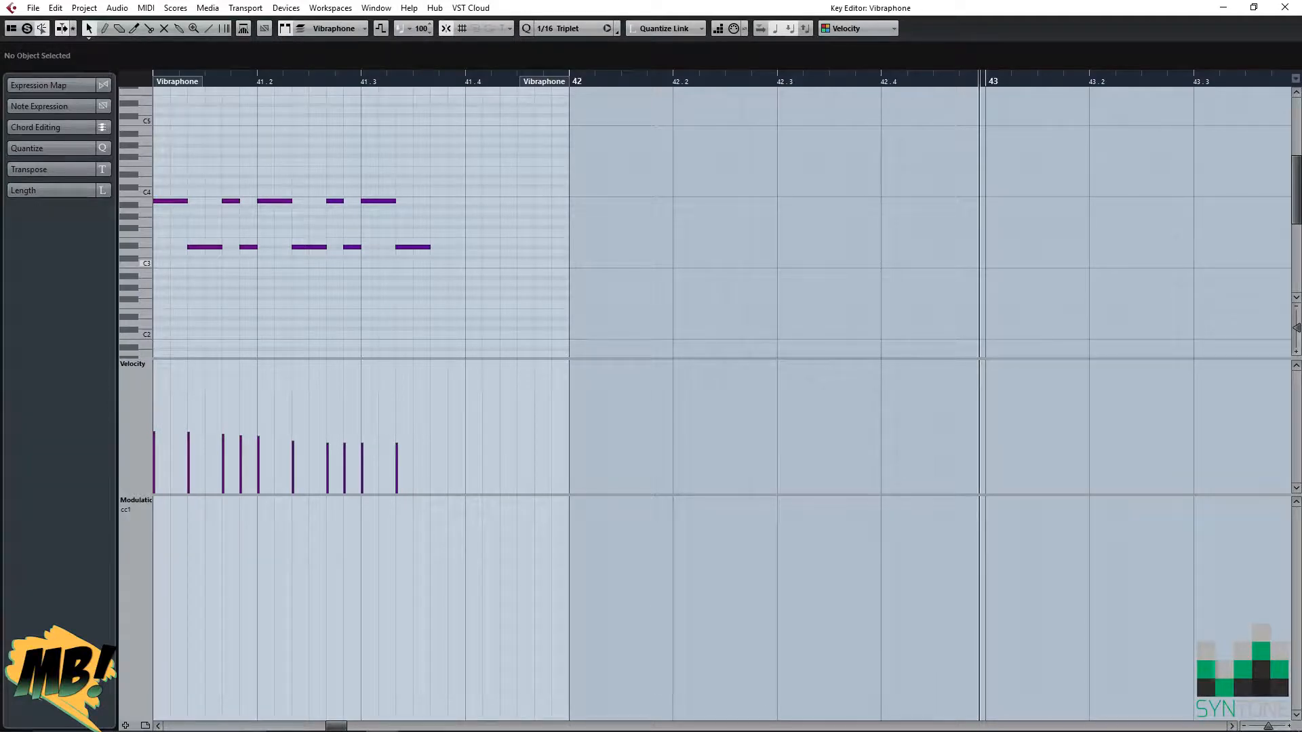
{"action": "left_click", "coordinate": [1285, 7]}
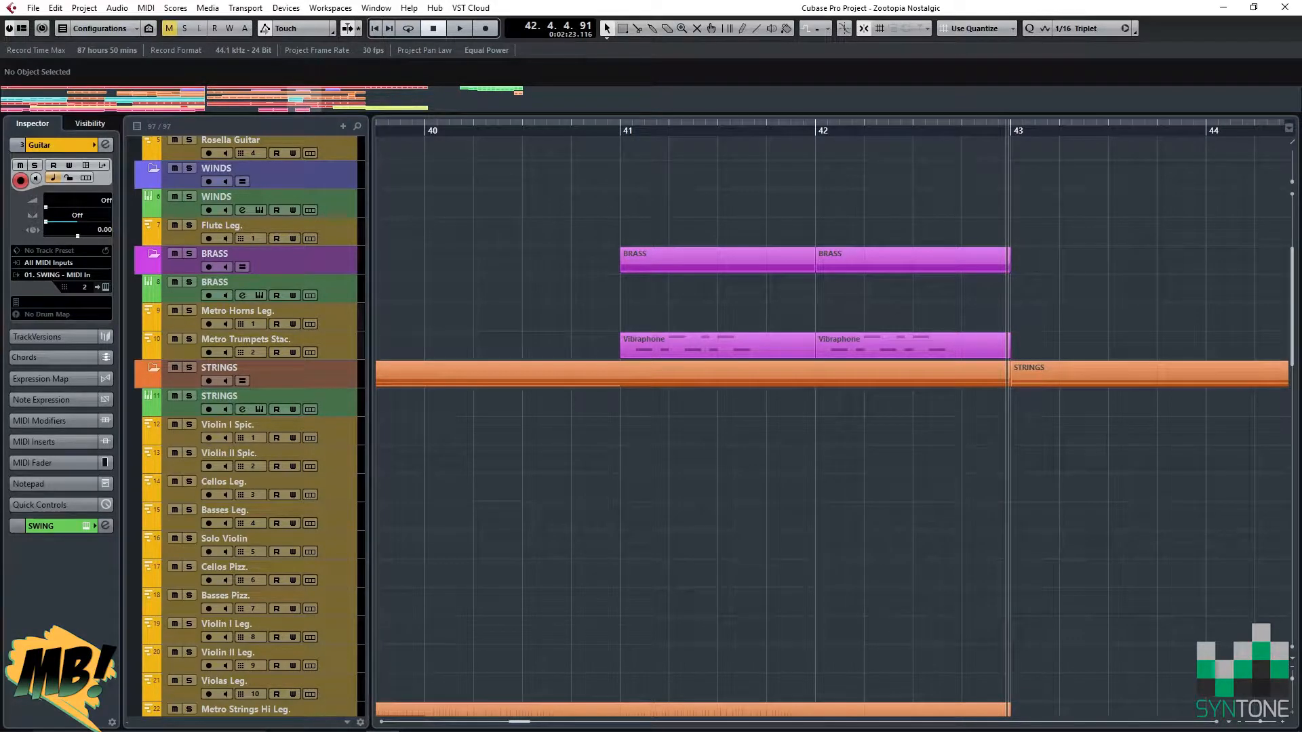
Place the playback position at bar 43 and examine the brass, strings, guitar strum, harp and synth parts around it.
{"action": "left_click", "coordinate": [1011, 130]}
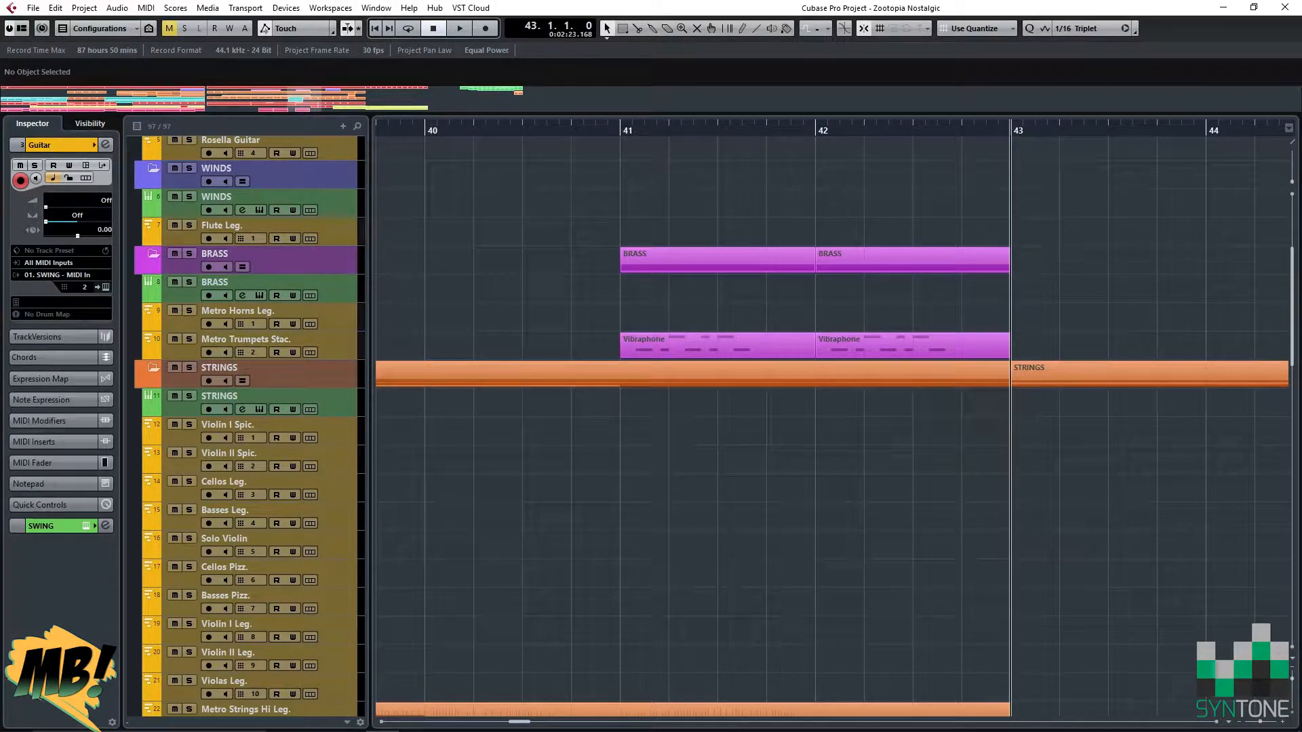
{"action": "scroll", "coordinate": [831, 420], "scroll_direction": "down", "scroll_amount": 5}
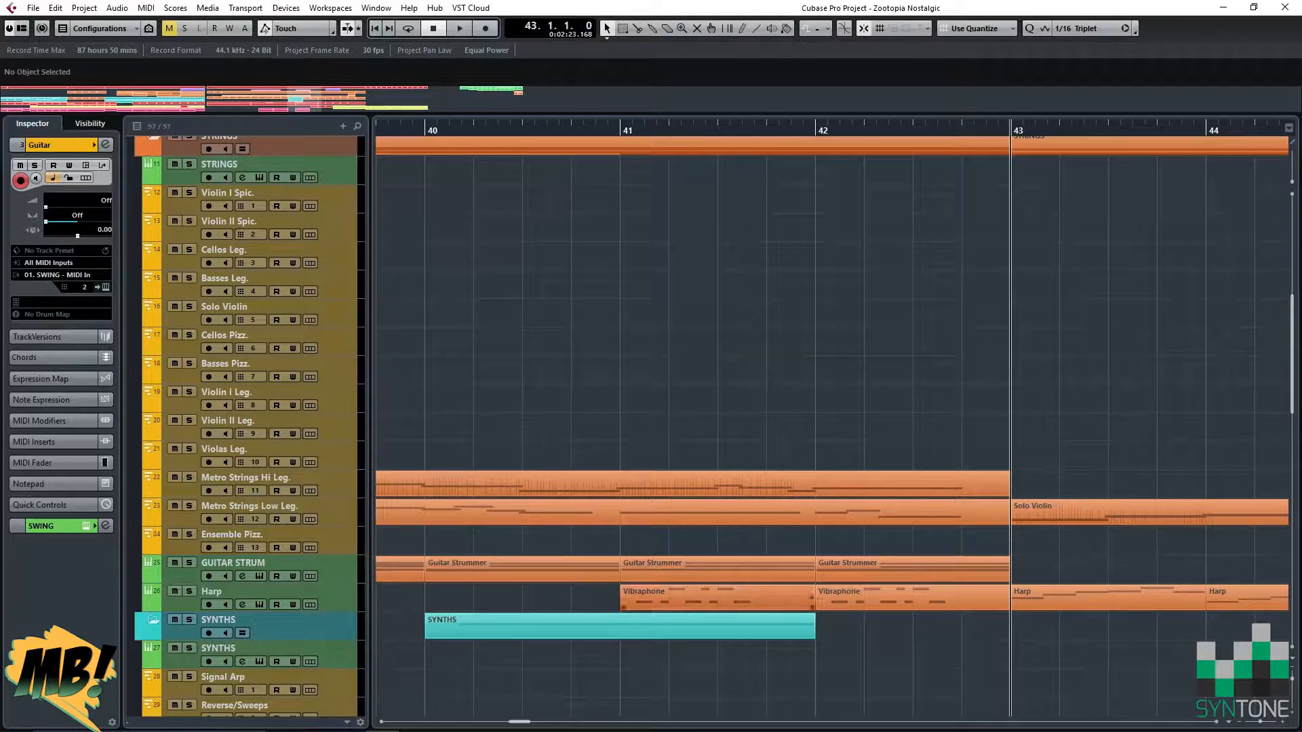
{"action": "scroll", "coordinate": [831, 421], "scroll_direction": "down", "scroll_amount": 2}
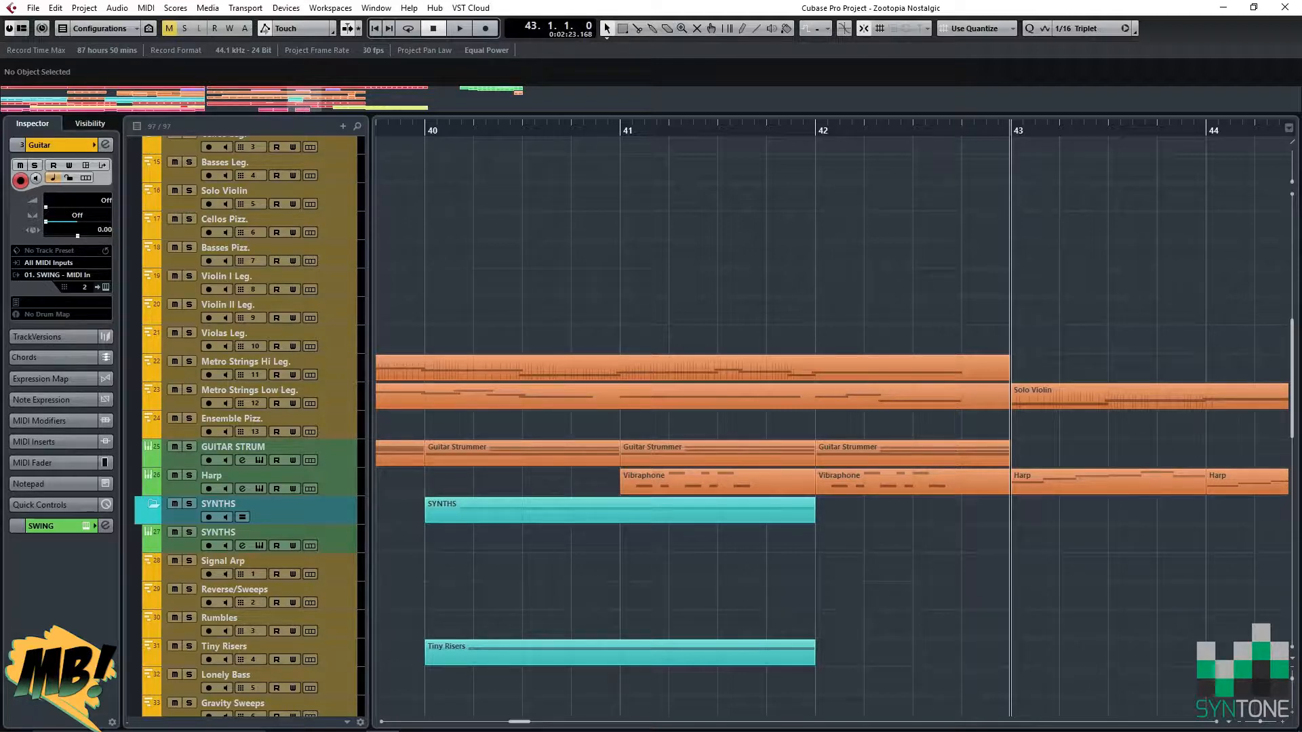
{"action": "scroll", "coordinate": [830, 420], "scroll_direction": "up", "scroll_amount": 6}
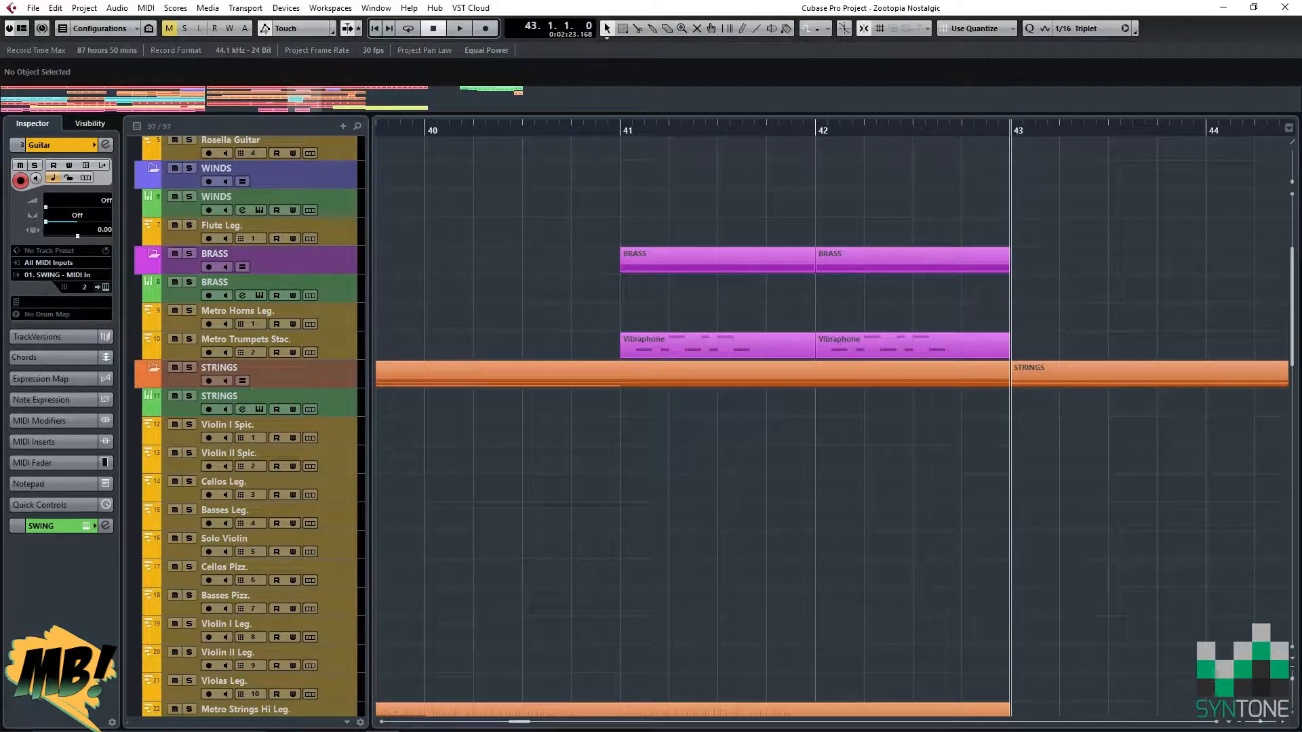
{"action": "scroll", "coordinate": [832, 421], "scroll_direction": "down", "scroll_amount": 3}
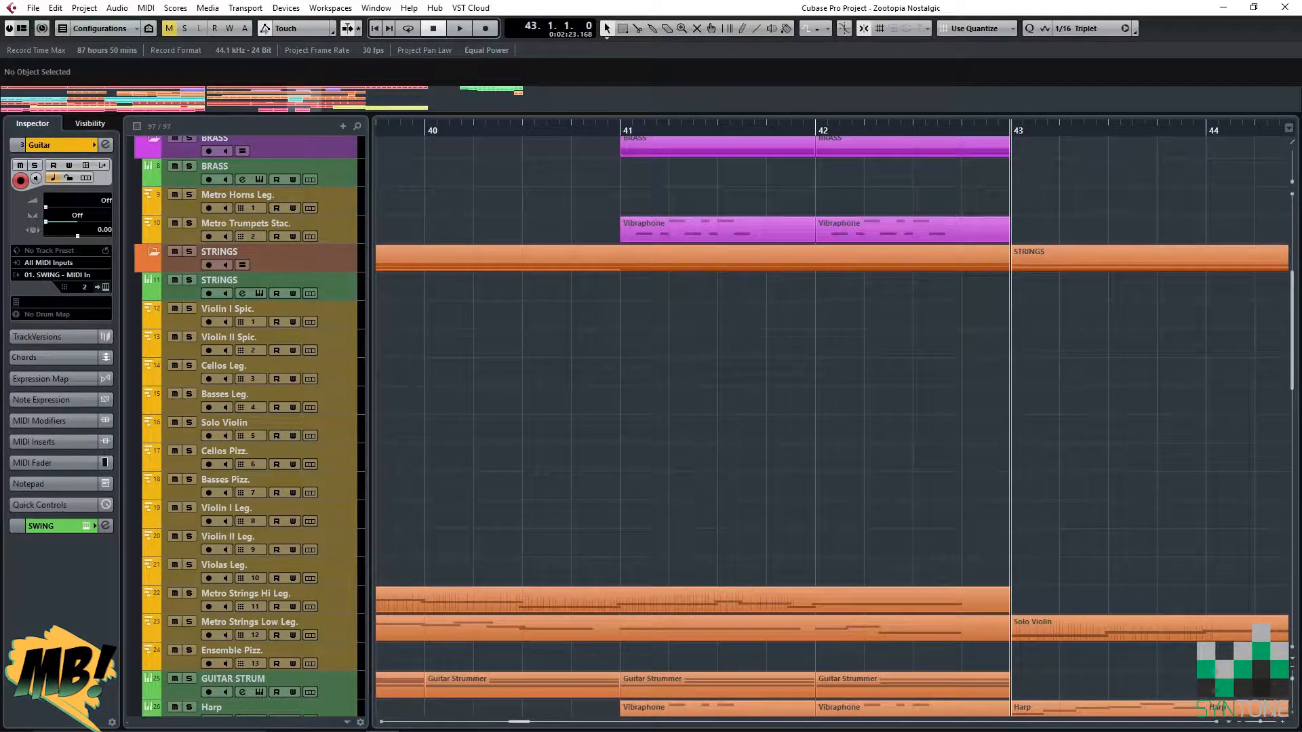
{"action": "scroll", "coordinate": [832, 421], "scroll_direction": "down", "scroll_amount": 3}
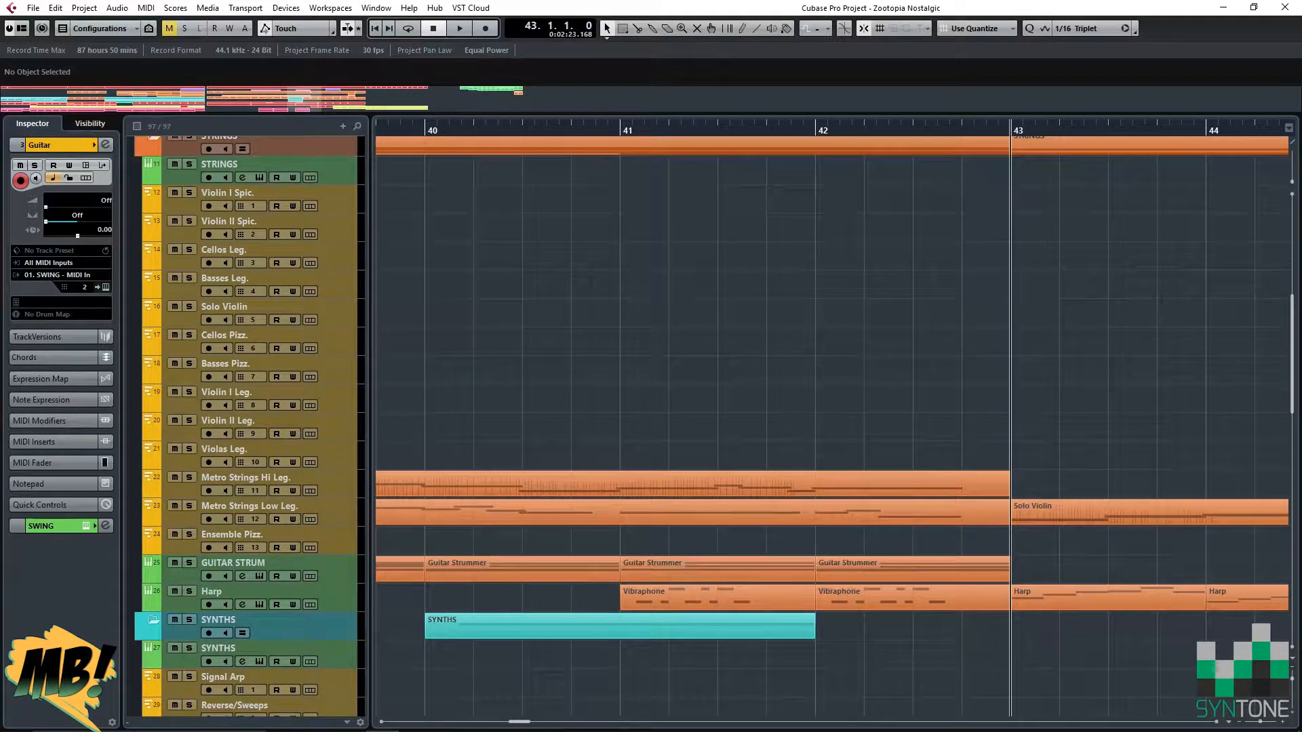
Add one instrument track using Kontakt 5, routed to Stereo Out, directly below the STRINGS instrument track.
{"action": "scroll", "coordinate": [832, 420], "scroll_direction": "up", "scroll_amount": 3}
{"action": "left_click", "coordinate": [271, 281]}
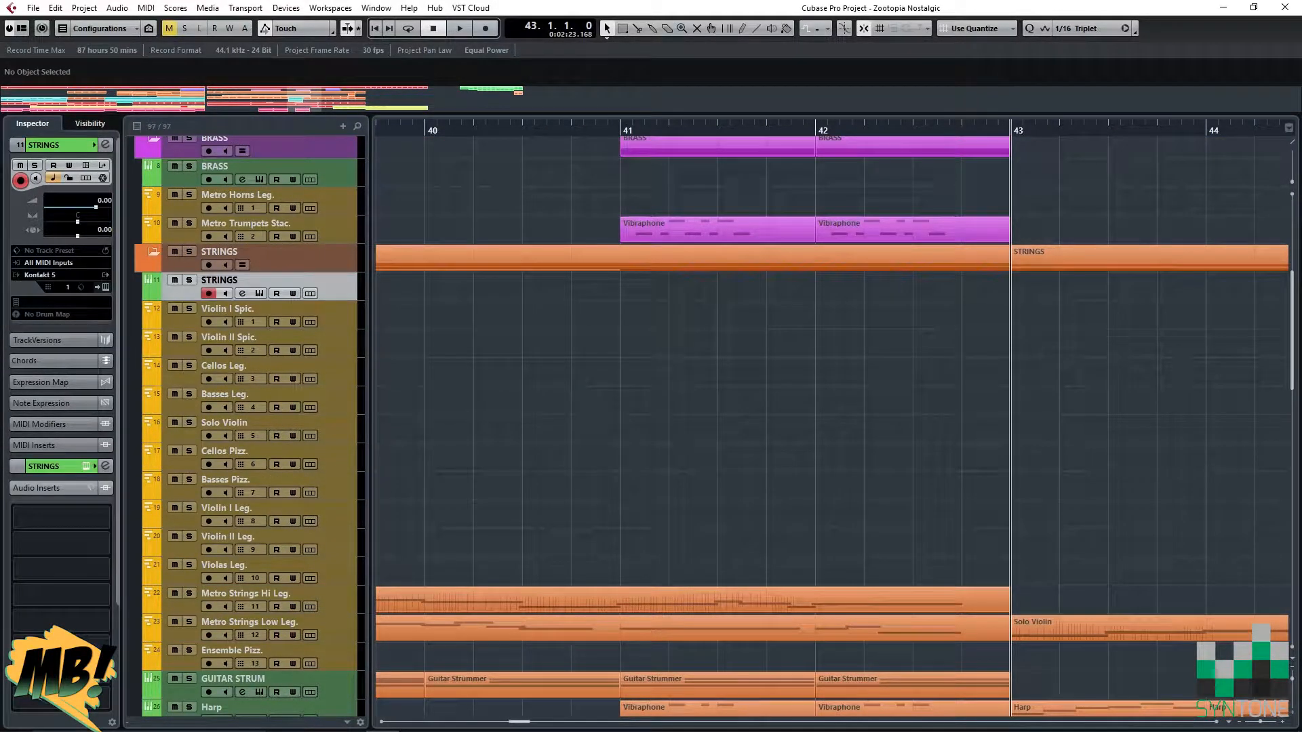
{"action": "left_click", "coordinate": [85, 7]}
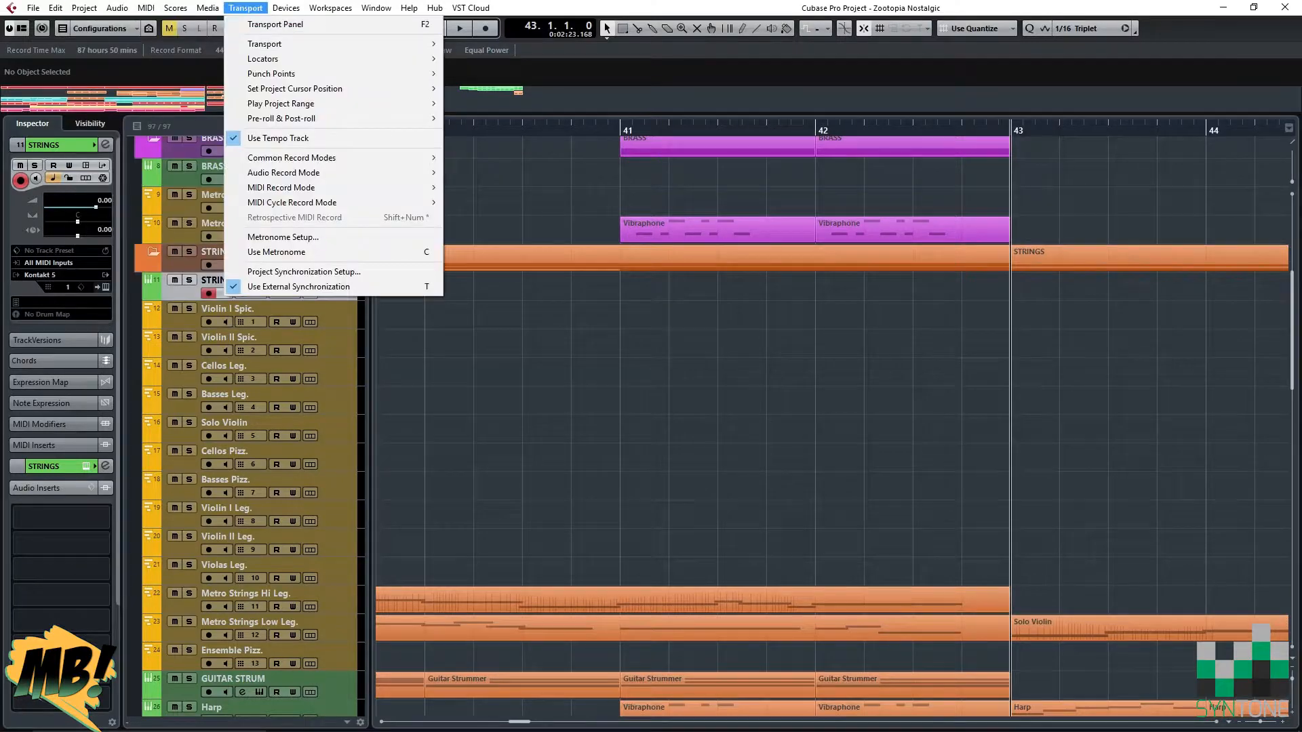
{"action": "mouse_move", "coordinate": [169, 24]}
{"action": "left_click", "coordinate": [298, 40]}
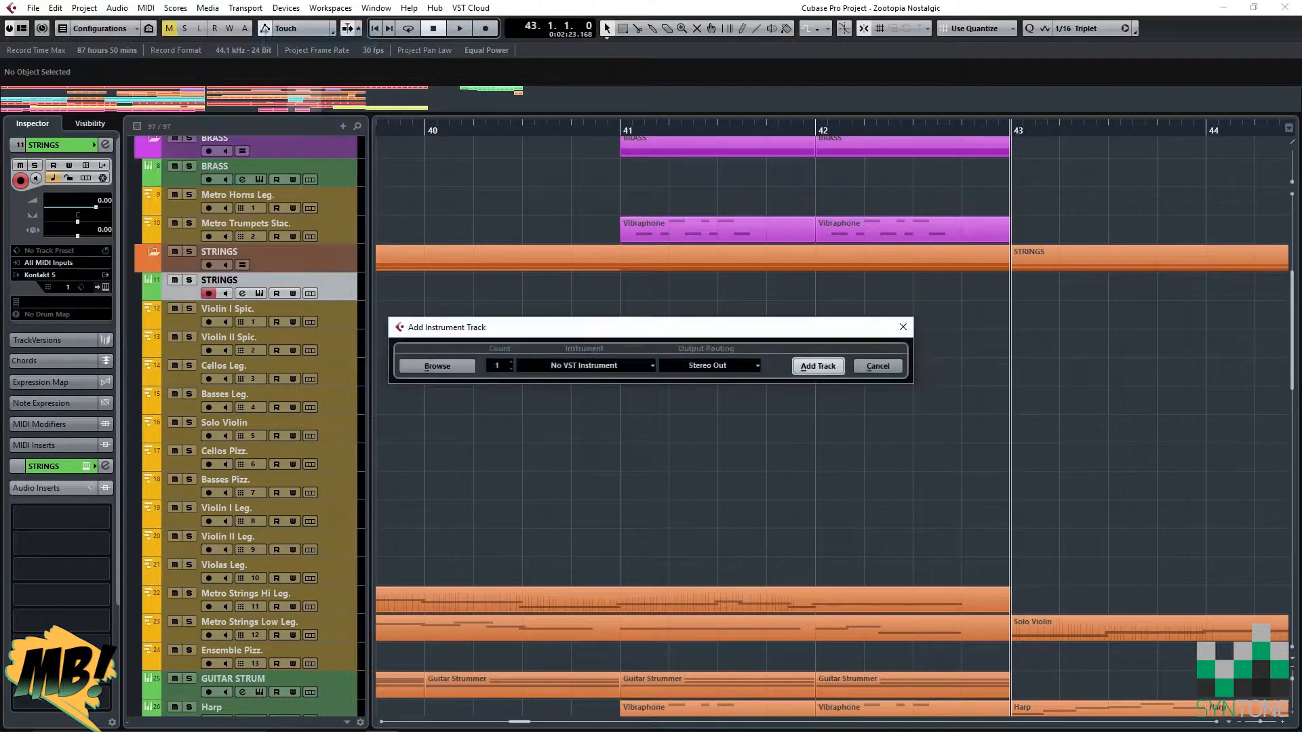
{"action": "left_click", "coordinate": [584, 366]}
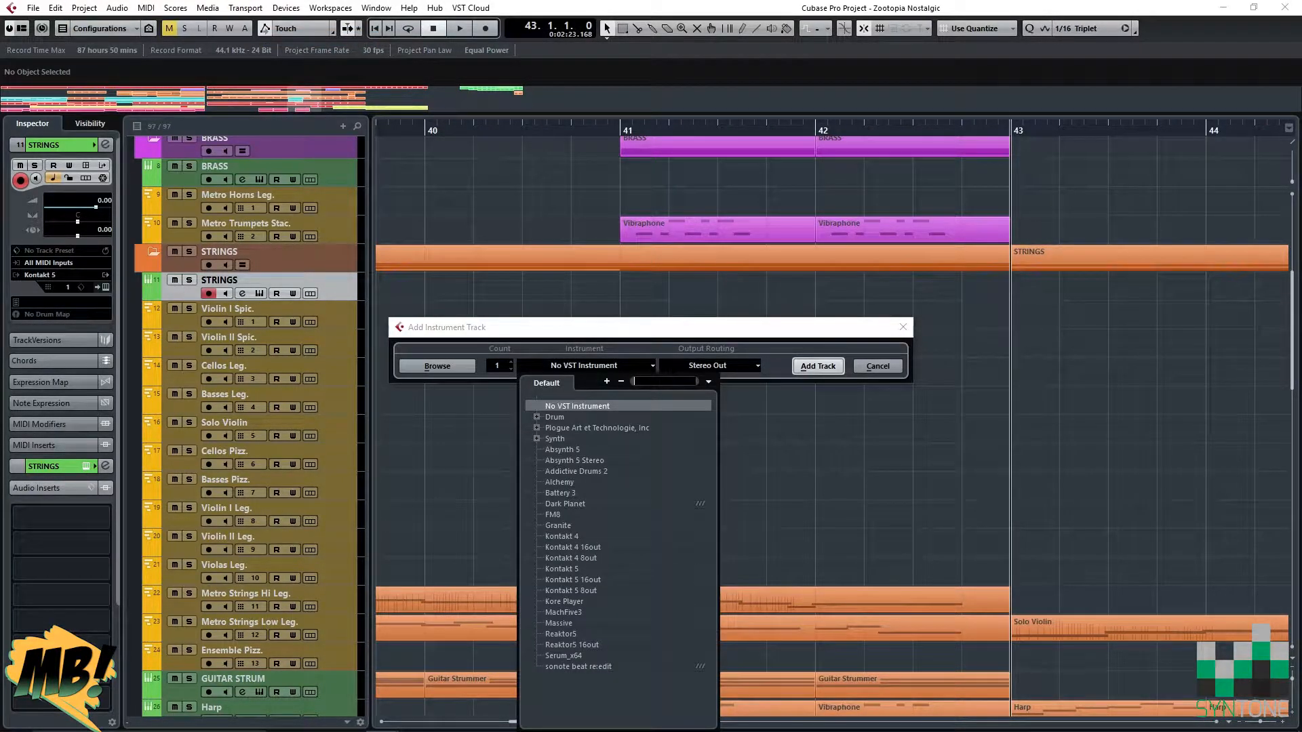
{"action": "left_click", "coordinate": [562, 569]}
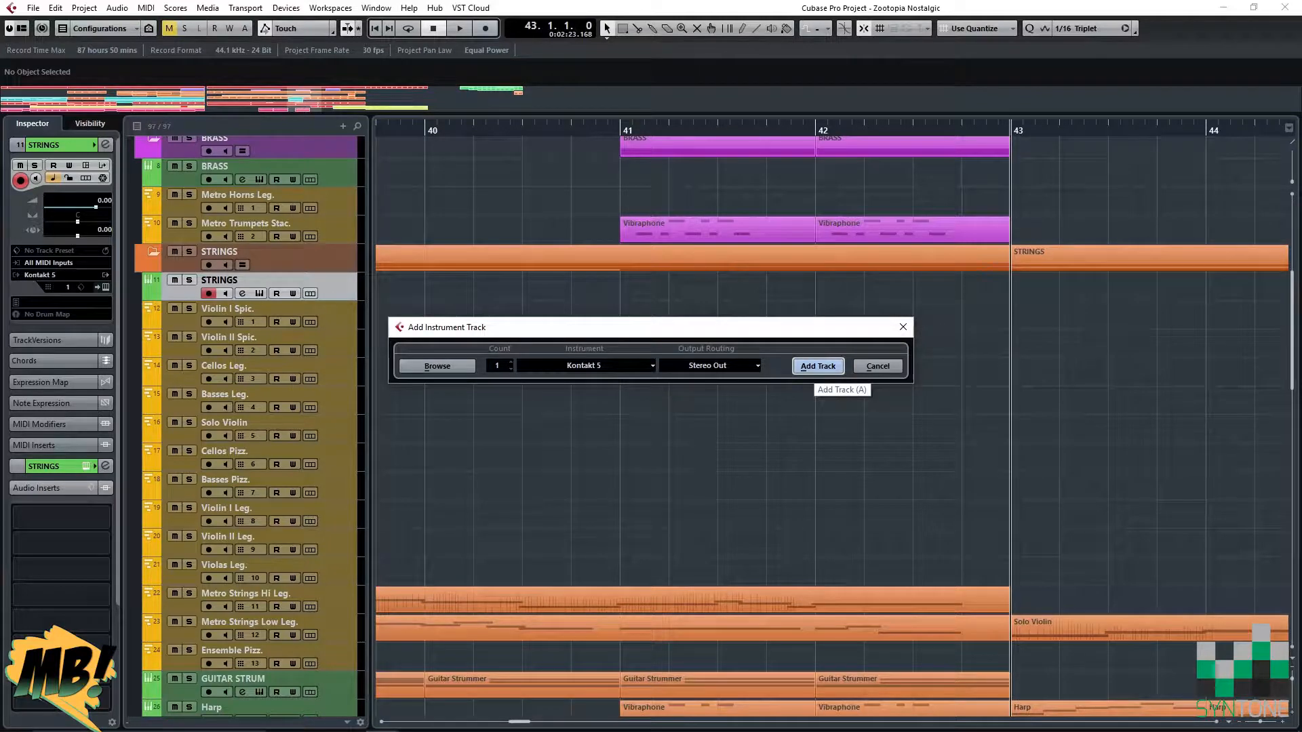
{"action": "left_click", "coordinate": [818, 370]}
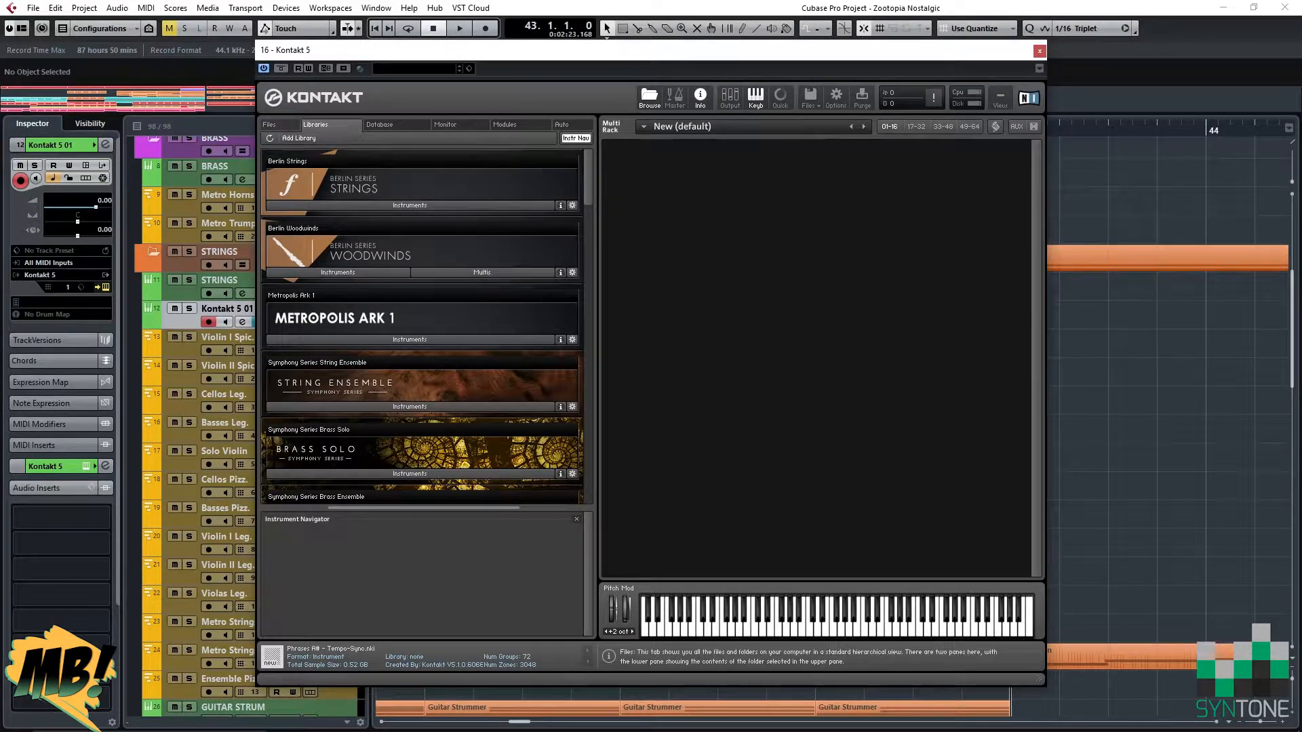
Browse Kontakt's file library, collapse the Soundiron folder and expand the Impact folder.
{"action": "left_click", "coordinate": [269, 125]}
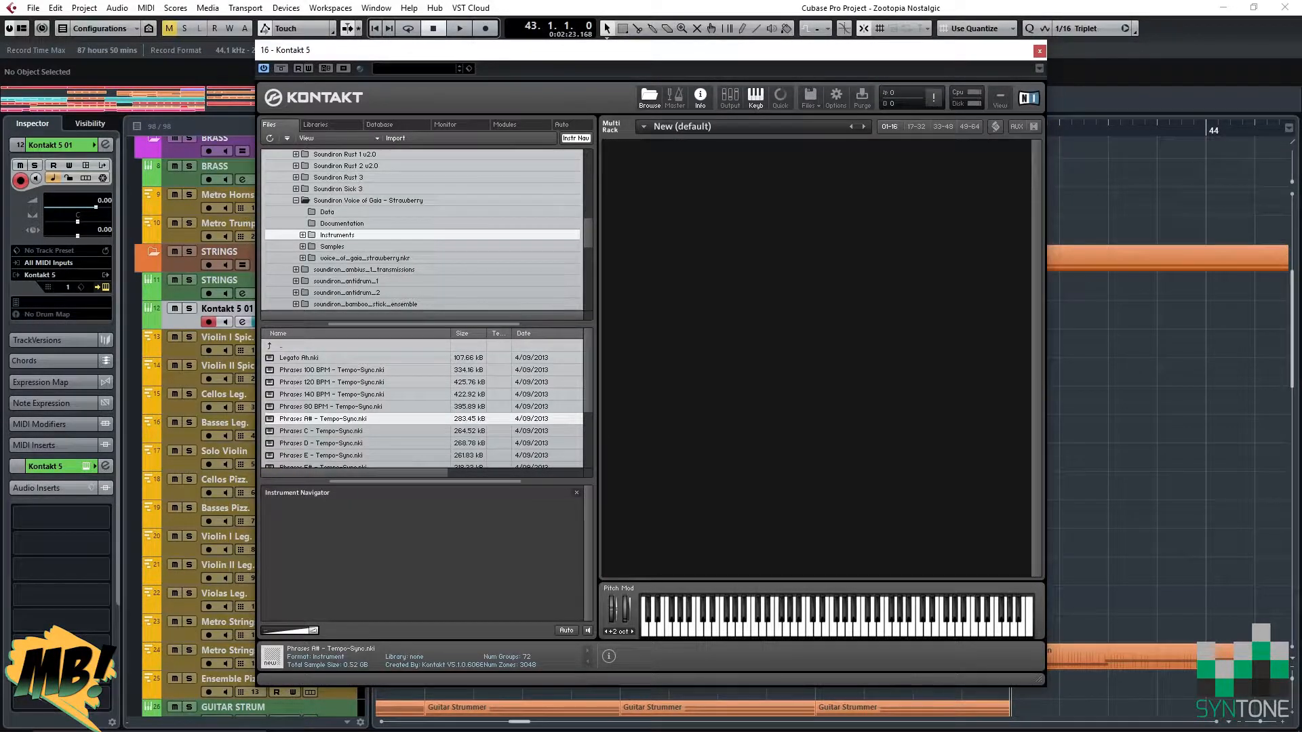
{"action": "scroll", "coordinate": [422, 230], "scroll_direction": "down", "scroll_amount": 3}
{"action": "scroll", "coordinate": [422, 230], "scroll_direction": "up", "scroll_amount": 10}
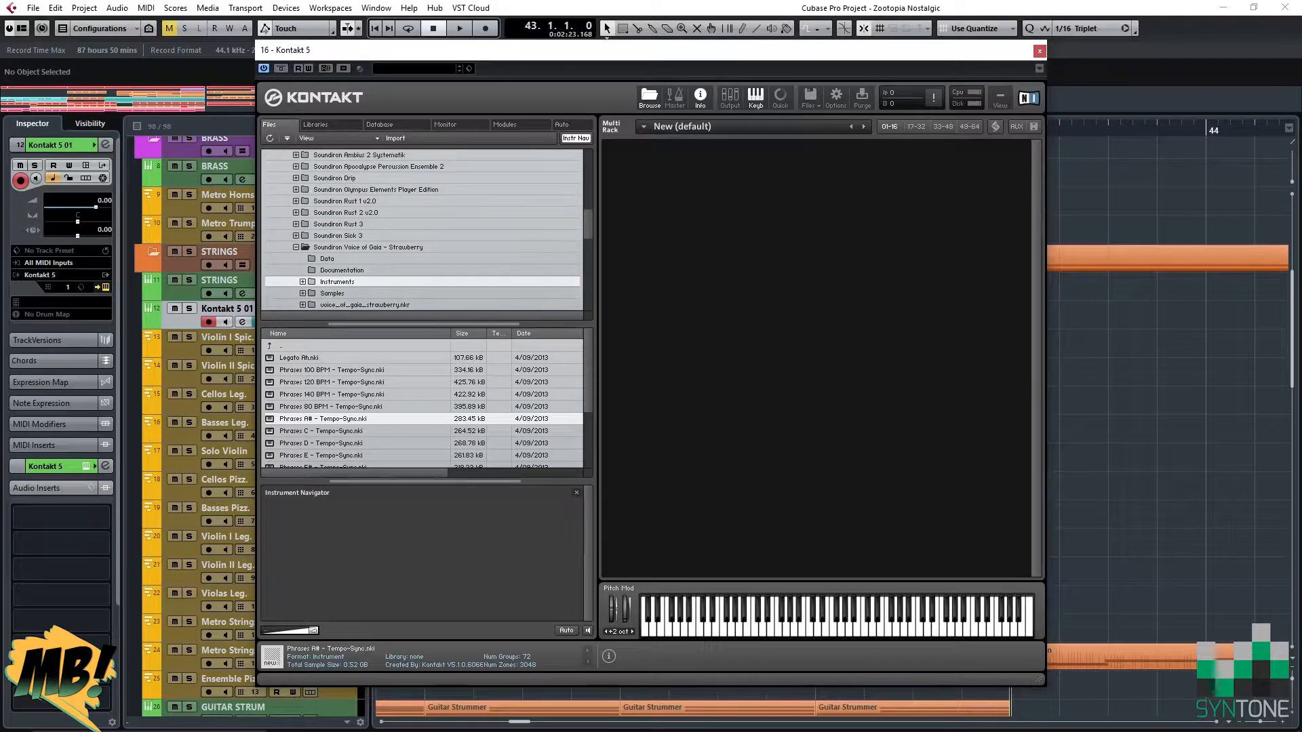
{"action": "scroll", "coordinate": [422, 230], "scroll_direction": "up", "scroll_amount": 5}
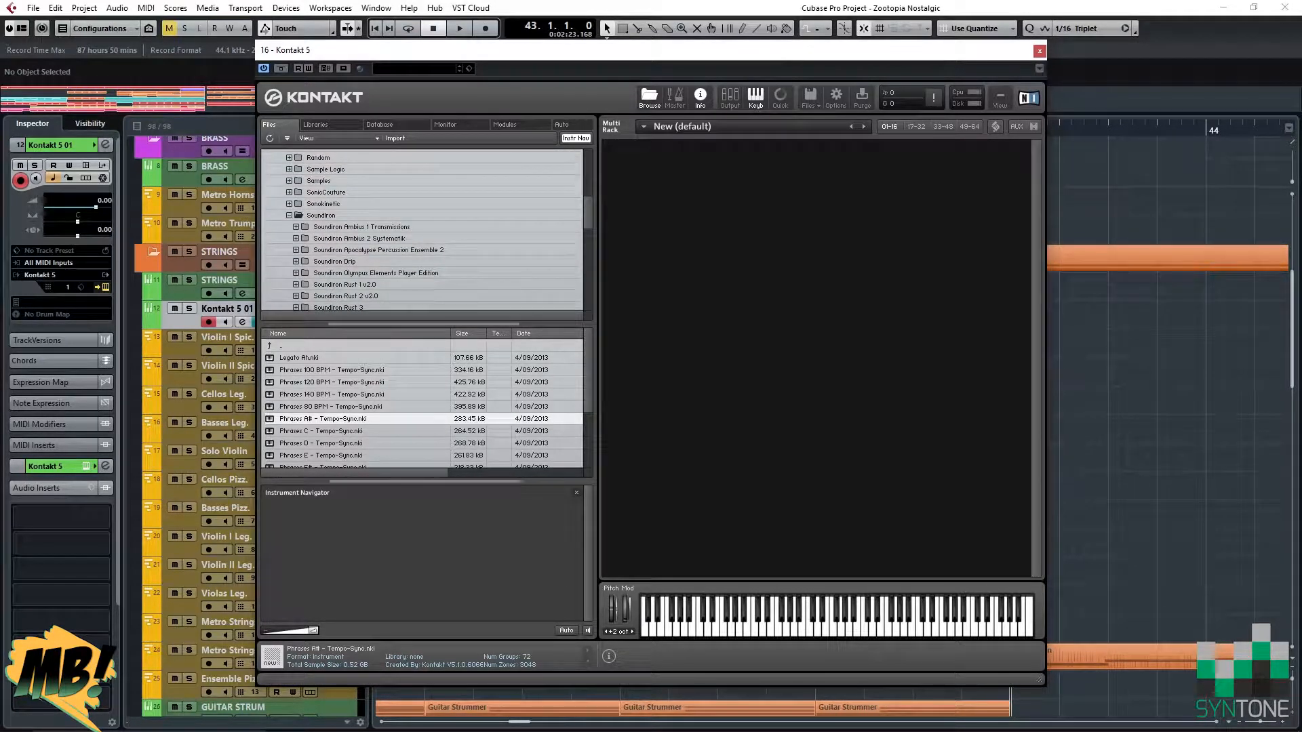
{"action": "left_click", "coordinate": [289, 215]}
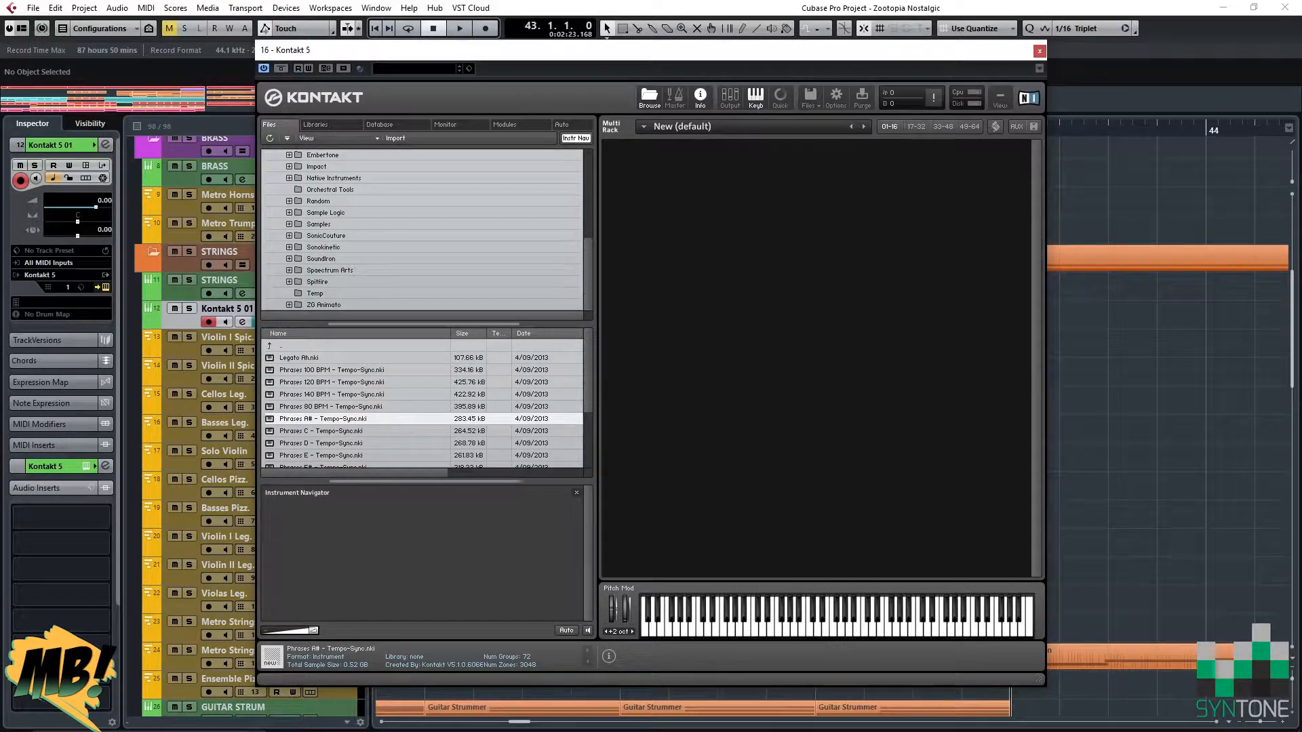
{"action": "scroll", "coordinate": [421, 231], "scroll_direction": "up", "scroll_amount": 2}
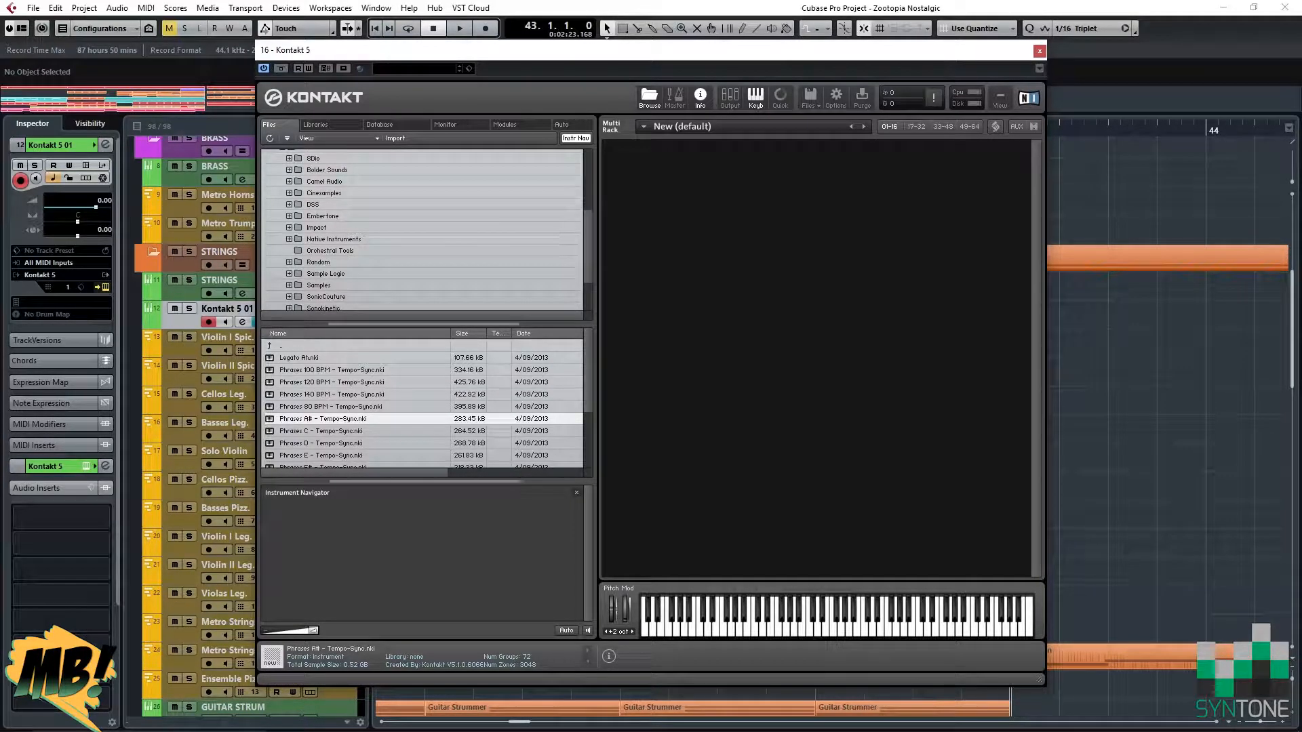
{"action": "left_click", "coordinate": [289, 228]}
{"action": "scroll", "coordinate": [420, 230], "scroll_direction": "down", "scroll_amount": 2}
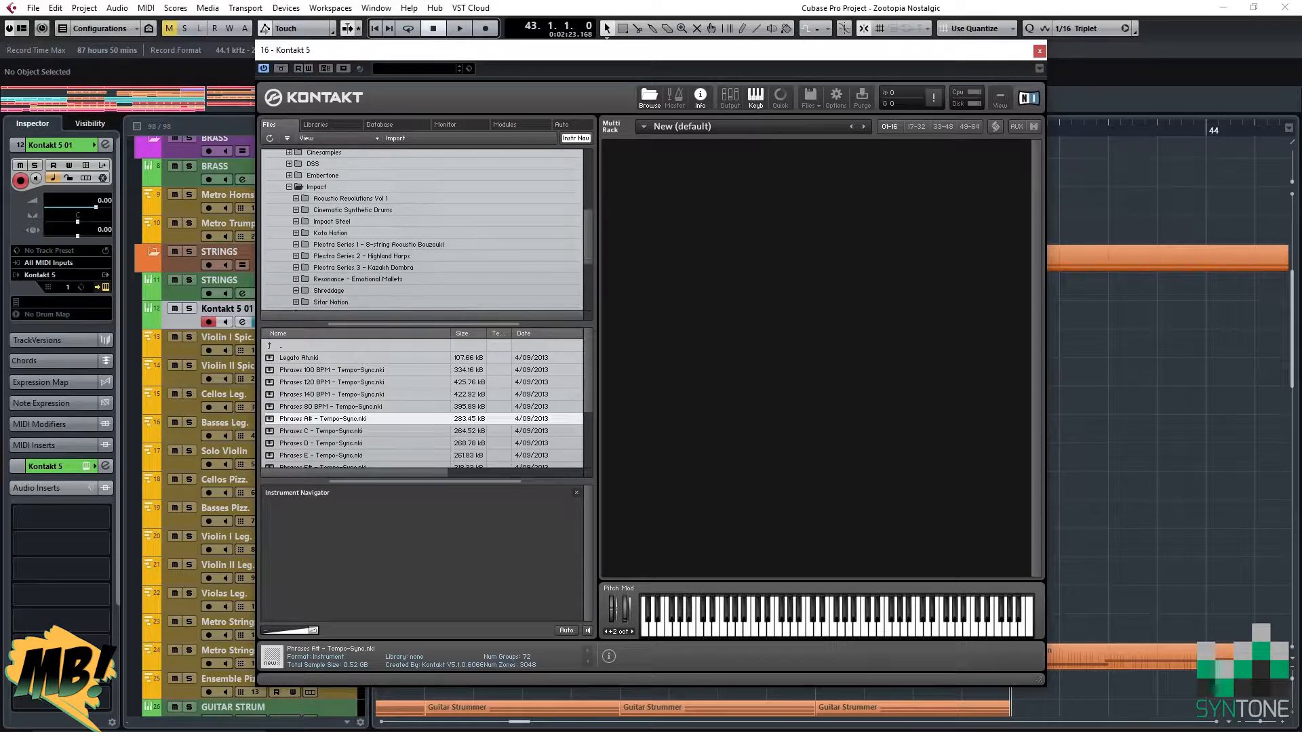
{"action": "scroll", "coordinate": [420, 230], "scroll_direction": "down", "scroll_amount": 1}
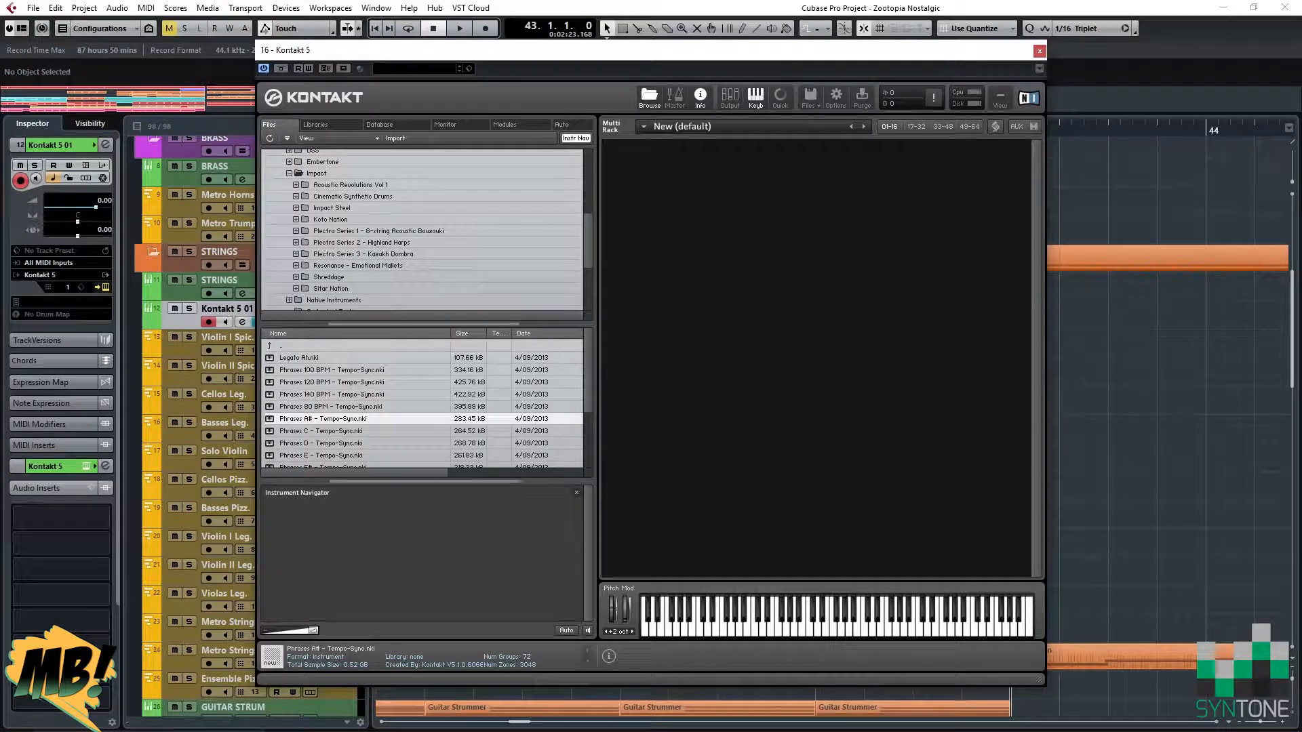
Load the Koto Hard Pluck patch from the Close Koto patches in the Koto Nation library.
{"action": "left_click", "coordinate": [295, 220]}
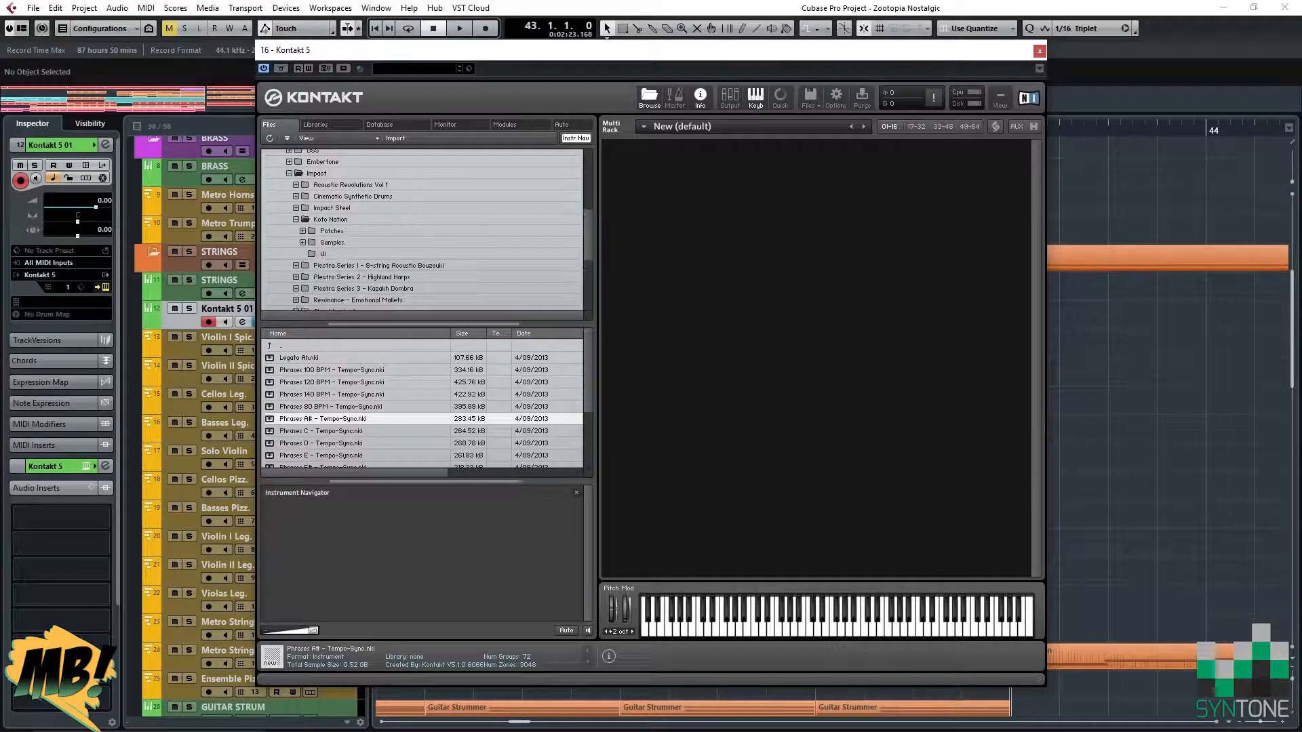
{"action": "scroll", "coordinate": [295, 219], "scroll_direction": "down", "scroll_amount": 1}
{"action": "left_click", "coordinate": [302, 224]}
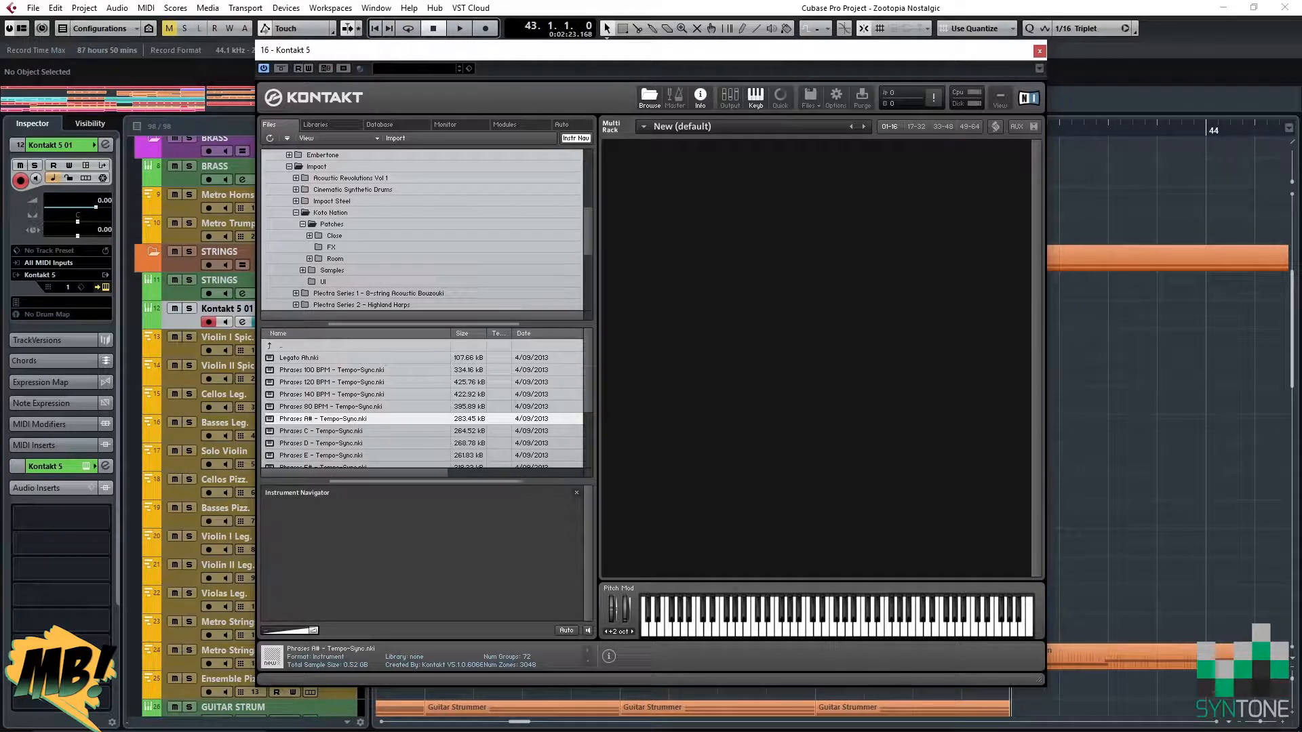
{"action": "left_click", "coordinate": [309, 236]}
{"action": "left_click", "coordinate": [333, 236]}
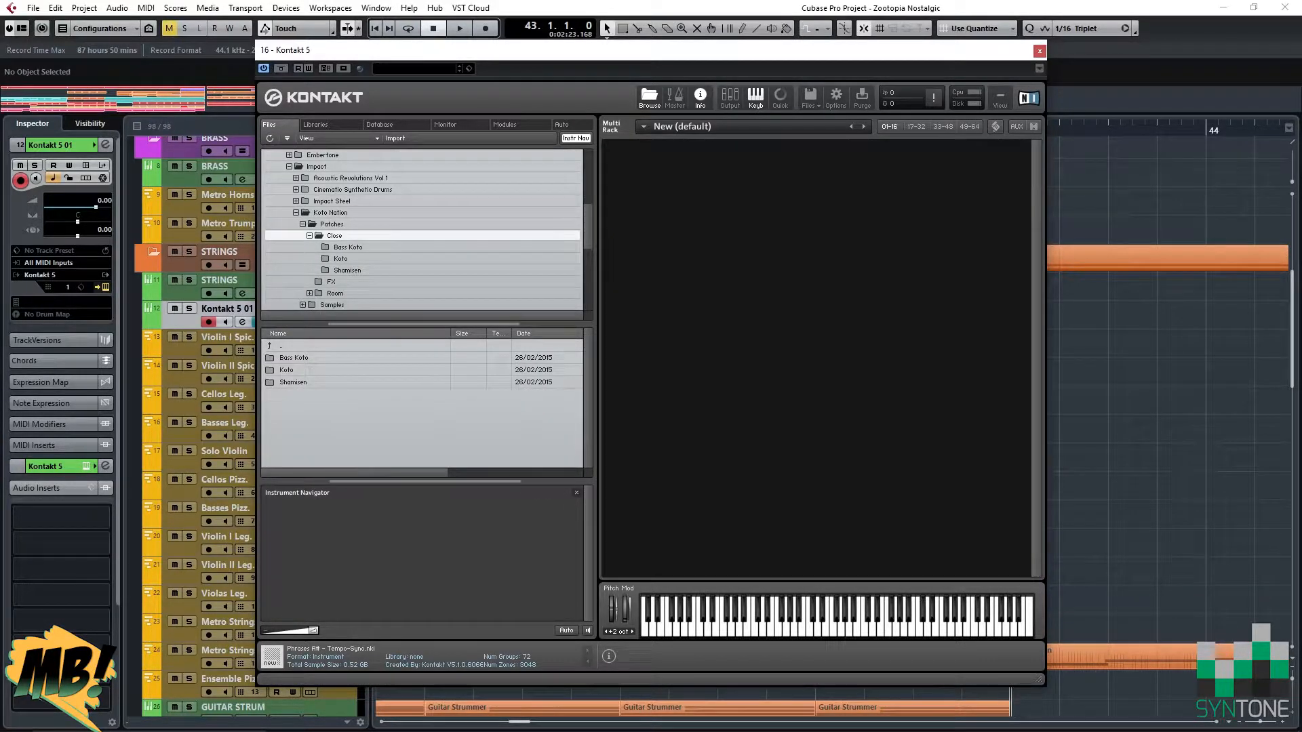
{"action": "key", "text": "Down"}
{"action": "key", "text": "Down"}
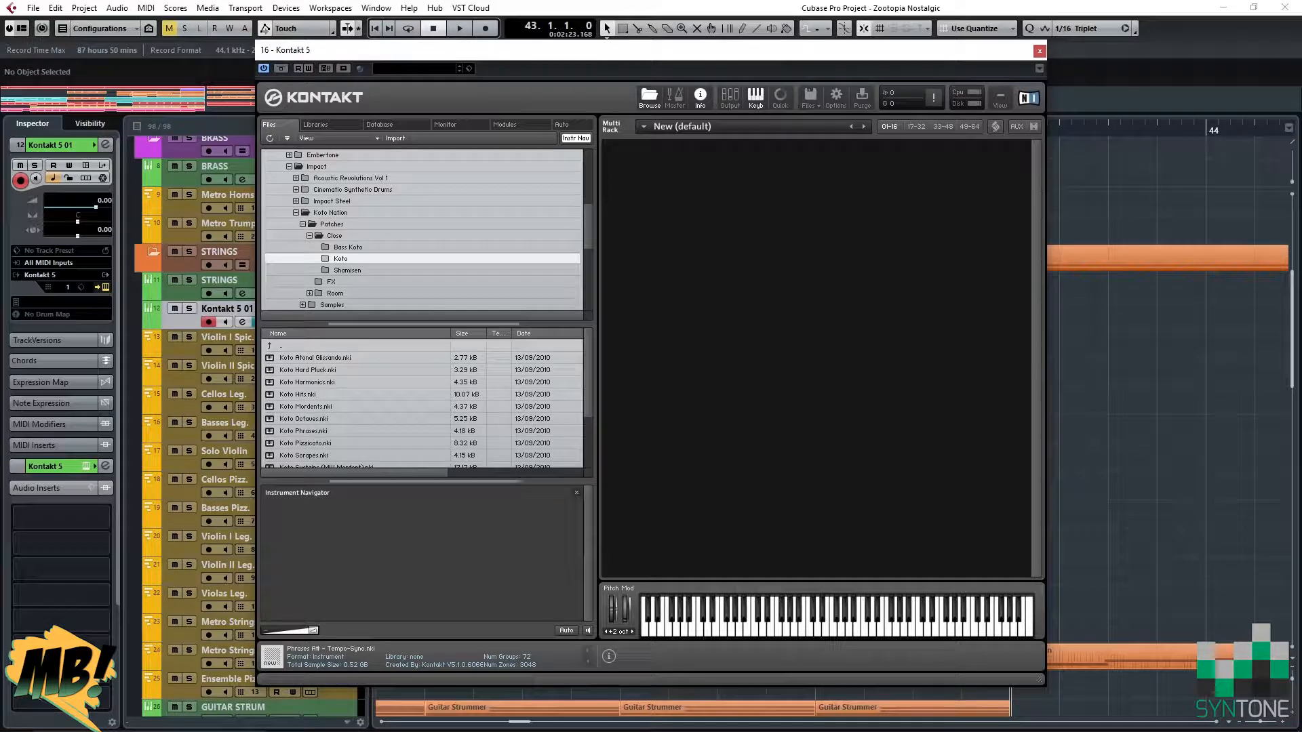
{"action": "scroll", "coordinate": [422, 400], "scroll_direction": "down", "scroll_amount": 1}
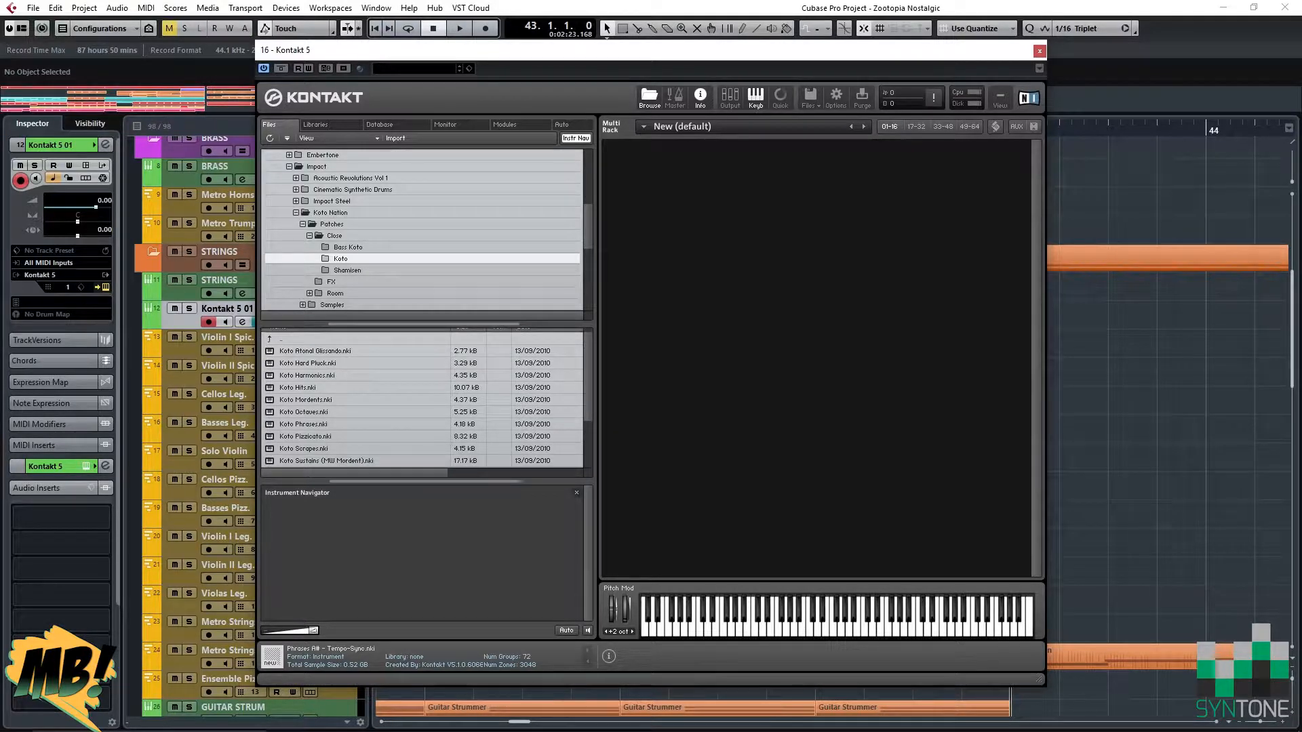
{"action": "double_click", "coordinate": [307, 363]}
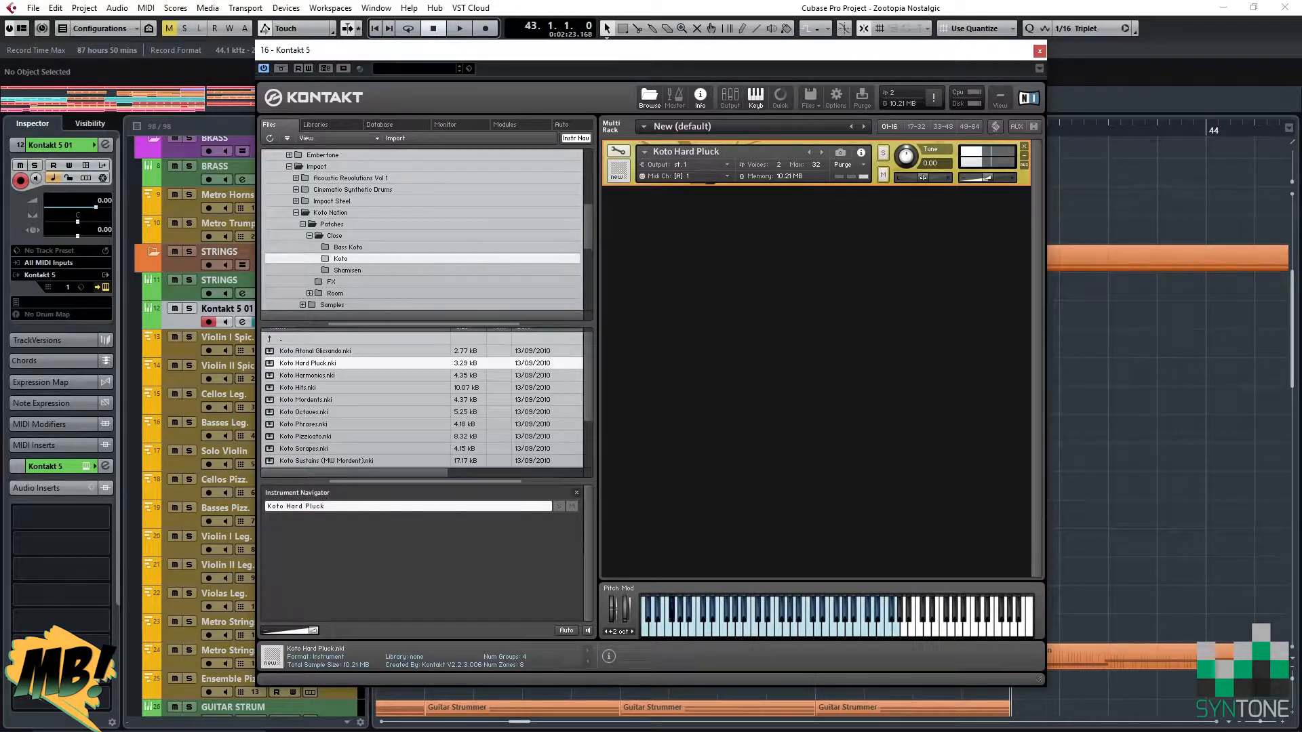
Remove Koto Hard Pluck from the Kontakt rack and collapse the Koto Nation folder.
{"action": "left_click", "coordinate": [1024, 146]}
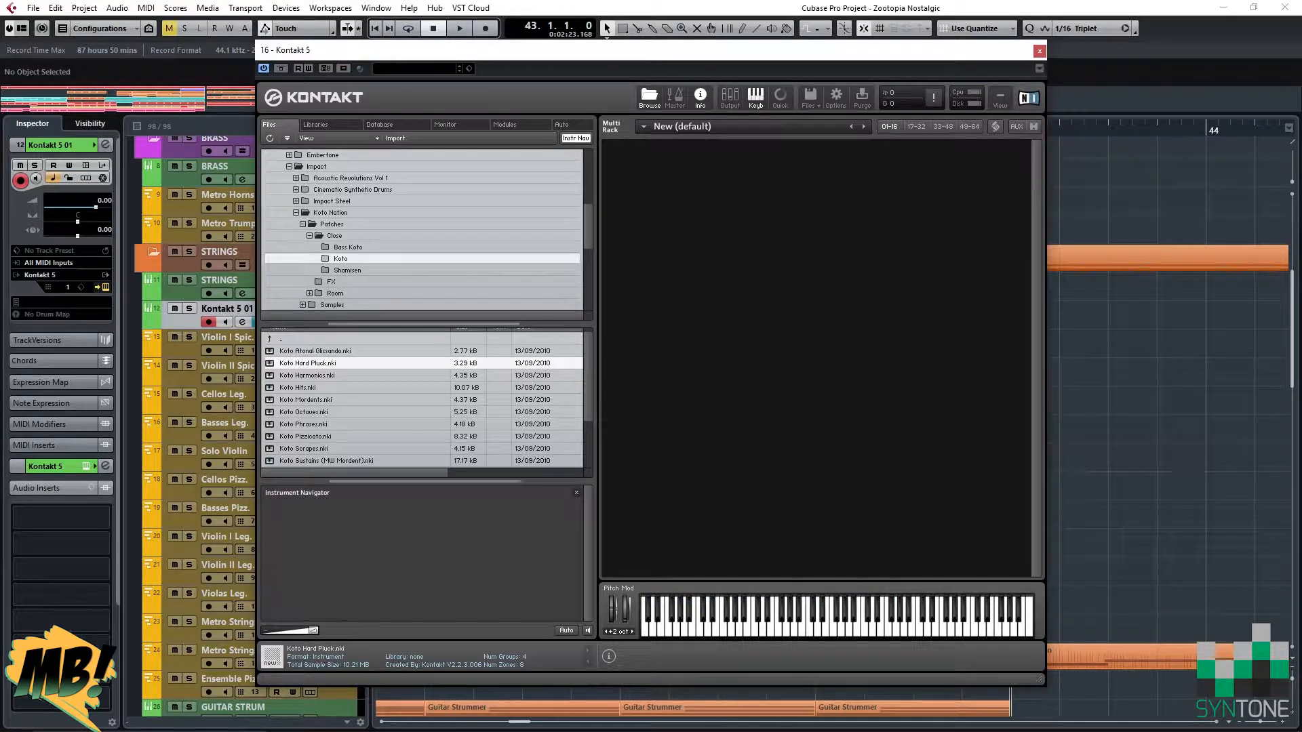
{"action": "scroll", "coordinate": [422, 400], "scroll_direction": "down", "scroll_amount": 1}
{"action": "left_click", "coordinate": [302, 224]}
{"action": "left_click", "coordinate": [296, 212]}
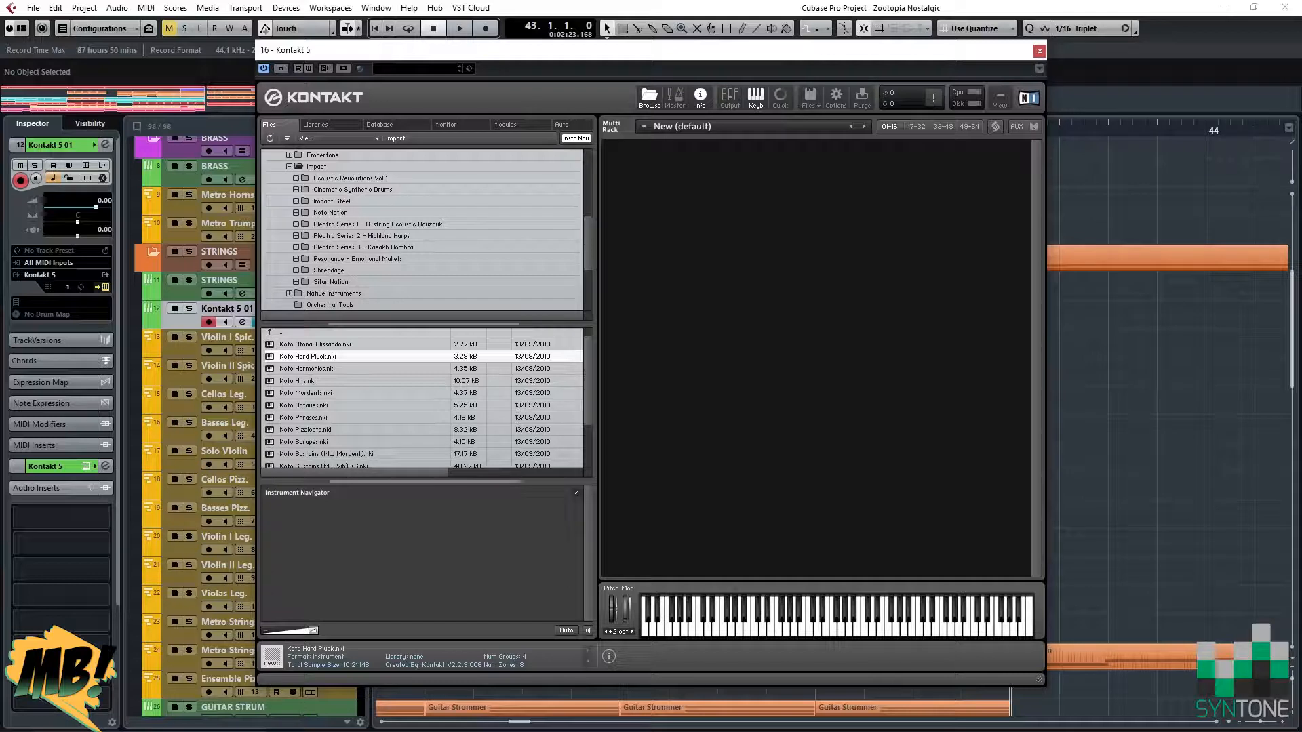
Load the 8-string Acoustic Bouzouki (Close) patch from the Plectra Series 1 library.
{"action": "left_click", "coordinate": [296, 223]}
{"action": "scroll", "coordinate": [422, 230], "scroll_direction": "down", "scroll_amount": 2}
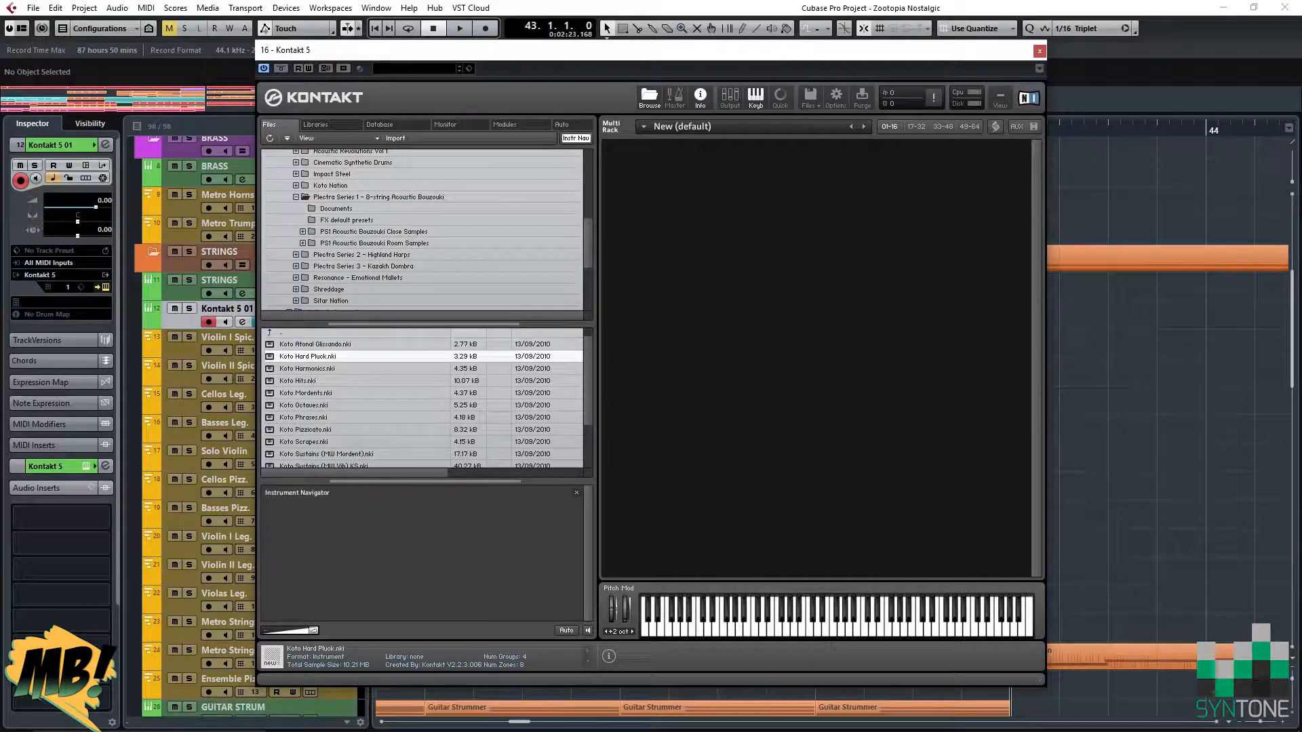
{"action": "left_click", "coordinate": [302, 232]}
{"action": "left_click", "coordinate": [340, 243]}
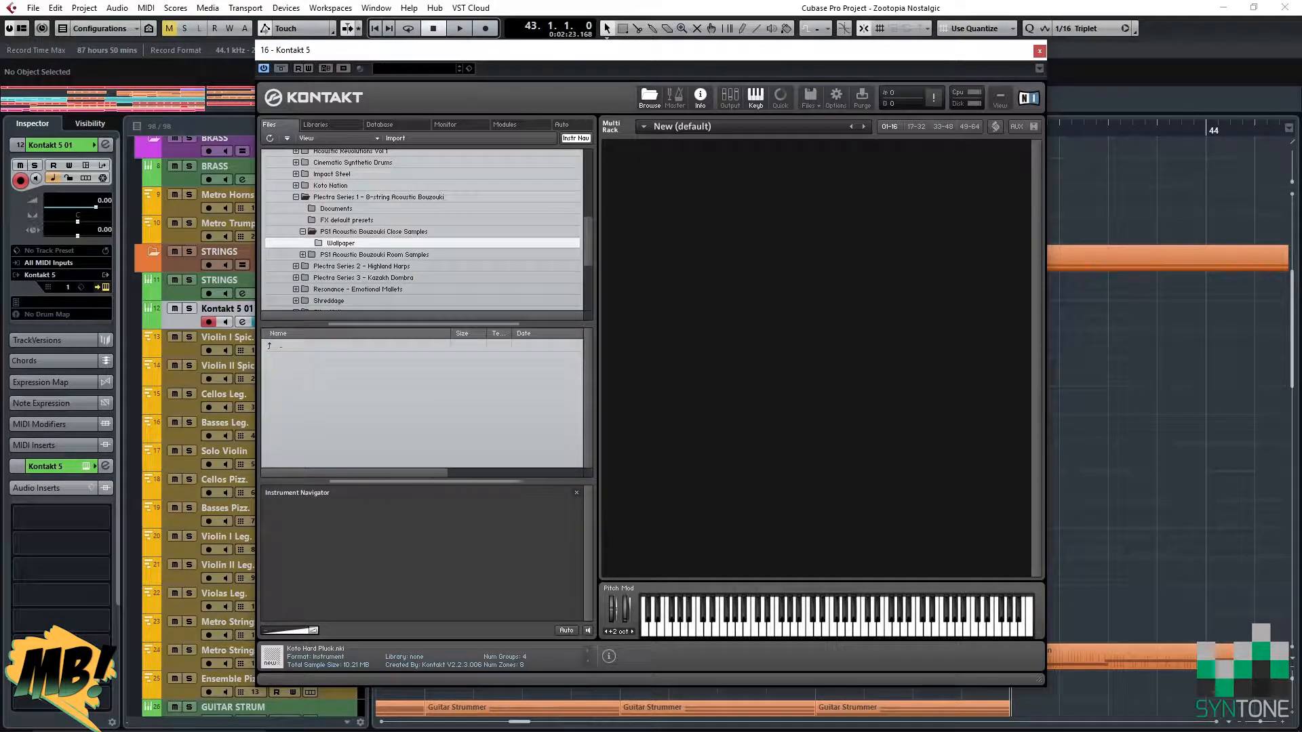
{"action": "left_click", "coordinate": [373, 232]}
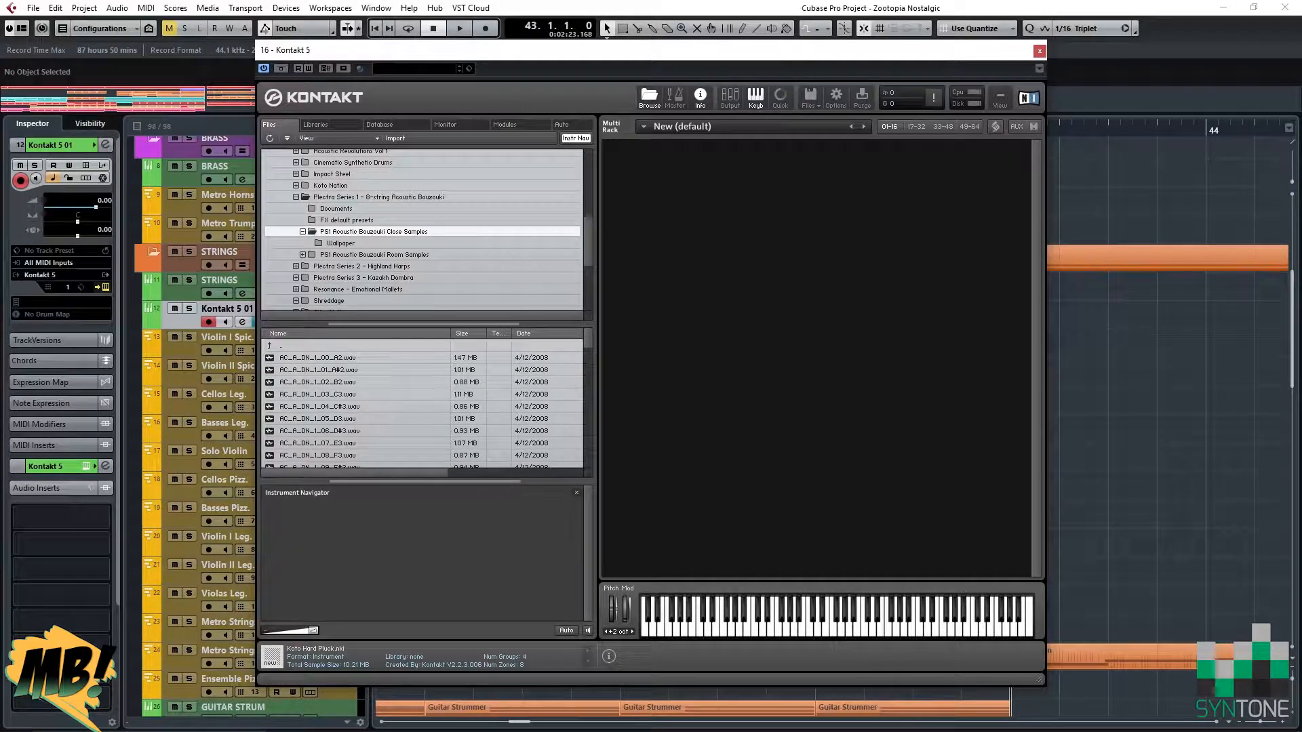
{"action": "left_click", "coordinate": [378, 197]}
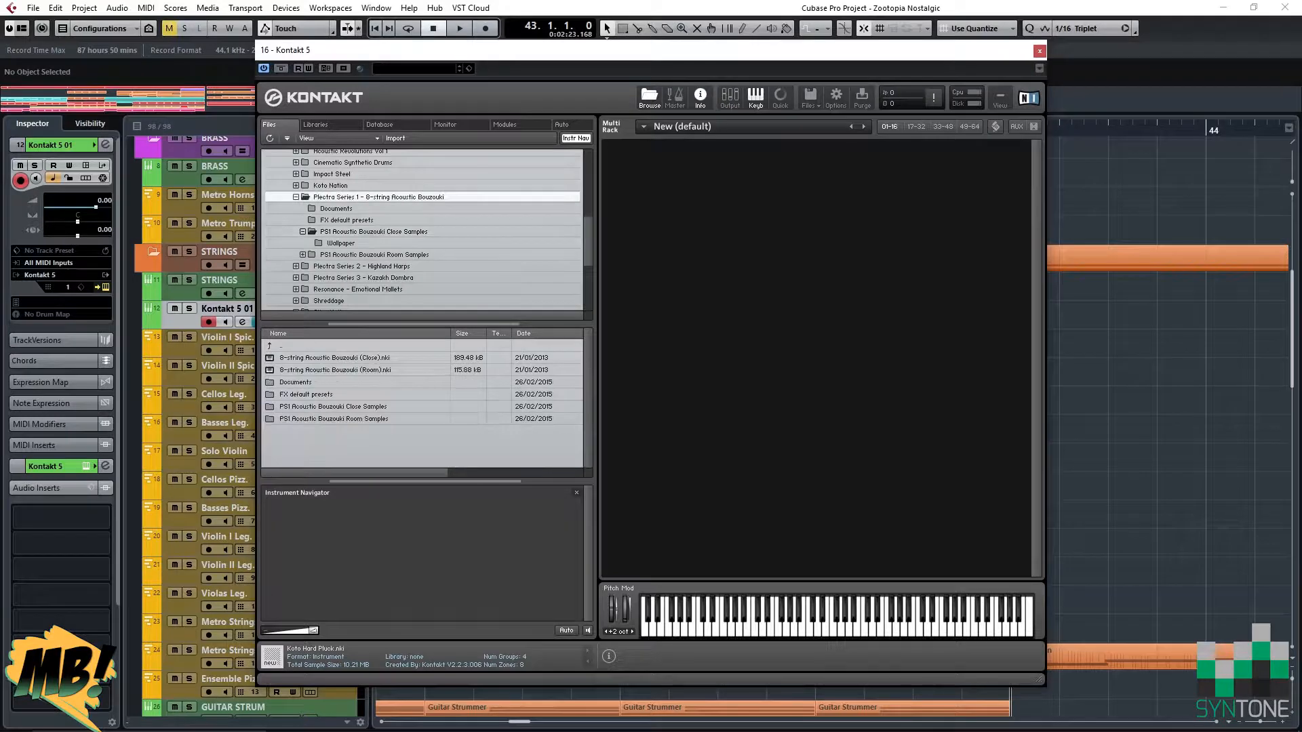
{"action": "double_click", "coordinate": [334, 358]}
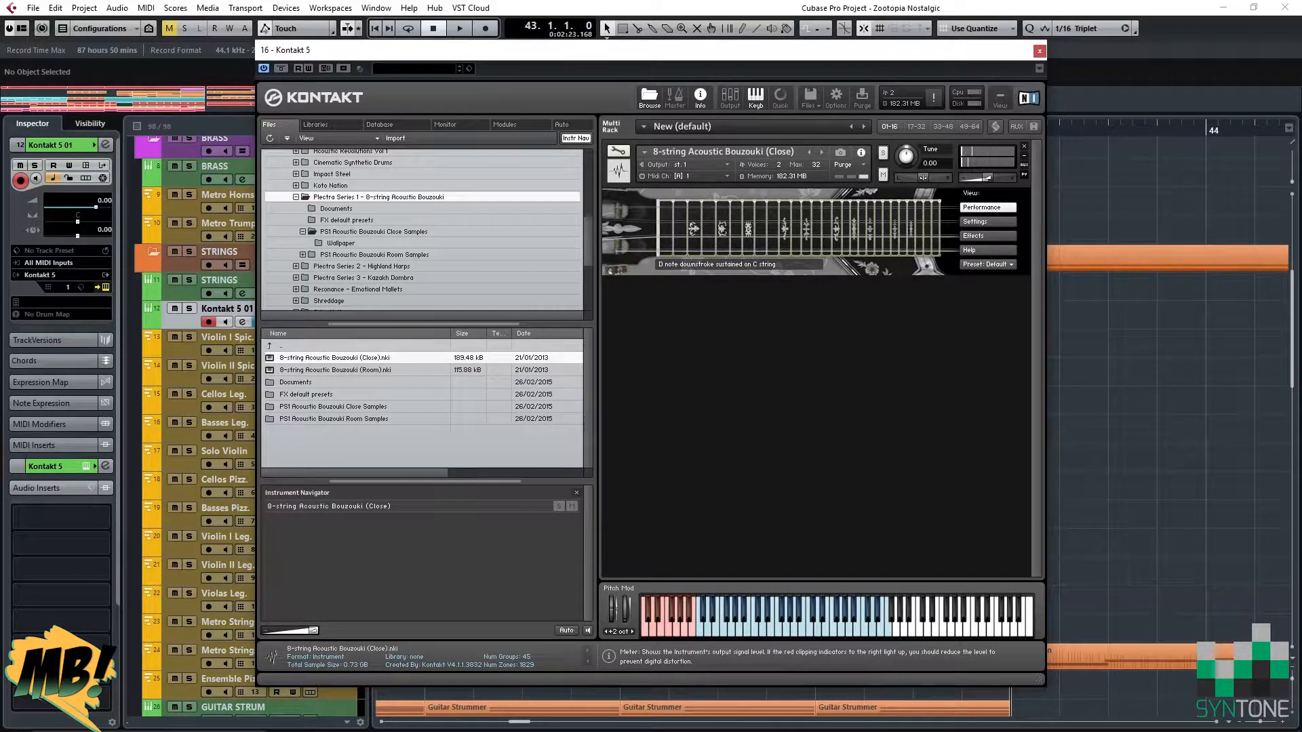
Remove the bouzouki from the Kontakt rack and open the Natural patches folder of Plectra Series 2 - Highland Harps.
{"action": "key", "text": "Delete"}
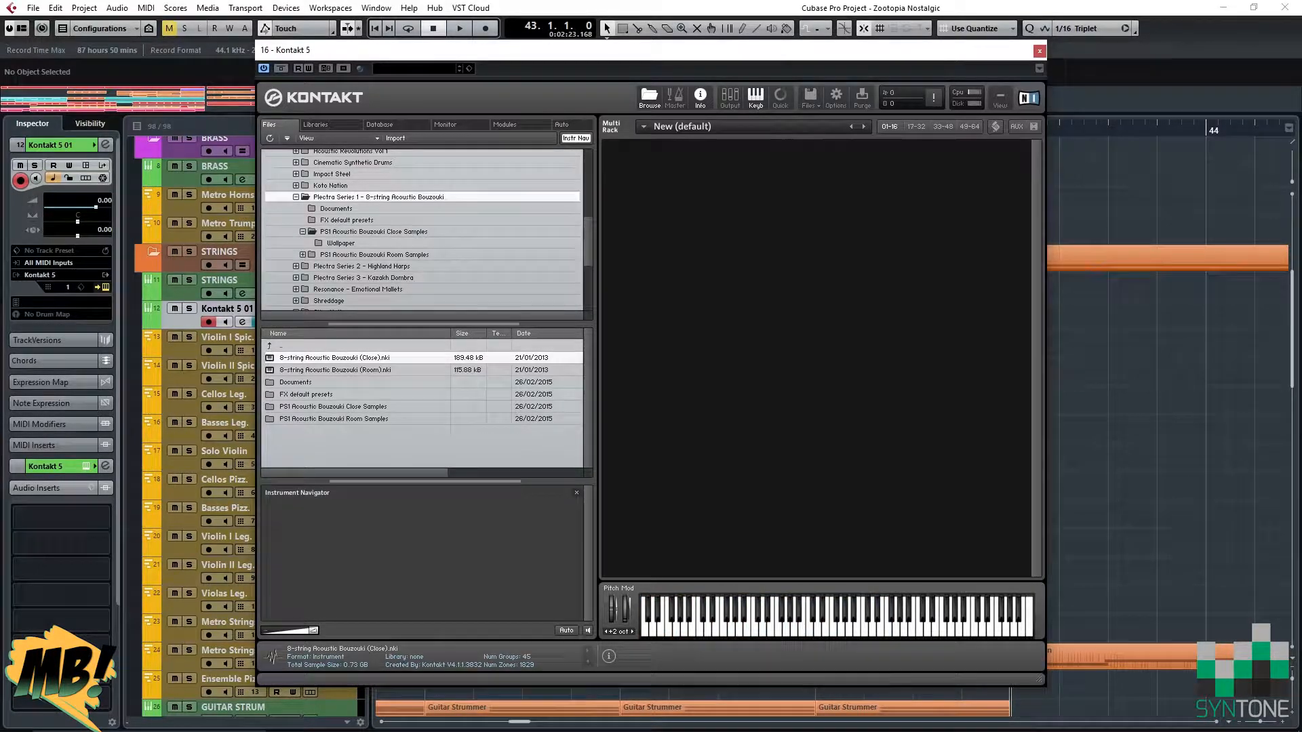
{"action": "left_click", "coordinate": [295, 197]}
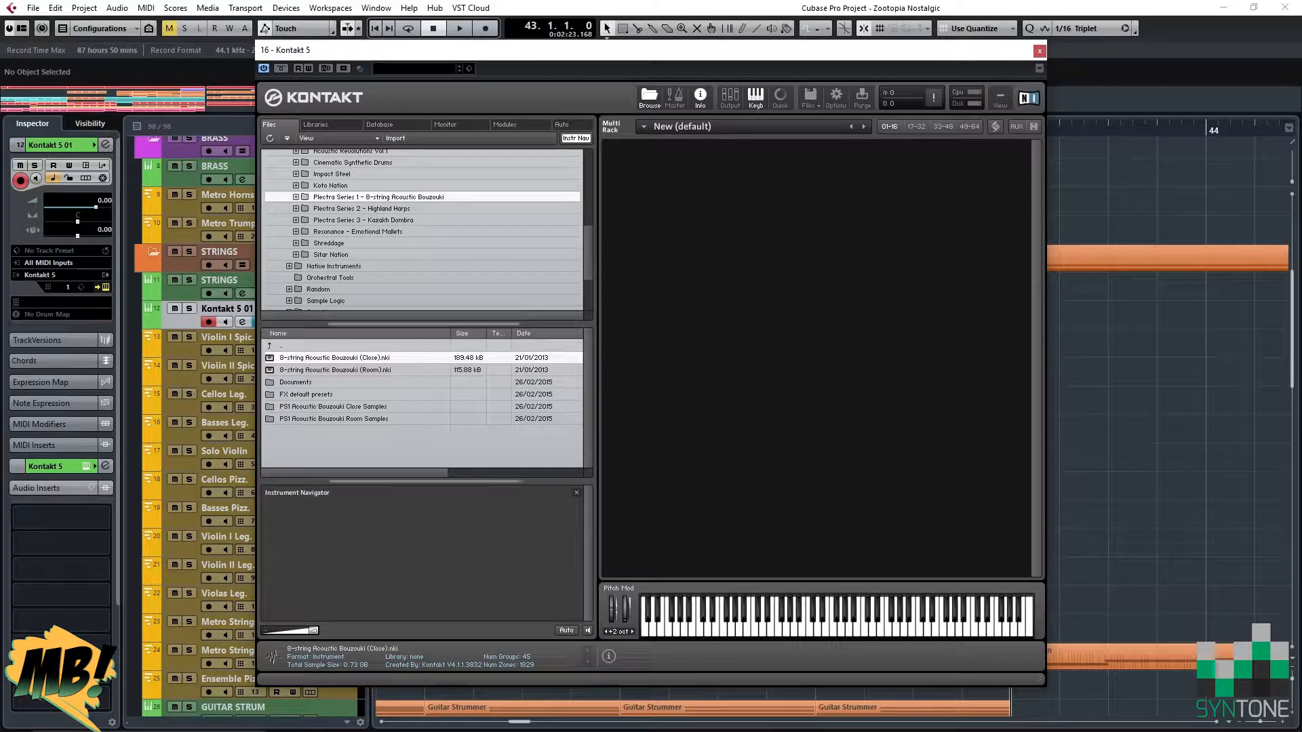
{"action": "left_click", "coordinate": [296, 208]}
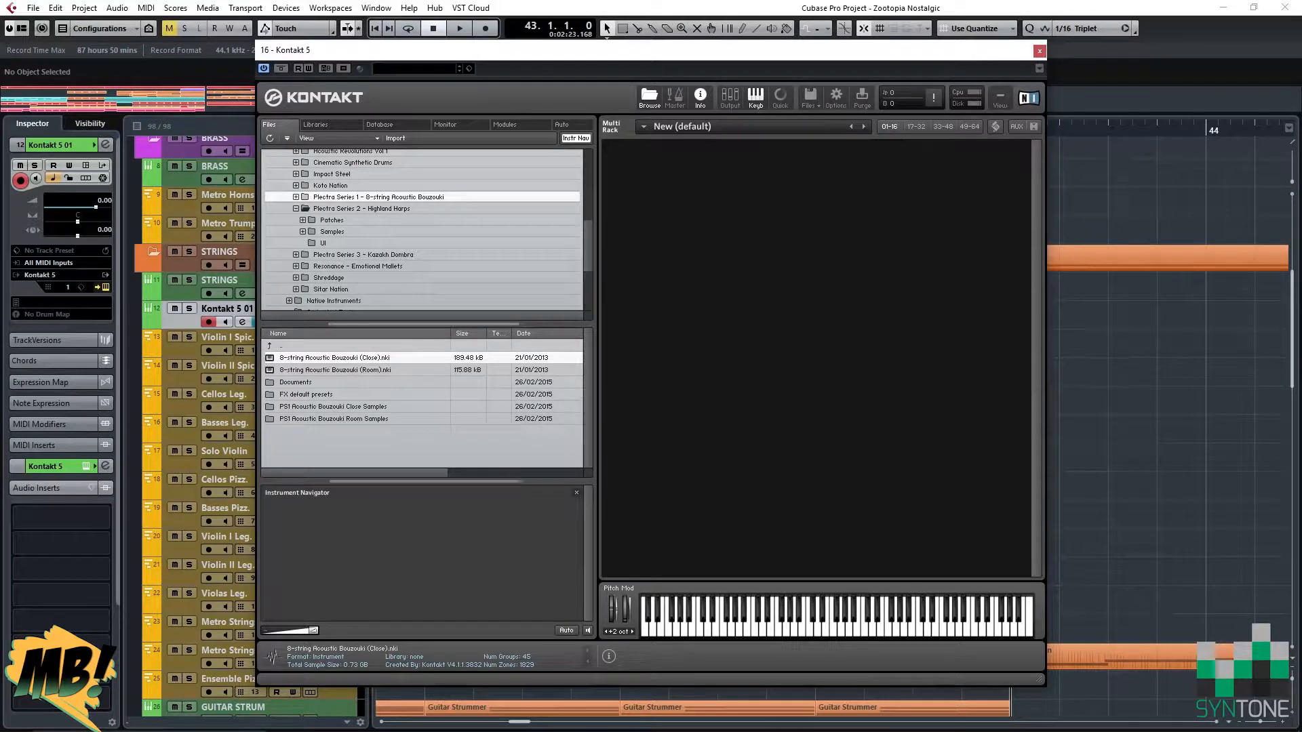
{"action": "left_click", "coordinate": [303, 219]}
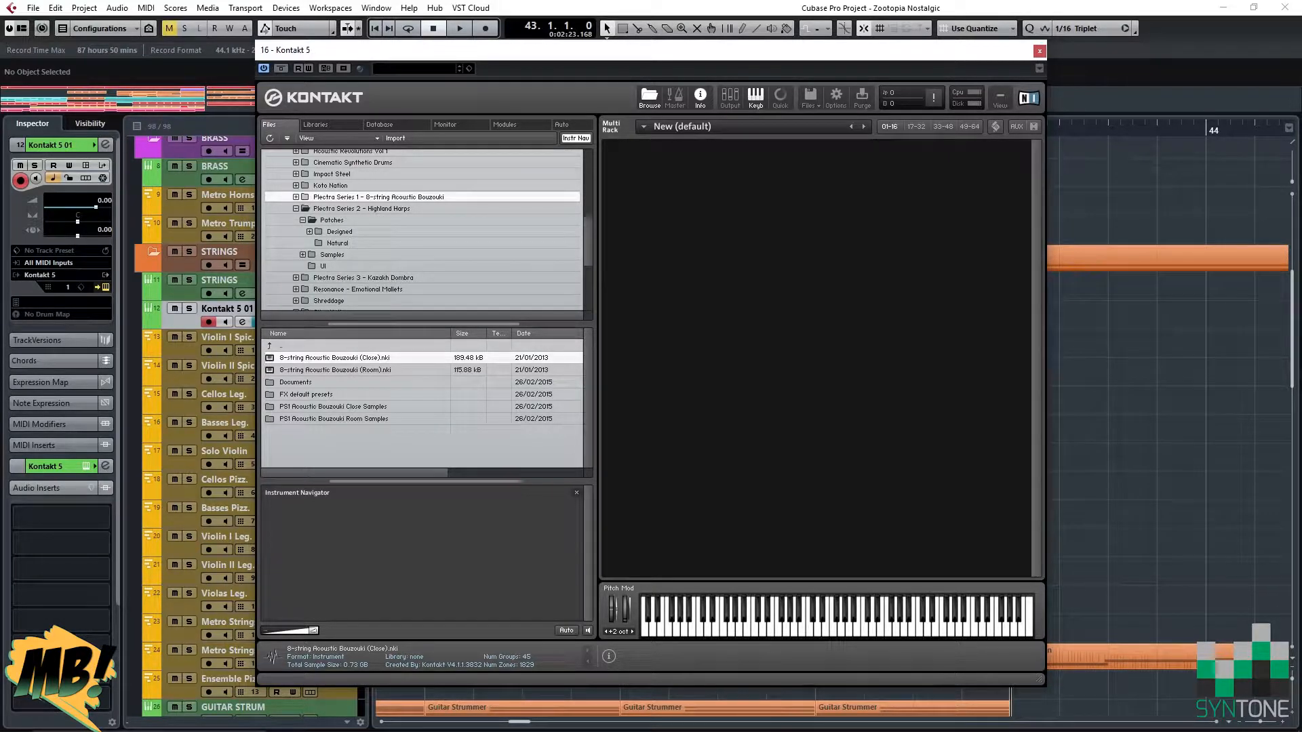
{"action": "left_click", "coordinate": [337, 242]}
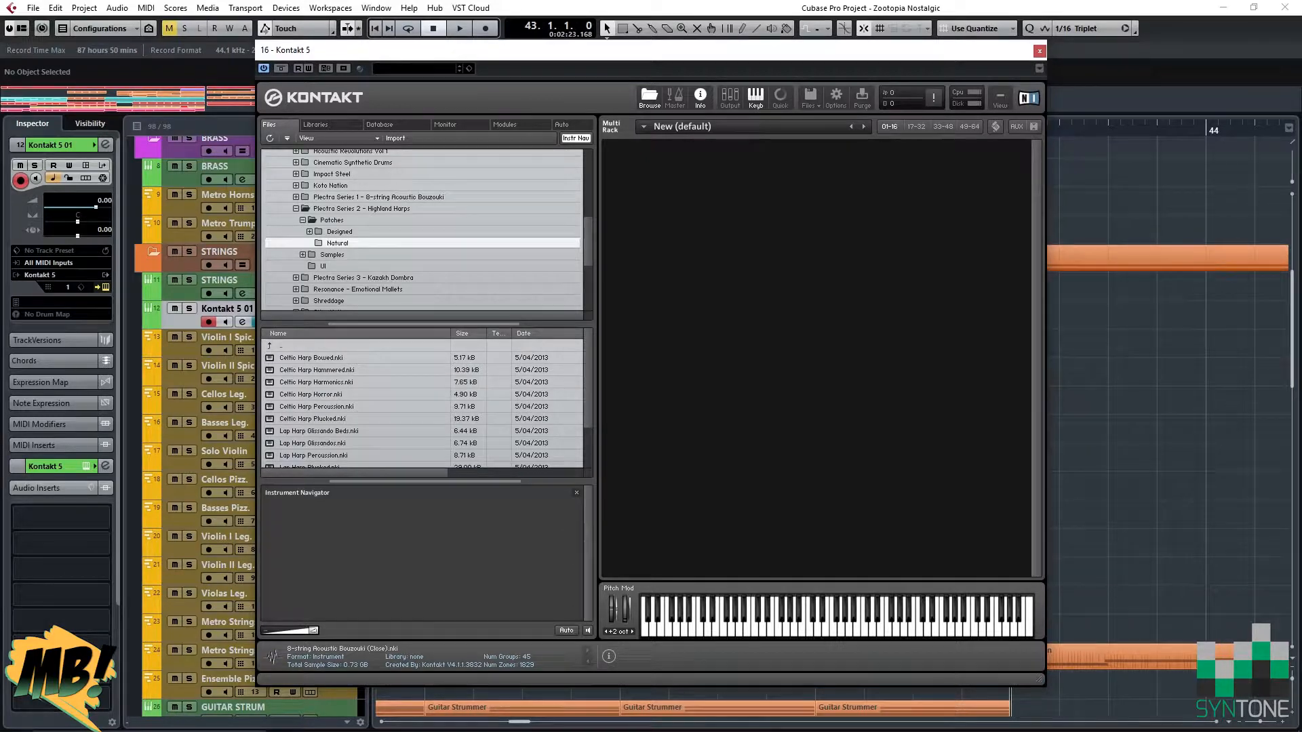
Try out the Celtic Harp Horror patch, remove it from the rack and look through the remaining harp patches.
{"action": "scroll", "coordinate": [427, 398], "scroll_direction": "down", "scroll_amount": 1}
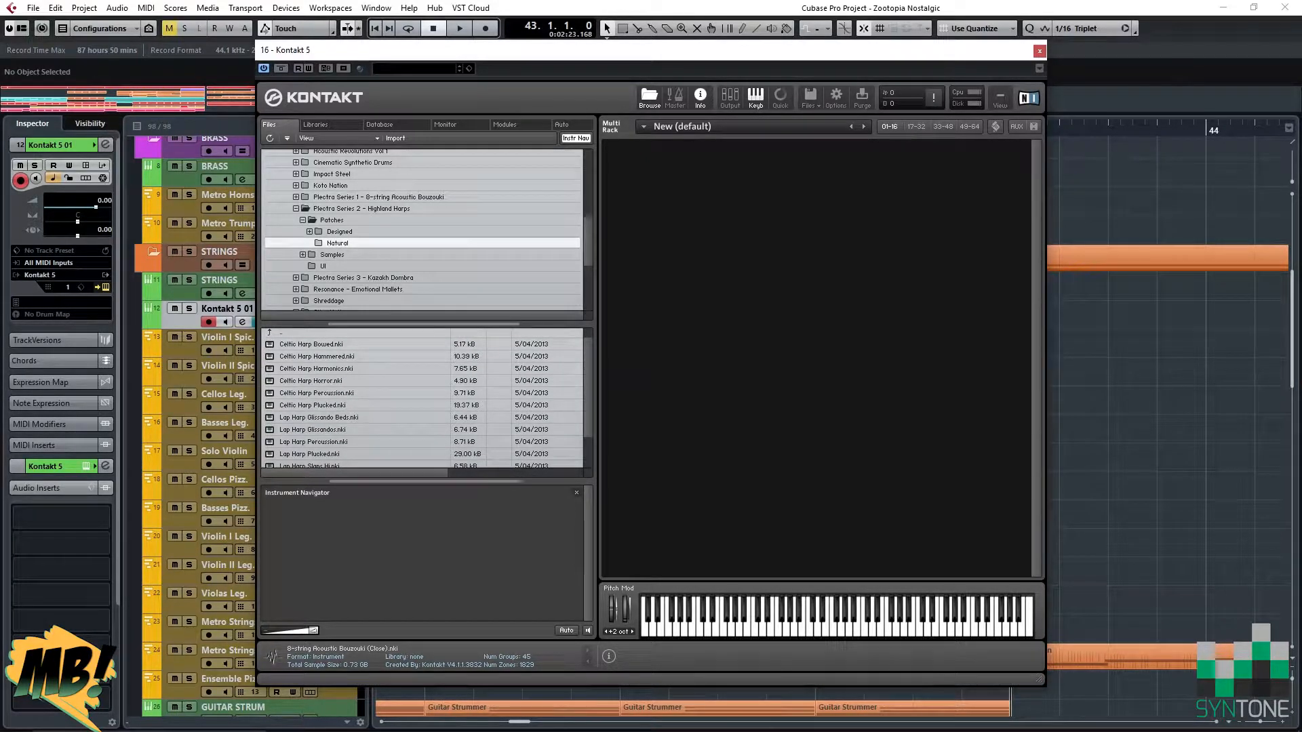
{"action": "left_click", "coordinate": [311, 381]}
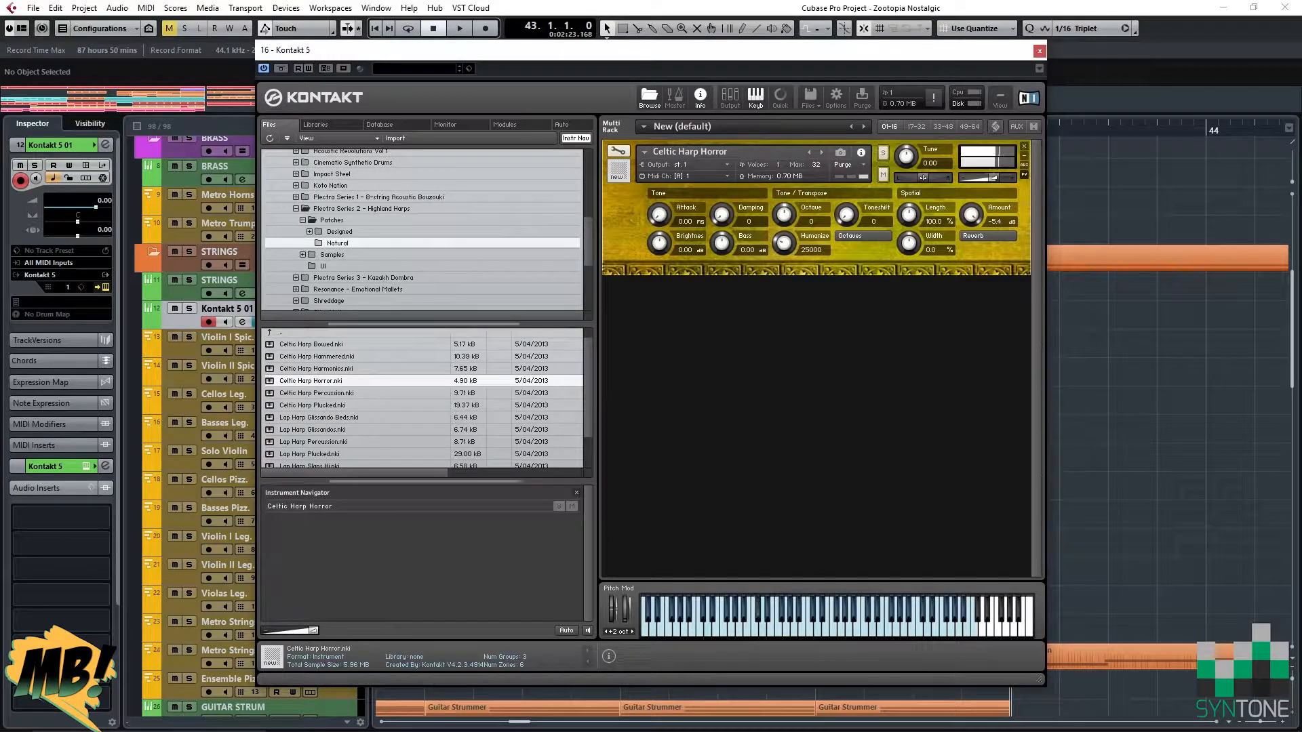
{"action": "left_click", "coordinate": [1024, 147]}
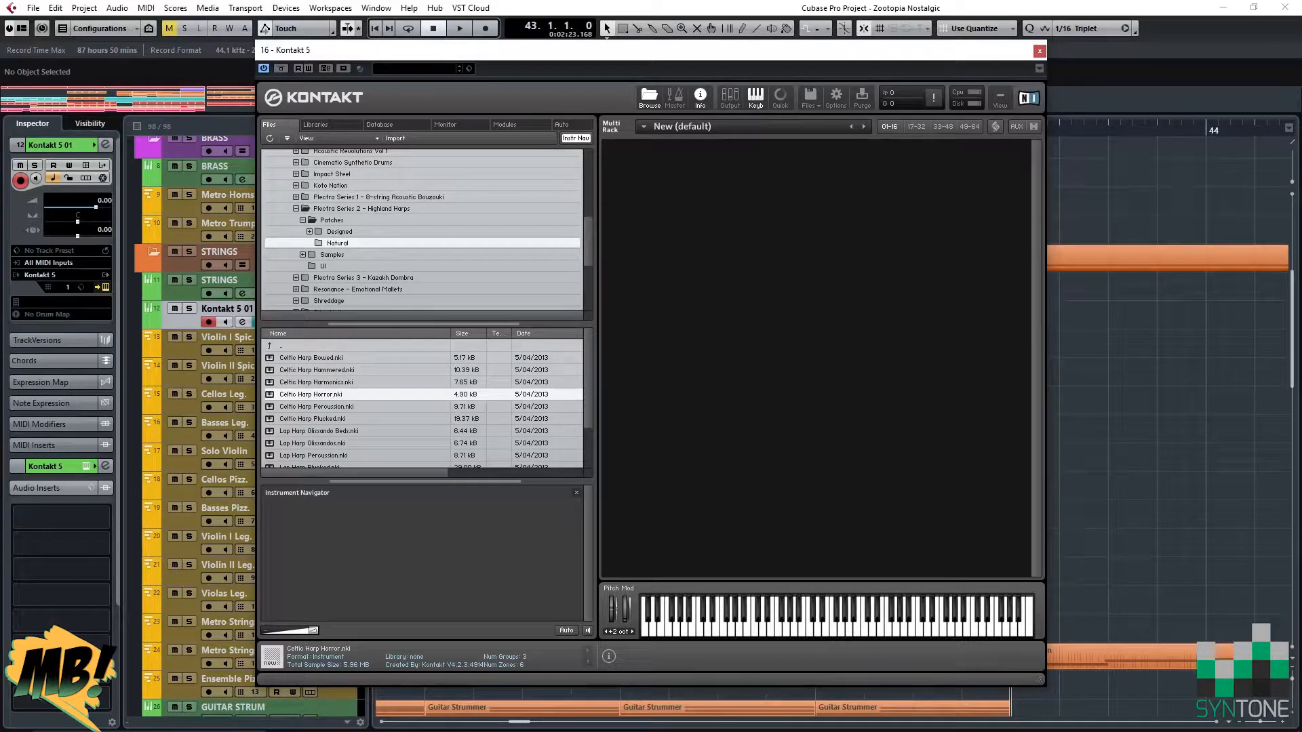
{"action": "scroll", "coordinate": [424, 397], "scroll_direction": "down", "scroll_amount": 2}
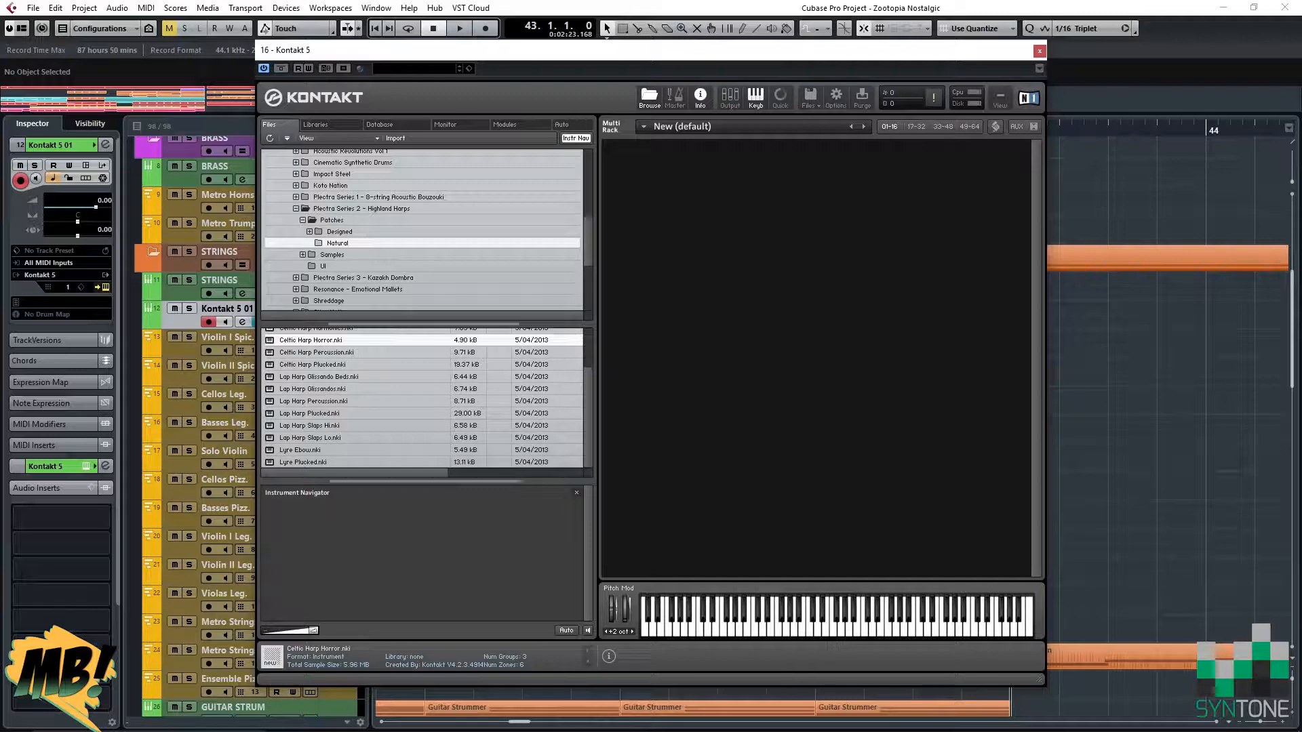
Load the Celtic Harp Plucked patch into the rack and collapse the Plectra Series 2 - Highland Harps folder.
{"action": "double_click", "coordinate": [312, 365]}
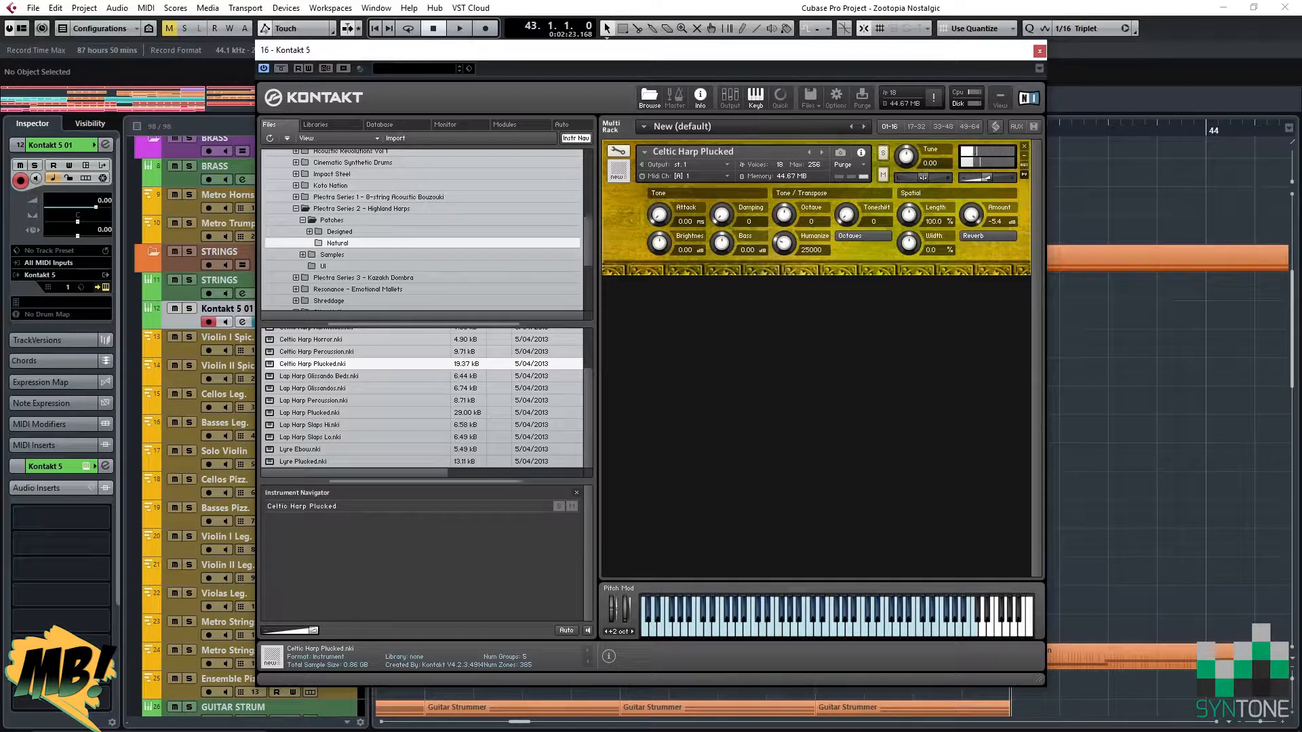
{"action": "left_click", "coordinate": [296, 208]}
Try out the Plectra Series 3 - Kazakh Dombra instrument and remove it from the rack.
{"action": "left_click", "coordinate": [296, 221]}
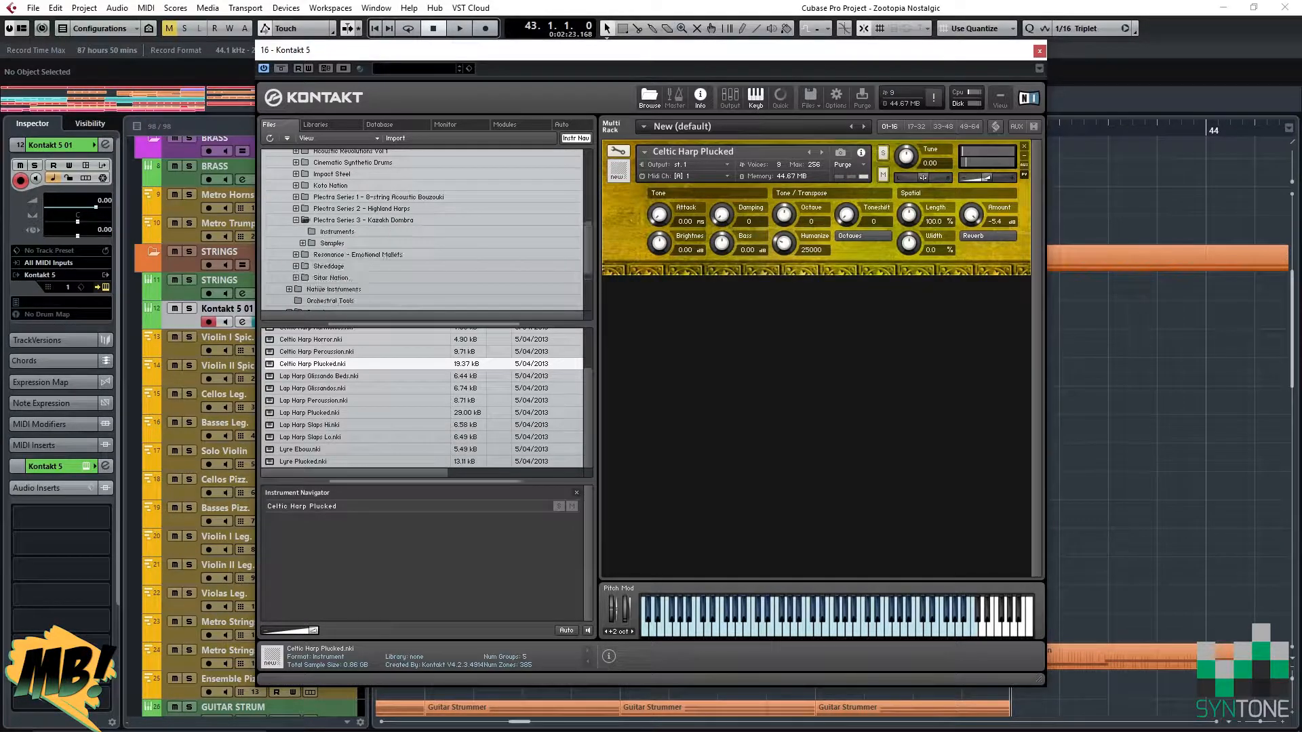
{"action": "left_click", "coordinate": [337, 232]}
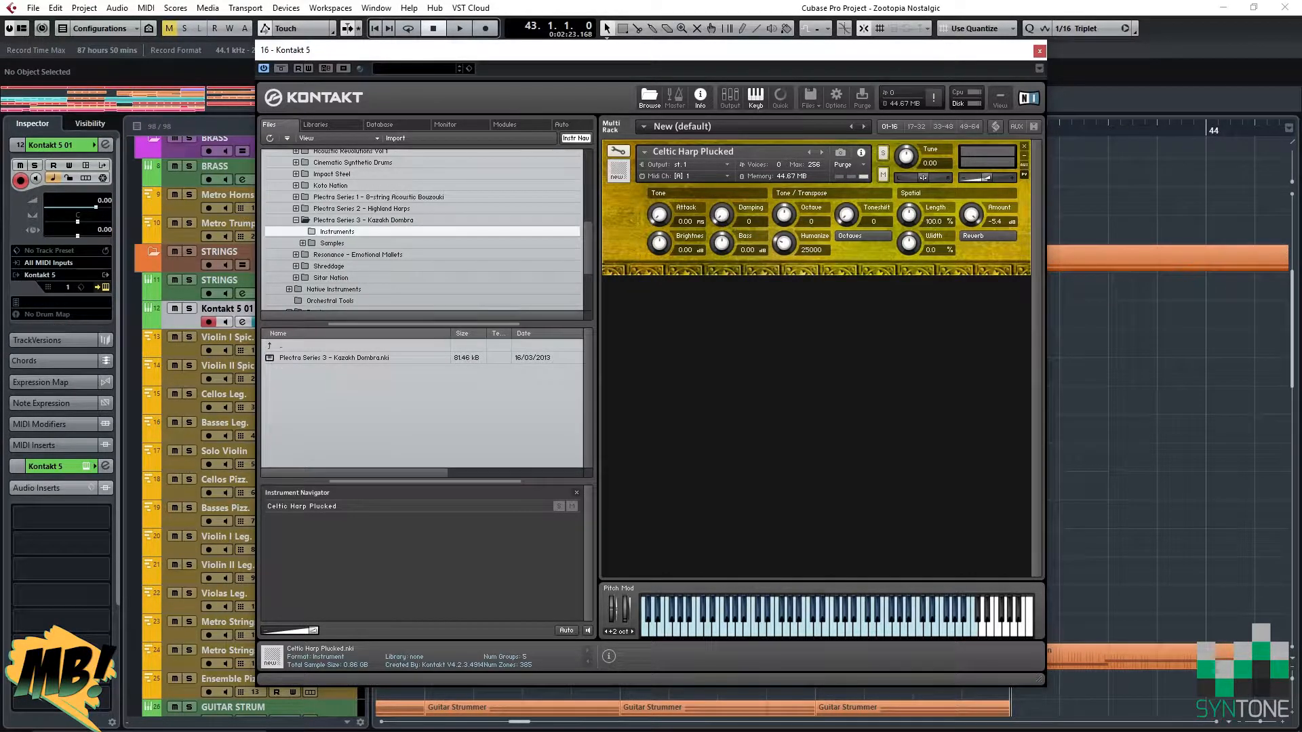
{"action": "left_click", "coordinate": [334, 358]}
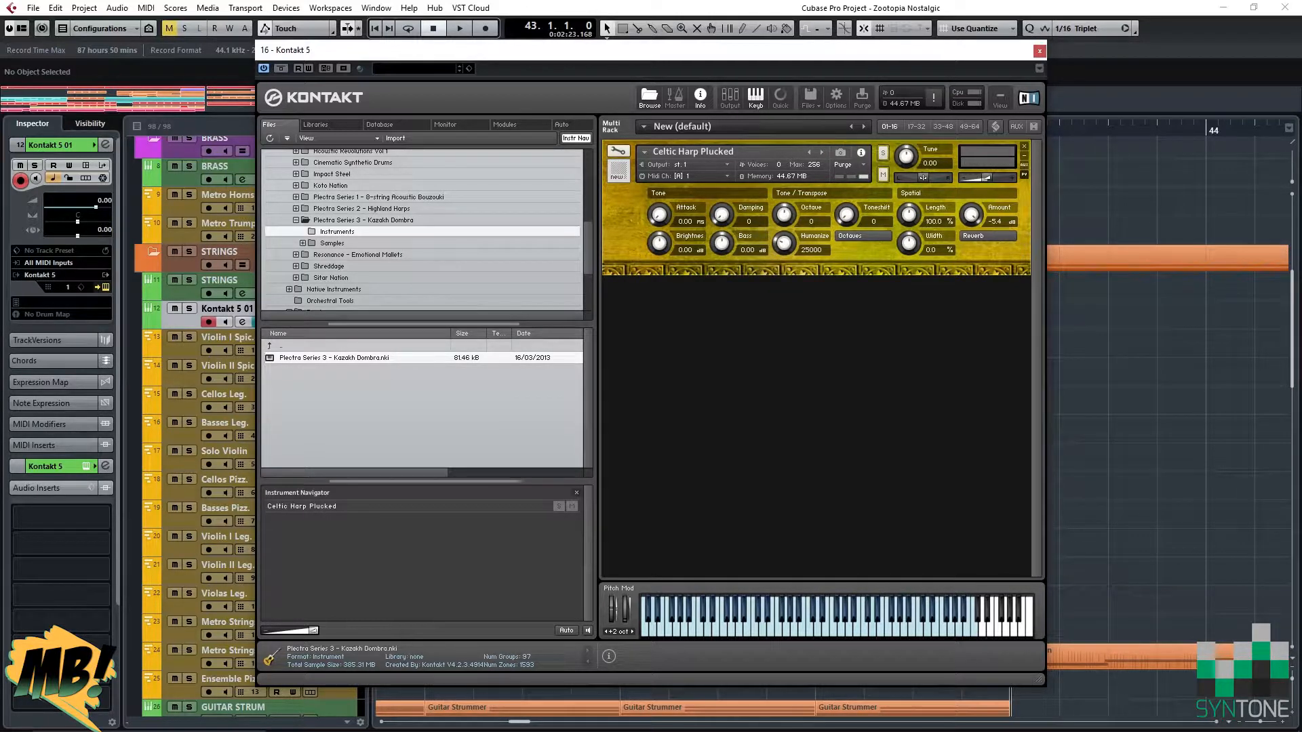
{"action": "double_click", "coordinate": [333, 358]}
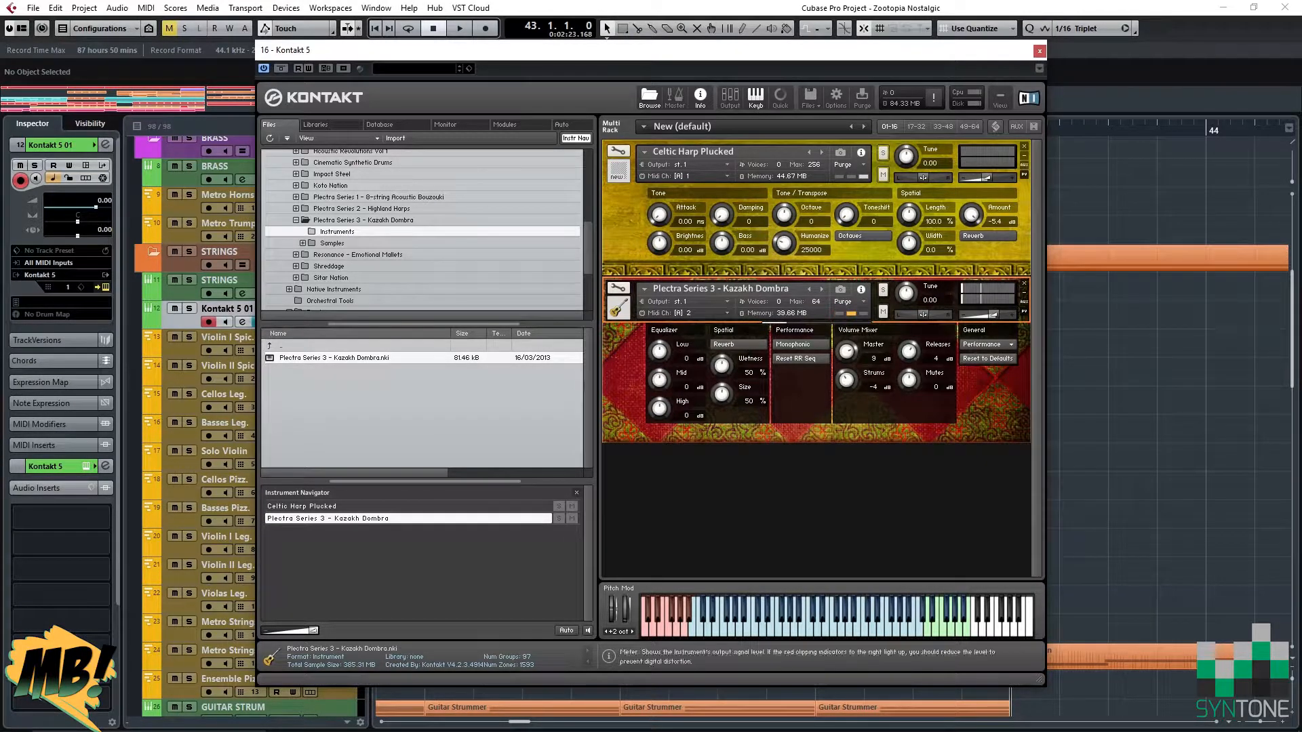
{"action": "left_click", "coordinate": [1024, 283]}
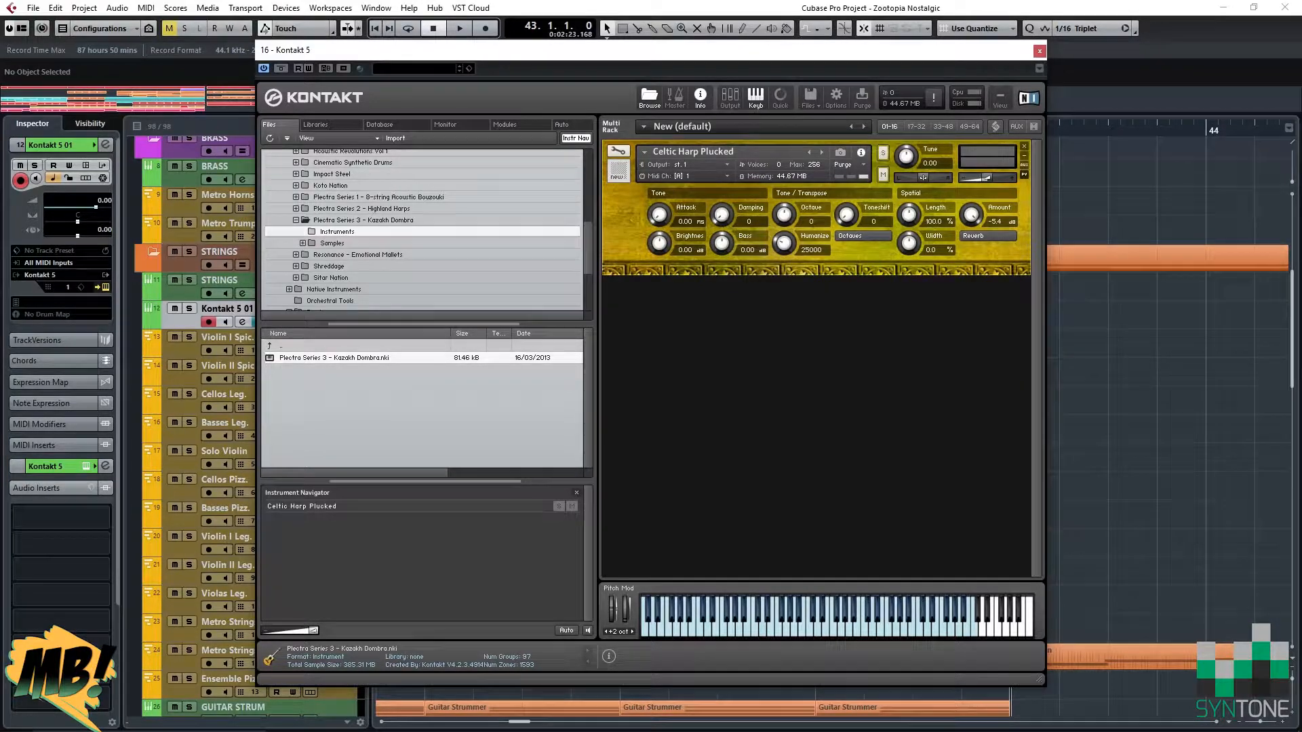
Try out the Sitar - Main Patch from Sitar Nation's Close folder and remove it from the rack.
{"action": "scroll", "coordinate": [422, 229], "scroll_direction": "down", "scroll_amount": 2}
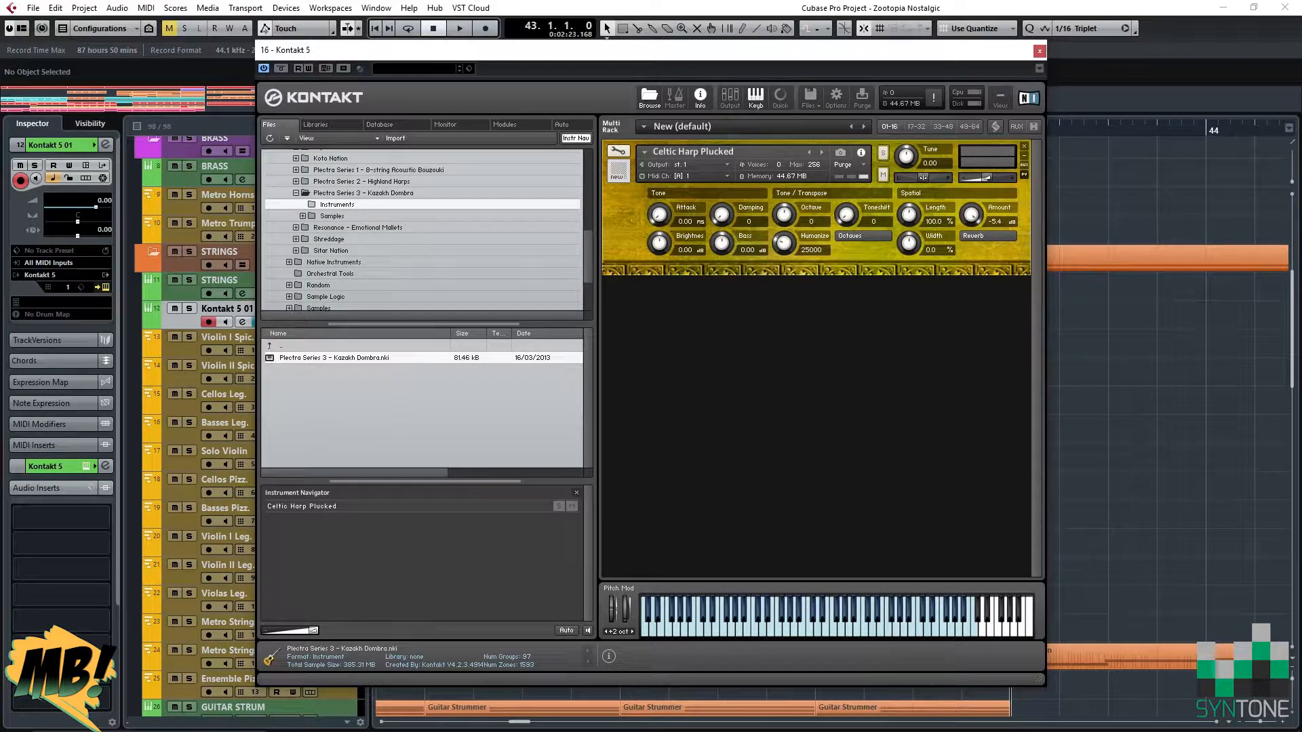
{"action": "left_click", "coordinate": [296, 251]}
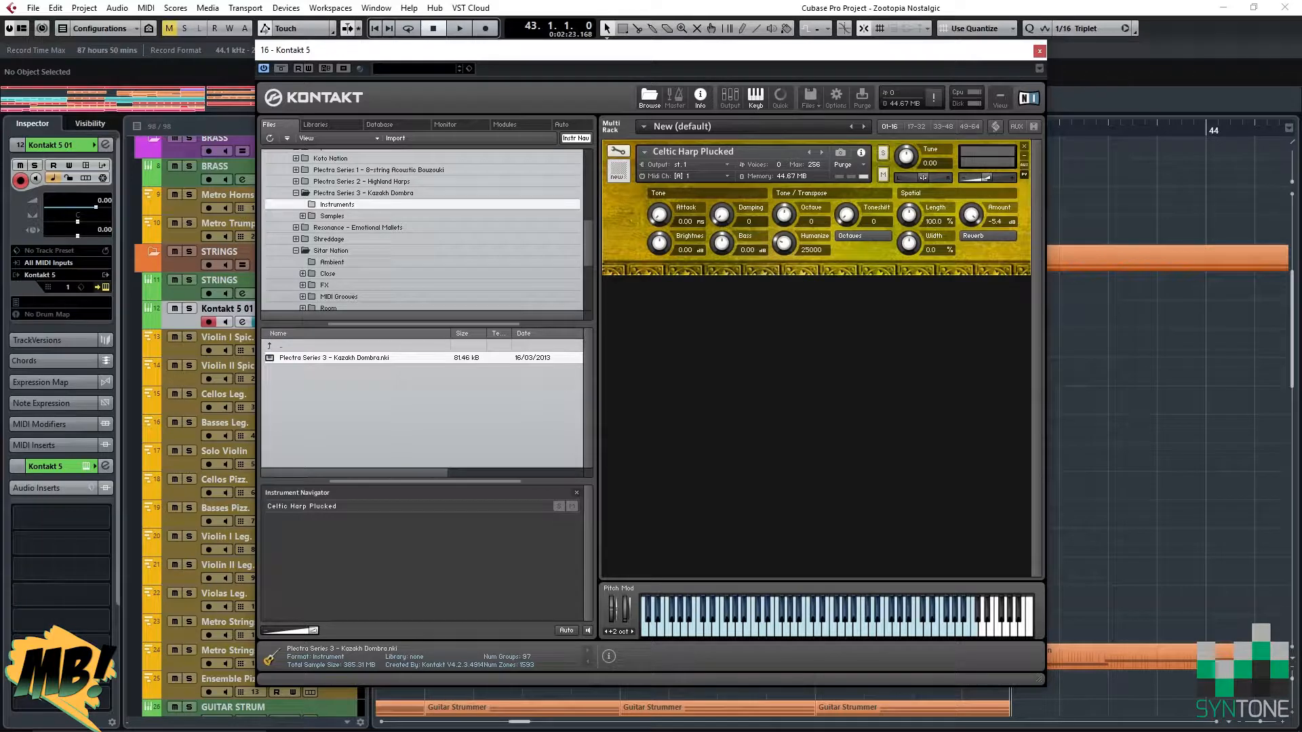
{"action": "scroll", "coordinate": [421, 229], "scroll_direction": "down", "scroll_amount": 3}
{"action": "left_click", "coordinate": [302, 240]}
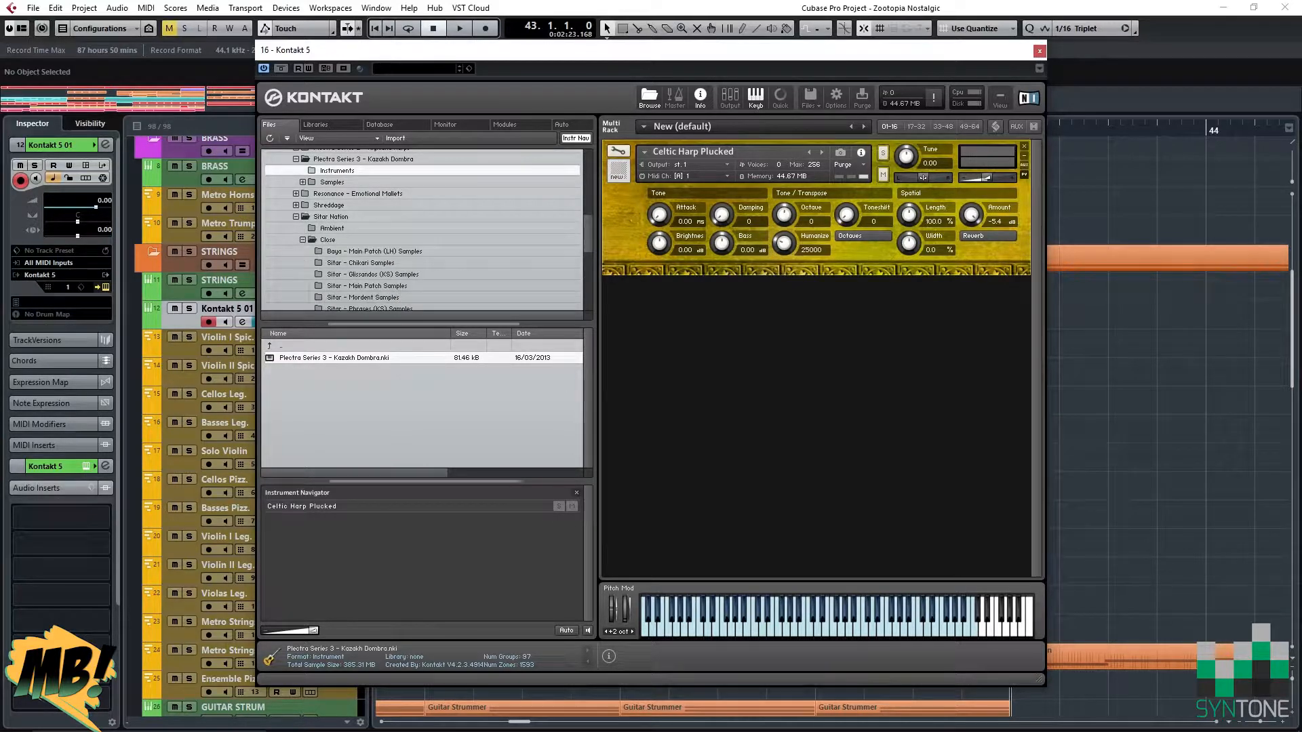
{"action": "scroll", "coordinate": [422, 229], "scroll_direction": "down", "scroll_amount": 2}
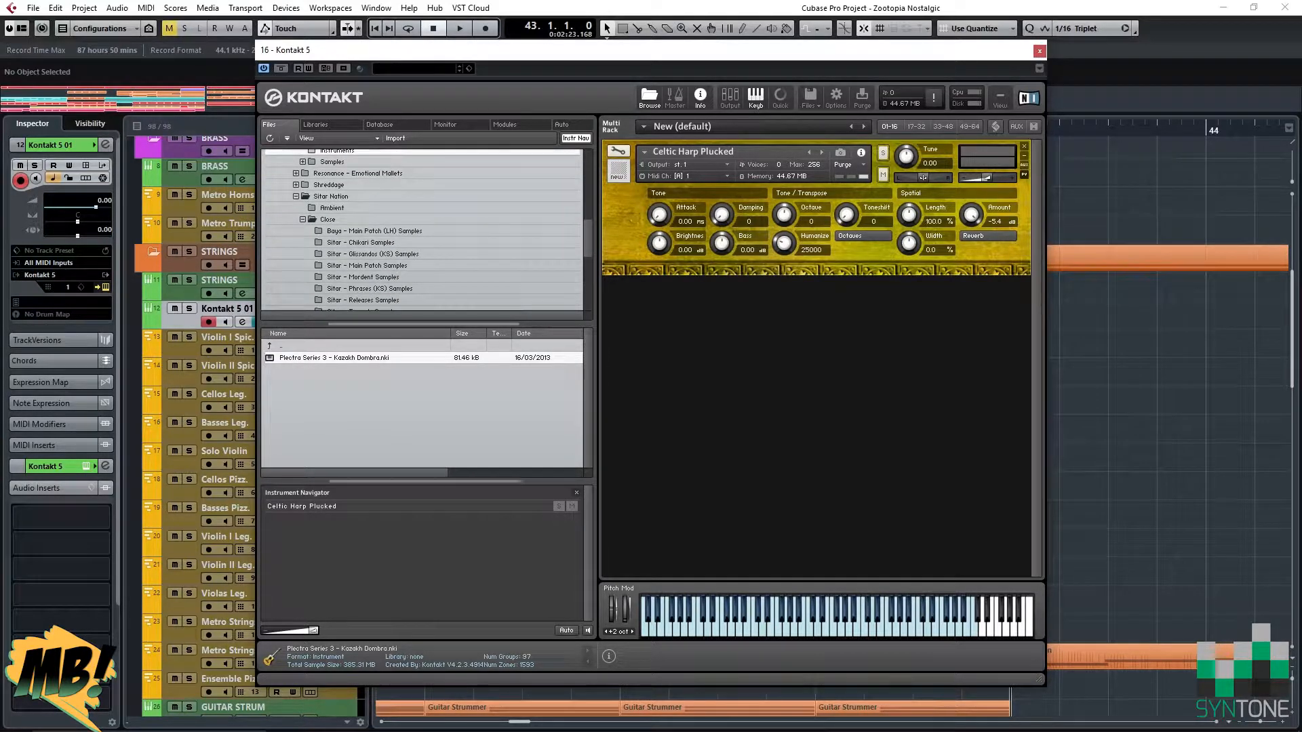
{"action": "left_click", "coordinate": [327, 219]}
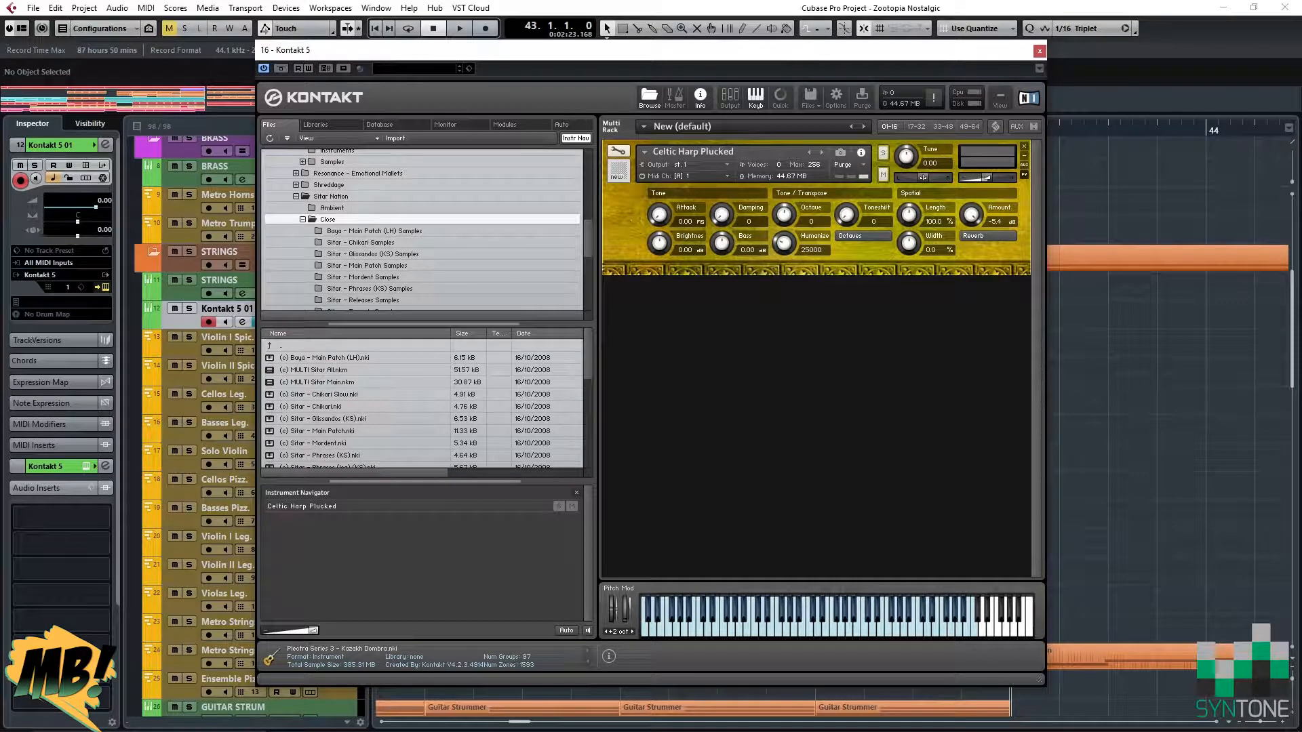
{"action": "scroll", "coordinate": [422, 397], "scroll_direction": "down", "scroll_amount": 3}
{"action": "scroll", "coordinate": [422, 397], "scroll_direction": "down", "scroll_amount": 3}
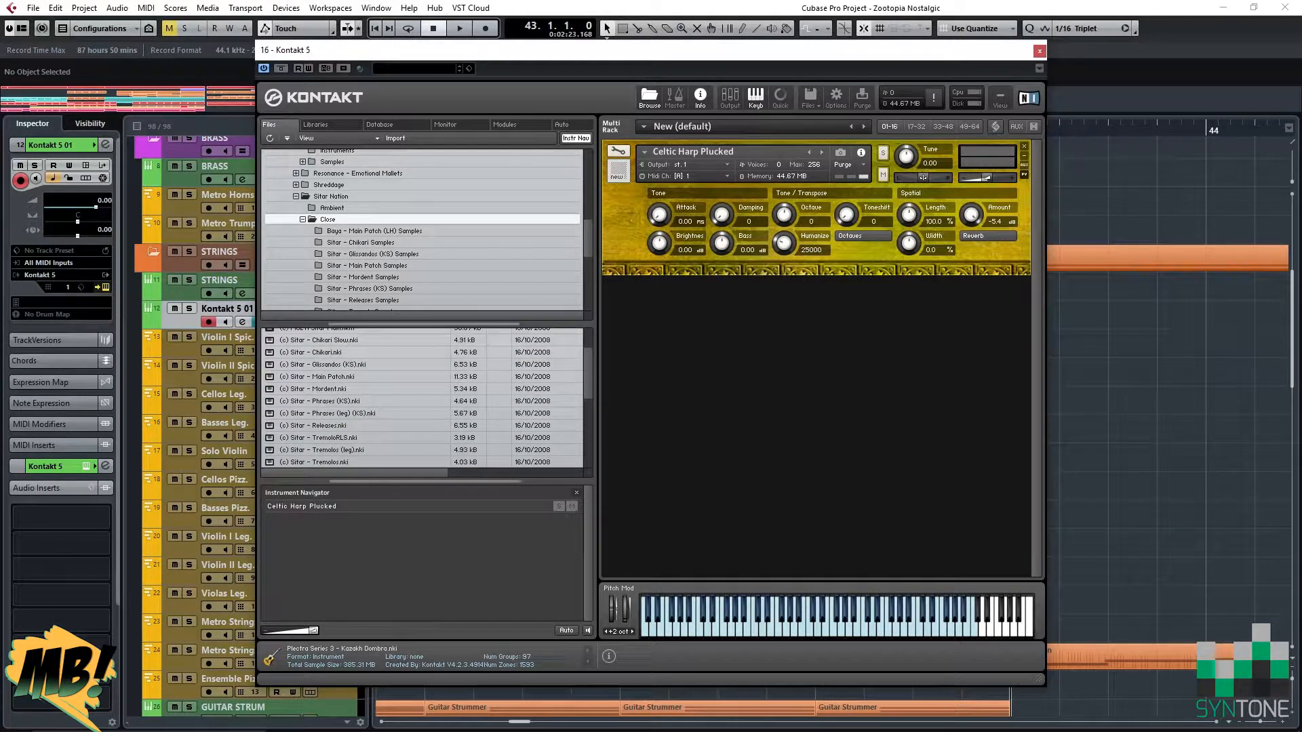
{"action": "left_click", "coordinate": [327, 377]}
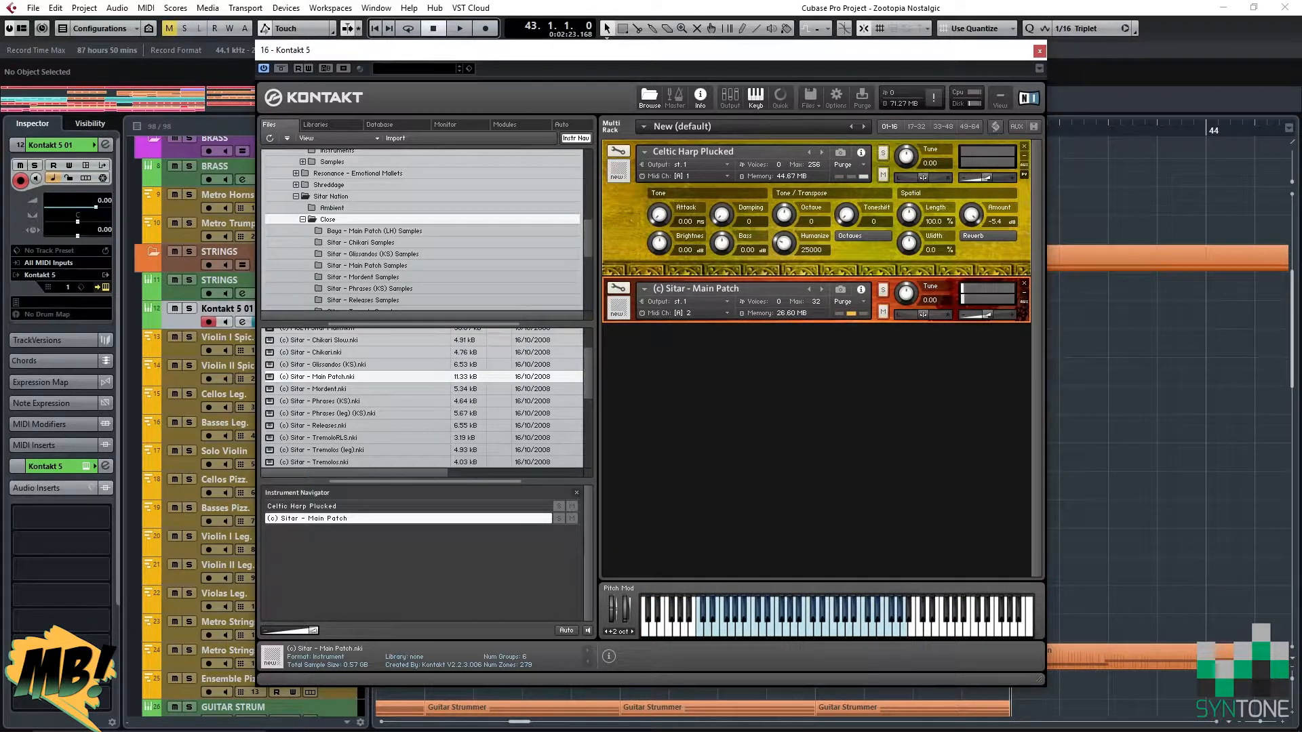
{"action": "key", "text": "Delete"}
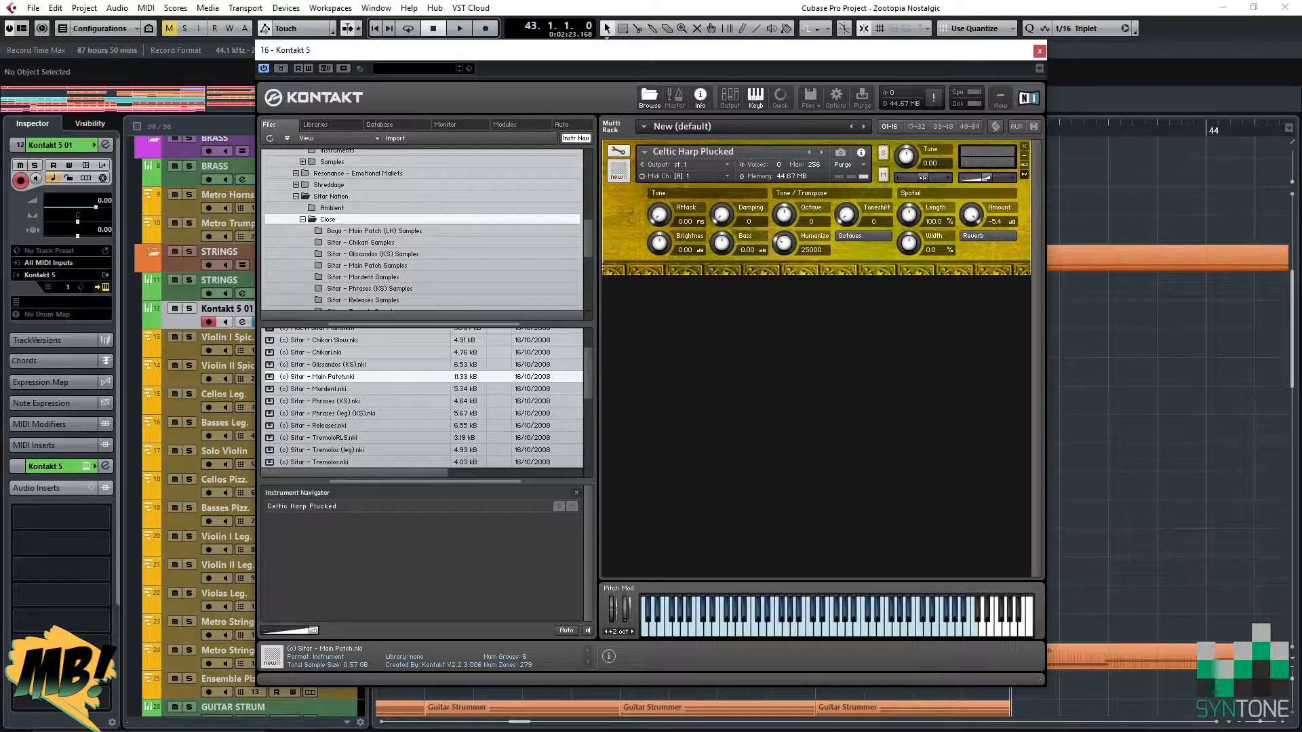
Close the Kontakt window and rename the Kontakt 5 01 track as ETHNIC STRINGS.
{"action": "left_click", "coordinate": [1039, 51]}
{"action": "double_click", "coordinate": [246, 309]}
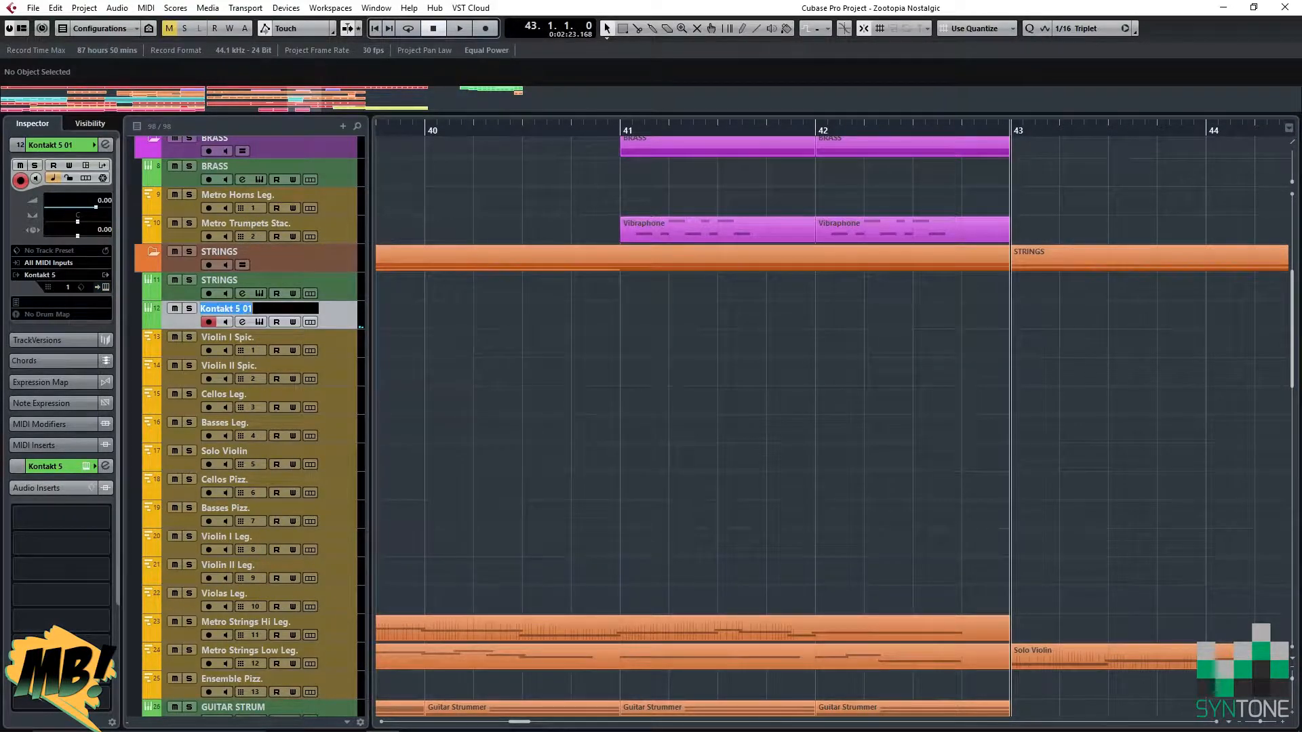
{"action": "type", "text": "ETHNIC ST"}
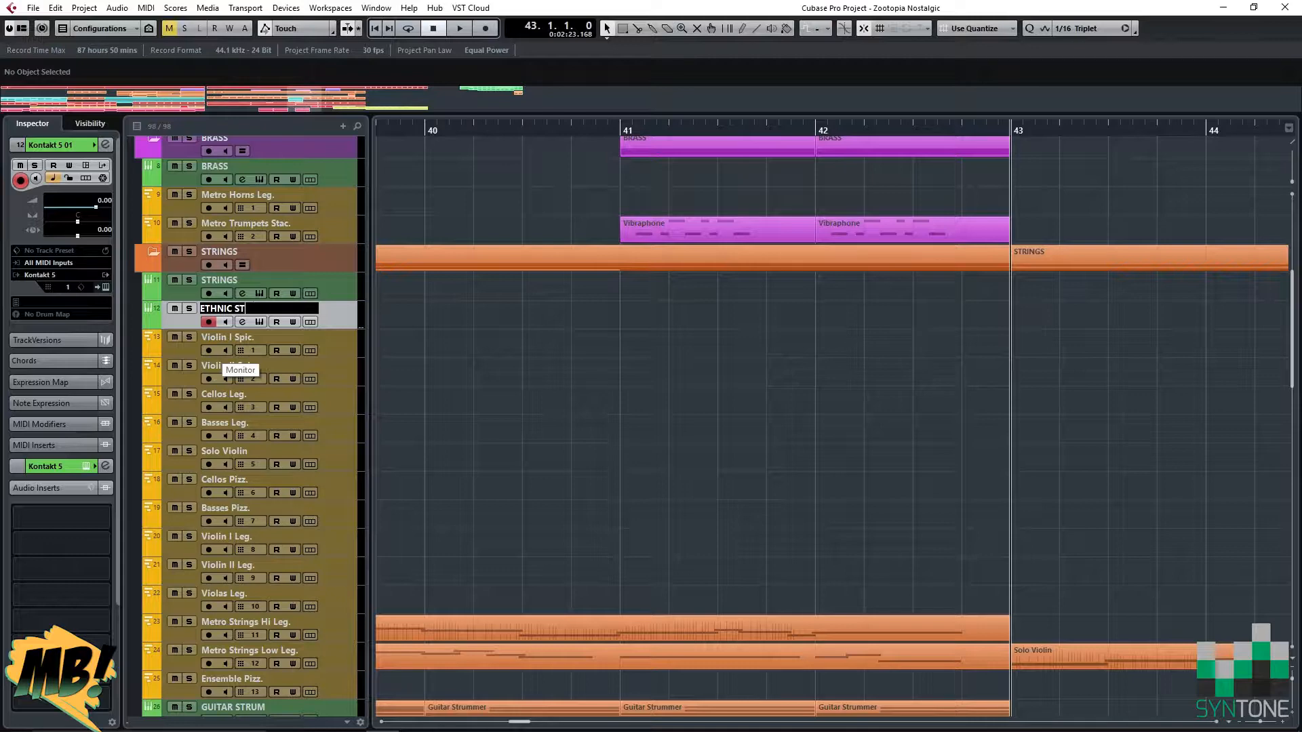
{"action": "type", "text": "RINGS"}
{"action": "key", "text": "Return"}
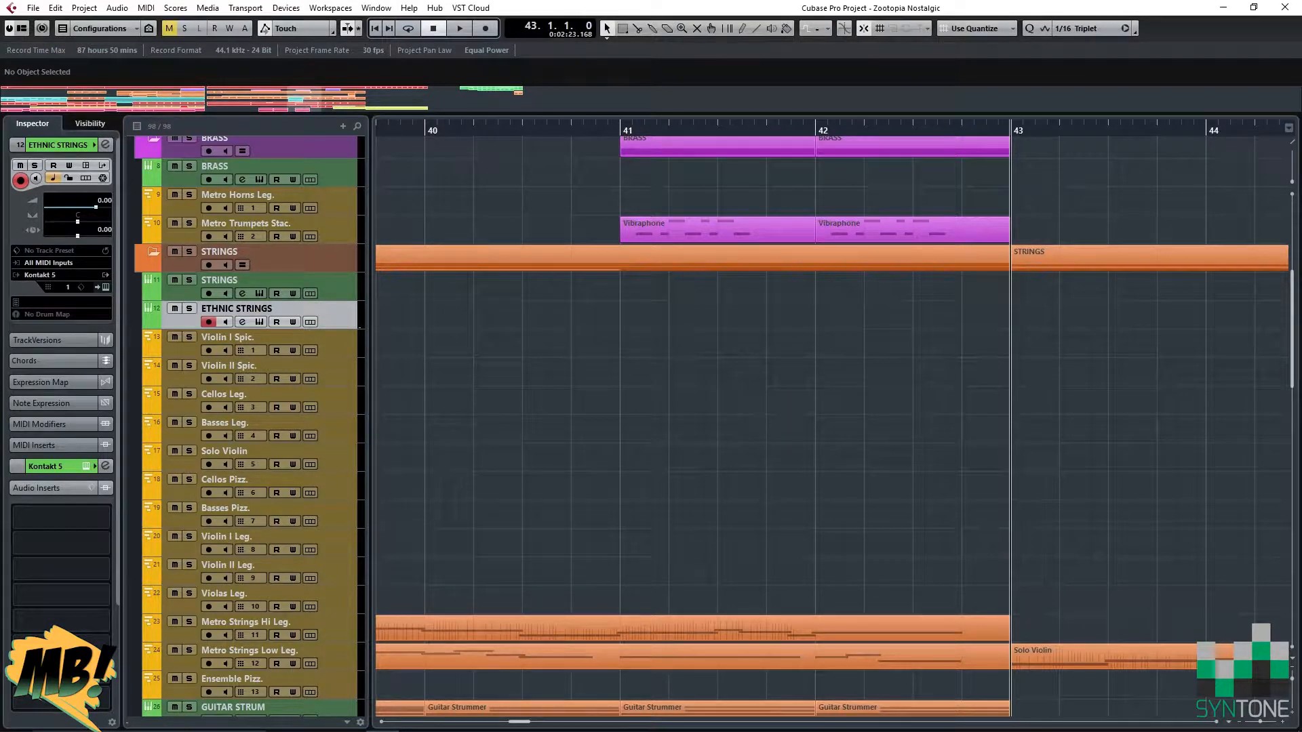
Add a MIDI track below ETHNIC STRINGS and set its MIDI channel to 1.
{"action": "left_click", "coordinate": [84, 8]}
{"action": "mouse_move", "coordinate": [135, 24]}
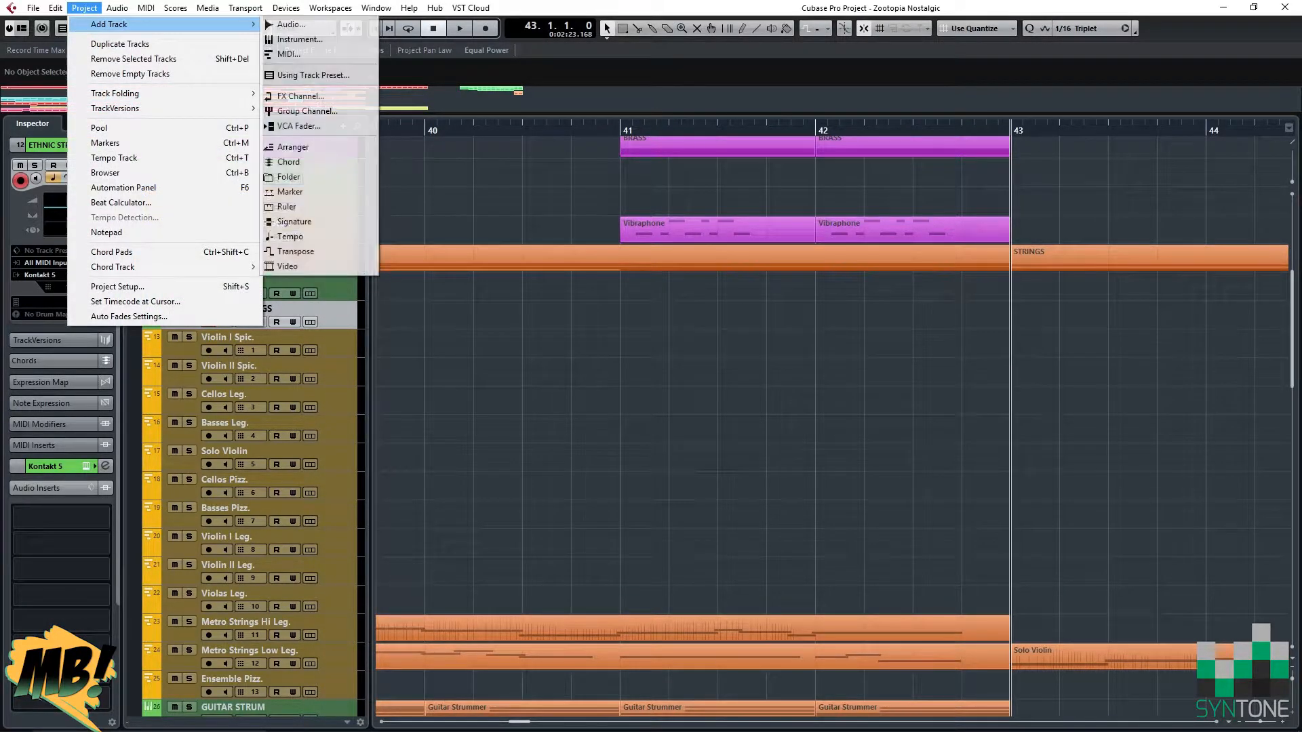
{"action": "left_click", "coordinate": [288, 54]}
{"action": "left_click", "coordinate": [741, 365]}
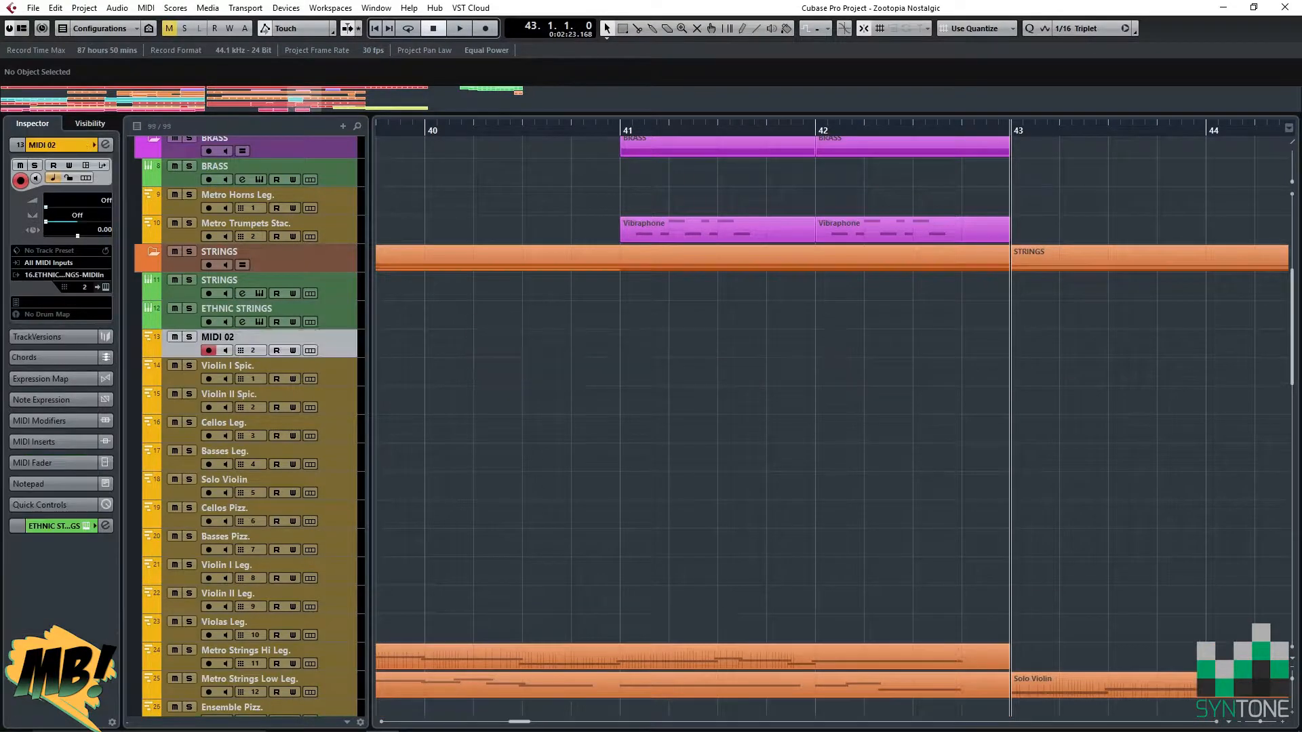
{"action": "left_click", "coordinate": [253, 349]}
{"action": "left_click", "coordinate": [278, 378]}
Rename the new MIDI track as Celtic Harp.
{"action": "double_click", "coordinate": [217, 337]}
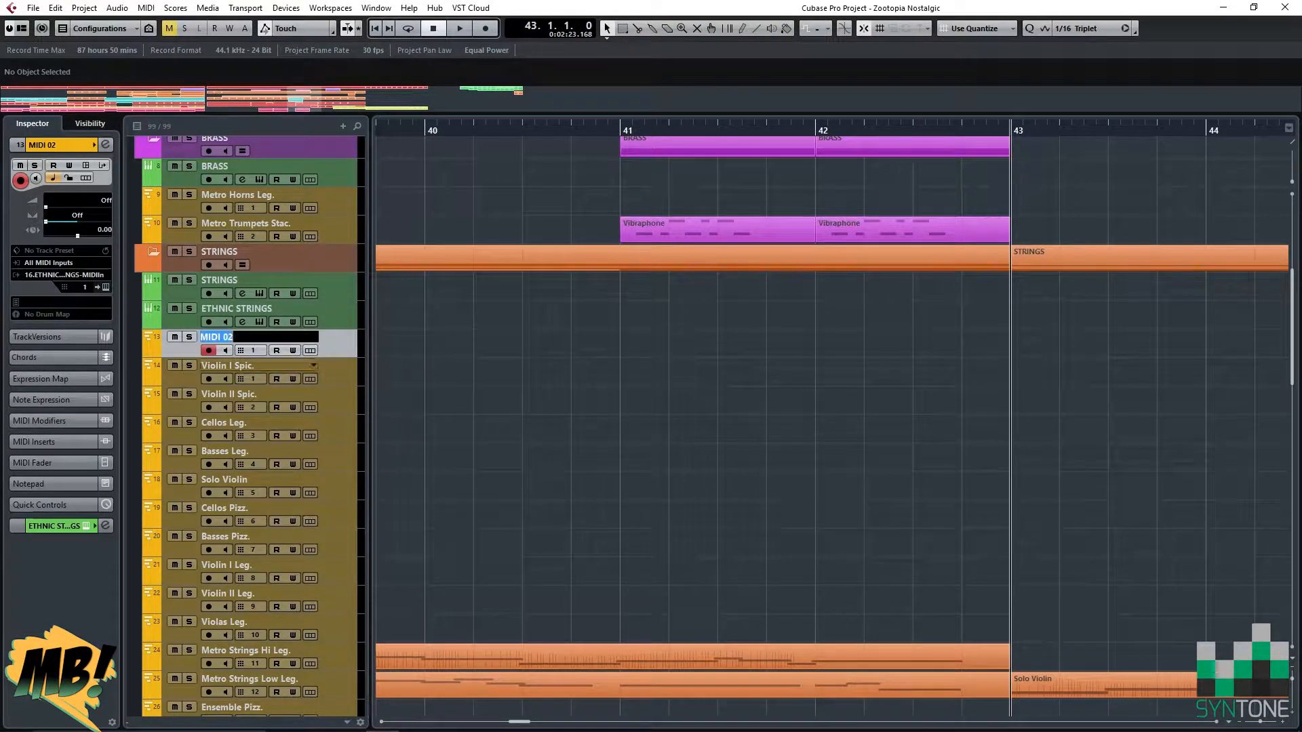
{"action": "type", "text": "Cel"}
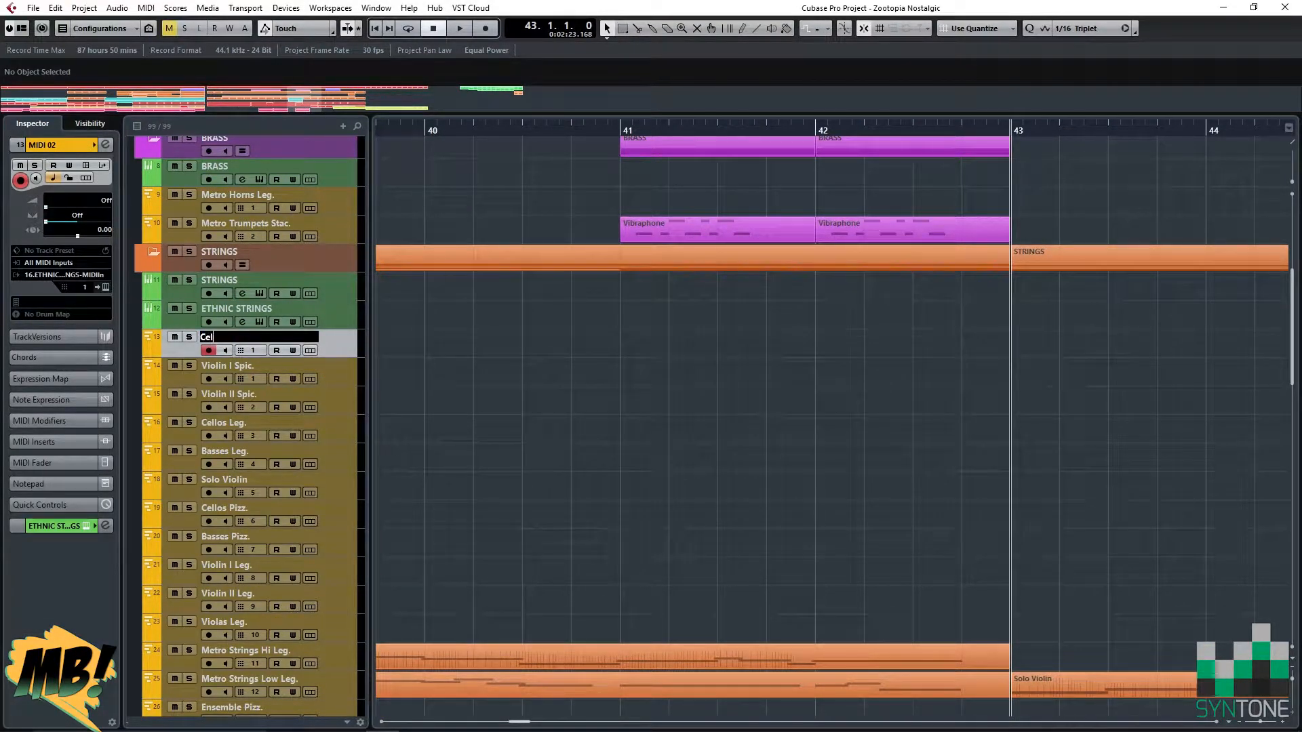
{"action": "type", "text": "tic Harp"}
{"action": "key", "text": "Return"}
Move both Vibraphone clips in bars 41 and 42 to the Celtic Harp track and play that track soloed.
{"action": "left_click_drag", "start_coordinate": [678, 230], "coordinate": [678, 345]}
{"action": "left_click_drag", "start_coordinate": [875, 229], "coordinate": [875, 344]}
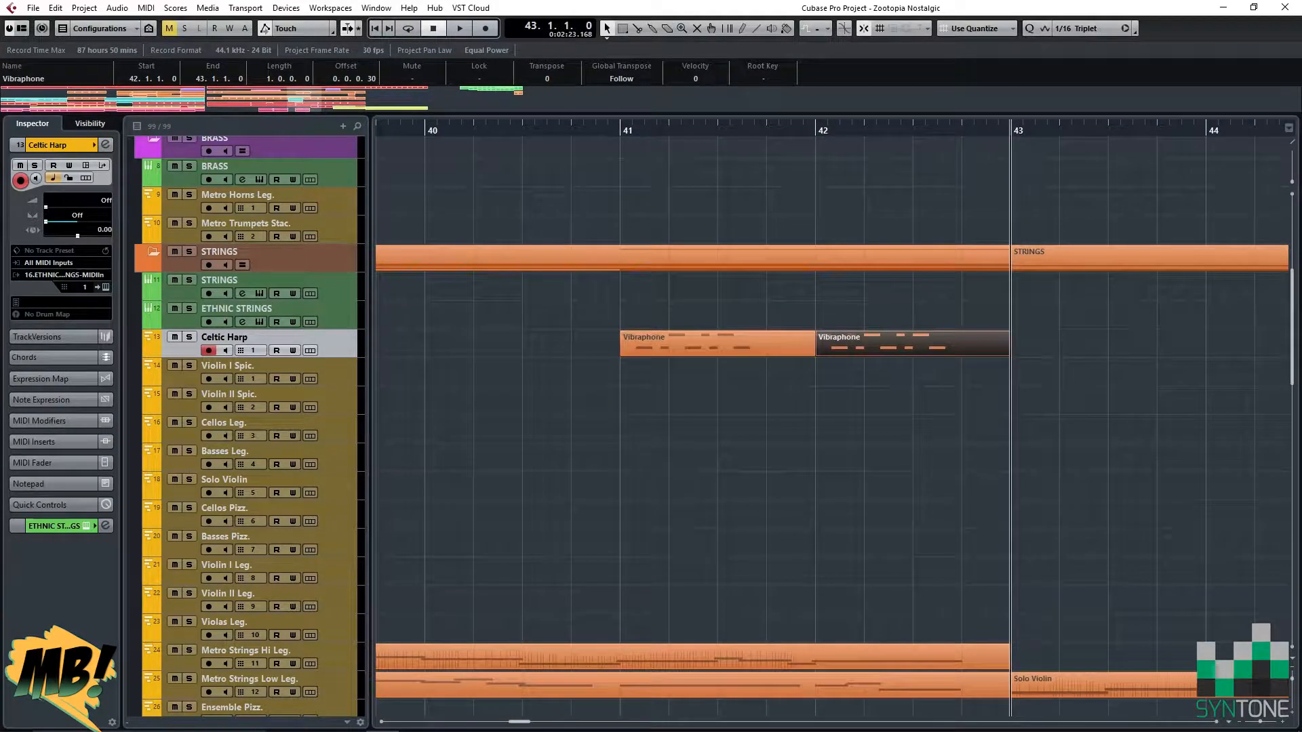
{"action": "key", "text": "s"}
{"action": "left_click", "coordinate": [556, 126]}
{"action": "key", "text": "space"}
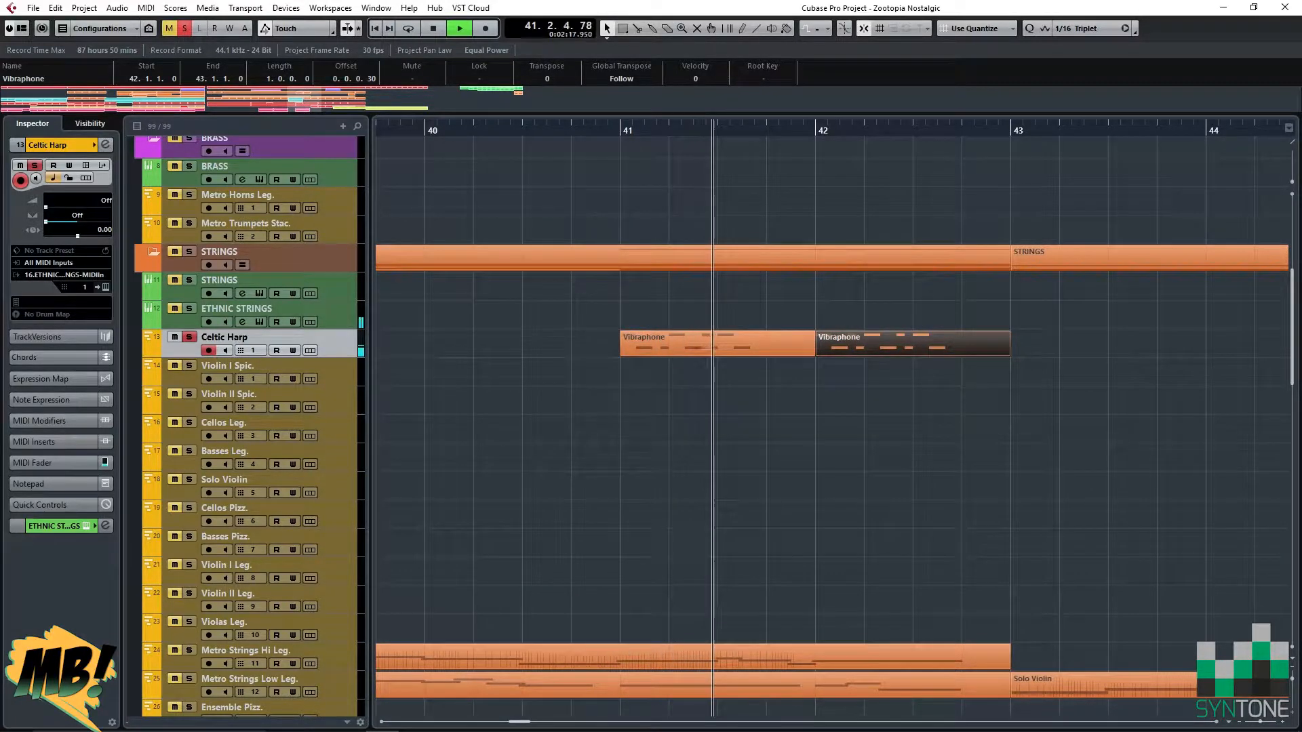
{"action": "key", "text": "space"}
Open both Celtic Harp clips in the Key Editor, raise the velocities of bar 42's last three notes and play them.
{"action": "key", "text": "ctrl+shift+a"}
{"action": "key", "text": "Return"}
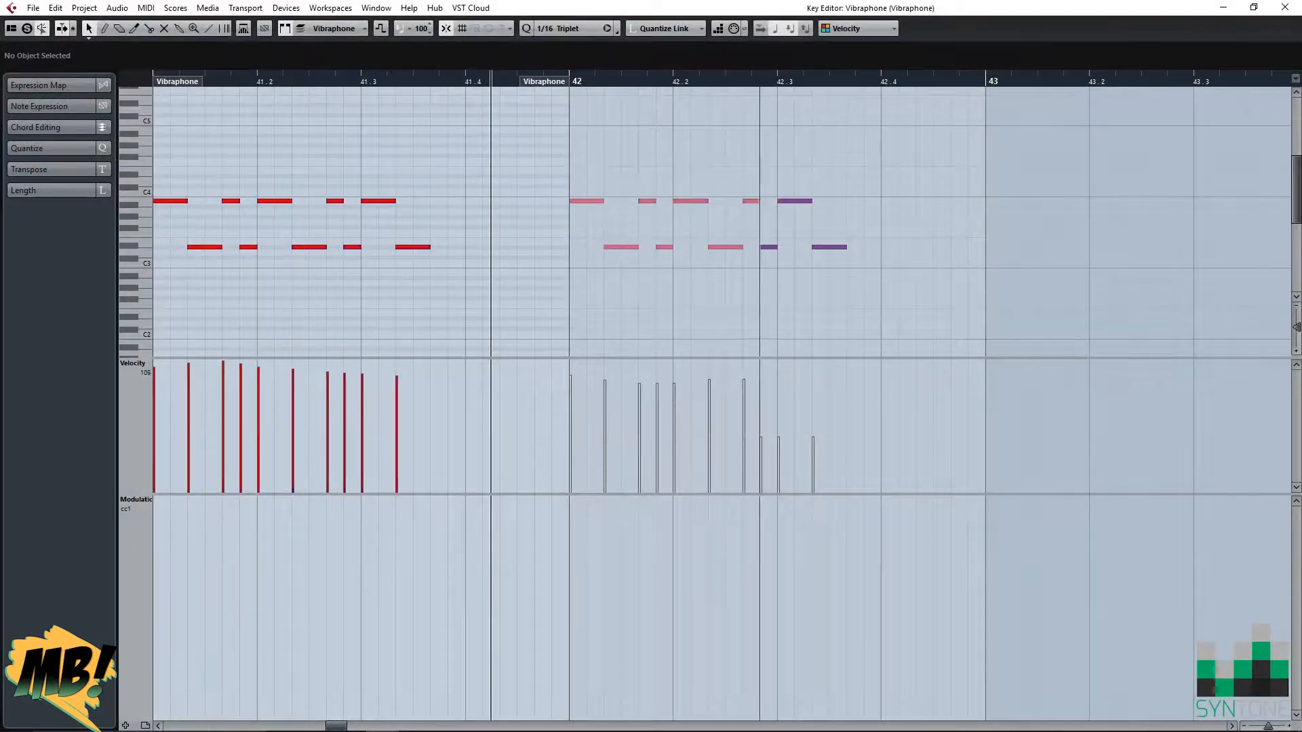
{"action": "key", "text": "space"}
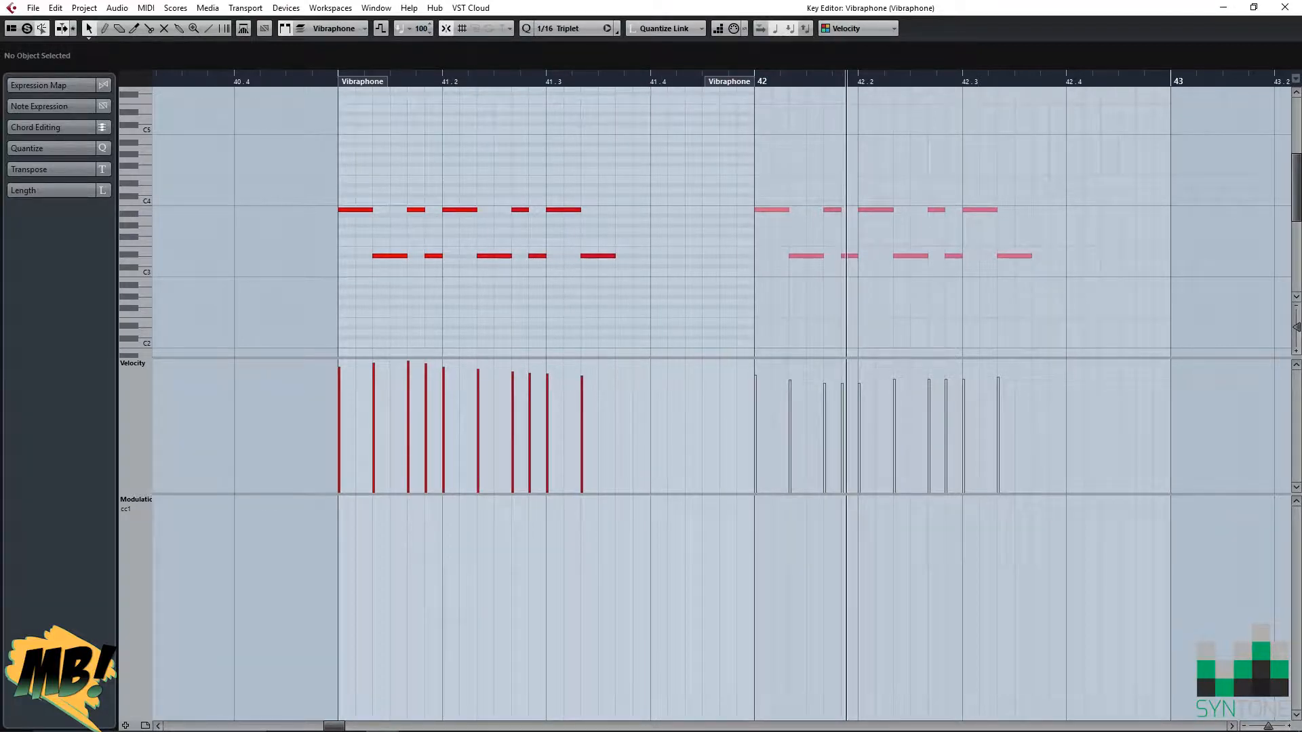
{"action": "left_click", "coordinate": [1285, 7]}
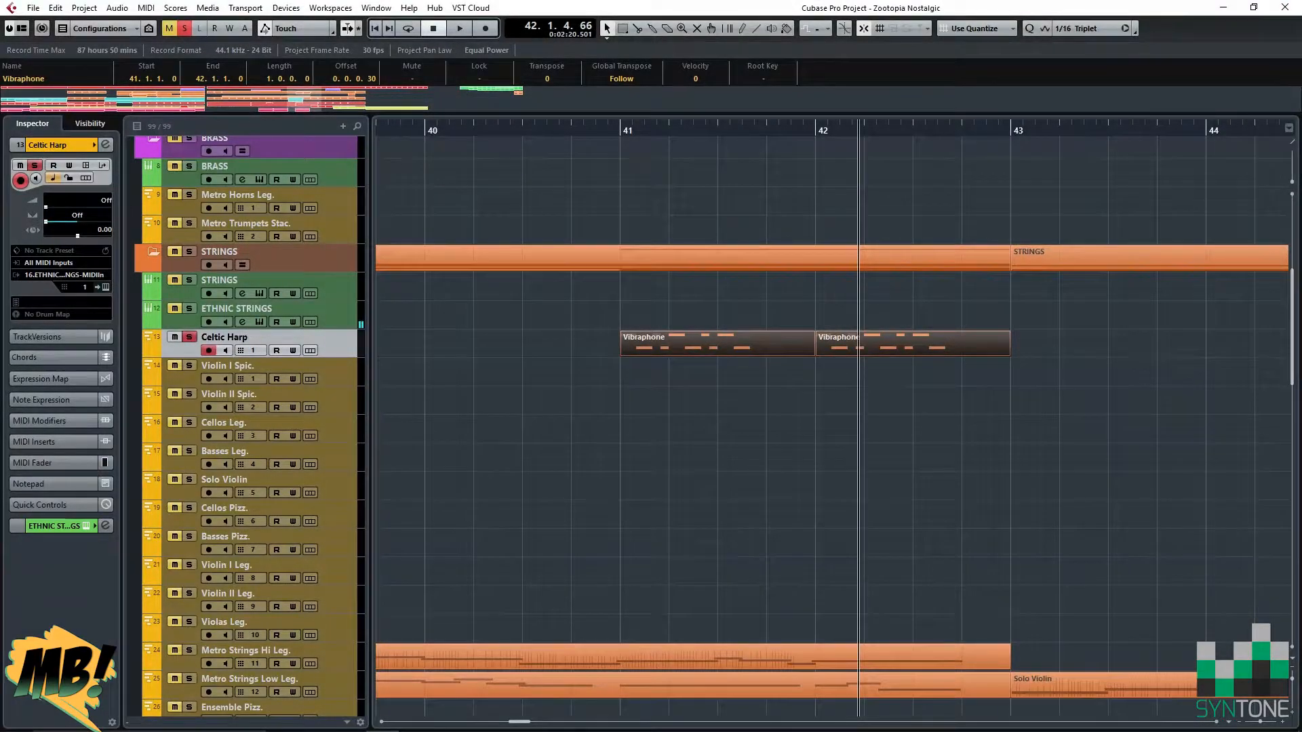
Turn off solo on the Celtic Harp track and delete the Harp track's clips before bar 43.
{"action": "left_click", "coordinate": [426, 131]}
{"action": "key", "text": "s"}
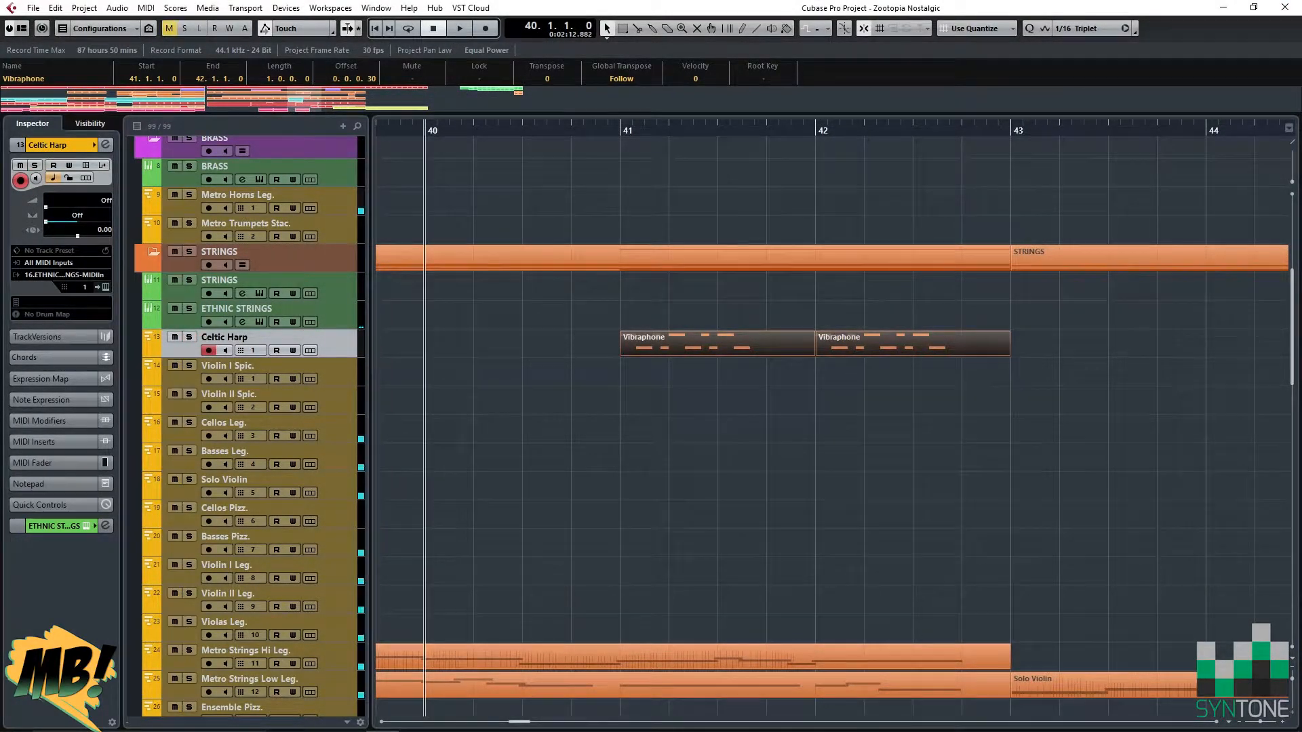
{"action": "scroll", "coordinate": [831, 428], "scroll_direction": "down", "scroll_amount": 5}
{"action": "left_click_drag", "start_coordinate": [926, 456], "coordinate": [889, 430]}
{"action": "key", "text": "Delete"}
{"action": "key", "text": "Delete"}
{"action": "key", "text": "ctrl+z"}
{"action": "key", "text": "Delete"}
Play the full arrangement from bar 40 to bar 43 to hear the Celtic Harp in context.
{"action": "key", "text": "space"}
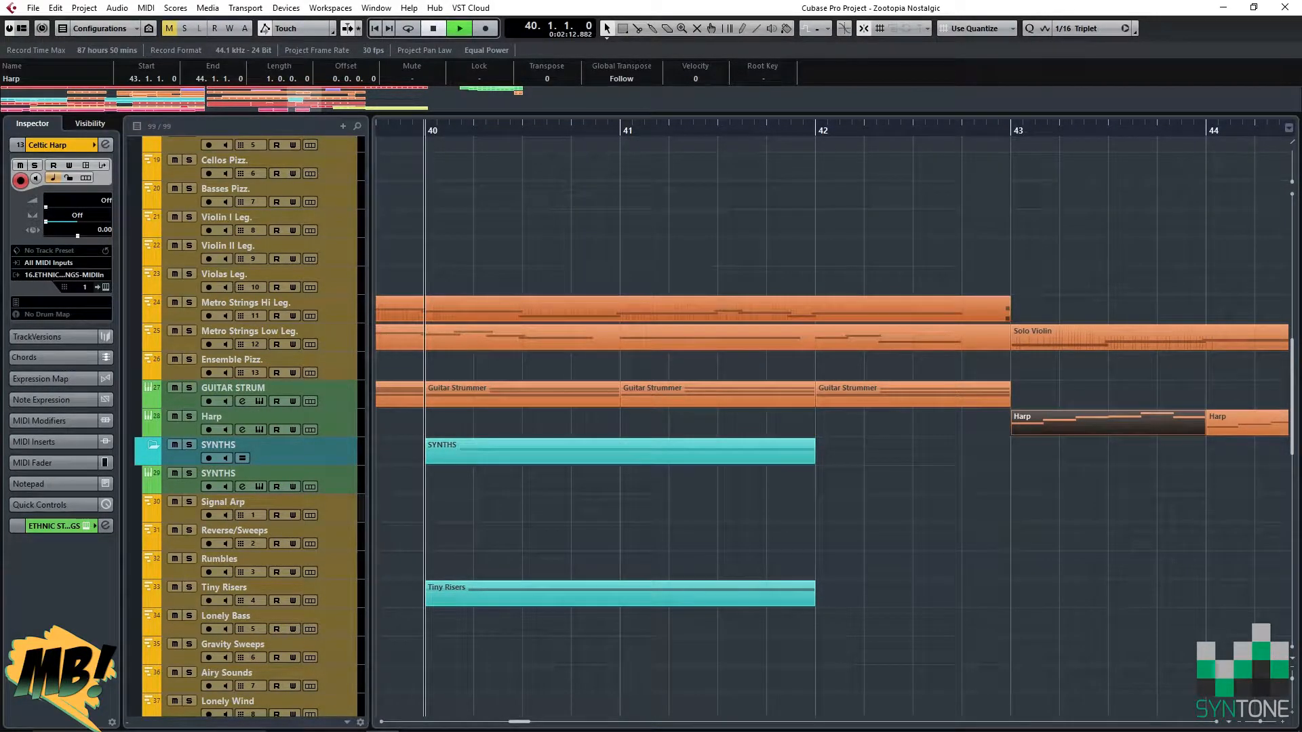
{"action": "scroll", "coordinate": [833, 418], "scroll_direction": "up", "scroll_amount": 6}
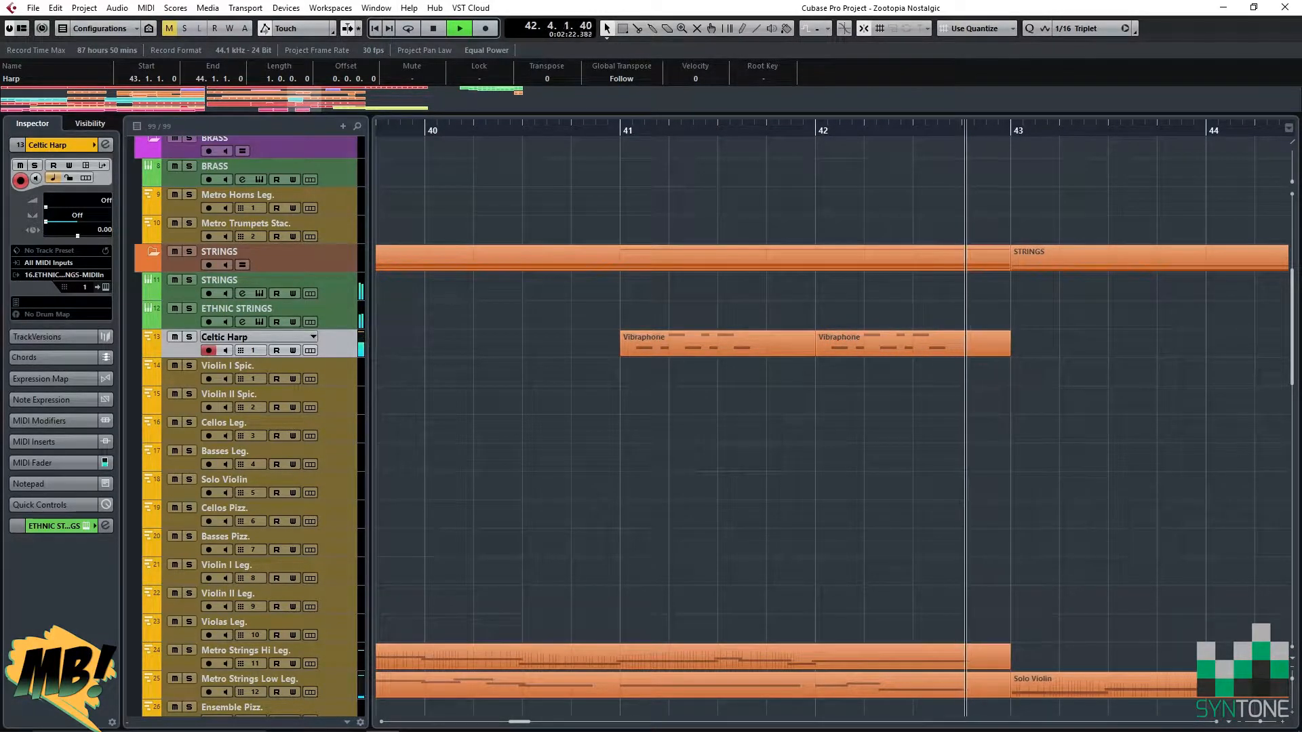
{"action": "key", "text": "space"}
Transpose all notes of both Celtic Harp clips down one octave in the Key Editor.
{"action": "left_click_drag", "start_coordinate": [872, 387], "coordinate": [780, 345]}
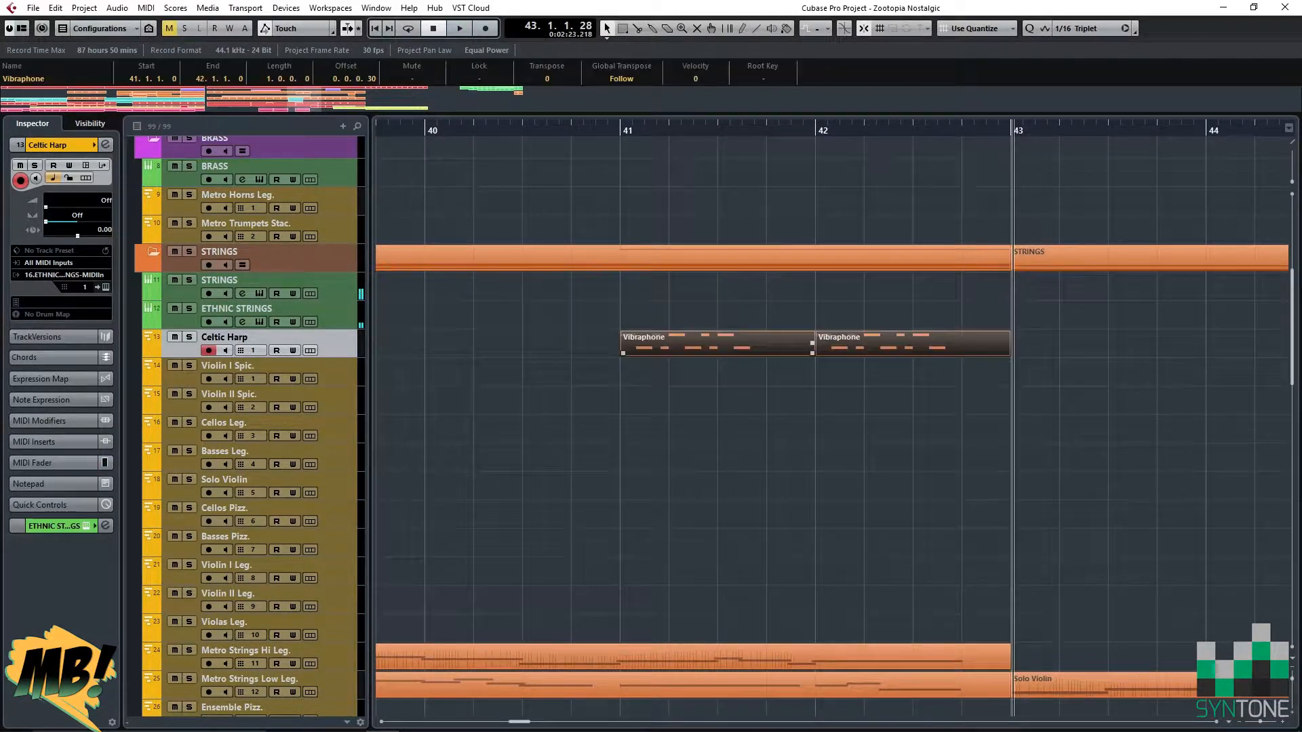
{"action": "key", "text": "Return"}
{"action": "left_click_drag", "start_coordinate": [903, 151], "coordinate": [153, 298]}
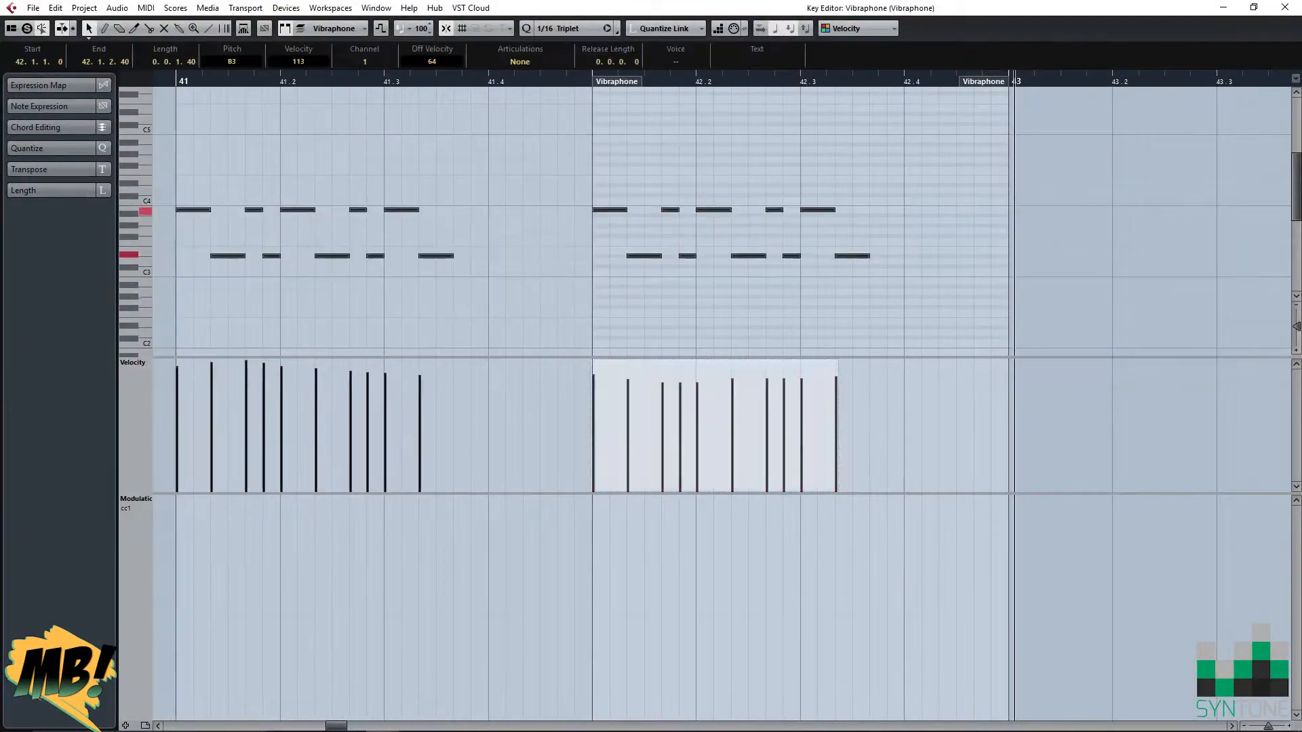
{"action": "key", "text": "shift+Down"}
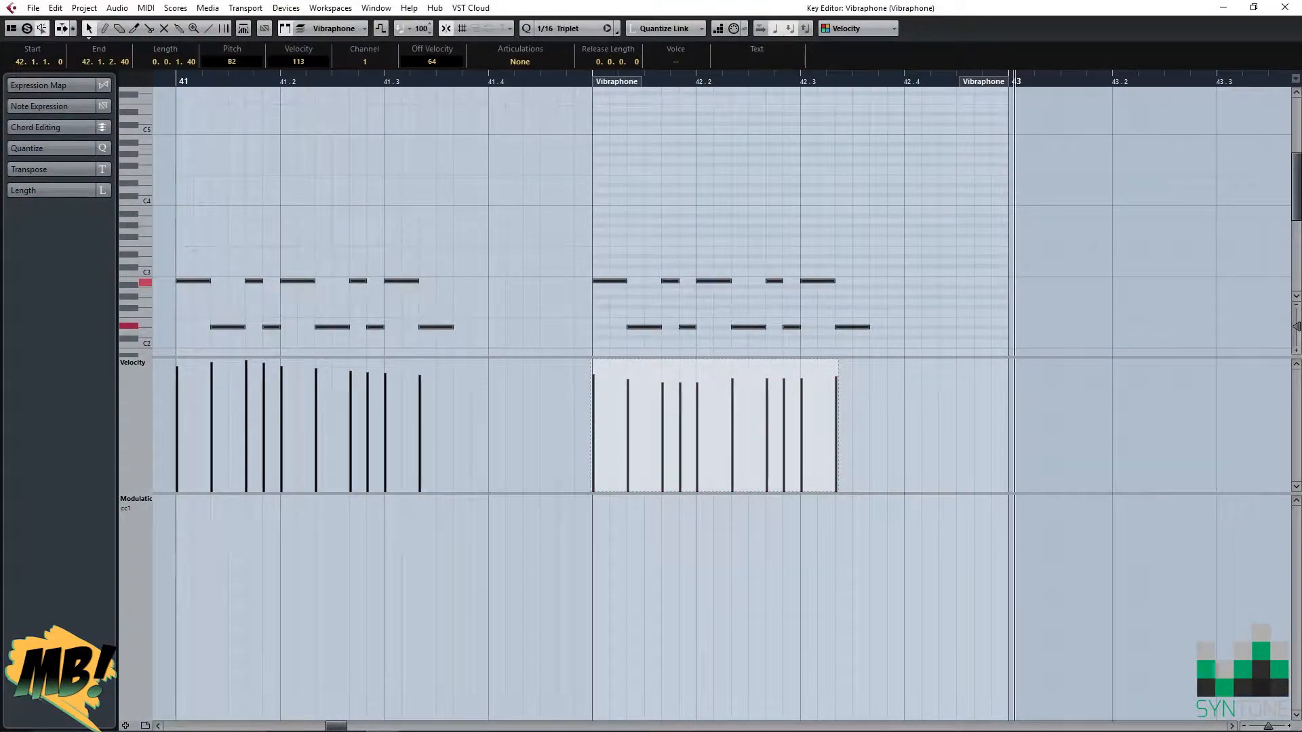
{"action": "key", "text": "Return"}
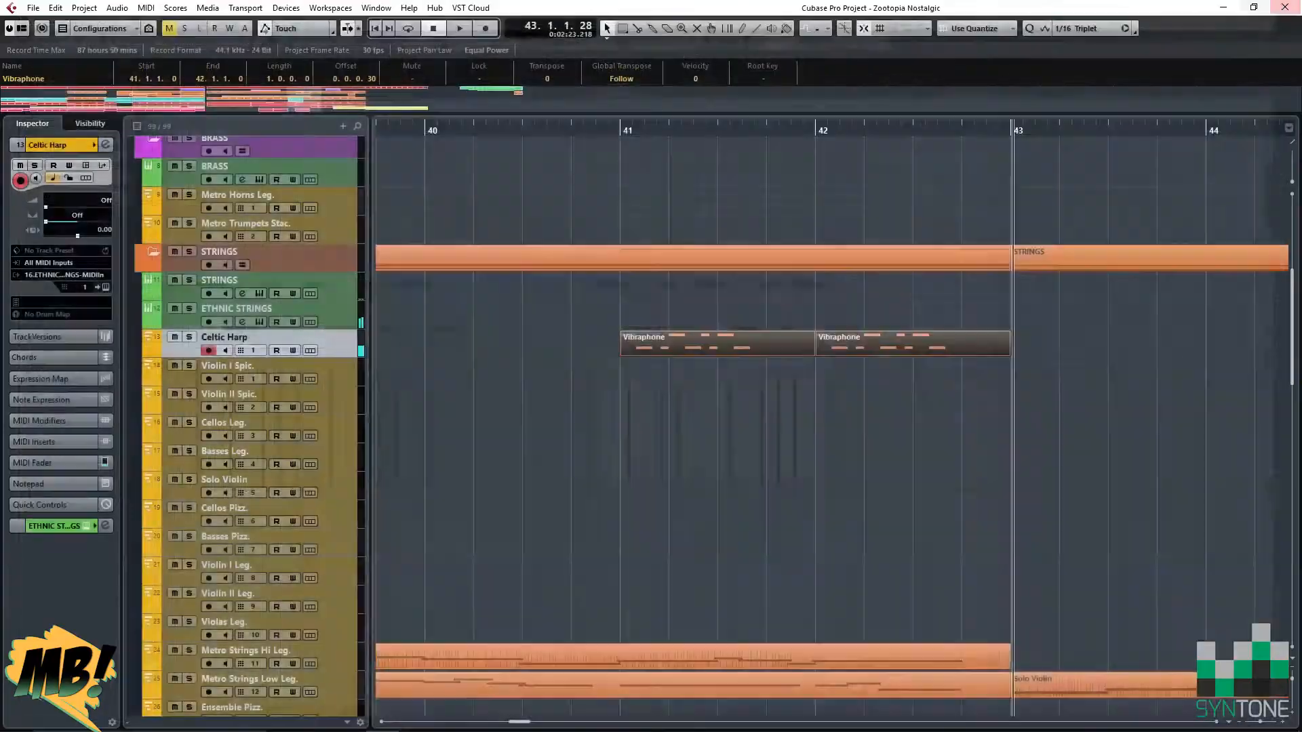
Play the lowered Celtic Harp part together with the full arrangement.
{"action": "key", "text": "KP_1"}
{"action": "key", "text": "space"}
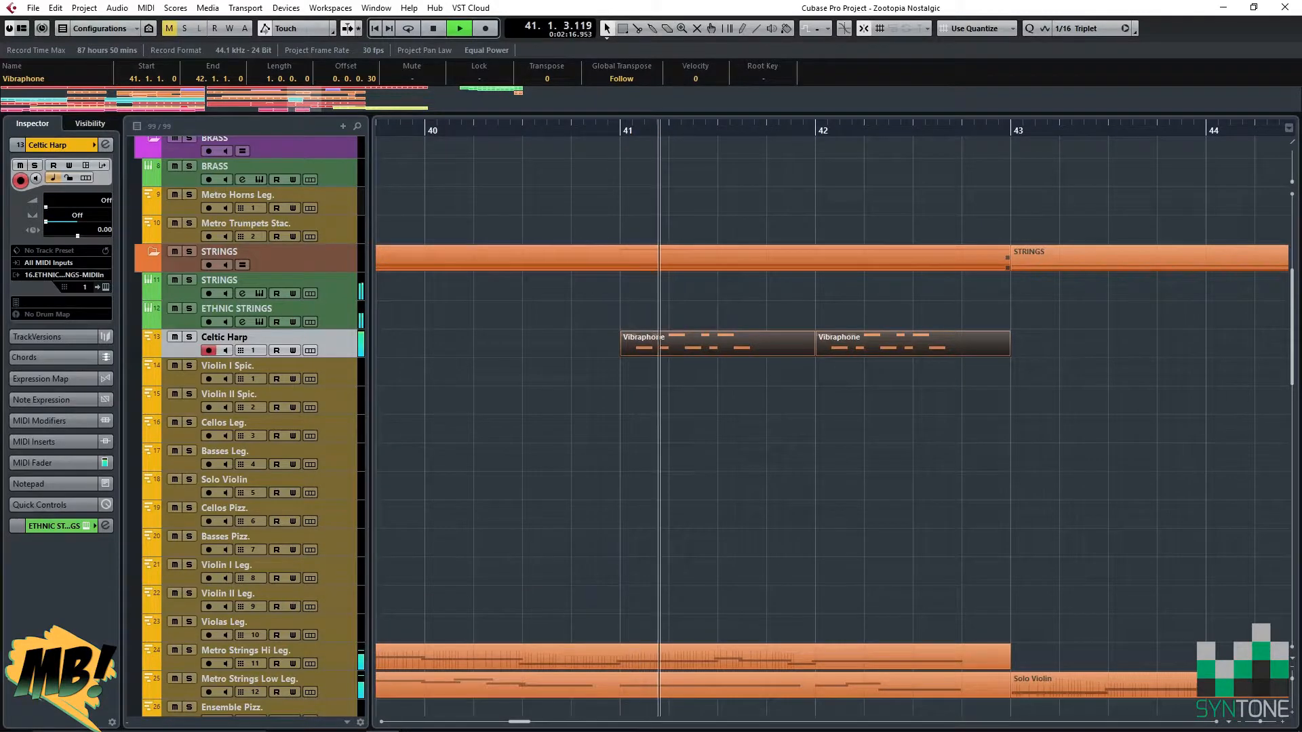
{"action": "key", "text": "space"}
Reopen both Celtic Harp clips in the Key Editor and move all their notes back up one octave.
{"action": "left_click_drag", "start_coordinate": [720, 324], "coordinate": [905, 401]}
{"action": "key", "text": "Return"}
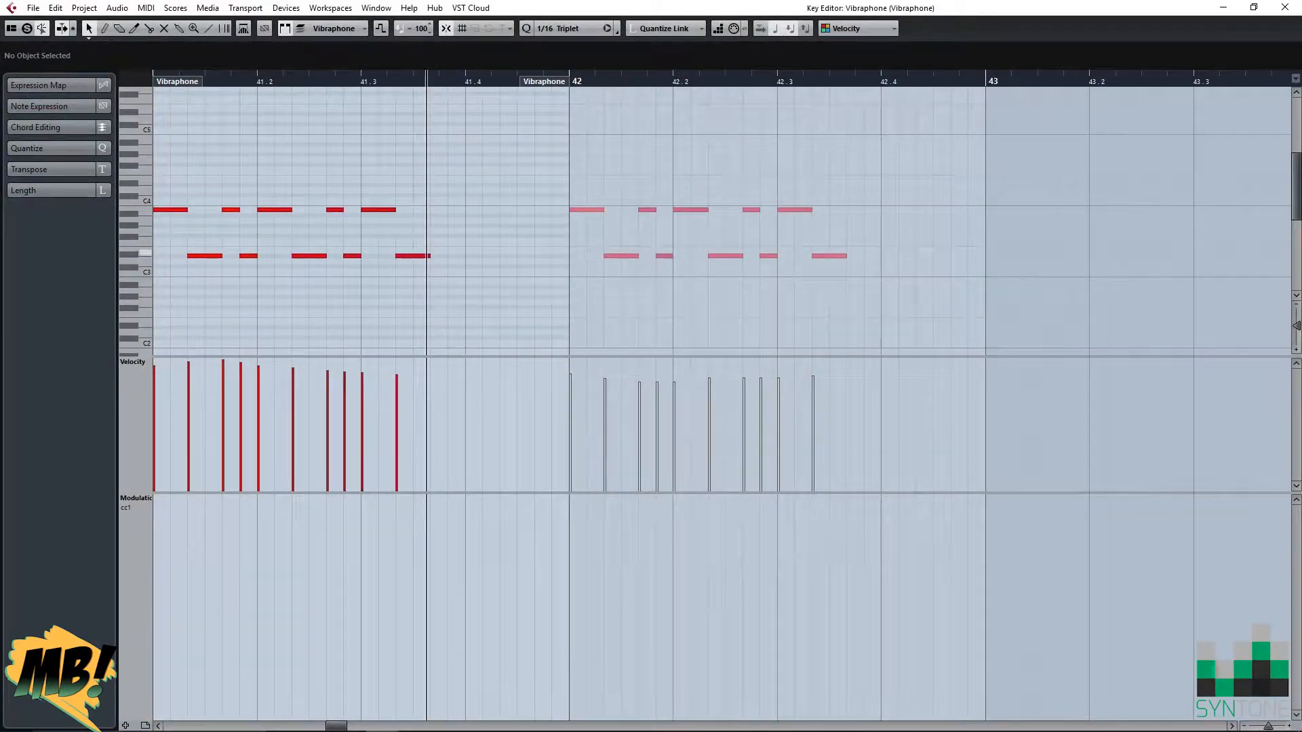
Open the Metro Strings Low Leg. clip in the Key Editor and place the playhead at the start of bar 41.
{"action": "key", "text": "Escape"}
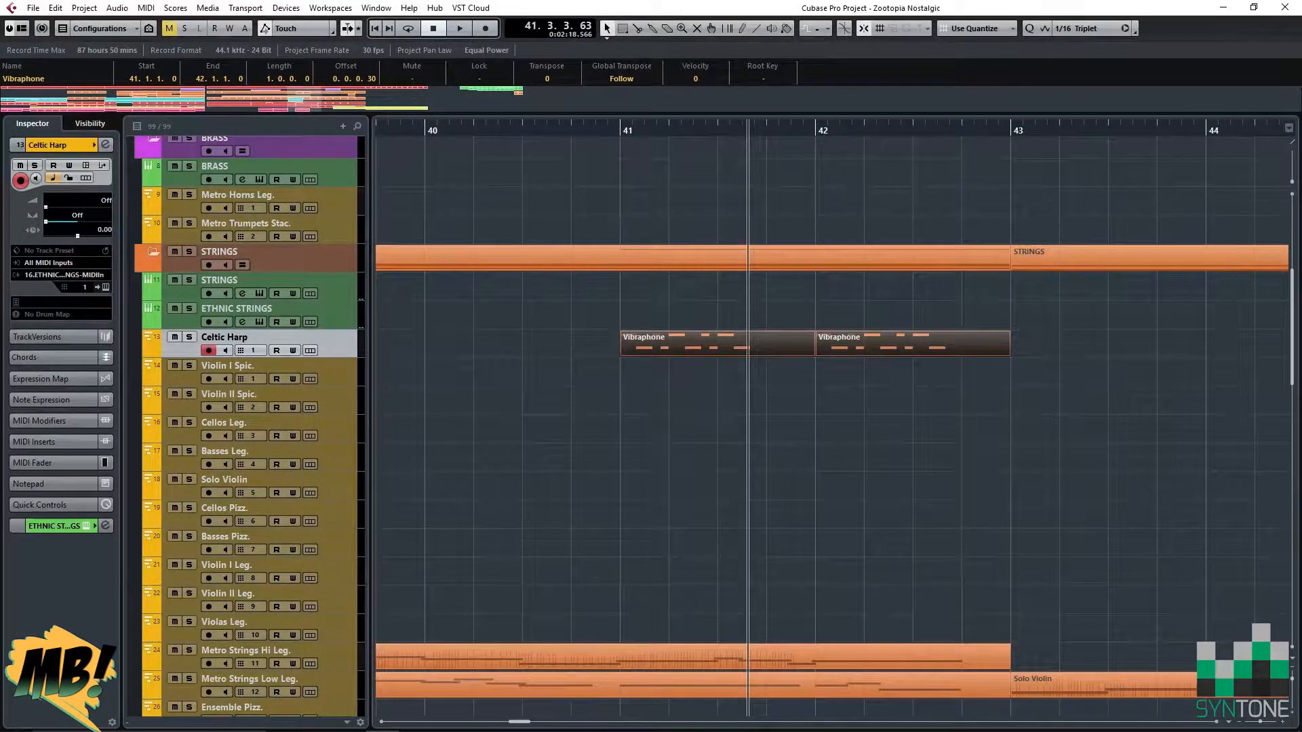
{"action": "scroll", "coordinate": [831, 420], "scroll_direction": "down", "scroll_amount": 10}
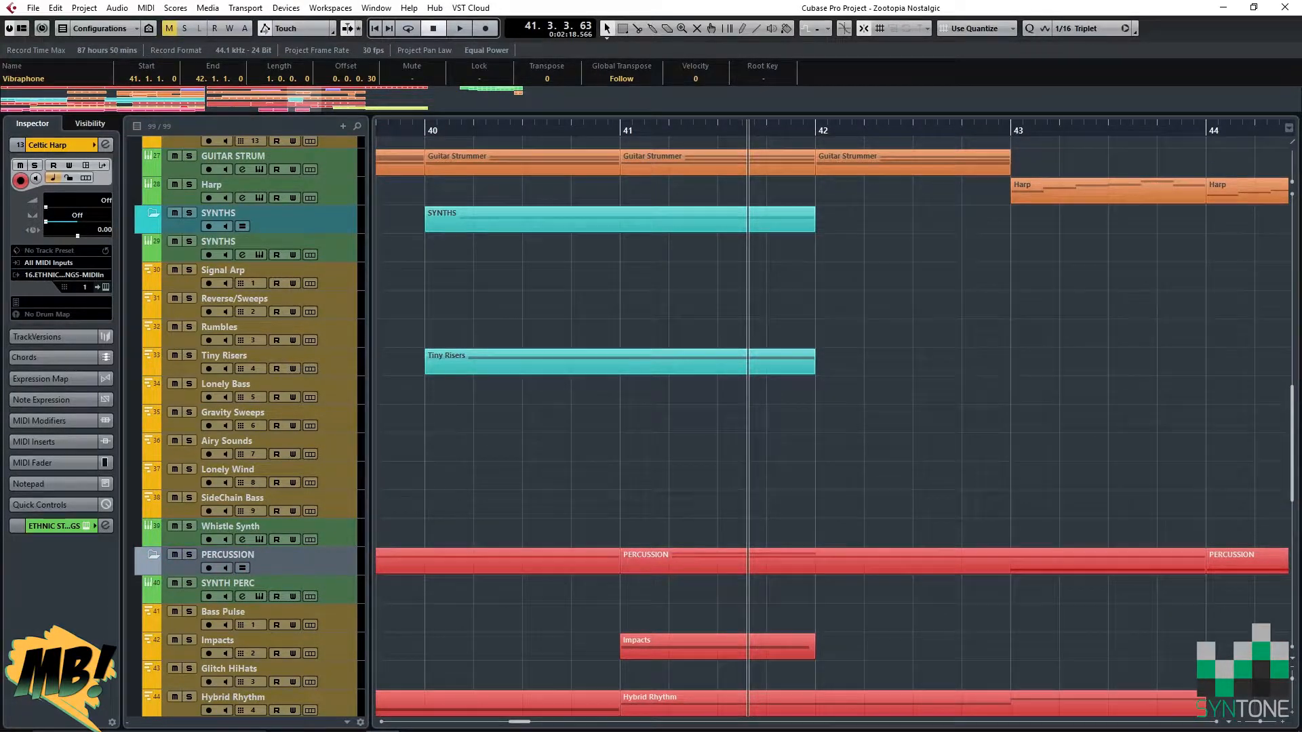
{"action": "scroll", "coordinate": [746, 420], "scroll_direction": "down", "scroll_amount": 4}
{"action": "scroll", "coordinate": [746, 421], "scroll_direction": "up", "scroll_amount": 20}
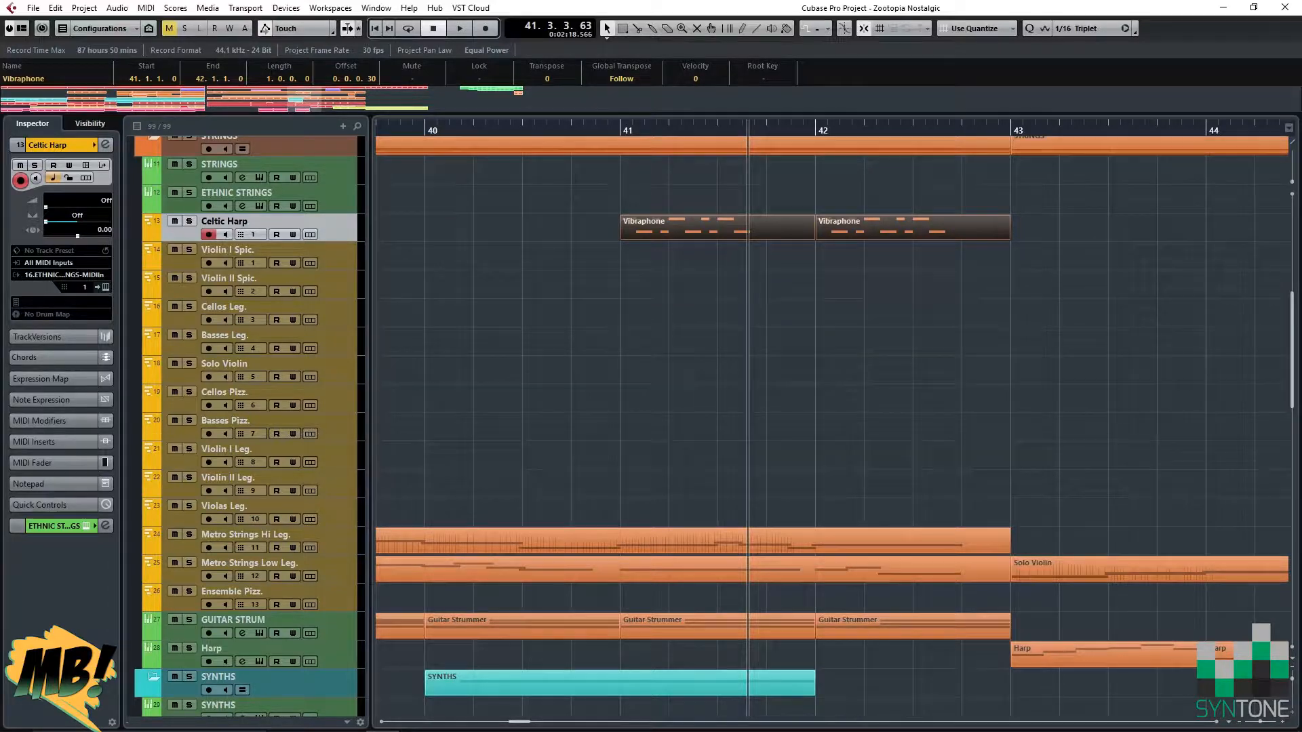
{"action": "scroll", "coordinate": [834, 420], "scroll_direction": "down", "scroll_amount": 5}
{"action": "scroll", "coordinate": [834, 421], "scroll_direction": "up", "scroll_amount": 5}
{"action": "double_click", "coordinate": [693, 570]}
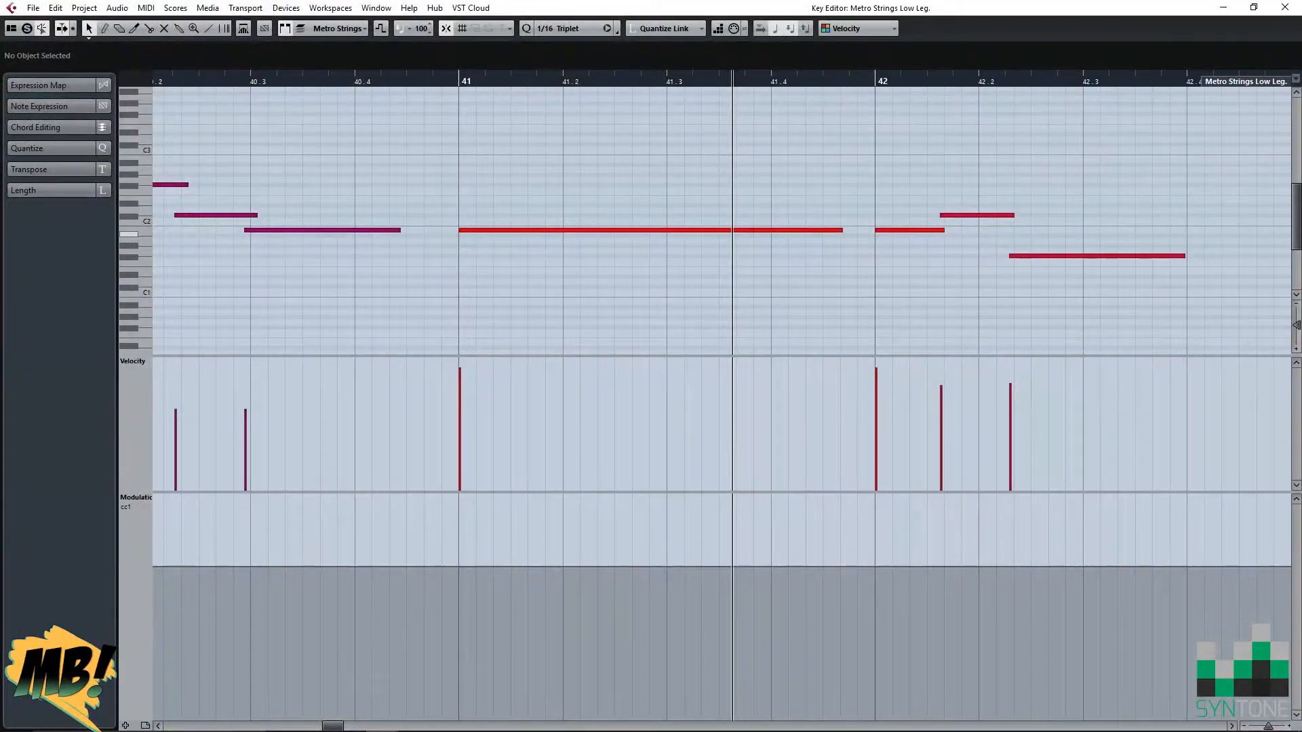
{"action": "scroll", "coordinate": [721, 220], "scroll_direction": "right", "scroll_amount": 2}
{"action": "left_click", "coordinate": [567, 80]}
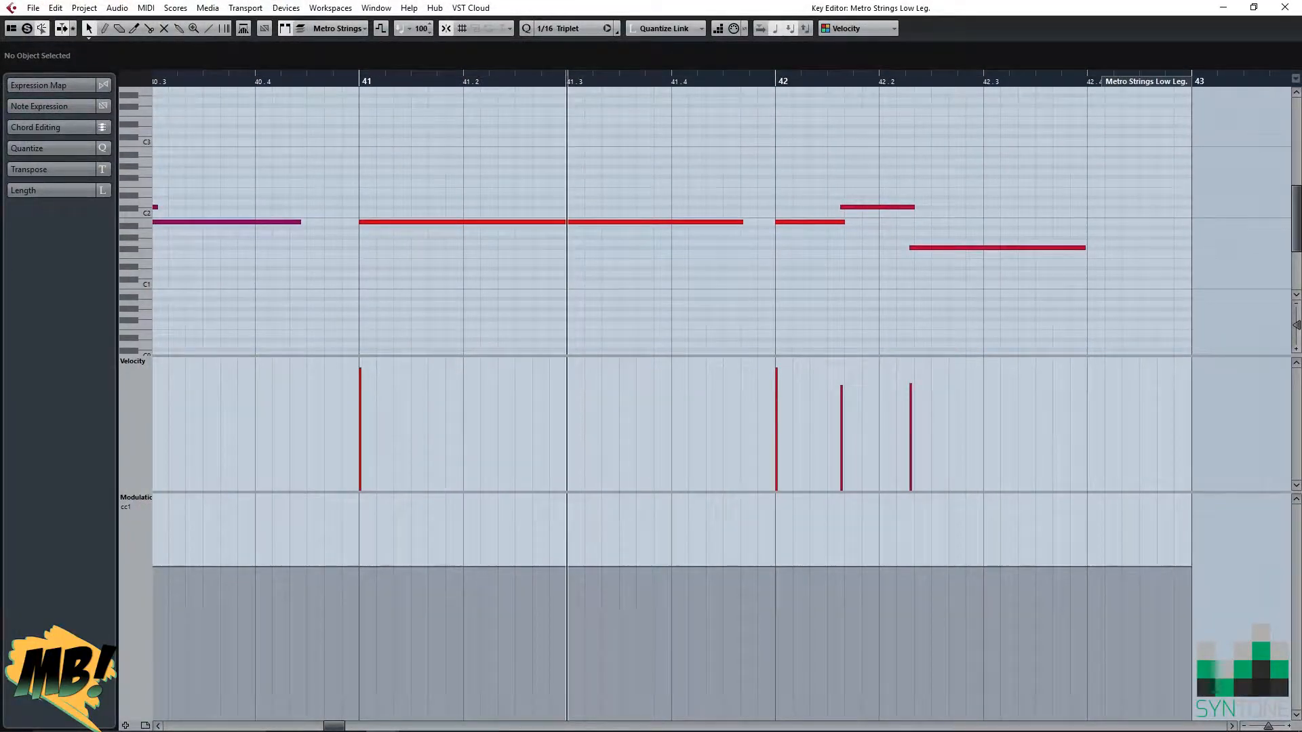
{"action": "left_click", "coordinate": [359, 80]}
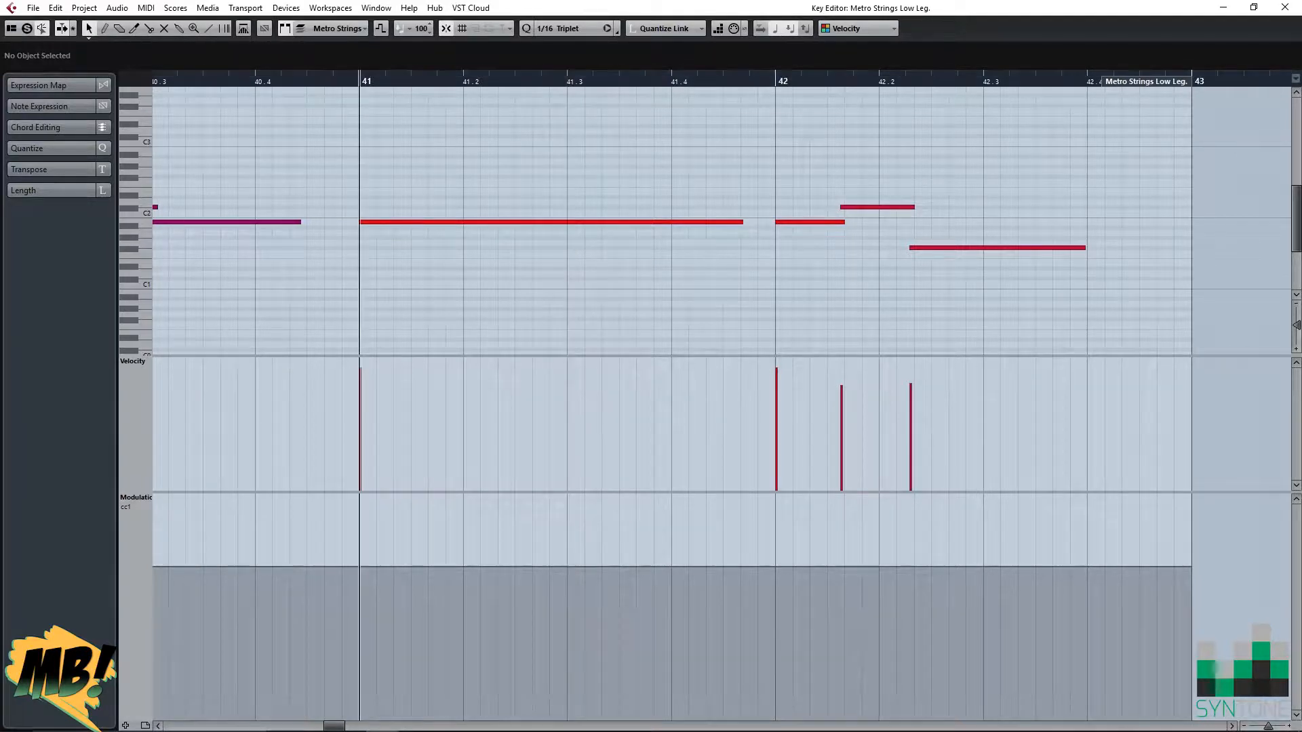
Show the Pitchbend controller lane and draw a descending bend curve from bar 41 to about halfway between 41.3 and 41.4.
{"action": "left_click", "coordinate": [135, 498]}
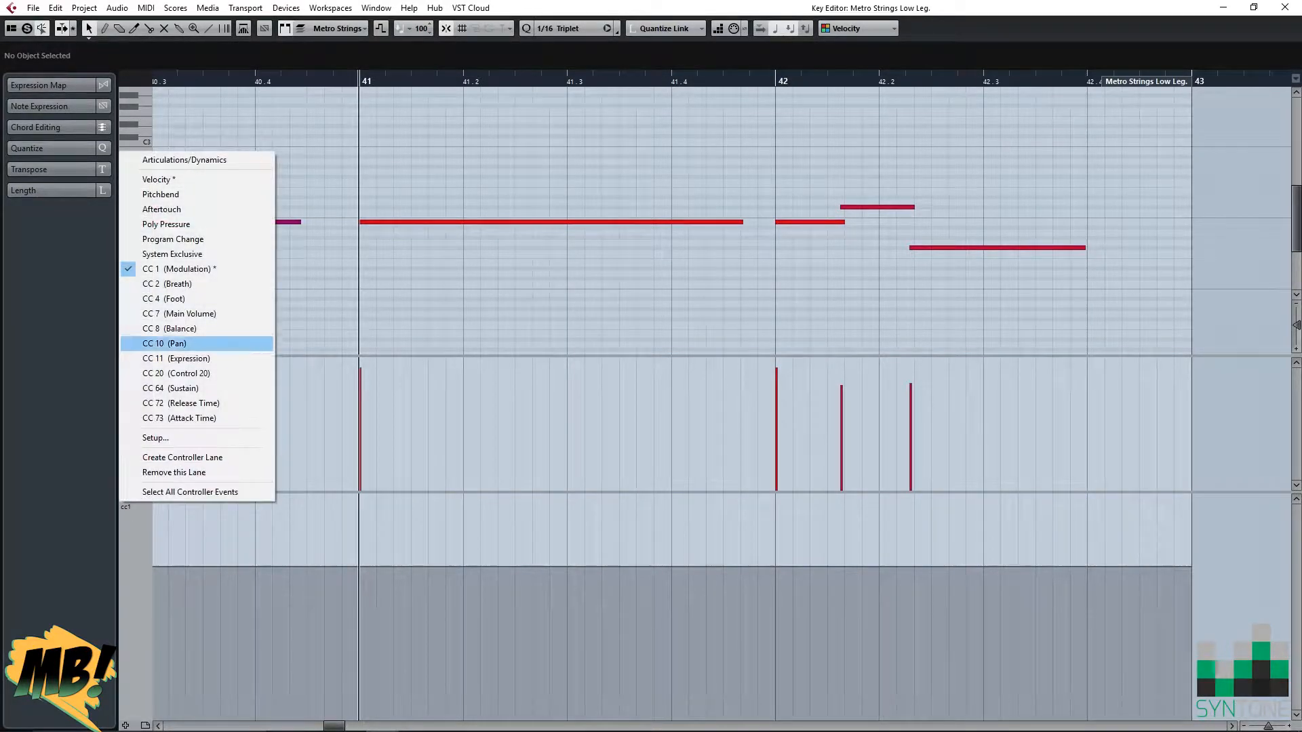
{"action": "left_click", "coordinate": [160, 195]}
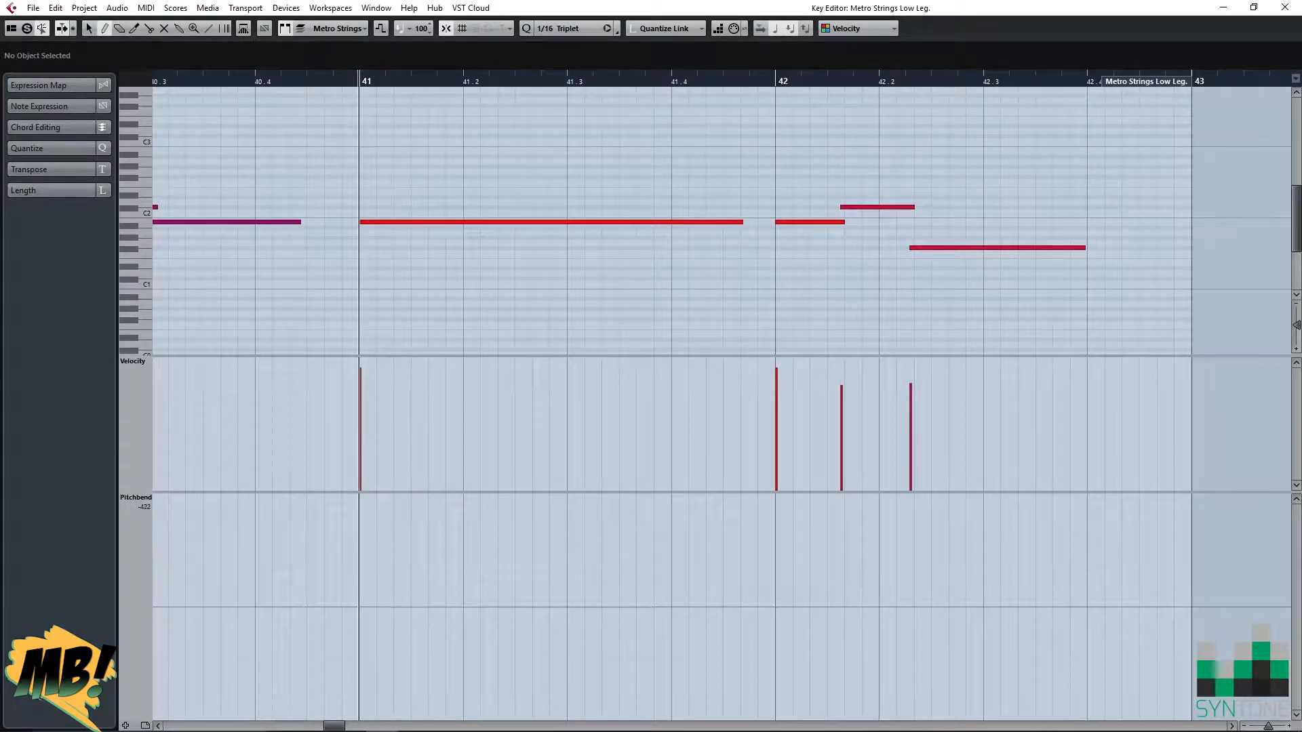
{"action": "mouse_move", "coordinate": [359, 606]}
{"action": "left_mouse_down"}
{"action": "mouse_move", "coordinate": [515, 634]}
{"action": "mouse_move", "coordinate": [620, 686]}
{"action": "left_mouse_up"}
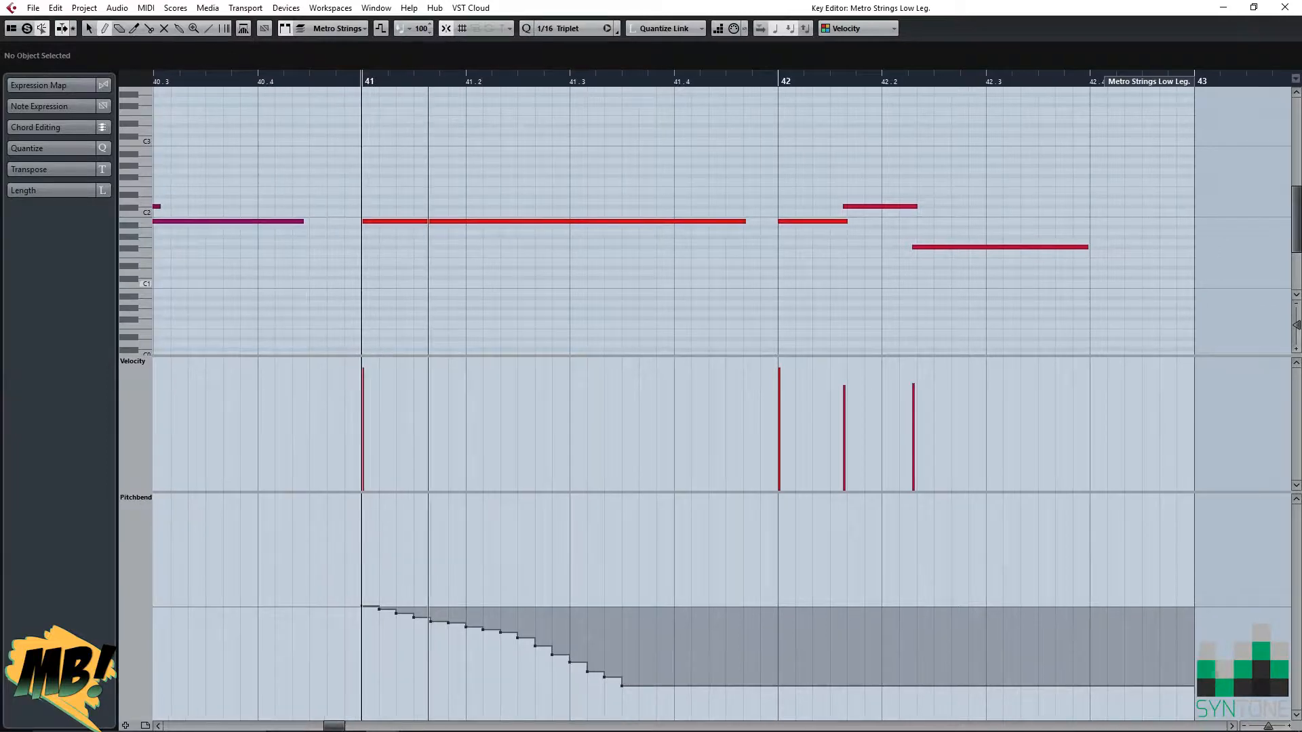
{"action": "left_click_drag", "start_coordinate": [437, 284], "coordinate": [627, 267]}
Solo the Metro Strings Low Leg. track and play its pitch bend from bar 40.
{"action": "left_click", "coordinate": [1285, 7]}
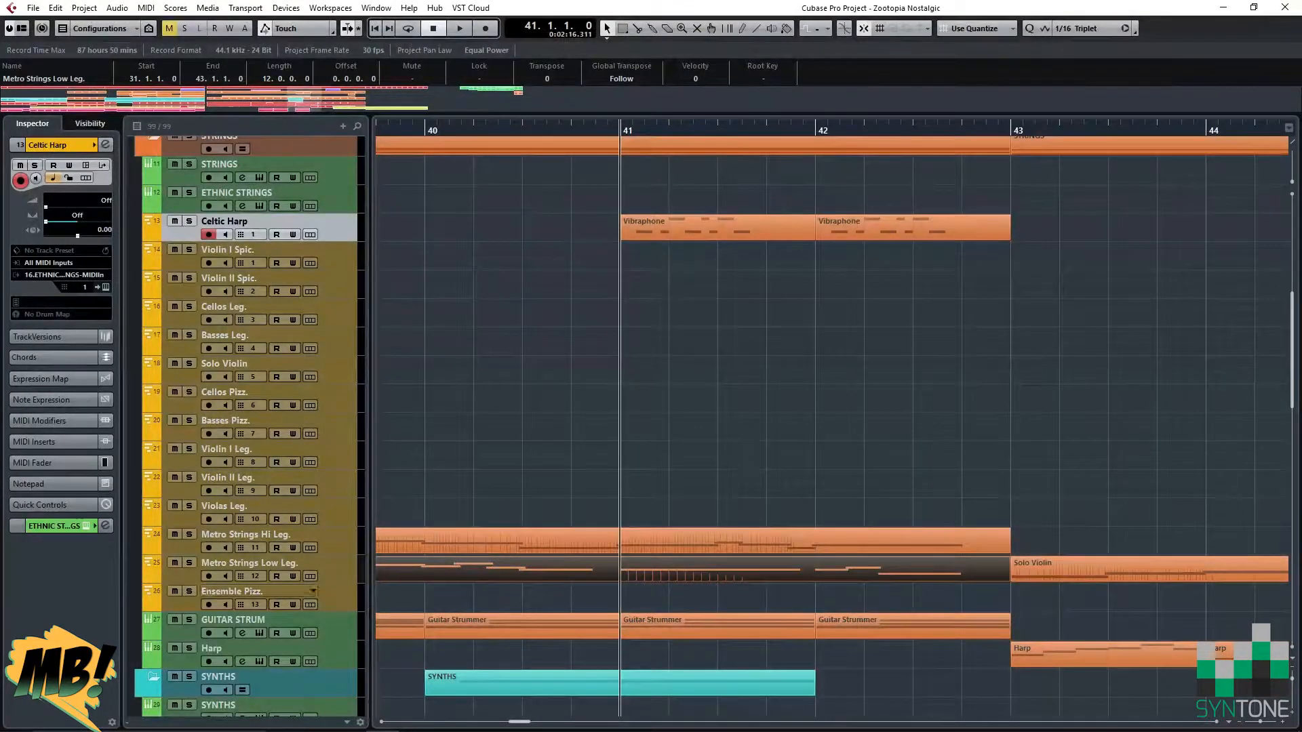
{"action": "left_click", "coordinate": [189, 563]}
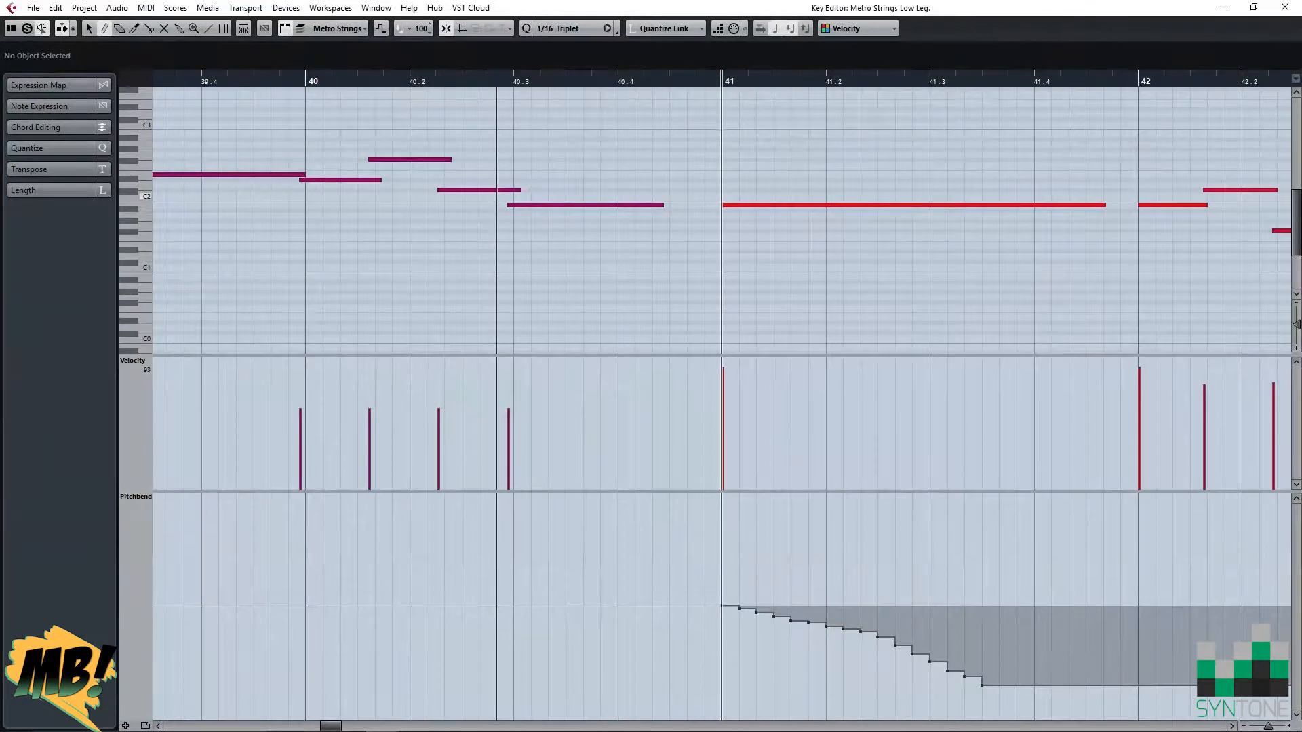
{"action": "key", "text": "space"}
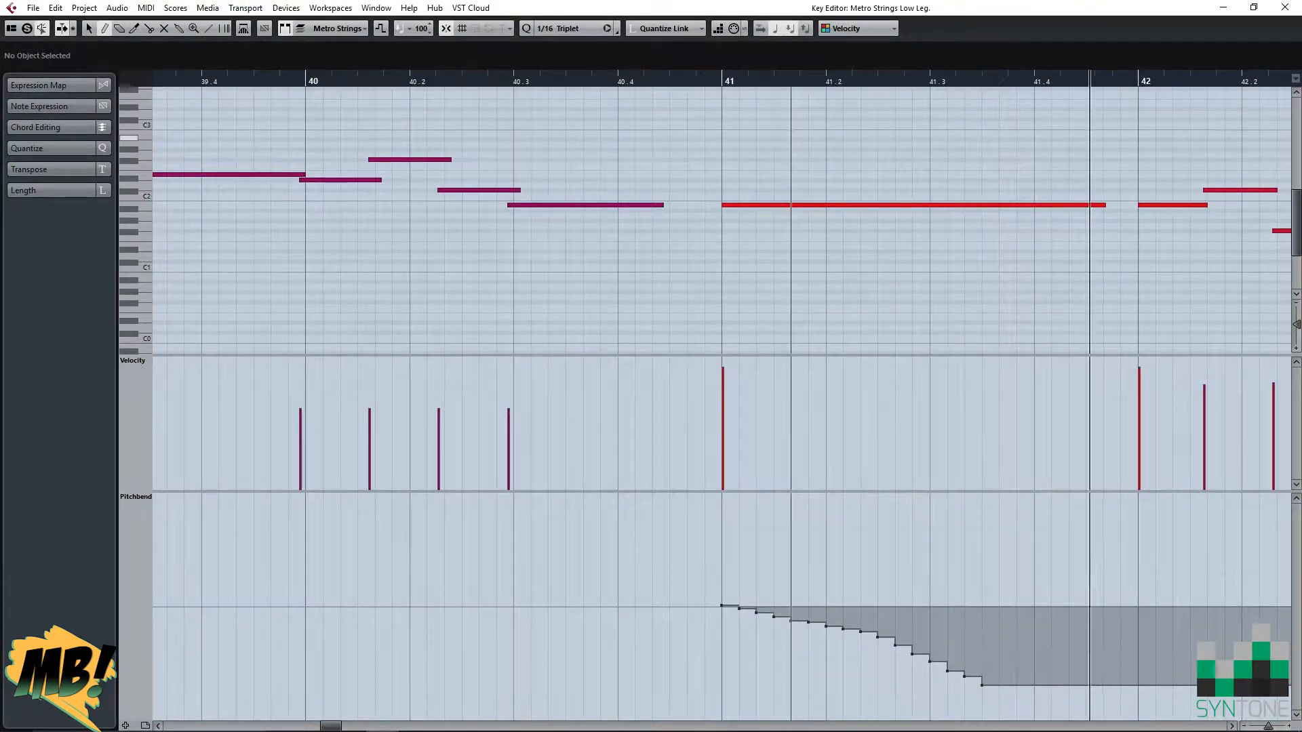
Delete all pitch bend events in bar 41 of the Metro Strings Low Leg. clip and close its editor.
{"action": "key", "text": "1"}
{"action": "left_click_drag", "start_coordinate": [830, 706], "coordinate": [505, 577]}
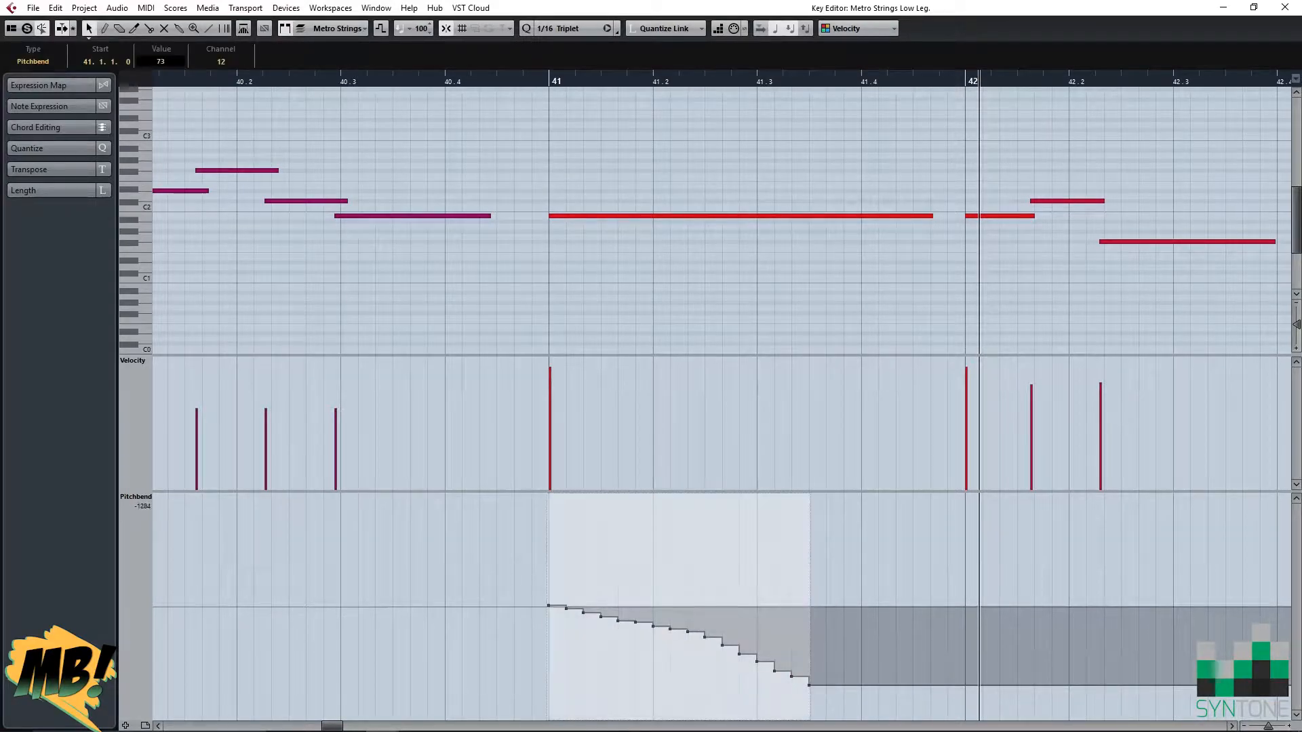
{"action": "key", "text": "Delete"}
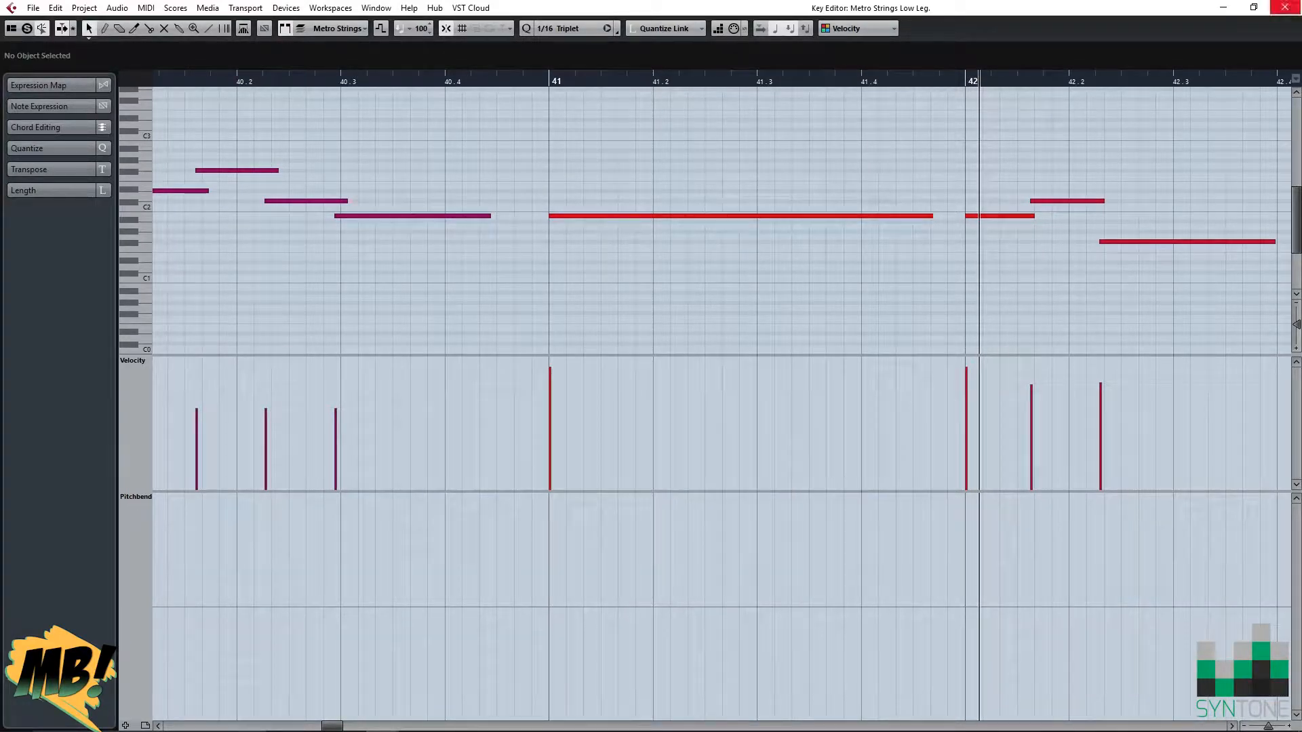
{"action": "left_click", "coordinate": [1285, 7]}
{"action": "key", "text": "Return"}
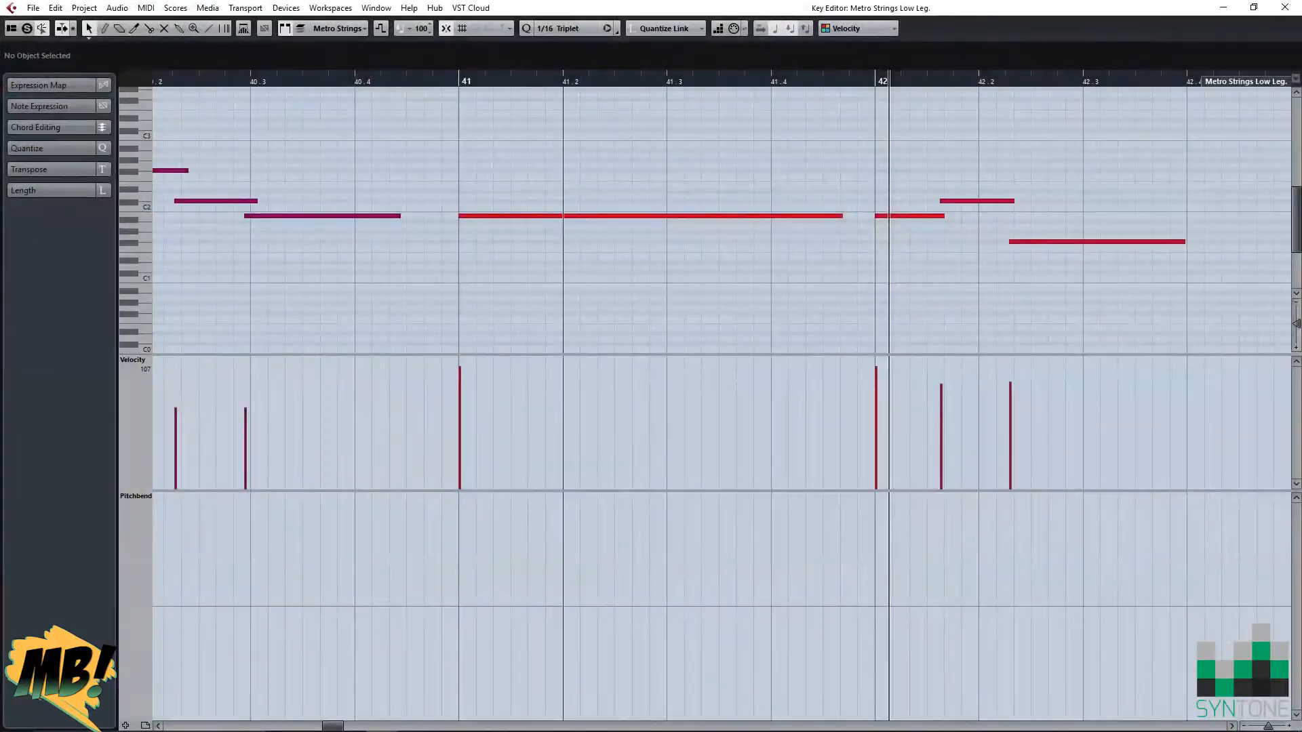
{"action": "left_click", "coordinate": [1285, 8]}
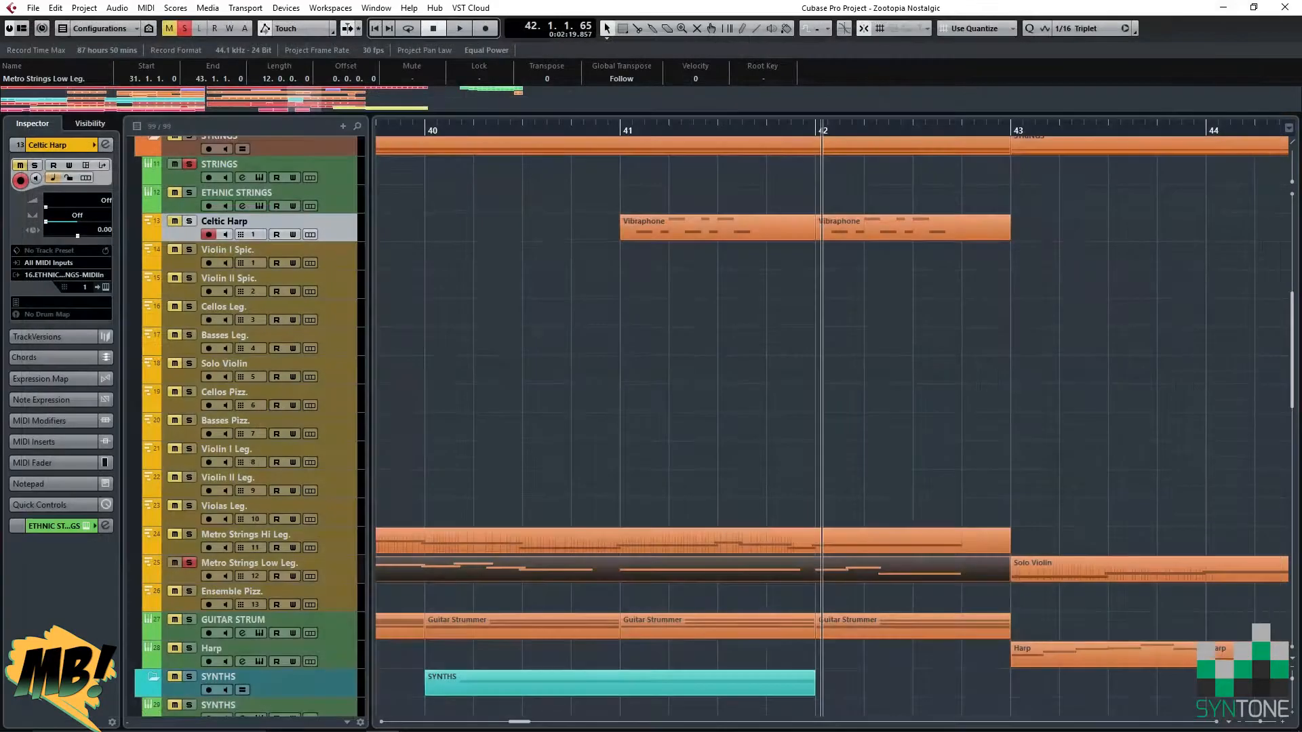
Reopen the Metro Strings Low Leg. clip in the Key Editor and split the long bar 41 note at 41.2.1.0.
{"action": "scroll", "coordinate": [831, 427], "scroll_direction": "down", "scroll_amount": 1}
{"action": "scroll", "coordinate": [832, 427], "scroll_direction": "right", "scroll_amount": 2}
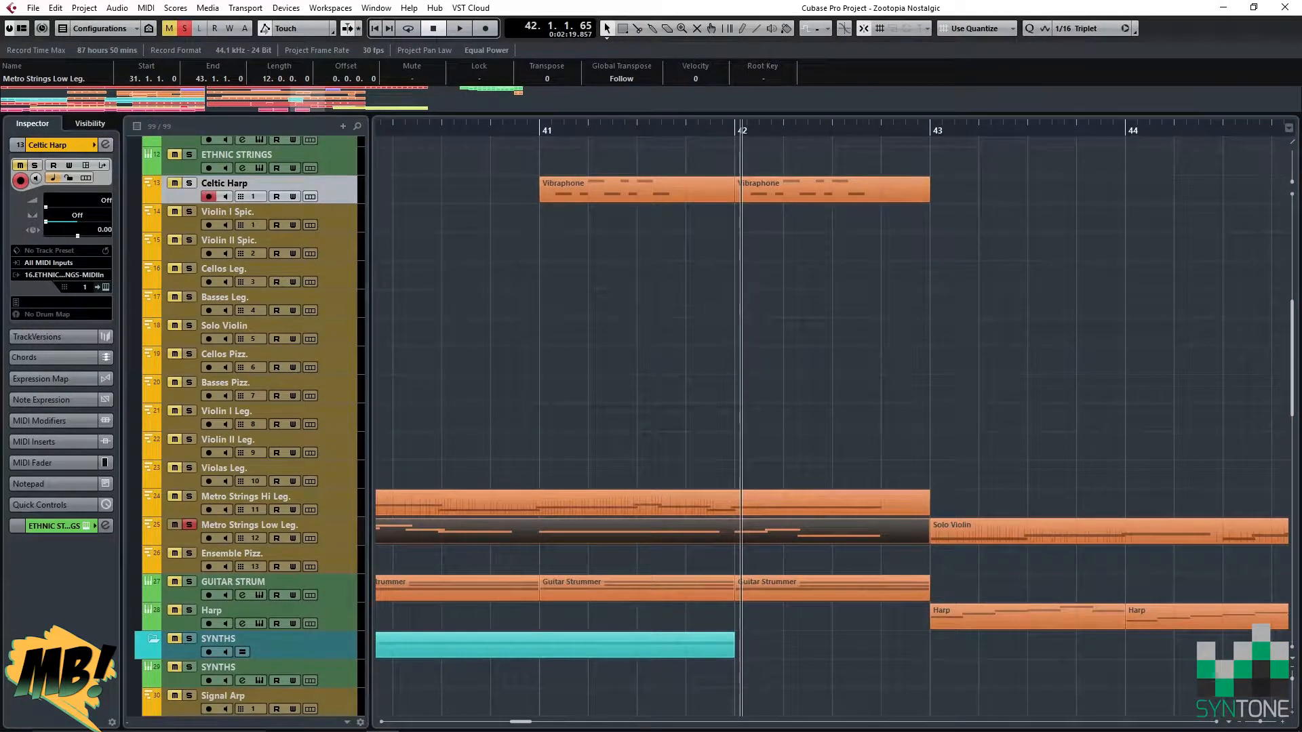
{"action": "scroll", "coordinate": [831, 427], "scroll_direction": "left", "scroll_amount": 1}
{"action": "scroll", "coordinate": [832, 427], "scroll_direction": "down", "scroll_amount": 1}
{"action": "key", "text": "Return"}
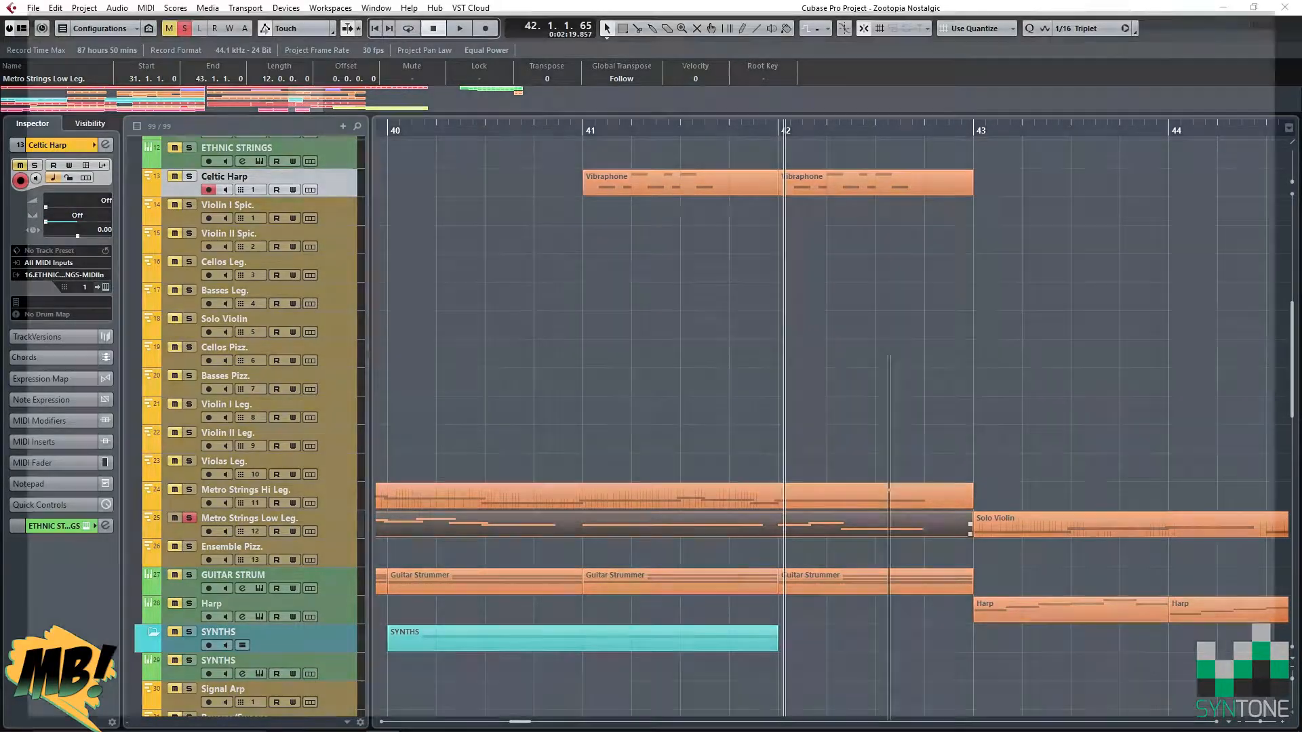
{"action": "key", "text": "3"}
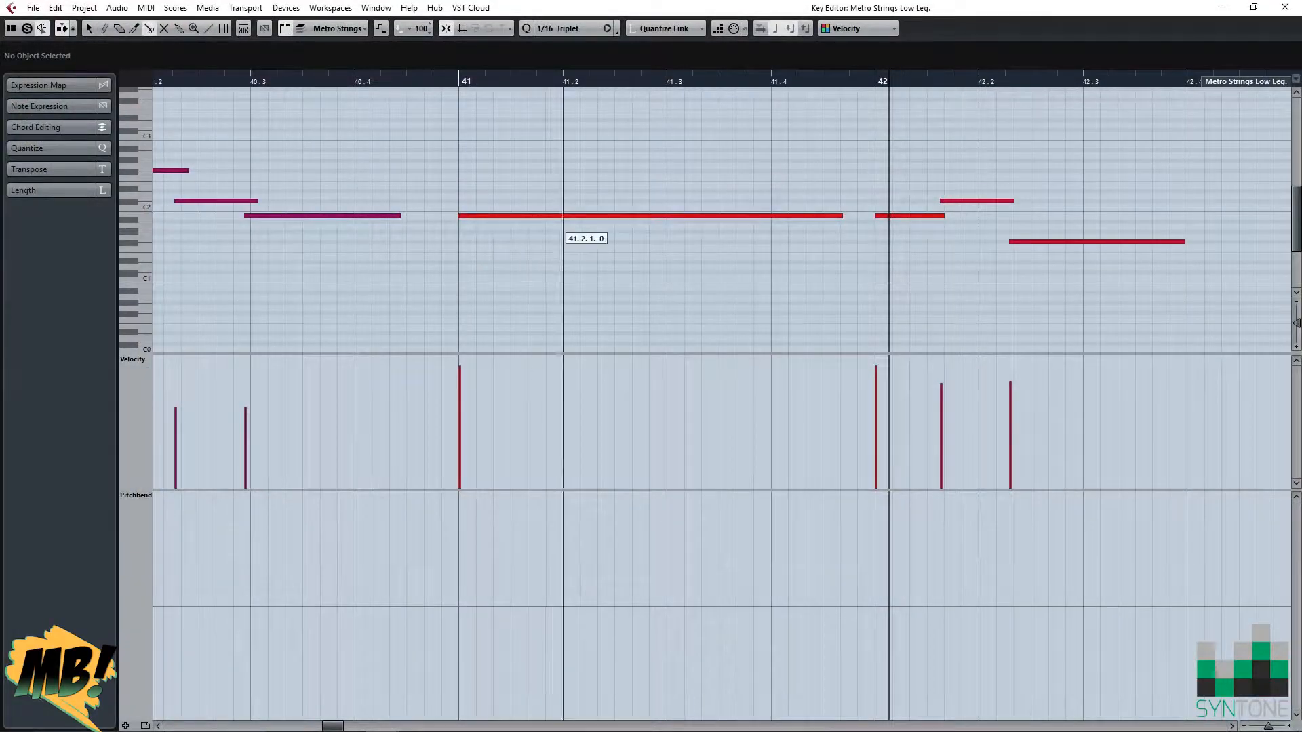
{"action": "left_click", "coordinate": [563, 216]}
Lower the second part of the split note to D#1 and extend its start back to 41.1.4.40, overlapping the first part.
{"action": "key", "text": "1"}
{"action": "left_click", "coordinate": [610, 216]}
{"action": "key", "text": "Down"}
{"action": "key", "text": "Down"}
{"action": "key", "text": "Down"}
{"action": "key", "text": "Down"}
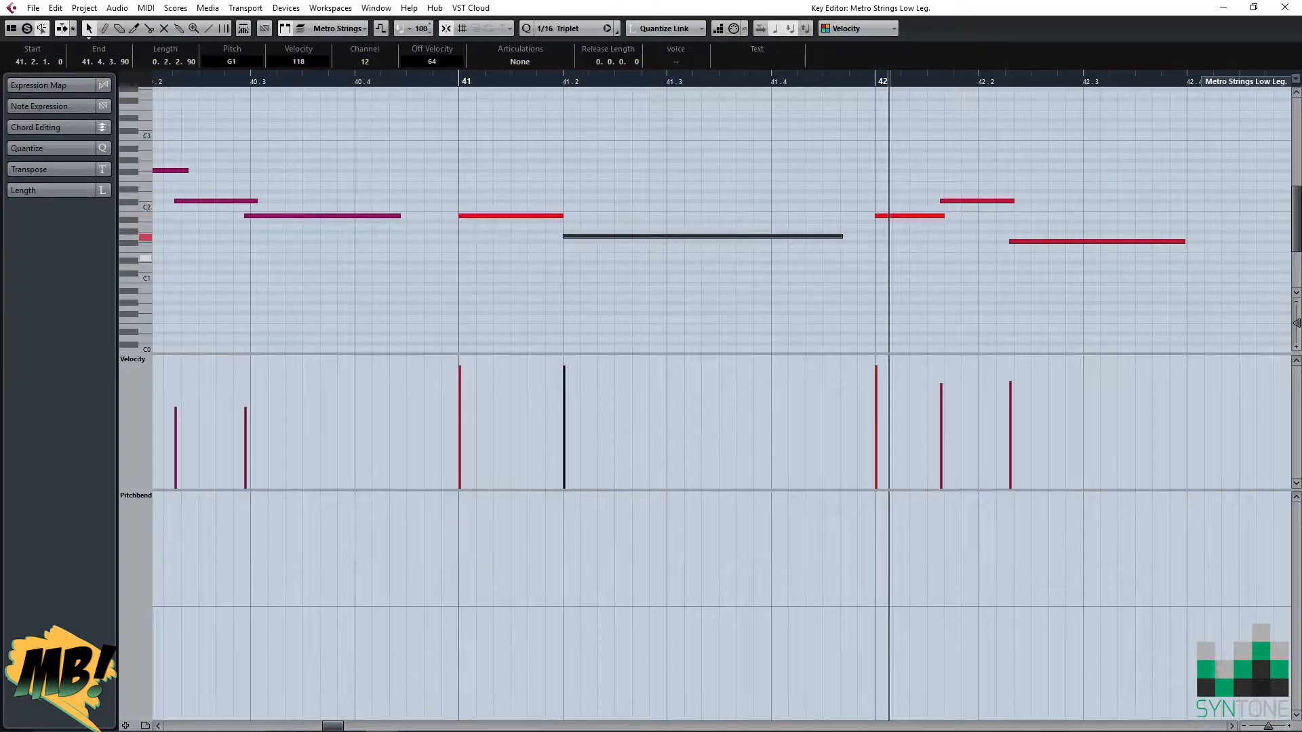
{"action": "key", "text": "Down"}
{"action": "key", "text": "Down"}
{"action": "key", "text": "Down"}
{"action": "key", "text": "Down"}
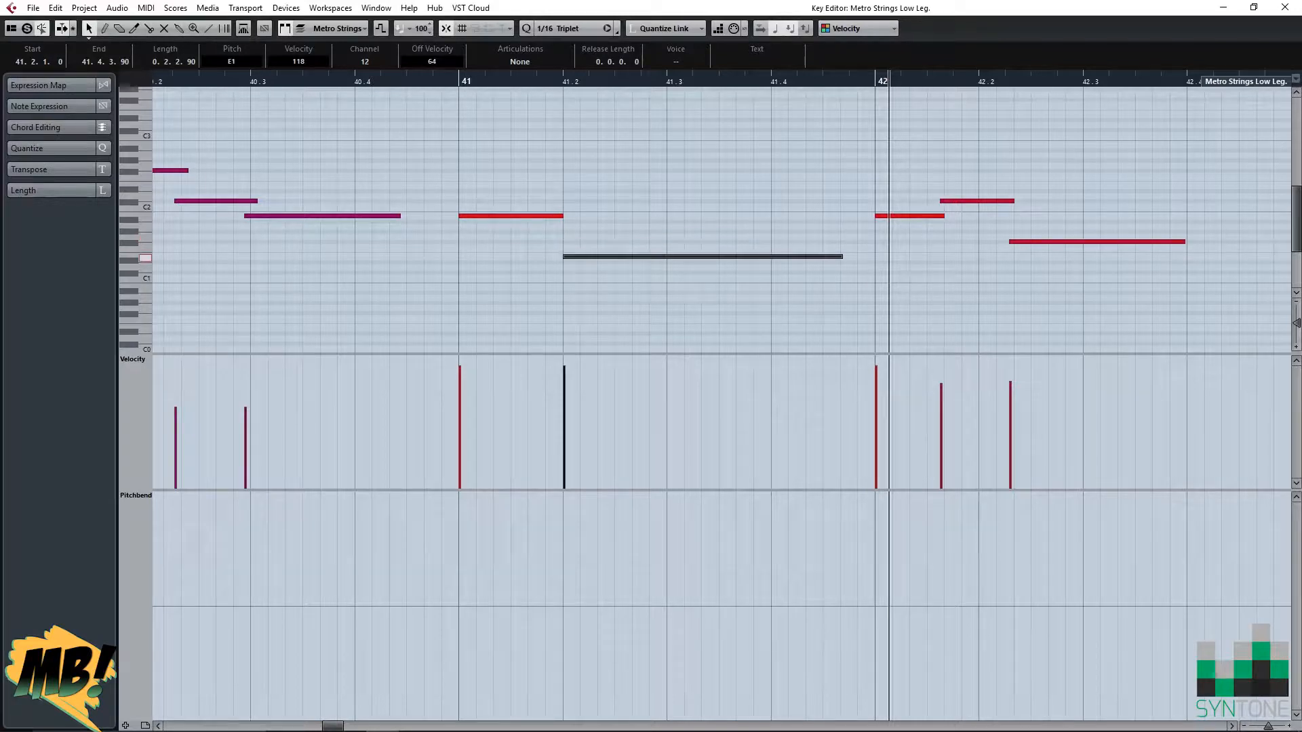
{"action": "left_click_drag", "start_coordinate": [564, 262], "coordinate": [546, 262]}
Play the soloed low strings from just before bar 41 to check the lowered, overlapping note.
{"action": "left_click", "coordinate": [442, 81]}
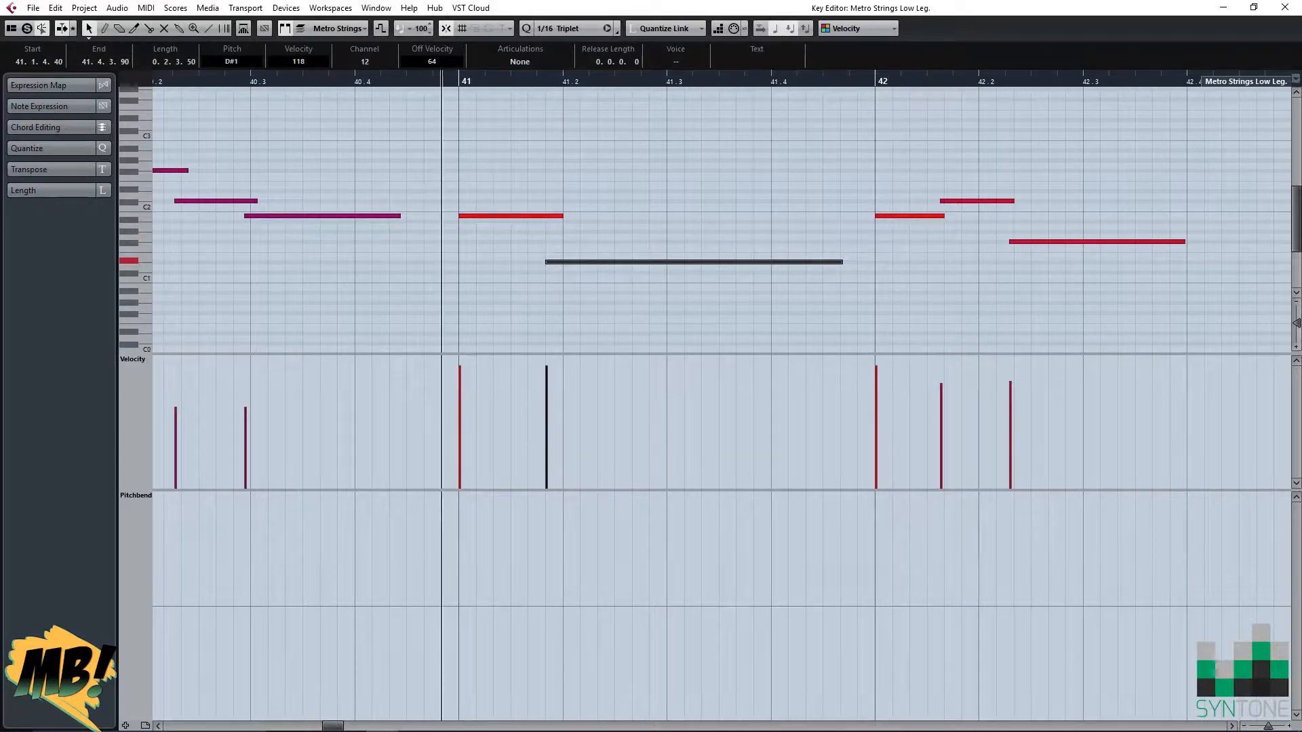
{"action": "key", "text": "space"}
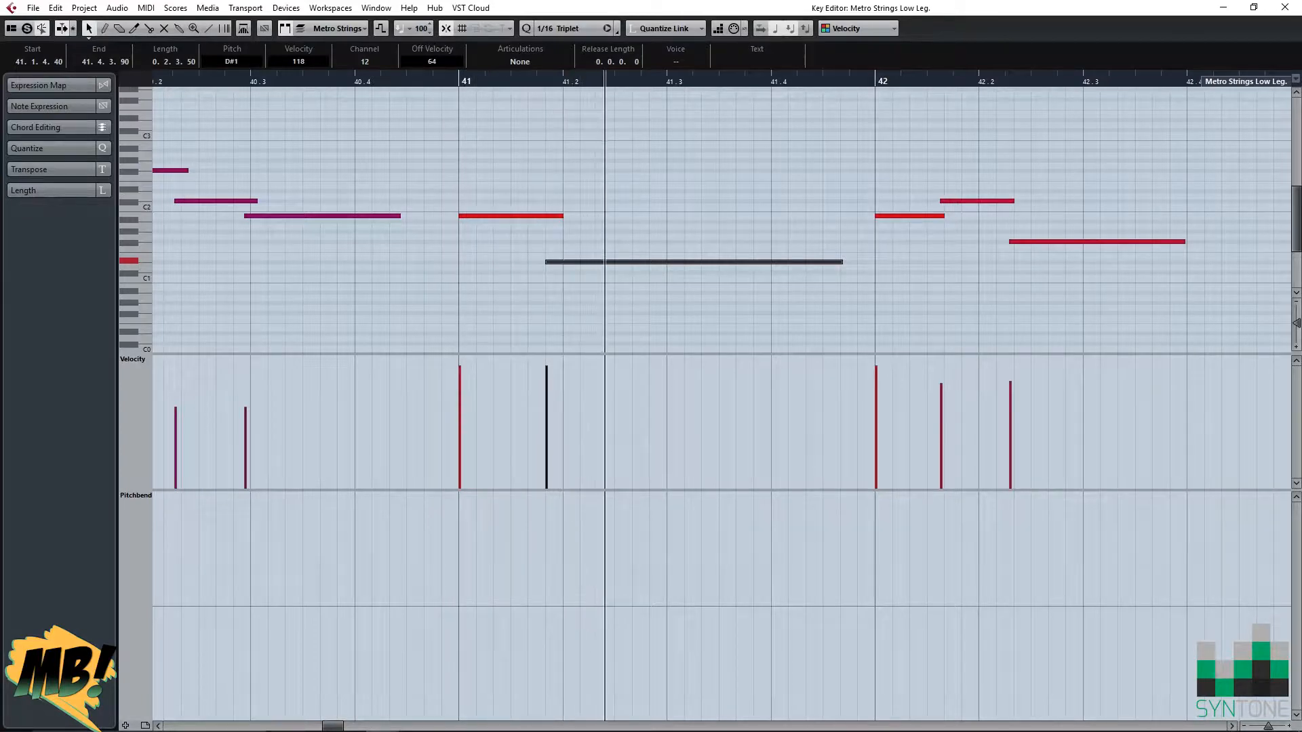
{"action": "key", "text": "space"}
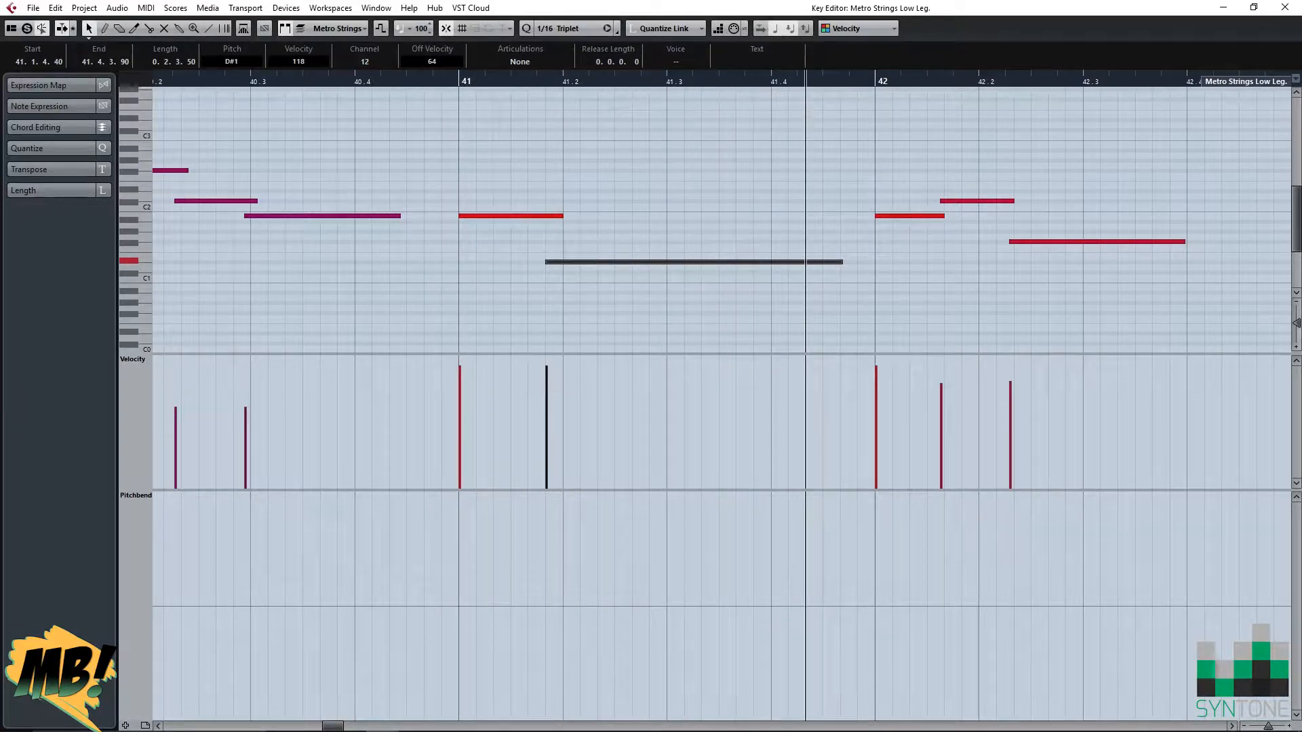
{"action": "key", "text": "space"}
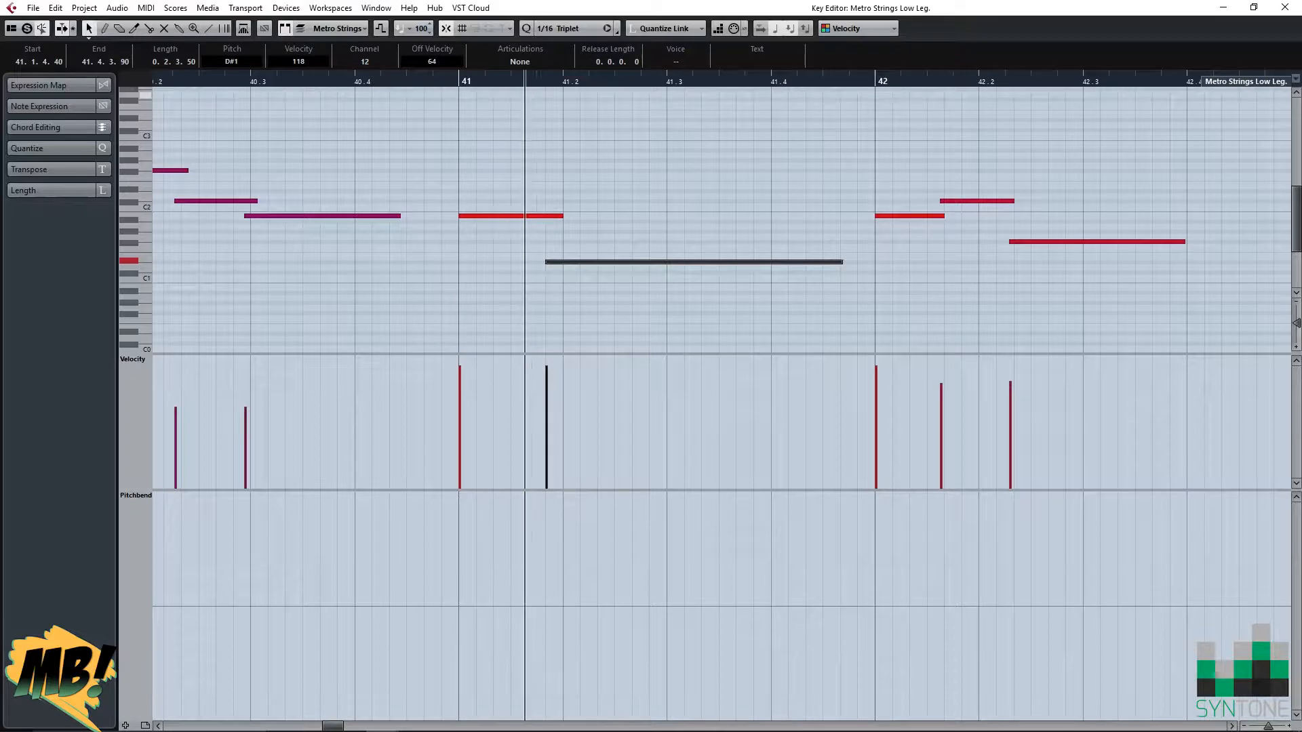
{"action": "key", "text": "space"}
Close the Key Editor, set the playhead to bar 40 and take the strings tracks out of solo.
{"action": "left_click", "coordinate": [1285, 7]}
{"action": "left_click", "coordinate": [1085, 305]}
{"action": "left_click", "coordinate": [388, 129]}
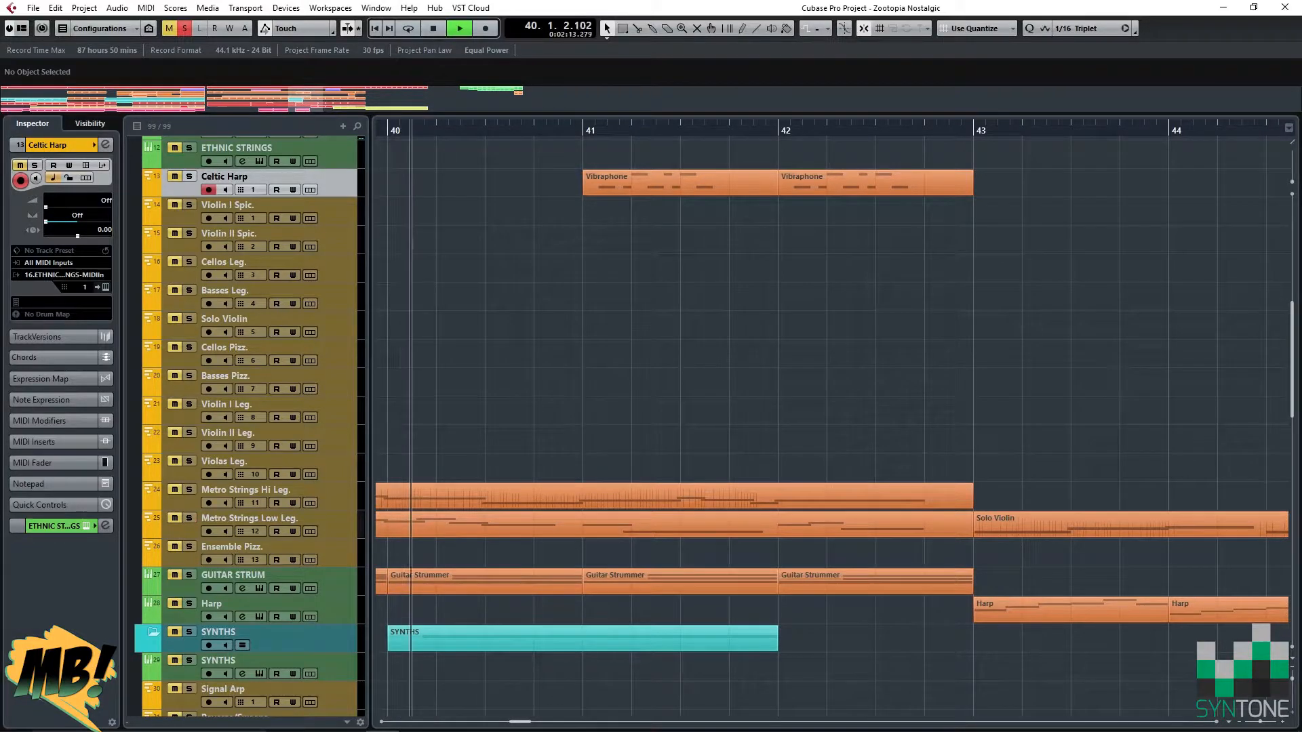
{"action": "key", "text": "space"}
{"action": "scroll", "coordinate": [258, 447], "scroll_direction": "down", "scroll_amount": 5}
{"action": "scroll", "coordinate": [831, 428], "scroll_direction": "up", "scroll_amount": 8}
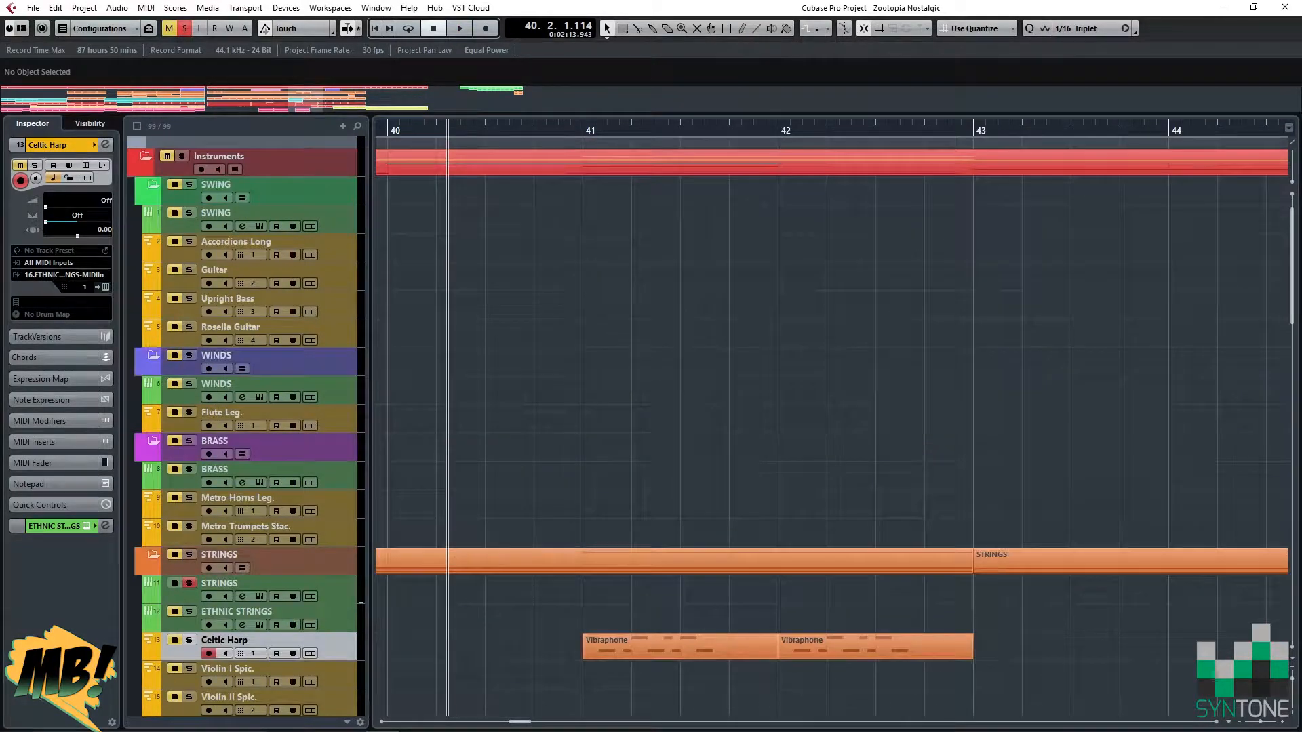
{"action": "left_click", "coordinate": [189, 583]}
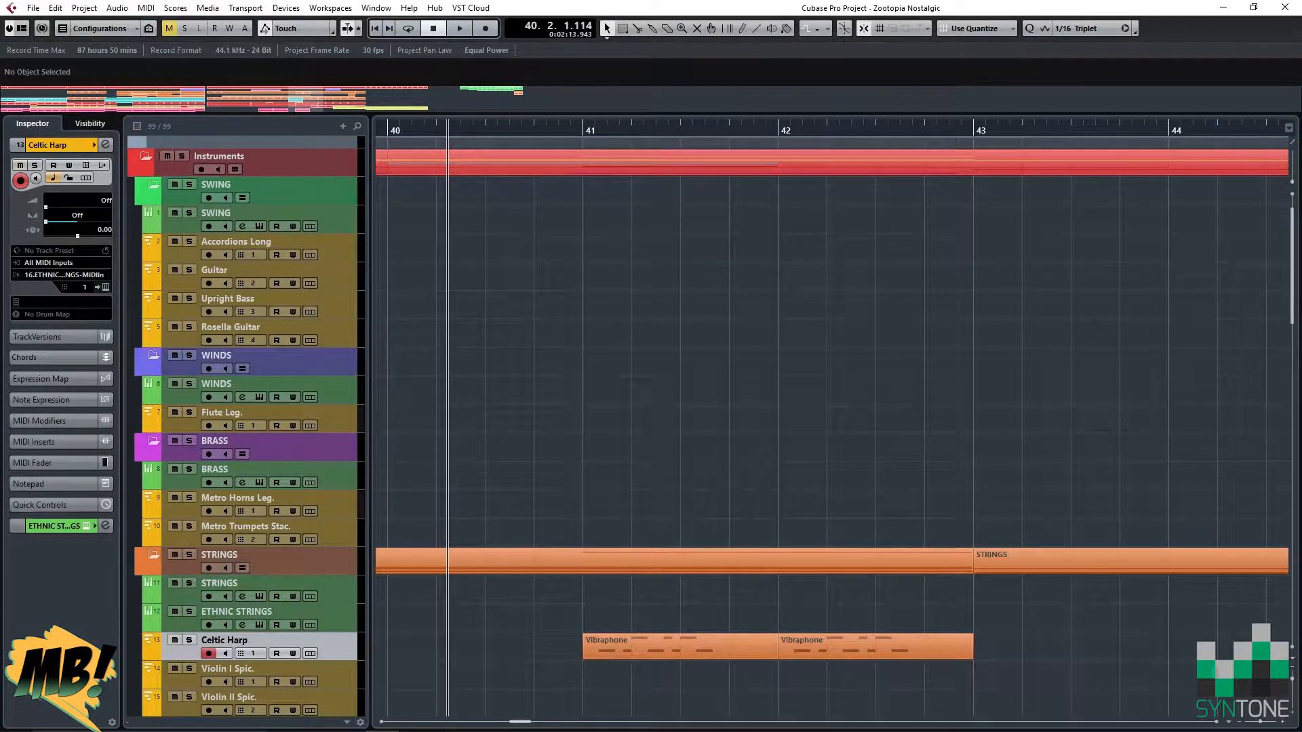
Play the full arrangement from bar 40 into bar 42 to hear the edited low strings in context.
{"action": "key", "text": "space"}
{"action": "scroll", "coordinate": [247, 427], "scroll_direction": "down", "scroll_amount": 3}
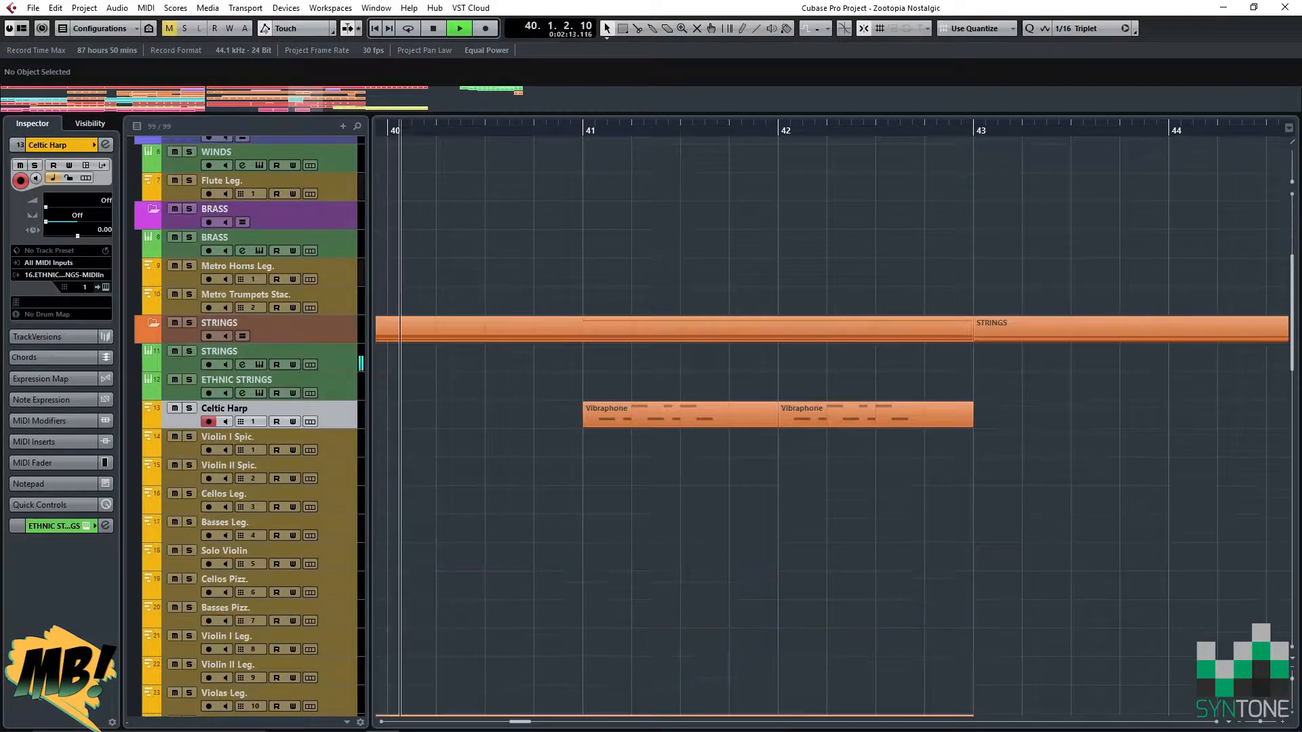
{"action": "scroll", "coordinate": [247, 427], "scroll_direction": "down", "scroll_amount": 2}
{"action": "scroll", "coordinate": [248, 427], "scroll_direction": "down", "scroll_amount": 2}
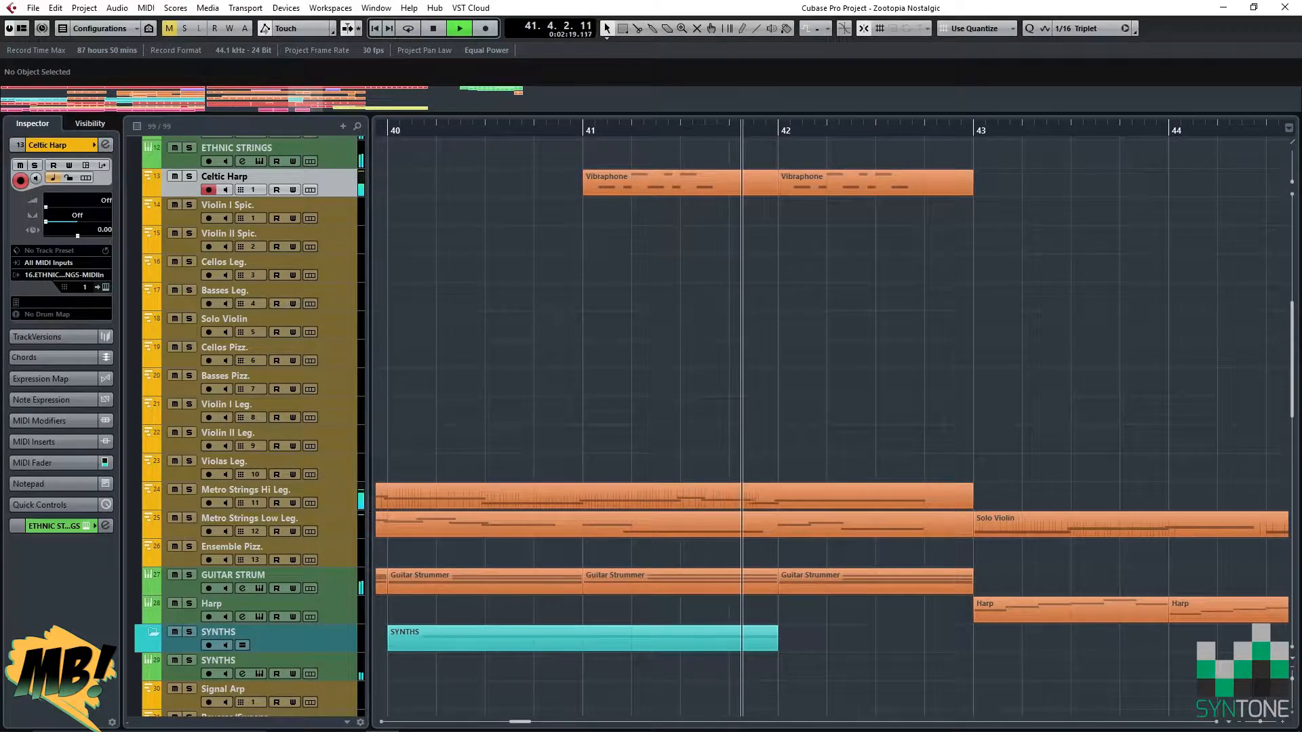
{"action": "key", "text": "space"}
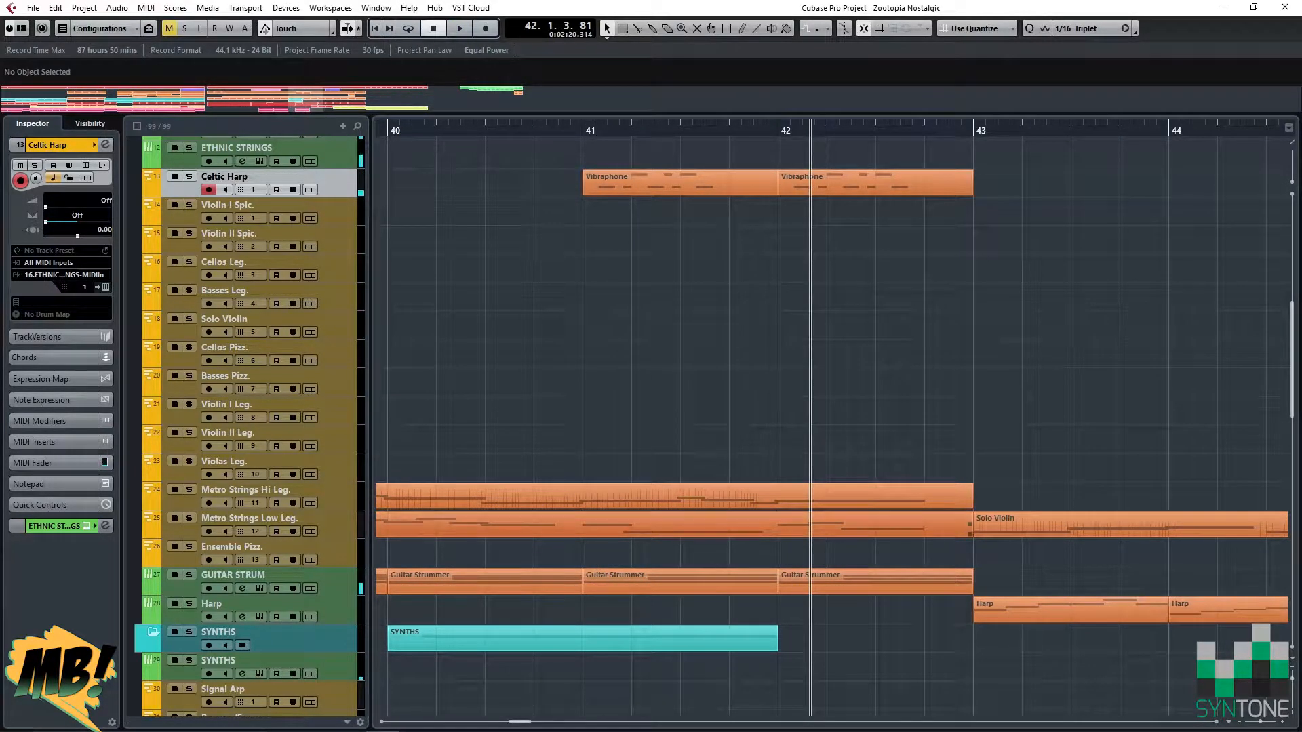
In the Metro Strings Low Leg. clip, draw a CC 1 (Modulation) dip from mid 41.2 to mid 41.4, restoring the level just before bar 42.
{"action": "double_click", "coordinate": [678, 525]}
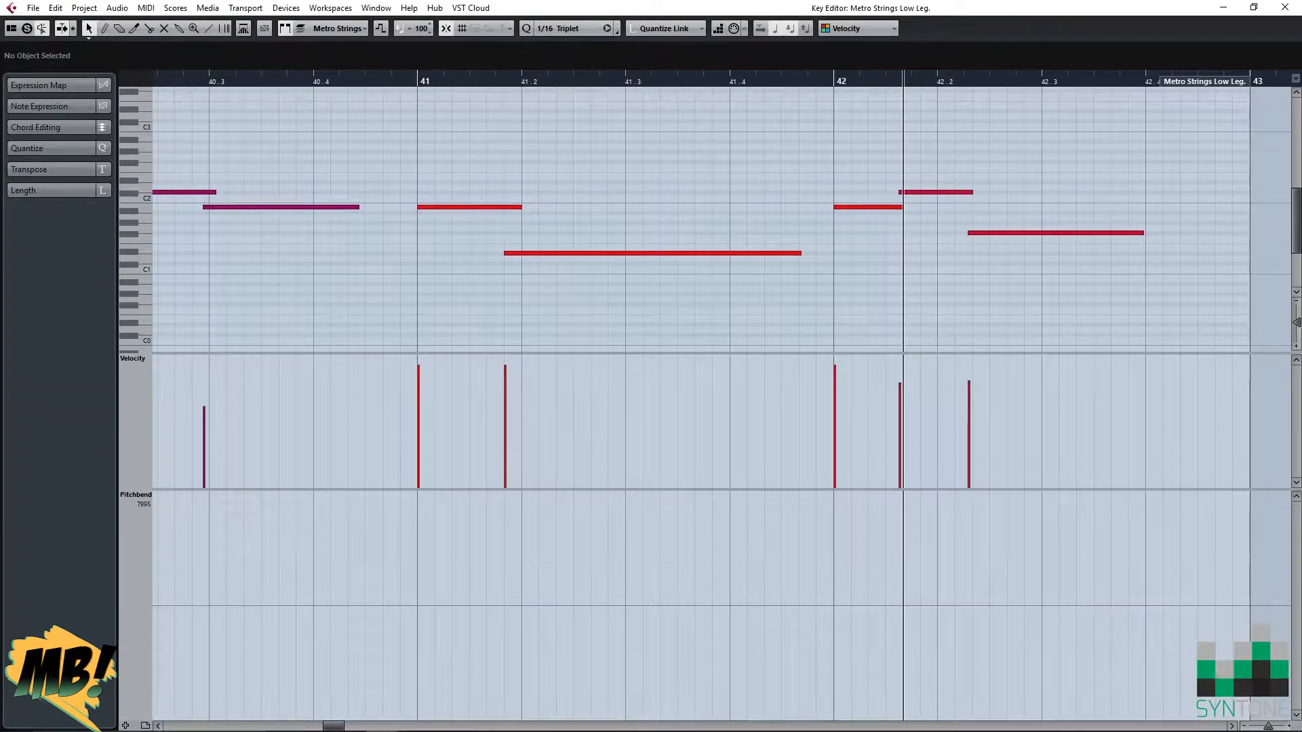
{"action": "left_click", "coordinate": [147, 494]}
{"action": "left_click", "coordinate": [177, 306]}
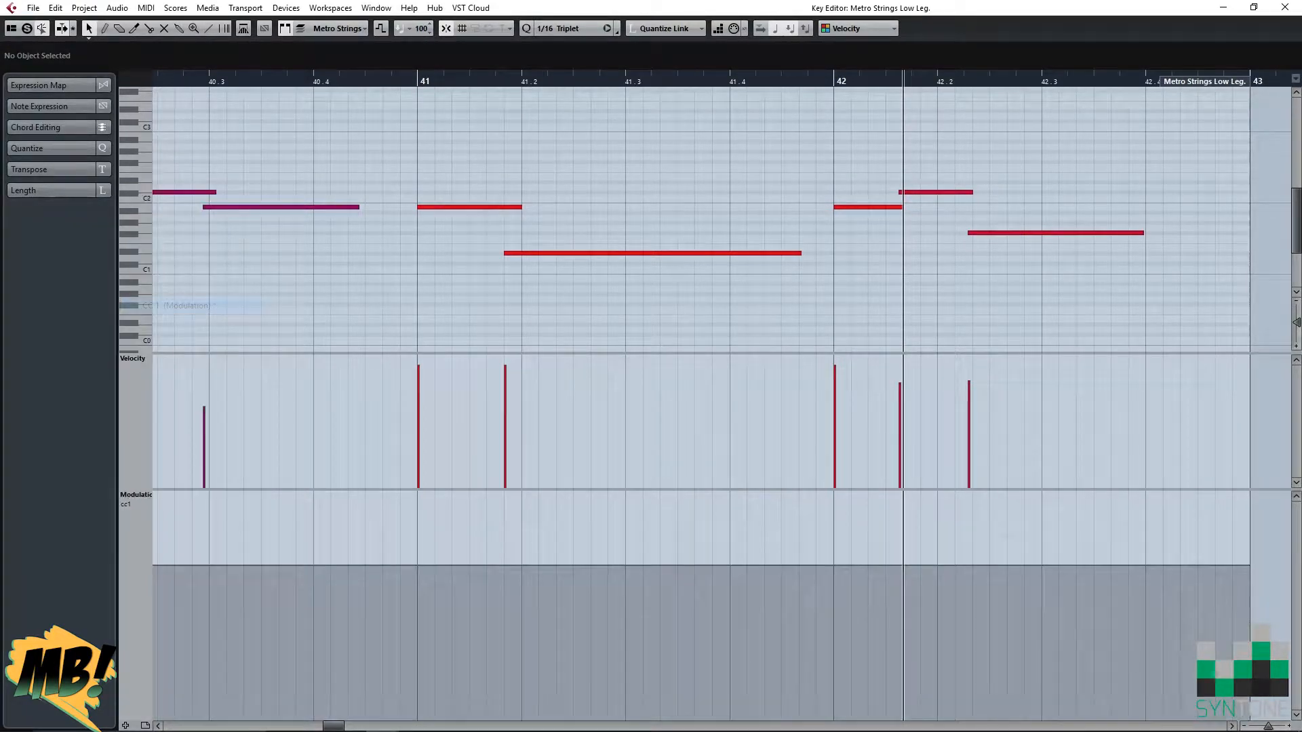
{"action": "left_click", "coordinate": [105, 28]}
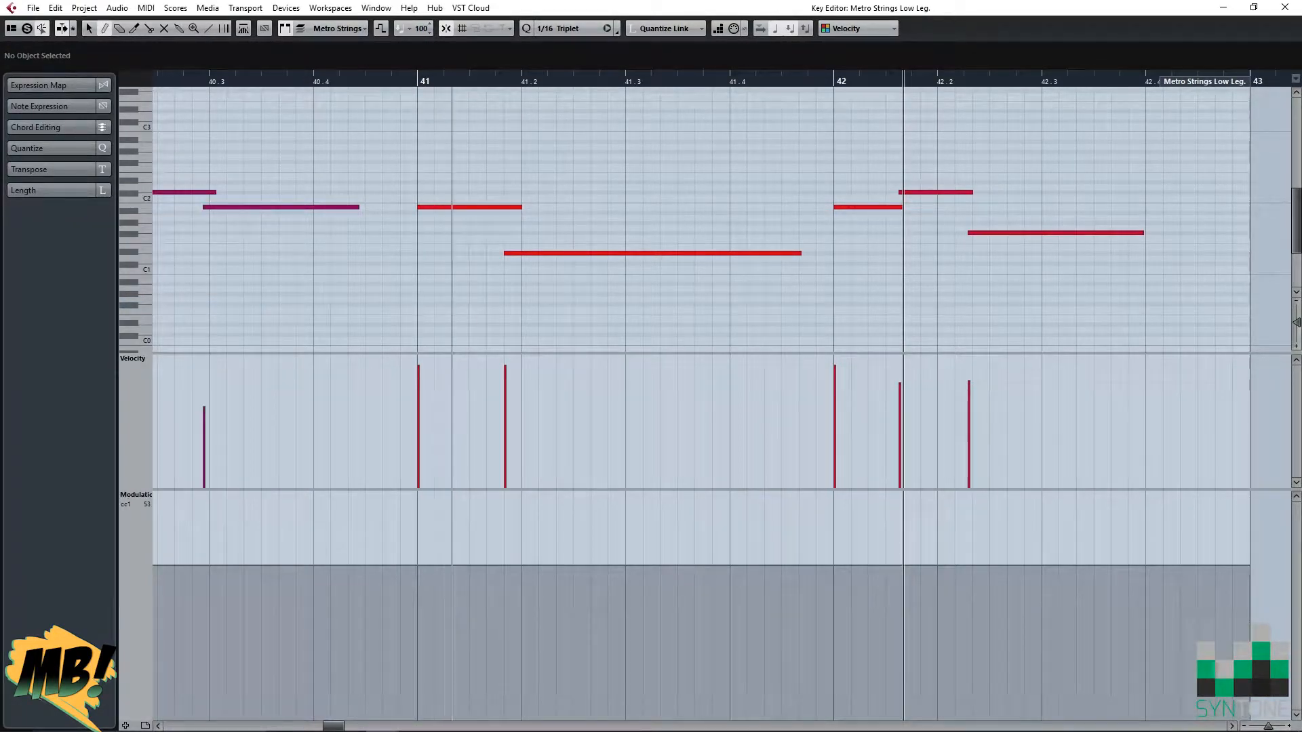
{"action": "mouse_move", "coordinate": [573, 563]}
{"action": "left_mouse_down"}
{"action": "mouse_move", "coordinate": [695, 603]}
{"action": "mouse_move", "coordinate": [781, 661]}
{"action": "left_mouse_up"}
{"action": "left_click", "coordinate": [816, 564]}
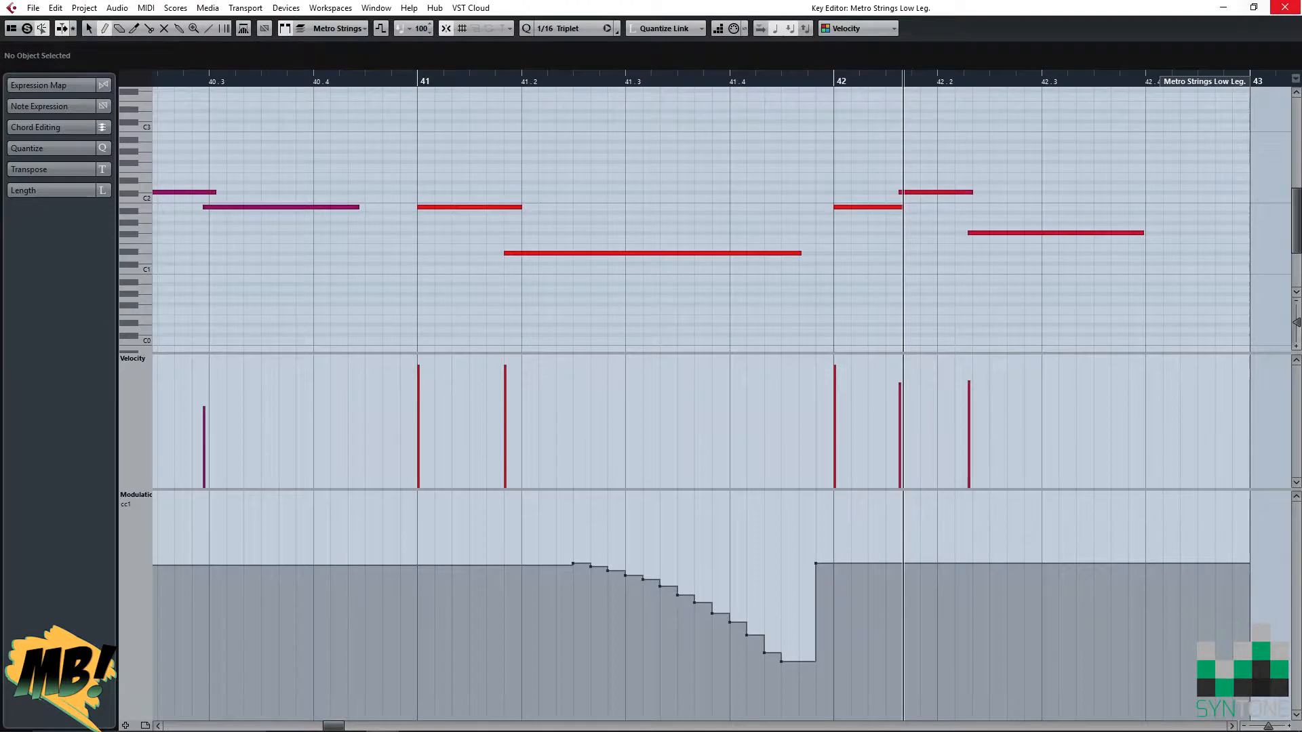
Close the Key Editor and draw an empty clip on the Harp track from bar 40 to 41.3.
{"action": "left_click", "coordinate": [1285, 8]}
{"action": "scroll", "coordinate": [831, 417], "scroll_direction": "up", "scroll_amount": 4}
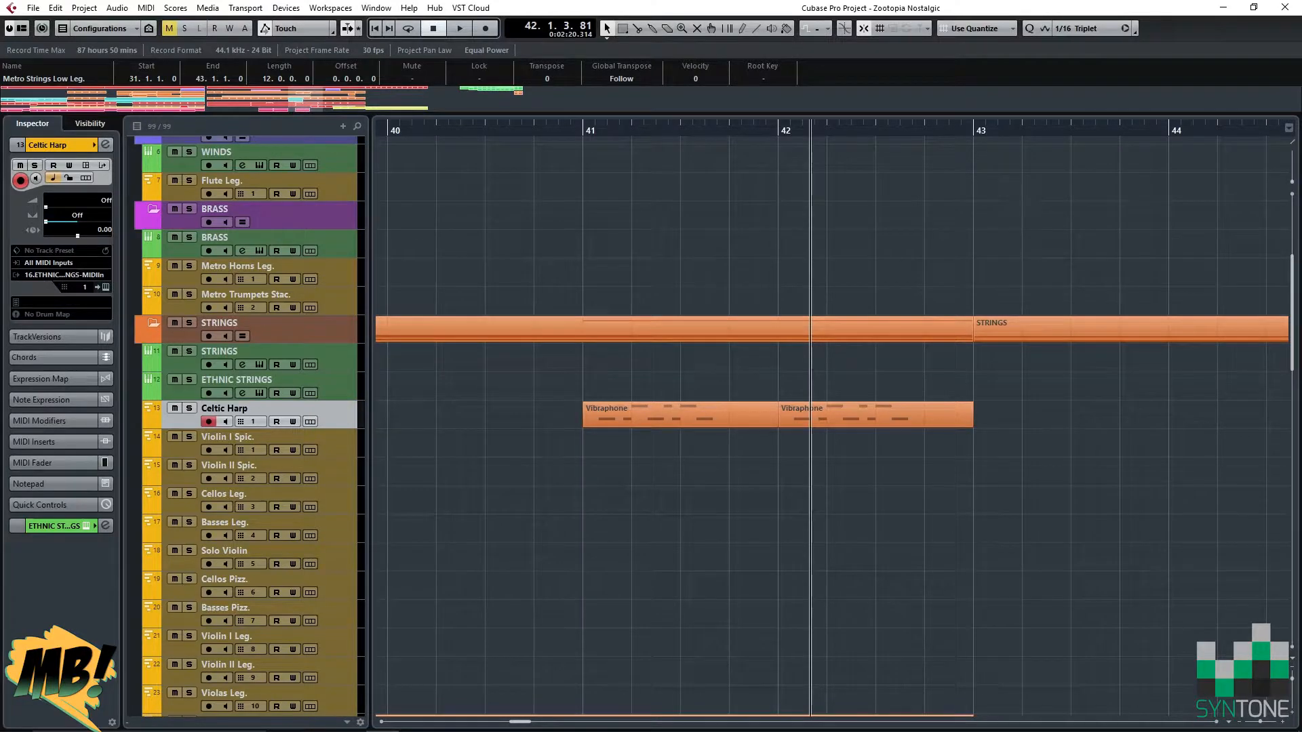
{"action": "scroll", "coordinate": [832, 417], "scroll_direction": "down", "scroll_amount": 10}
{"action": "scroll", "coordinate": [831, 417], "scroll_direction": "up", "scroll_amount": 6}
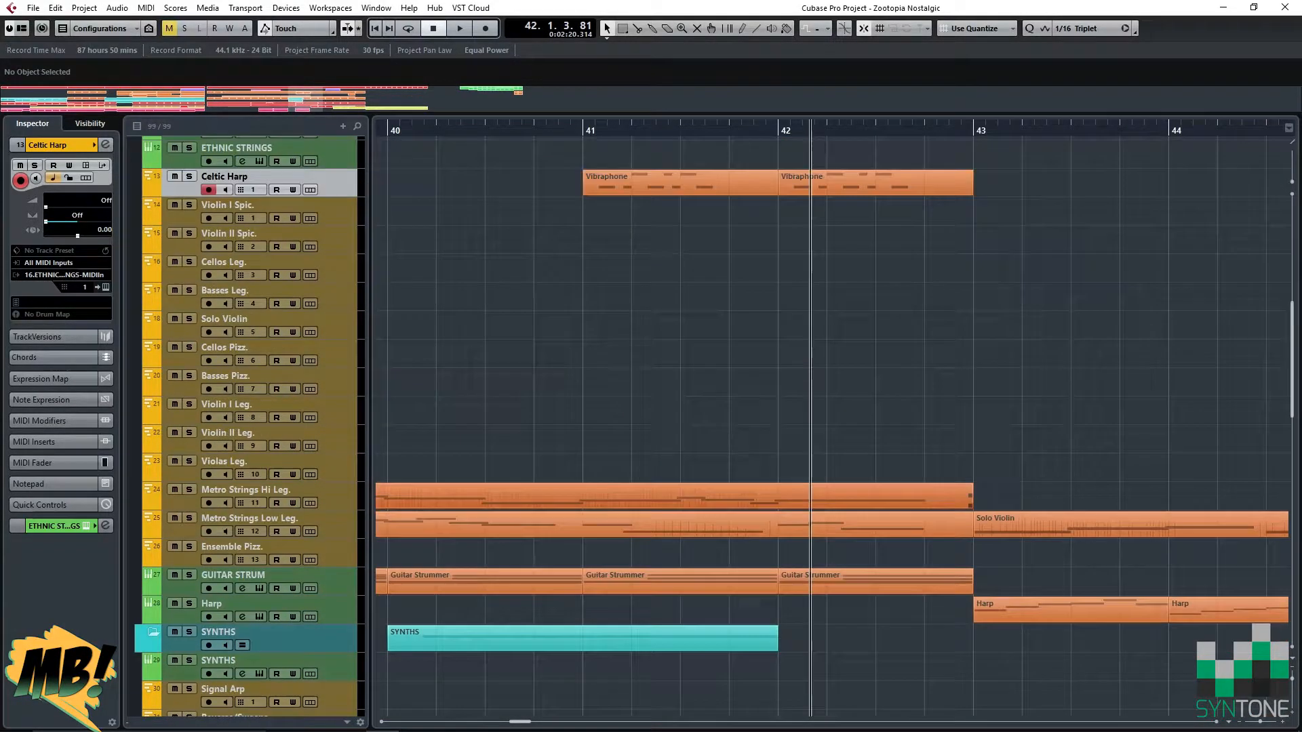
{"action": "scroll", "coordinate": [831, 417], "scroll_direction": "up", "scroll_amount": 4}
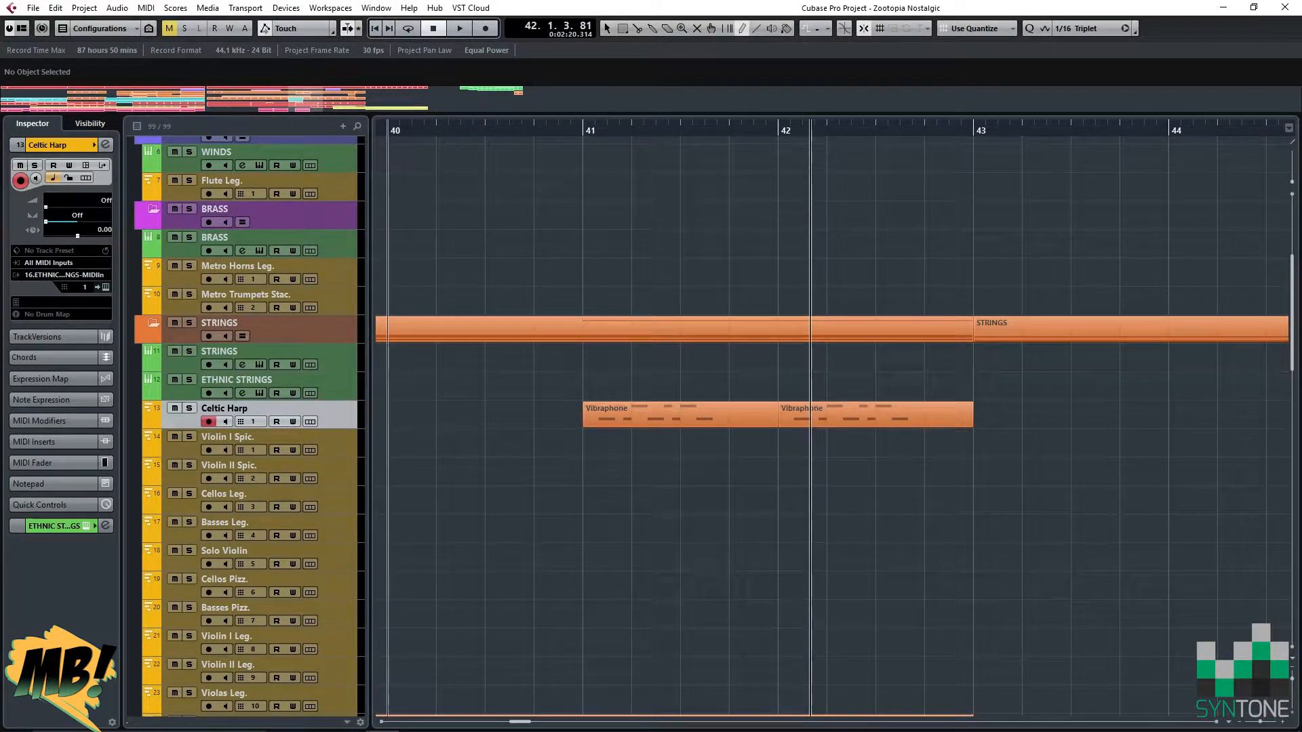
{"action": "scroll", "coordinate": [832, 417], "scroll_direction": "down", "scroll_amount": 6}
{"action": "scroll", "coordinate": [502, 417], "scroll_direction": "down", "scroll_amount": 2}
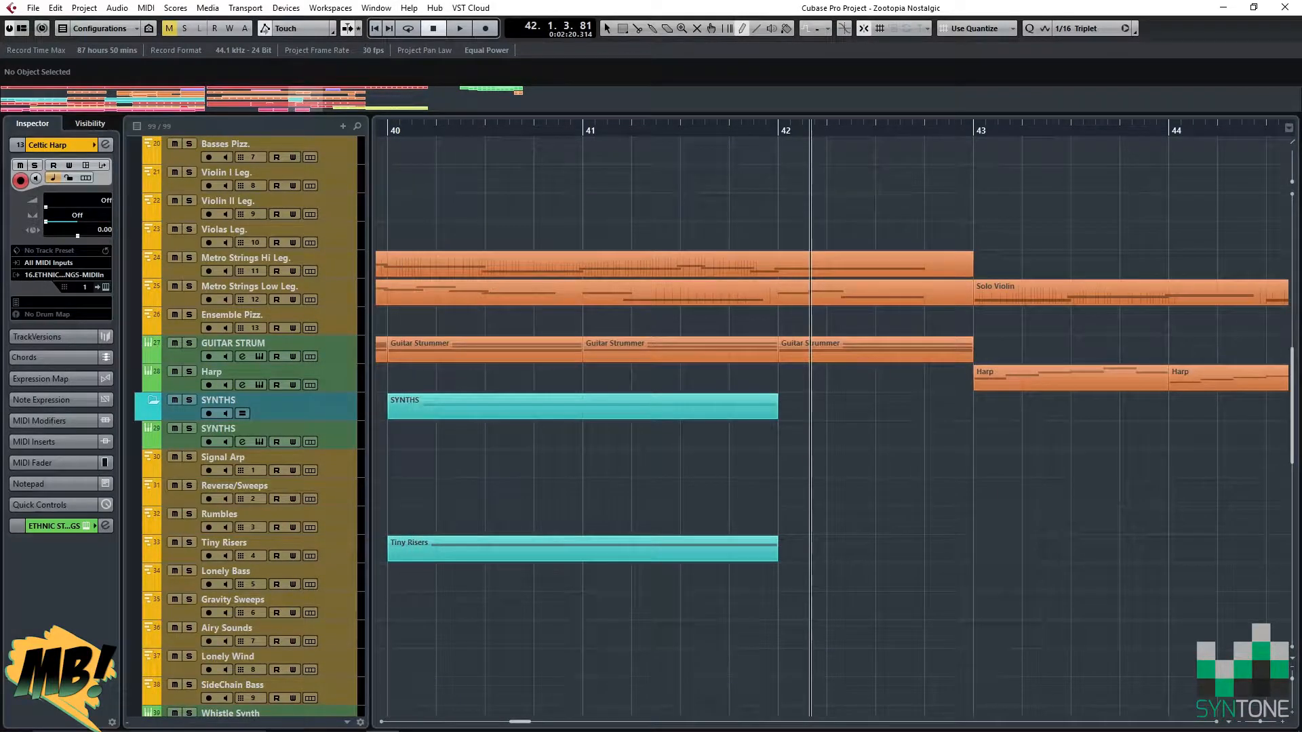
{"action": "scroll", "coordinate": [434, 417], "scroll_direction": "left", "scroll_amount": 1}
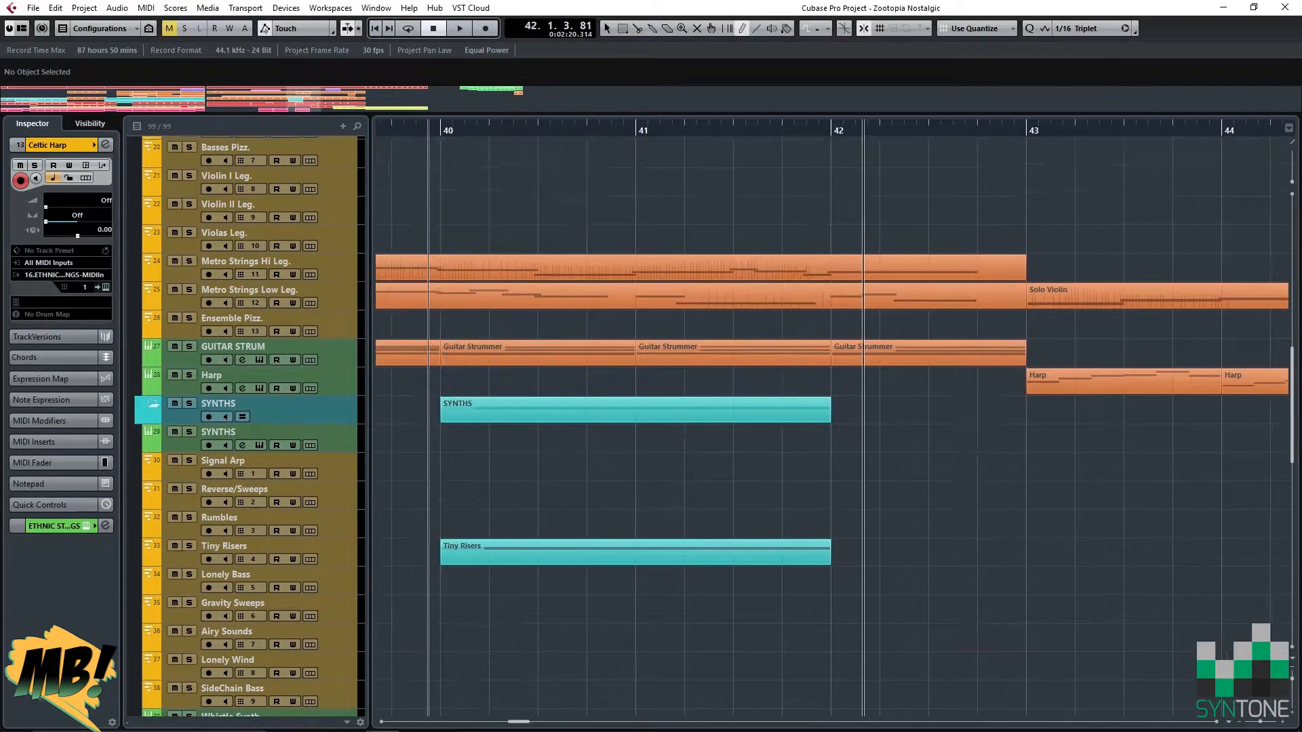
{"action": "scroll", "coordinate": [444, 417], "scroll_direction": "down", "scroll_amount": 2}
{"action": "left_click_drag", "start_coordinate": [440, 266], "coordinate": [731, 266]}
{"action": "key", "text": "1"}
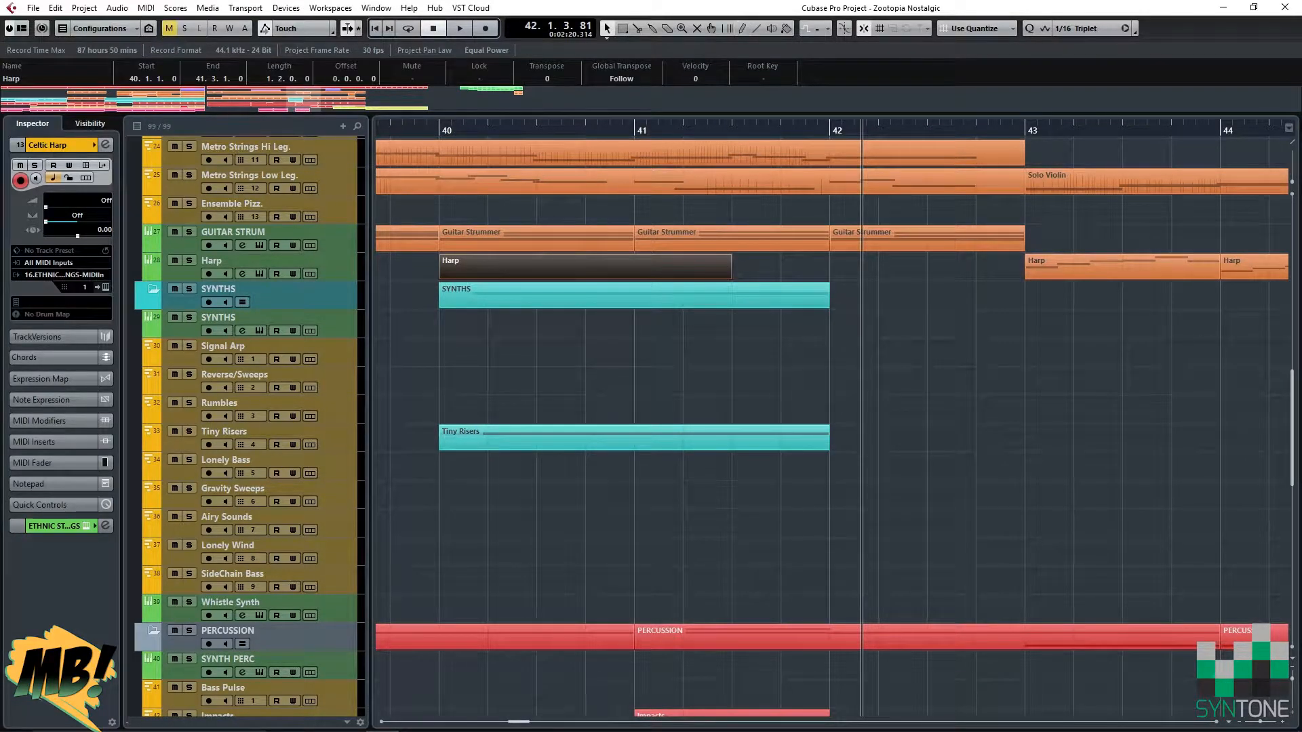
Open the new Harp clip, draw a B4 note from 41 to 41.3 and set the quantize value to 1/32 Triplet.
{"action": "double_click", "coordinate": [535, 267]}
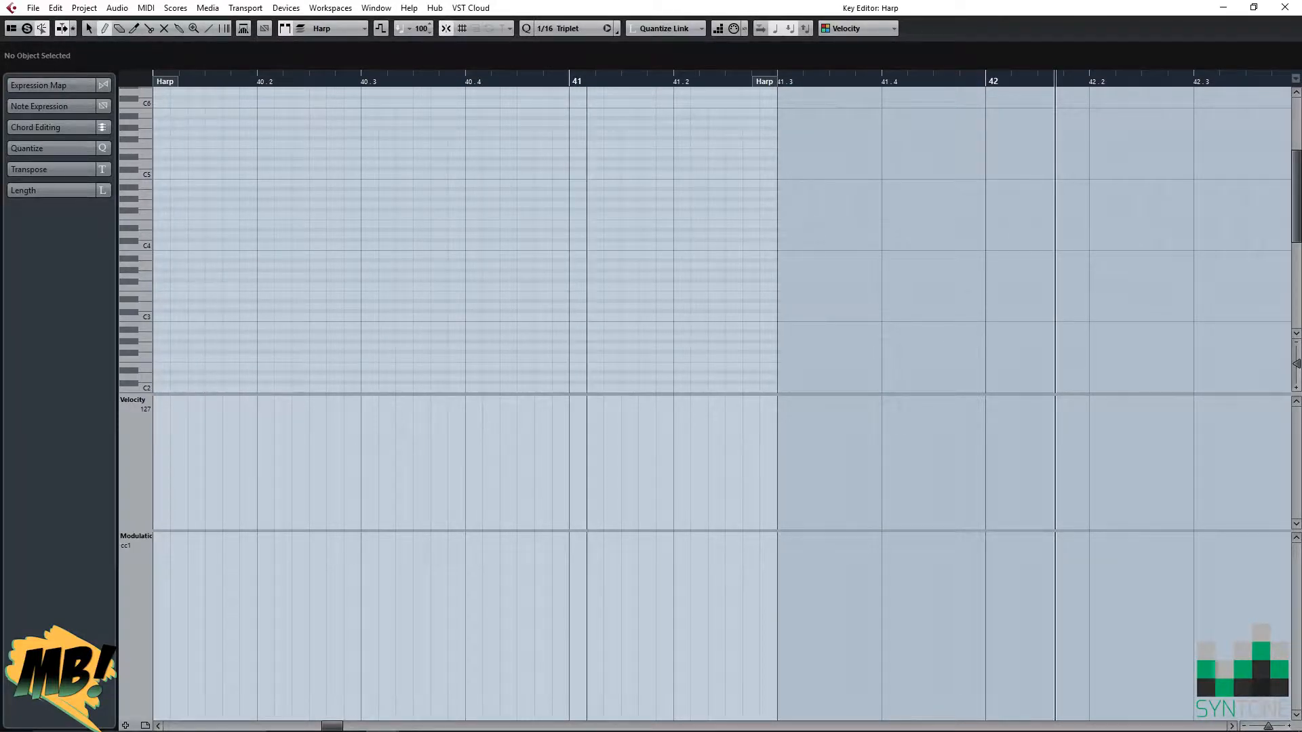
{"action": "left_click_drag", "start_coordinate": [570, 183], "coordinate": [778, 183]}
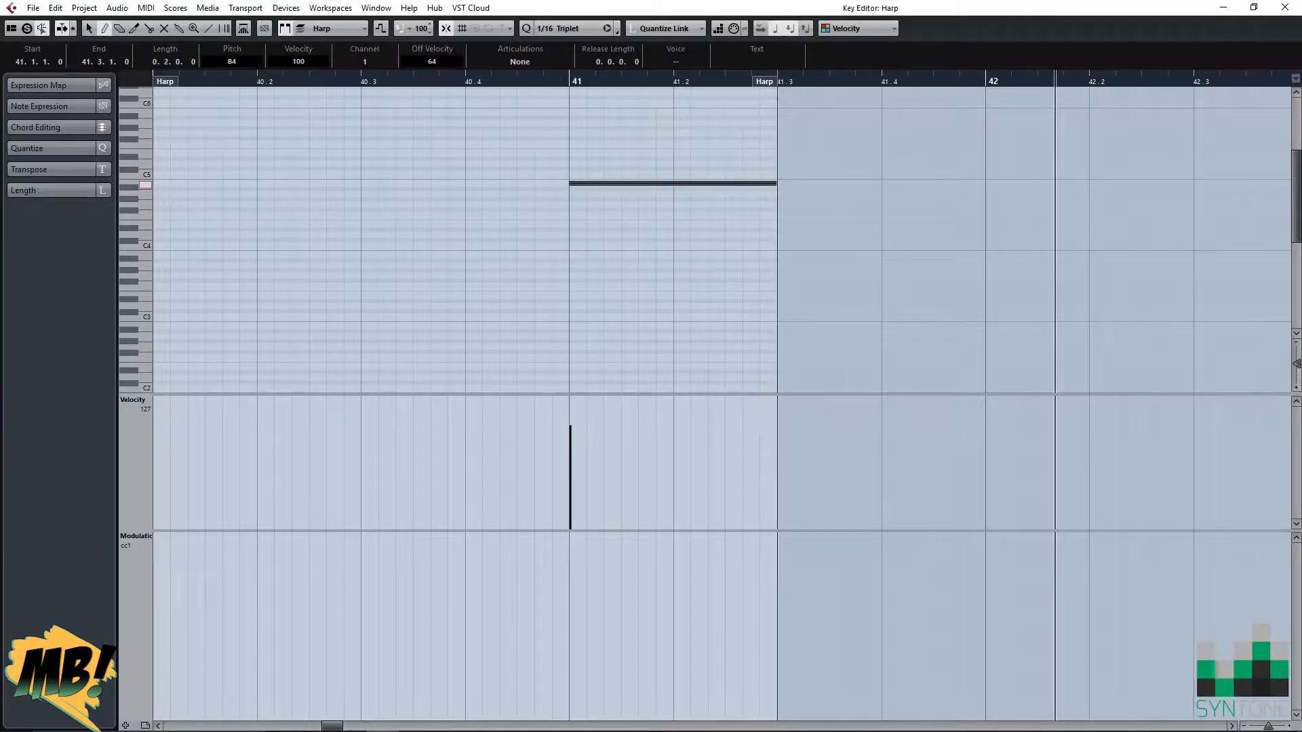
{"action": "left_click", "coordinate": [570, 28]}
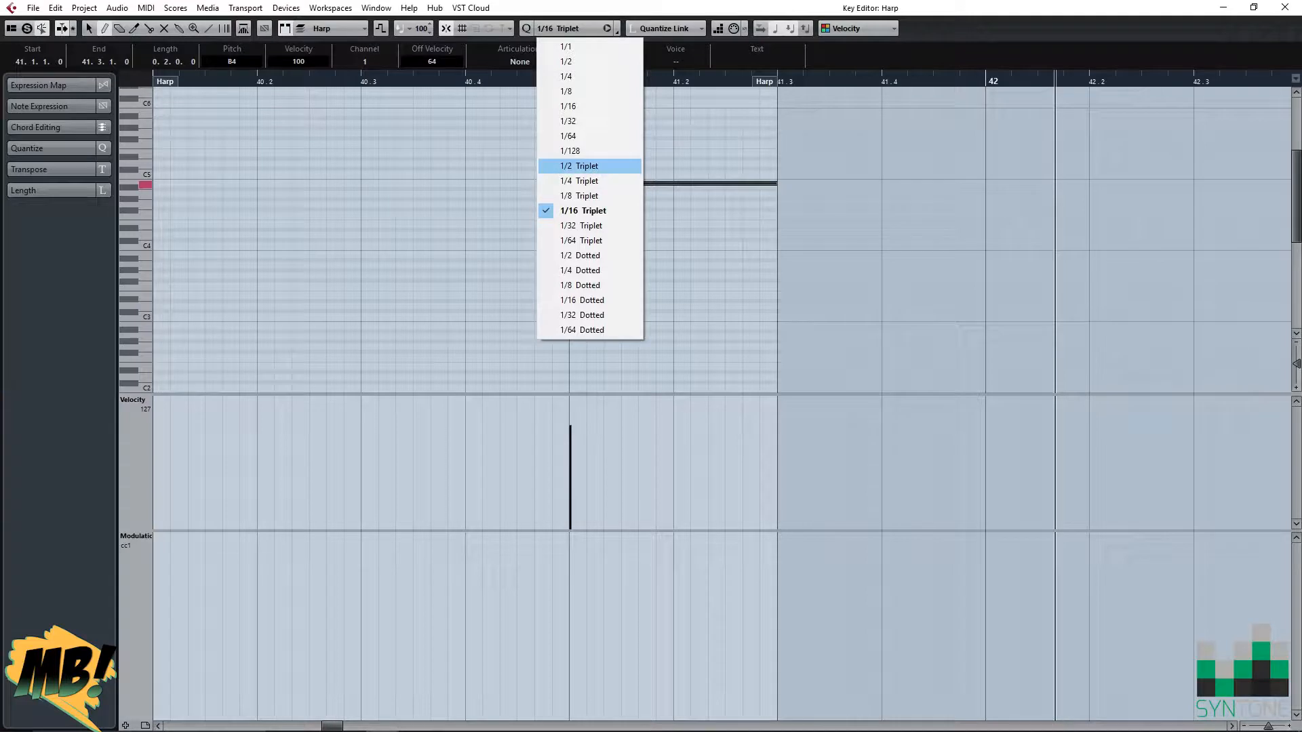
{"action": "left_click", "coordinate": [581, 226]}
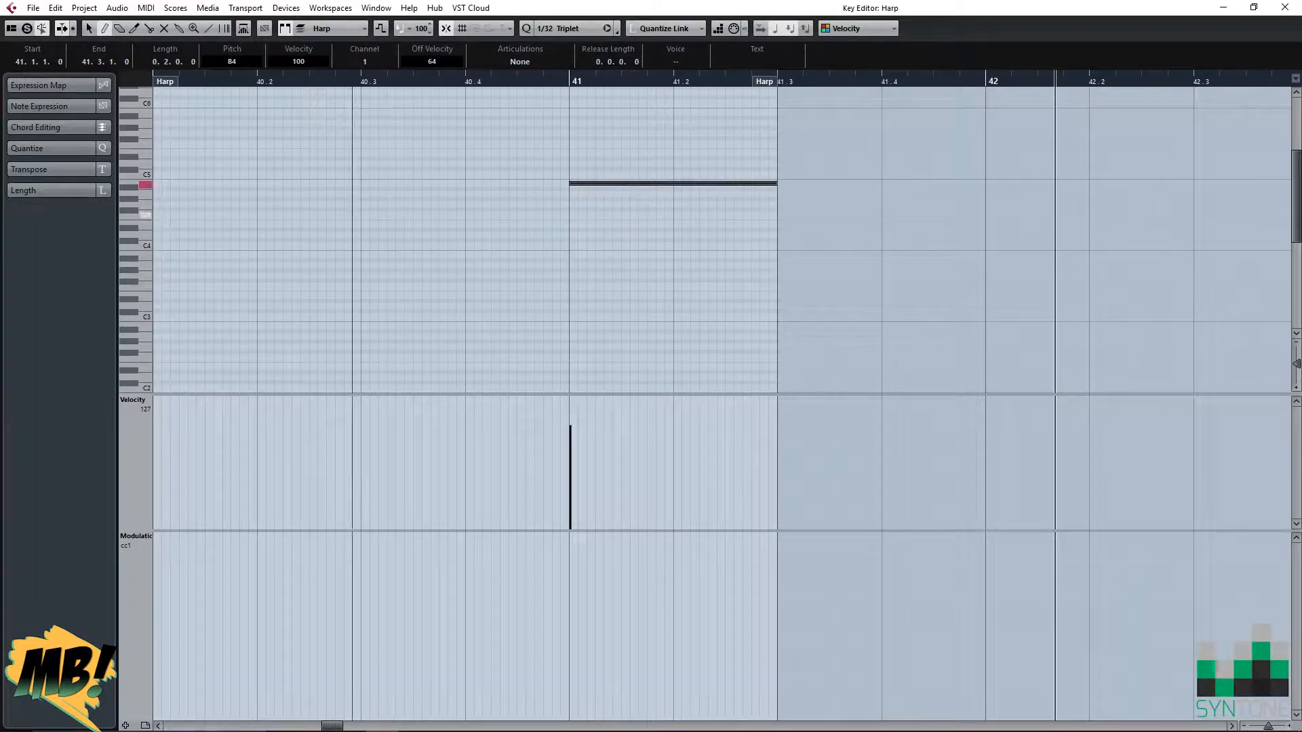
Draw a rising 1/32-triplet run of B3, C#4, D4, E4, F#4, G4 and A4 leading directly into the B4 at bar 41.
{"action": "left_click", "coordinate": [563, 194]}
{"action": "left_click", "coordinate": [556, 198]}
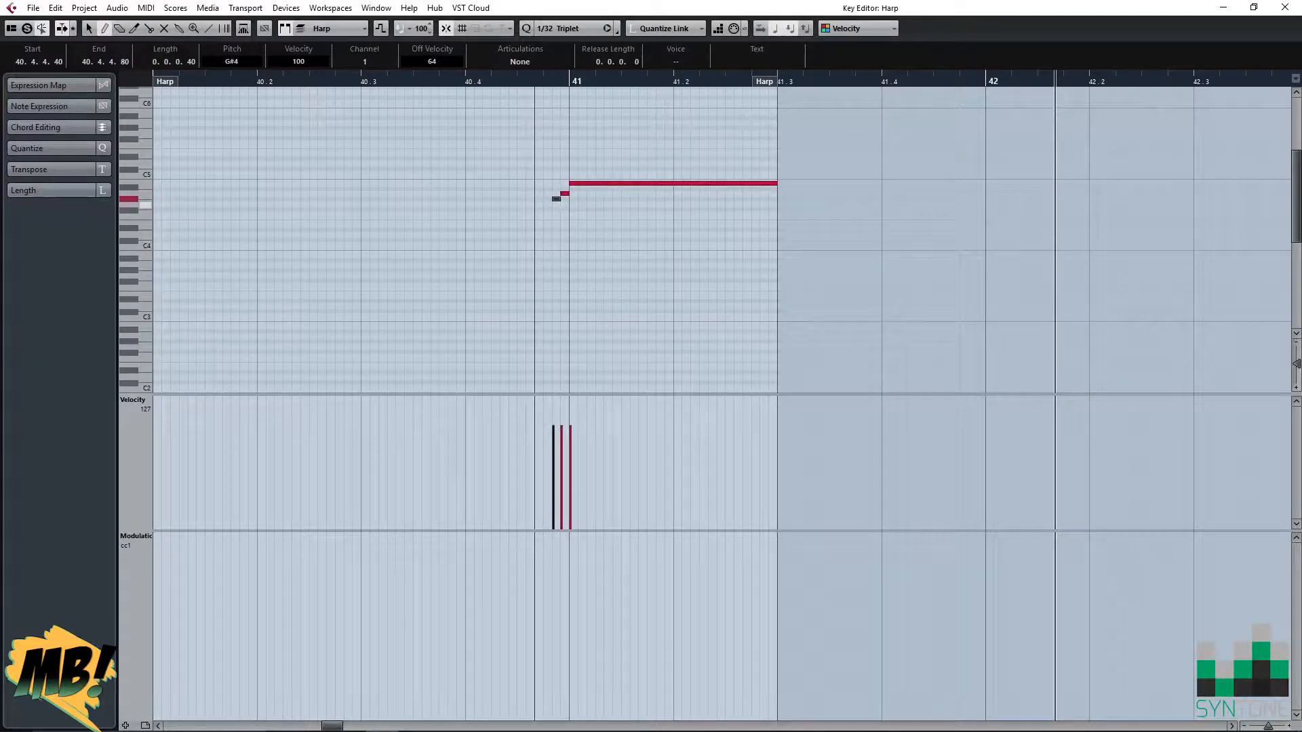
{"action": "key", "text": "Down"}
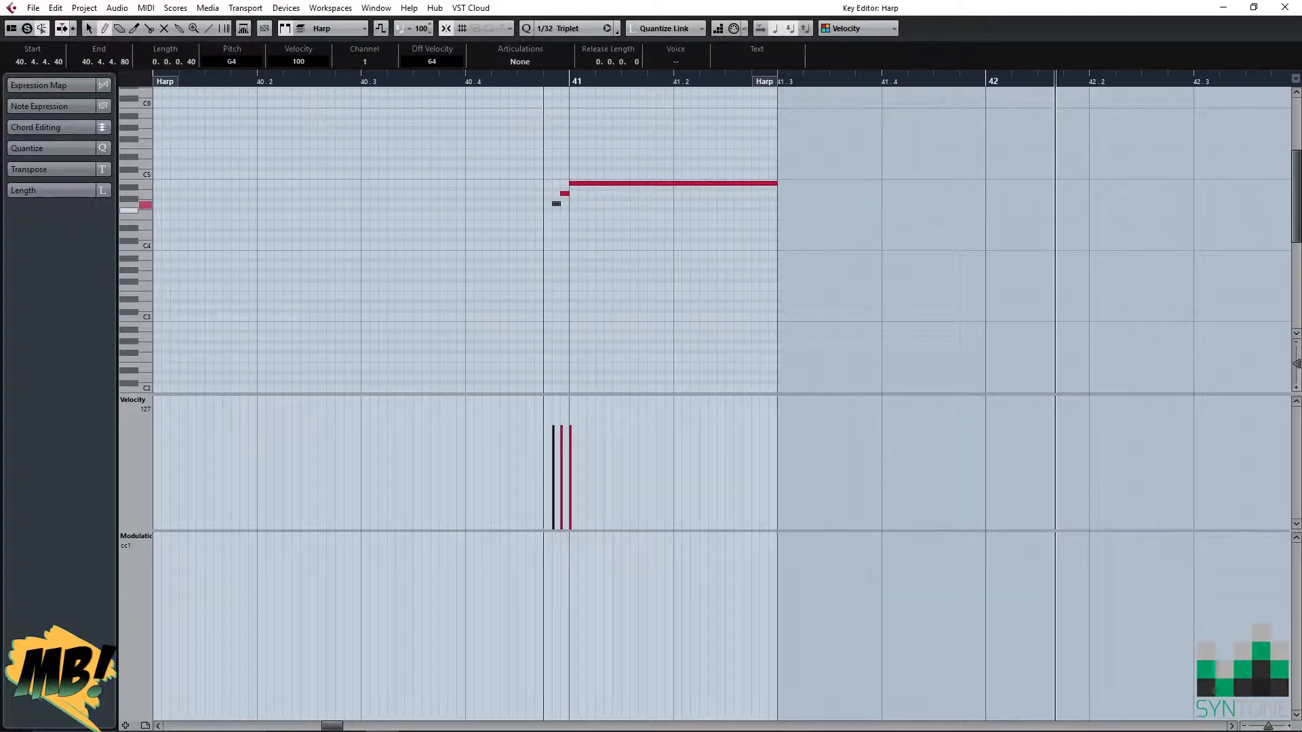
{"action": "left_click", "coordinate": [547, 209]}
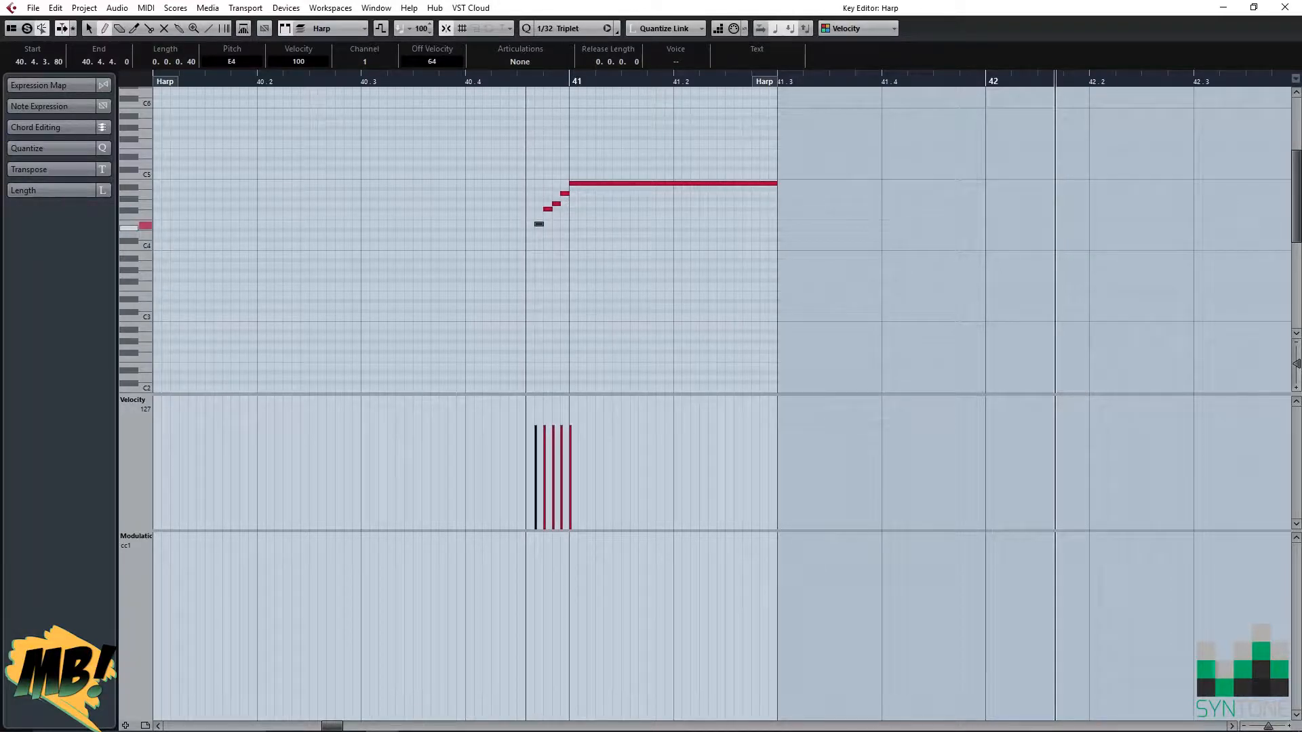
{"action": "left_click", "coordinate": [528, 234]}
{"action": "left_click", "coordinate": [520, 239]}
{"action": "left_click", "coordinate": [513, 254]}
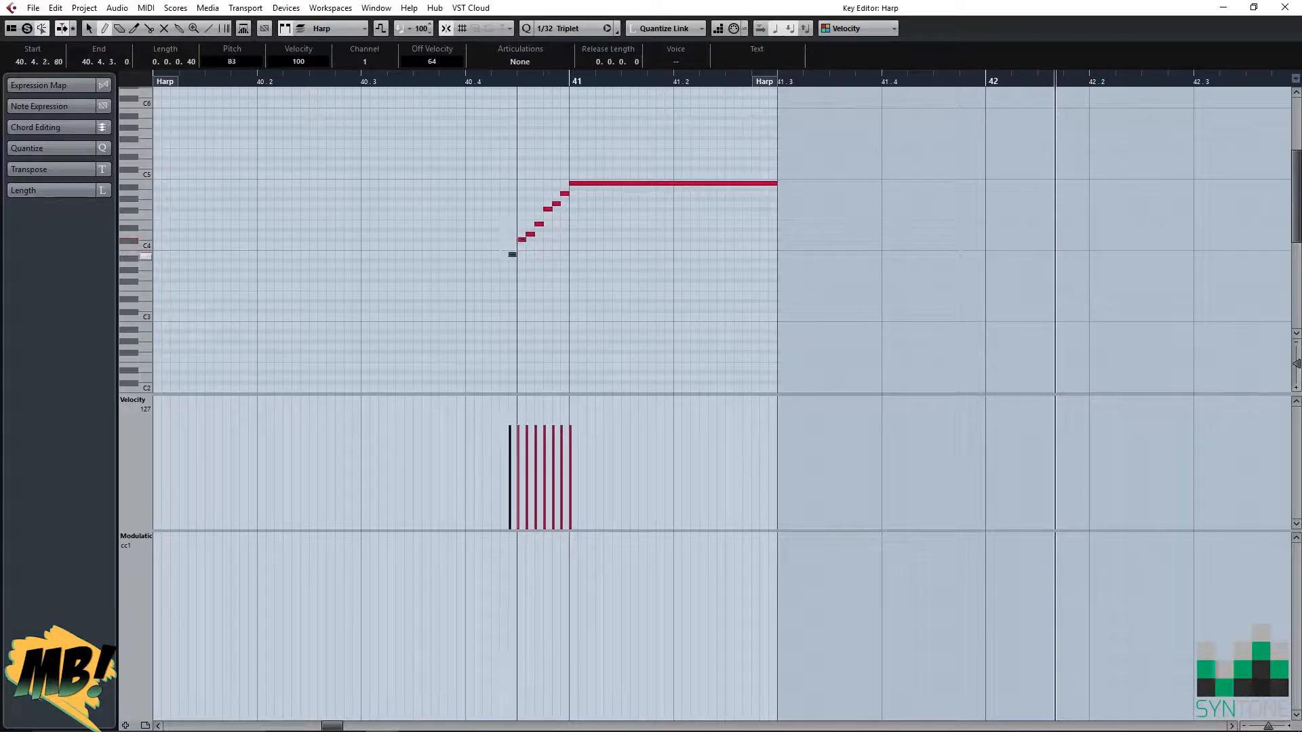
Raise the run's last note to A#4 and place a copy of the seven-note run directly before it, one octave lower.
{"action": "key", "text": "1"}
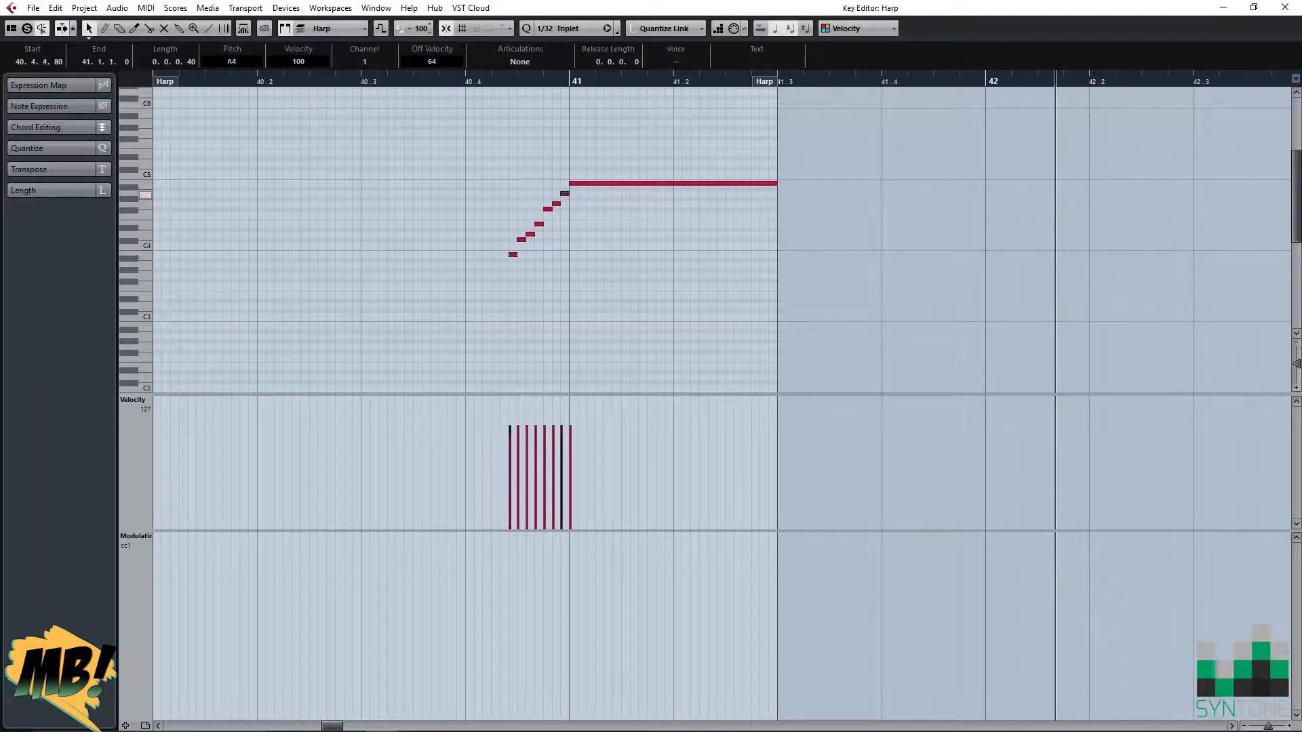
{"action": "left_click_drag", "start_coordinate": [488, 162], "coordinate": [563, 280]}
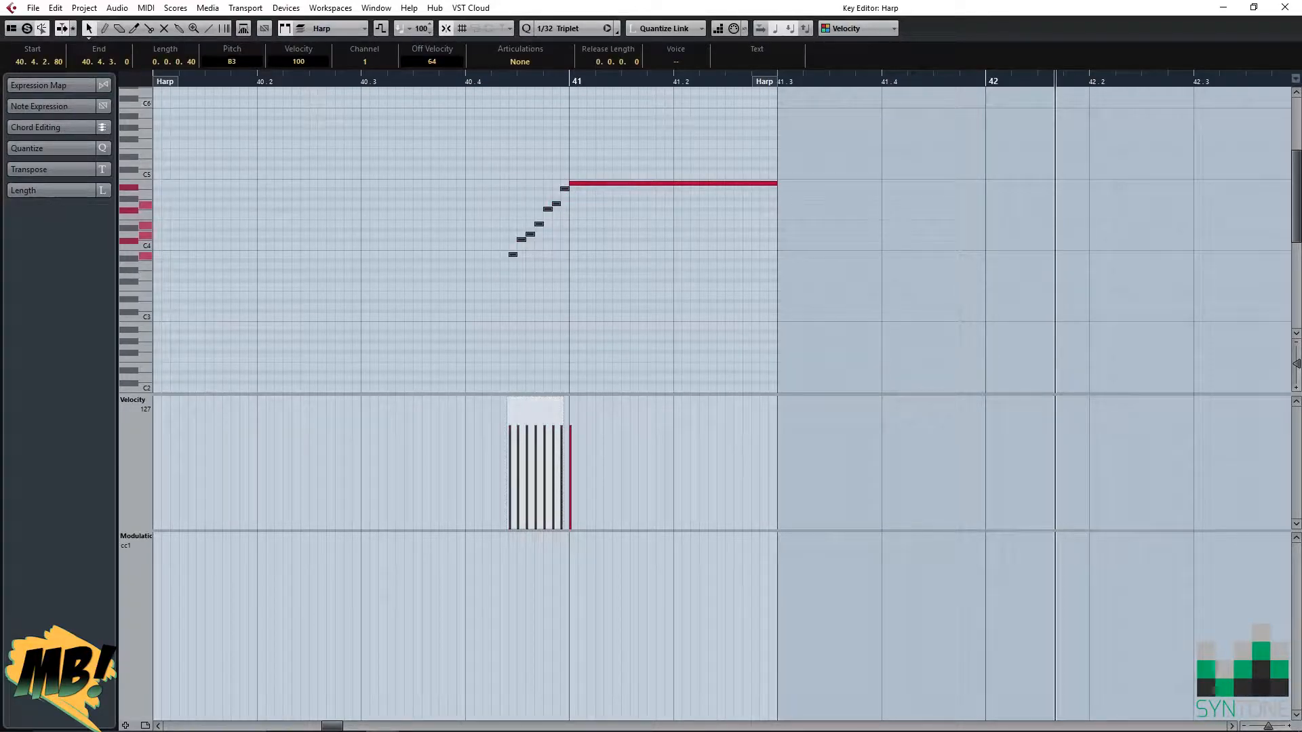
{"action": "left_click", "coordinate": [395, 81]}
{"action": "key", "text": "ctrl+v"}
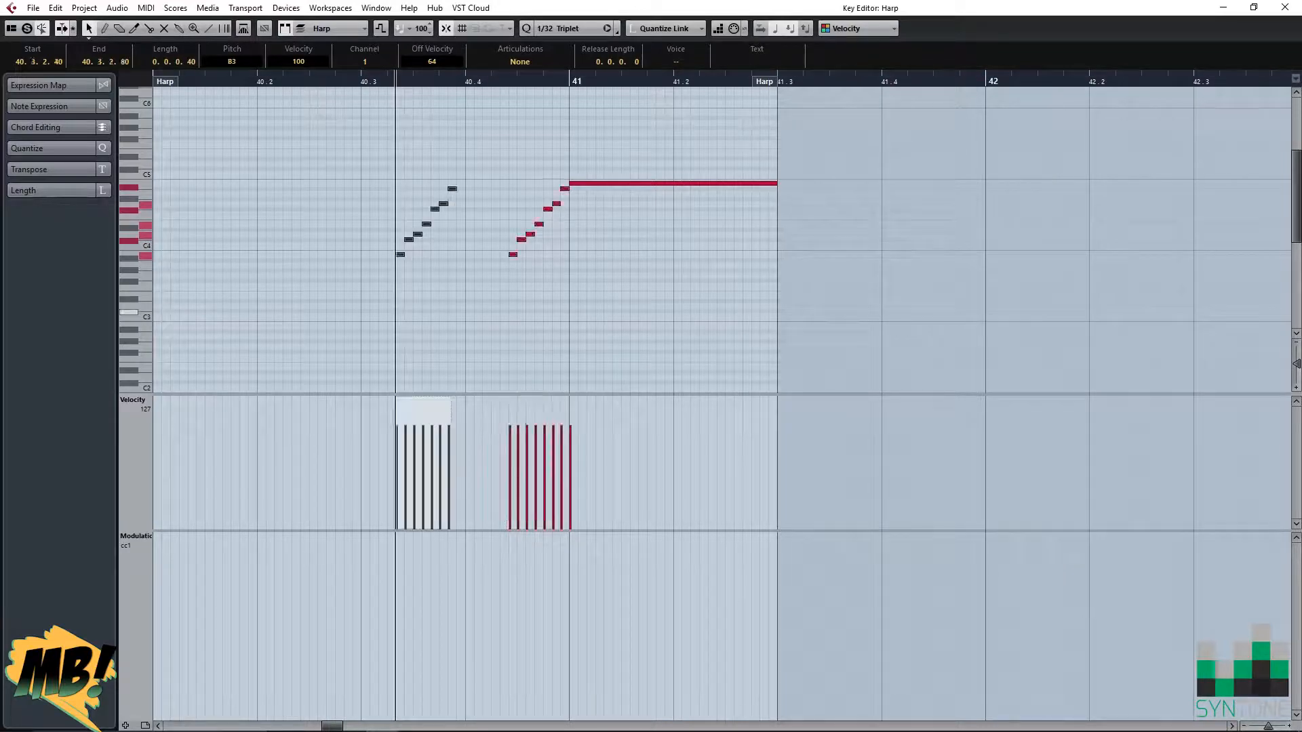
{"action": "left_click_drag", "start_coordinate": [452, 188], "coordinate": [504, 189]}
{"action": "key", "text": "shift+Down"}
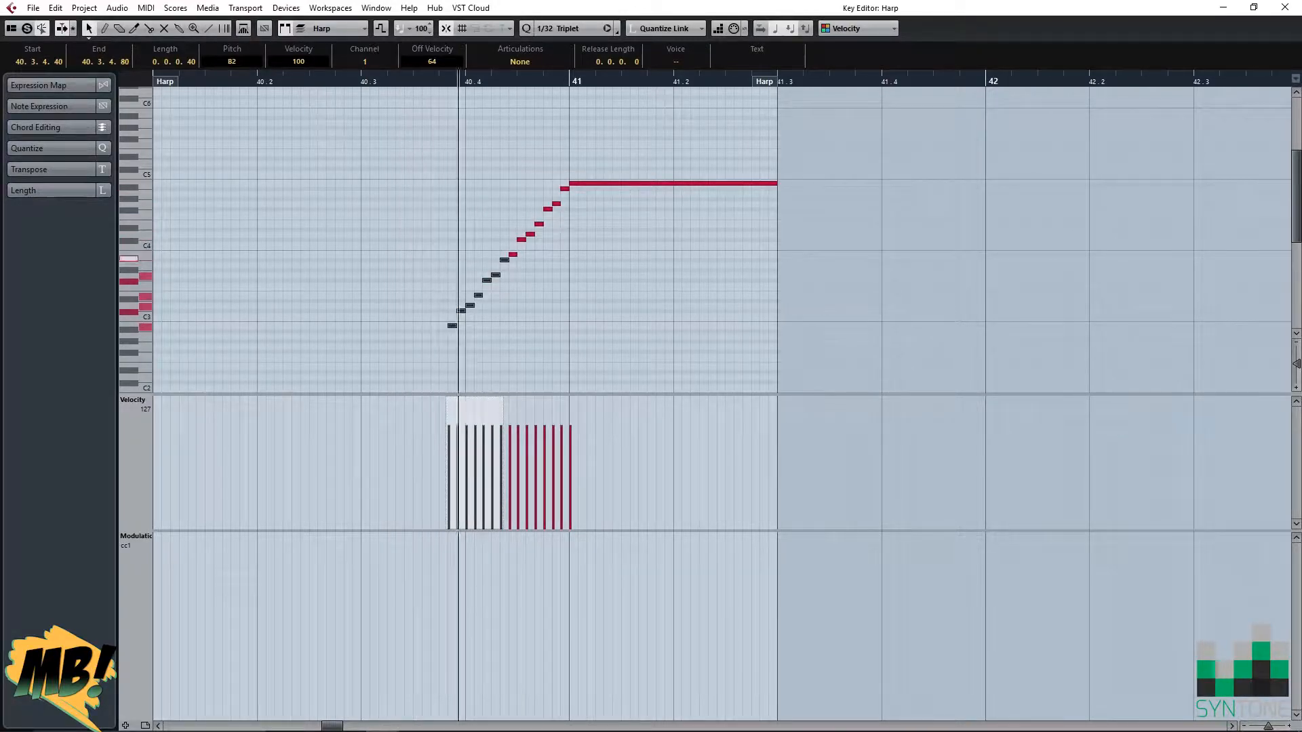
Play the harp run in the arrangement from bar 40 and draw a rising velocity ramp across the run up to bar 41.
{"action": "left_click", "coordinate": [1285, 8]}
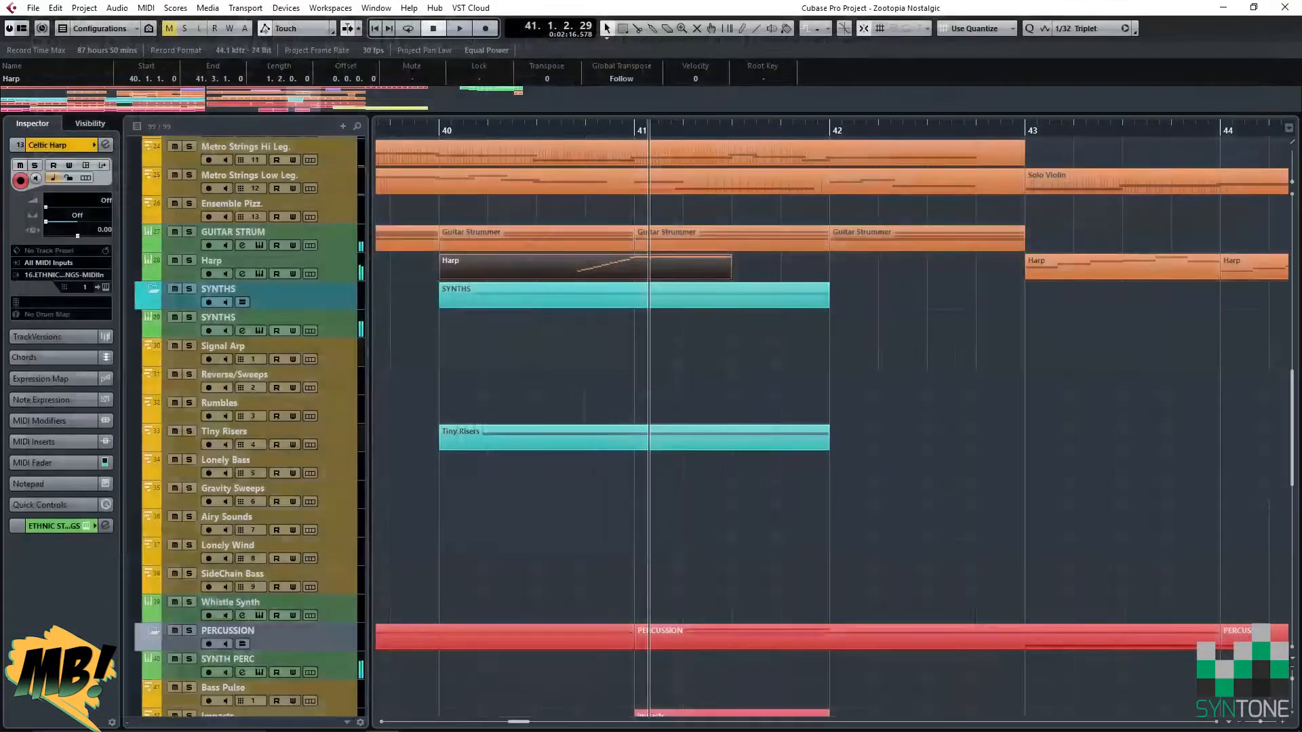
{"action": "key", "text": "Return"}
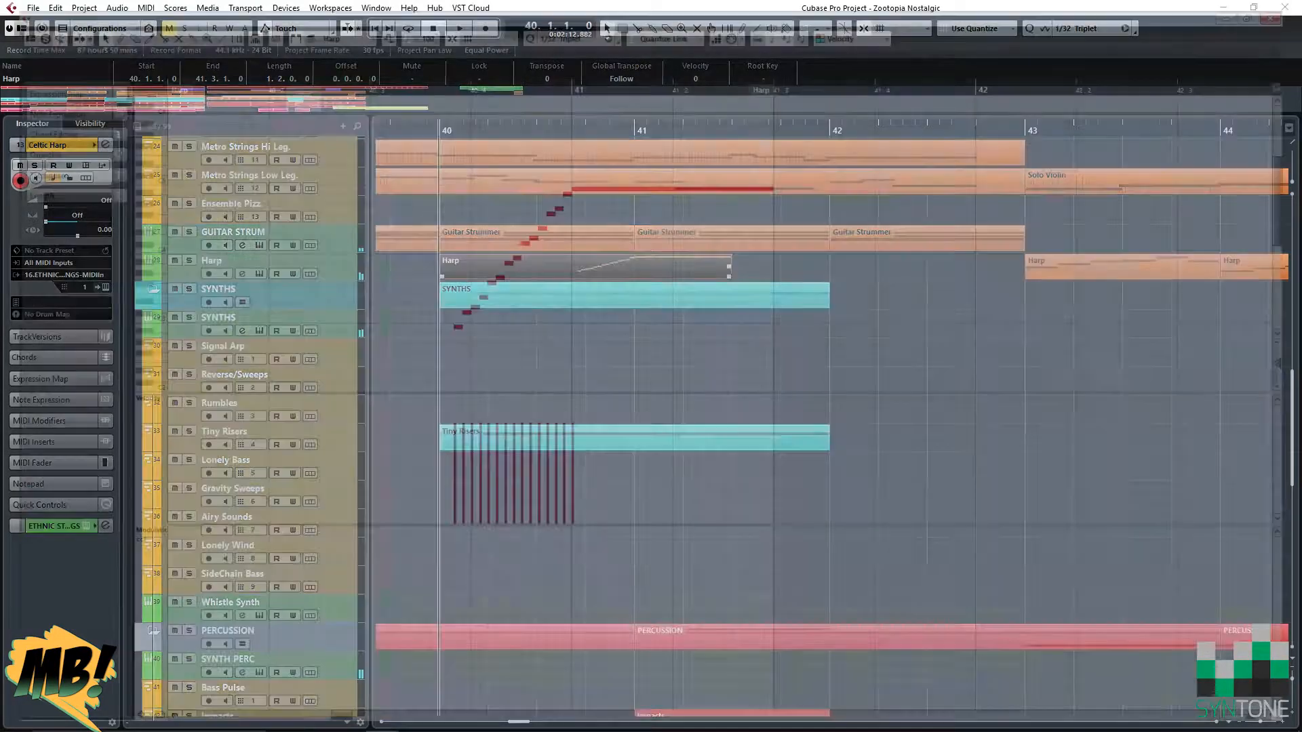
{"action": "left_click_drag", "start_coordinate": [441, 499], "coordinate": [571, 436]}
{"action": "left_click", "coordinate": [1285, 8]}
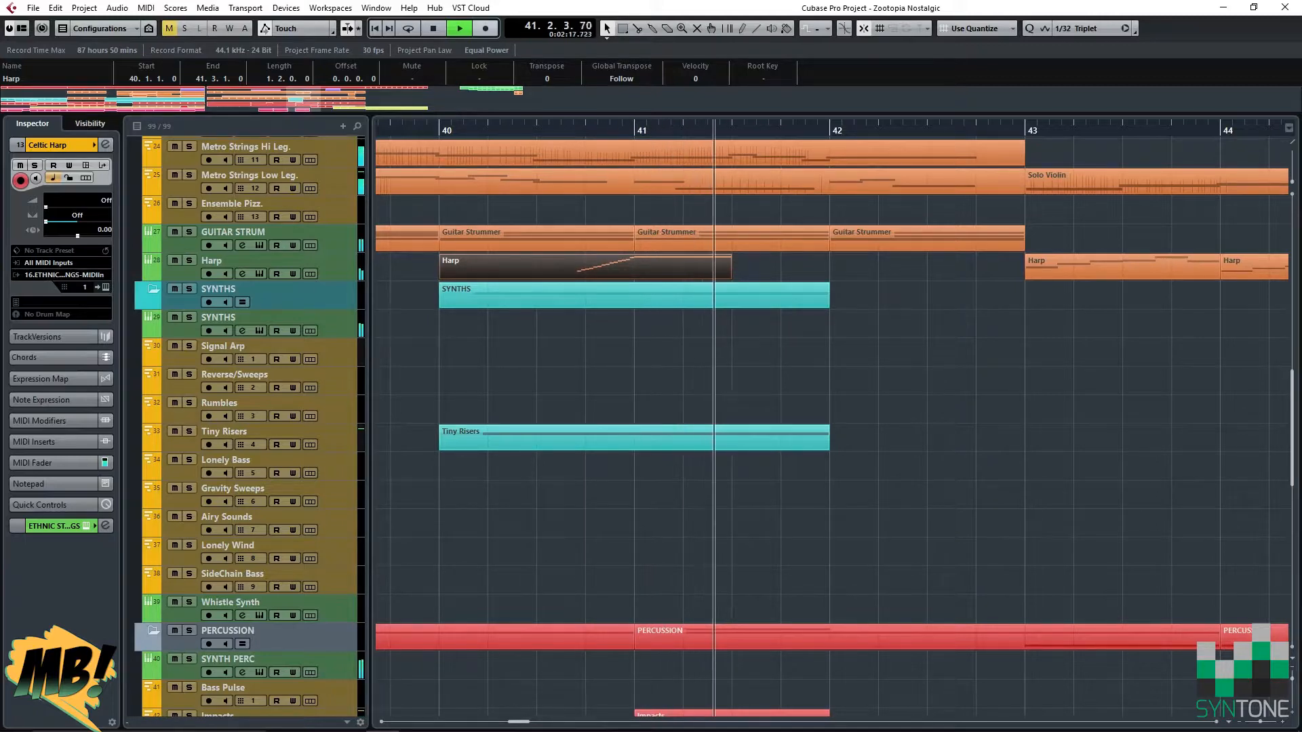
Select the PERC track, open its Kontakt instrument and switch the browser to the installed libraries.
{"action": "scroll", "coordinate": [832, 428], "scroll_direction": "up", "scroll_amount": 6}
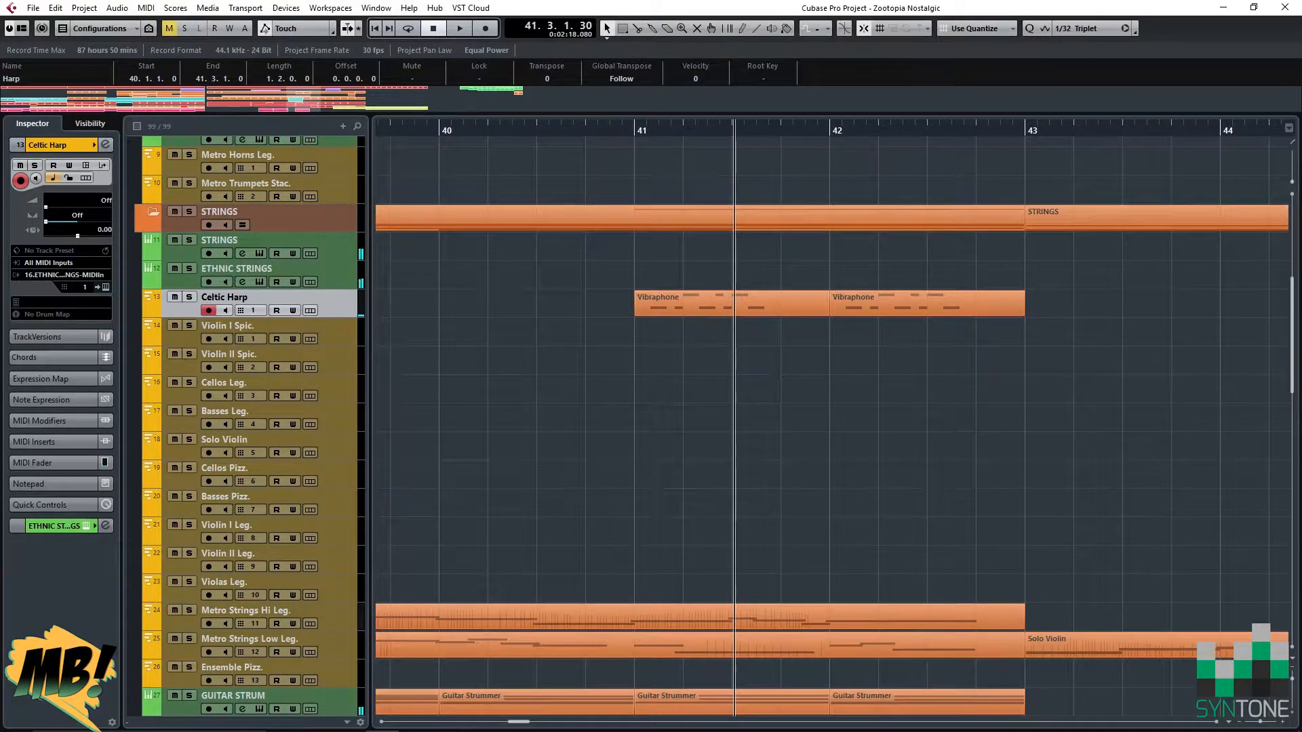
{"action": "scroll", "coordinate": [832, 427], "scroll_direction": "down", "scroll_amount": 12}
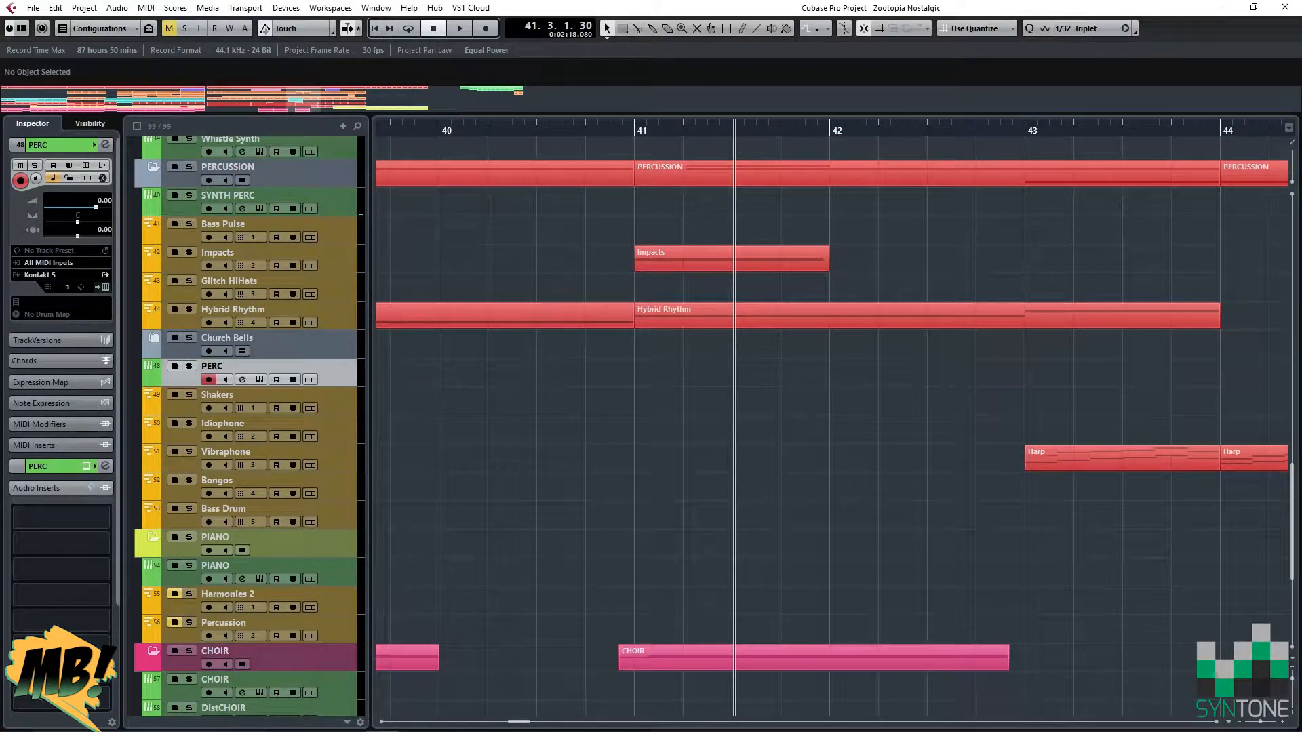
{"action": "left_click", "coordinate": [259, 380]}
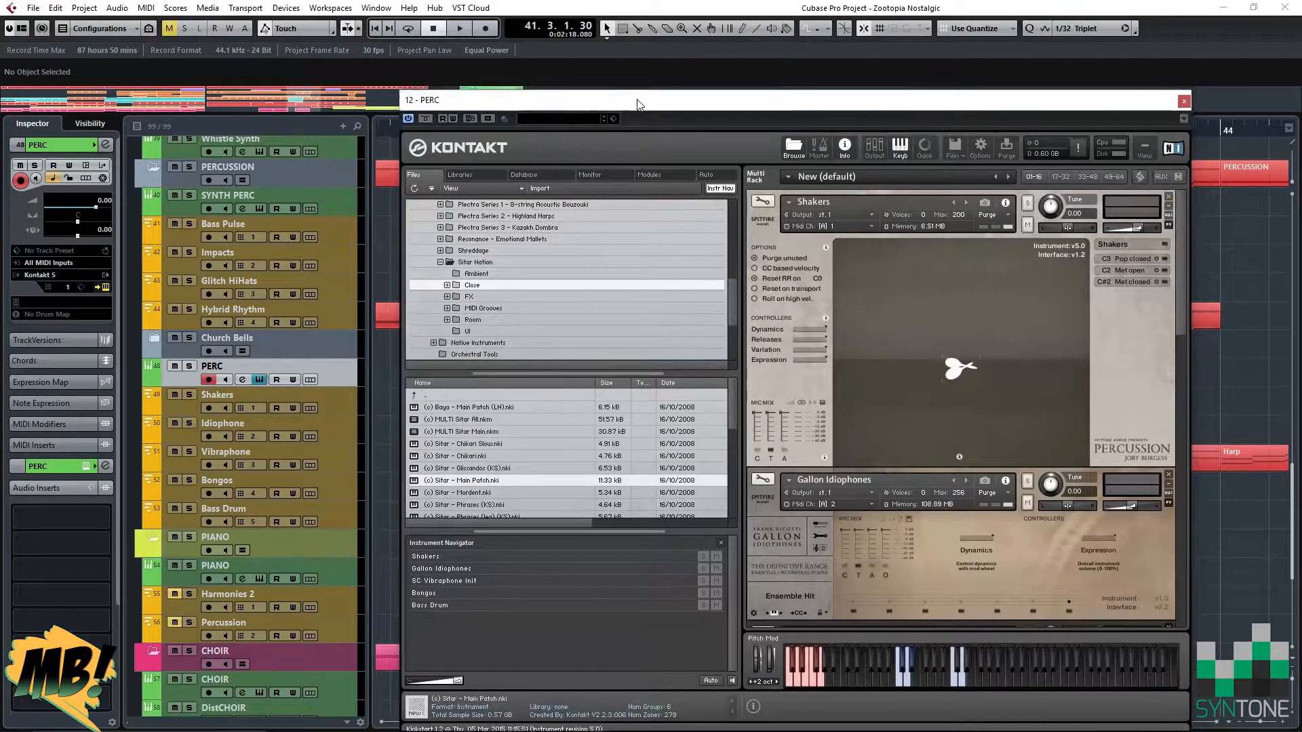
{"action": "scroll", "coordinate": [931, 429], "scroll_direction": "down", "scroll_amount": 10}
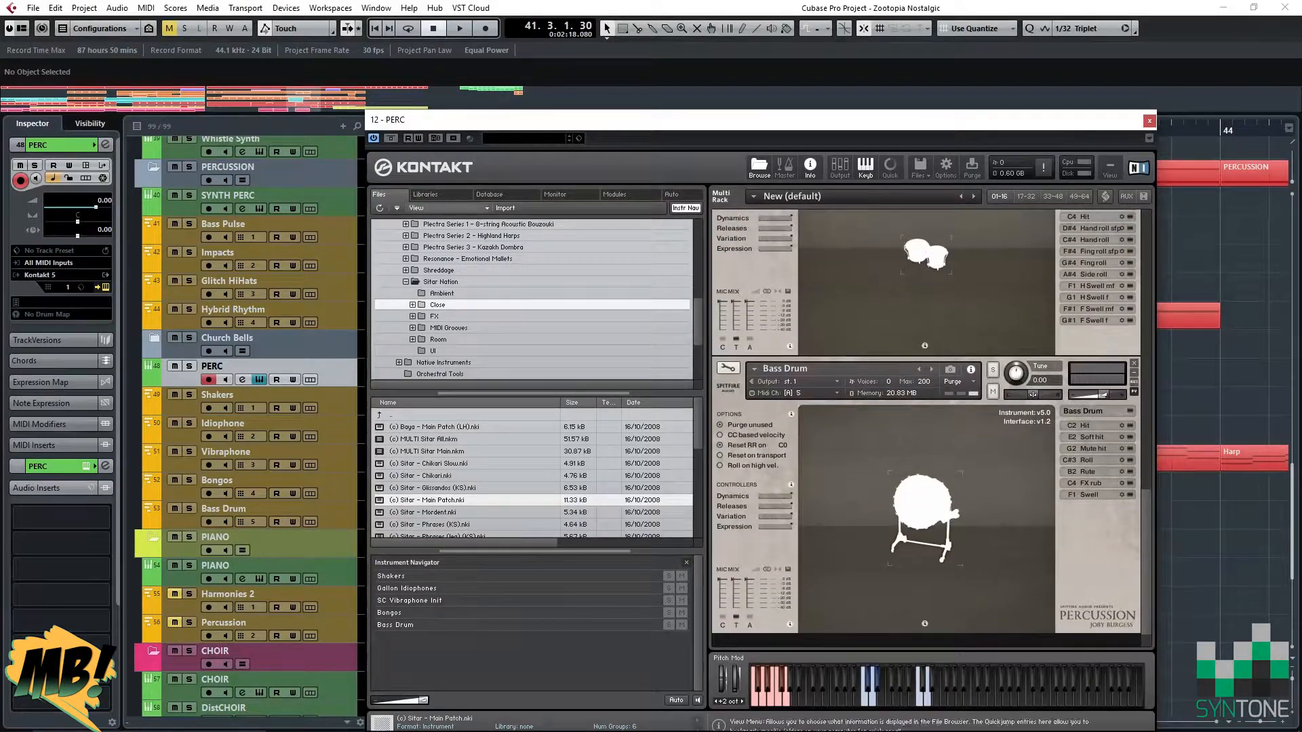
{"action": "left_click", "coordinate": [426, 195]}
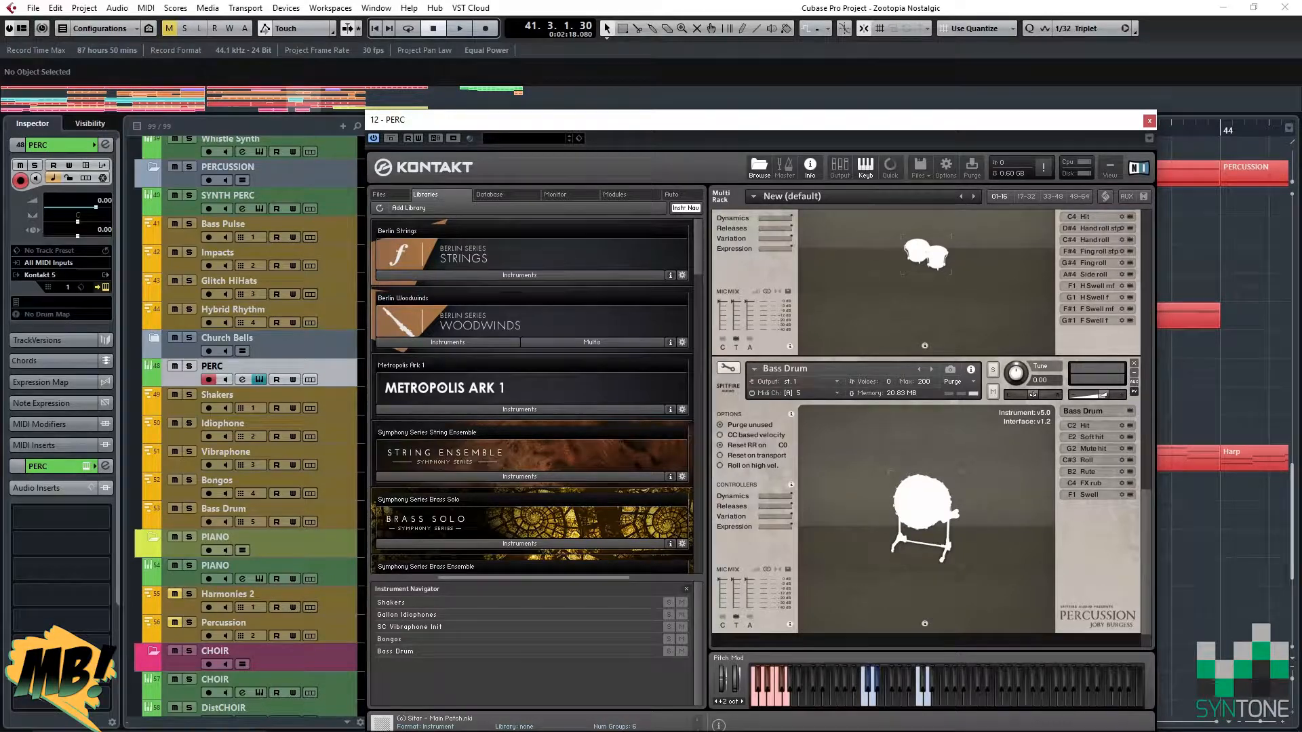
Load Snare 2 from the Drums - High folder of Spitfire Percussion into the PERC Kontakt rack and close the instrument window.
{"action": "scroll", "coordinate": [532, 396], "scroll_direction": "down", "scroll_amount": 20}
{"action": "scroll", "coordinate": [533, 397], "scroll_direction": "down", "scroll_amount": 16}
{"action": "left_click", "coordinate": [519, 319]}
{"action": "left_click", "coordinate": [380, 336]}
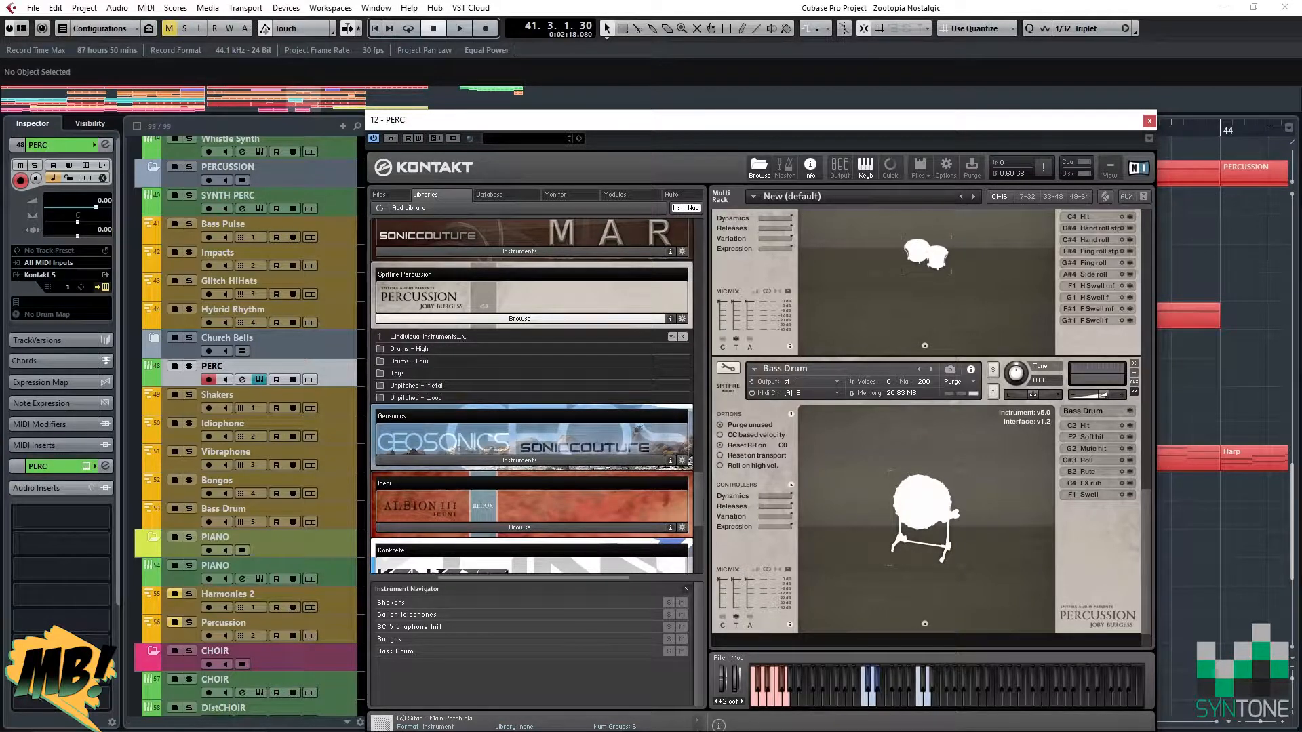
{"action": "left_click", "coordinate": [400, 349]}
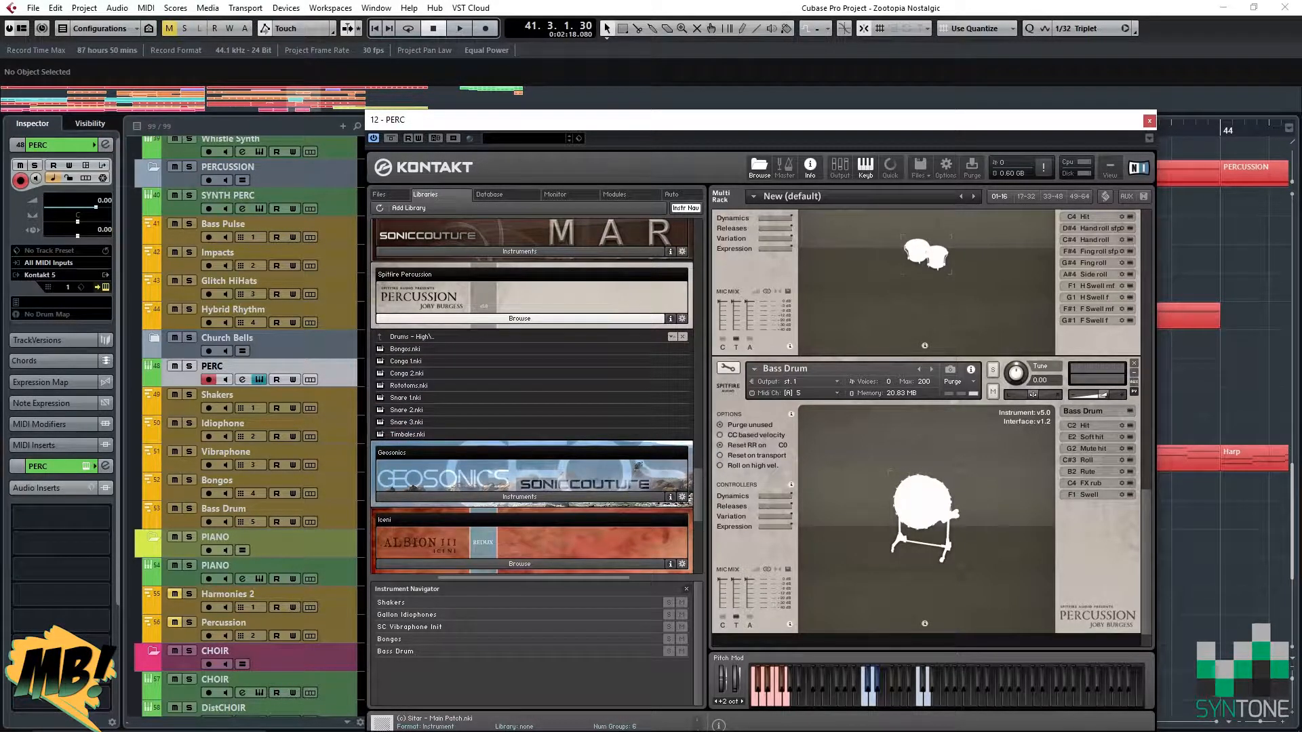
{"action": "double_click", "coordinate": [407, 410]}
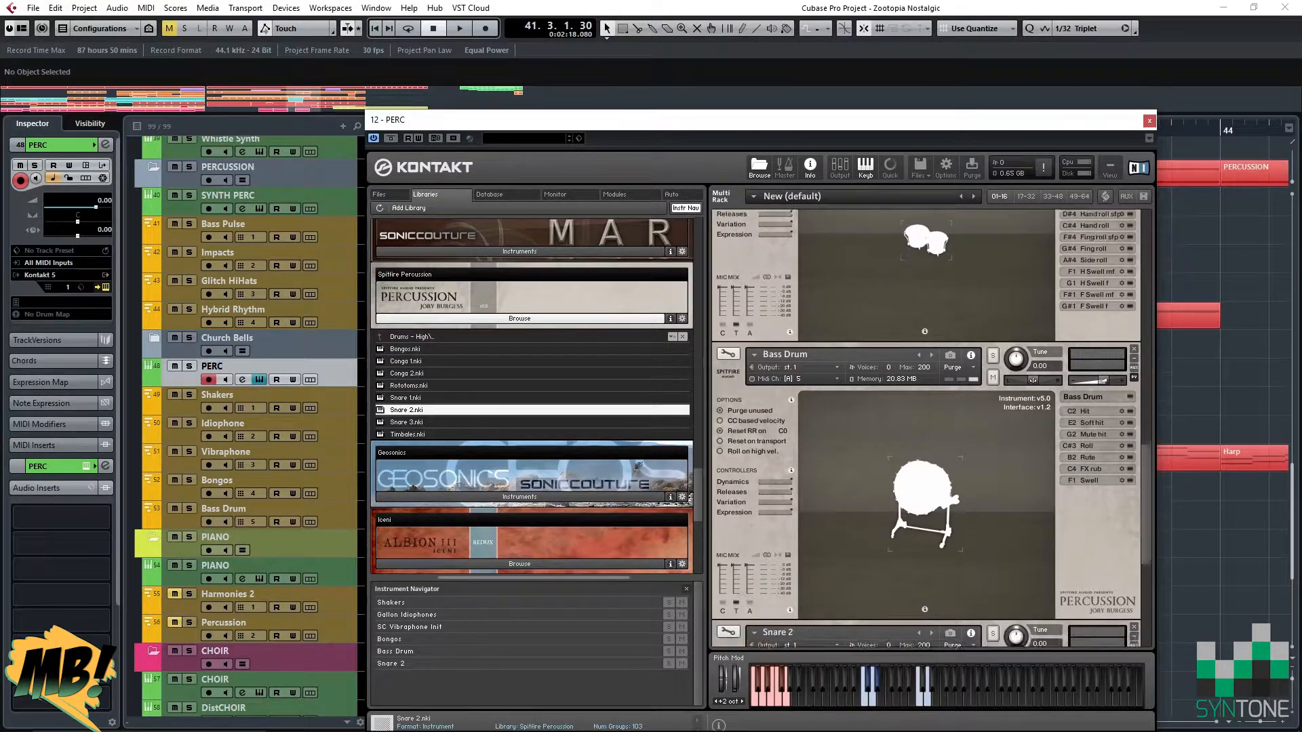
{"action": "left_click", "coordinate": [926, 494]}
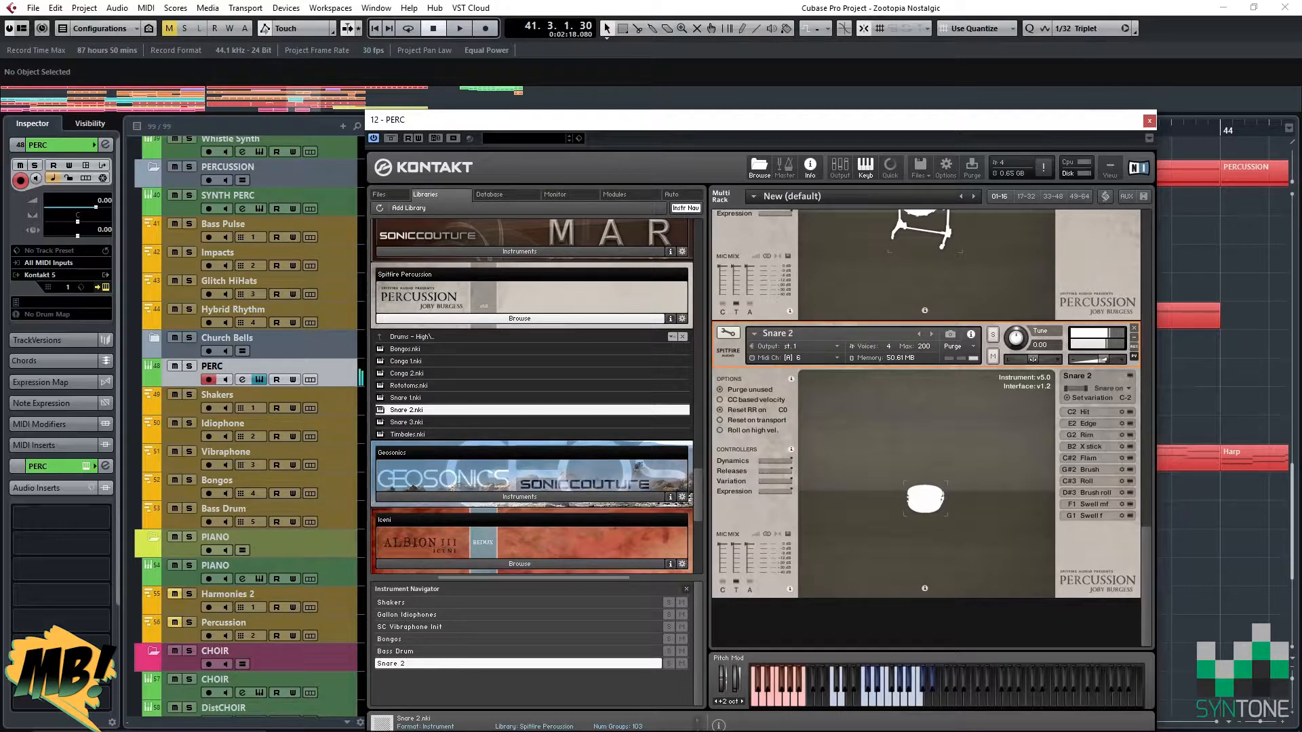
{"action": "key", "text": "Escape"}
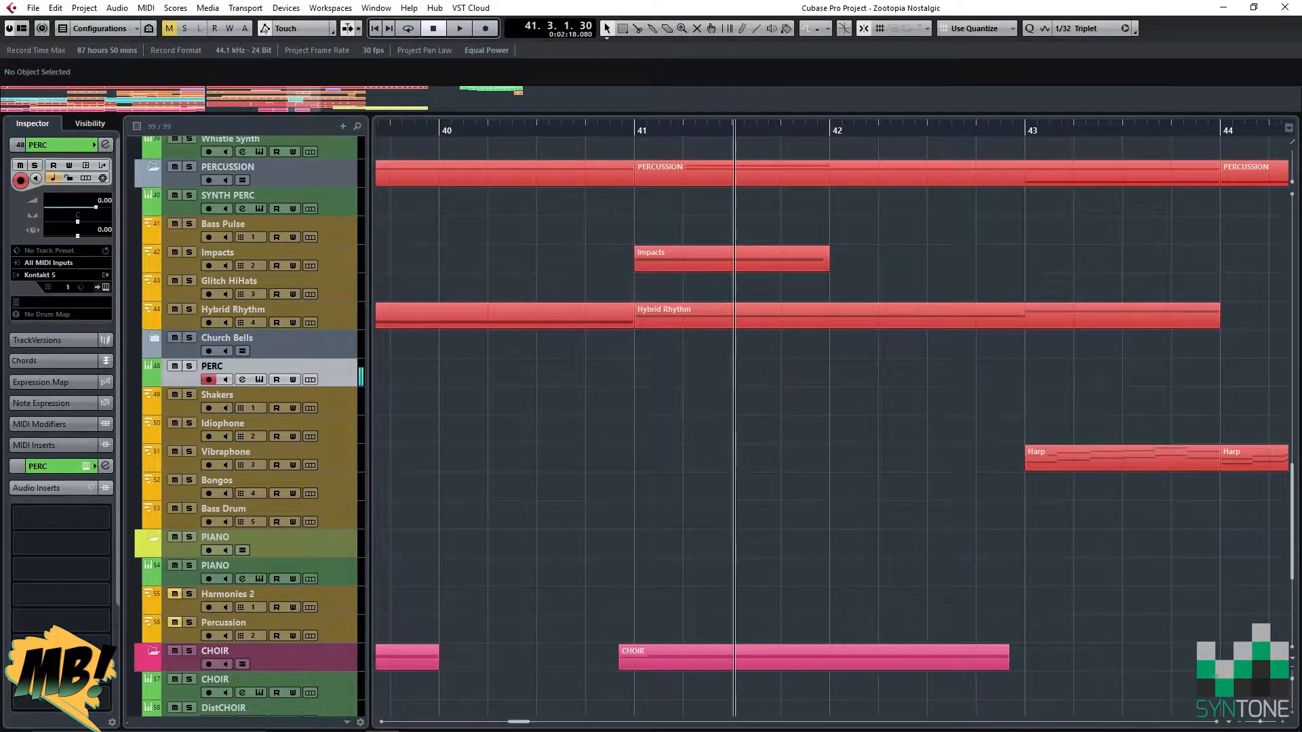
Add one MIDI track named "Snare Drum" below Bass Drum, routed to PERC on MIDI channel 6.
{"action": "left_click", "coordinate": [272, 509]}
{"action": "left_click", "coordinate": [84, 7]}
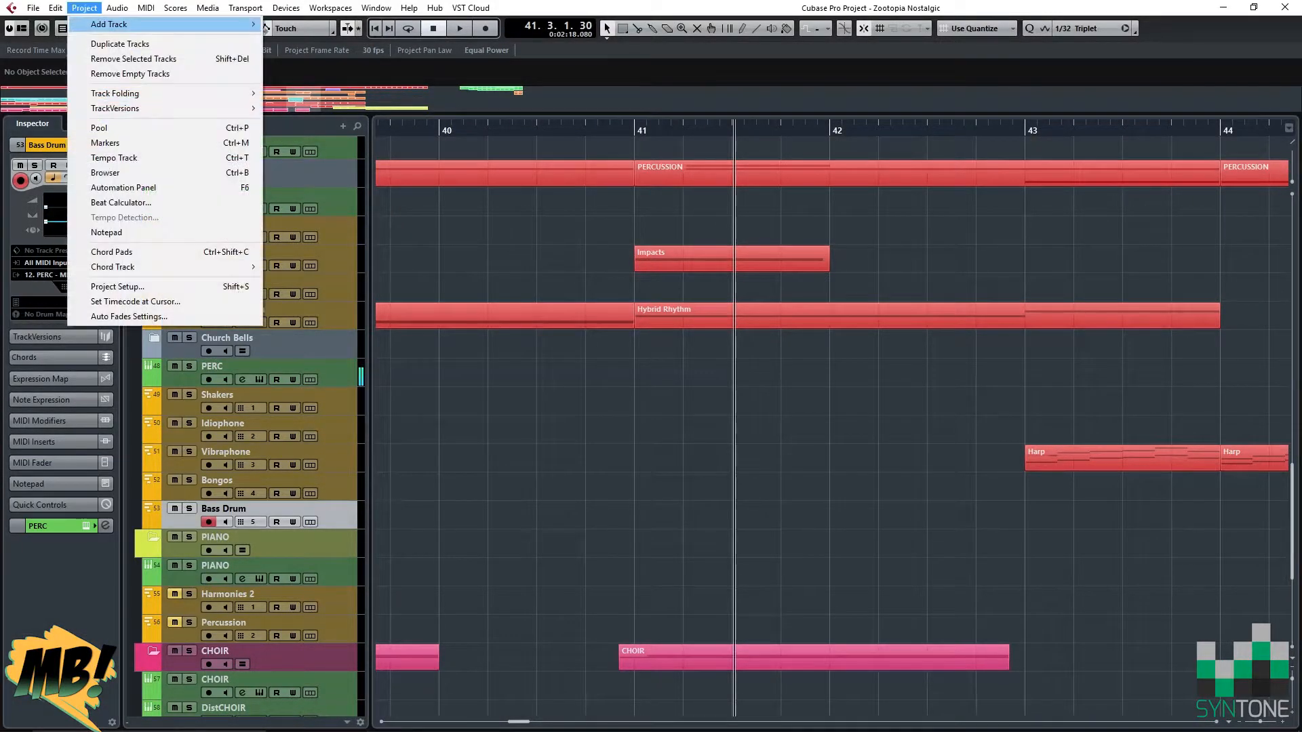
{"action": "mouse_move", "coordinate": [101, 26]}
{"action": "left_click", "coordinate": [292, 54]}
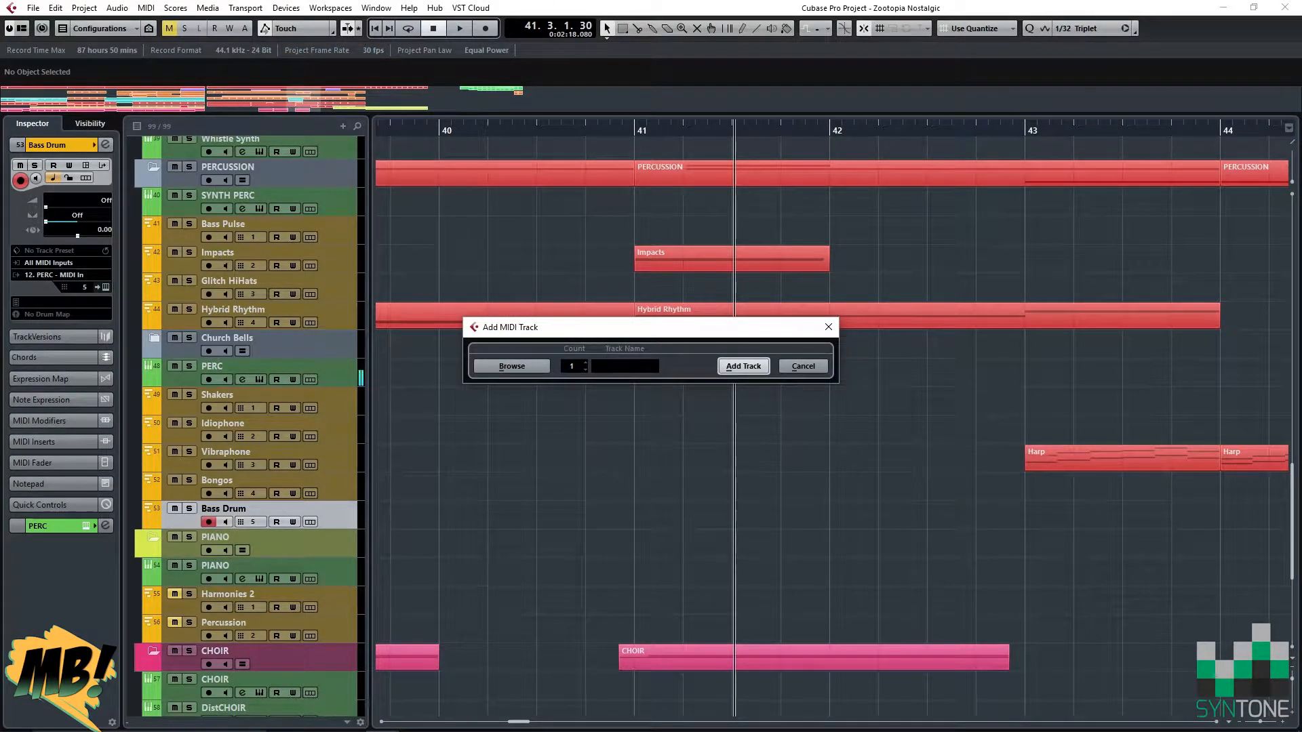
{"action": "type", "text": "Snare Drum"}
{"action": "key", "text": "Return"}
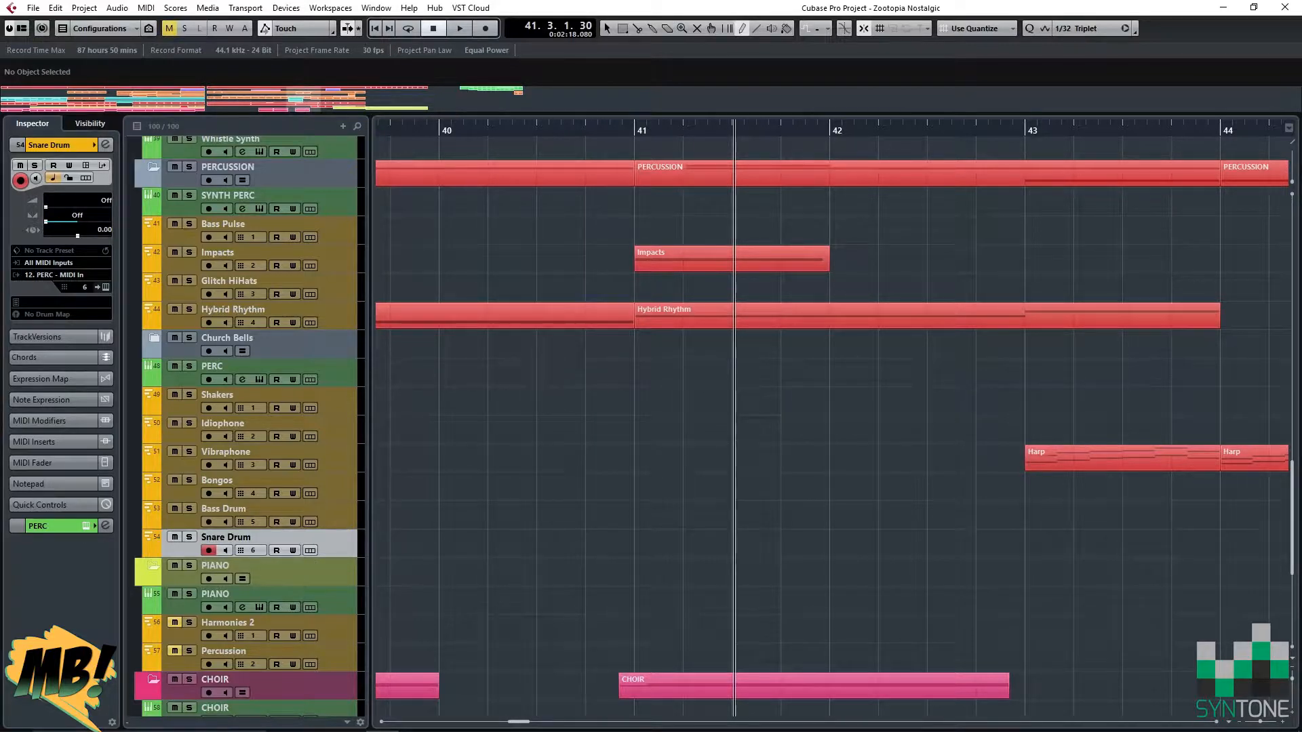
Select the Bass Drum track, audition its Bass Drum patch in the PERC Kontakt rack and close the instrument window.
{"action": "left_click", "coordinate": [285, 509]}
{"action": "left_click", "coordinate": [105, 287]}
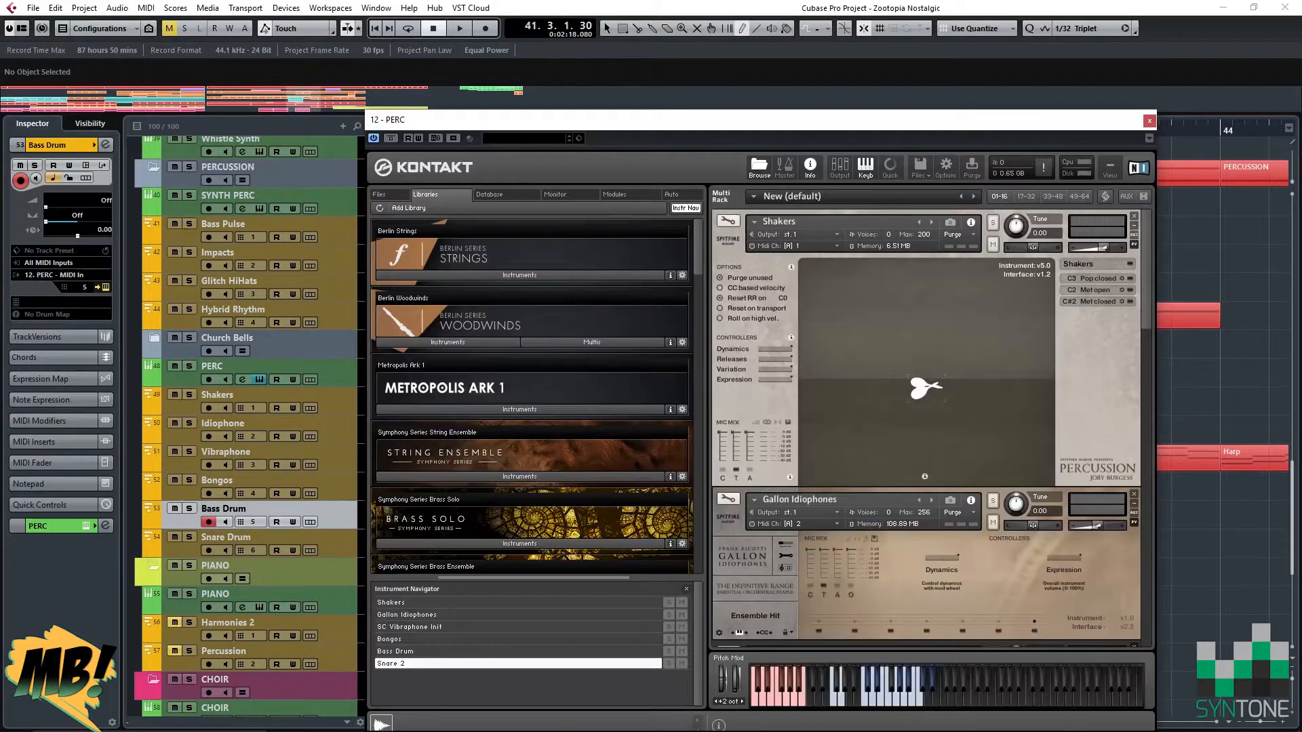
{"action": "scroll", "coordinate": [929, 427], "scroll_direction": "down", "scroll_amount": 10}
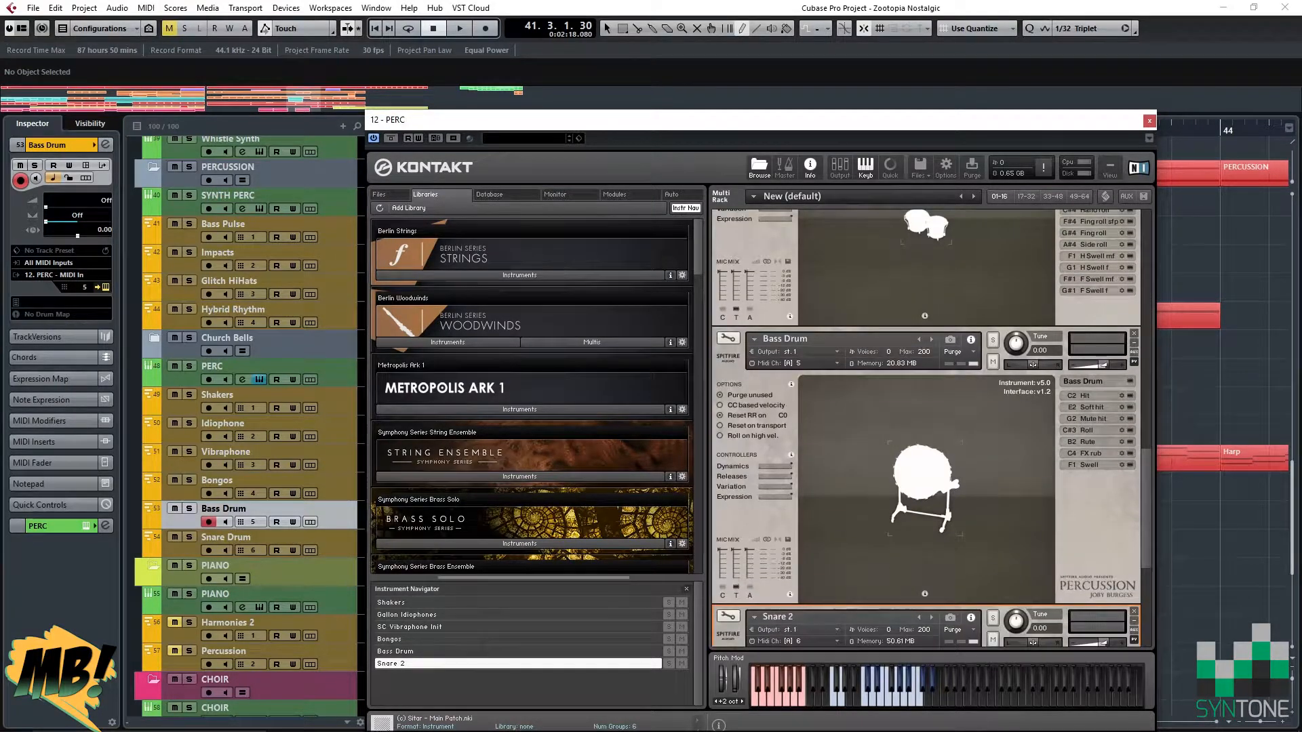
{"action": "left_click", "coordinate": [841, 339]}
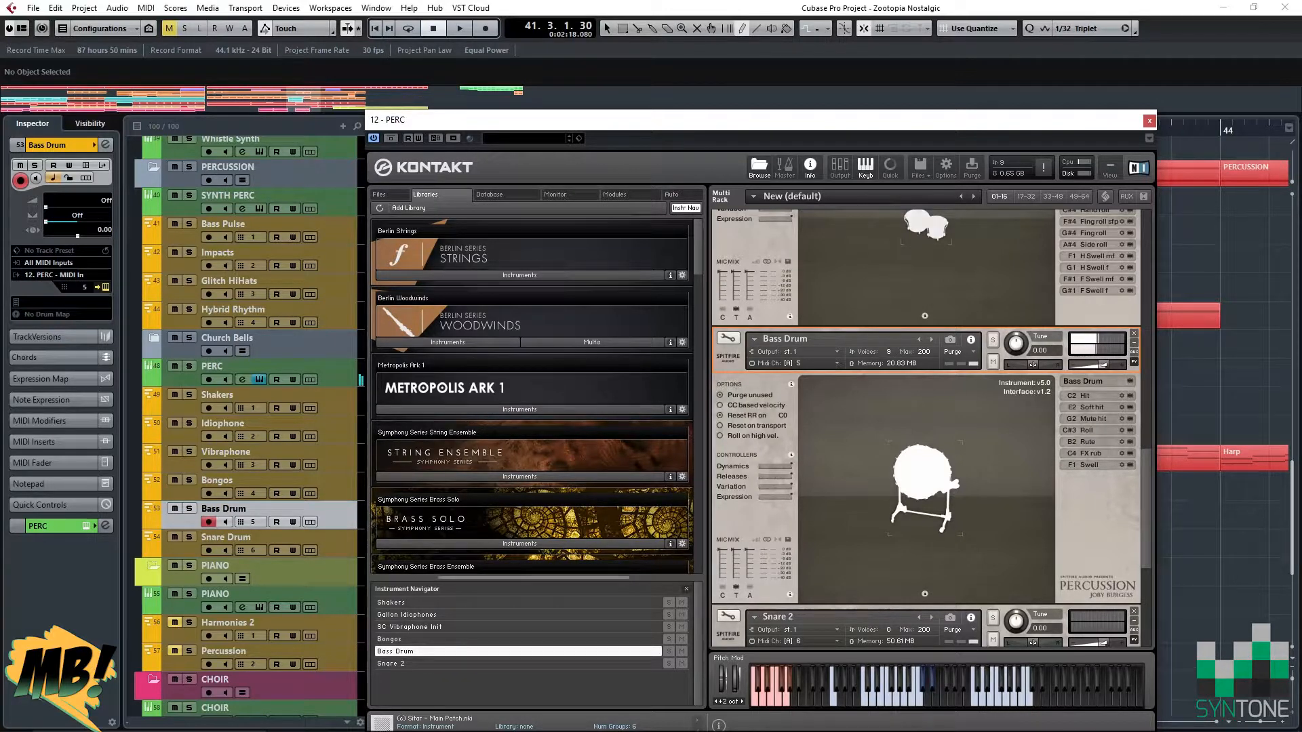
{"action": "scroll", "coordinate": [926, 429], "scroll_direction": "down", "scroll_amount": 5}
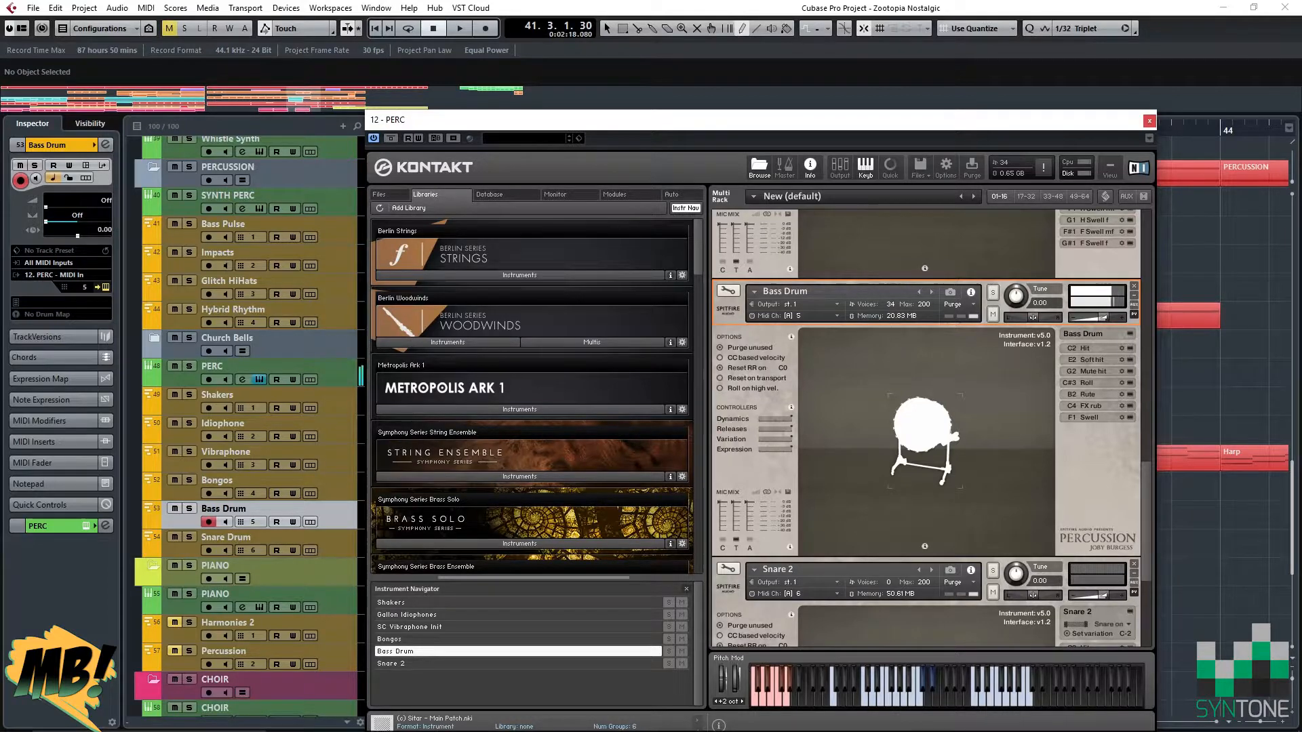
{"action": "left_click", "coordinate": [1149, 121]}
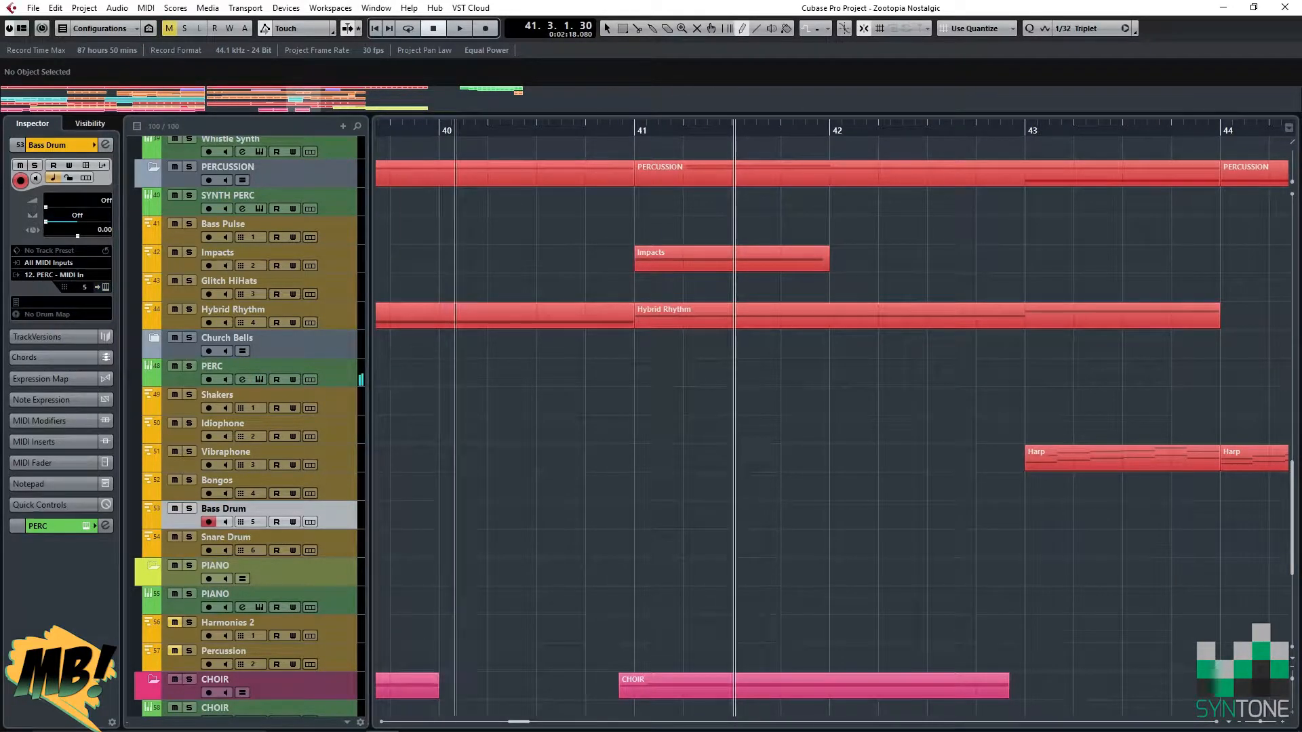
Copy the bar 41 Vibraphone part from the Celtic Harp track to the Snare Drum track at bar 41 and open it for note editing.
{"action": "scroll", "coordinate": [635, 407], "scroll_direction": "up", "scroll_amount": 6}
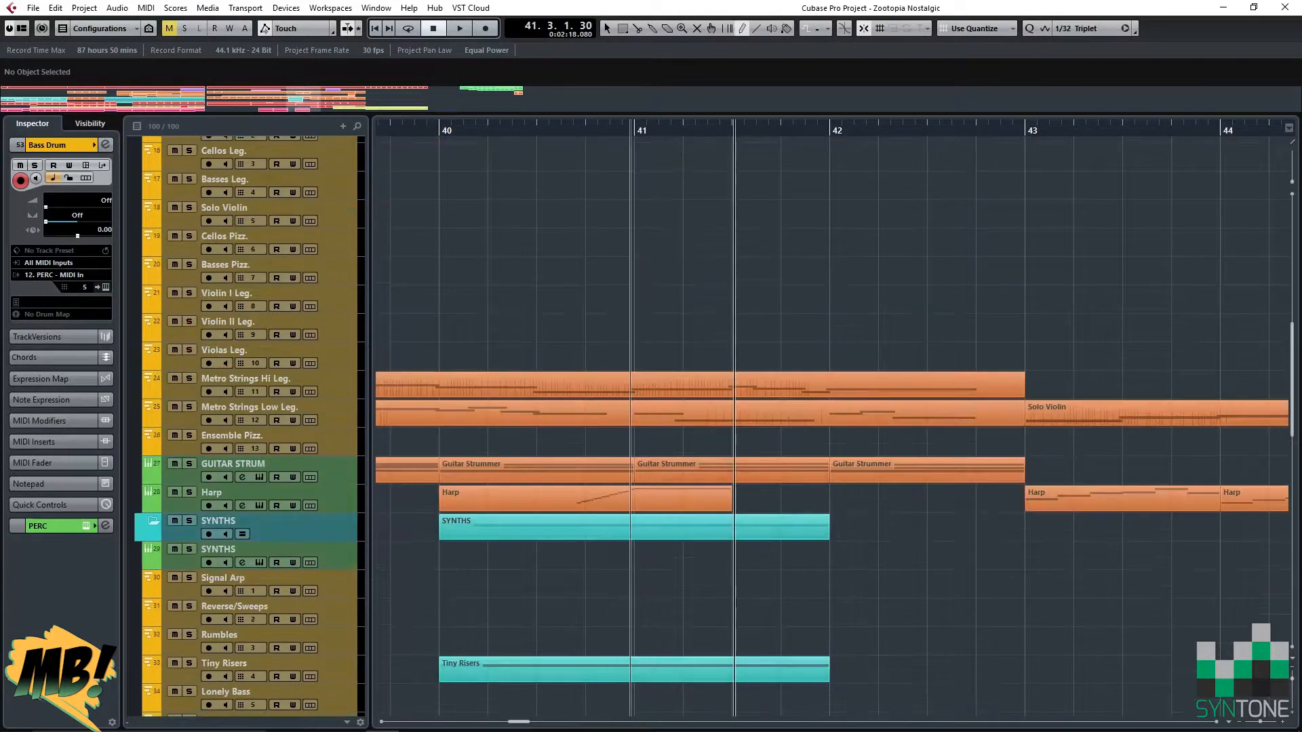
{"action": "left_click", "coordinate": [608, 29]}
{"action": "scroll", "coordinate": [635, 407], "scroll_direction": "up", "scroll_amount": 4}
{"action": "left_click", "coordinate": [732, 536]}
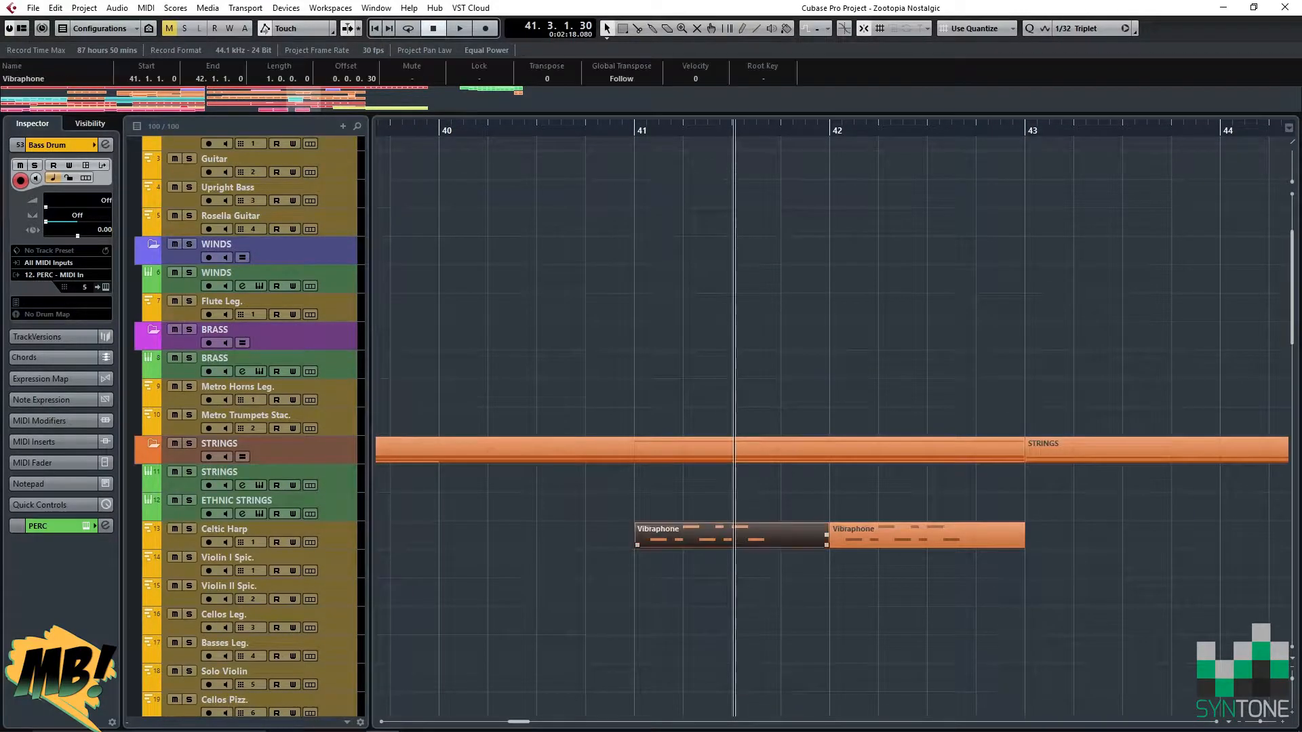
{"action": "key", "text": "ctrl+v"}
{"action": "scroll", "coordinate": [731, 536], "scroll_direction": "down", "scroll_amount": 4}
{"action": "scroll", "coordinate": [731, 536], "scroll_direction": "up", "scroll_amount": 4}
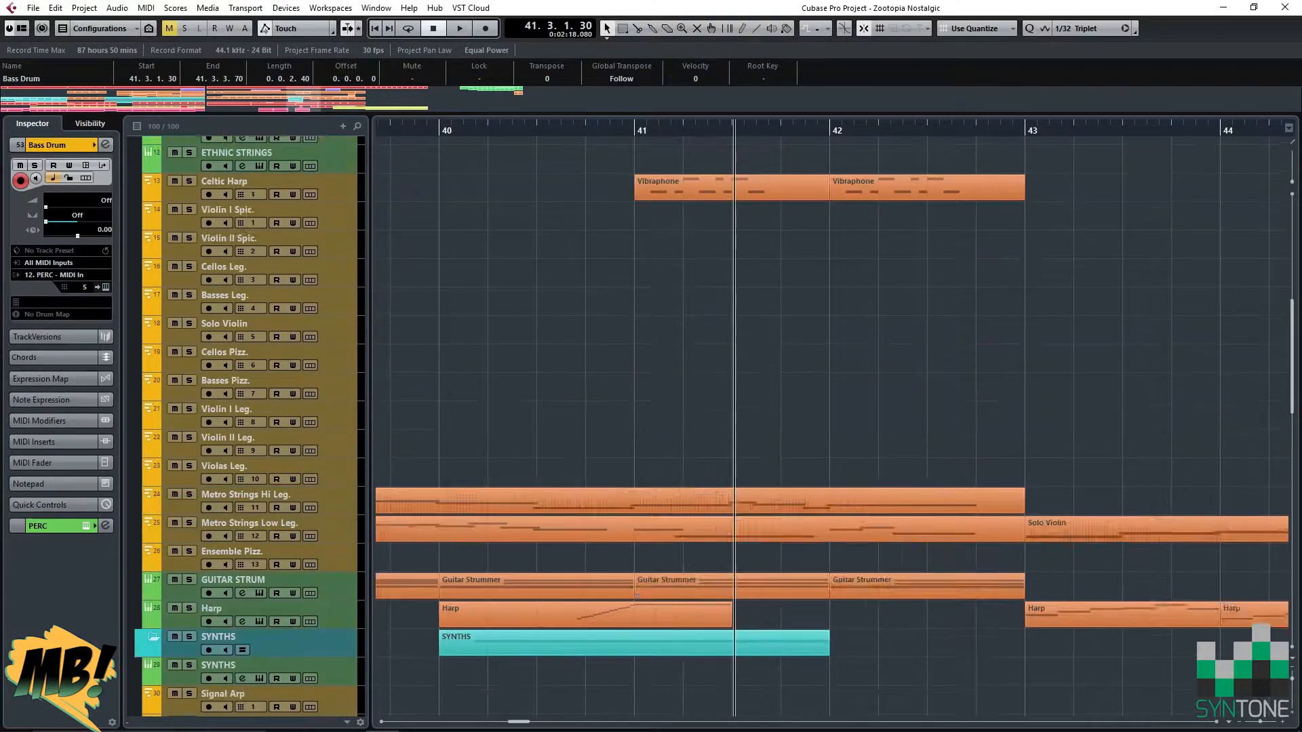
{"action": "left_click", "coordinate": [732, 536]}
{"action": "scroll", "coordinate": [732, 536], "scroll_direction": "down", "scroll_amount": 4}
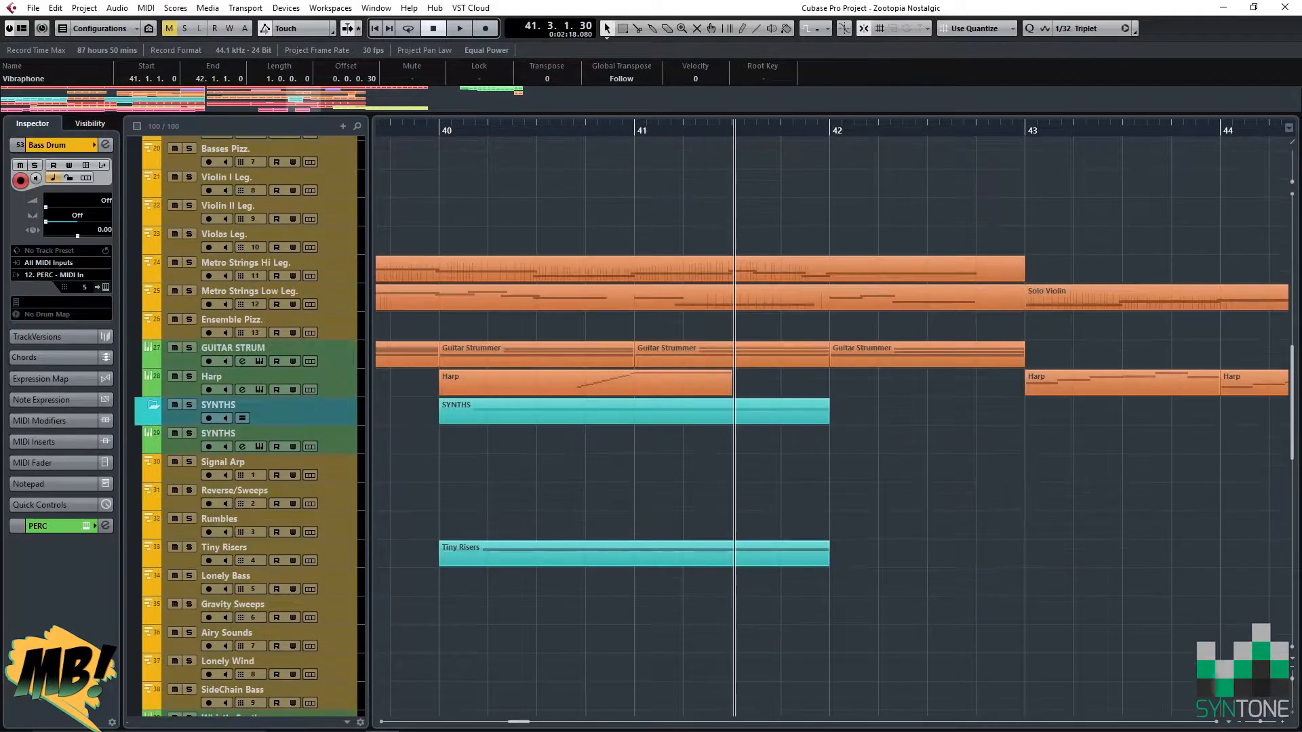
{"action": "scroll", "coordinate": [732, 536], "scroll_direction": "down", "scroll_amount": 8}
{"action": "scroll", "coordinate": [731, 536], "scroll_direction": "up", "scroll_amount": 8}
{"action": "scroll", "coordinate": [732, 536], "scroll_direction": "down", "scroll_amount": 4}
{"action": "key", "text": "l"}
{"action": "key", "text": "Down"}
{"action": "key", "text": "ctrl+v"}
{"action": "key", "text": "Return"}
Select the upper row of notes in the copied part and transpose it down towards G2.
{"action": "left_click_drag", "start_coordinate": [177, 192], "coordinate": [437, 238]}
{"action": "key", "text": "Down"}
{"action": "key", "text": "Down"}
{"action": "key", "text": "Down"}
{"action": "key", "text": "Down"}
{"action": "key", "text": "Down"}
{"action": "key", "text": "Down"}
{"action": "key", "text": "Down"}
{"action": "key", "text": "Down"}
{"action": "key", "text": "Down"}
{"action": "key", "text": "Down"}
{"action": "key", "text": "Down"}
{"action": "key", "text": "Down"}
{"action": "key", "text": "Down"}
{"action": "key", "text": "Down"}
{"action": "key", "text": "Down"}
{"action": "key", "text": "Down"}
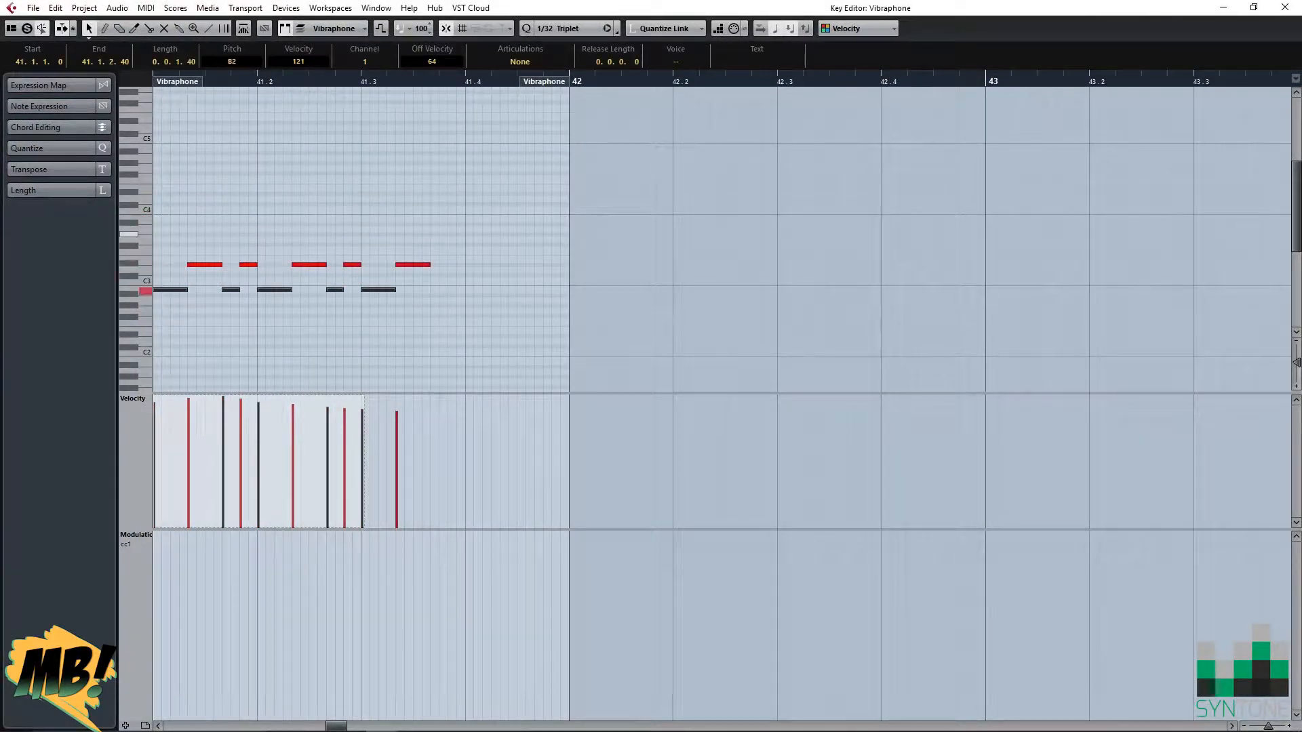
Transpose the remaining row of notes down to G2 so all hits share one pitch, and reduce their velocities.
{"action": "left_click_drag", "start_coordinate": [189, 234], "coordinate": [451, 282]}
{"action": "key", "text": "Down"}
{"action": "key", "text": "Down"}
{"action": "key", "text": "Down"}
{"action": "key", "text": "Down"}
{"action": "key", "text": "Down"}
{"action": "key", "text": "Down"}
{"action": "key", "text": "Down"}
{"action": "key", "text": "Down"}
{"action": "key", "text": "Down"}
{"action": "key", "text": "Up"}
{"action": "left_click", "coordinate": [448, 290]}
{"action": "left_click_drag", "start_coordinate": [422, 444], "coordinate": [155, 427]}
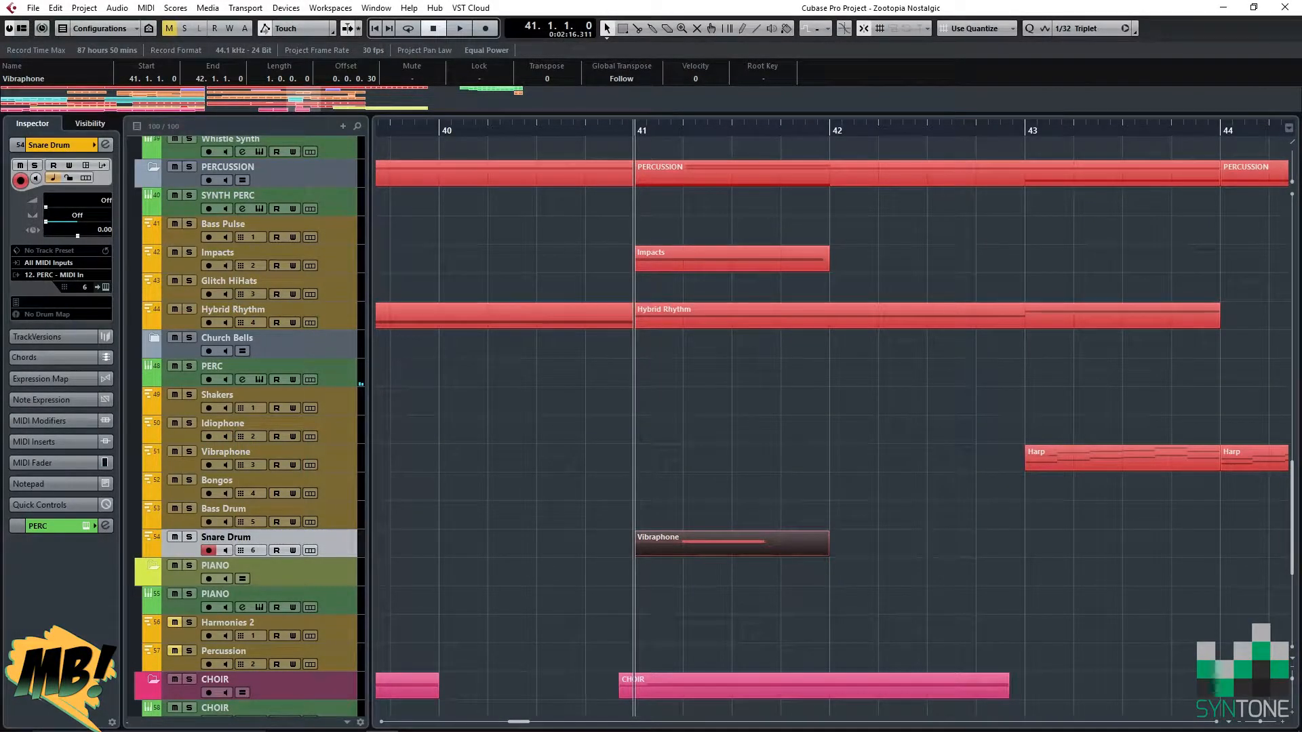
Play the arrangement from bar 40 through bar 41 to check the snare rhythm.
{"action": "key", "text": "space"}
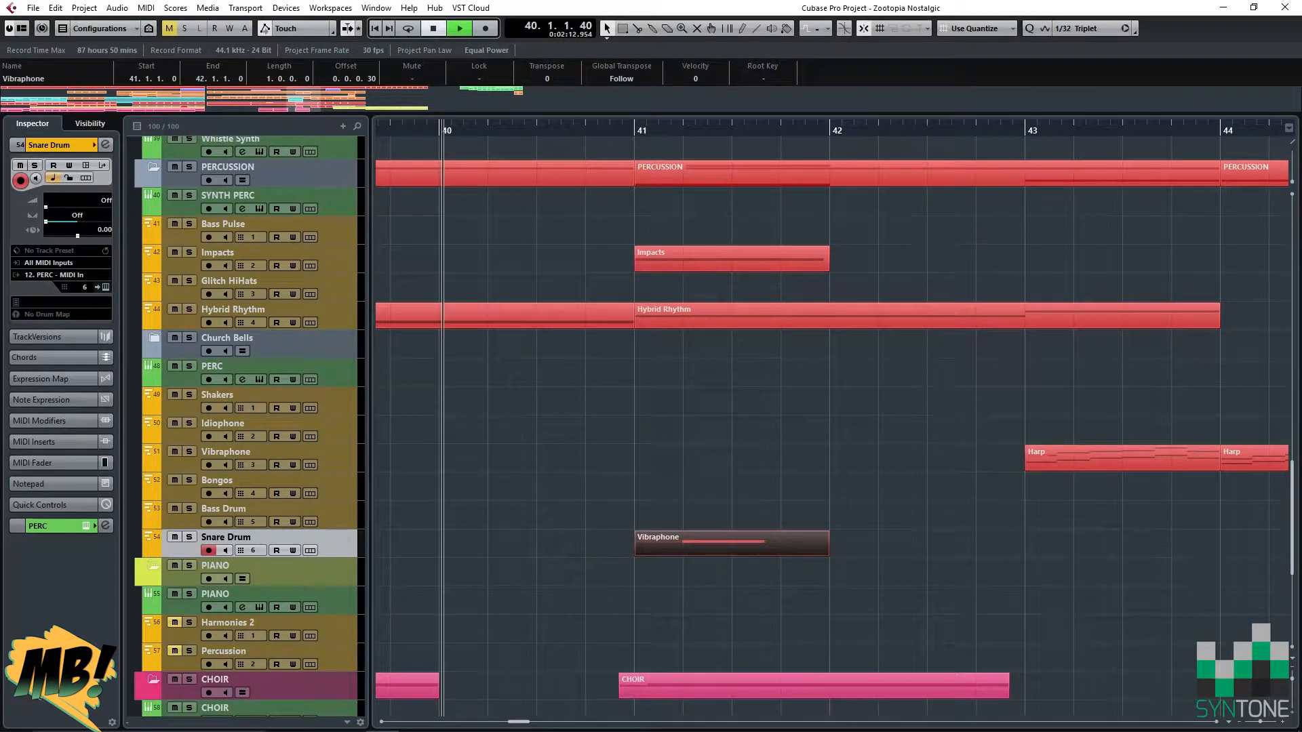
{"action": "key", "text": "space"}
{"action": "key", "text": "space"}
{"action": "key", "text": "space"}
{"action": "key", "text": "space"}
{"action": "key", "text": "space"}
{"action": "key", "text": "space"}
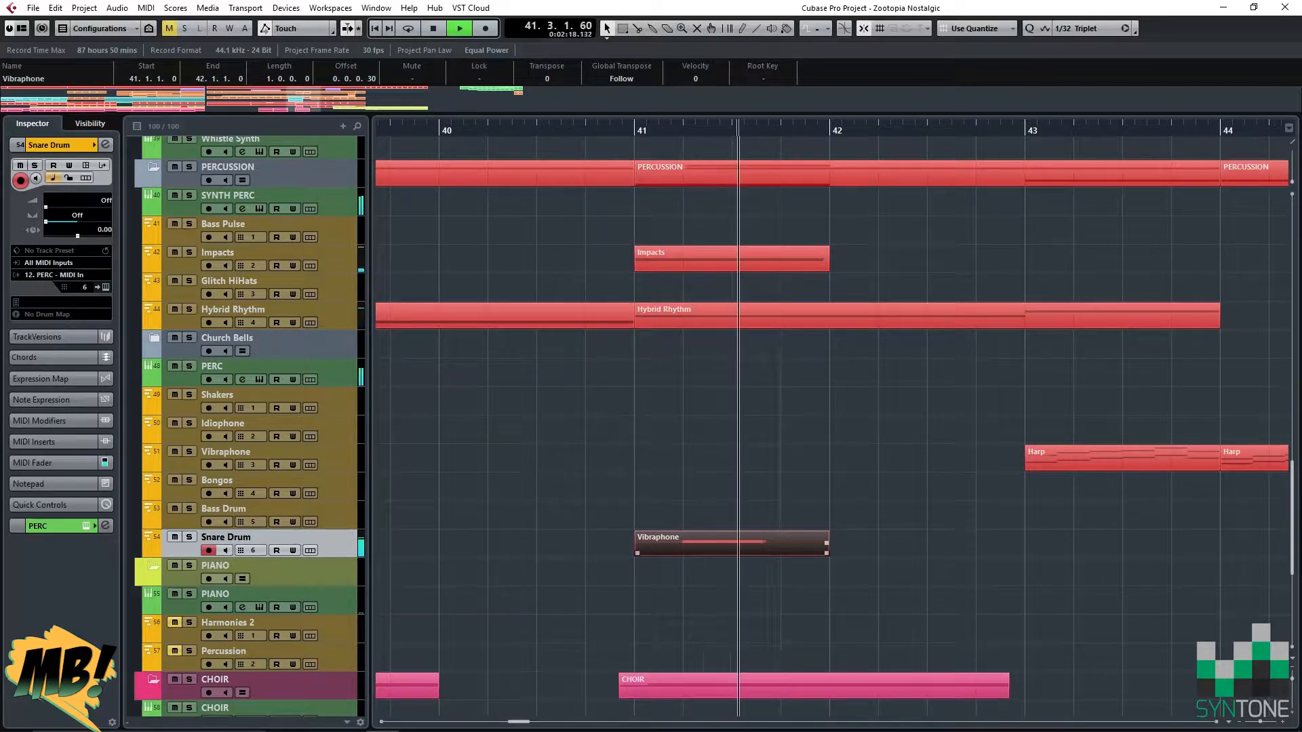
Transpose all notes of the Snare Drum part down to E2 and level their velocities at about 82.
{"action": "key", "text": "Return"}
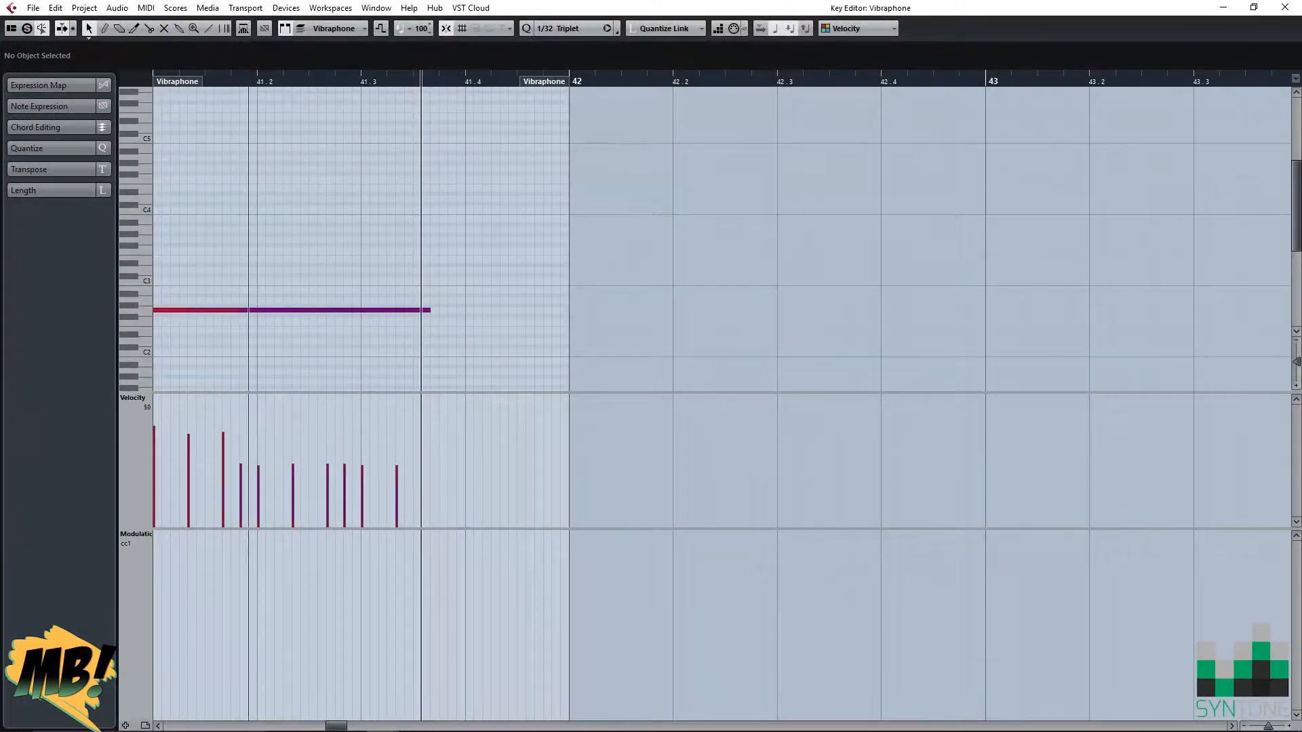
{"action": "key", "text": "ctrl+a"}
{"action": "key", "text": "Down"}
{"action": "key", "text": "Down"}
{"action": "key", "text": "Down"}
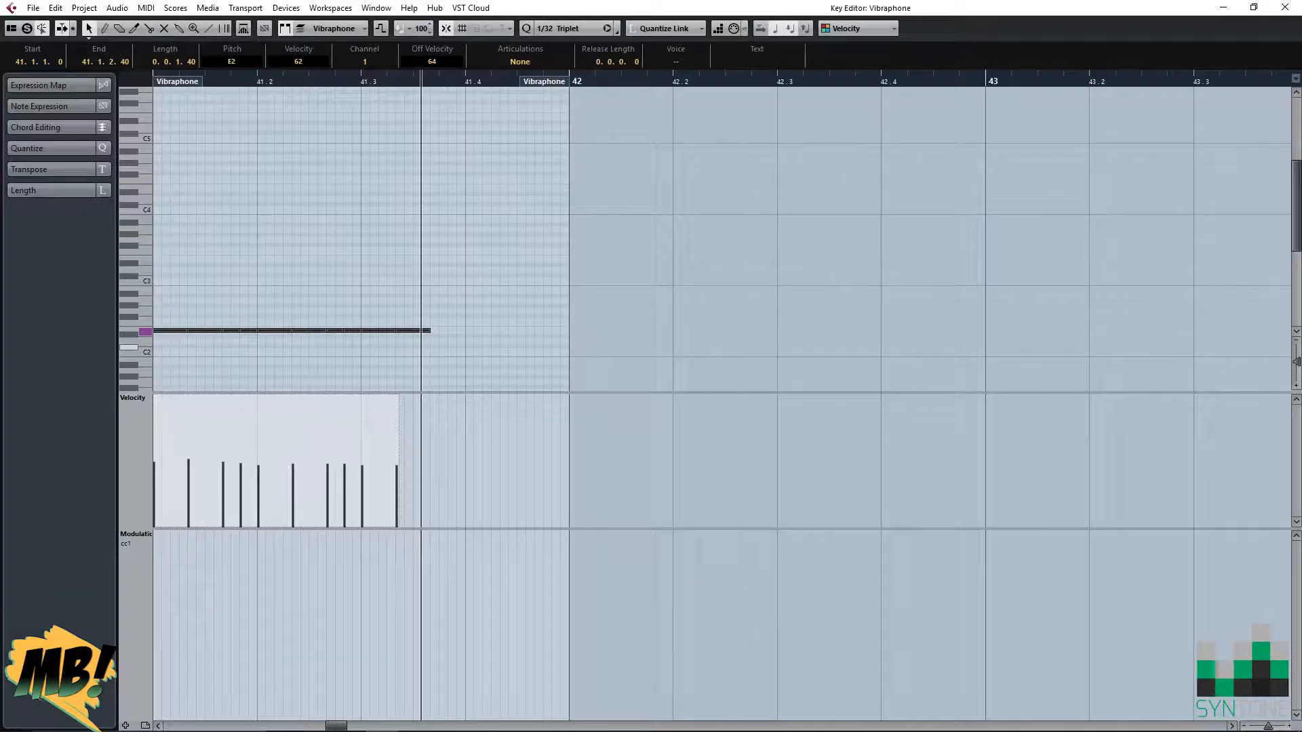
{"action": "left_click_drag", "start_coordinate": [406, 442], "coordinate": [151, 442]}
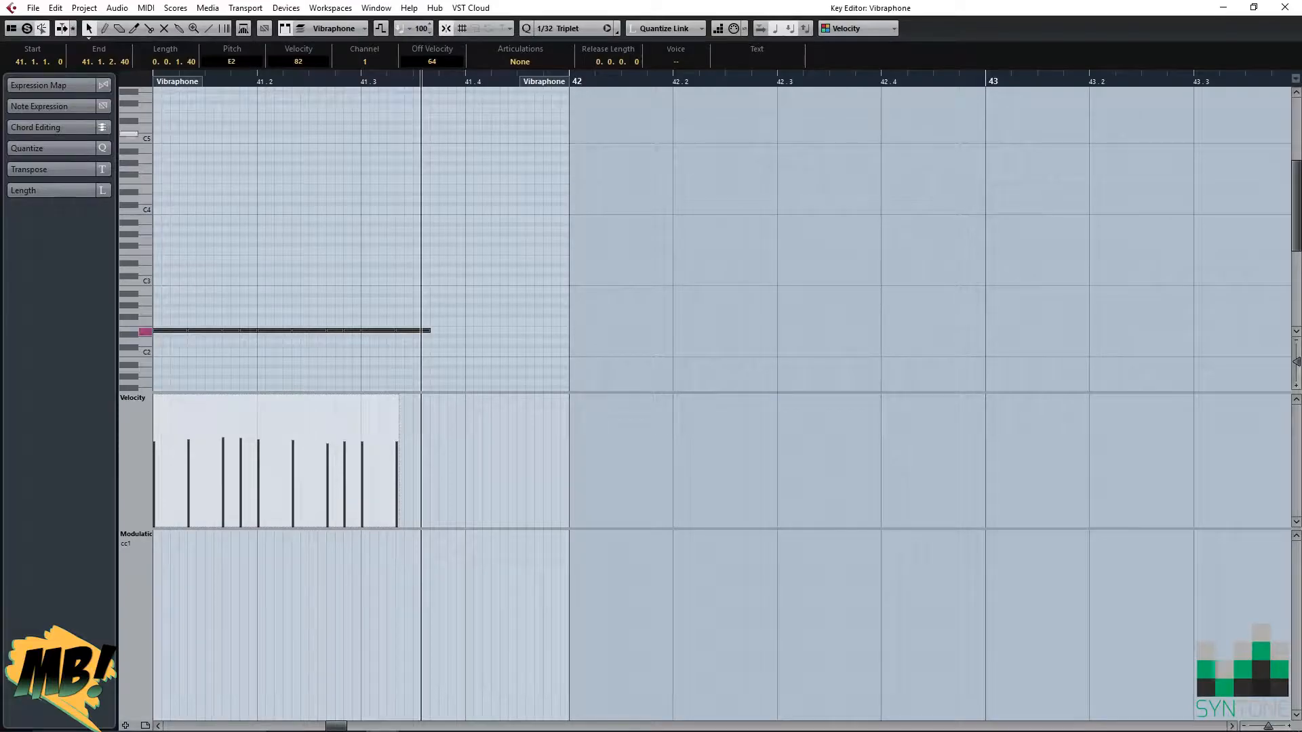
{"action": "key", "text": "Return"}
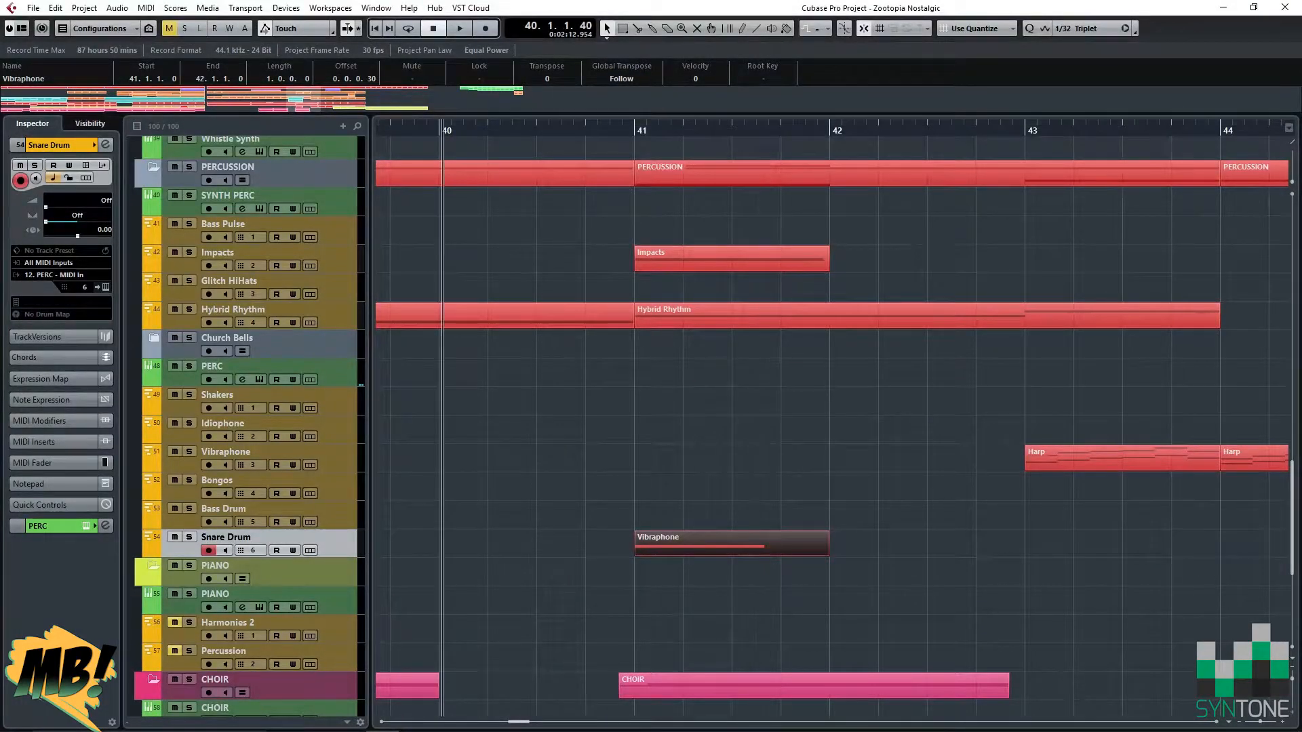
Play the passage from bar 40, raise the velocities of the snare notes further and listen again.
{"action": "key", "text": "KP_Subtract"}
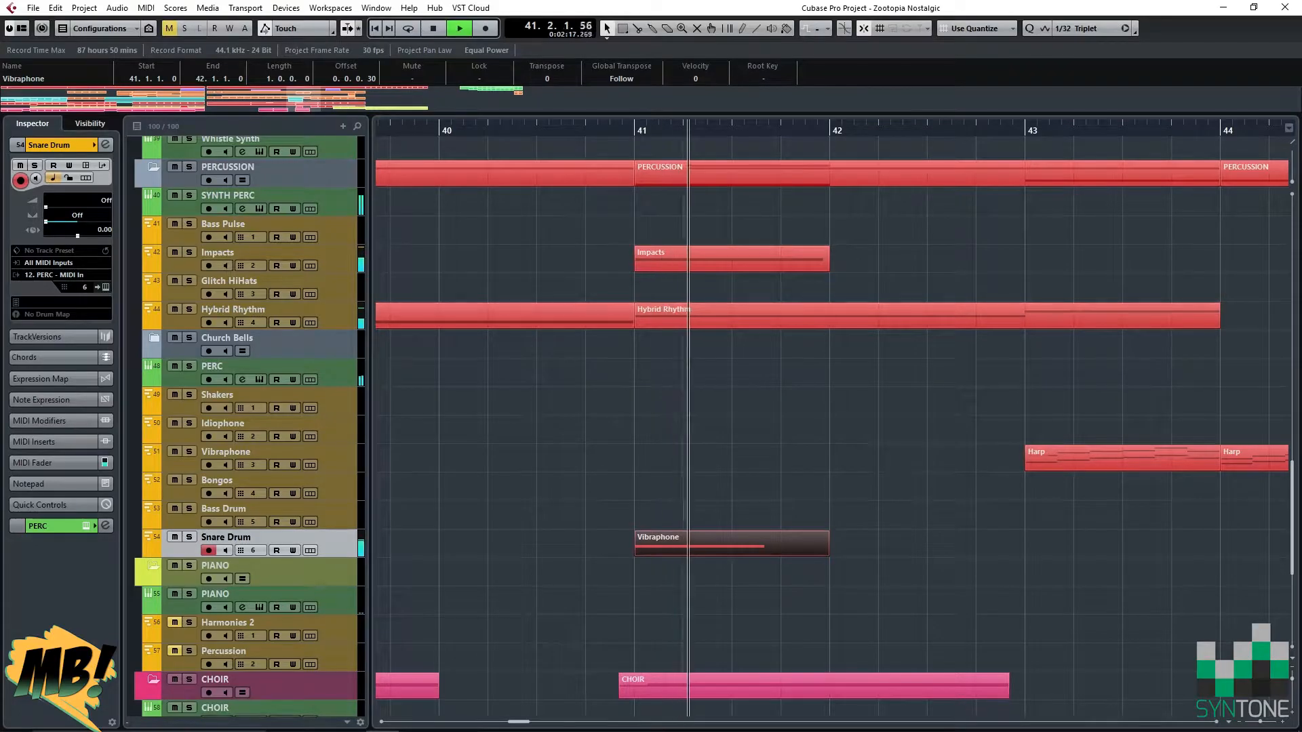
{"action": "key", "text": "Return"}
{"action": "mouse_move", "coordinate": [404, 419]}
{"action": "left_mouse_down"}
{"action": "mouse_move", "coordinate": [160, 399]}
{"action": "mouse_move", "coordinate": [404, 394]}
{"action": "left_mouse_up"}
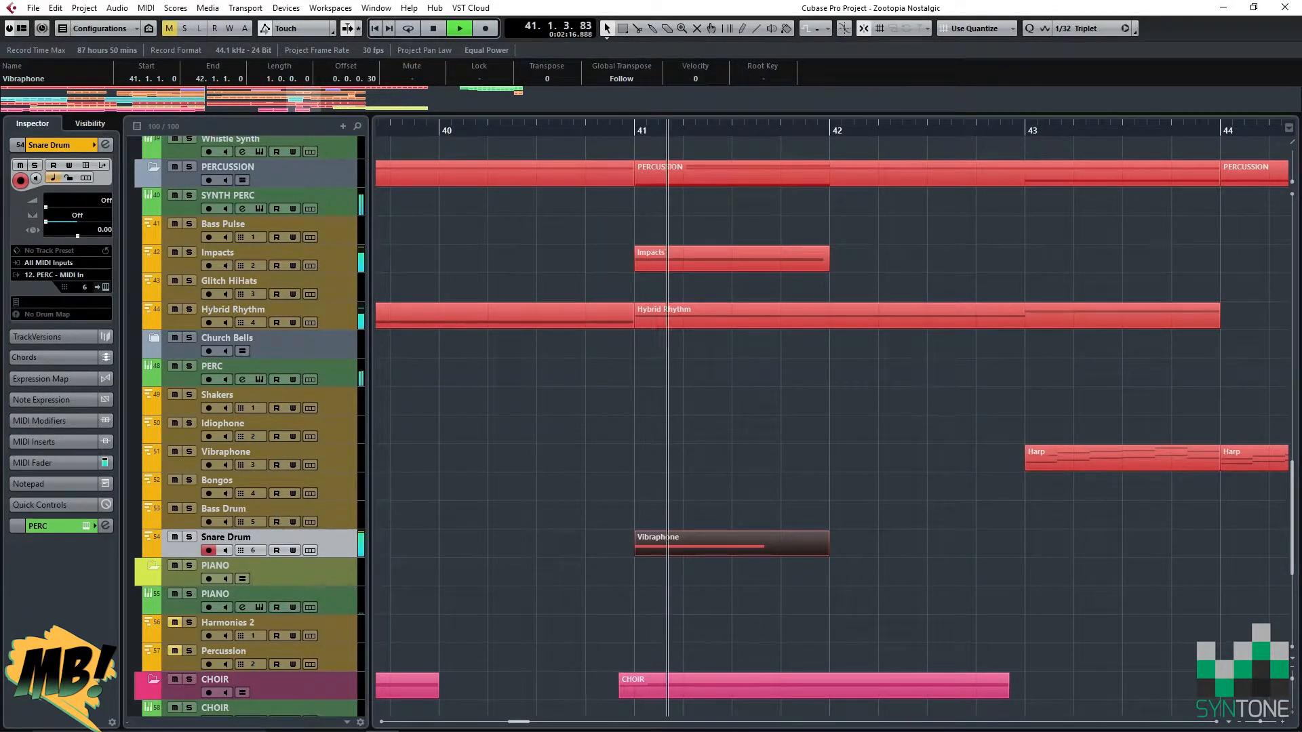
Stop playback and duplicate the Snare Drum part from bar 41 into bar 42.
{"action": "key", "text": "space"}
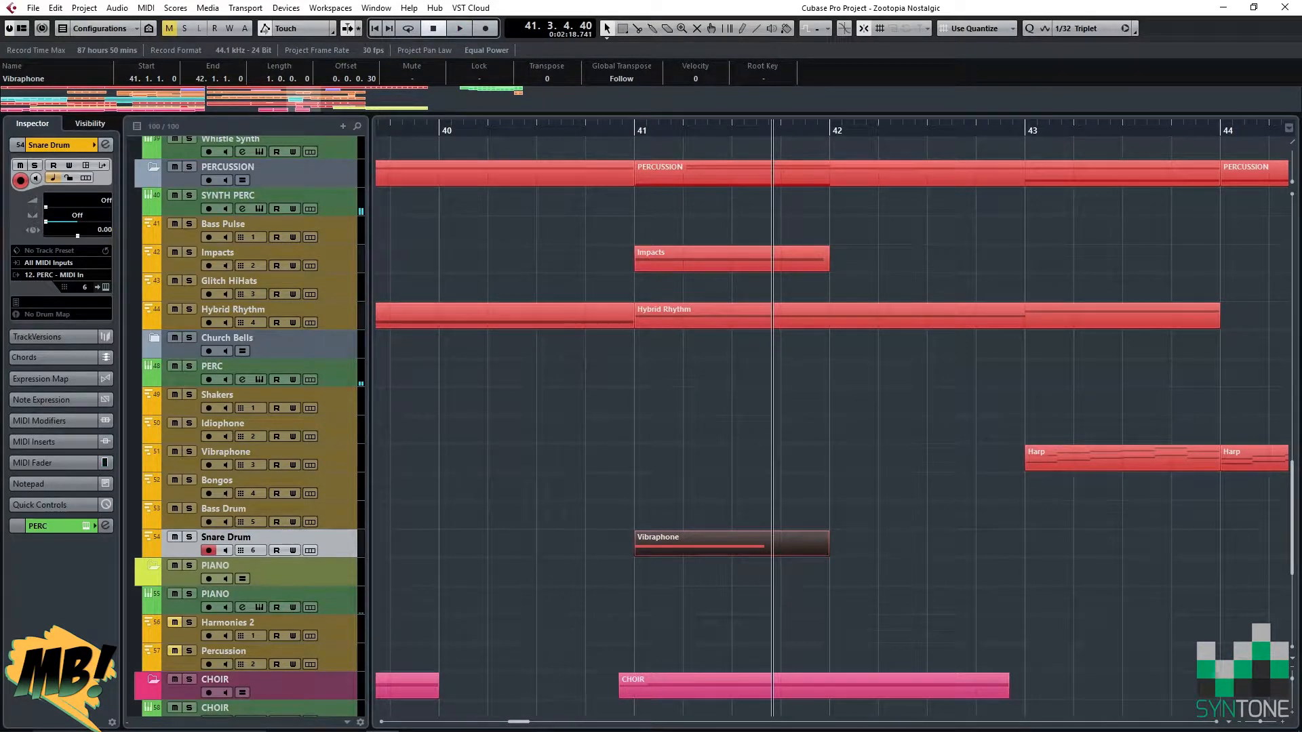
{"action": "left_click", "coordinate": [830, 131]}
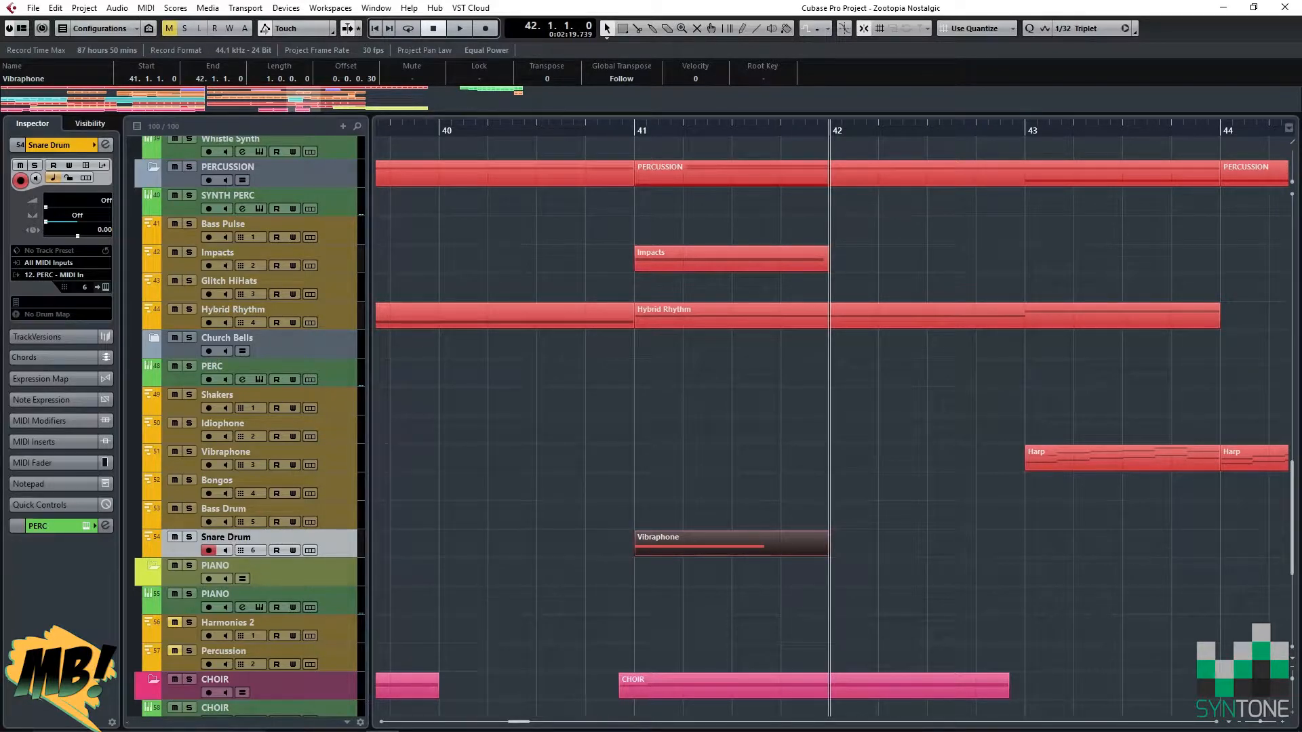
{"action": "key", "text": "ctrl+d"}
{"action": "scroll", "coordinate": [814, 407], "scroll_direction": "down", "scroll_amount": 6}
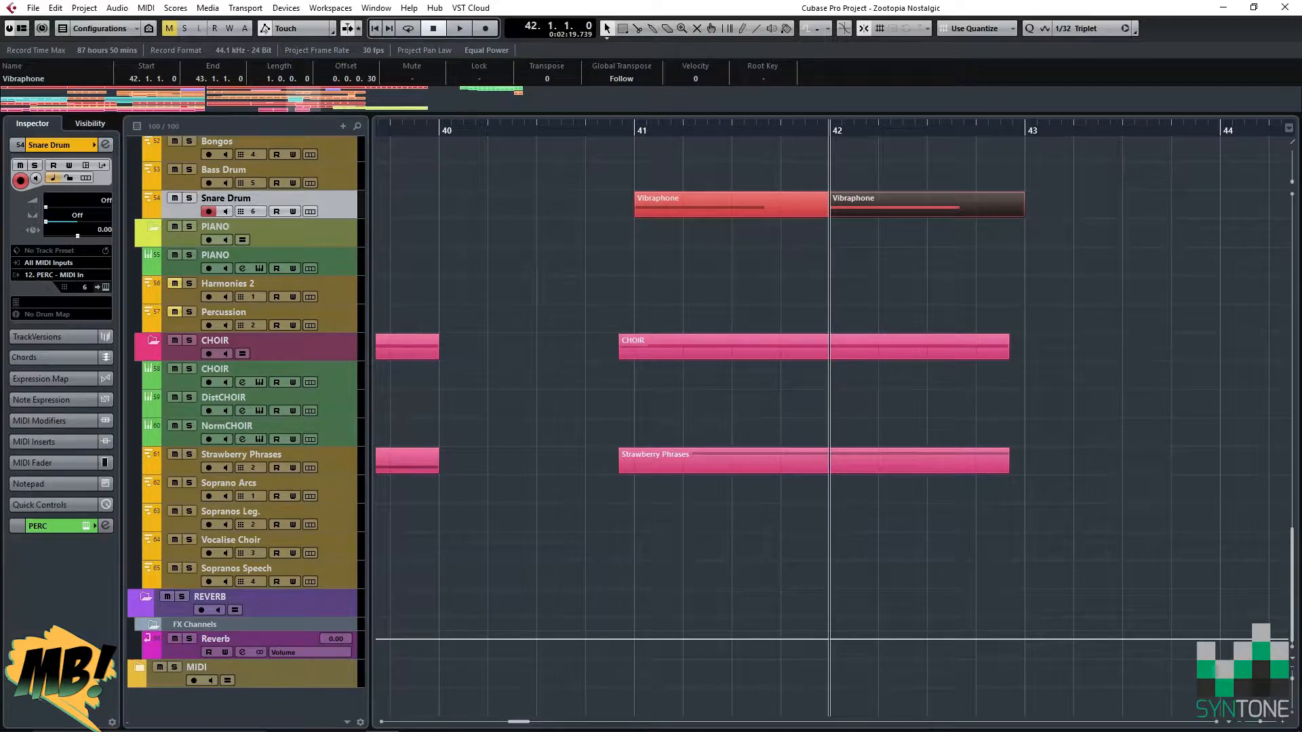
{"action": "scroll", "coordinate": [834, 420], "scroll_direction": "up", "scroll_amount": 10}
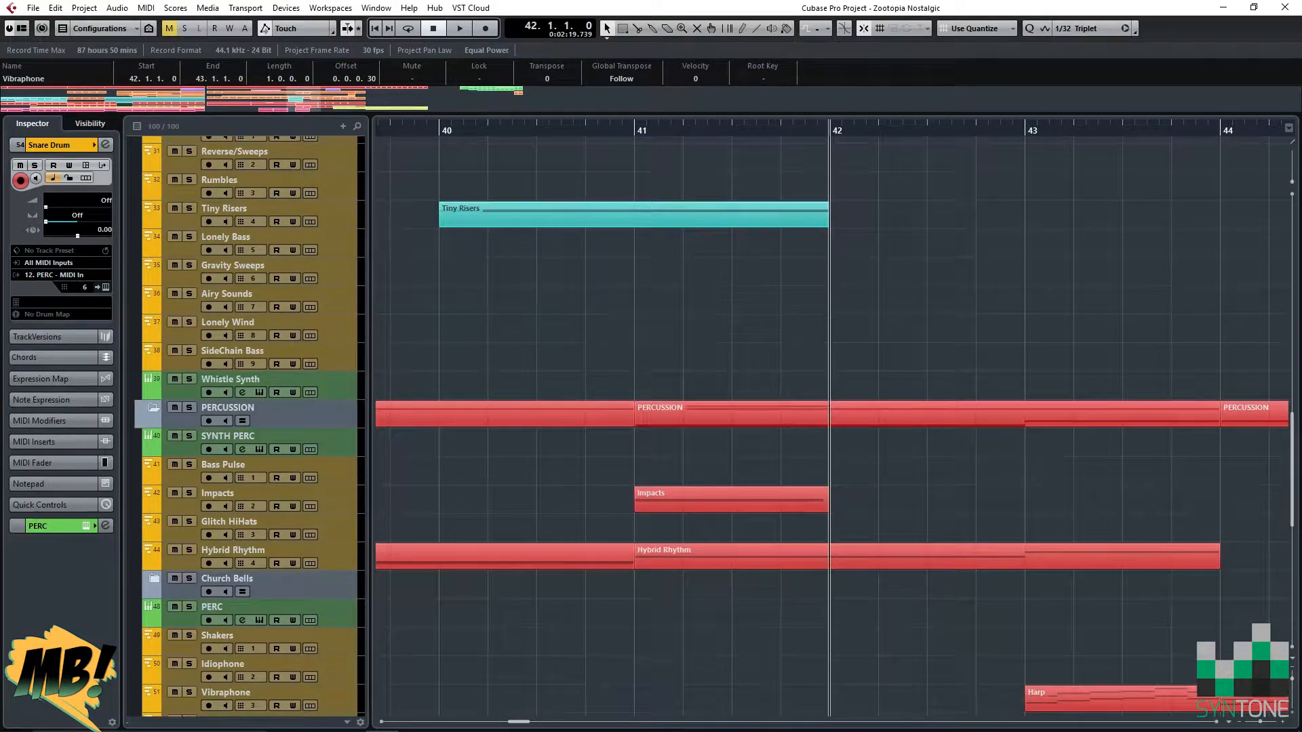
{"action": "scroll", "coordinate": [834, 421], "scroll_direction": "up", "scroll_amount": 10}
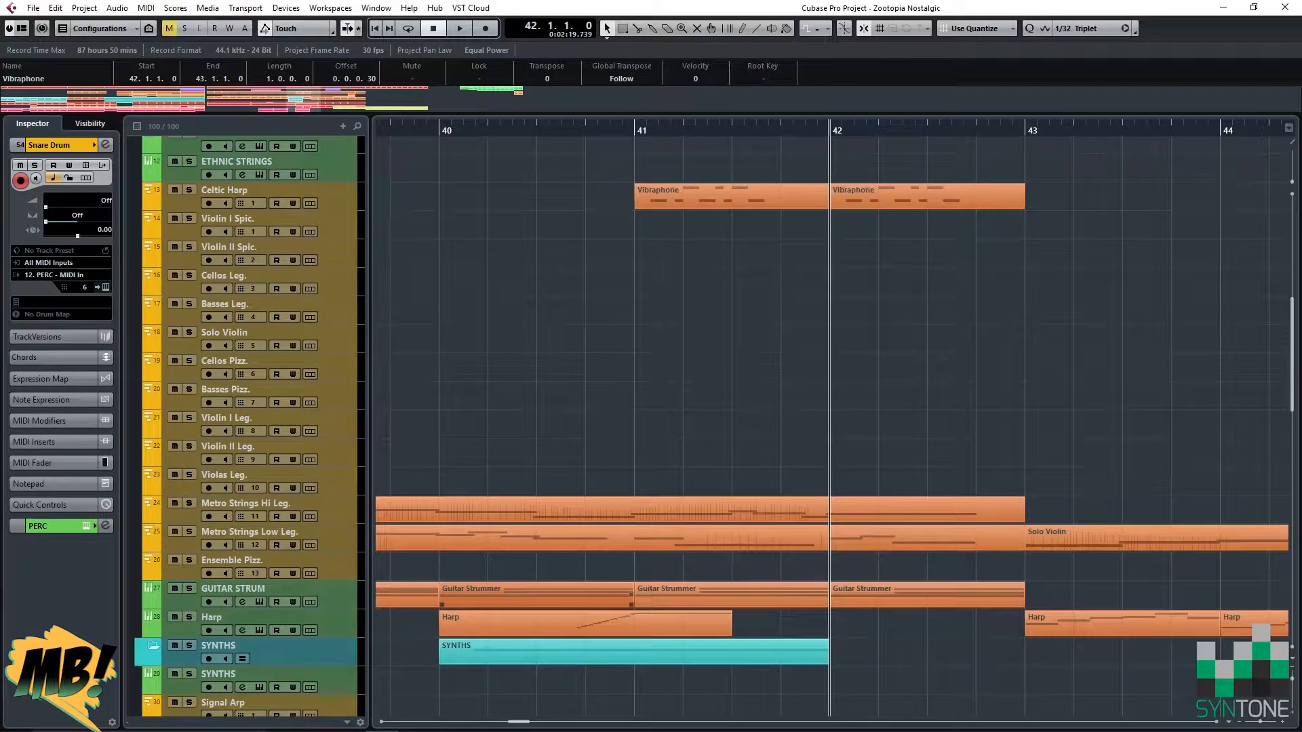
{"action": "scroll", "coordinate": [834, 421], "scroll_direction": "up", "scroll_amount": 6}
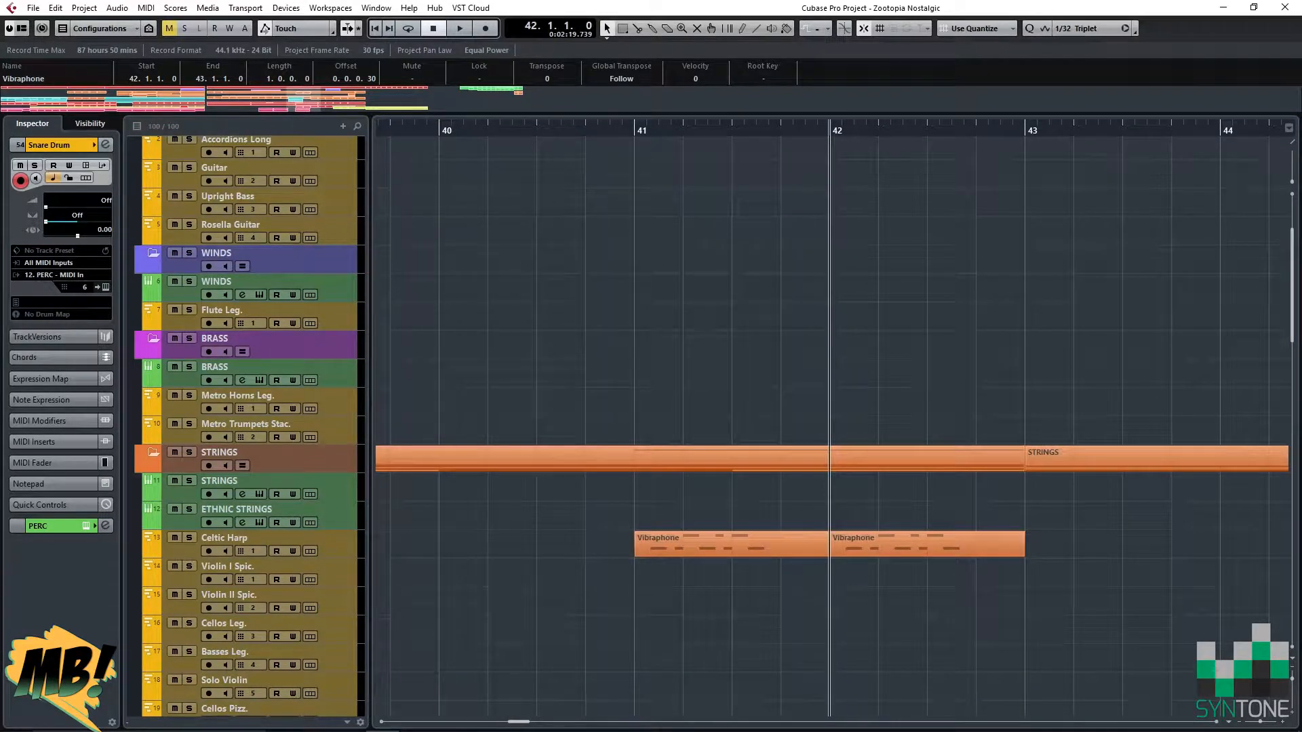
{"action": "scroll", "coordinate": [834, 420], "scroll_direction": "down", "scroll_amount": 10}
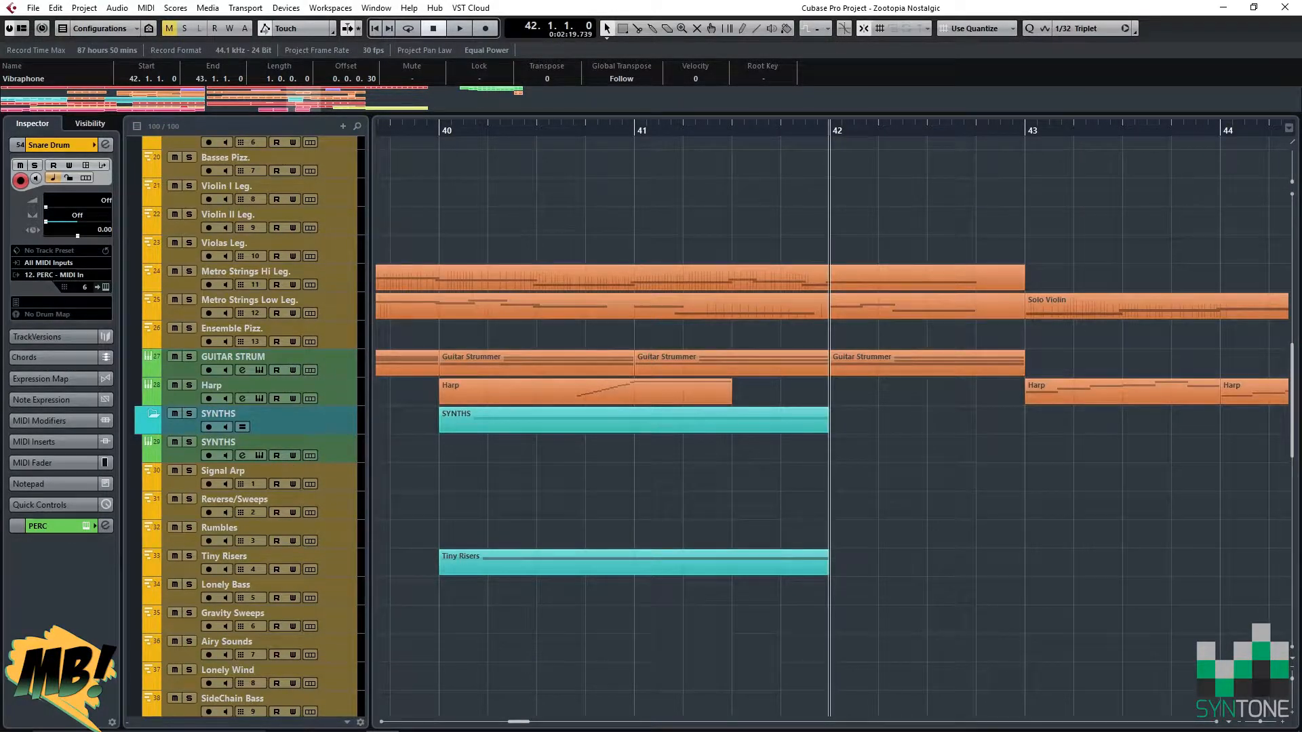
{"action": "scroll", "coordinate": [835, 421], "scroll_direction": "down", "scroll_amount": 6}
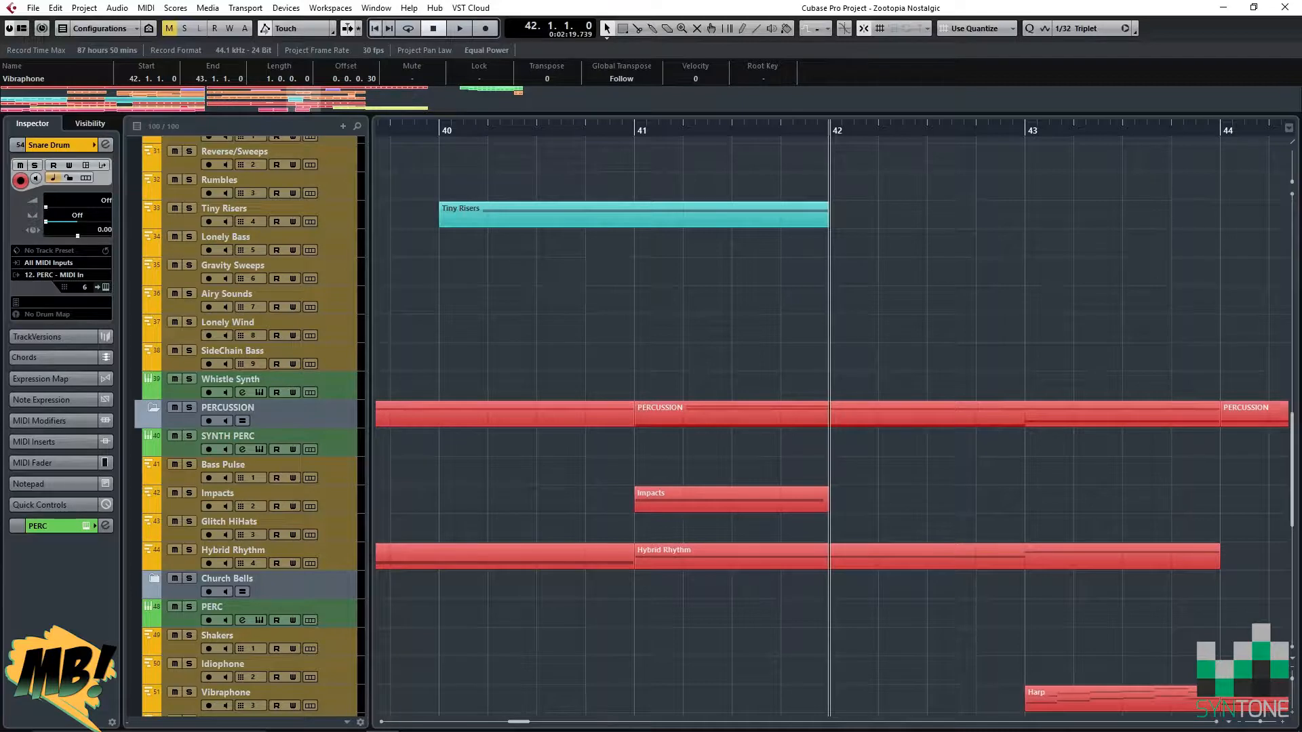
Return to the project start, open the Signal Arp track's SYNTHS Kontakt instrument and briefly play the opening.
{"action": "key", "text": "Home"}
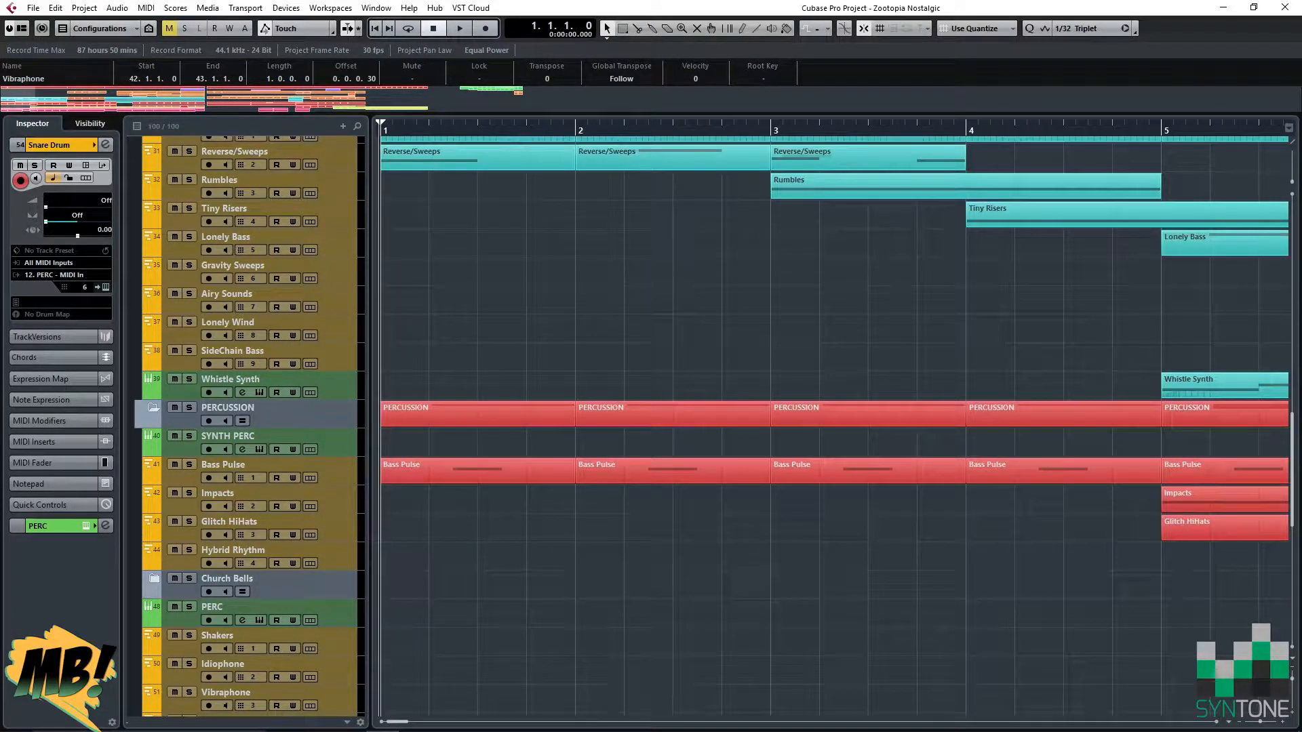
{"action": "scroll", "coordinate": [834, 420], "scroll_direction": "up", "scroll_amount": 20}
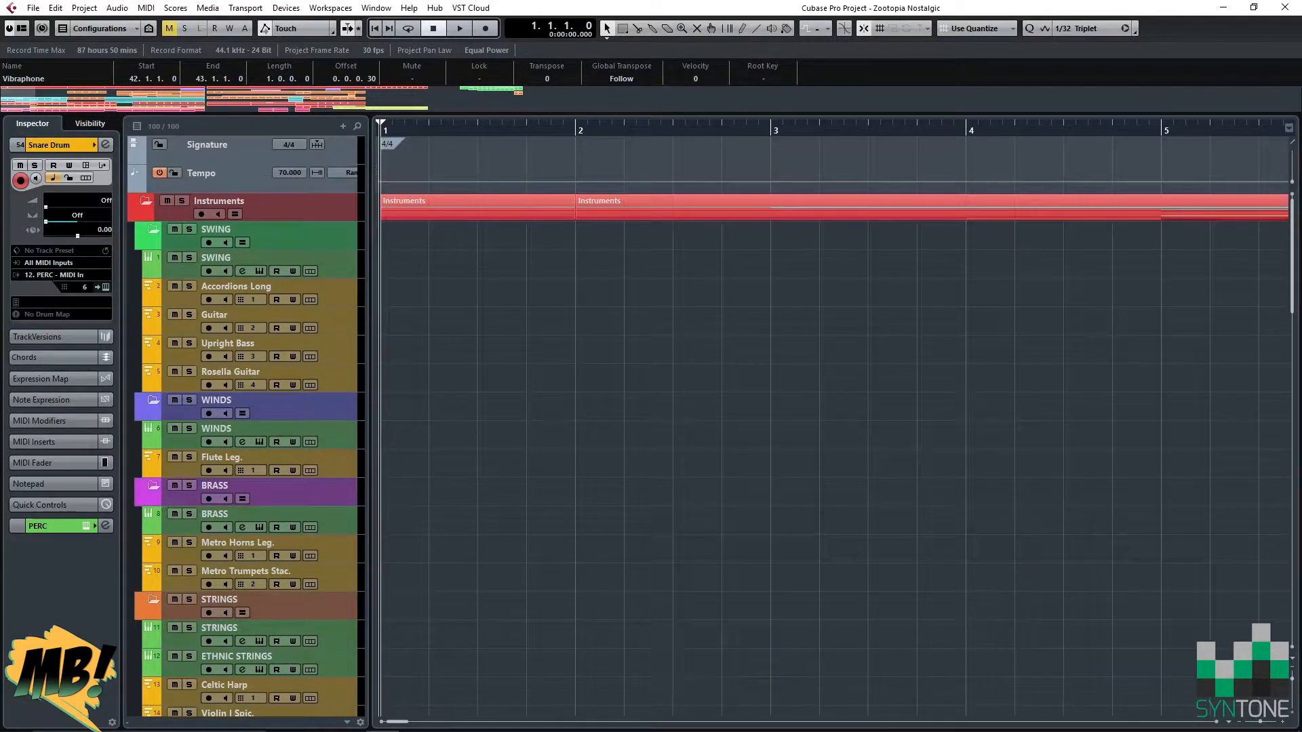
{"action": "scroll", "coordinate": [834, 421], "scroll_direction": "down", "scroll_amount": 17}
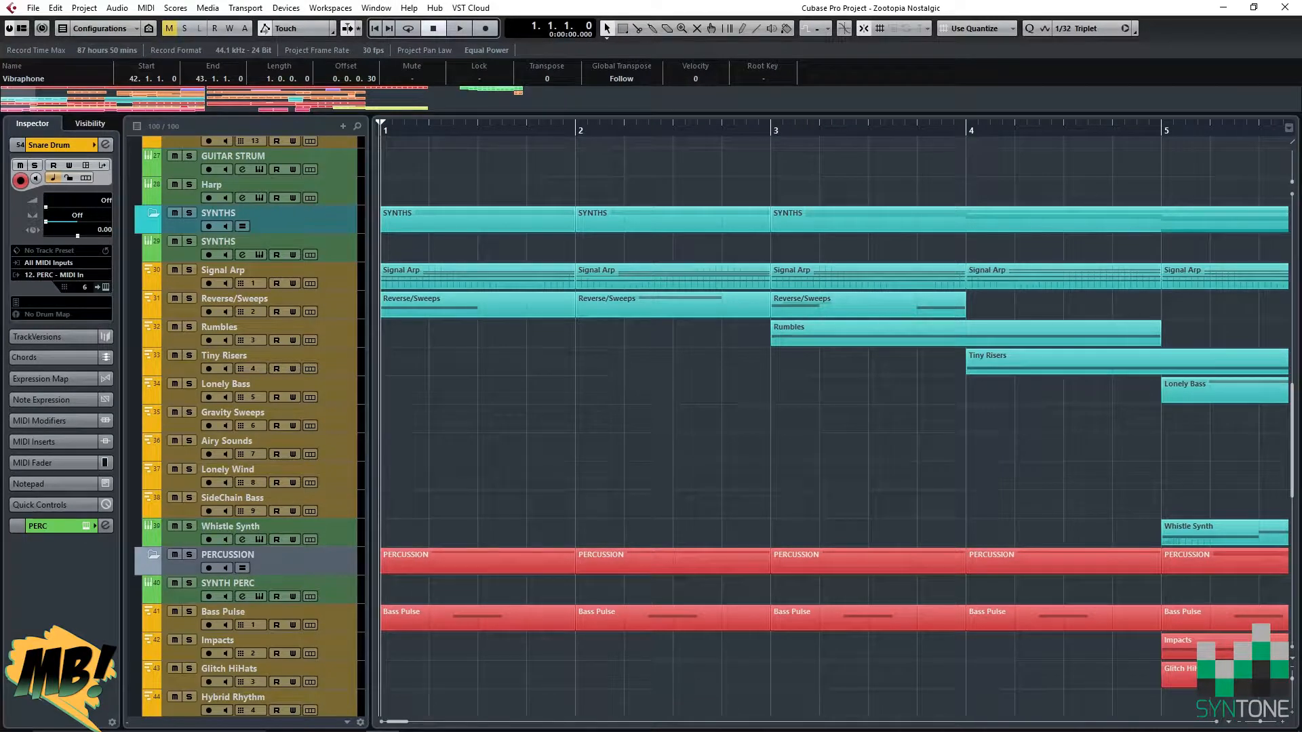
{"action": "left_click", "coordinate": [272, 271]}
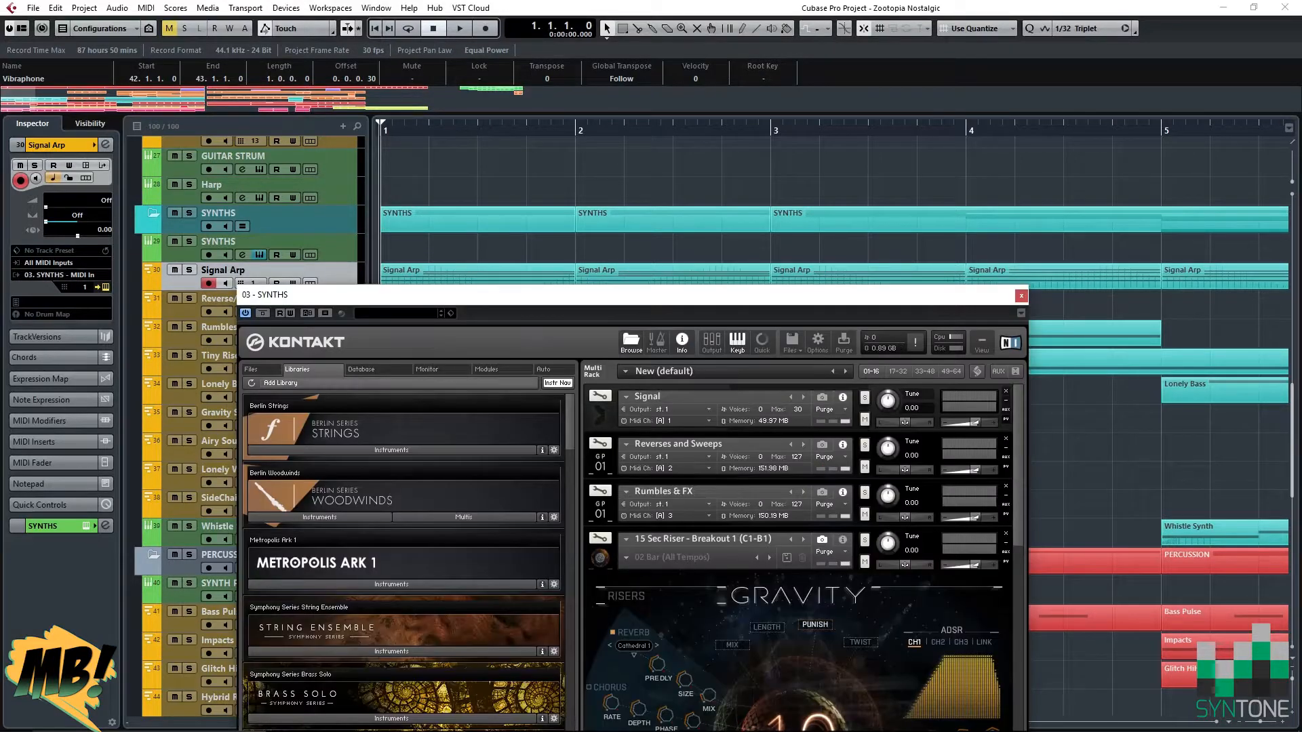
{"action": "key", "text": "space"}
{"action": "left_click_drag", "start_coordinate": [533, 296], "coordinate": [556, 101]}
{"action": "key", "text": "space"}
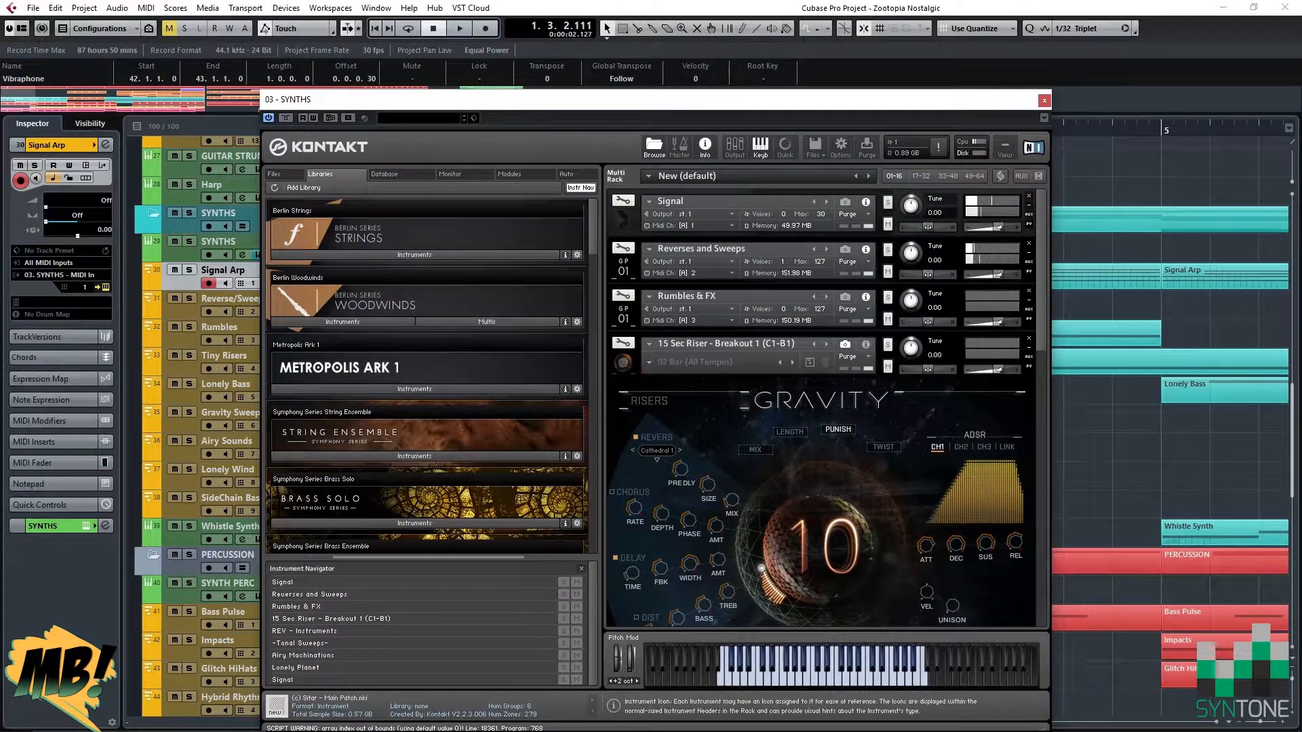
Expand the Signal instrument in the Kontakt rack and move the instrument window aside to uncover the arrangement's opening bars.
{"action": "left_click", "coordinate": [622, 219]}
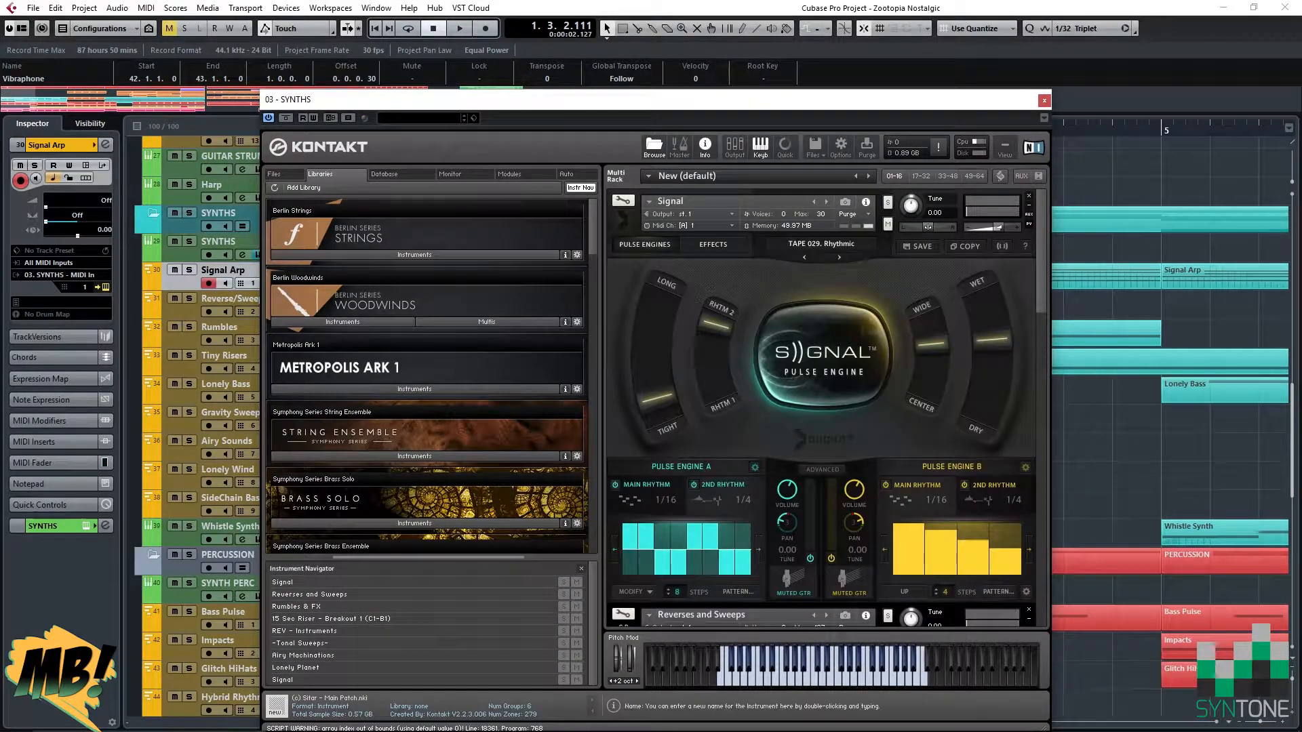
{"action": "left_click", "coordinate": [672, 201]}
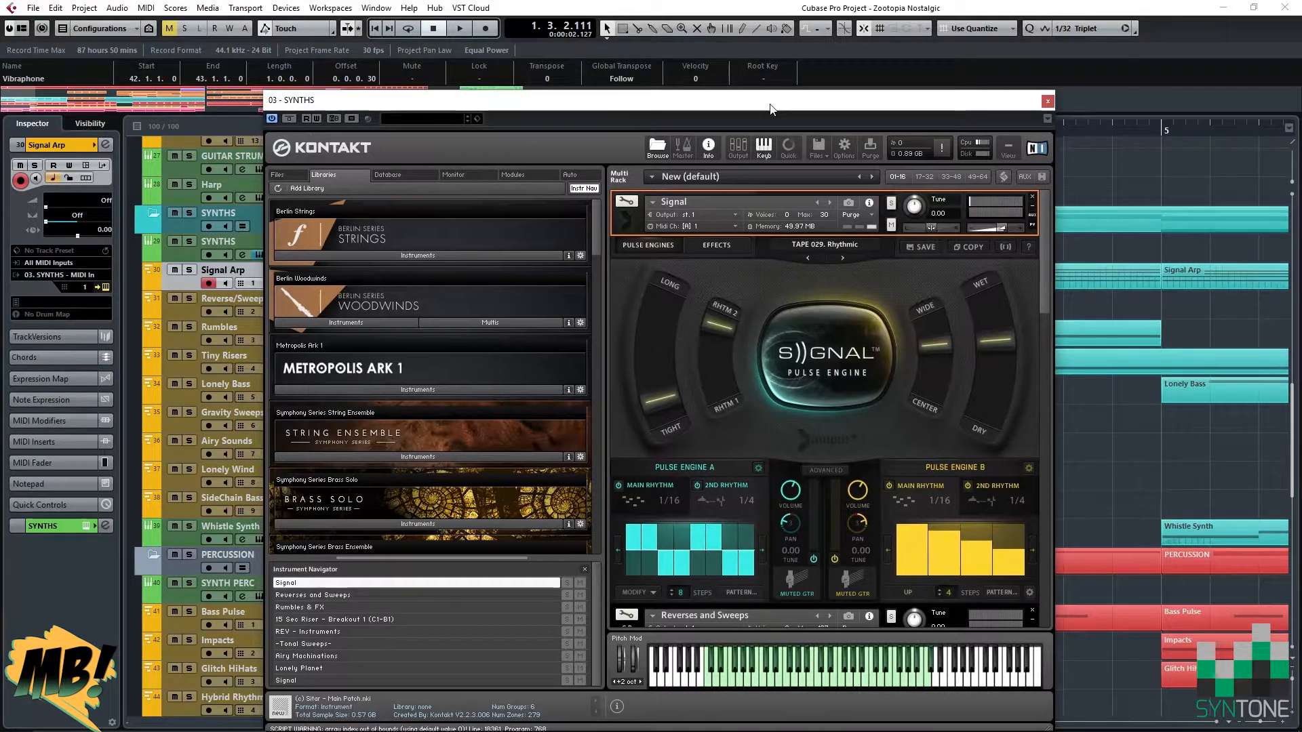
{"action": "left_click_drag", "start_coordinate": [770, 100], "coordinate": [1104, 113]}
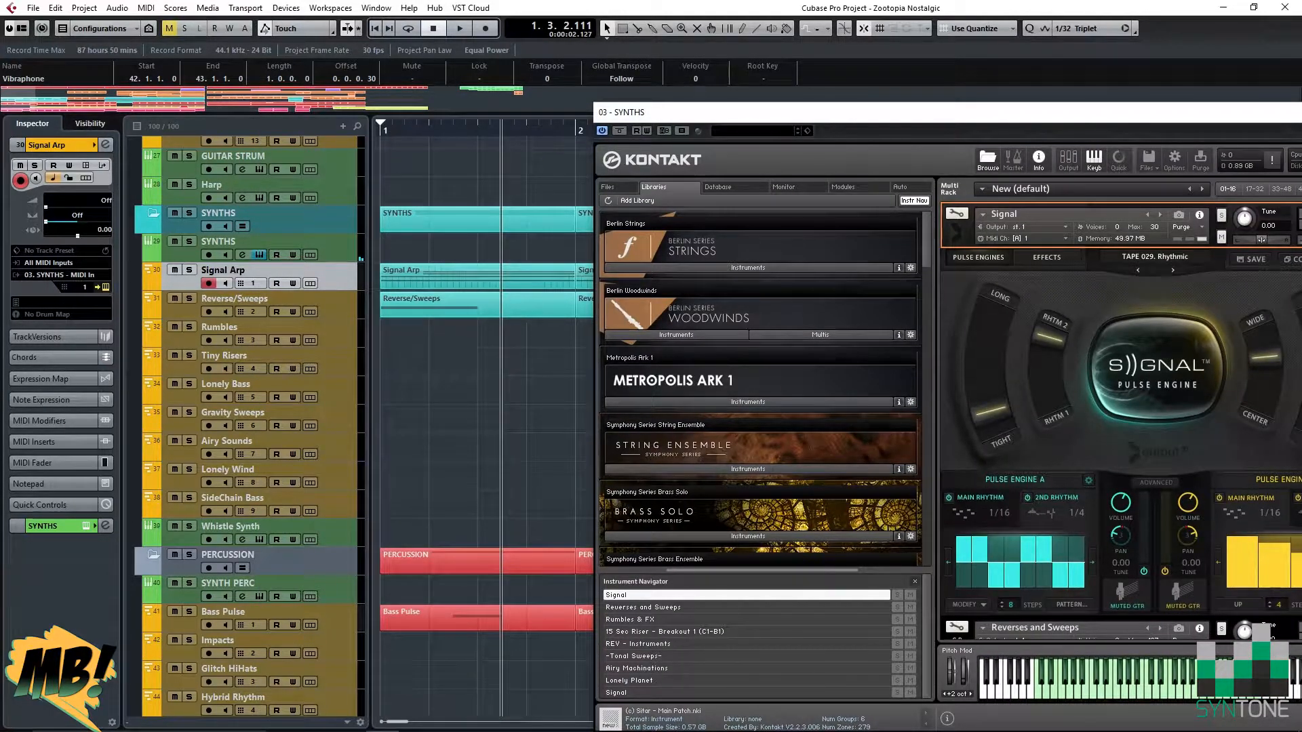
Open the Signal Arp part at bar 1 in the Key Editor, play it briefly and close the editor.
{"action": "double_click", "coordinate": [440, 275]}
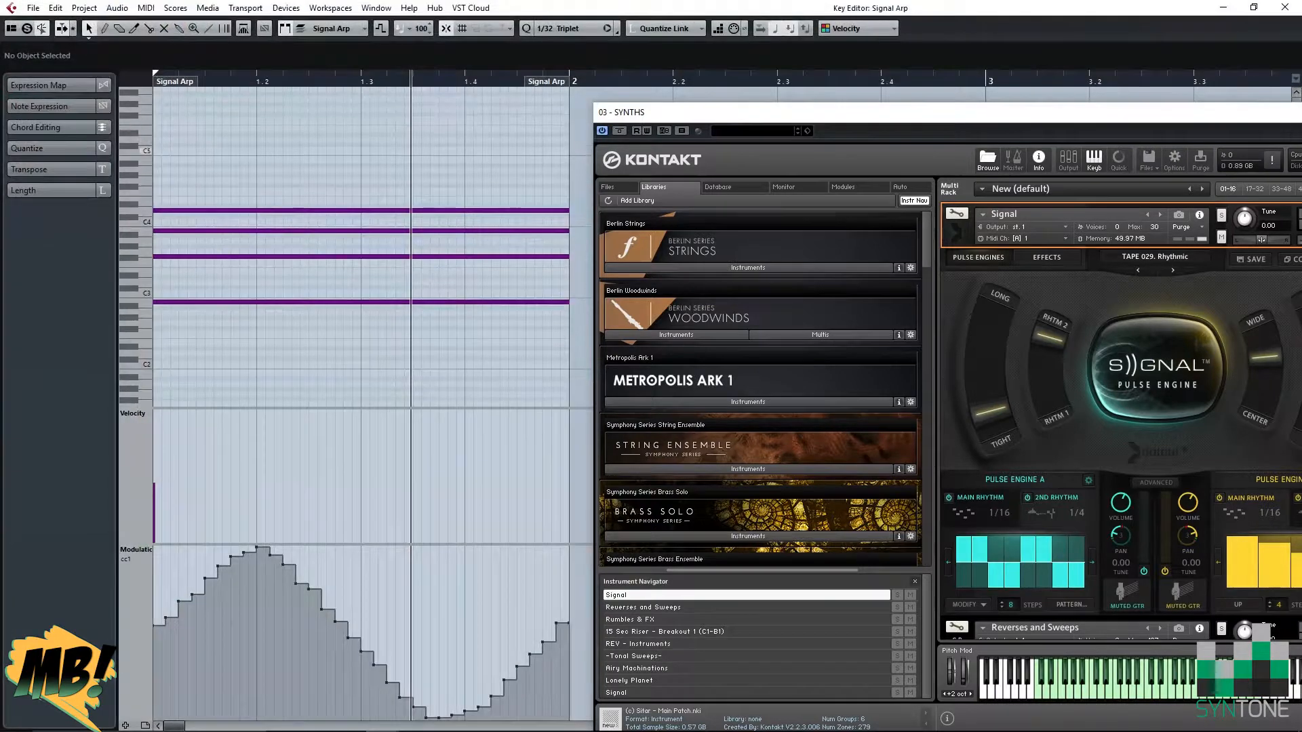
{"action": "key", "text": "space"}
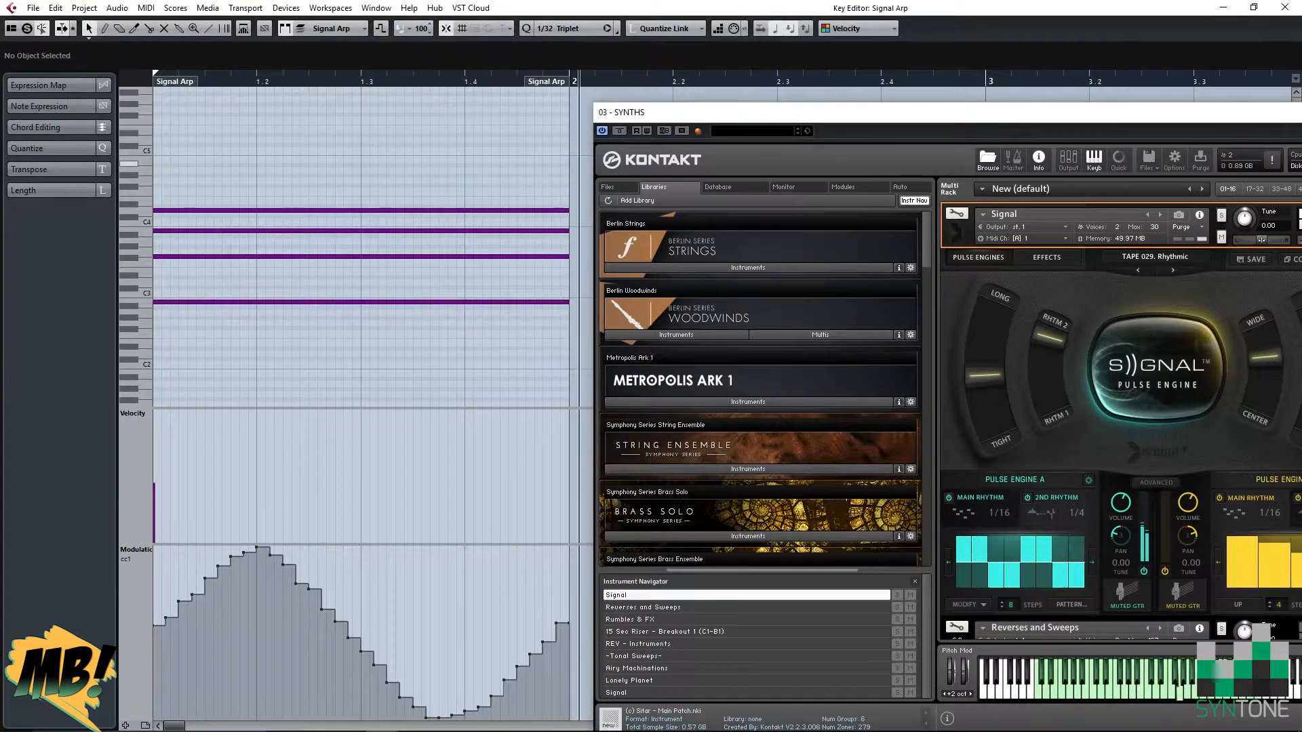
{"action": "left_click_drag", "start_coordinate": [1123, 114], "coordinate": [837, 98]}
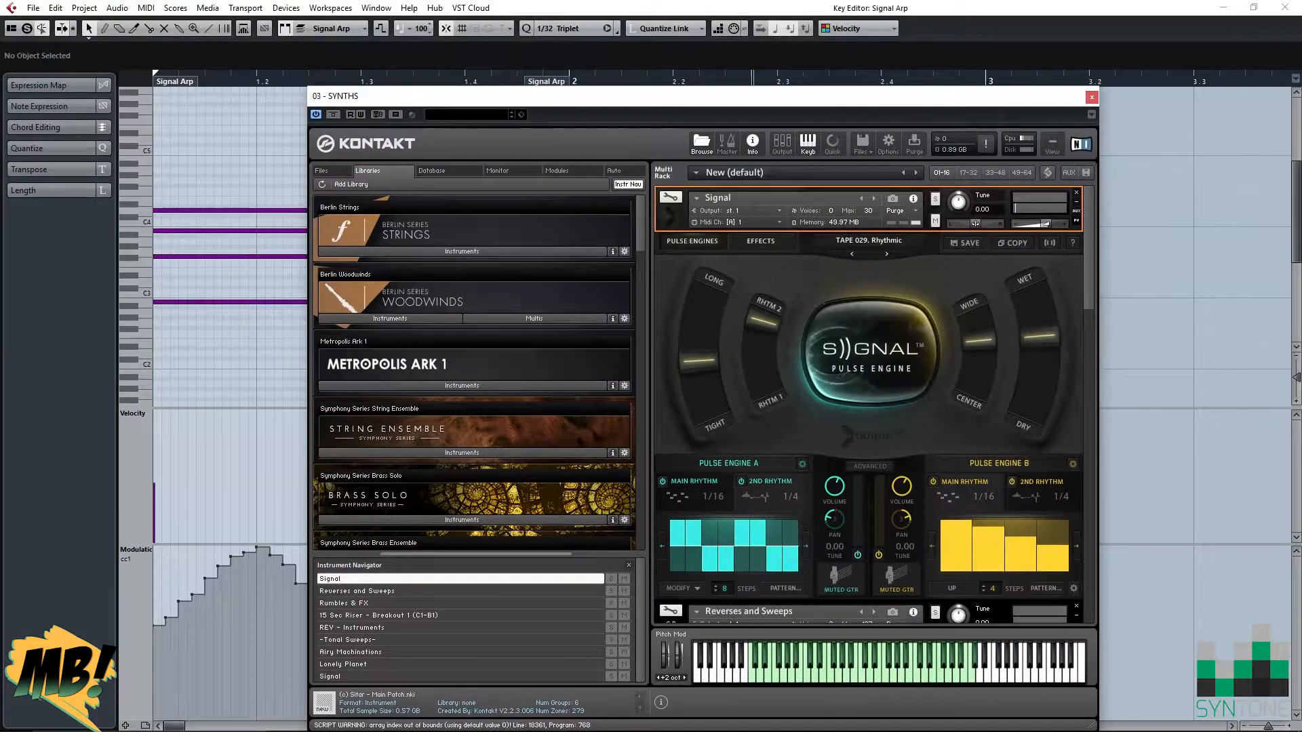
{"action": "left_click", "coordinate": [1285, 8]}
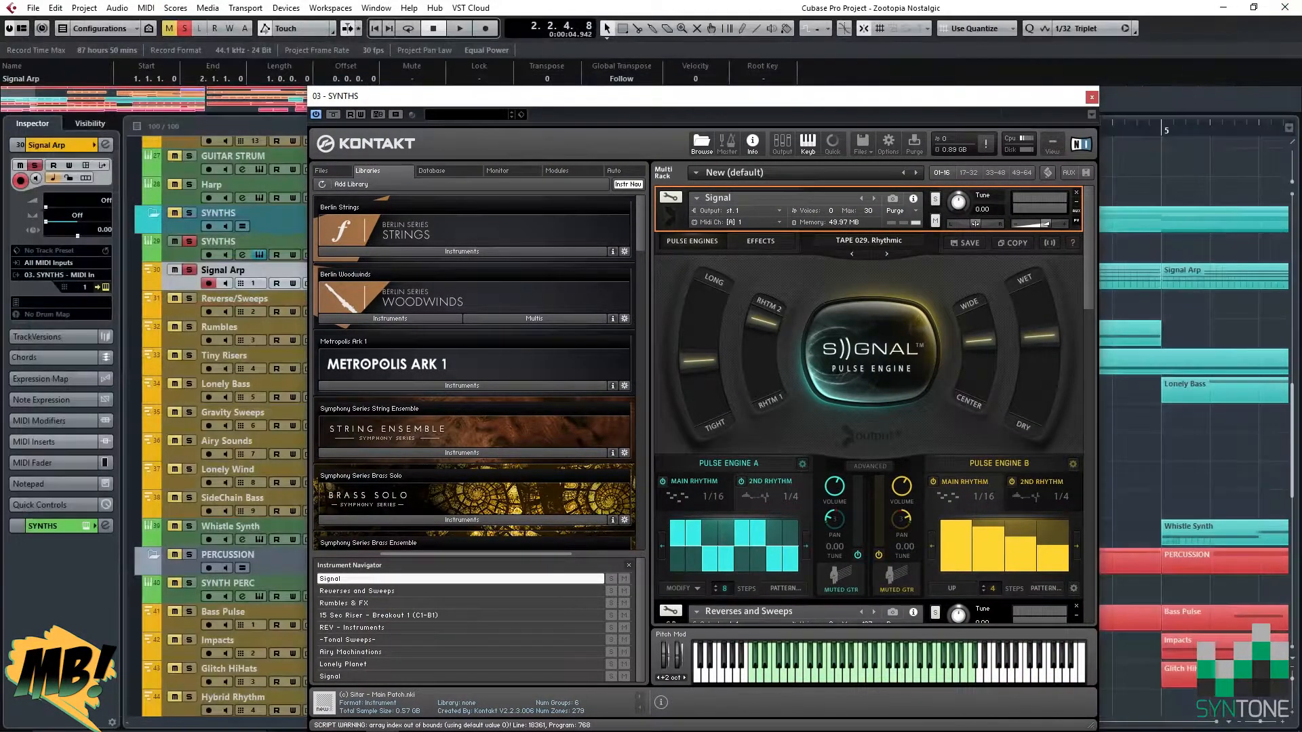
Take the Signal Arp track out of solo and move the SYNTHS instrument window clear of the track list.
{"action": "left_click_drag", "start_coordinate": [949, 97], "coordinate": [1007, 106]}
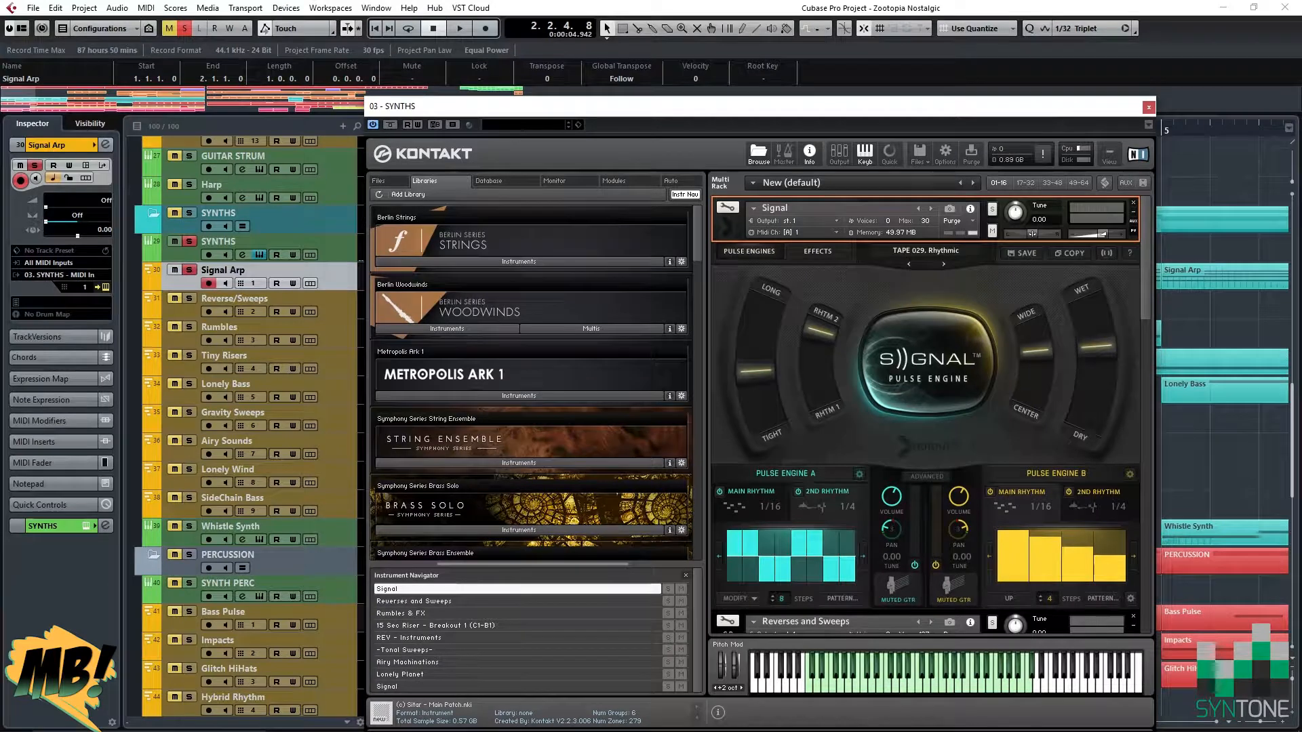
{"action": "left_click", "coordinate": [189, 270]}
{"action": "left_click_drag", "start_coordinate": [543, 106], "coordinate": [642, 109]}
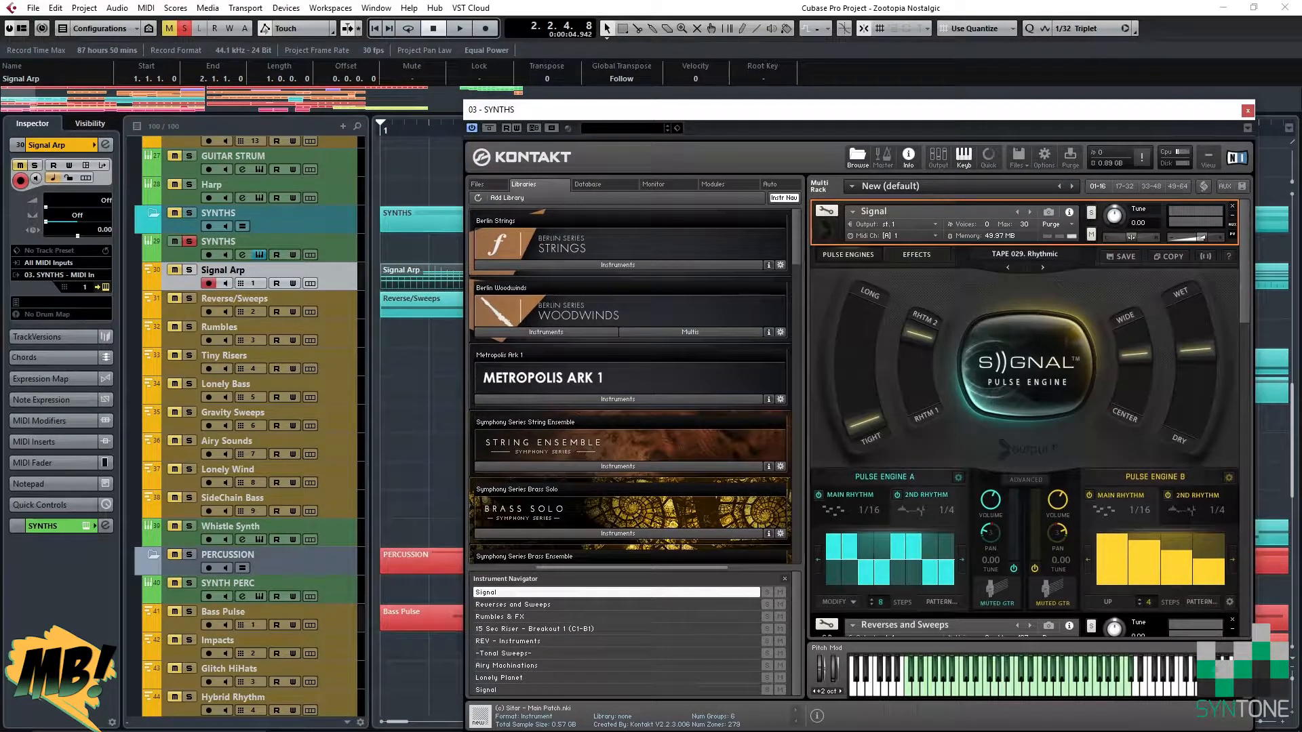
Collapse Signal in the Kontakt rack, expand Reverses and Sweeps and audition some of its notes.
{"action": "left_click", "coordinate": [827, 232]}
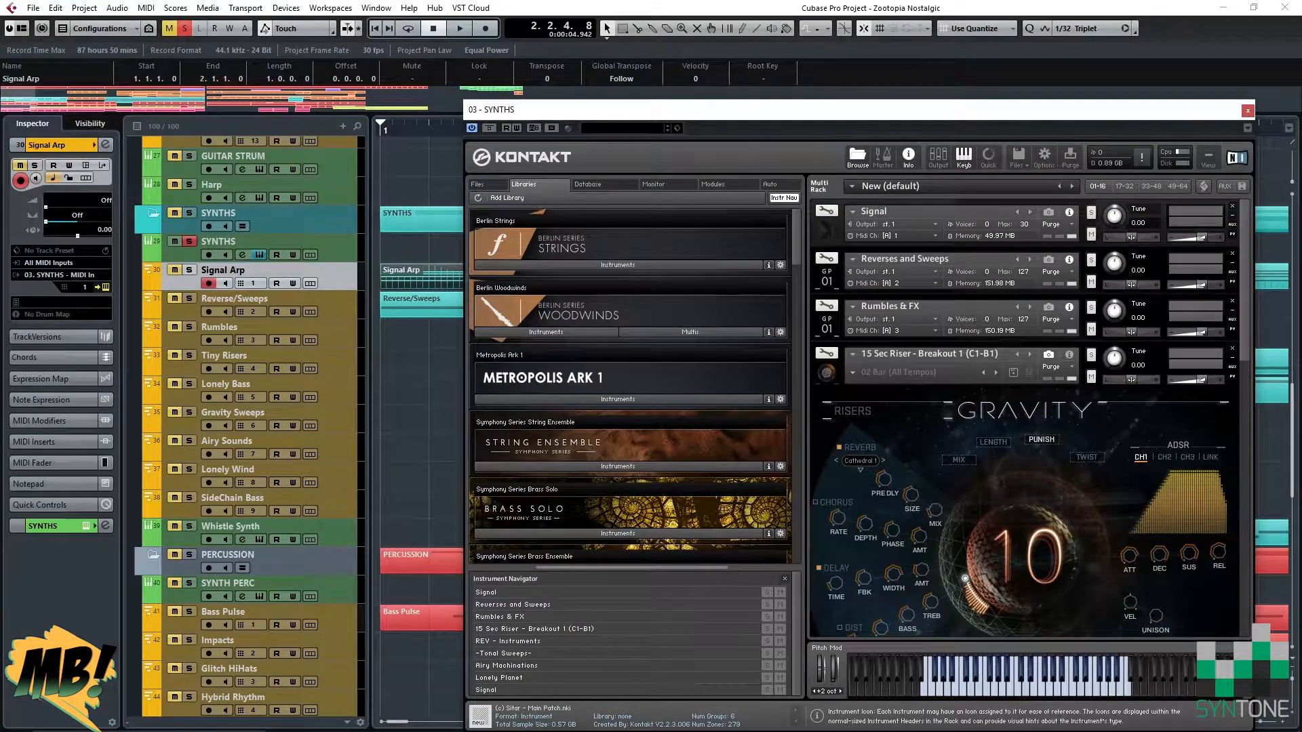
{"action": "left_click", "coordinate": [827, 279]}
{"action": "left_click", "coordinate": [827, 279]}
{"action": "left_click", "coordinate": [826, 280]}
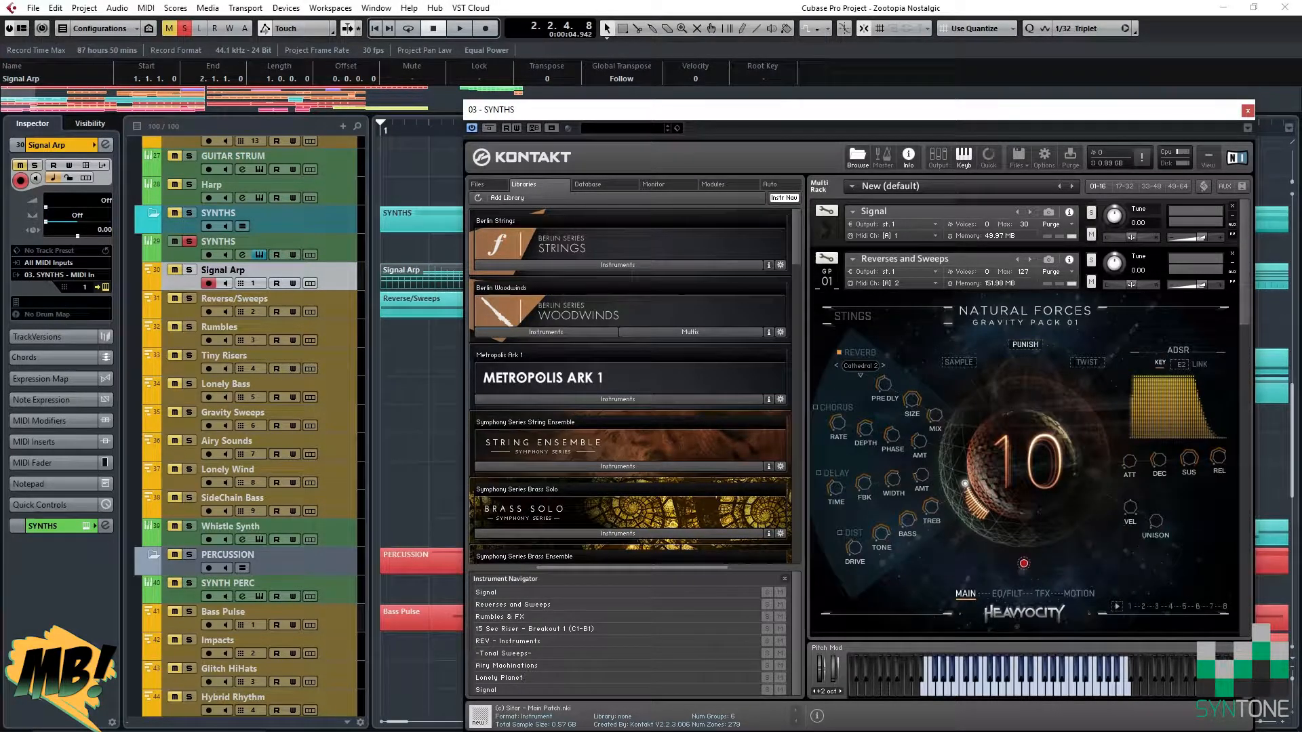
{"action": "left_click", "coordinate": [909, 265]}
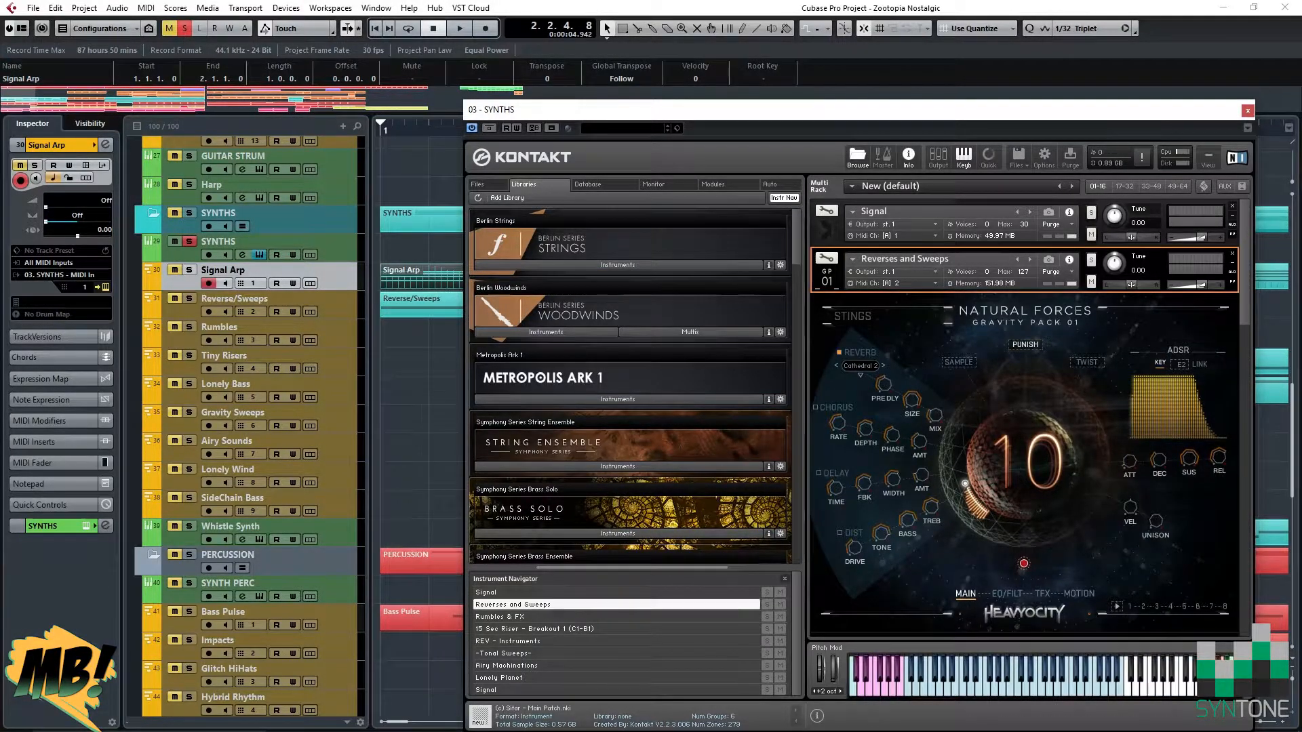
{"action": "left_click", "coordinate": [948, 691]}
{"action": "left_click", "coordinate": [934, 673]}
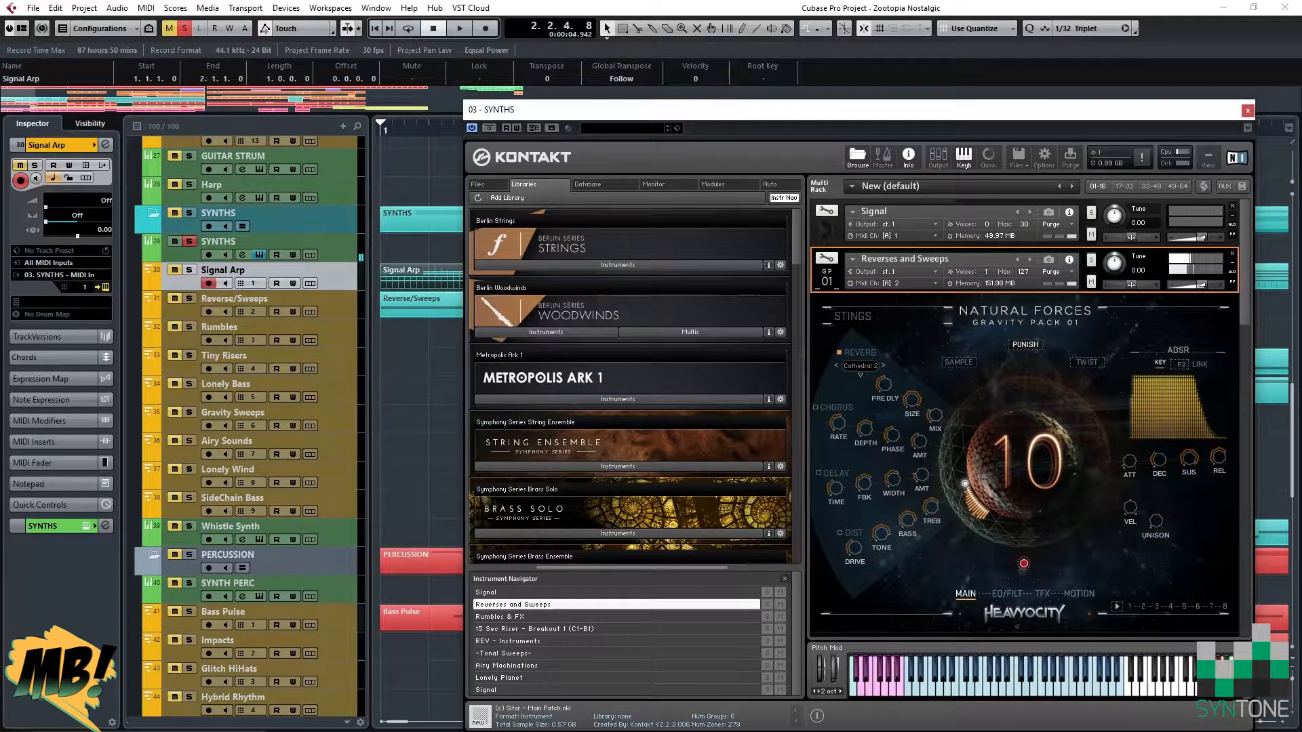
Close the SYNTHS Kontakt window and take the SYNTHS instrument track out of solo.
{"action": "left_click", "coordinate": [1232, 281]}
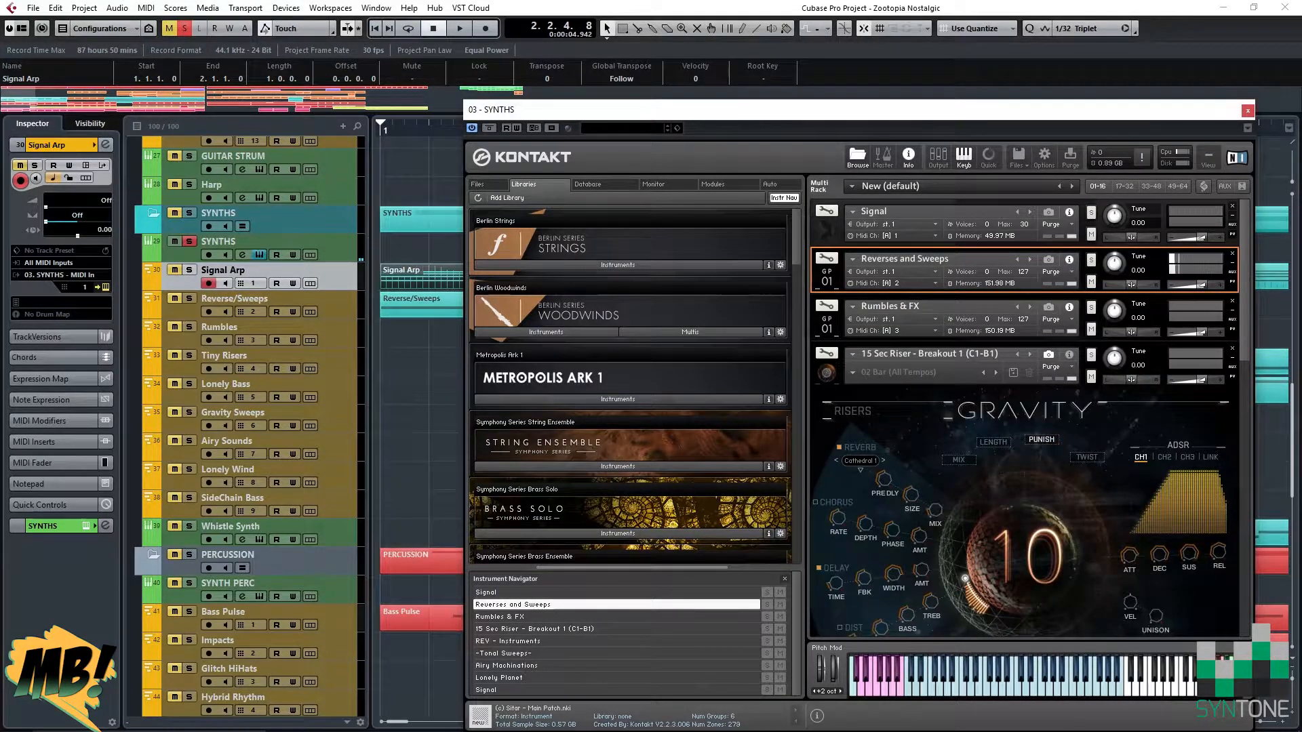
{"action": "left_click", "coordinate": [1247, 111]}
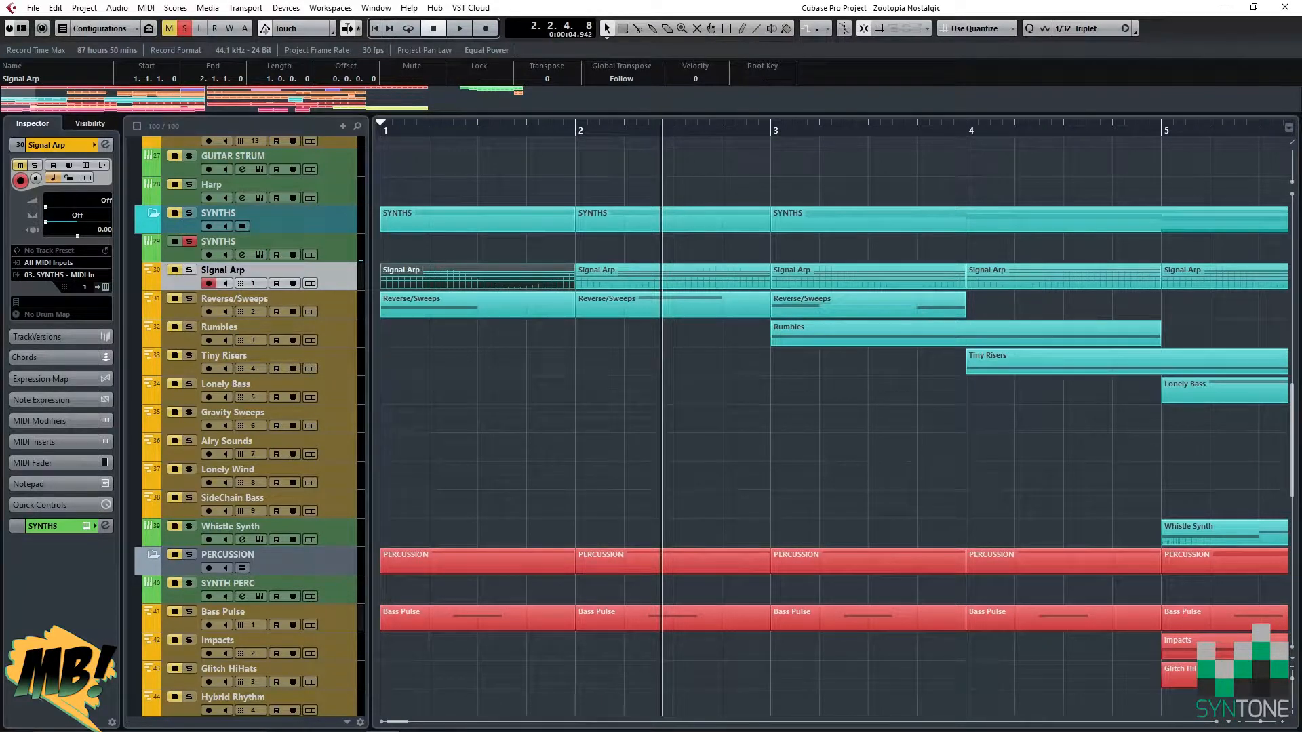
{"action": "left_click", "coordinate": [189, 242]}
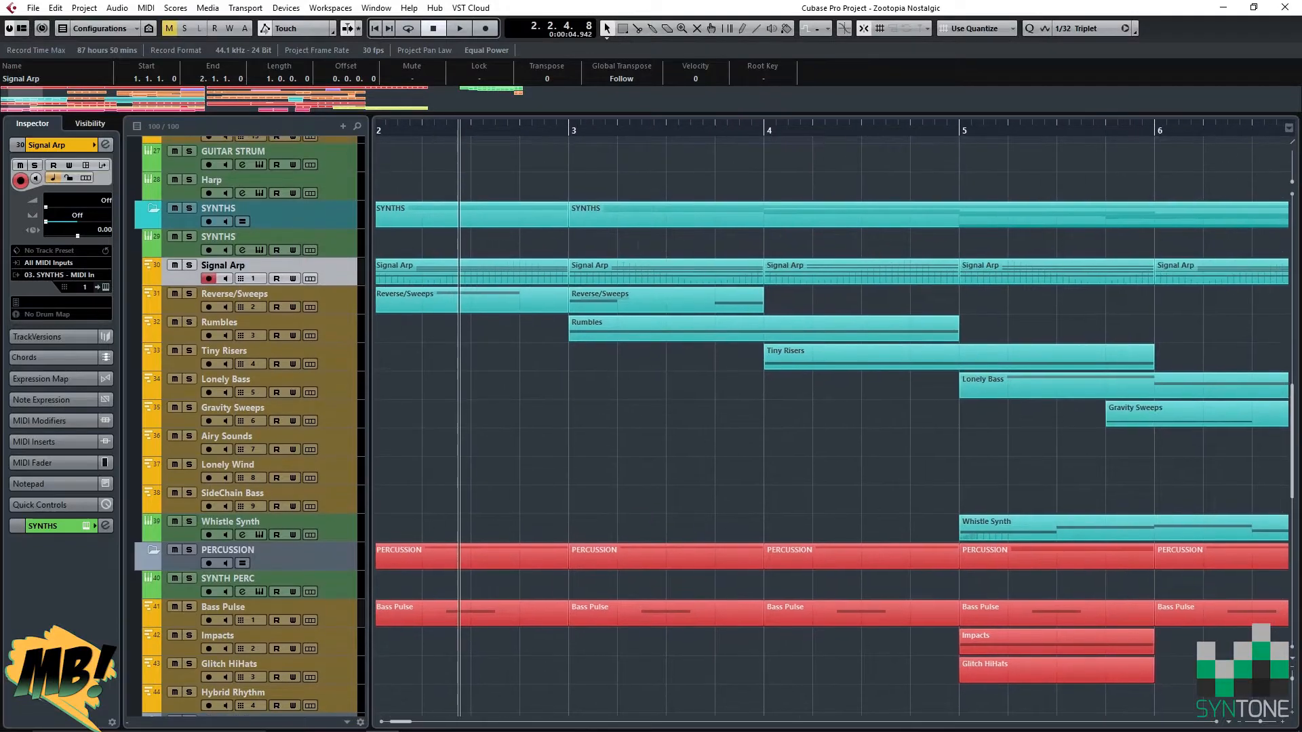
Select the Bass Pulse track, open the SYNTH PERC Kontakt instrument to audition the CineTron 1 Kit, and close it.
{"action": "scroll", "coordinate": [834, 418], "scroll_direction": "down", "scroll_amount": 5}
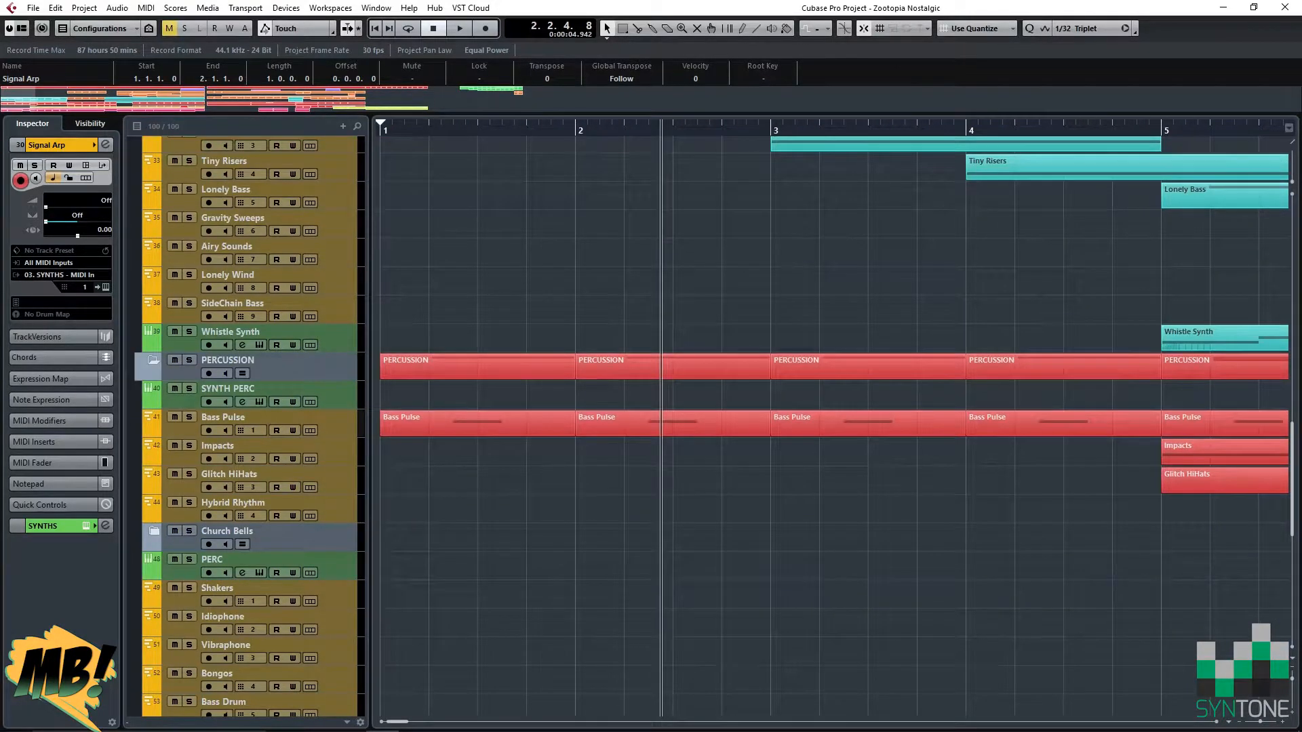
{"action": "scroll", "coordinate": [834, 427], "scroll_direction": "down", "scroll_amount": 6}
{"action": "left_click", "coordinate": [230, 186]}
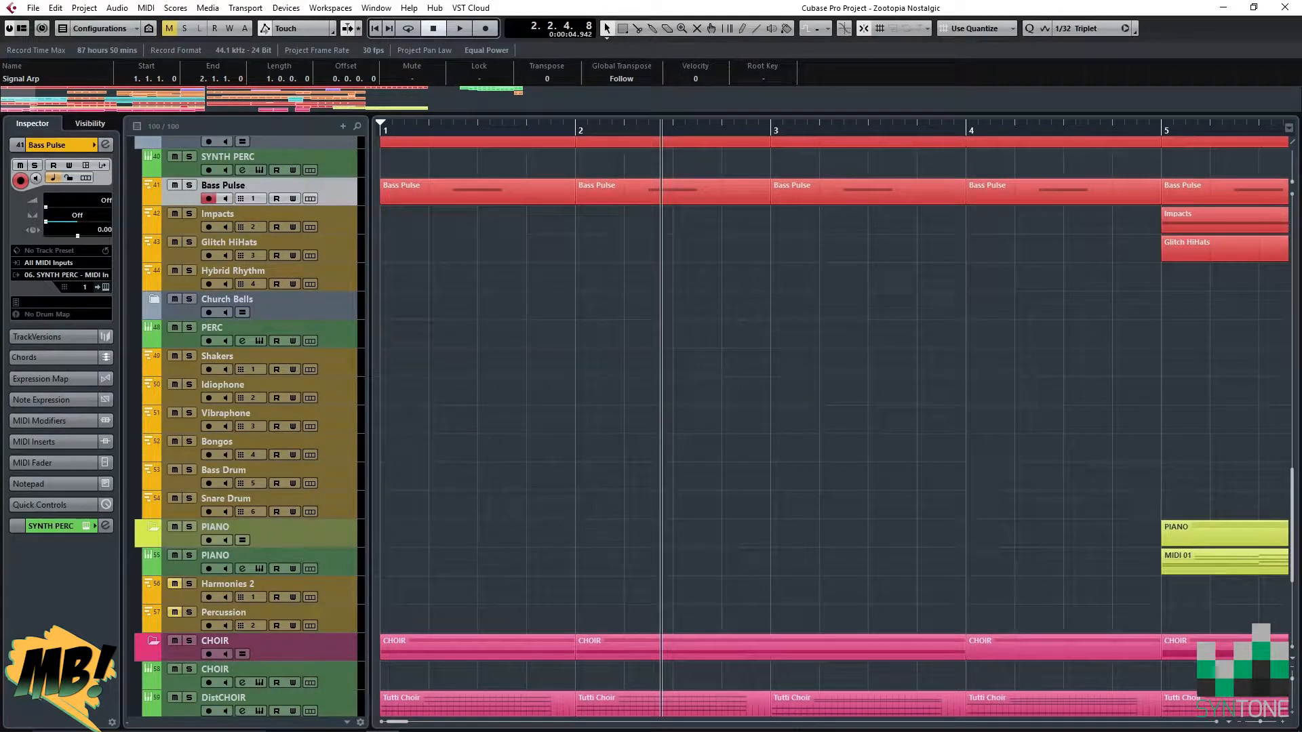
{"action": "left_click", "coordinate": [258, 170]}
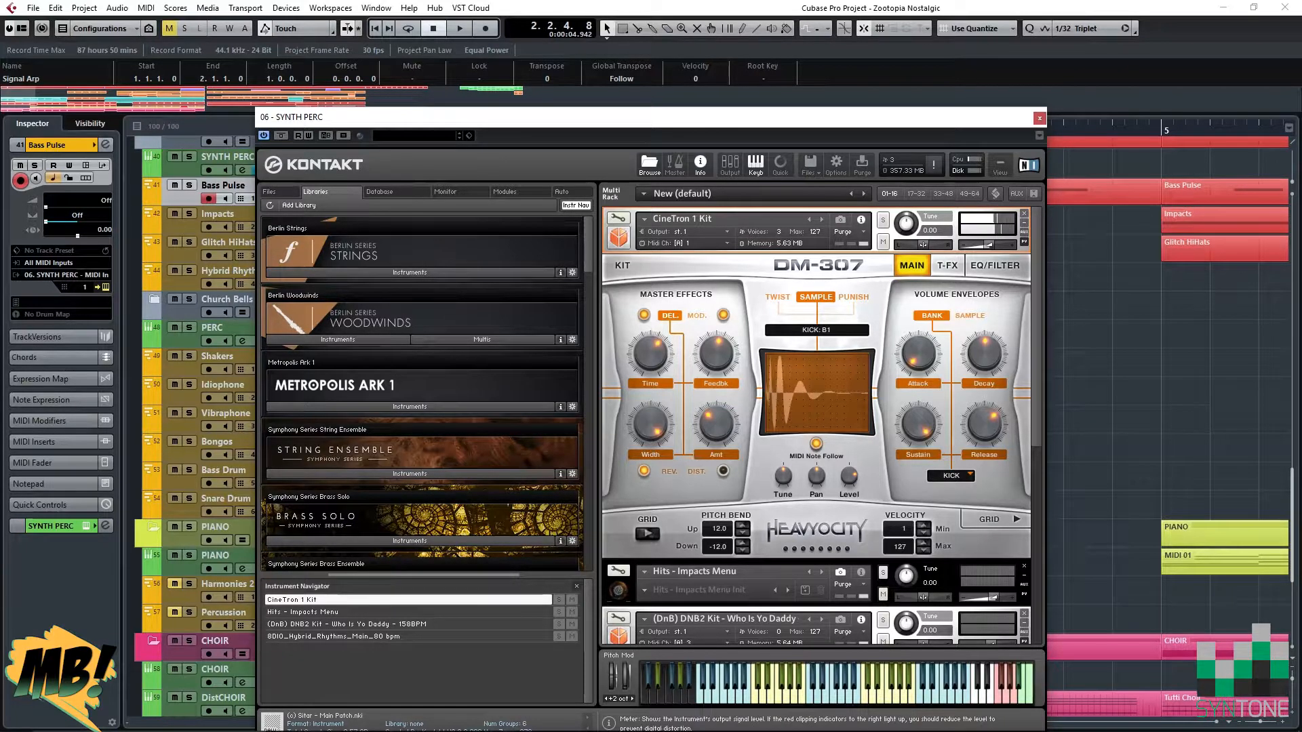
{"action": "left_click", "coordinate": [1024, 242]}
{"action": "left_click", "coordinate": [1038, 118]}
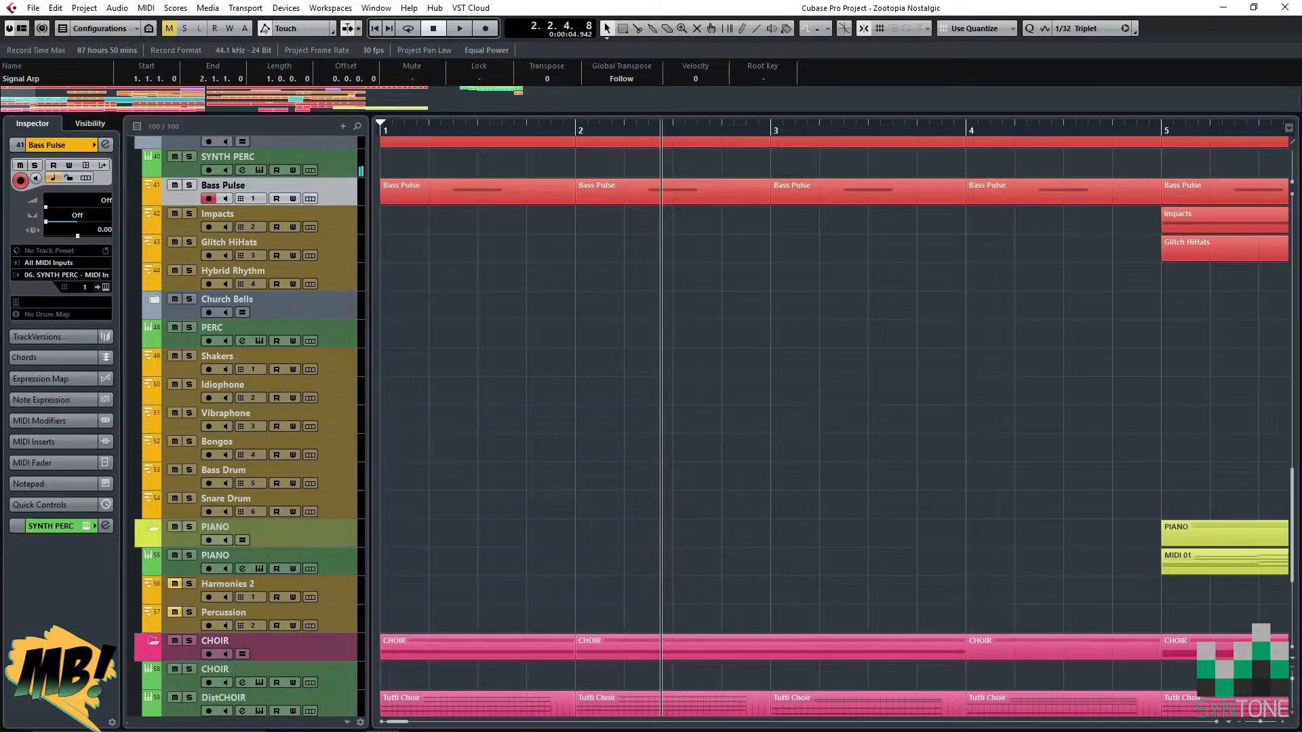
Open the CHOIR track's Kontakt instrument and expand Studio Sopranos Multi Vowels and Moving Vowels 4 (6 Voice) for inspection.
{"action": "scroll", "coordinate": [834, 420], "scroll_direction": "down", "scroll_amount": 6}
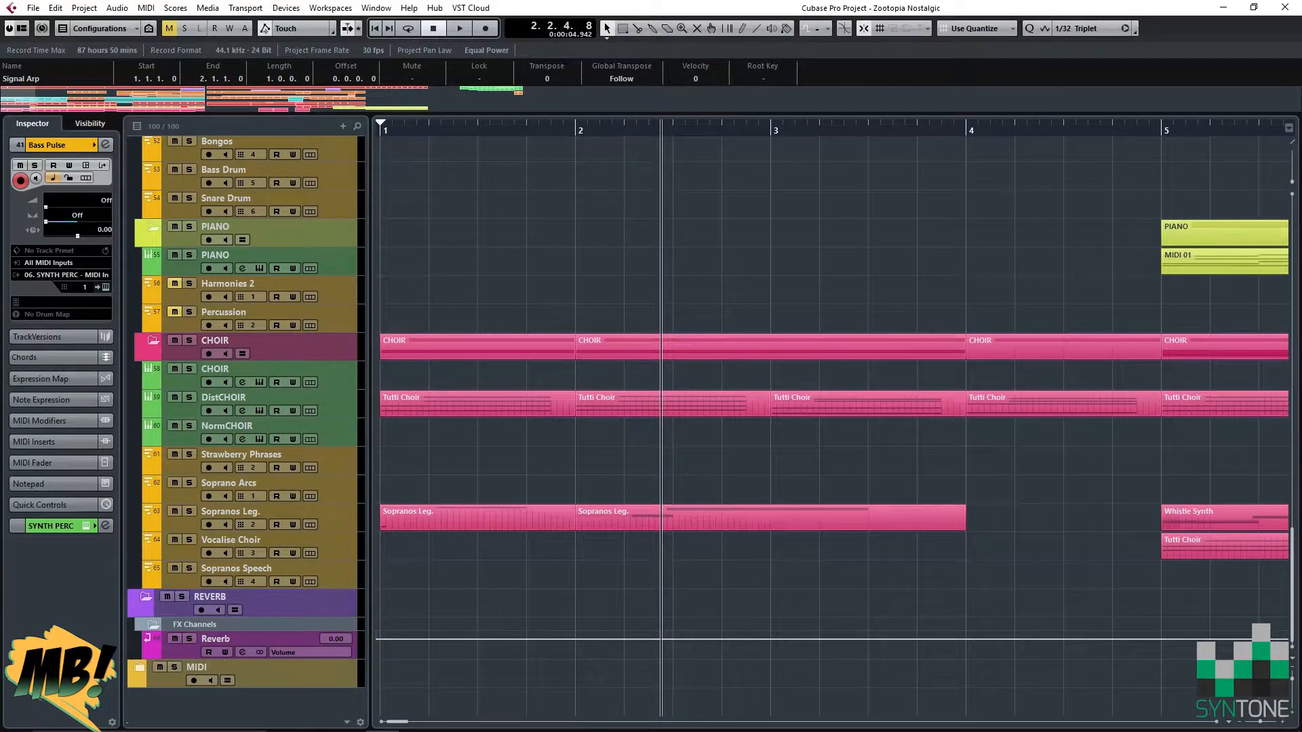
{"action": "left_click", "coordinate": [271, 369]}
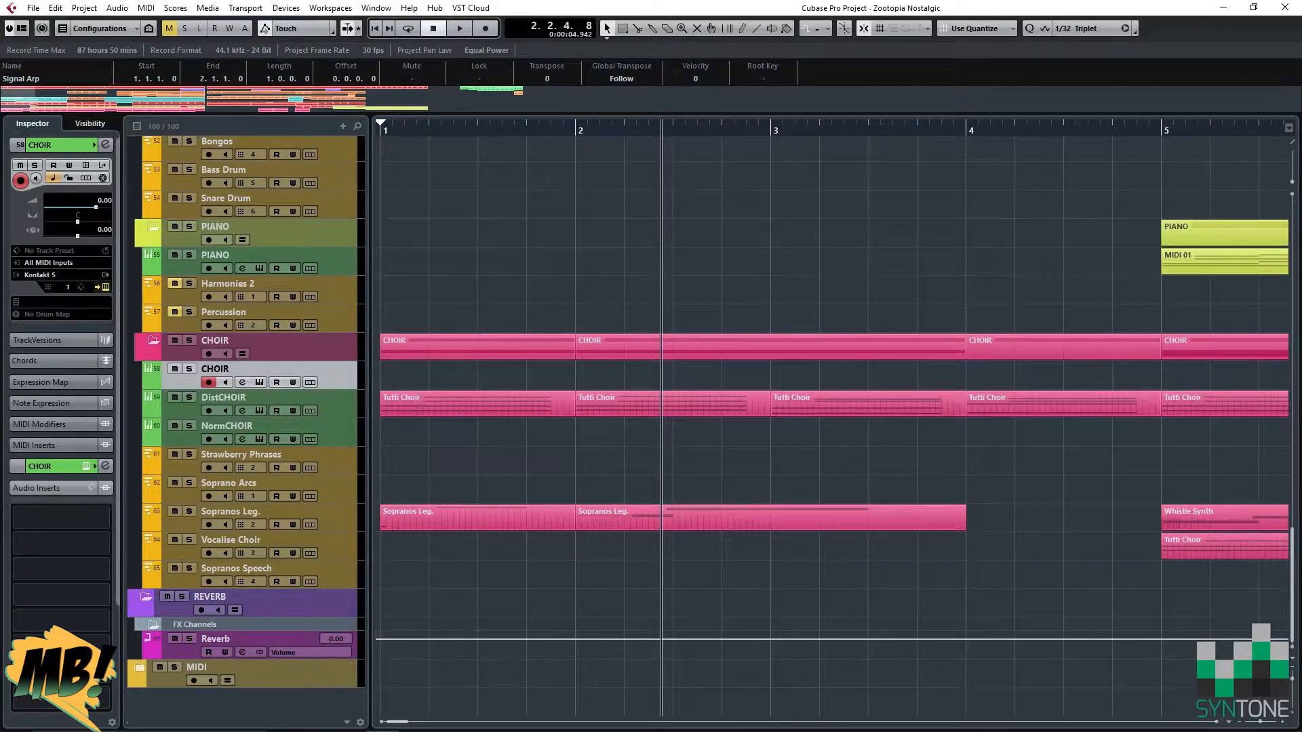
{"action": "left_click", "coordinate": [259, 382]}
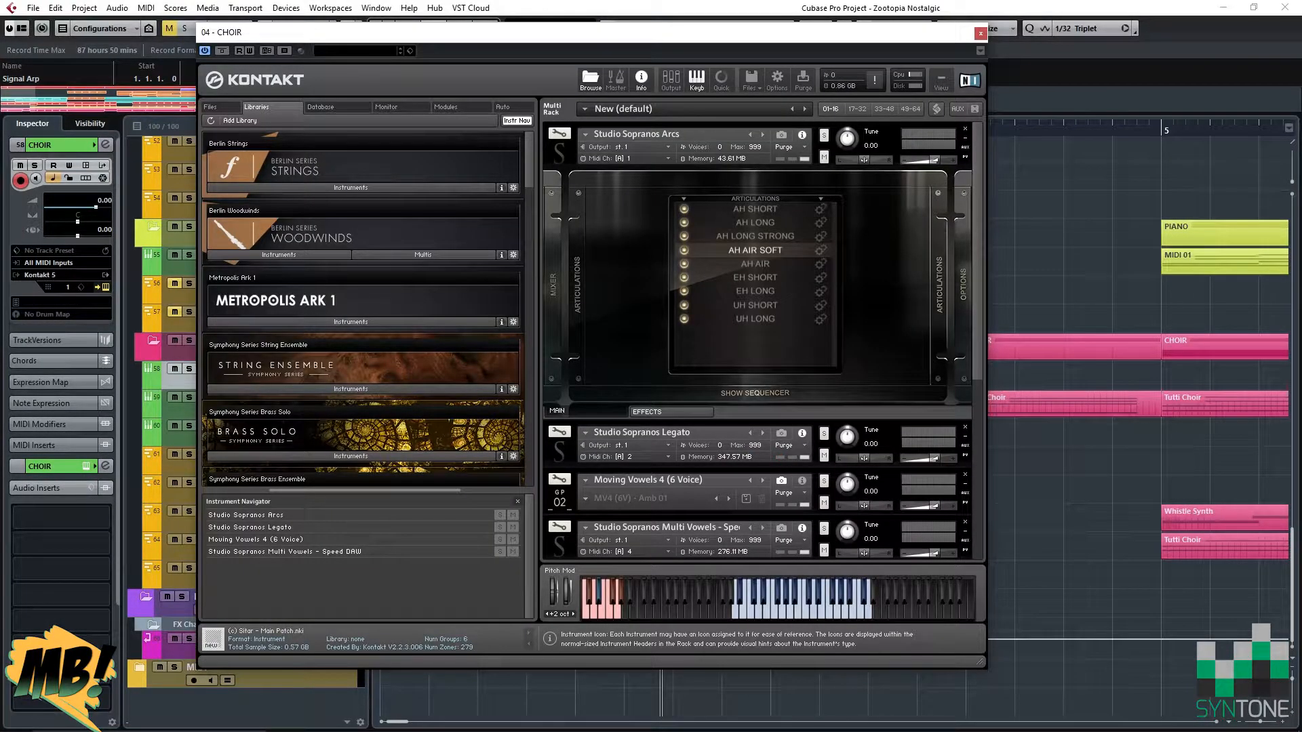
{"action": "left_click", "coordinate": [559, 545]}
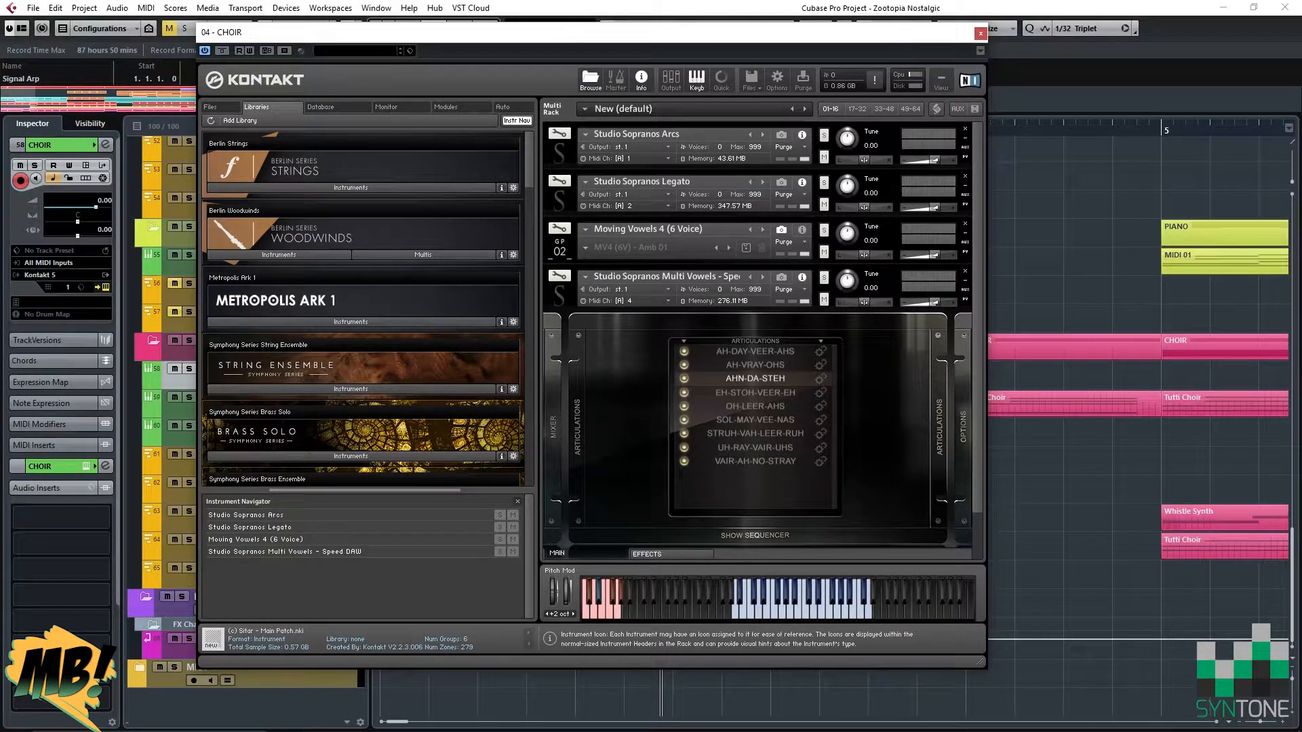
{"action": "left_click", "coordinate": [559, 249]}
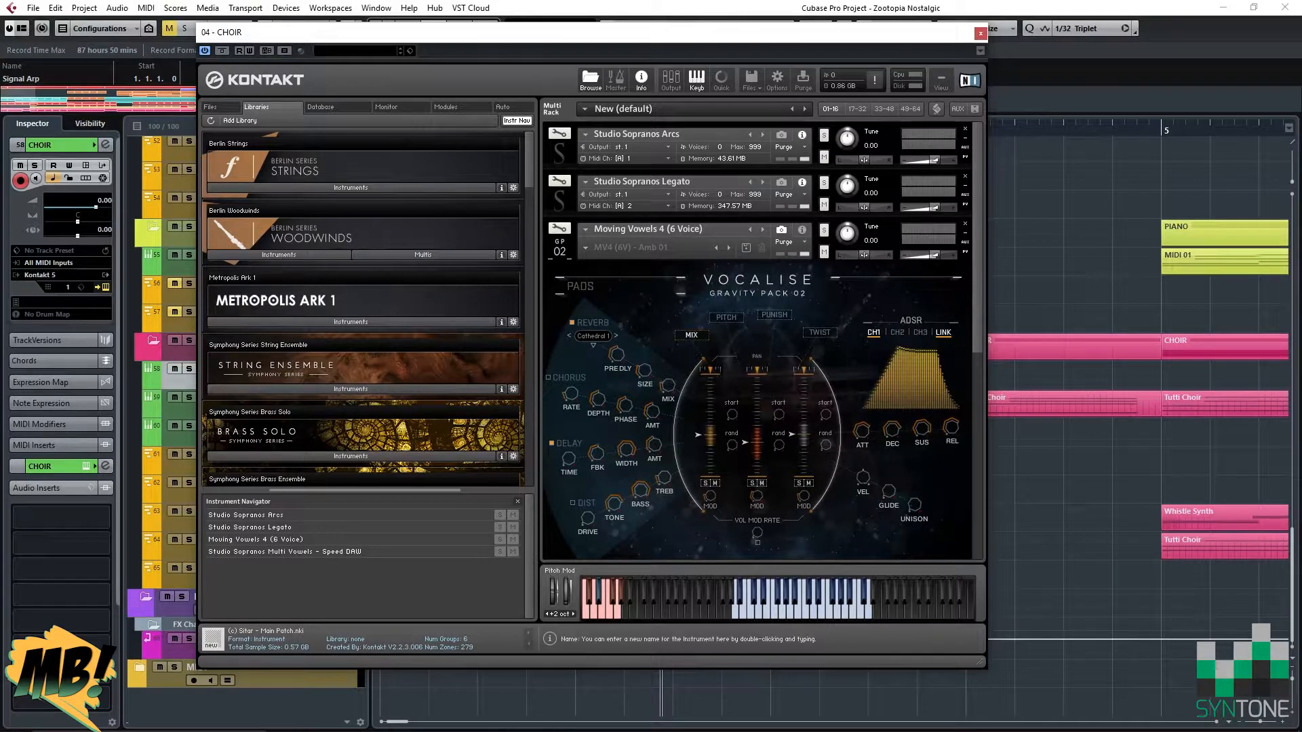
Audition Moving Vowels 4 (6 Voice), collapse it and close the CHOIR instrument window.
{"action": "left_click", "coordinate": [651, 229]}
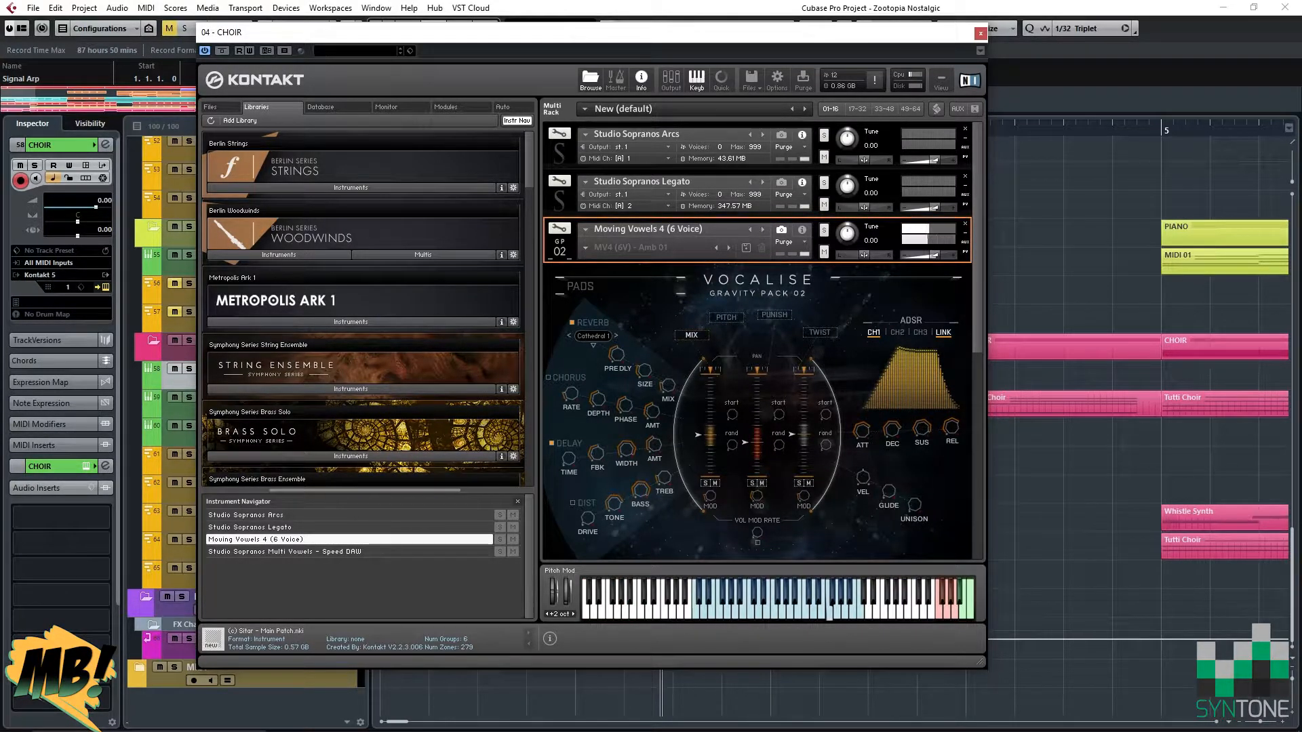
{"action": "left_click", "coordinate": [559, 249]}
{"action": "scroll", "coordinate": [559, 249], "scroll_direction": "down", "scroll_amount": 3}
{"action": "left_click", "coordinate": [559, 238]}
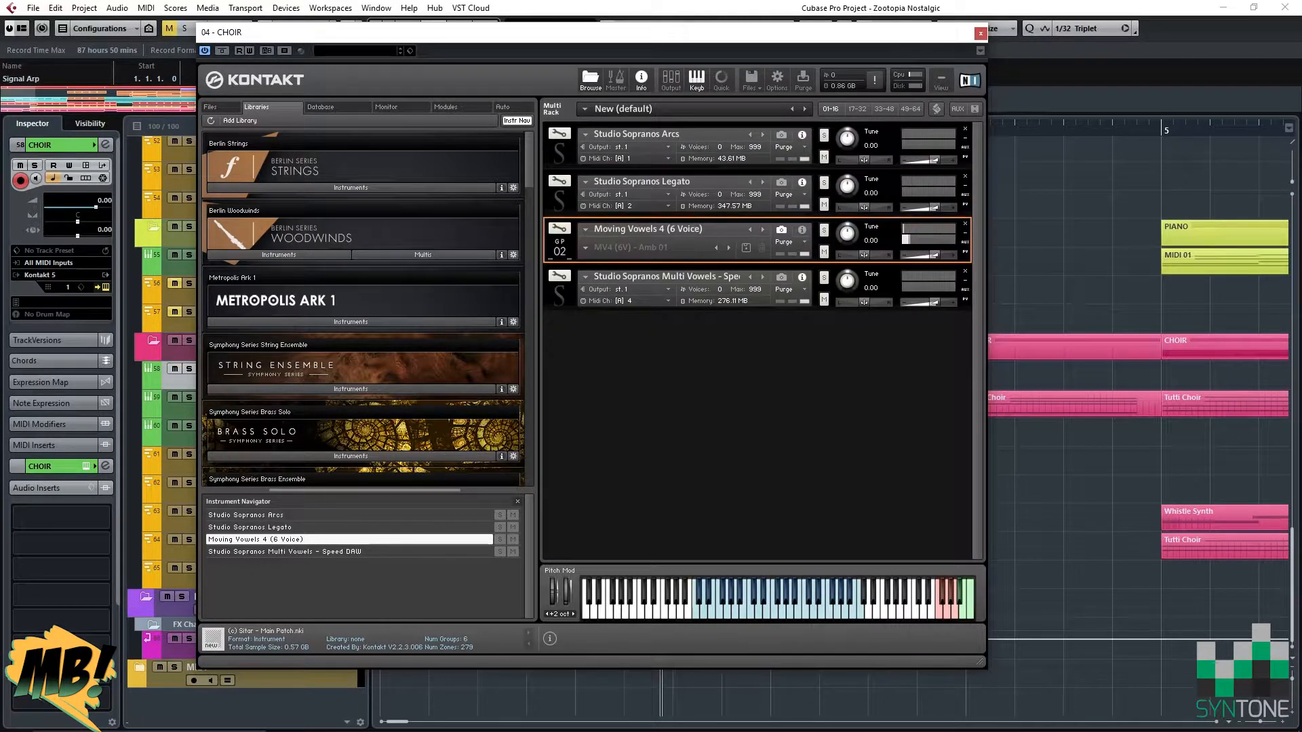
{"action": "left_click", "coordinate": [981, 33]}
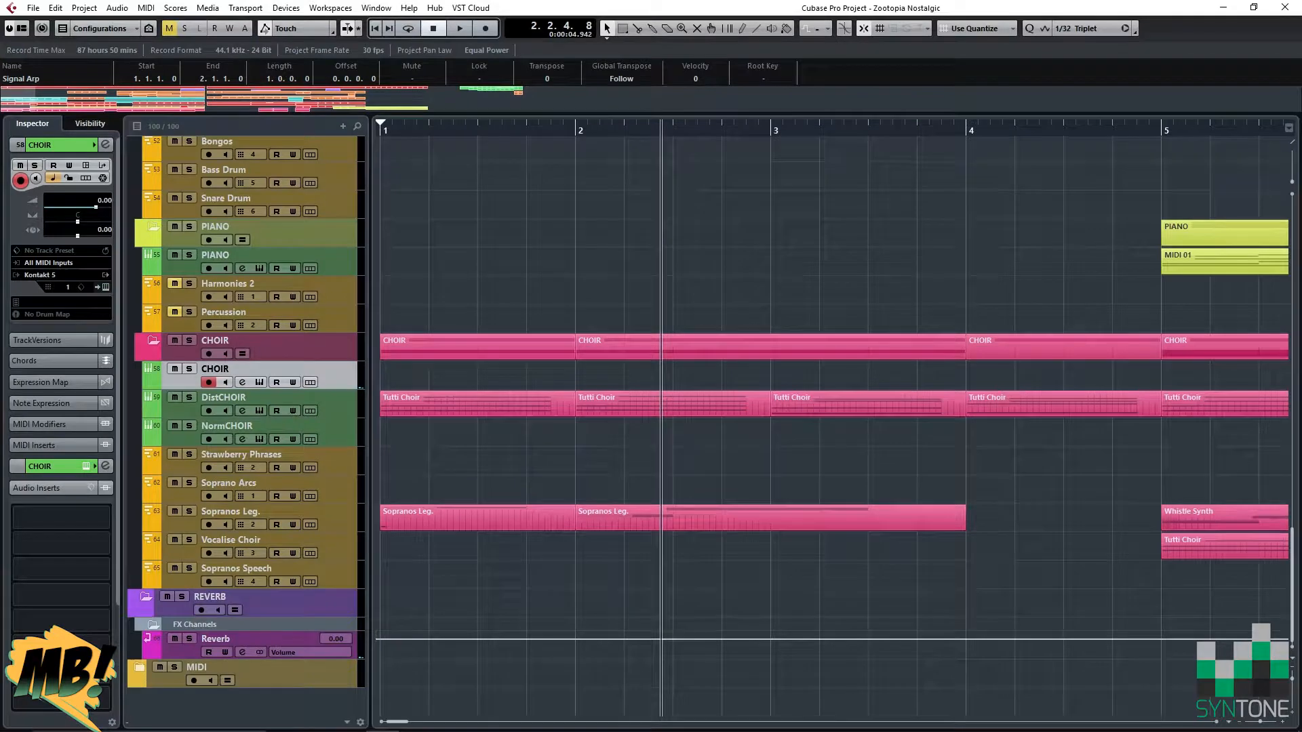
Open the DistCHOIR track's Kontakt instrument along with its Absynth 5 FX, StereoEnhancer and SparkVerb inserts.
{"action": "left_click", "coordinate": [271, 398]}
{"action": "left_click", "coordinate": [259, 411]}
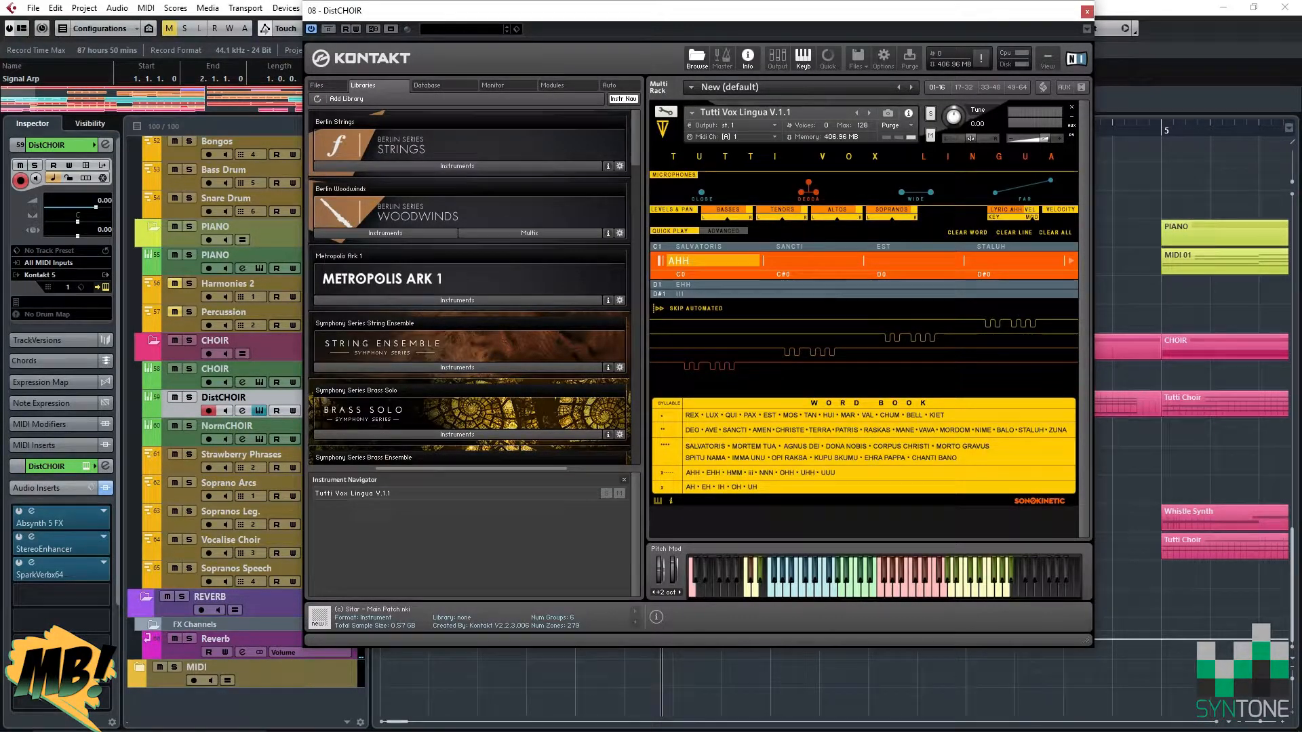
{"action": "left_click_drag", "start_coordinate": [474, 10], "coordinate": [603, 34]}
{"action": "left_click", "coordinate": [31, 512]}
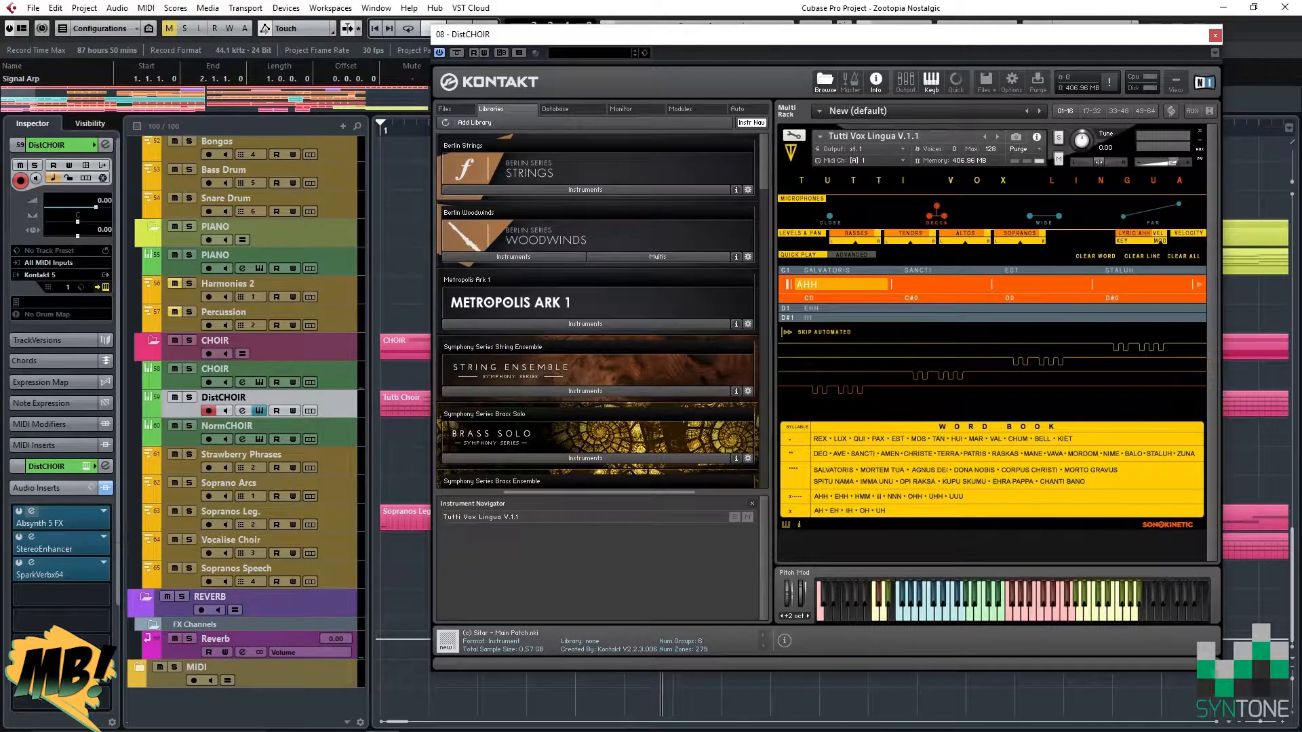
{"action": "left_click", "coordinate": [31, 537]}
{"action": "left_click", "coordinate": [31, 562]}
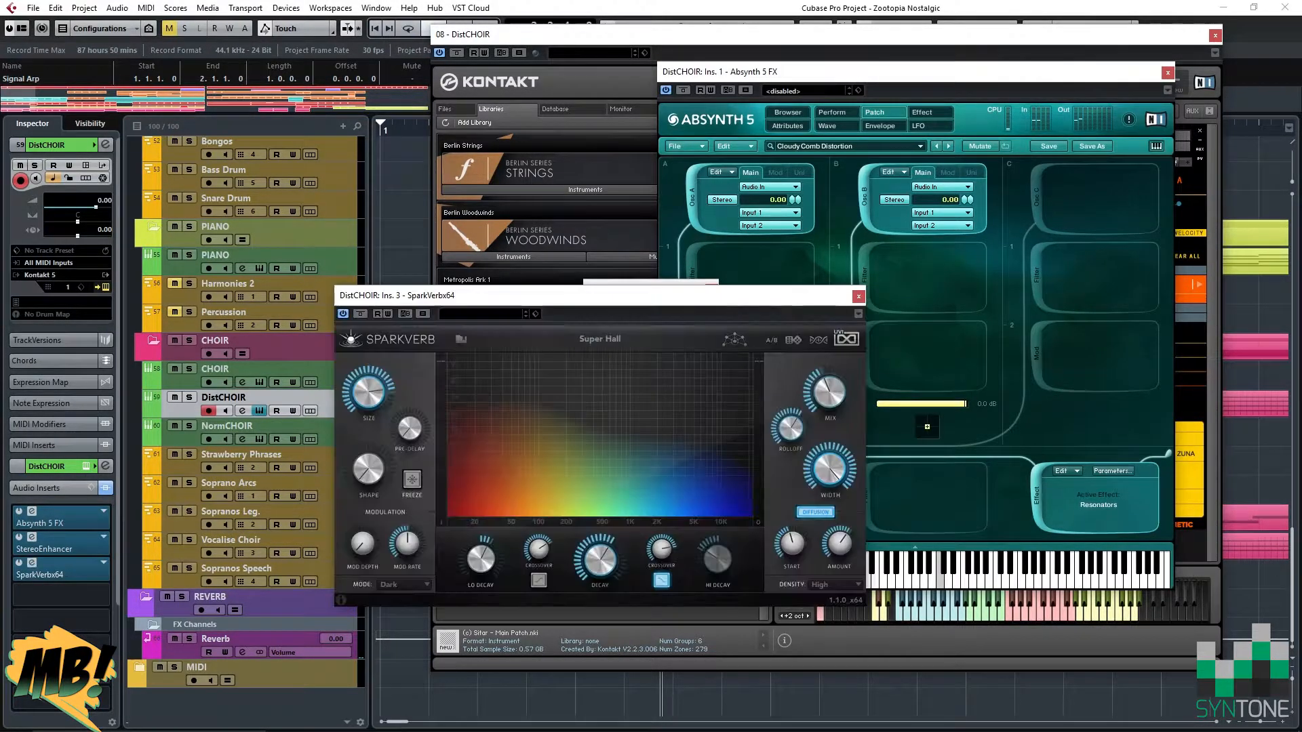
Close the three insert effect windows, audition the distorted choir and close the DistCHOIR instrument.
{"action": "left_click", "coordinate": [859, 296]}
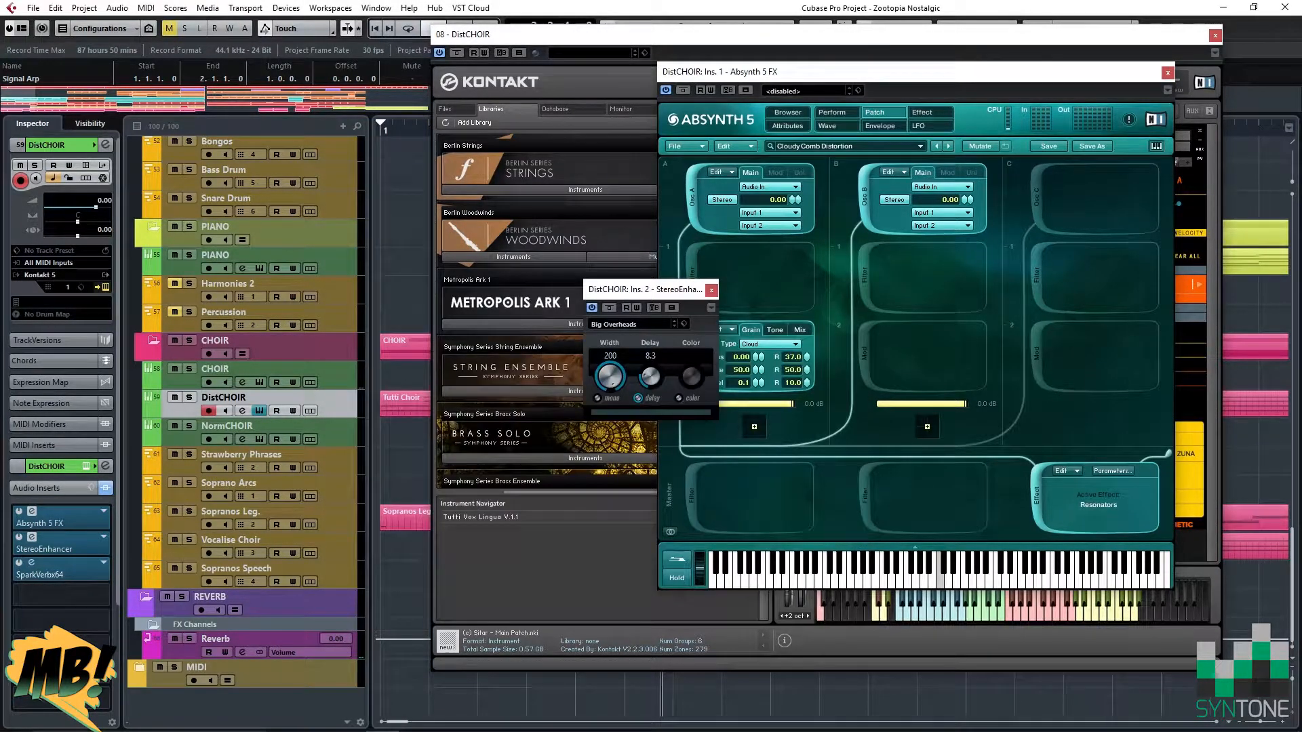
{"action": "left_click", "coordinate": [711, 290]}
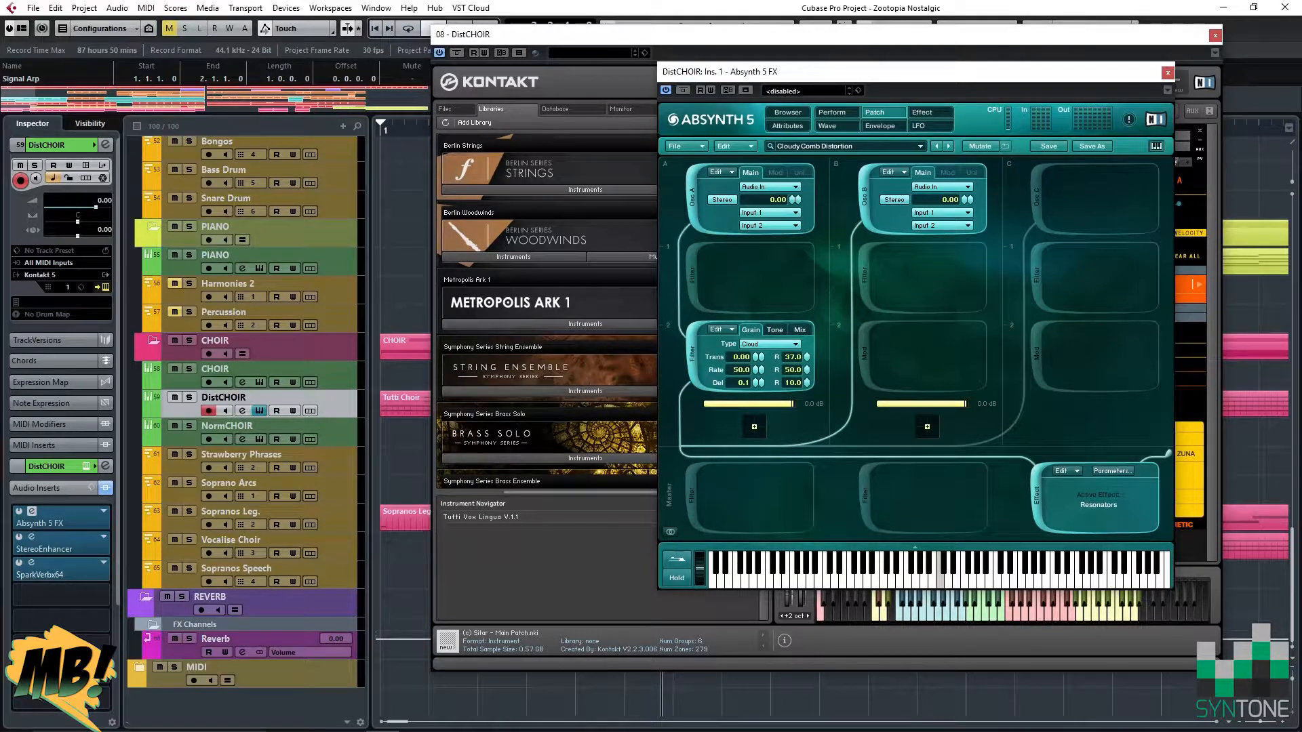
{"action": "left_click", "coordinate": [1167, 72]}
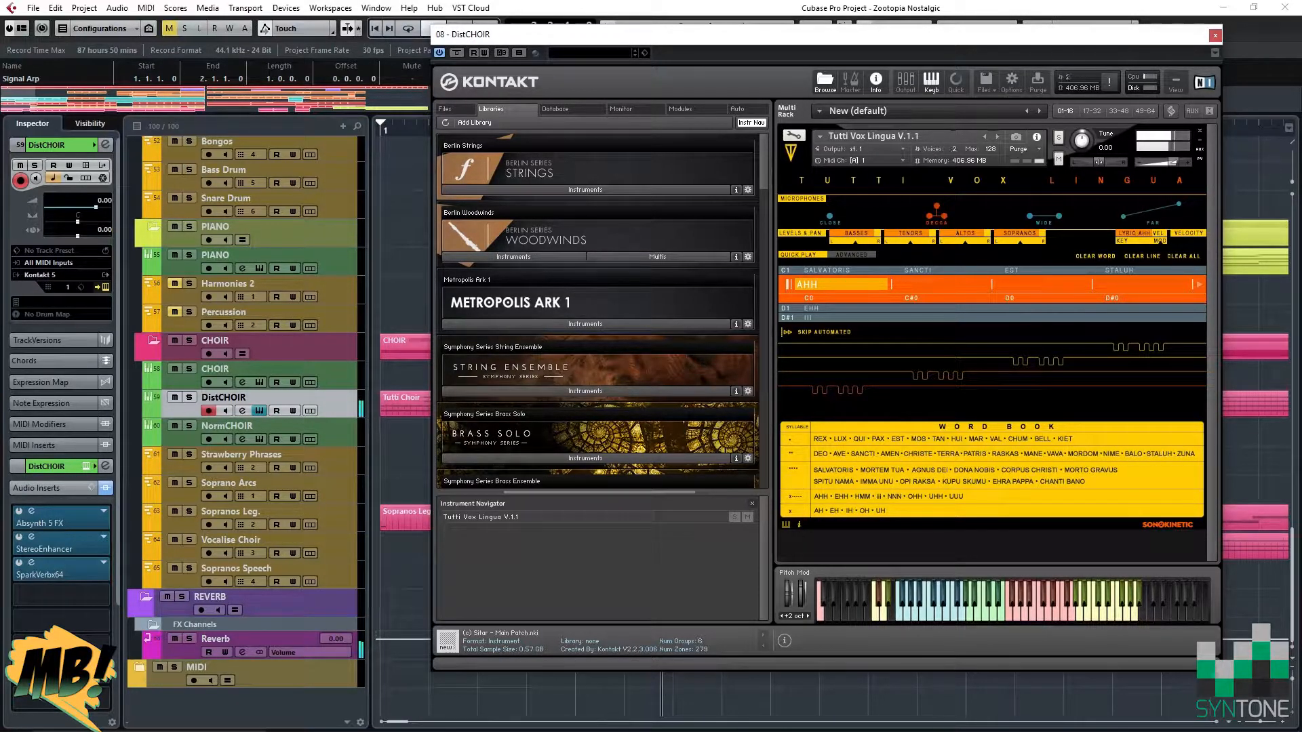
{"action": "left_click", "coordinate": [1215, 35]}
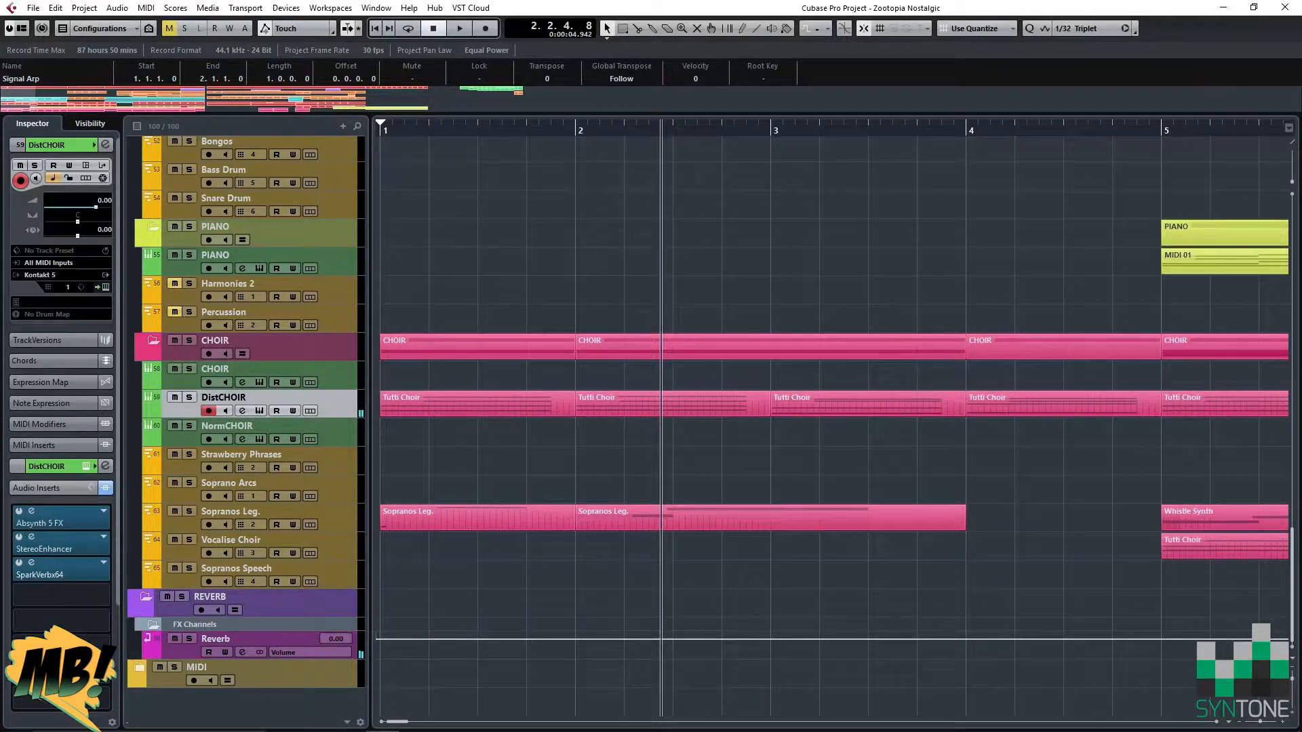
Open the NormCHOIR track's Kontakt instrument, then inspect and audition the Tutti Vox Lingua V.1.1 choir patch.
{"action": "left_click", "coordinate": [284, 426]}
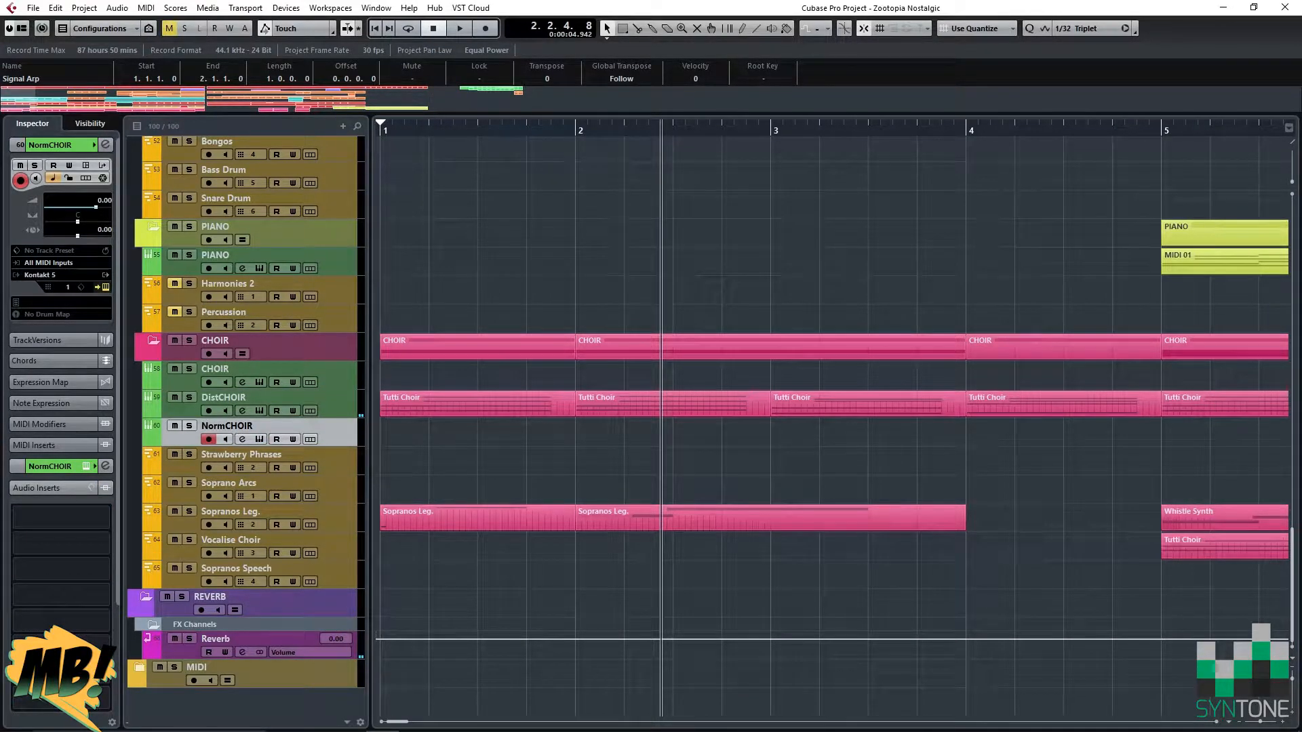
{"action": "left_click", "coordinate": [259, 440]}
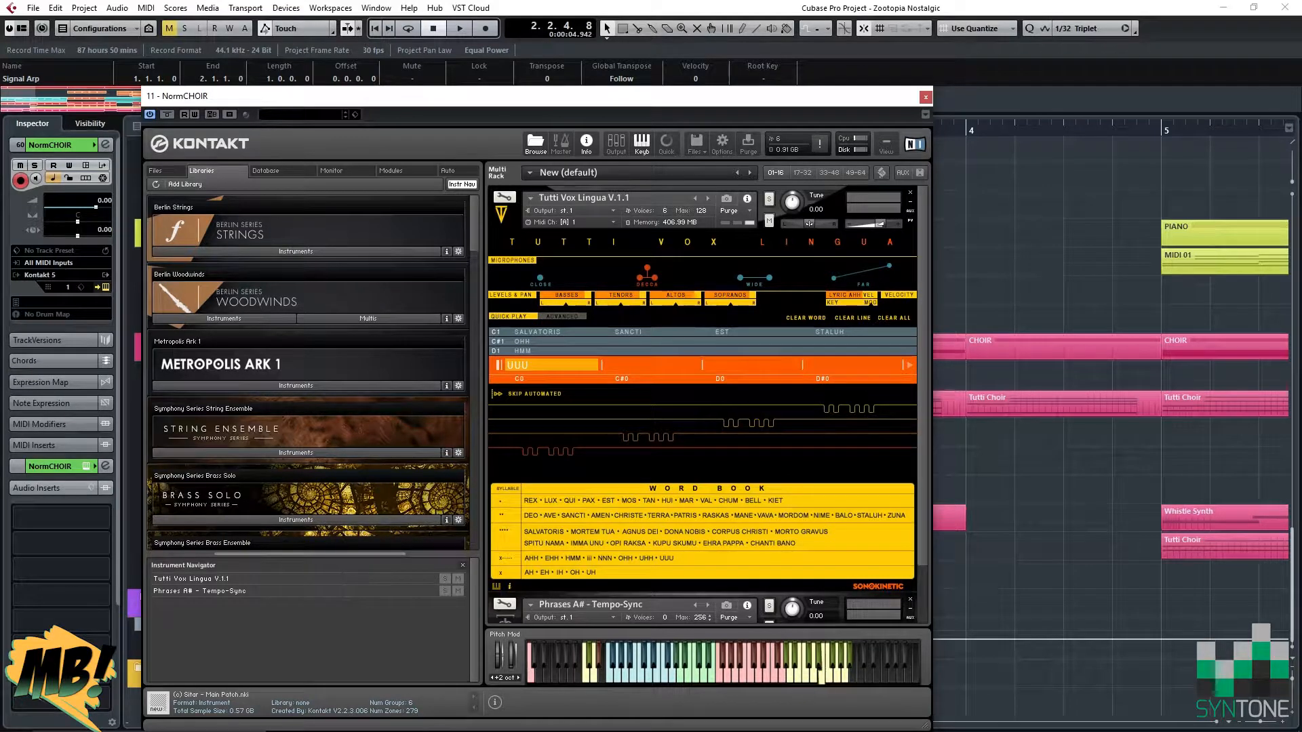
{"action": "left_click", "coordinate": [577, 197]}
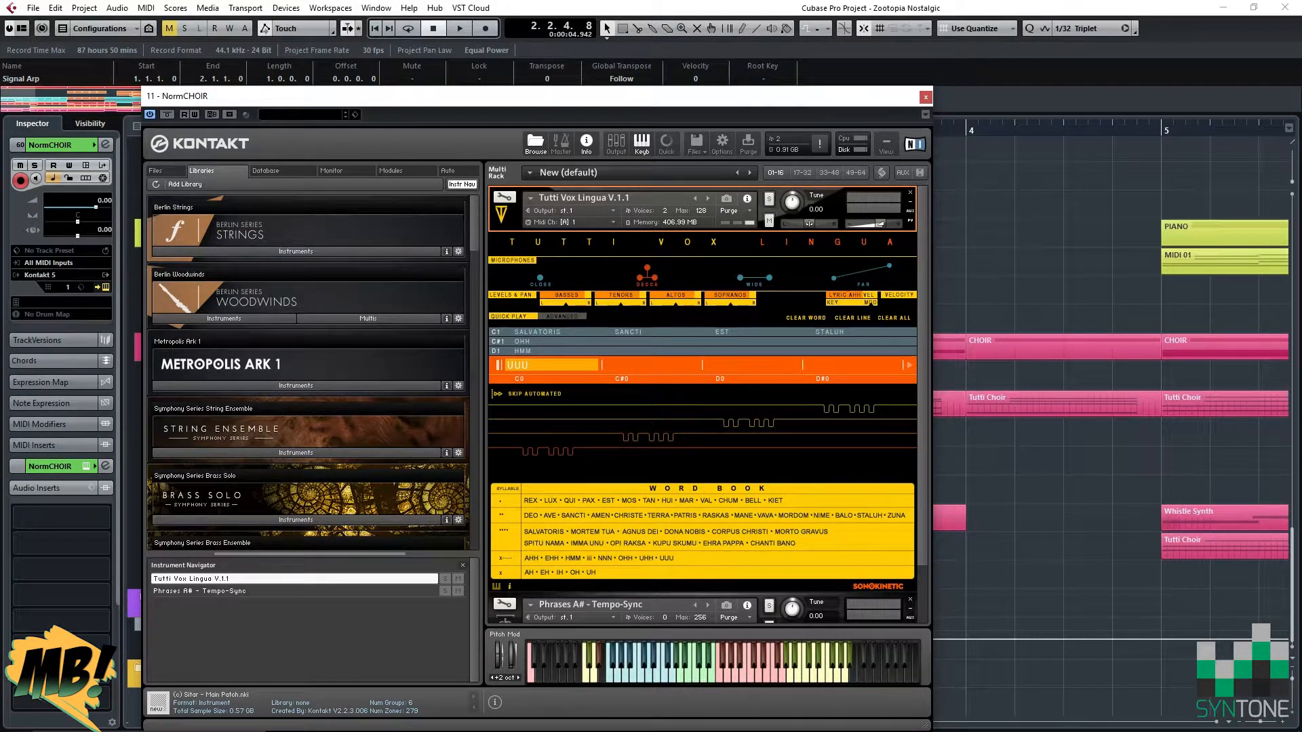
{"action": "scroll", "coordinate": [702, 407], "scroll_direction": "down", "scroll_amount": 2}
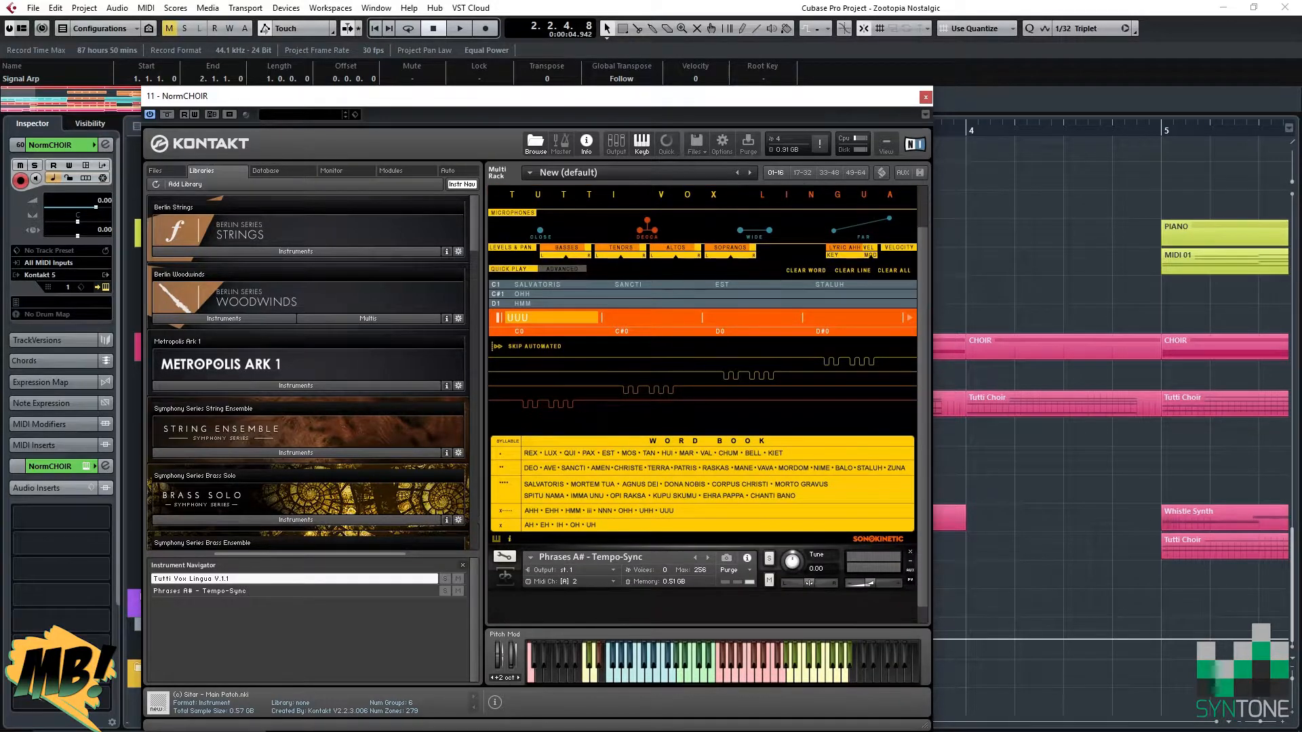
{"action": "scroll", "coordinate": [702, 407], "scroll_direction": "up", "scroll_amount": 2}
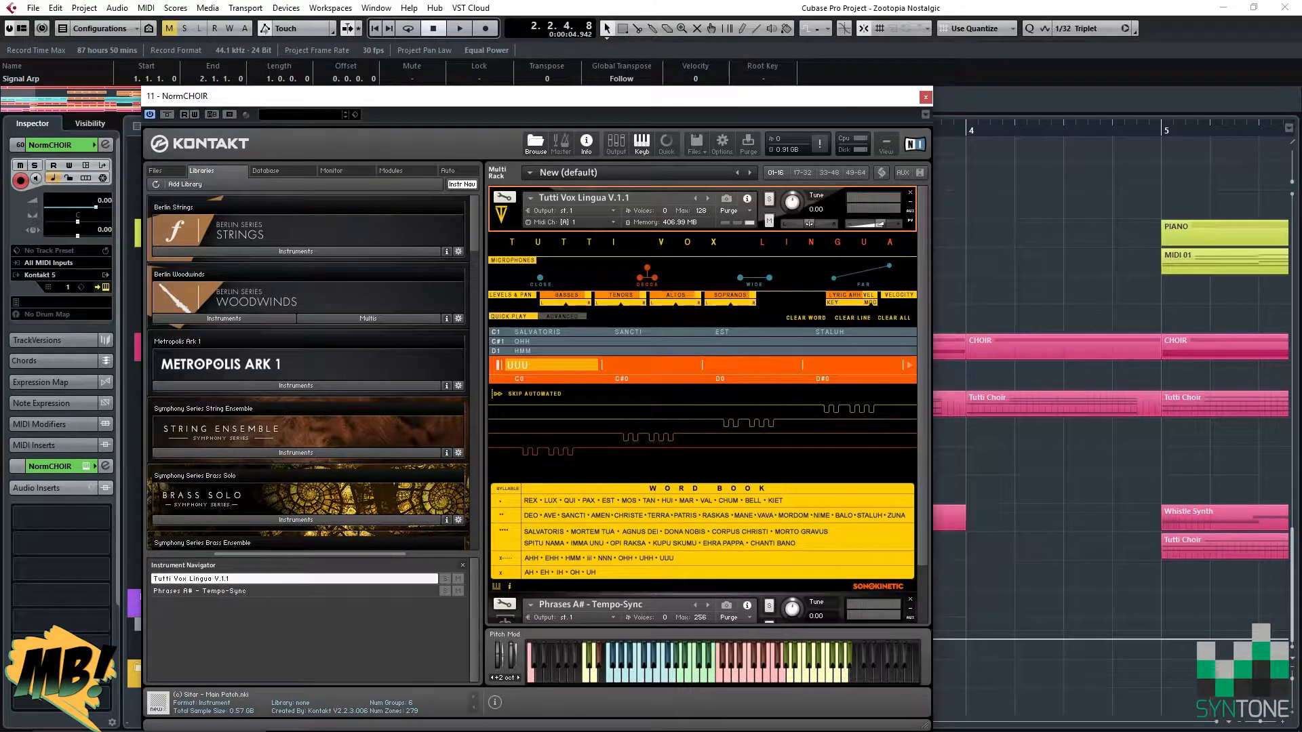
Collapse Tutti Vox Lingua V.1.1, inspect the Performance view of Phrases A# - Tempo-Sync and close the NormCHOIR instrument.
{"action": "left_click", "coordinate": [910, 221]}
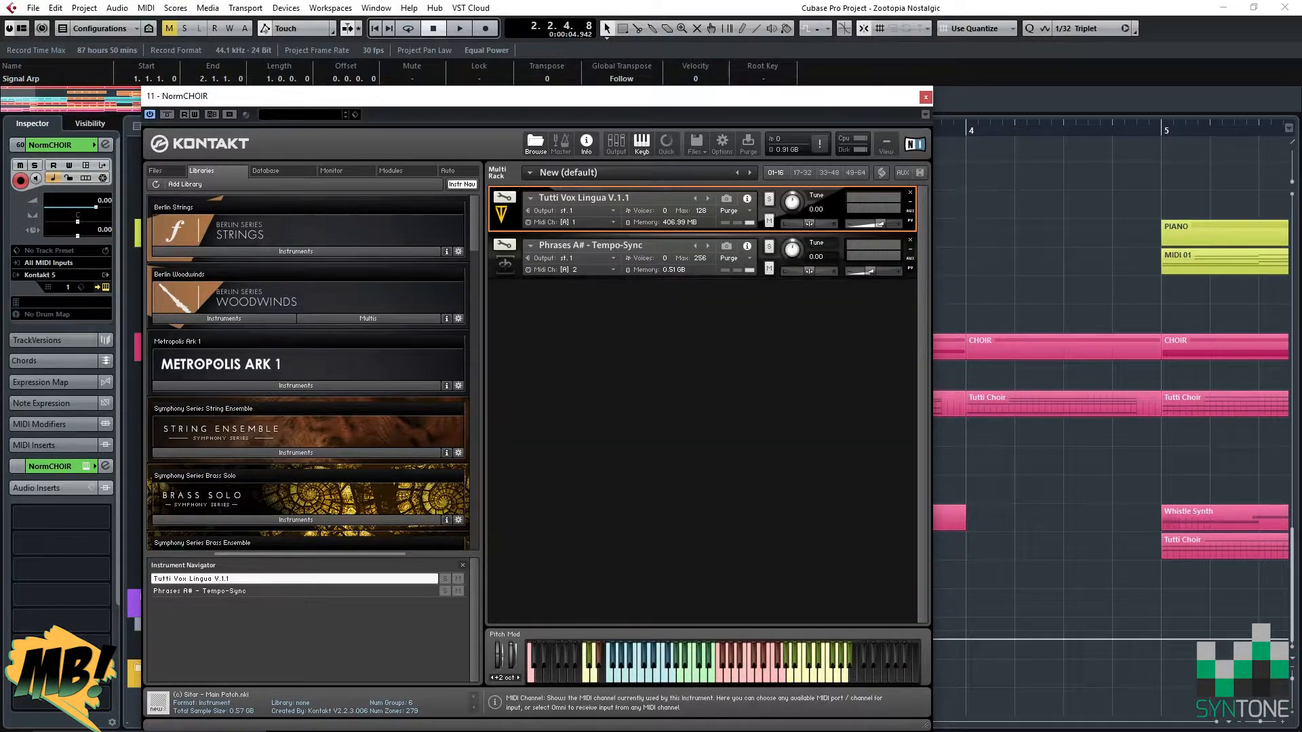
{"action": "left_click", "coordinate": [910, 268]}
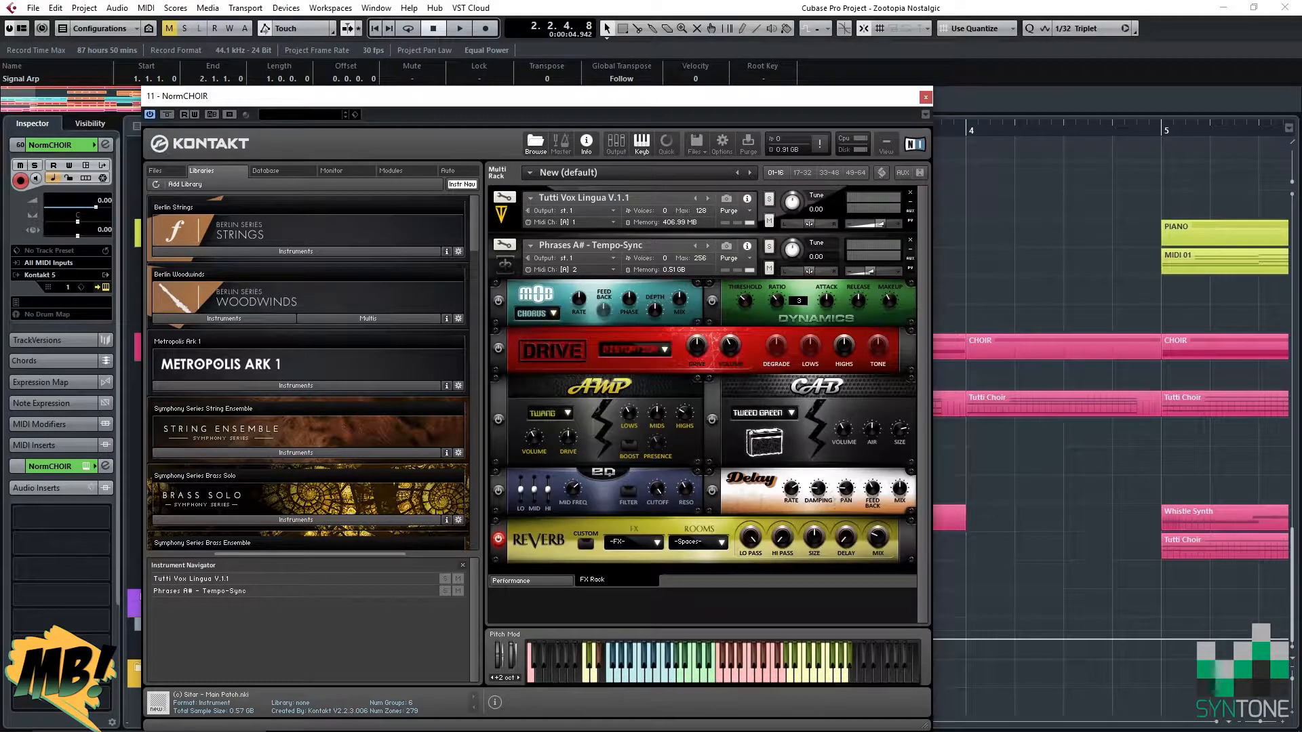
{"action": "left_click", "coordinate": [531, 581]}
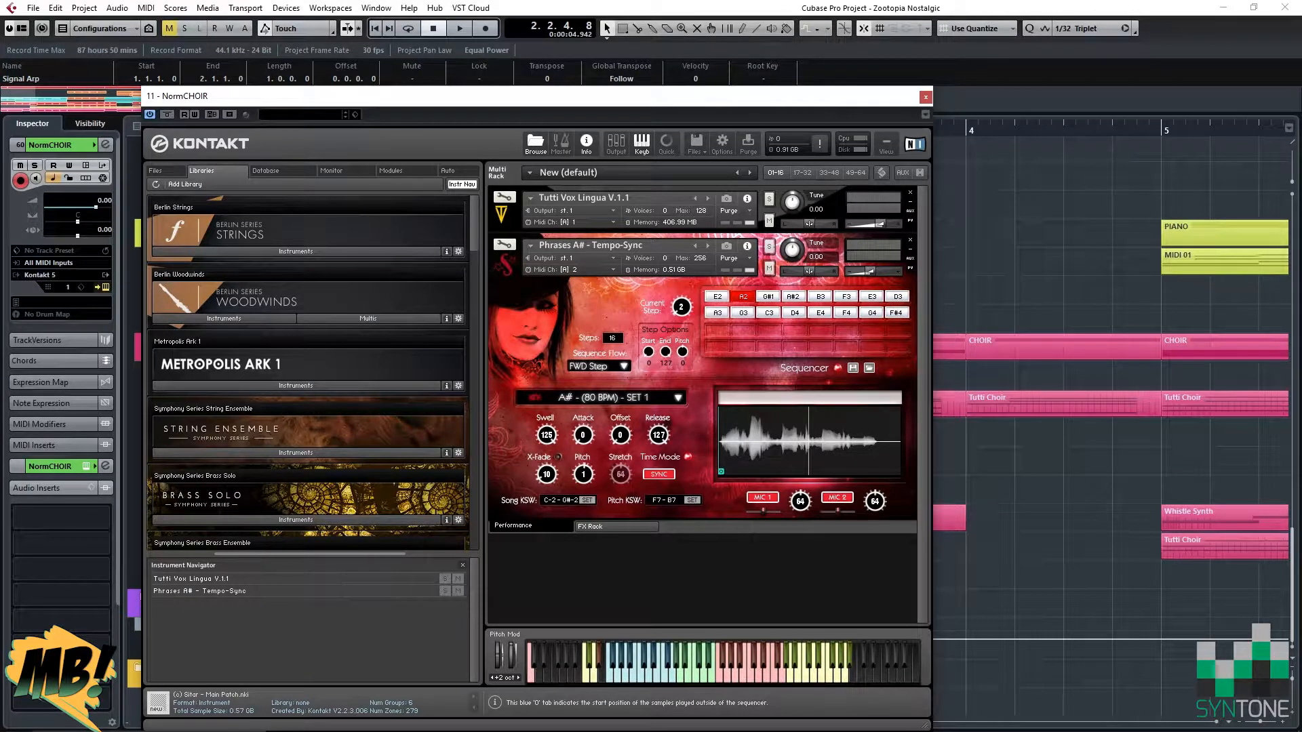
{"action": "left_click", "coordinate": [925, 97]}
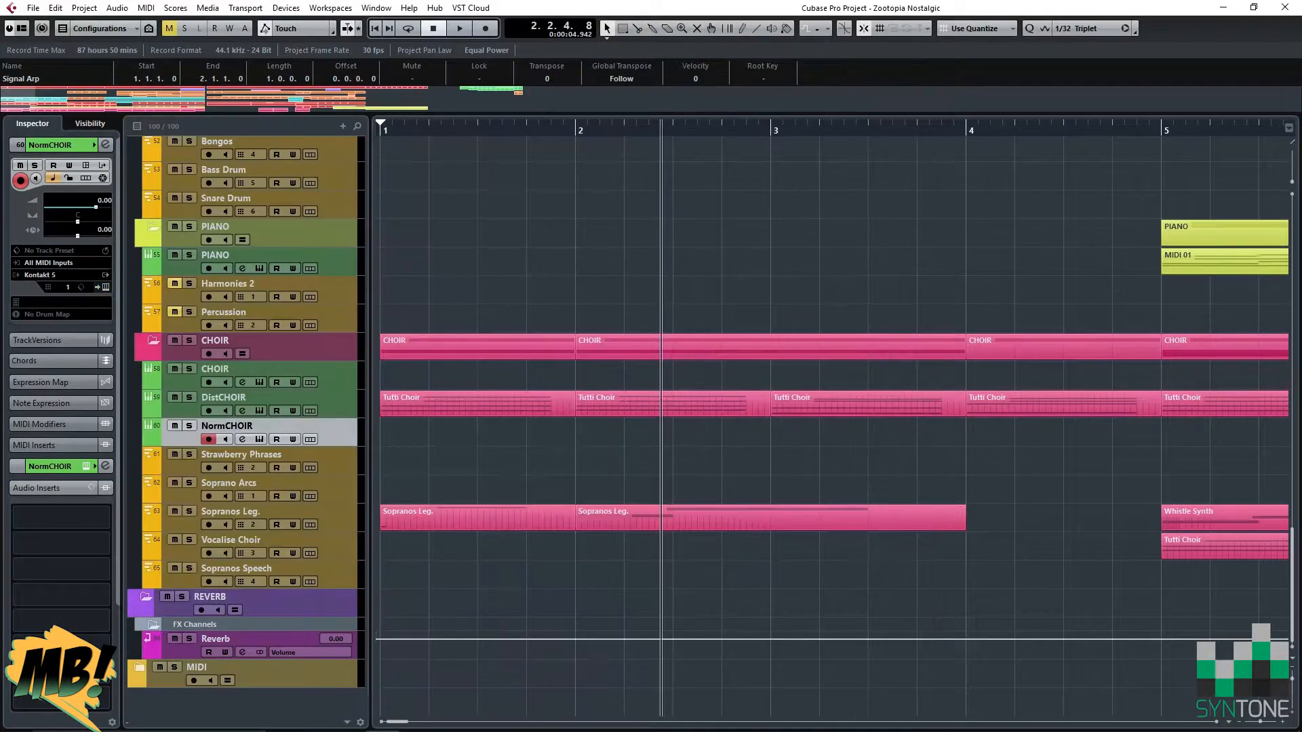
Examine the synth, percussion, piano and choir parts in the arrangement from the opening bars through bar 10.
{"action": "scroll", "coordinate": [710, 417], "scroll_direction": "up", "scroll_amount": 1}
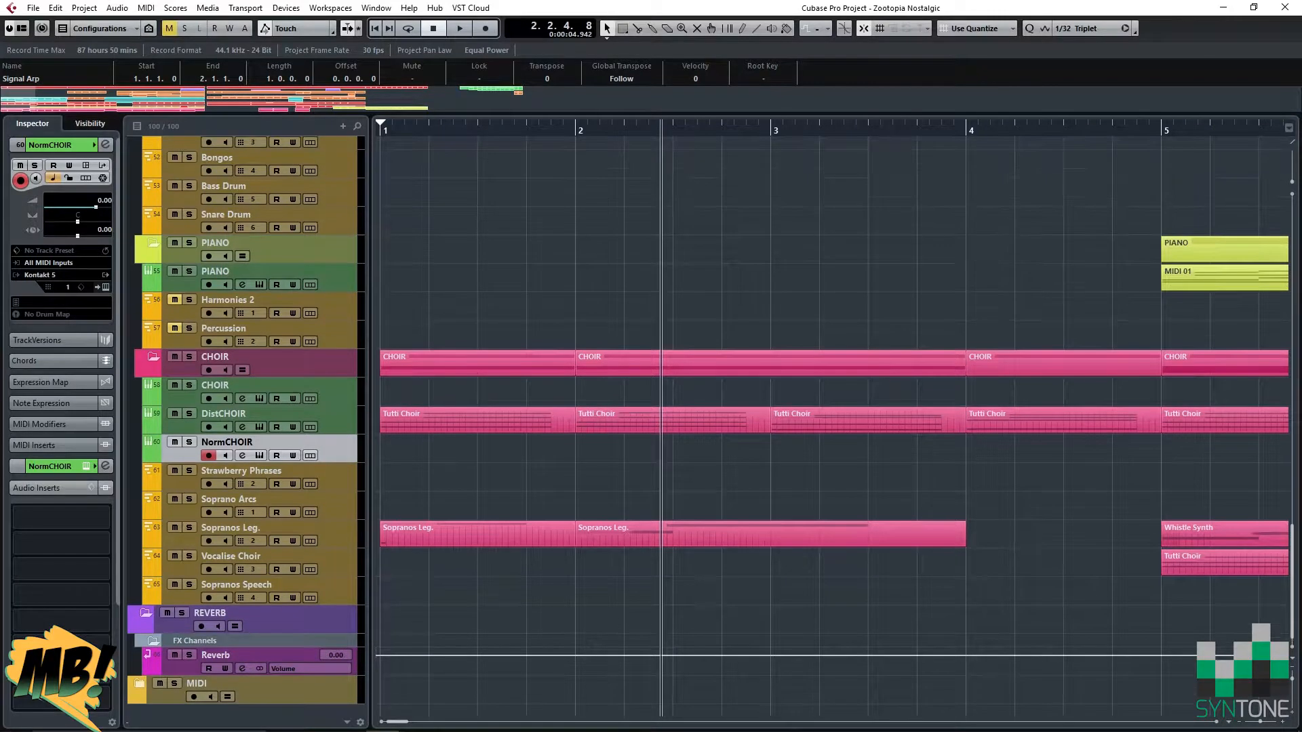
{"action": "scroll", "coordinate": [710, 418], "scroll_direction": "up", "scroll_amount": 7}
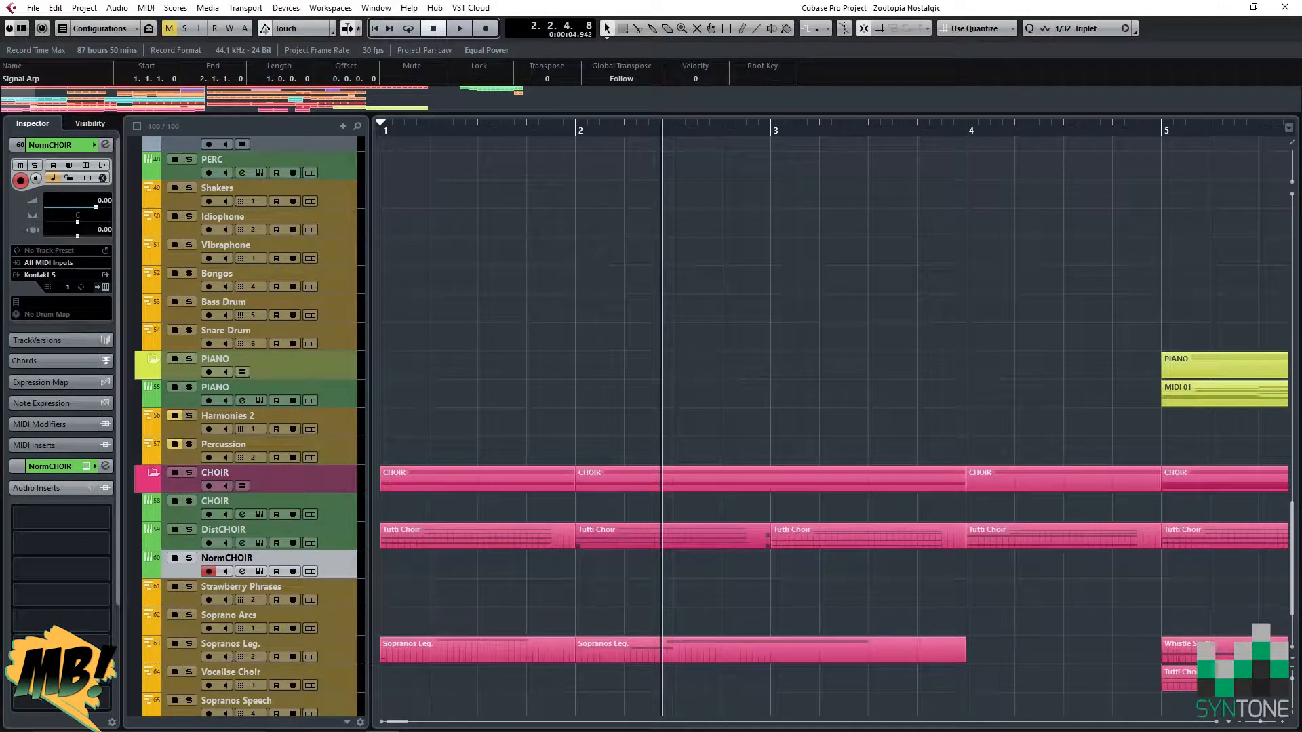
{"action": "scroll", "coordinate": [834, 418], "scroll_direction": "up", "scroll_amount": 20}
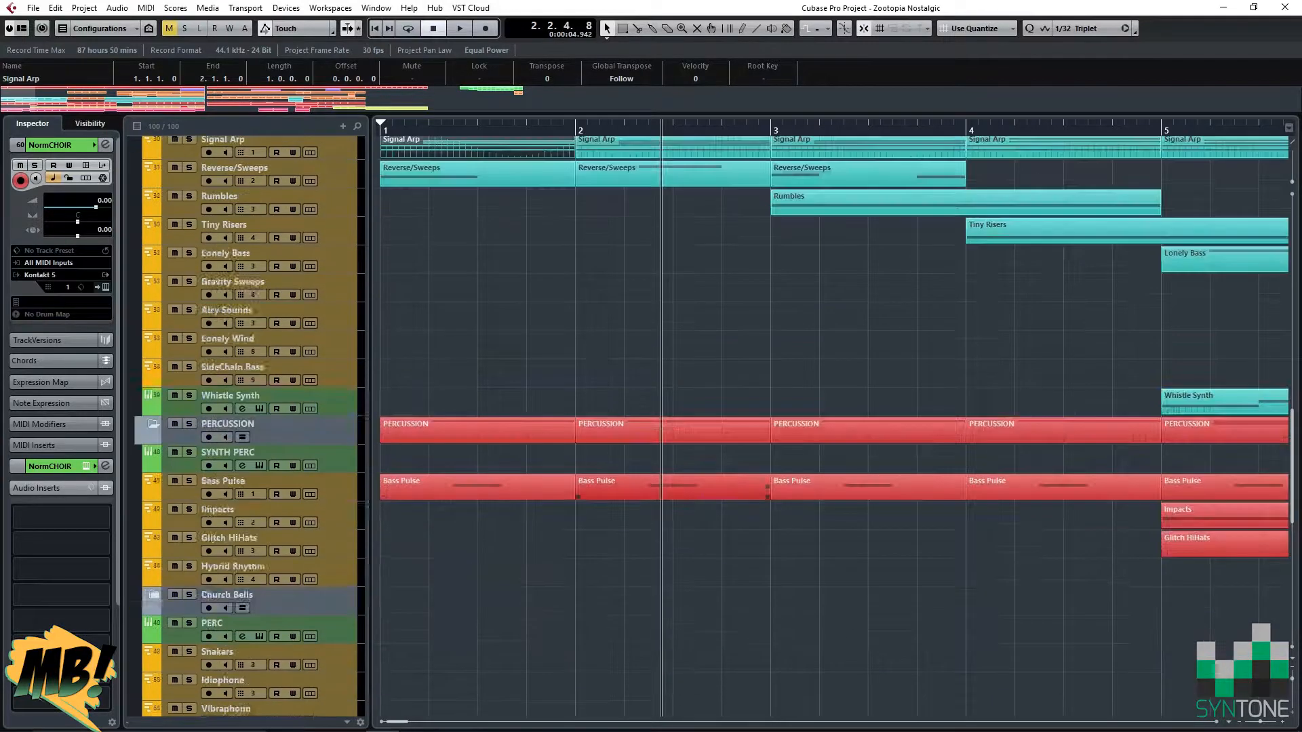
{"action": "scroll", "coordinate": [834, 418], "scroll_direction": "right", "scroll_amount": 3}
{"action": "scroll", "coordinate": [834, 418], "scroll_direction": "down", "scroll_amount": 20}
{"action": "scroll", "coordinate": [834, 418], "scroll_direction": "right", "scroll_amount": 6}
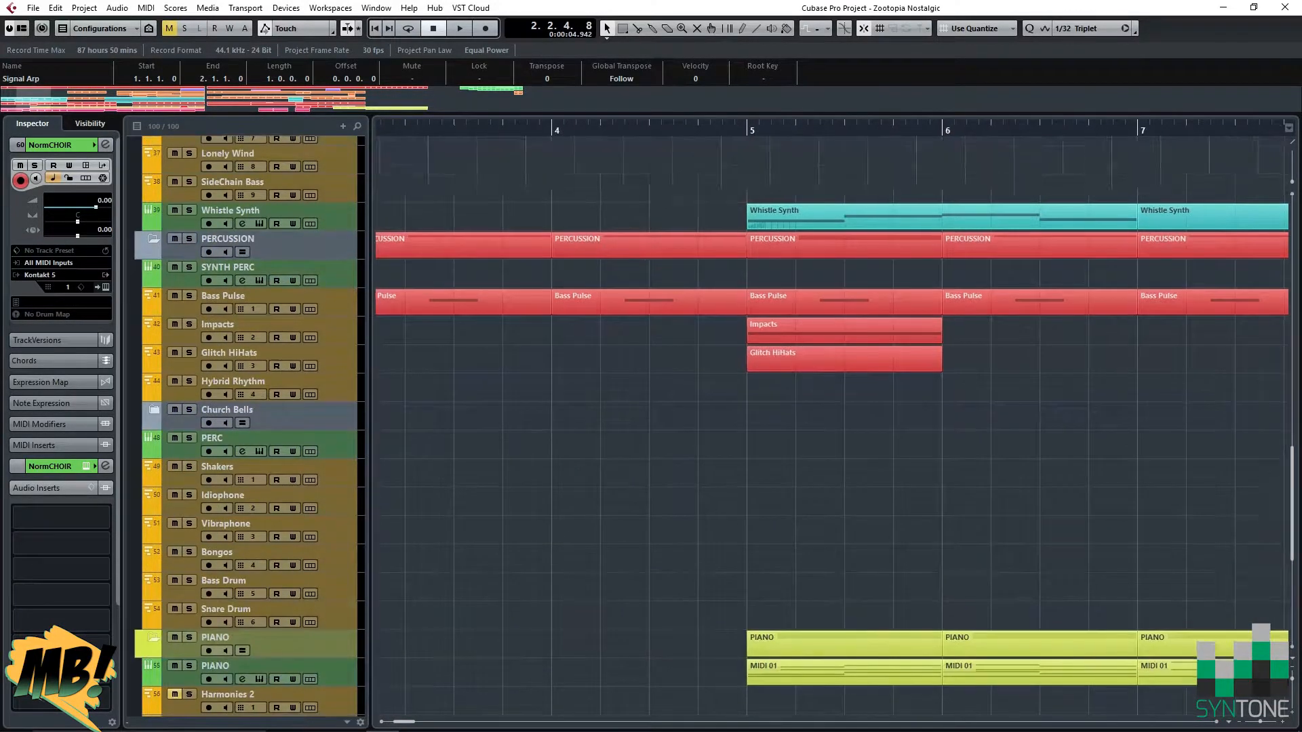
{"action": "scroll", "coordinate": [835, 418], "scroll_direction": "up", "scroll_amount": 1}
{"action": "scroll", "coordinate": [834, 418], "scroll_direction": "right", "scroll_amount": 12}
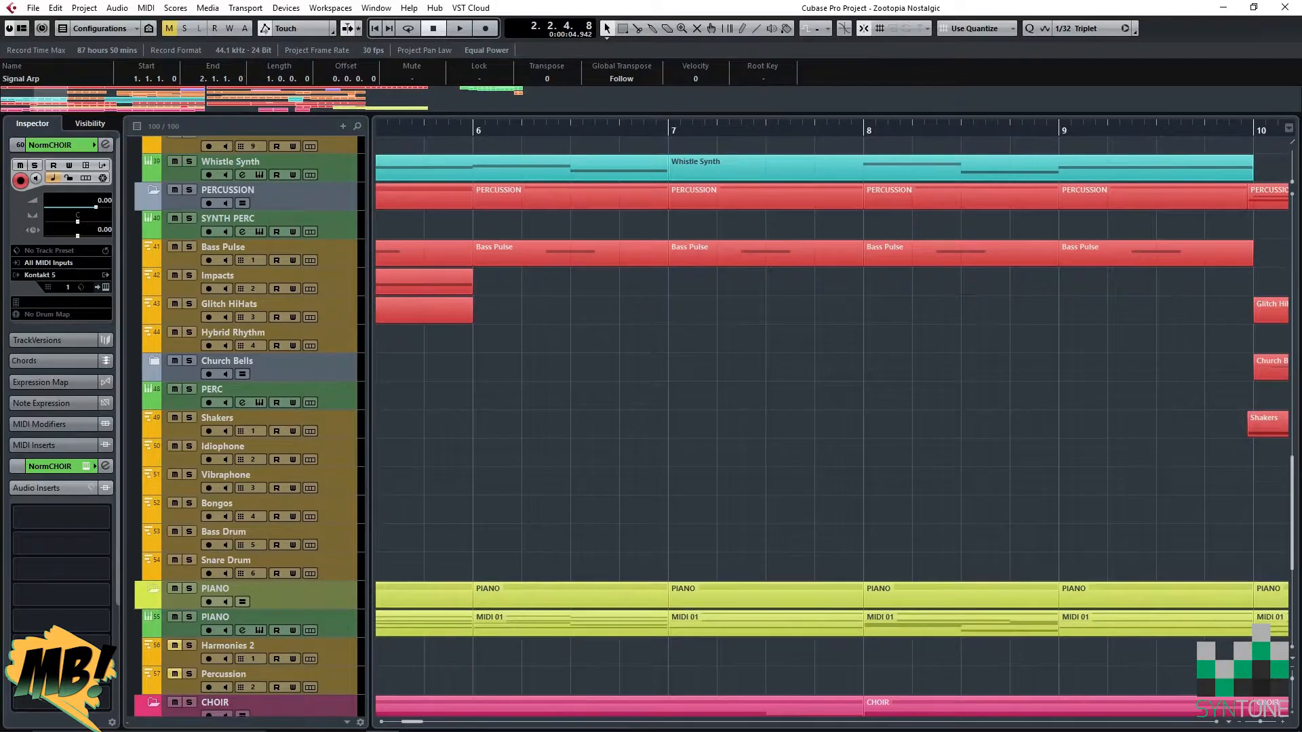
Move the playback cursor to bar 10 and play the start of the section with the Harp part.
{"action": "scroll", "coordinate": [834, 417], "scroll_direction": "right", "scroll_amount": 3}
{"action": "scroll", "coordinate": [834, 418], "scroll_direction": "up", "scroll_amount": 20}
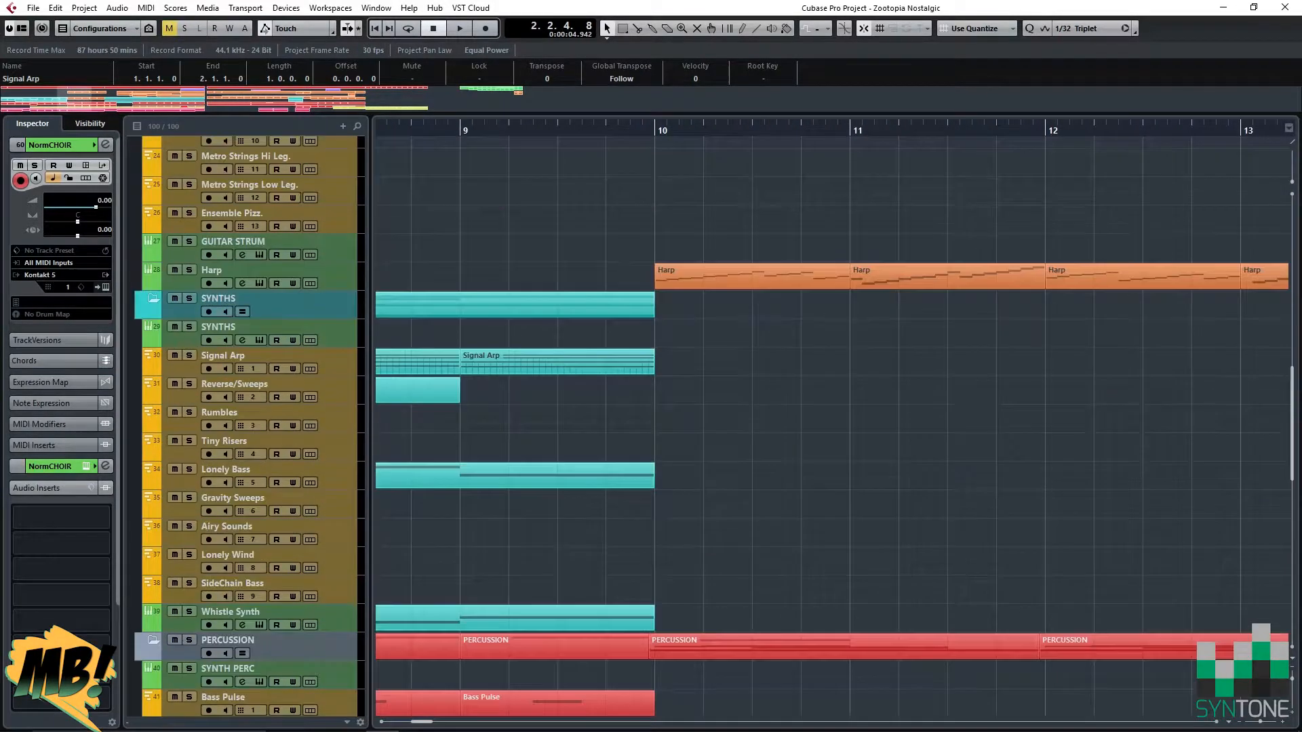
{"action": "left_click", "coordinate": [655, 130]}
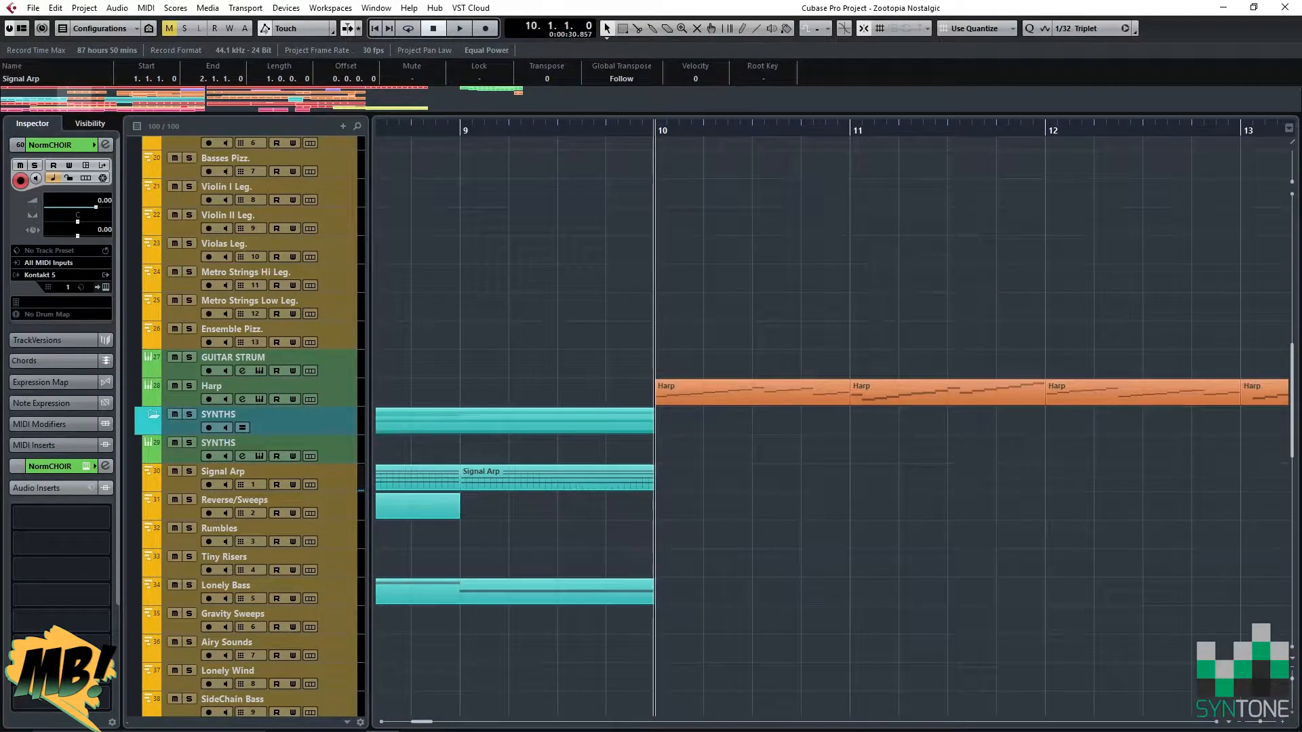
{"action": "scroll", "coordinate": [834, 427], "scroll_direction": "right", "scroll_amount": 2}
{"action": "scroll", "coordinate": [834, 428], "scroll_direction": "down", "scroll_amount": 2}
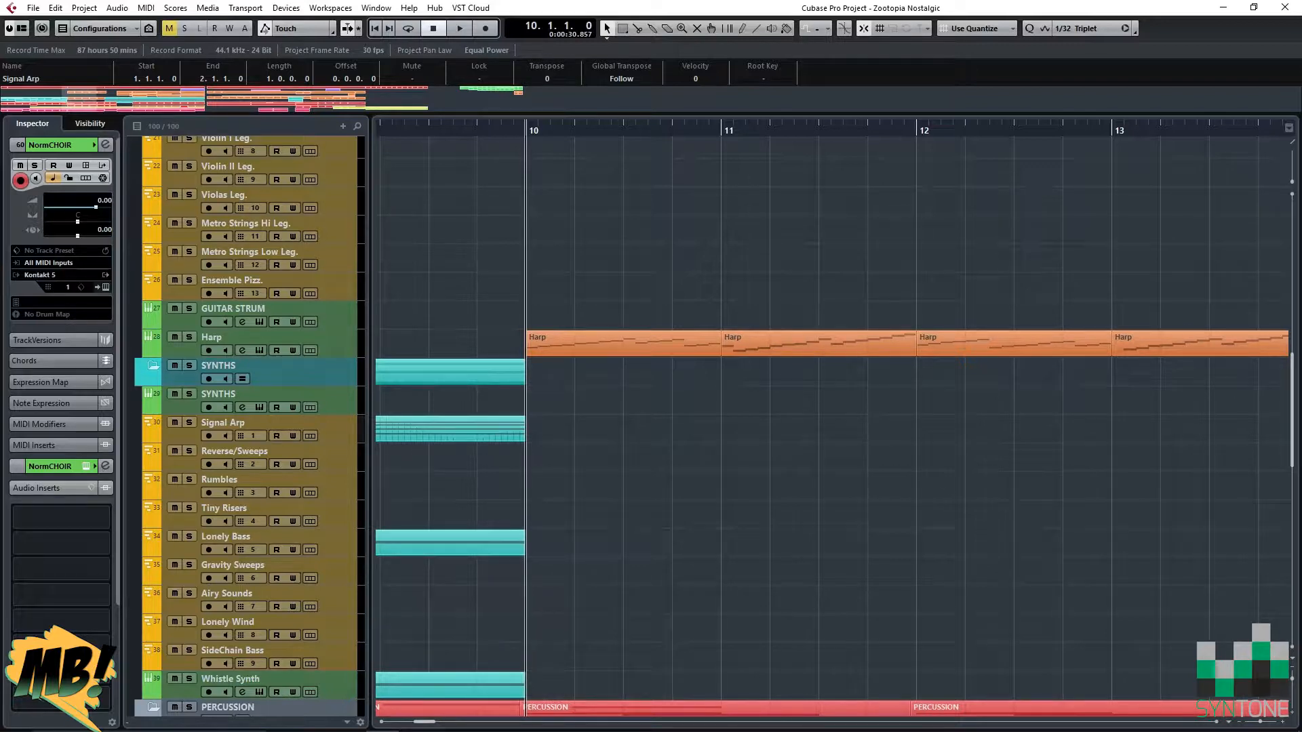
{"action": "scroll", "coordinate": [834, 427], "scroll_direction": "down", "scroll_amount": 4}
{"action": "scroll", "coordinate": [834, 427], "scroll_direction": "up", "scroll_amount": 4}
{"action": "key", "text": "space"}
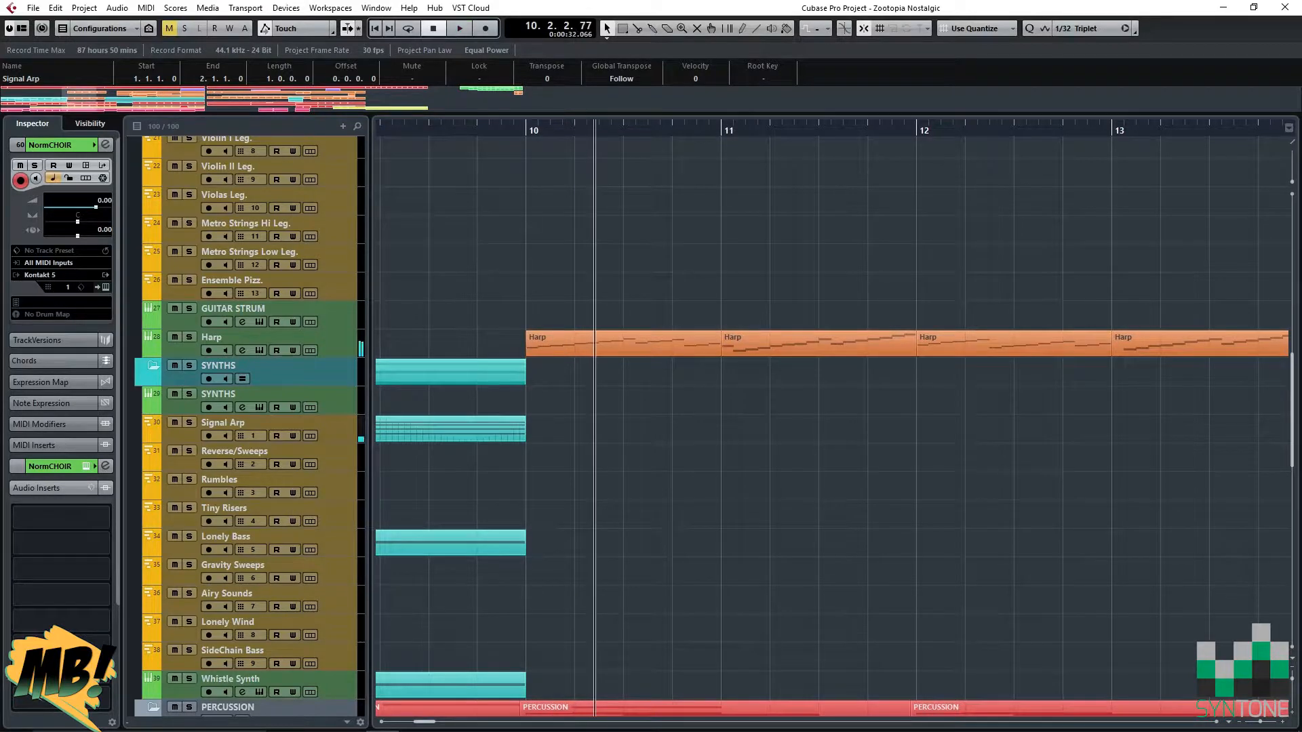
Open the Kontakt instrument of the Glitch HiHats track, audition the DM-307 grid pattern, and close the instrument.
{"action": "scroll", "coordinate": [814, 407], "scroll_direction": "down", "scroll_amount": 6}
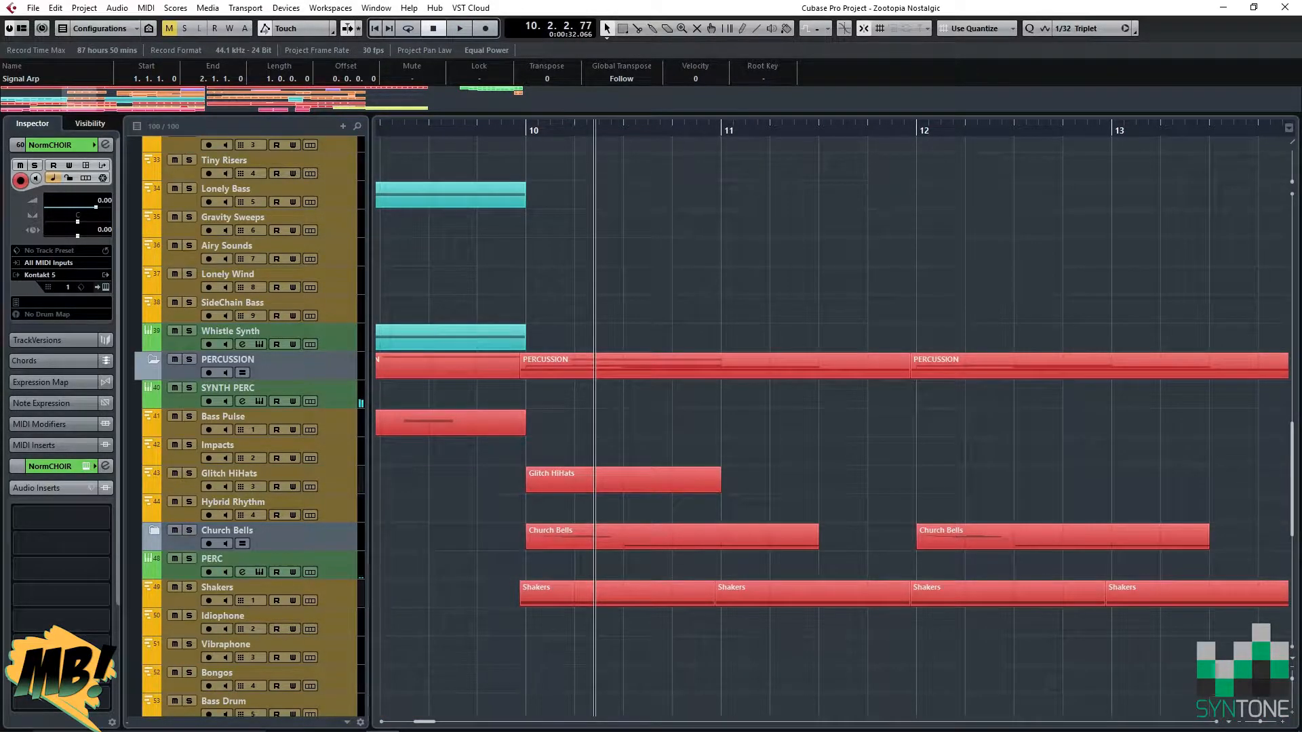
{"action": "scroll", "coordinate": [834, 418], "scroll_direction": "left", "scroll_amount": 3}
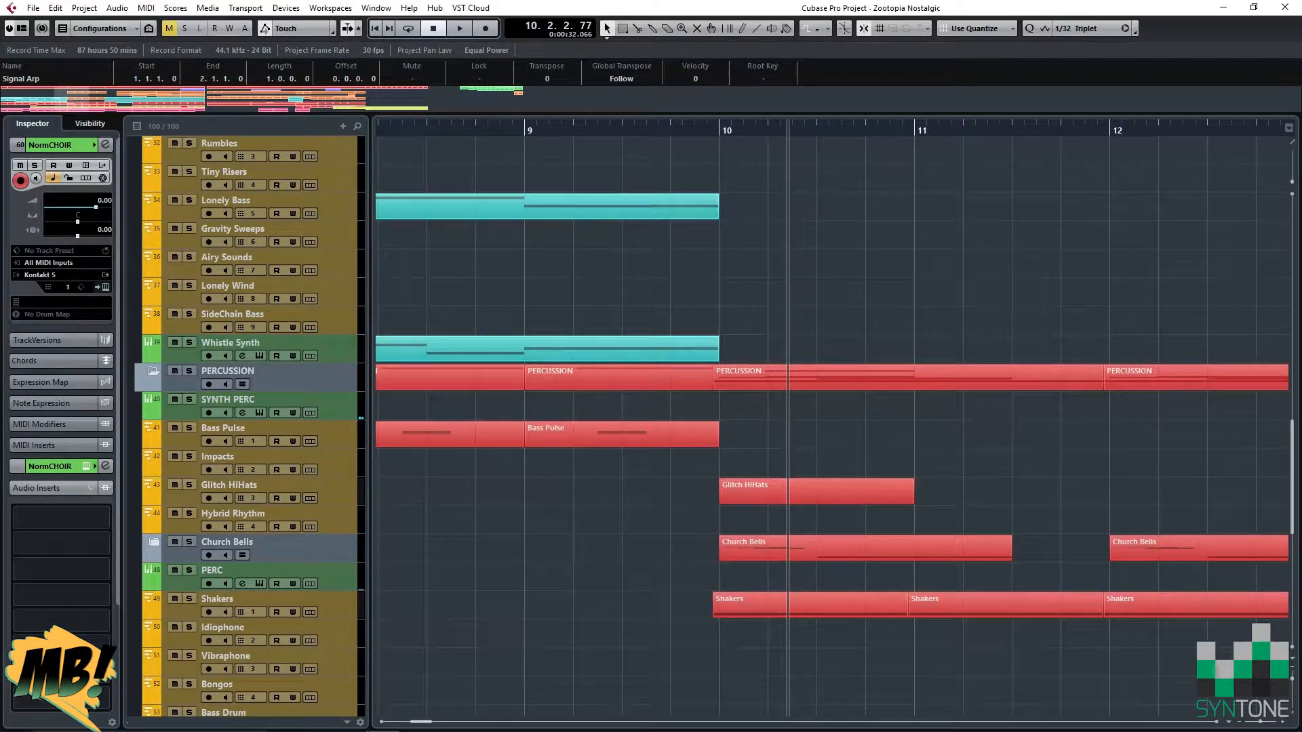
{"action": "scroll", "coordinate": [814, 406], "scroll_direction": "up", "scroll_amount": 4}
{"action": "scroll", "coordinate": [814, 407], "scroll_direction": "down", "scroll_amount": 10}
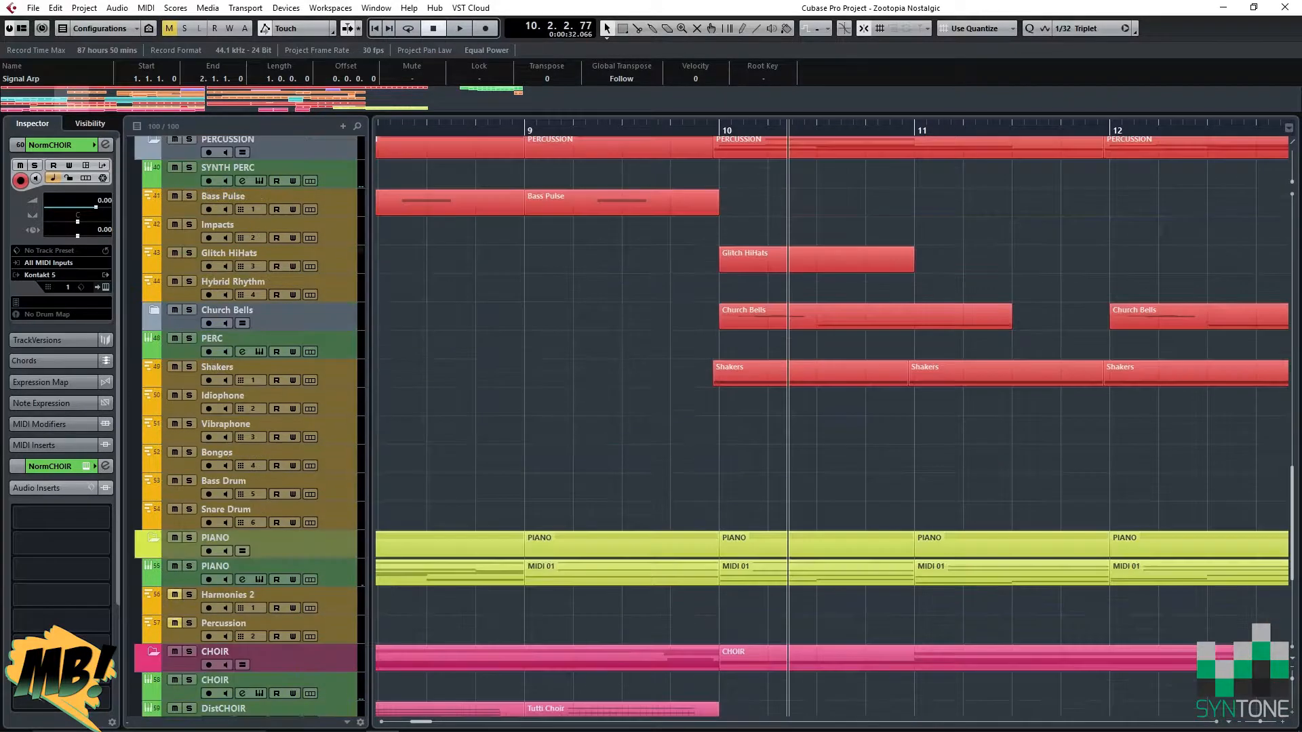
{"action": "scroll", "coordinate": [814, 407], "scroll_direction": "down", "scroll_amount": 4}
{"action": "scroll", "coordinate": [814, 406], "scroll_direction": "up", "scroll_amount": 10}
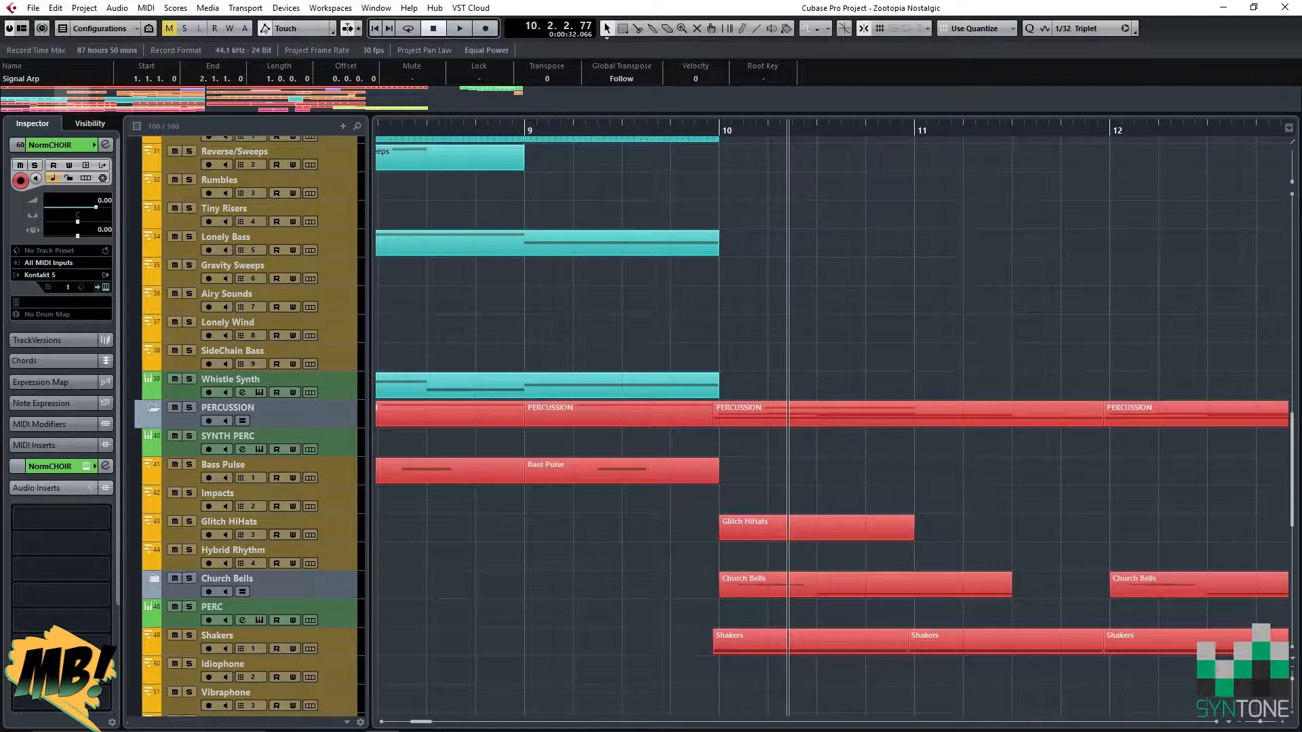
{"action": "left_click", "coordinate": [285, 522]}
{"action": "left_click", "coordinate": [105, 287]}
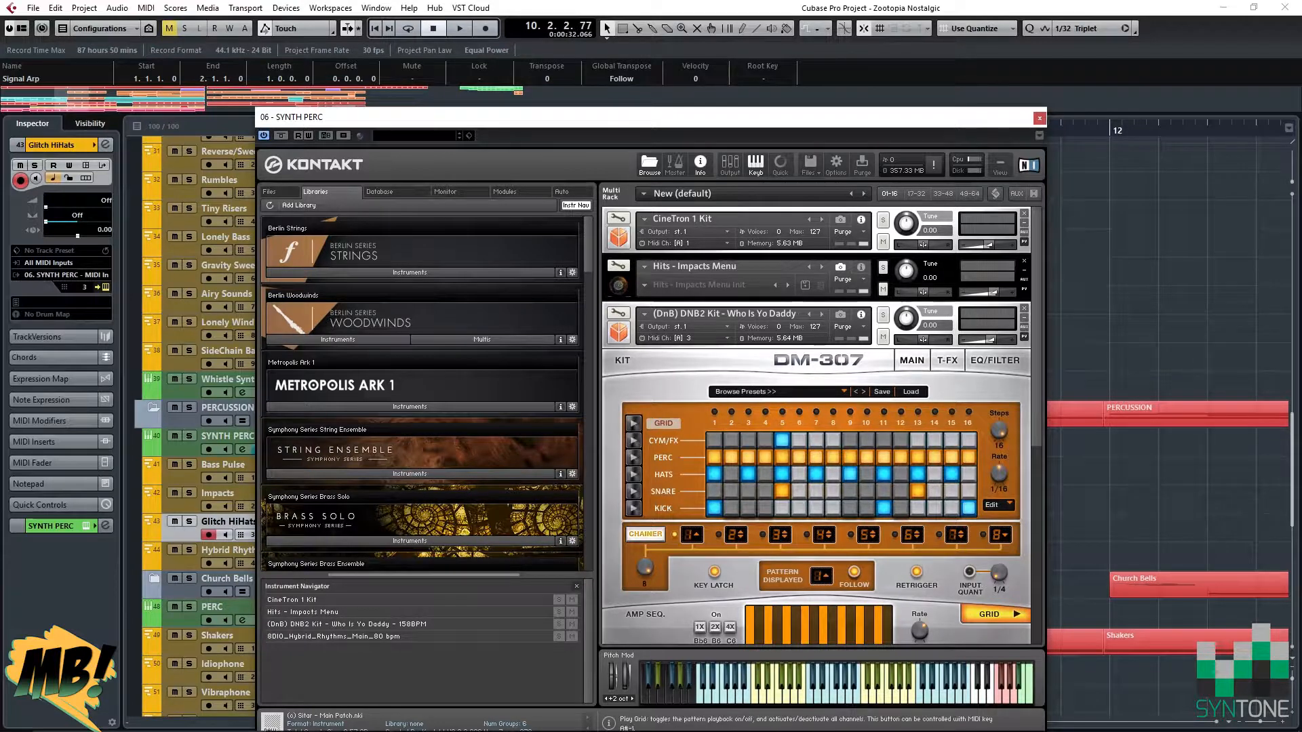
{"action": "left_click", "coordinate": [633, 423]}
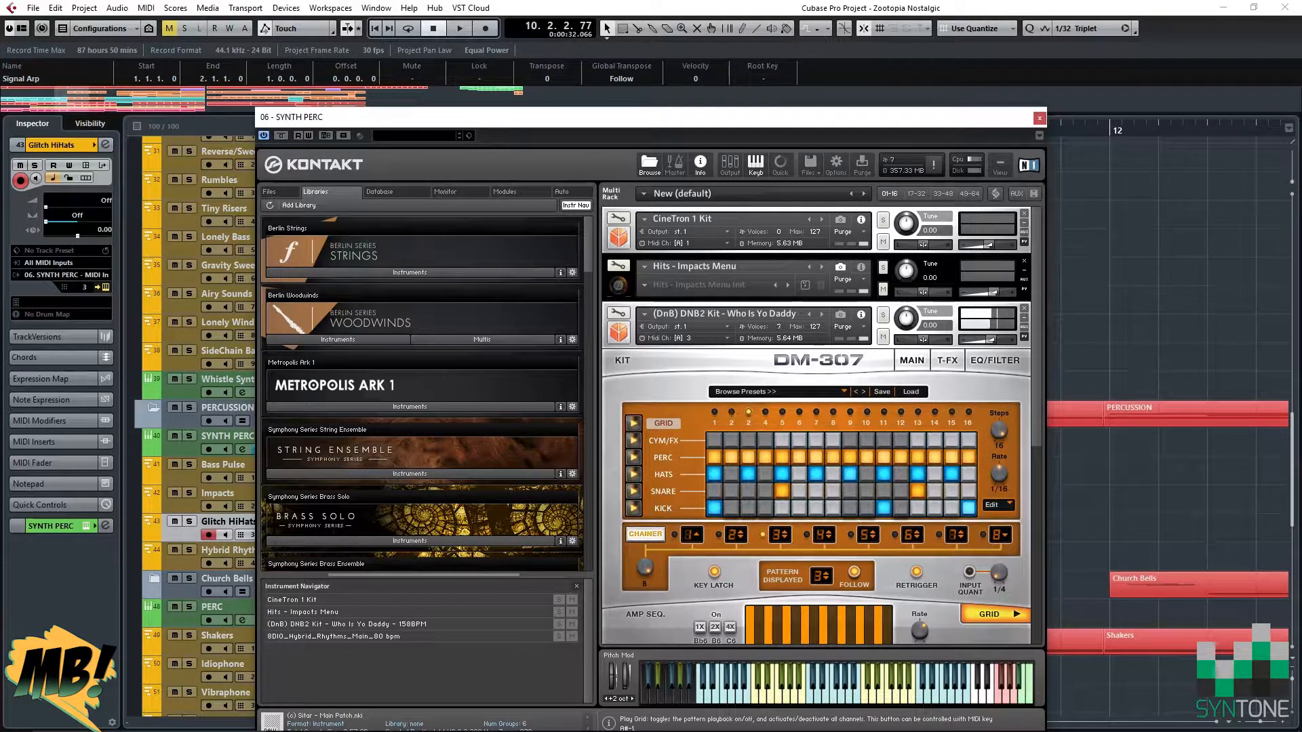
{"action": "left_click", "coordinate": [633, 423]}
{"action": "left_click", "coordinate": [1040, 118]}
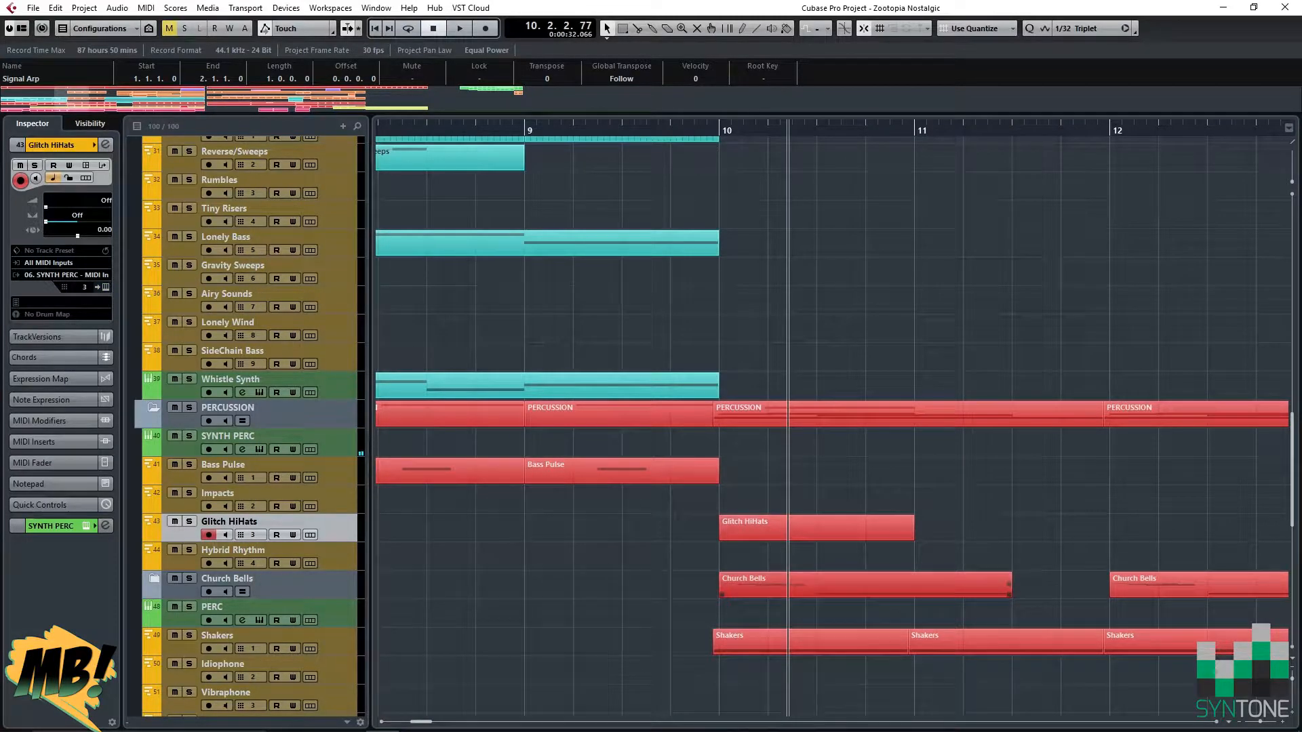
Examine the Glitch HiHats part at bar 10 in the Key Editor, then deselect it and mute its track.
{"action": "double_click", "coordinate": [817, 528]}
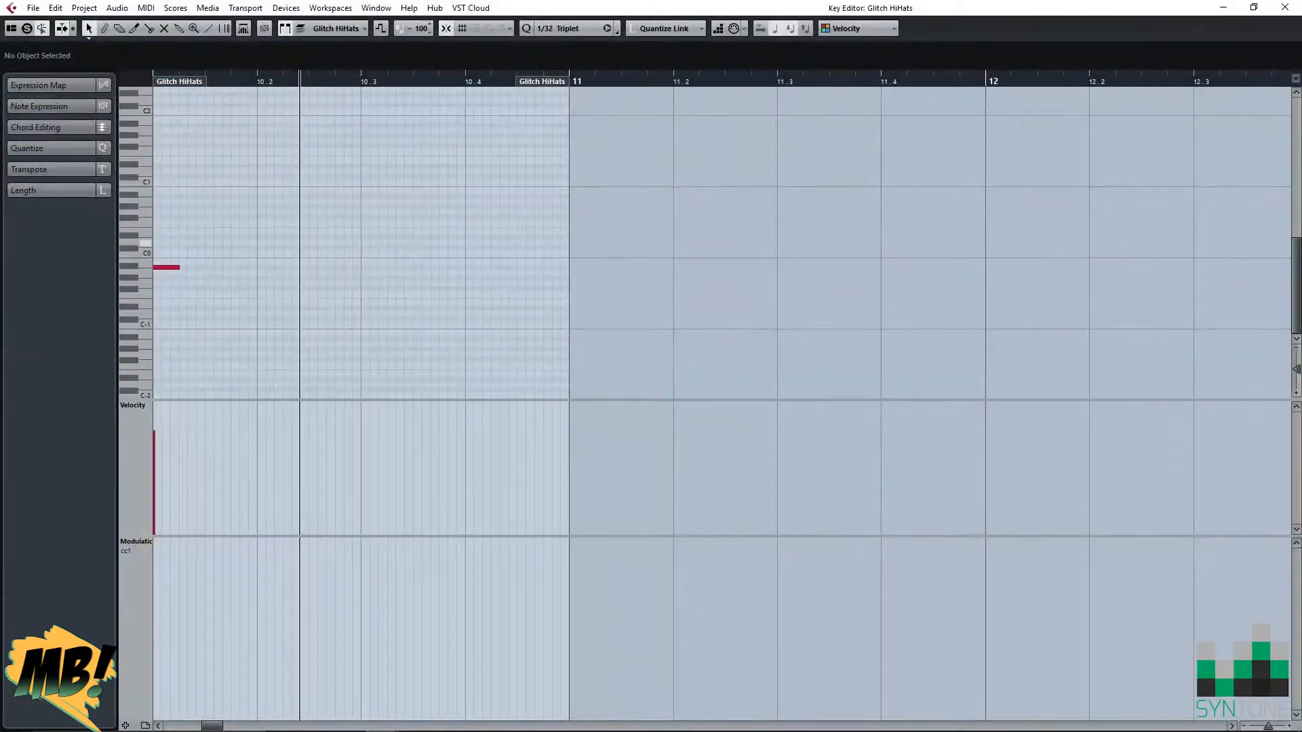
{"action": "left_click", "coordinate": [1285, 7]}
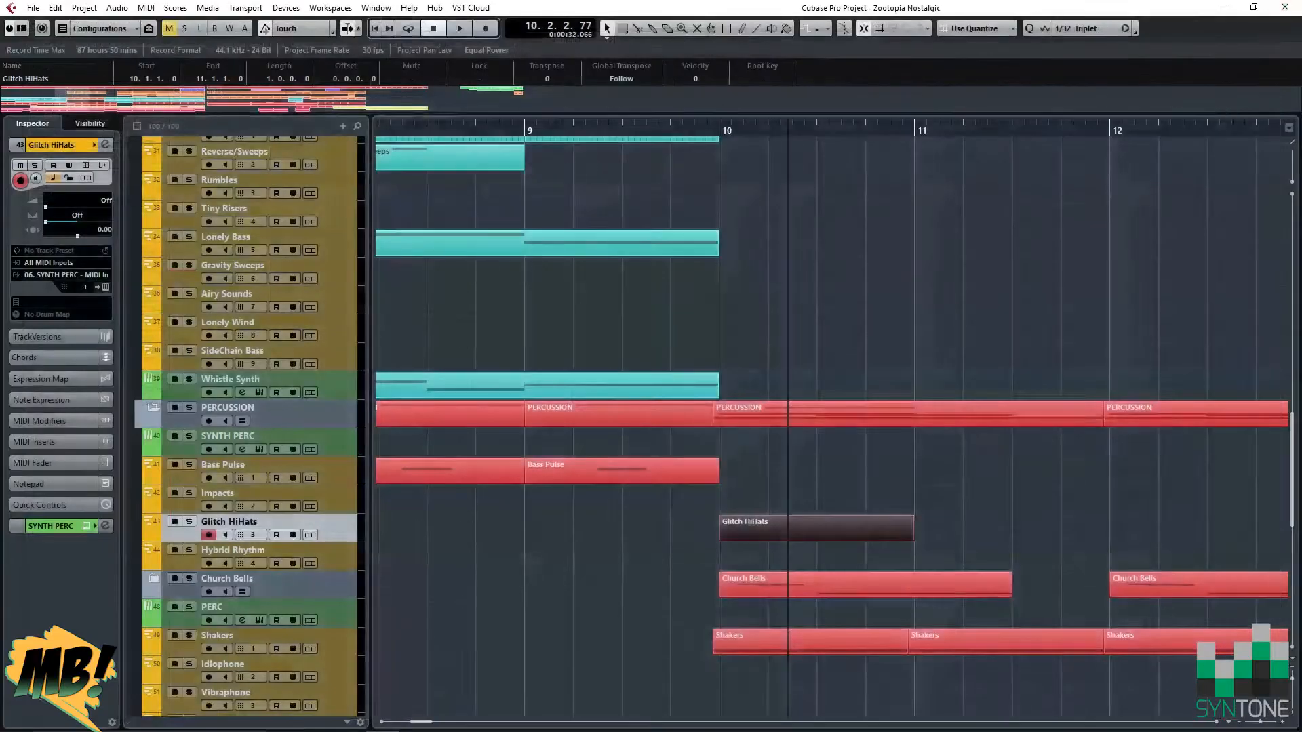
{"action": "key", "text": "ctrl+shift+a"}
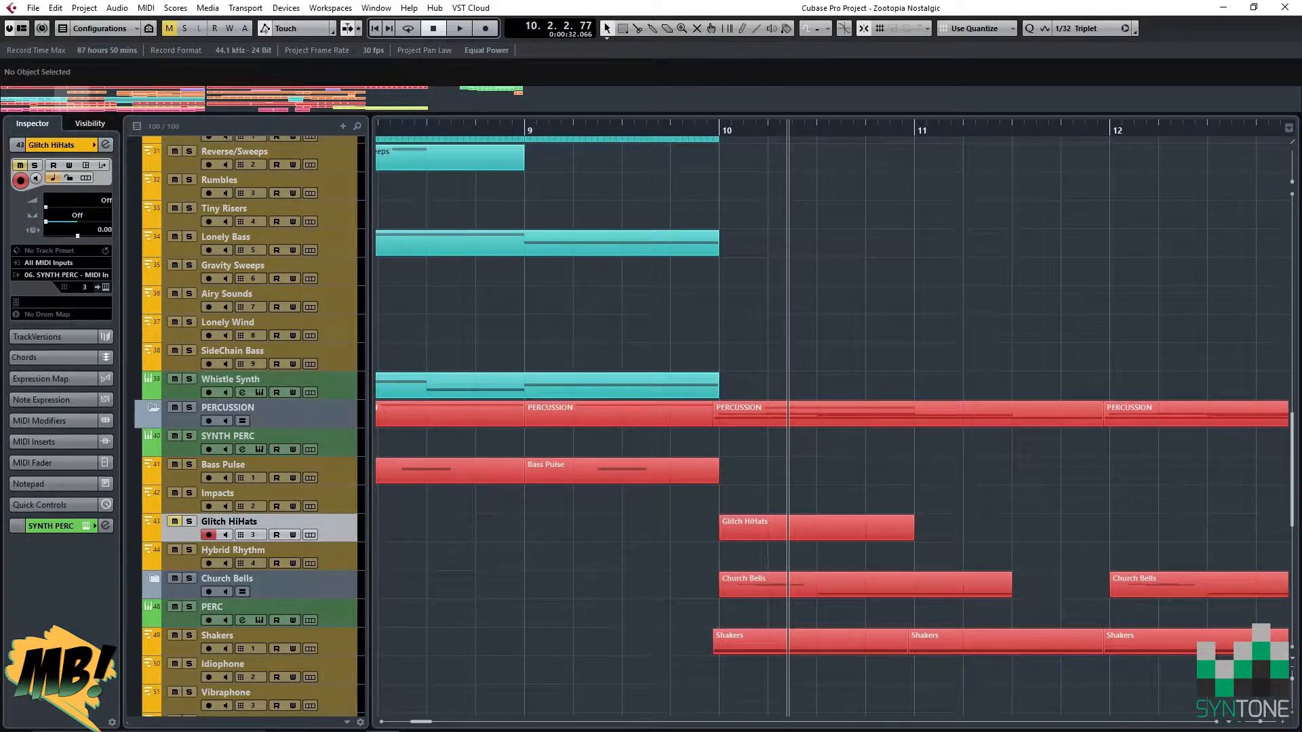
Return the playback cursor to bar 10, expand the Church Bells folder, and open the Church Bells Kontakt instrument.
{"action": "left_click", "coordinate": [721, 129]}
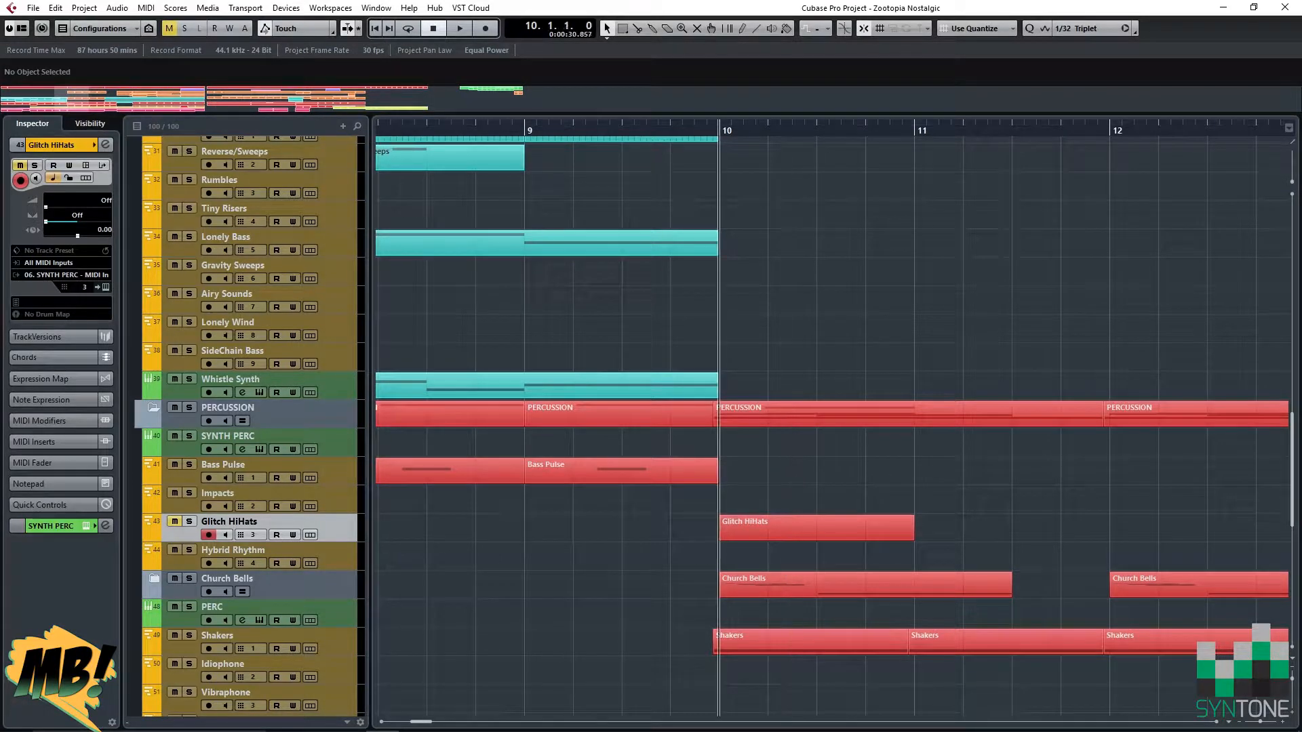
{"action": "scroll", "coordinate": [817, 528], "scroll_direction": "down", "scroll_amount": 3}
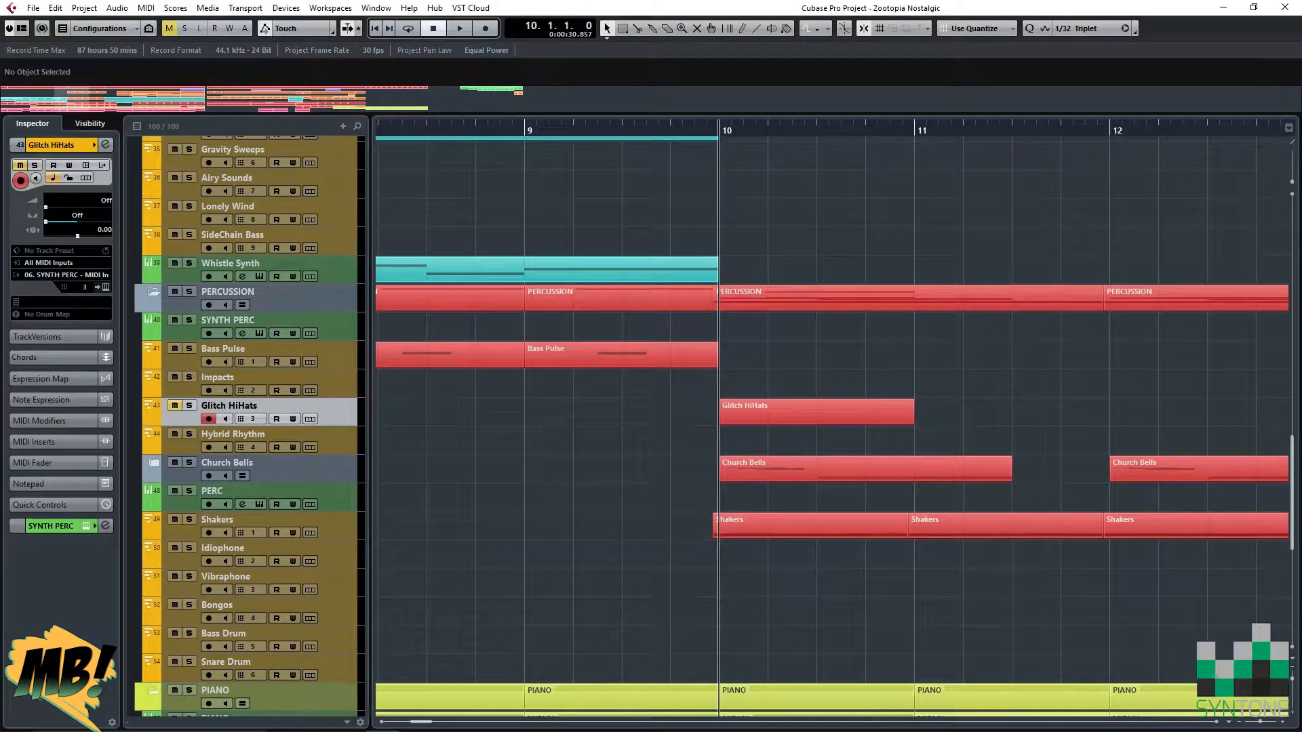
{"action": "left_click", "coordinate": [154, 463]}
{"action": "left_click", "coordinate": [234, 491]}
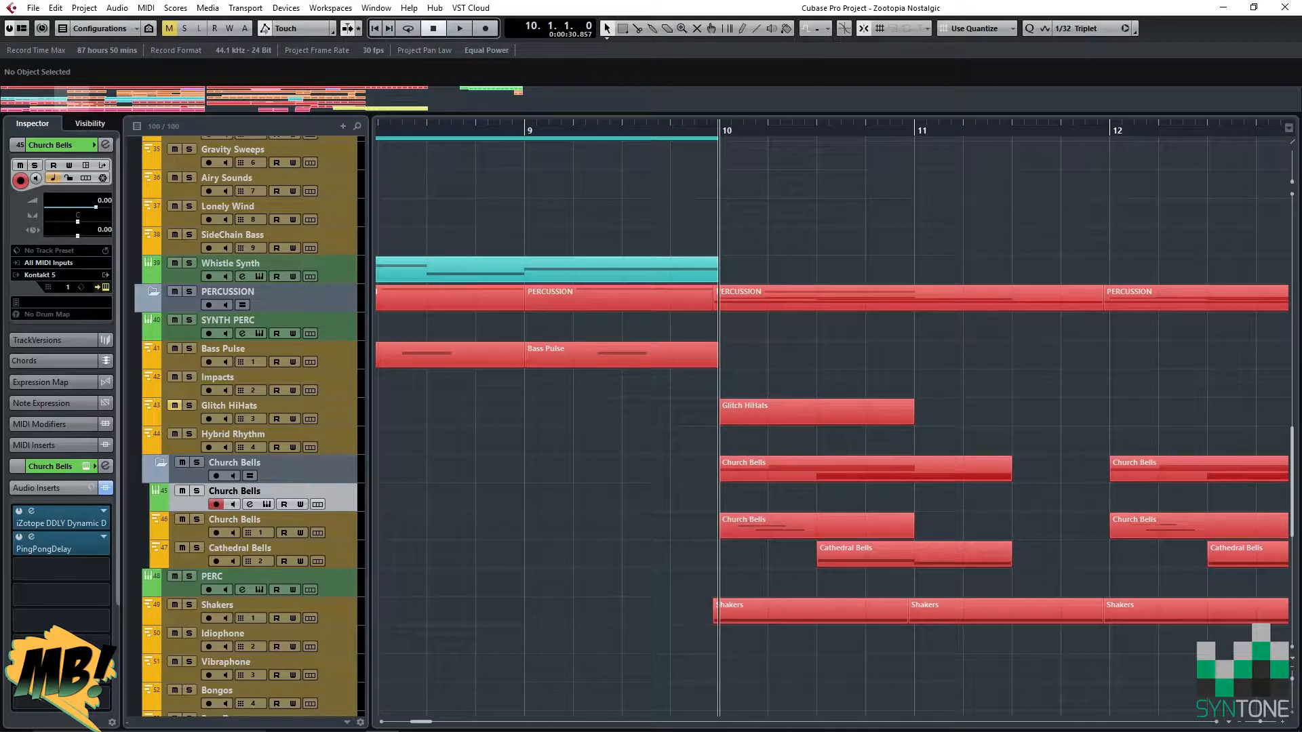
{"action": "left_click", "coordinate": [266, 504]}
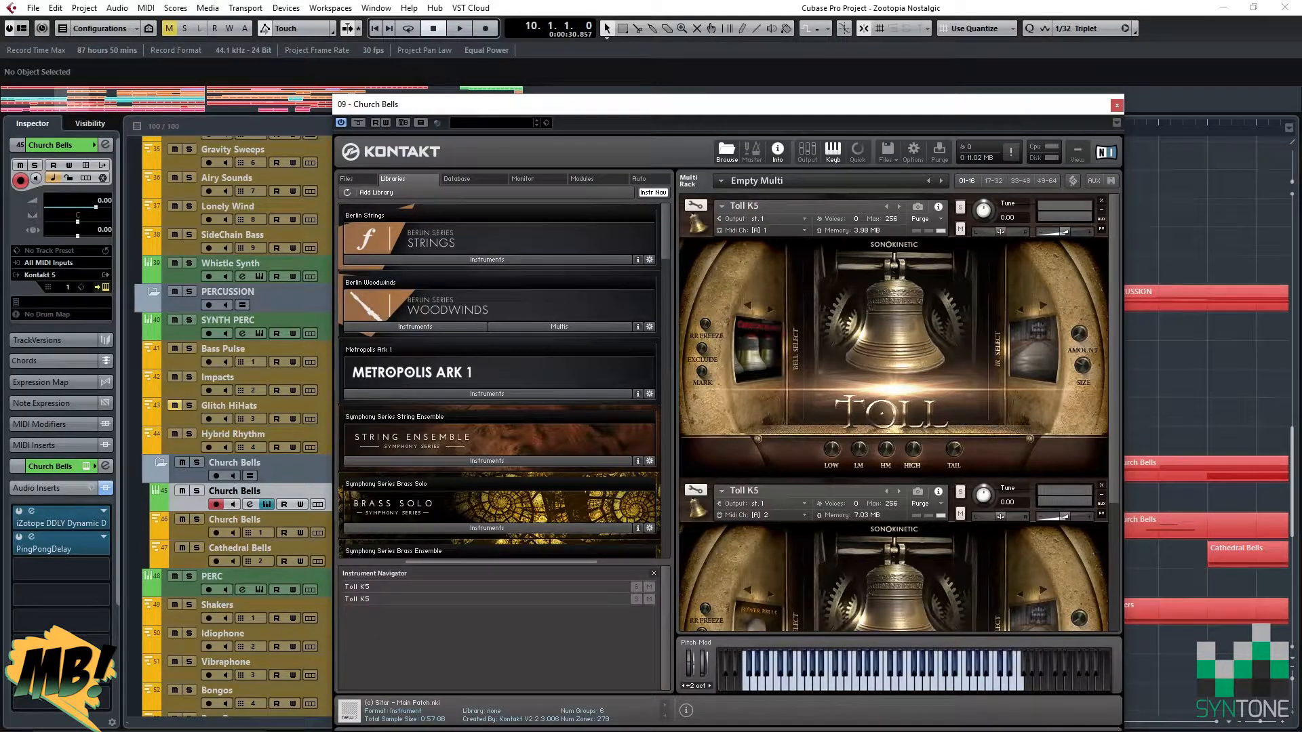
Look over both Toll K5 bell patches in the multi rack and select the second one for auditioning.
{"action": "scroll", "coordinate": [894, 412], "scroll_direction": "down", "scroll_amount": 3}
{"action": "scroll", "coordinate": [894, 413], "scroll_direction": "up", "scroll_amount": 3}
{"action": "scroll", "coordinate": [894, 413], "scroll_direction": "down", "scroll_amount": 1}
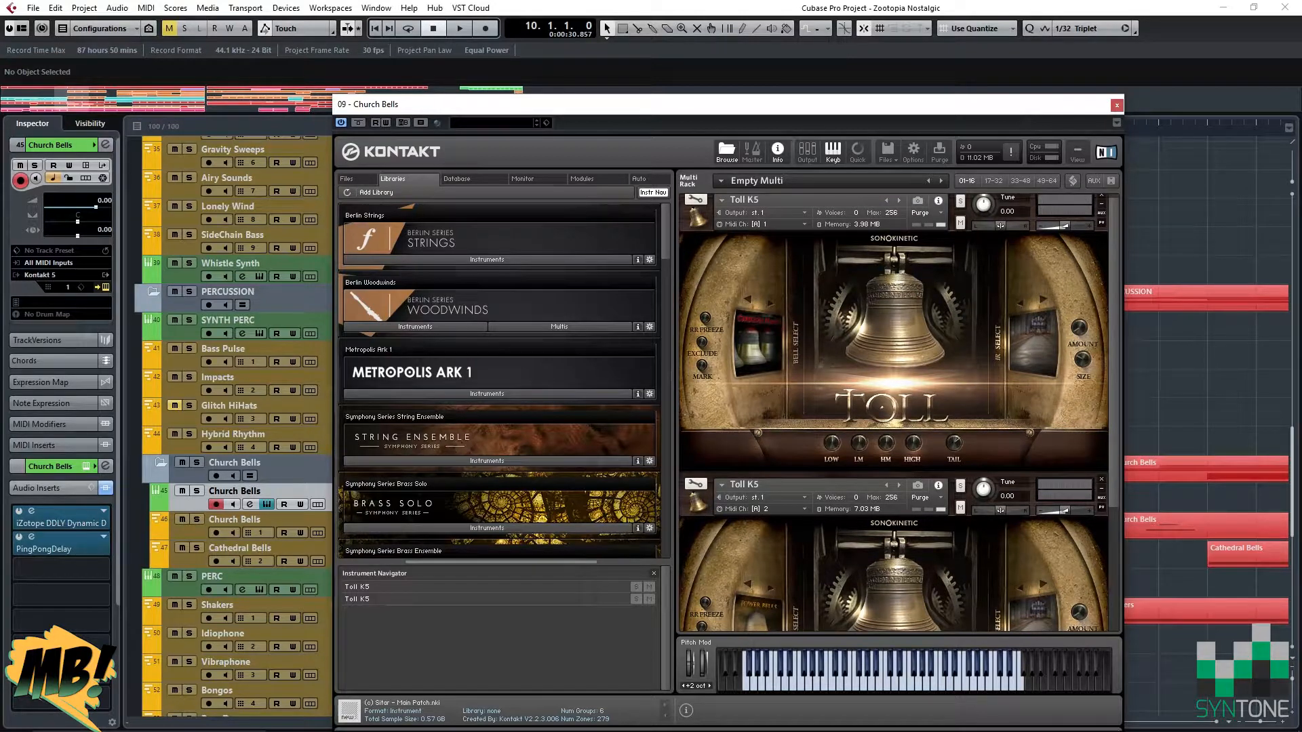
{"action": "scroll", "coordinate": [894, 413], "scroll_direction": "down", "scroll_amount": 5}
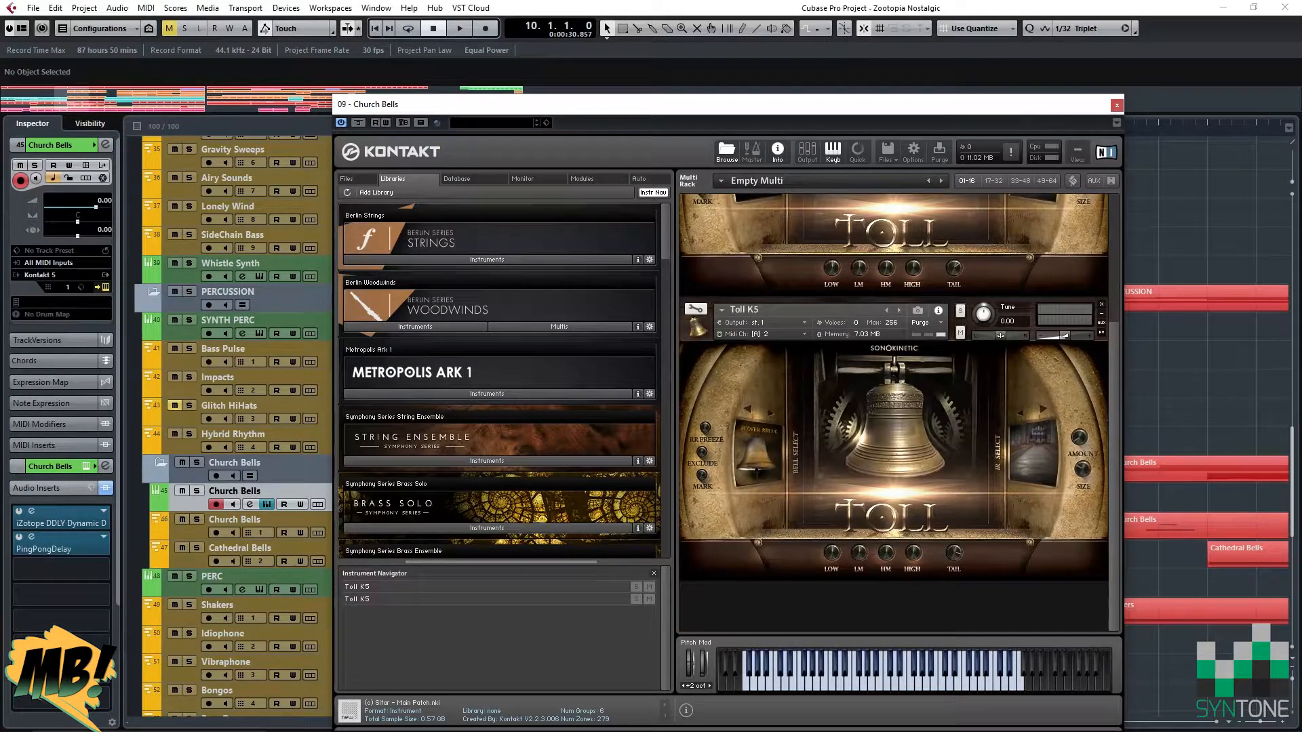
{"action": "left_click", "coordinate": [813, 310]}
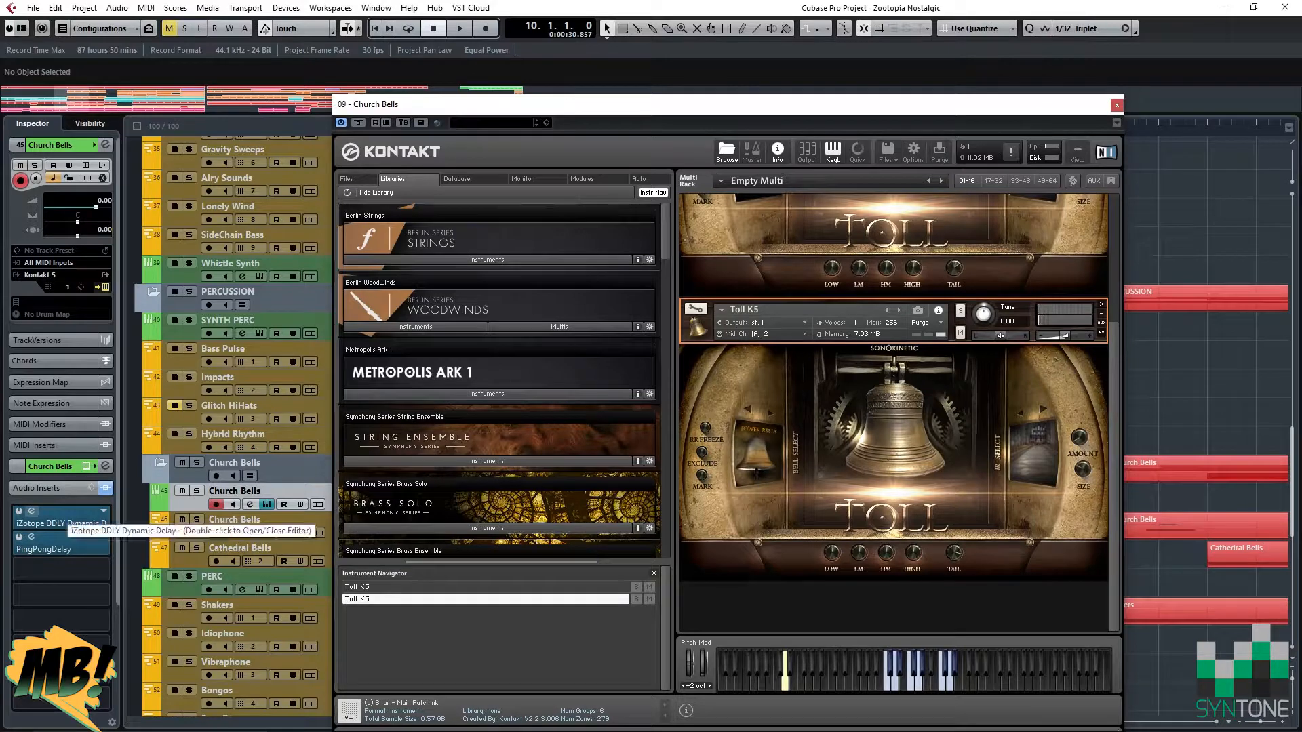
Open the iZotope DDLY Dynamic Delay and PingPongDelay inserts of Church Bells and arrange them to show both delays' settings.
{"action": "left_click", "coordinate": [31, 511]}
{"action": "left_click_drag", "start_coordinate": [271, 196], "coordinate": [590, 78]}
{"action": "left_click", "coordinate": [31, 537]}
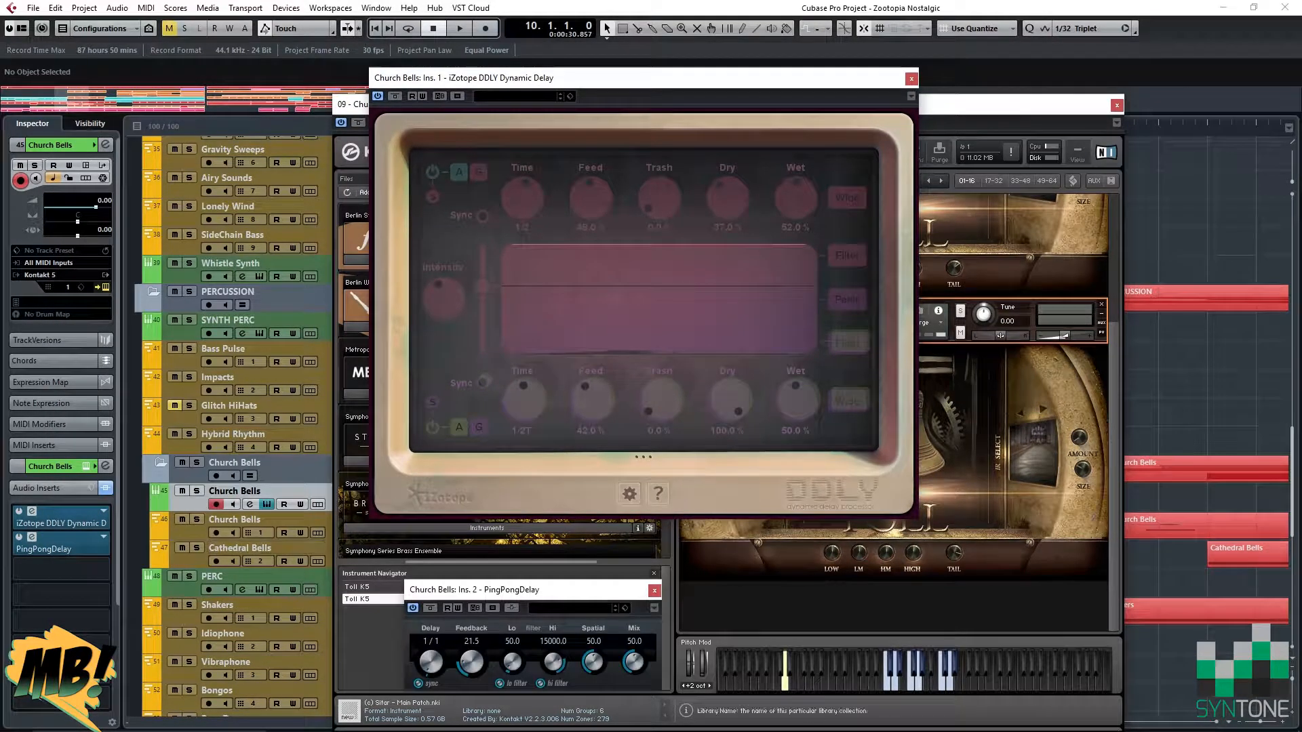
{"action": "left_click_drag", "start_coordinate": [475, 590], "coordinate": [240, 206]}
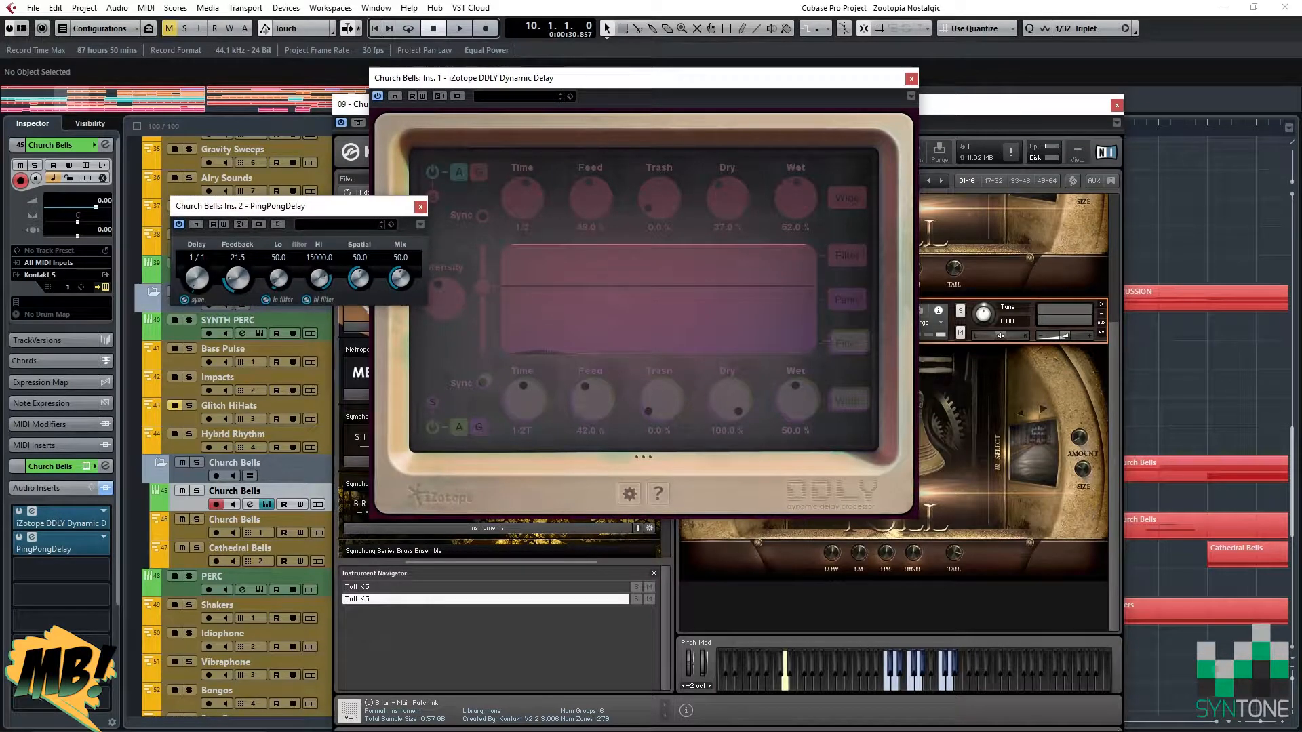
Separate the two delay windows so they no longer overlap, review their settings, and close both.
{"action": "left_click", "coordinate": [583, 78]}
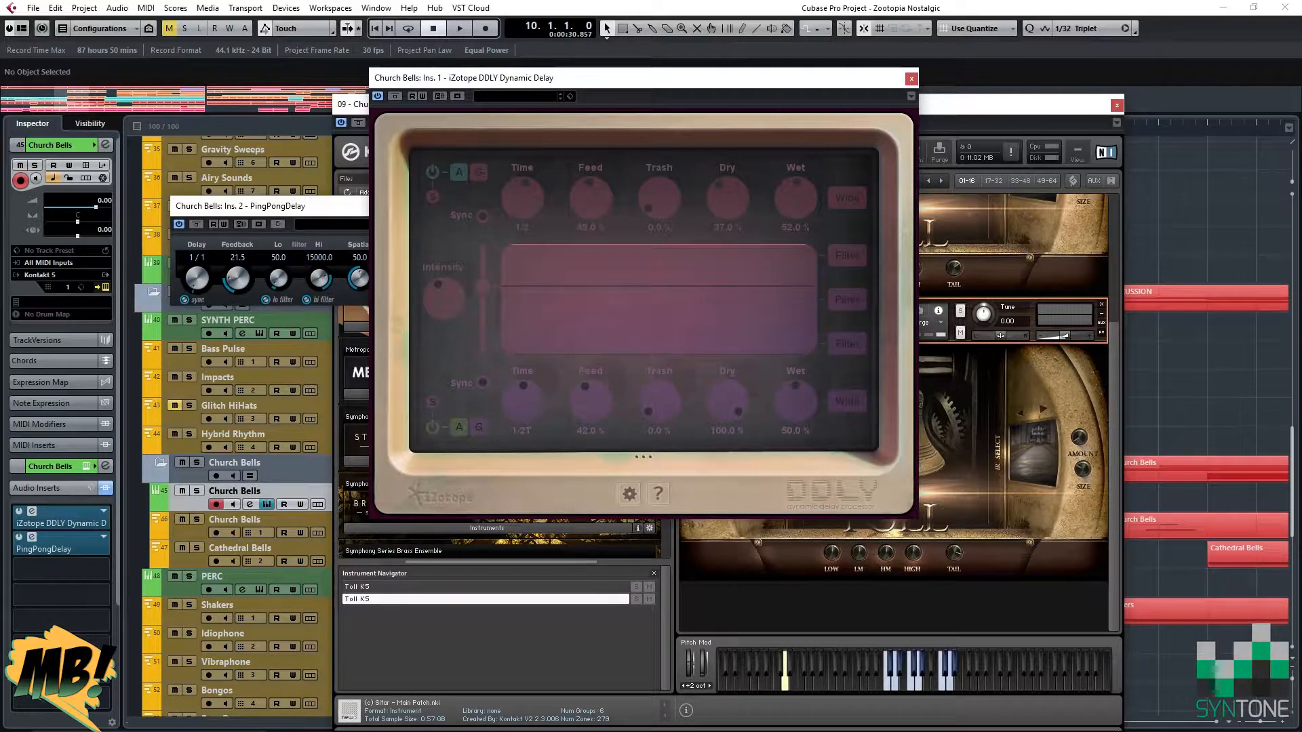
{"action": "left_click_drag", "start_coordinate": [643, 78], "coordinate": [665, 83]}
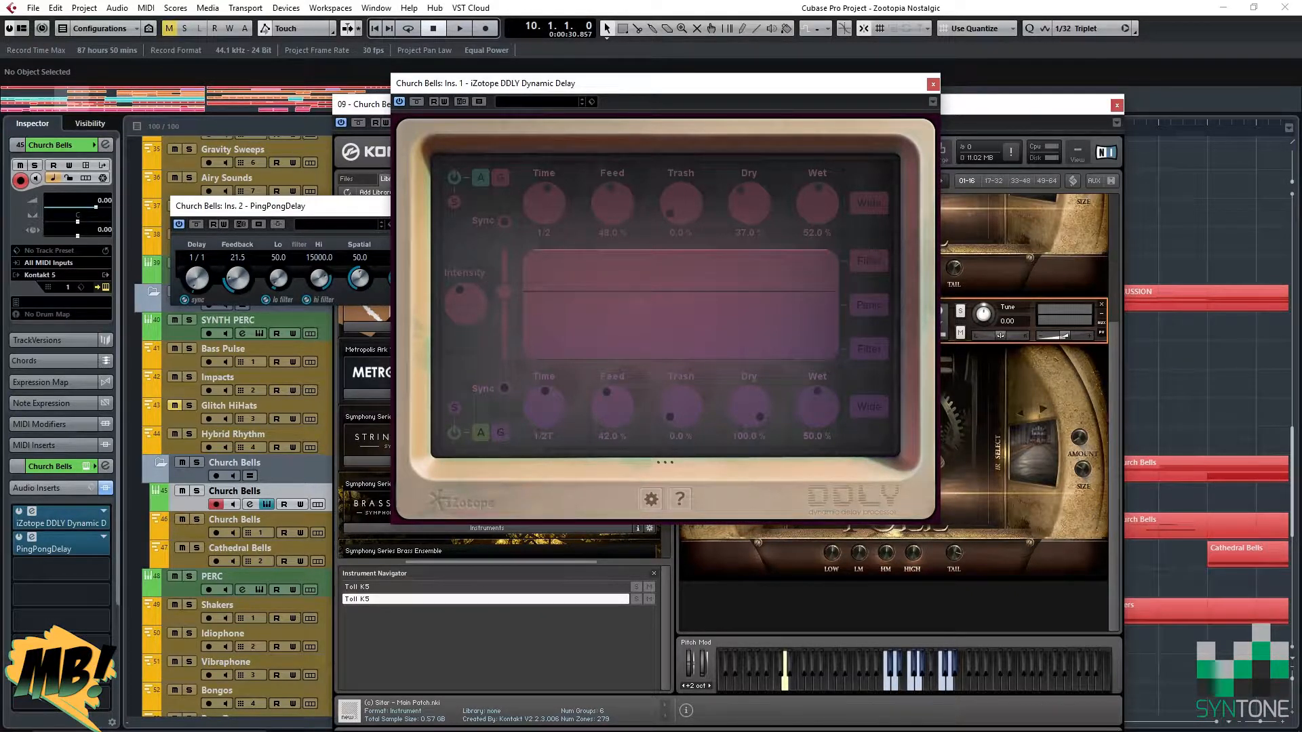
{"action": "left_click_drag", "start_coordinate": [285, 206], "coordinate": [235, 198]}
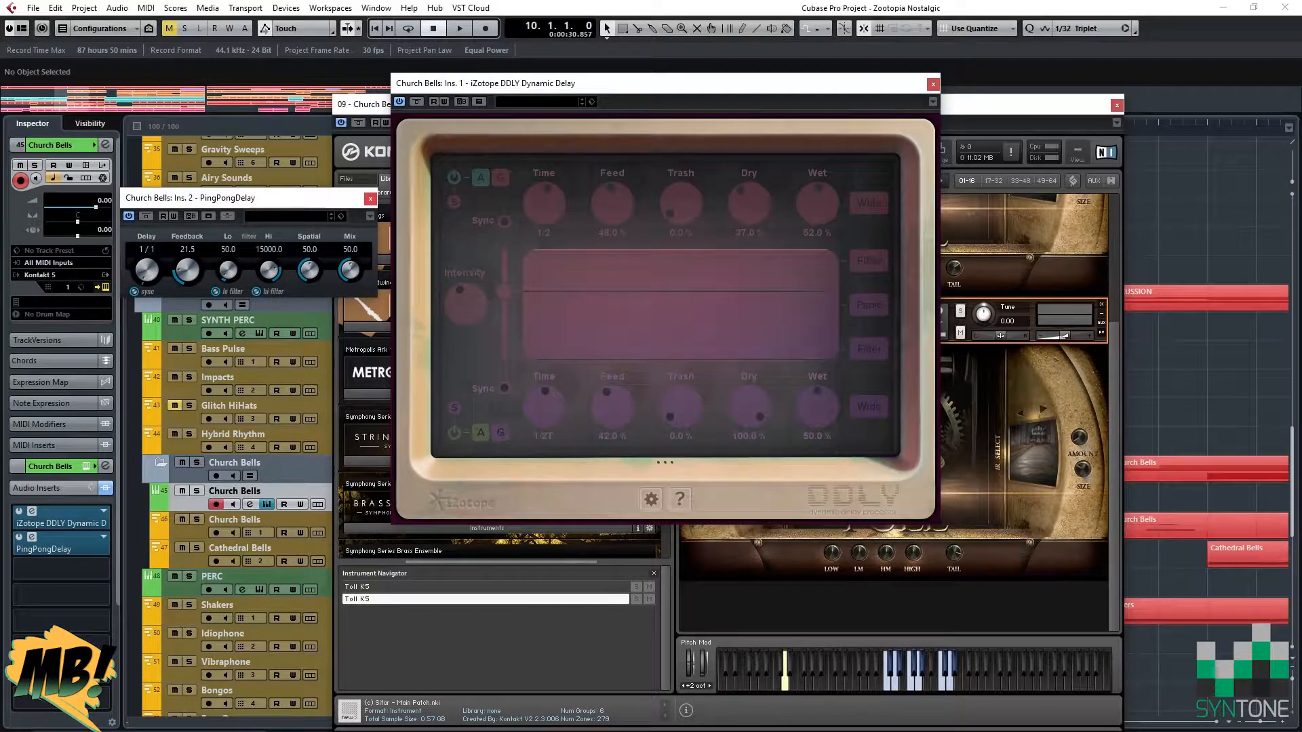
{"action": "left_click", "coordinate": [370, 198]}
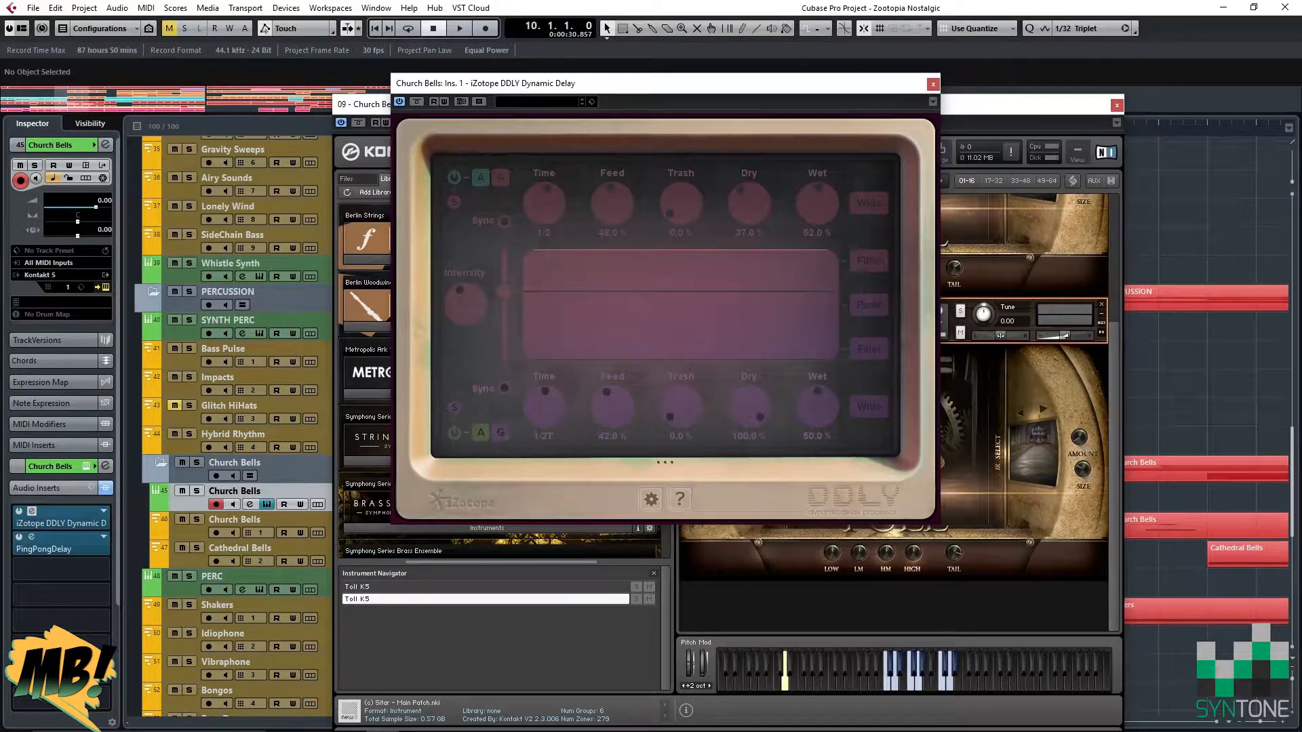
{"action": "left_click", "coordinate": [933, 84]}
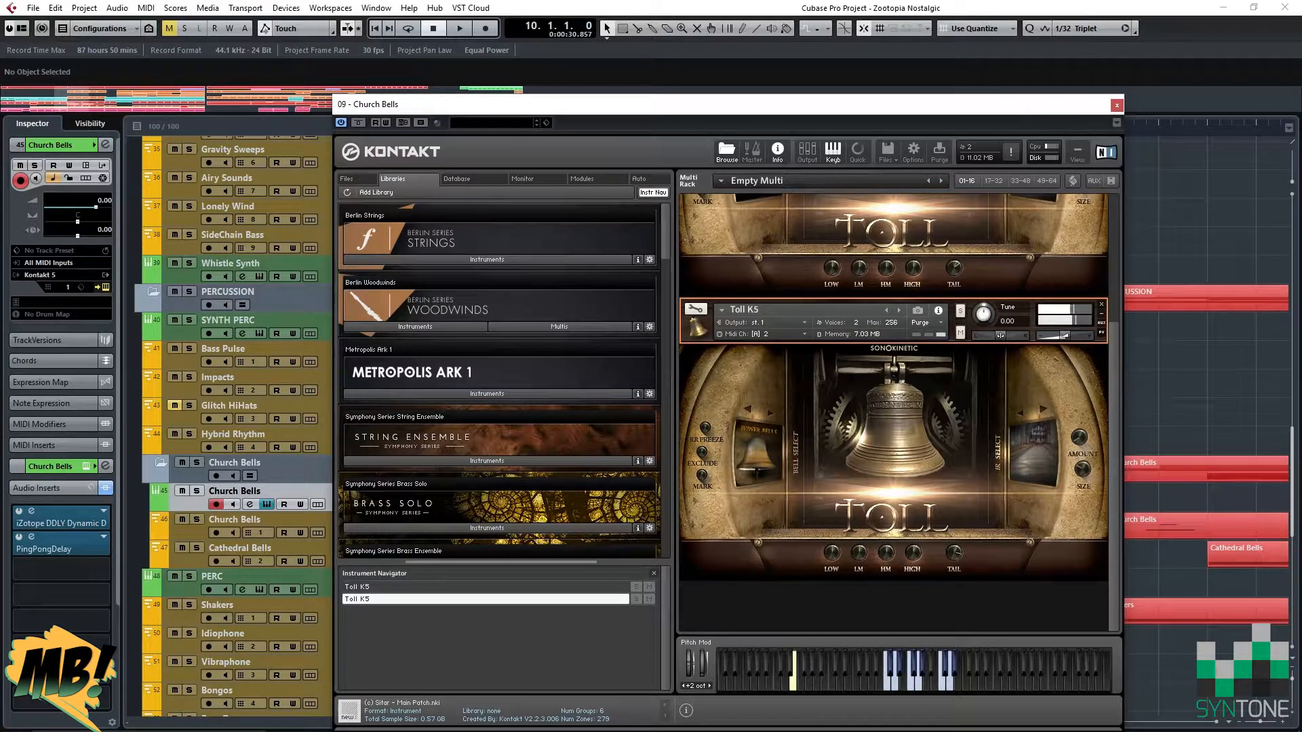
Select the first Toll K5 patch for auditioning and close the Church Bells instrument.
{"action": "scroll", "coordinate": [899, 411], "scroll_direction": "up", "scroll_amount": 5}
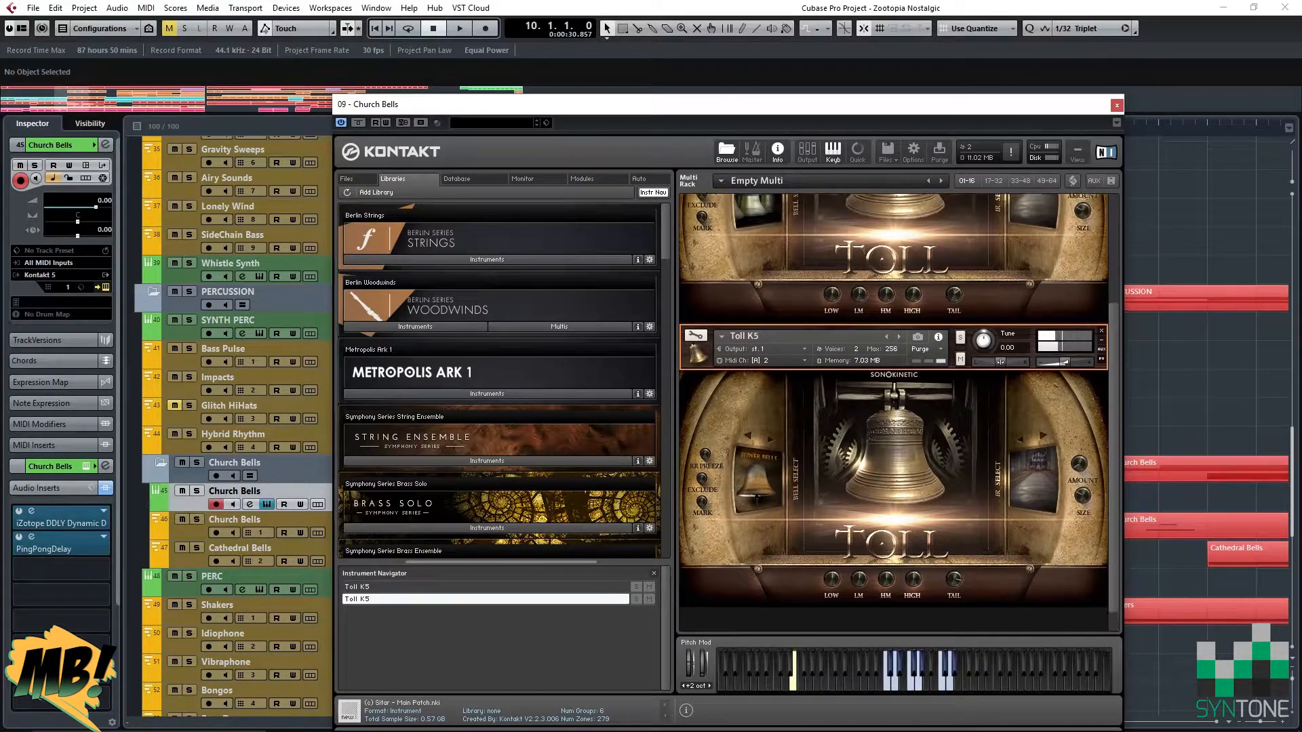
{"action": "left_click", "coordinate": [807, 206]}
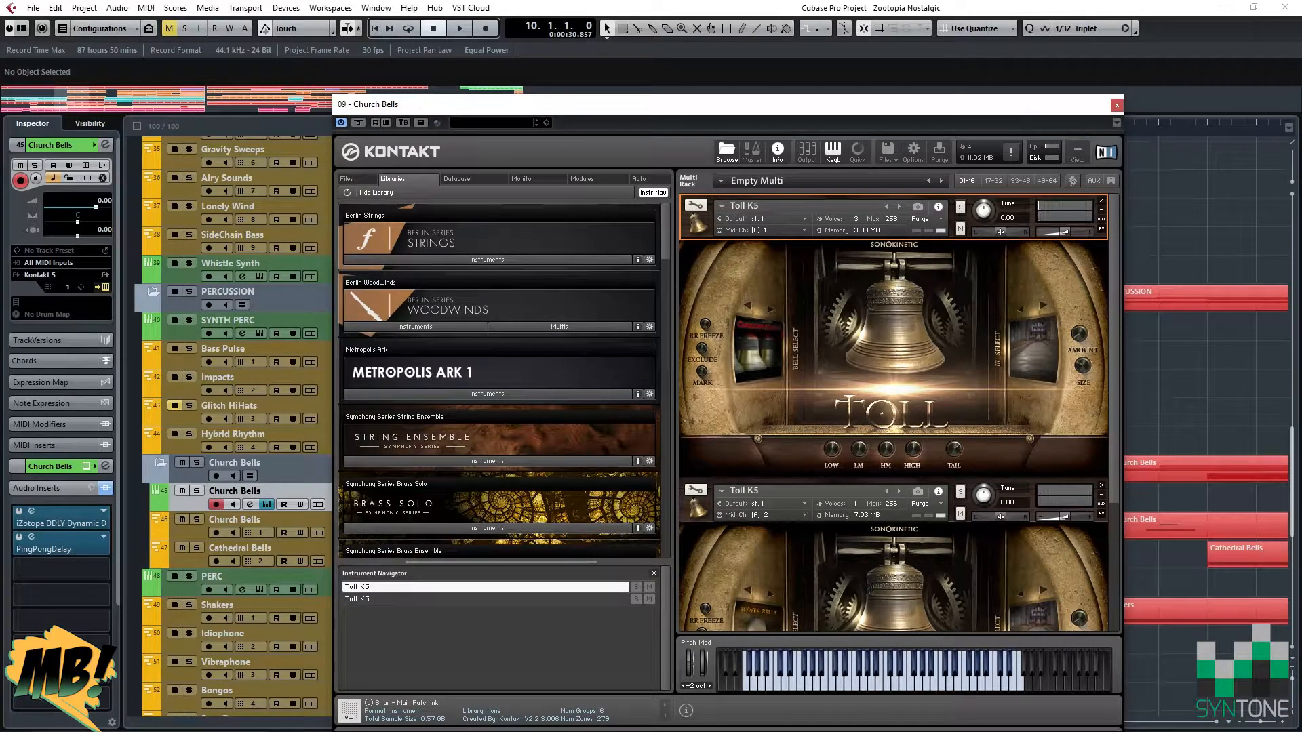
{"action": "left_click", "coordinate": [1117, 105]}
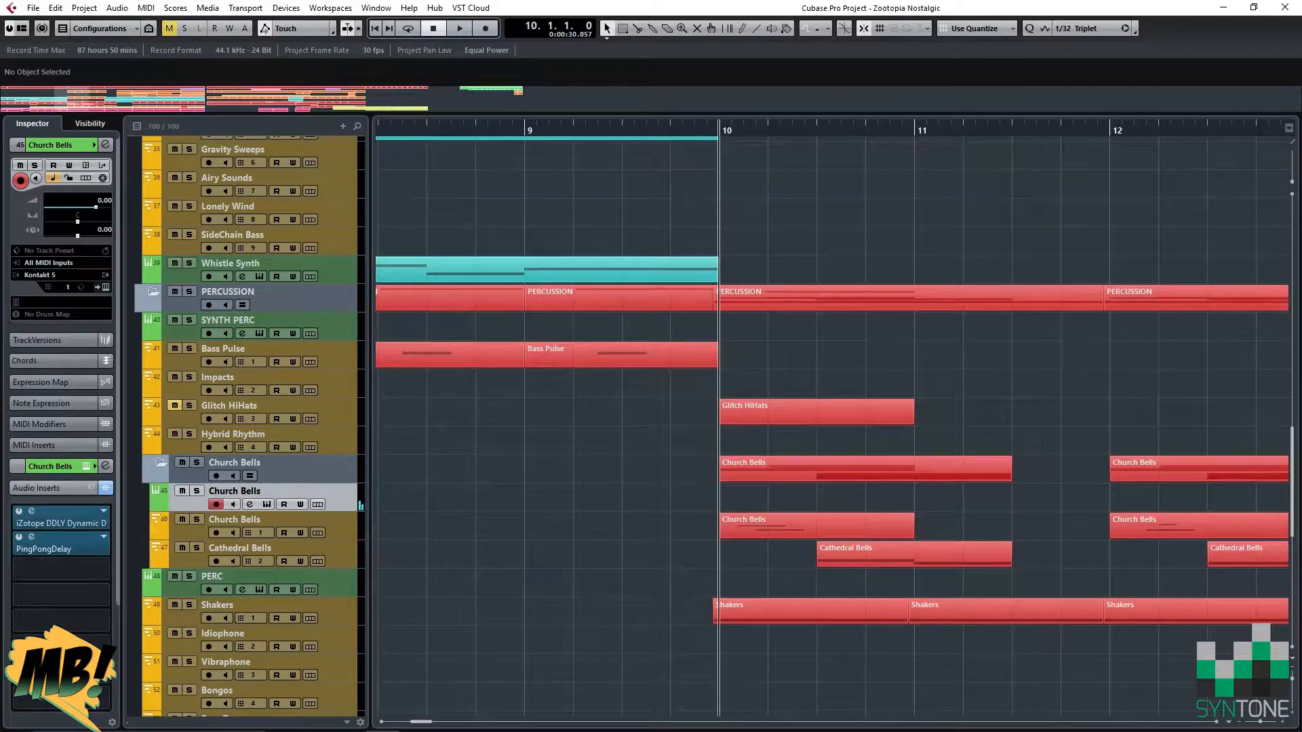
Play the arrangement from bar 10 through bar 16, following the church bell, shaker, idiophone and piano tracks, and stop playback.
{"action": "key", "text": "space"}
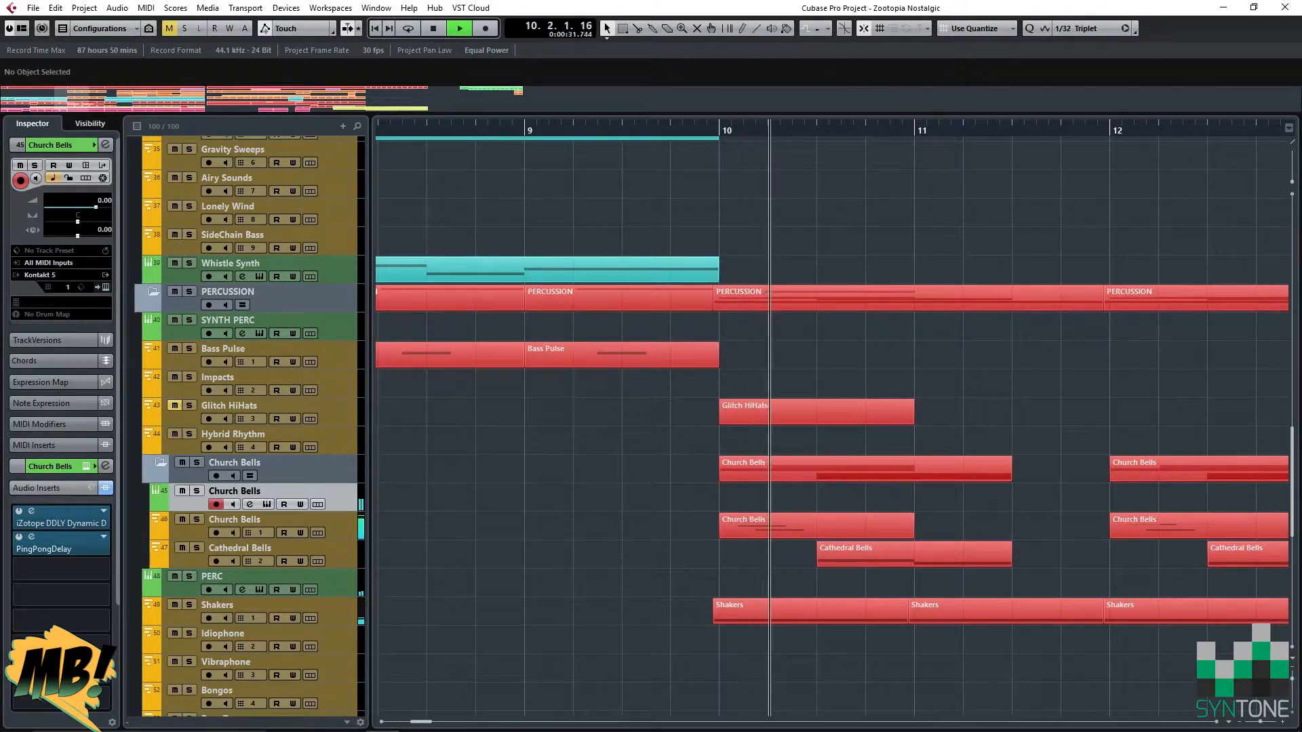
{"action": "scroll", "coordinate": [834, 418], "scroll_direction": "down", "scroll_amount": 1}
{"action": "scroll", "coordinate": [834, 418], "scroll_direction": "right", "scroll_amount": 2}
{"action": "scroll", "coordinate": [834, 418], "scroll_direction": "right", "scroll_amount": 5}
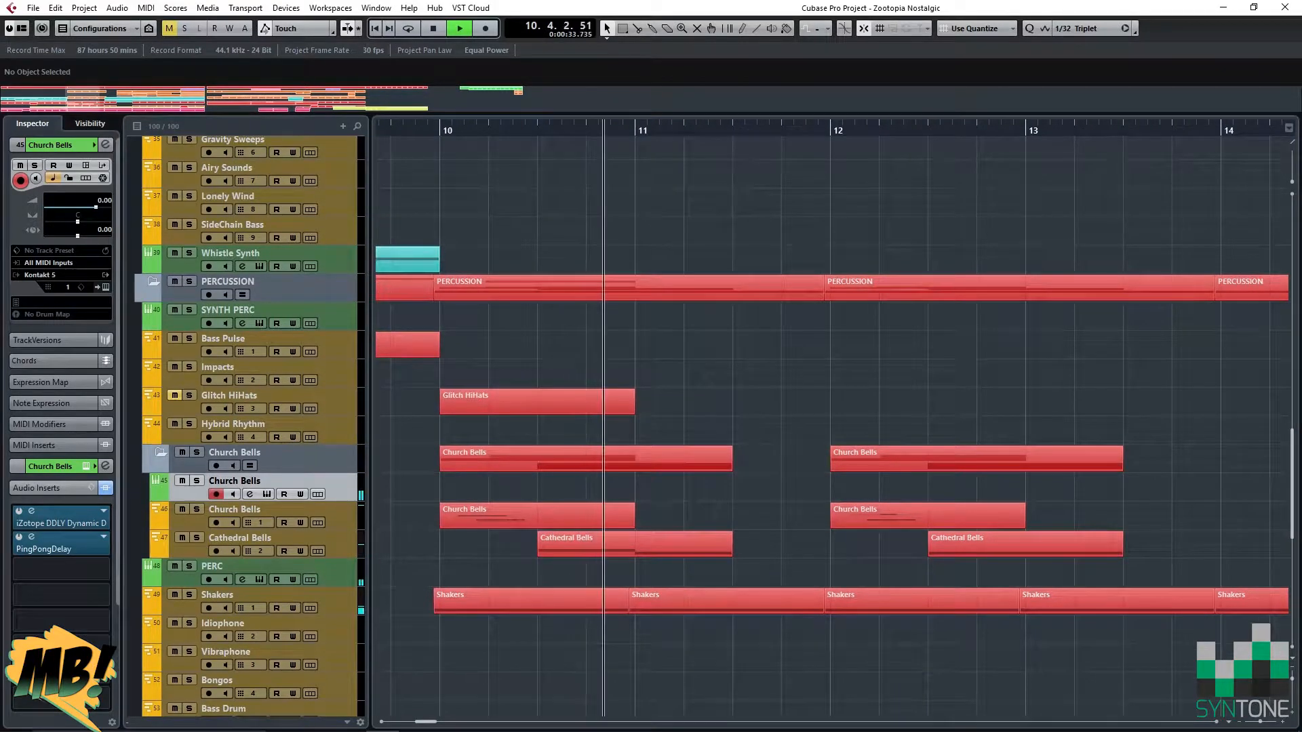
{"action": "scroll", "coordinate": [834, 418], "scroll_direction": "down", "scroll_amount": 7}
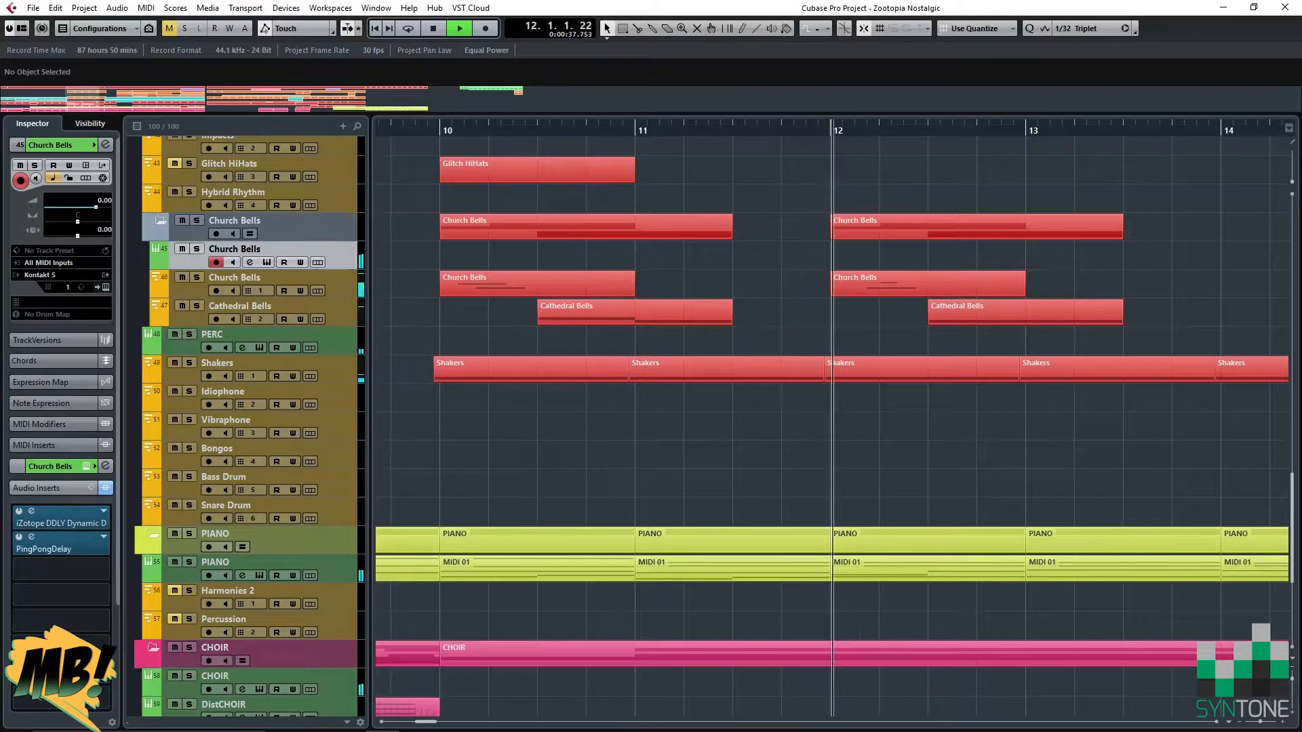
{"action": "scroll", "coordinate": [834, 418], "scroll_direction": "right", "scroll_amount": 3}
{"action": "scroll", "coordinate": [835, 418], "scroll_direction": "down", "scroll_amount": 1}
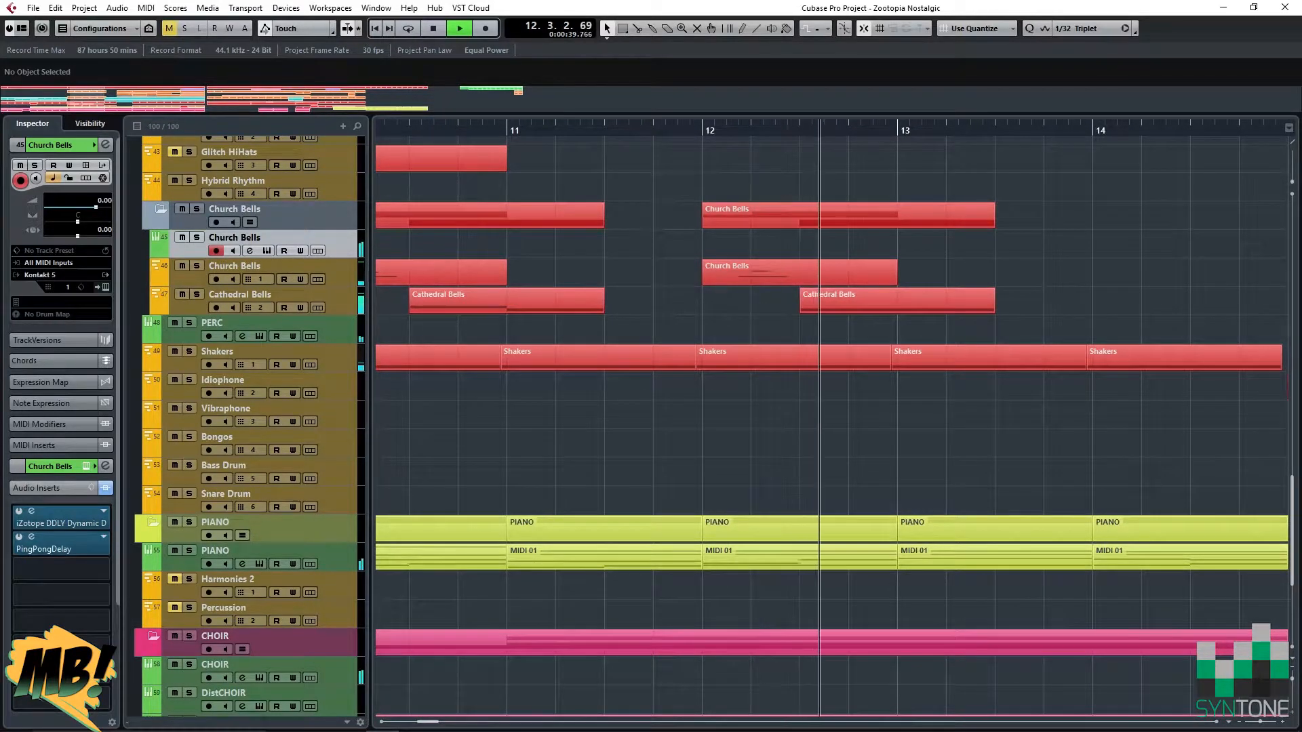
{"action": "scroll", "coordinate": [834, 418], "scroll_direction": "right", "scroll_amount": 3}
{"action": "scroll", "coordinate": [834, 418], "scroll_direction": "down", "scroll_amount": 1}
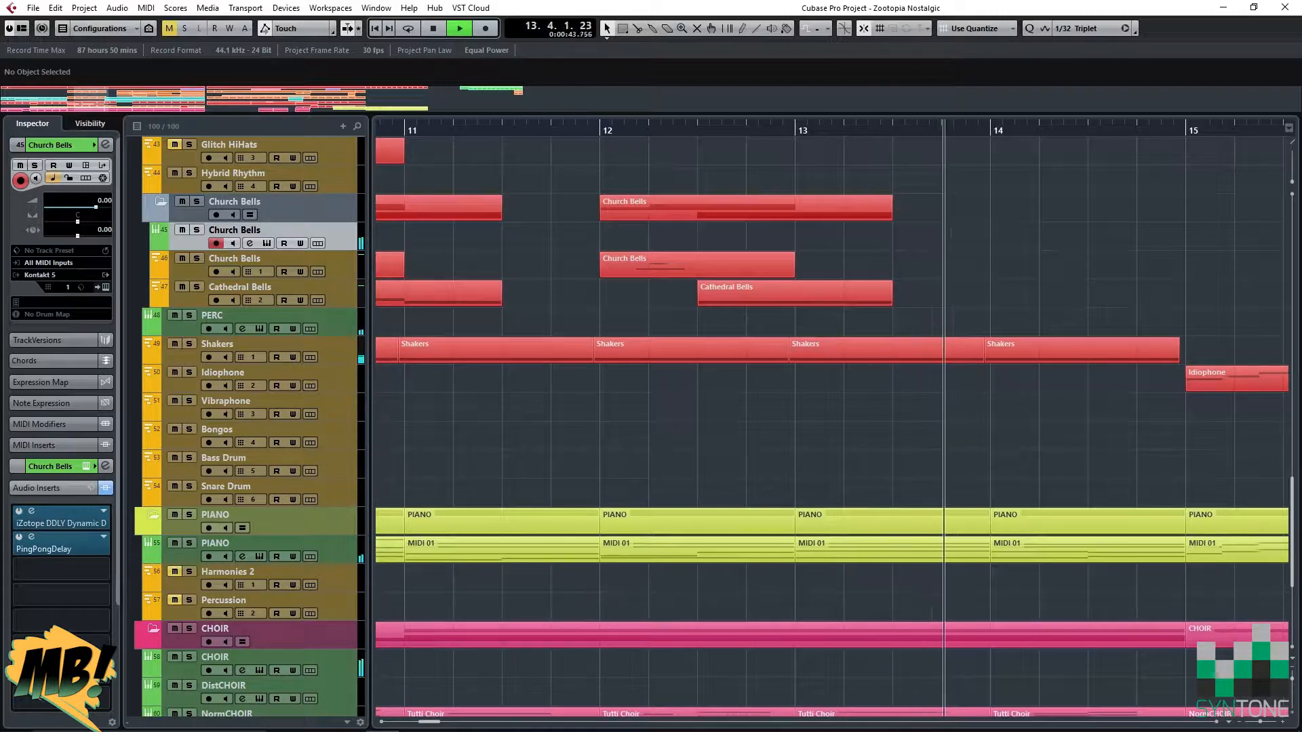
{"action": "scroll", "coordinate": [834, 418], "scroll_direction": "right", "scroll_amount": 5}
{"action": "scroll", "coordinate": [834, 418], "scroll_direction": "up", "scroll_amount": 2}
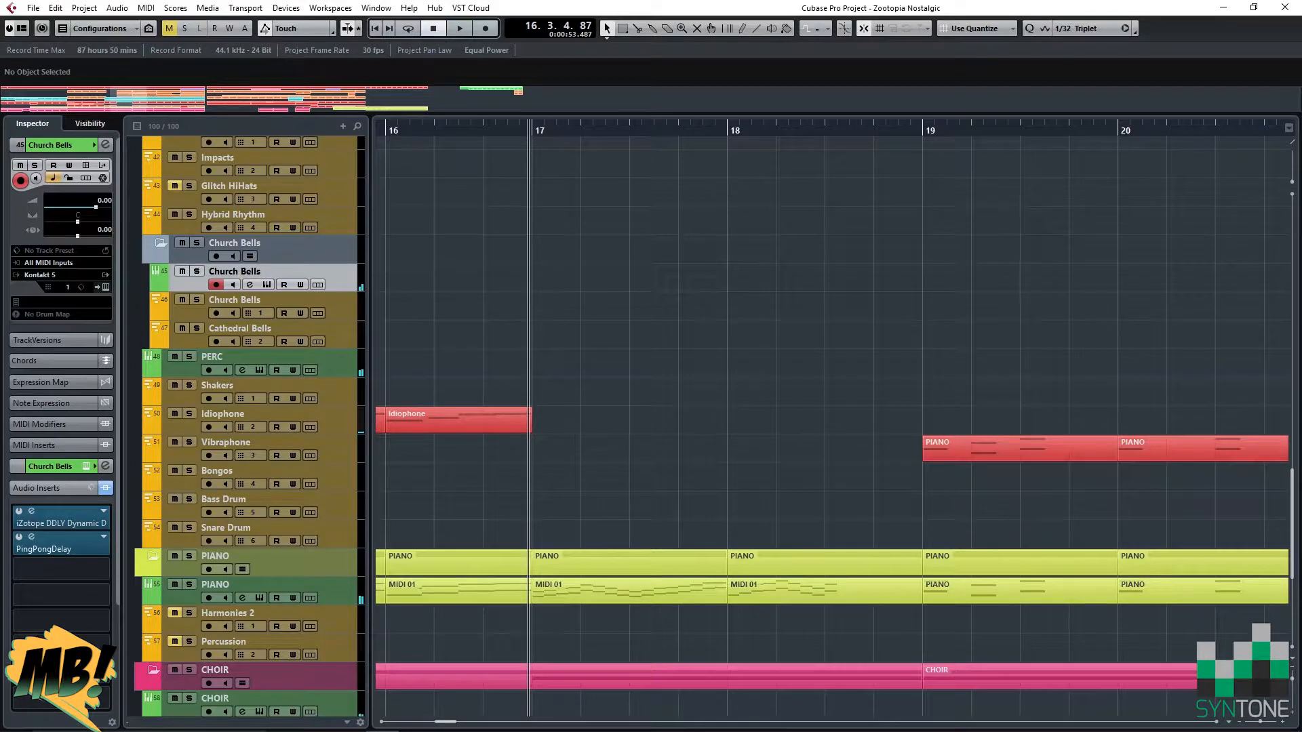
{"action": "key", "text": "space"}
Look at the notes of the piano part at bar 12 in the Key Editor and close the editor.
{"action": "scroll", "coordinate": [833, 420], "scroll_direction": "down", "scroll_amount": 3}
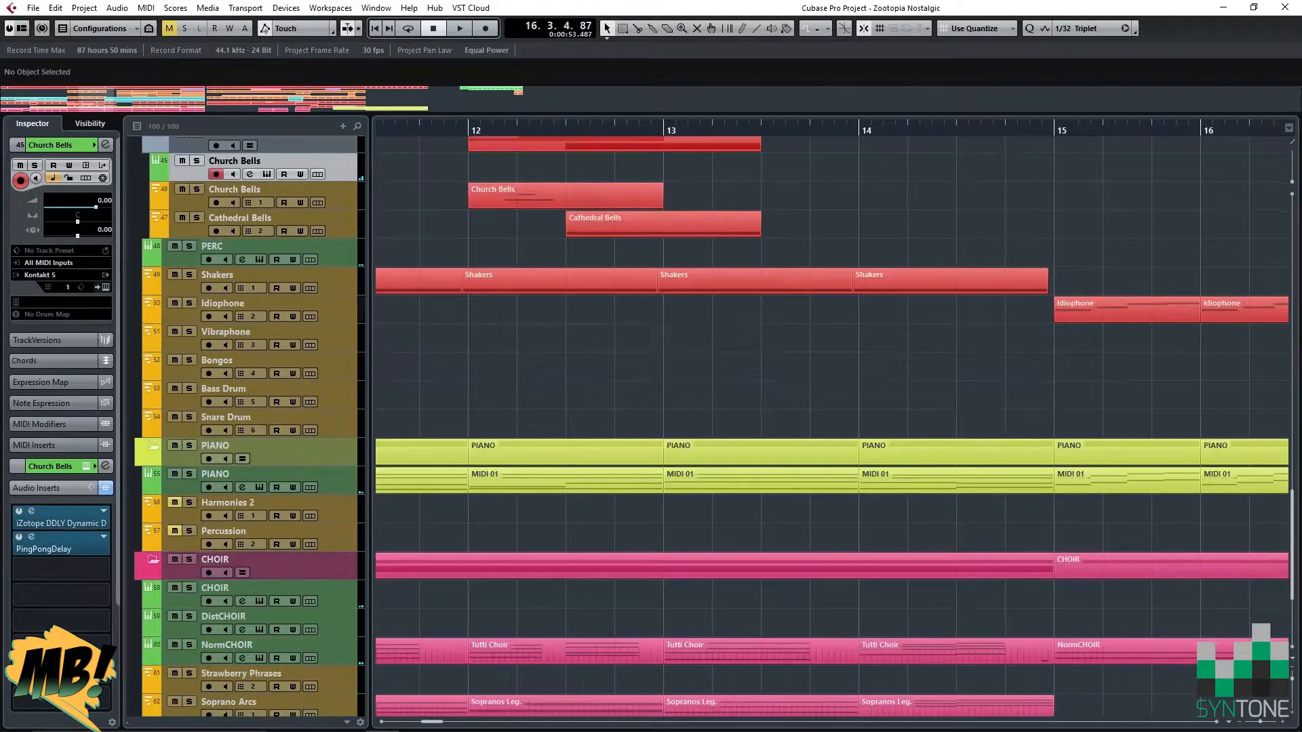
{"action": "scroll", "coordinate": [833, 420], "scroll_direction": "left", "scroll_amount": 3}
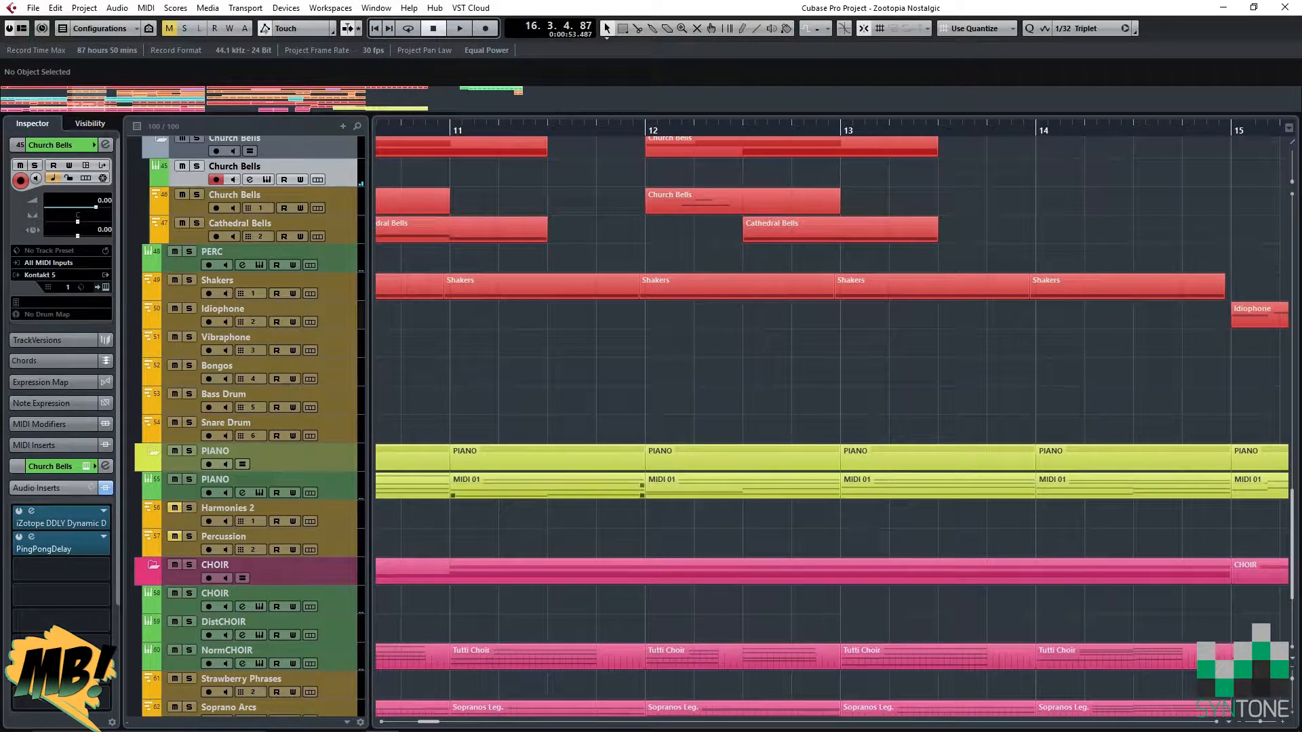
{"action": "double_click", "coordinate": [742, 486]}
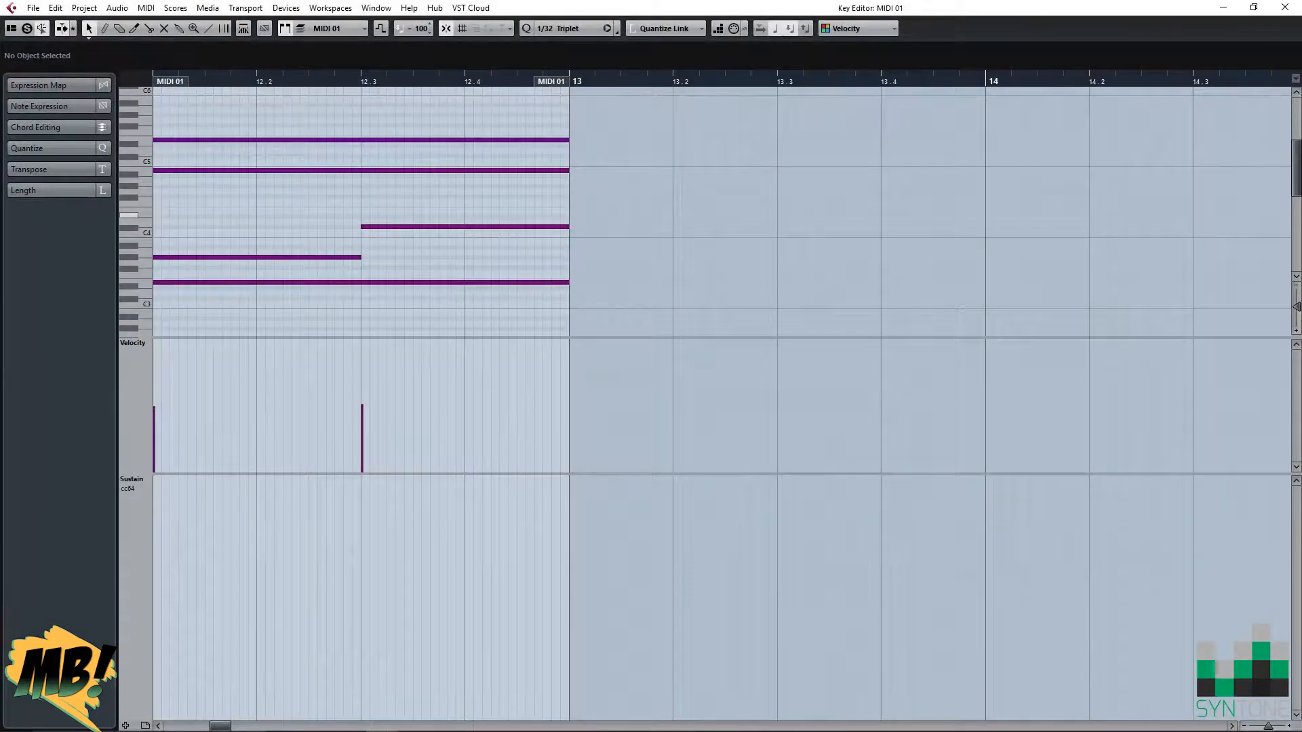
{"action": "left_click", "coordinate": [1285, 8]}
Return the playhead to just before bar 10, audition the church bells and shakers passage briefly, and stop playback.
{"action": "scroll", "coordinate": [832, 421], "scroll_direction": "left", "scroll_amount": 6}
{"action": "left_click", "coordinate": [832, 379]}
{"action": "scroll", "coordinate": [833, 420], "scroll_direction": "up", "scroll_amount": 5}
{"action": "scroll", "coordinate": [833, 420], "scroll_direction": "down", "scroll_amount": 2}
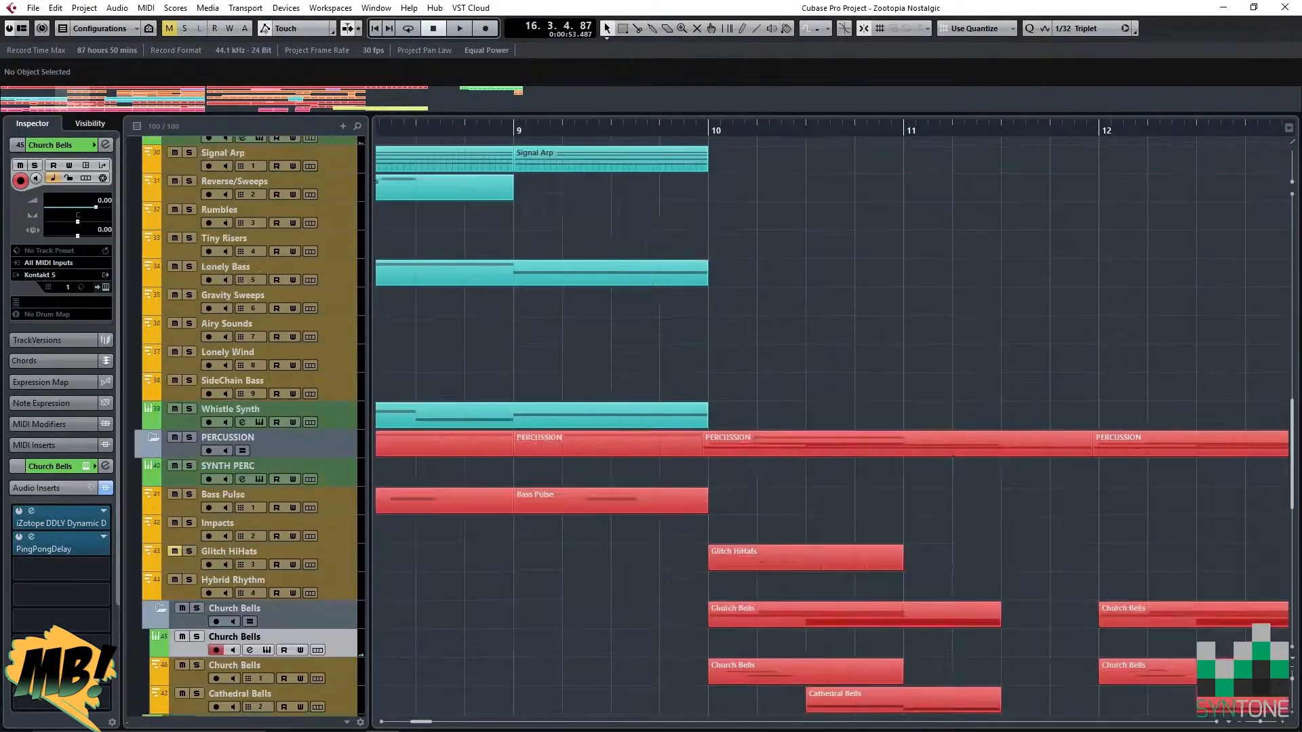
{"action": "scroll", "coordinate": [800, 407], "scroll_direction": "down", "scroll_amount": 4}
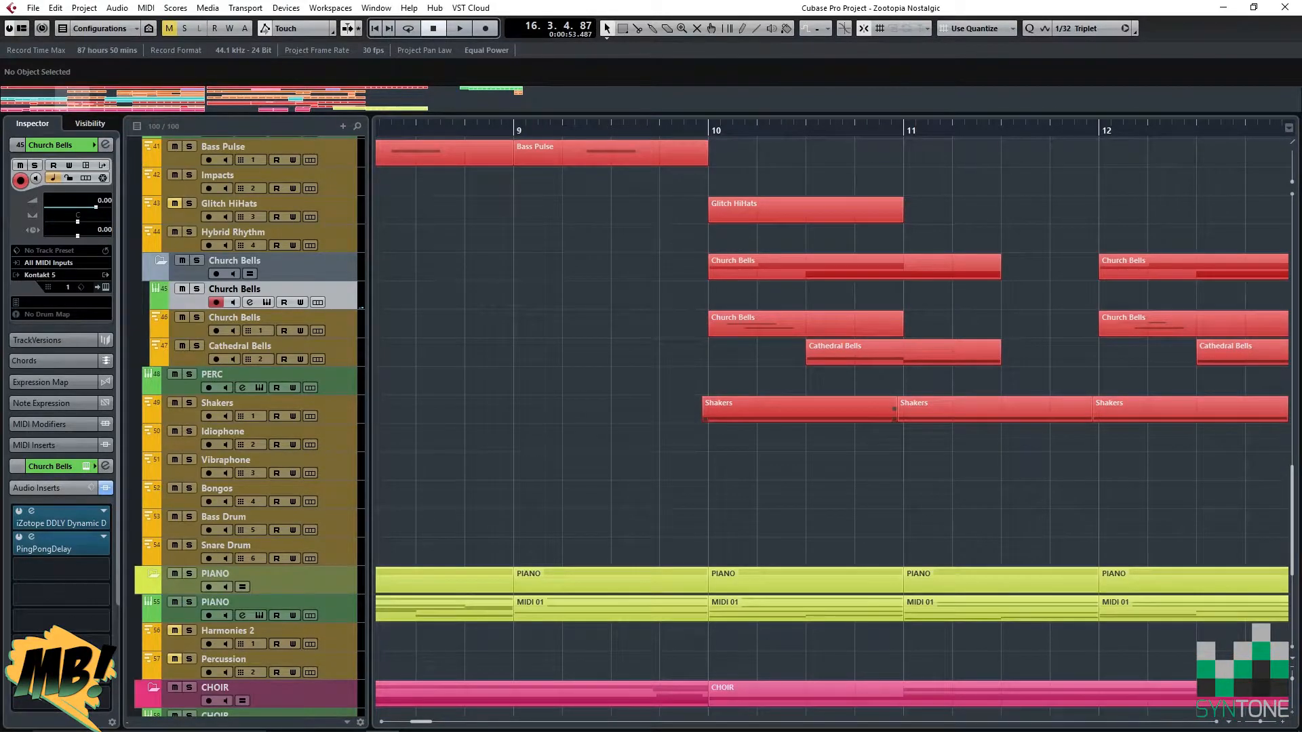
{"action": "left_click", "coordinate": [691, 132]}
{"action": "key", "text": "space"}
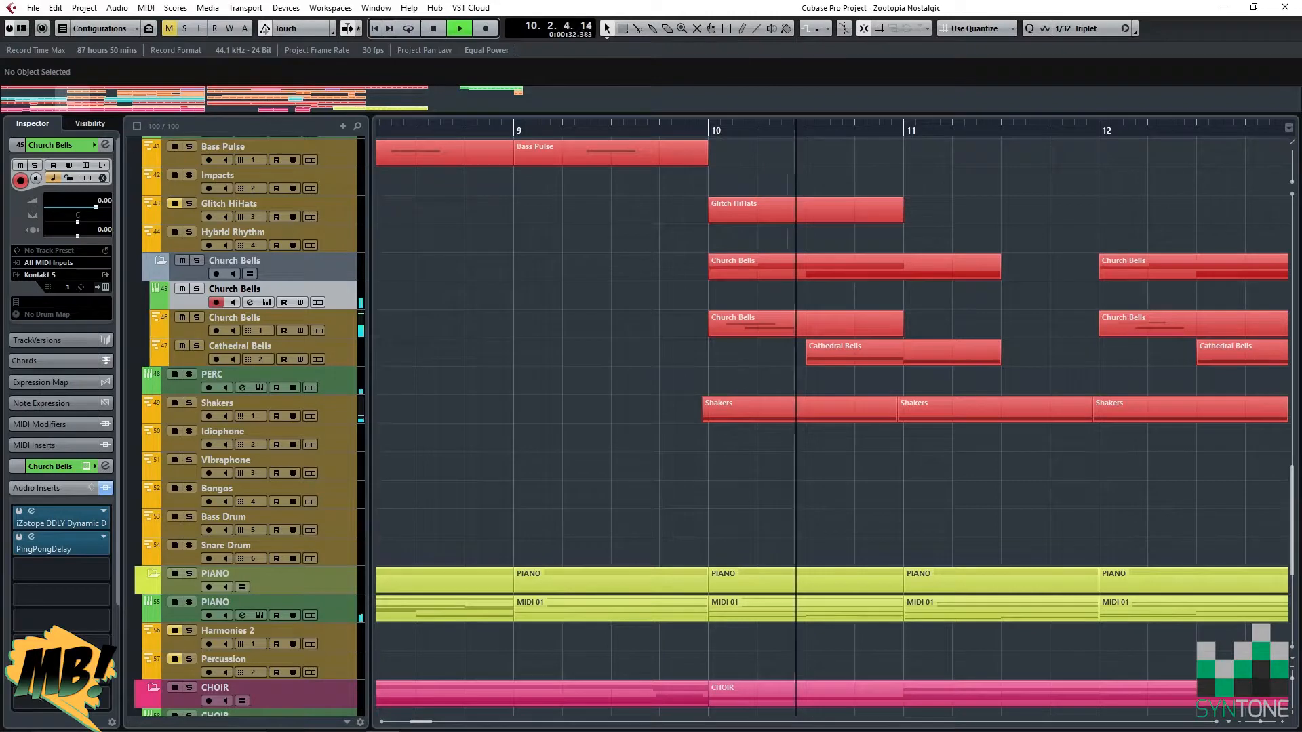
{"action": "key", "text": "space"}
Examine the notes and velocities of the first Shakers part at bar 10 in the Key Editor, and close it.
{"action": "double_click", "coordinate": [800, 409]}
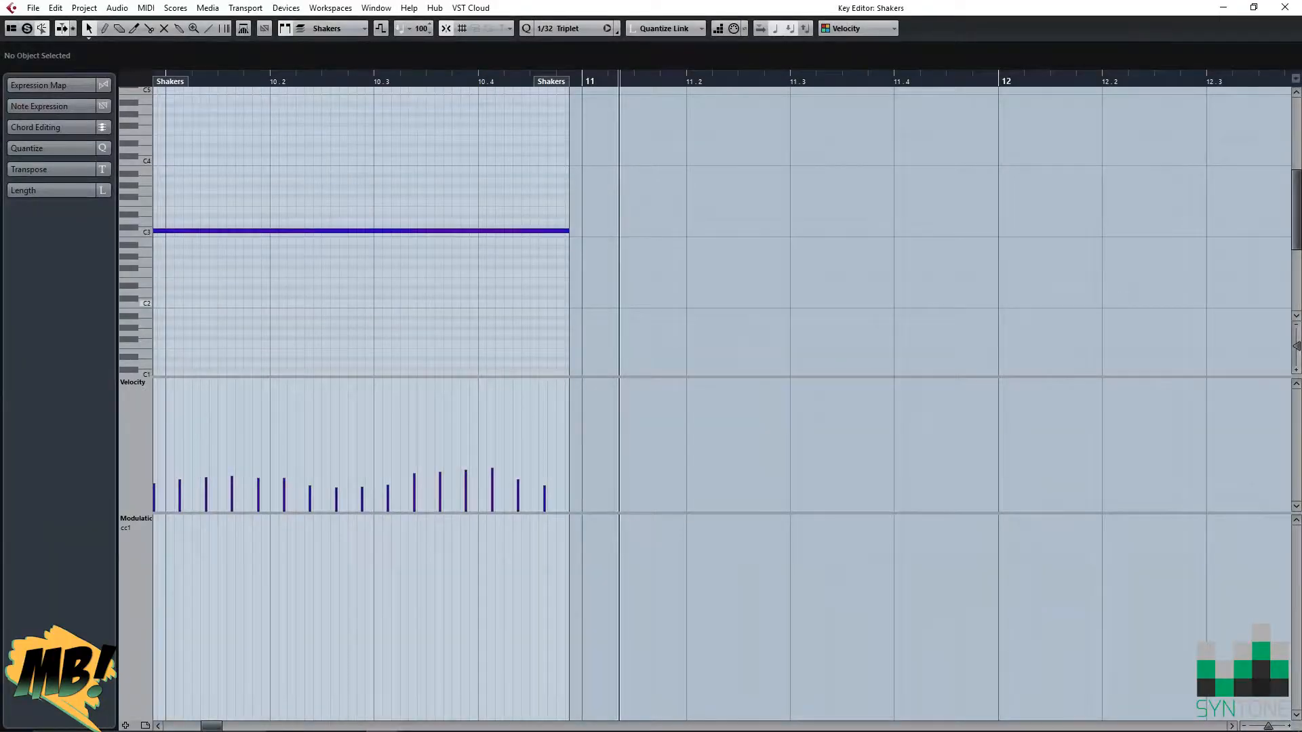
{"action": "scroll", "coordinate": [719, 296], "scroll_direction": "left", "scroll_amount": 3}
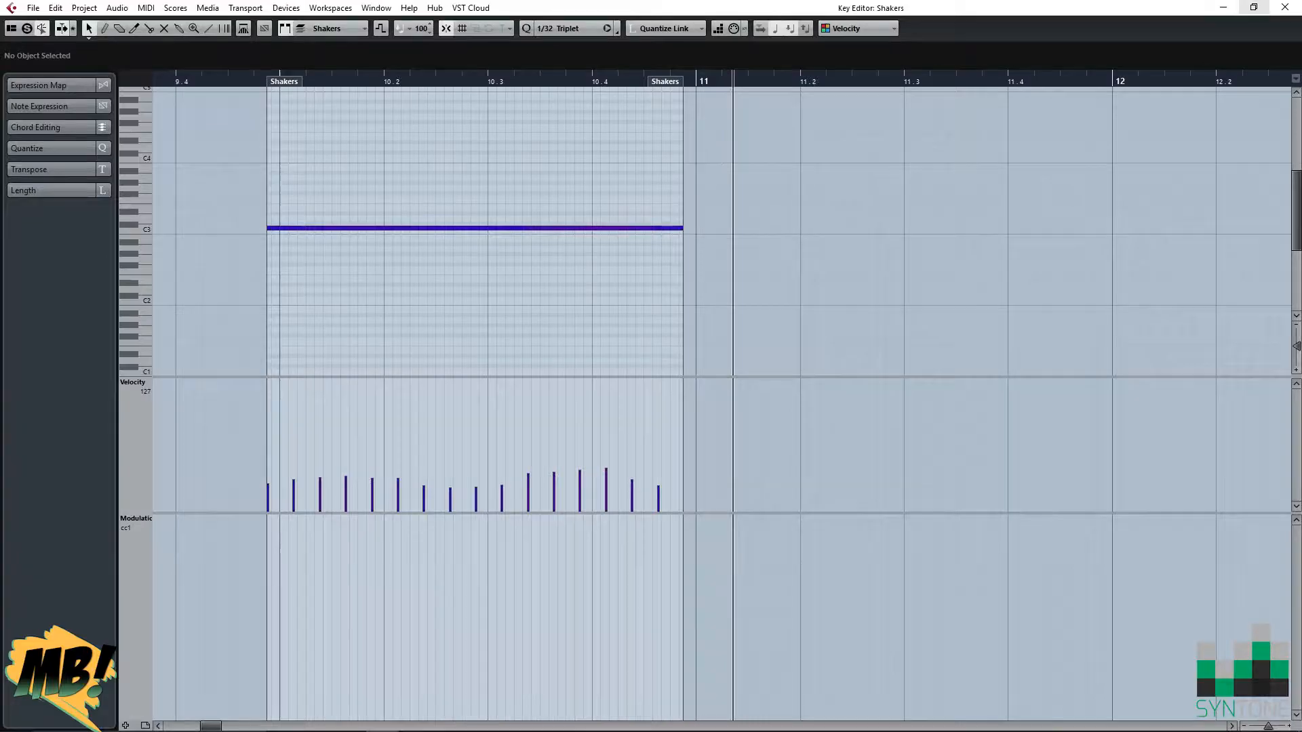
{"action": "left_click", "coordinate": [1285, 7]}
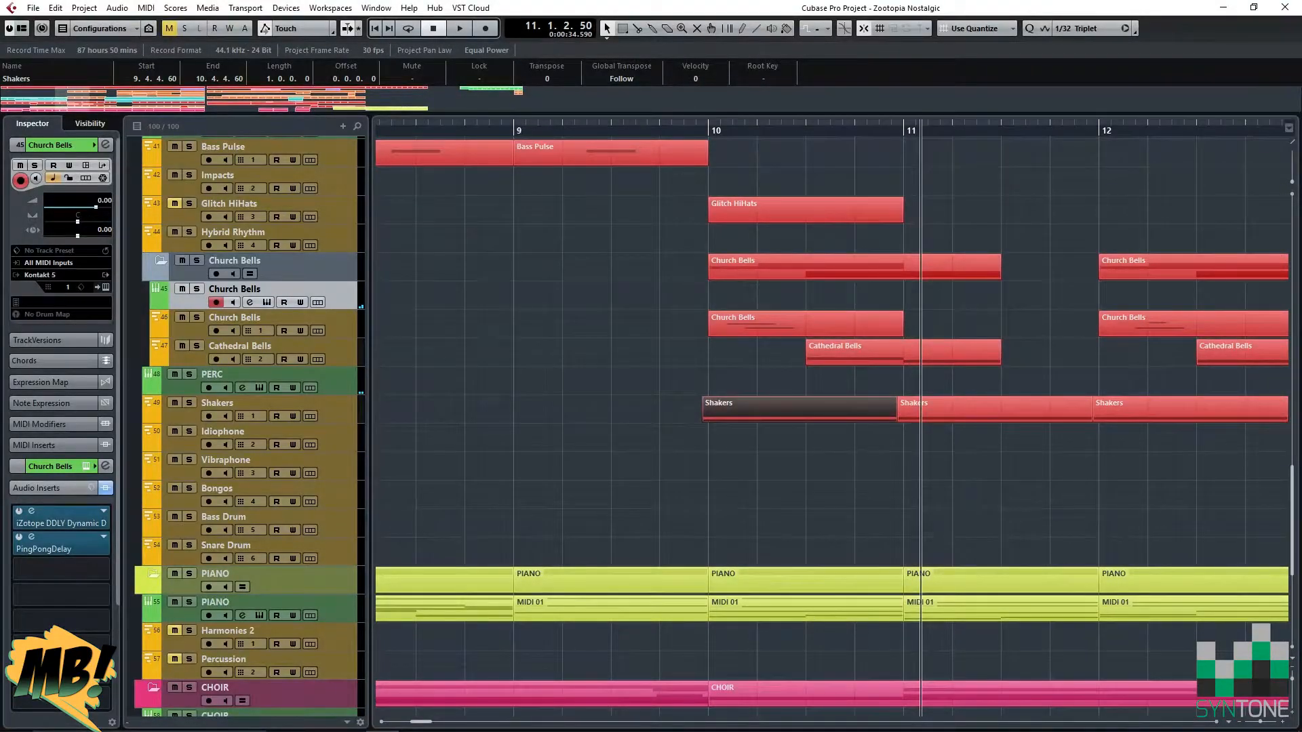
Move the playhead to the start of bar 15, where the Idiophone parts begin.
{"action": "scroll", "coordinate": [832, 427], "scroll_direction": "right", "scroll_amount": 5}
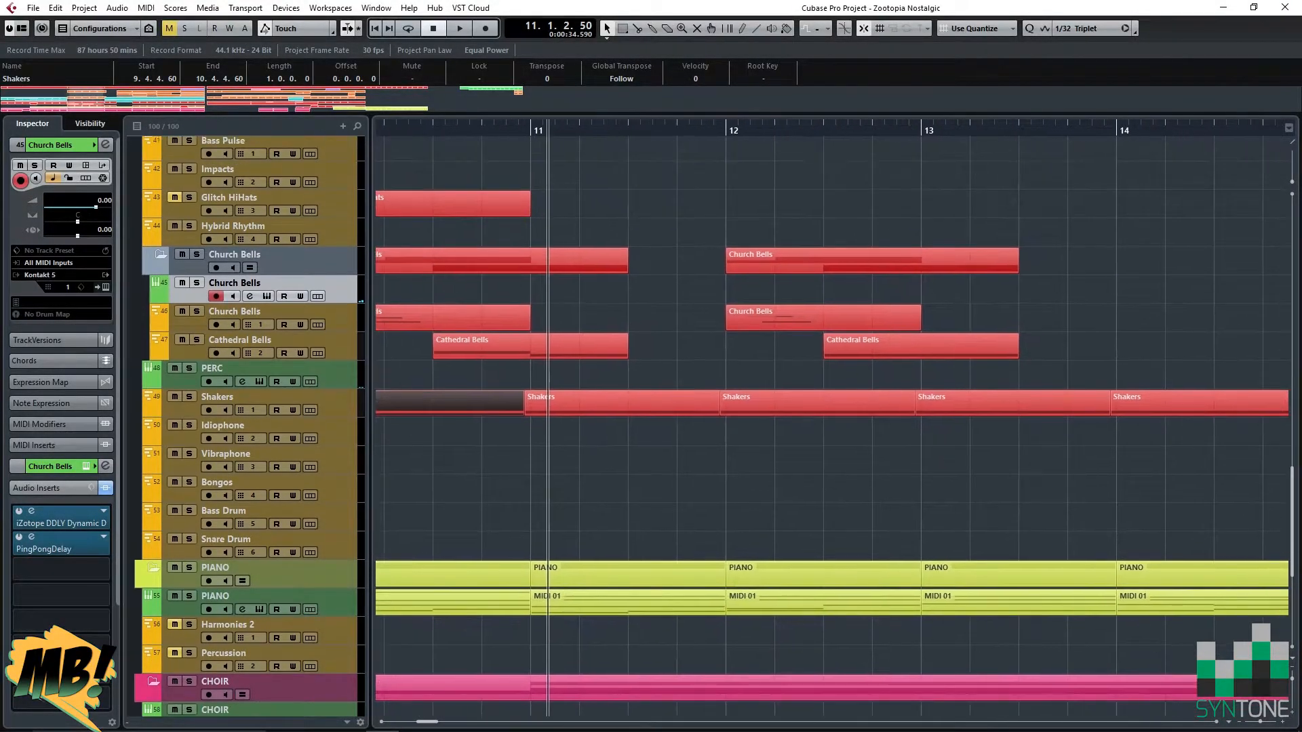
{"action": "scroll", "coordinate": [833, 428], "scroll_direction": "up", "scroll_amount": 4}
{"action": "scroll", "coordinate": [833, 427], "scroll_direction": "right", "scroll_amount": 5}
{"action": "scroll", "coordinate": [833, 427], "scroll_direction": "down", "scroll_amount": 1}
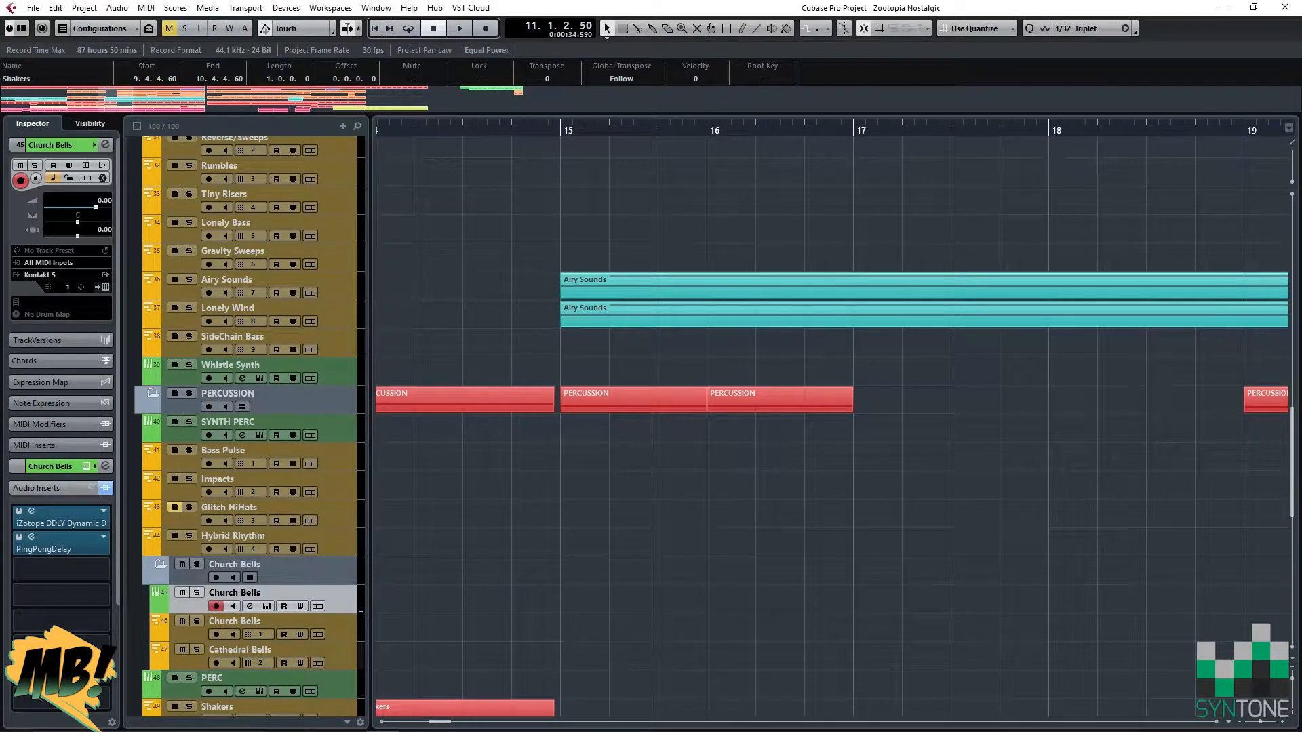
{"action": "left_click", "coordinate": [561, 130]}
{"action": "scroll", "coordinate": [833, 427], "scroll_direction": "down", "scroll_amount": 4}
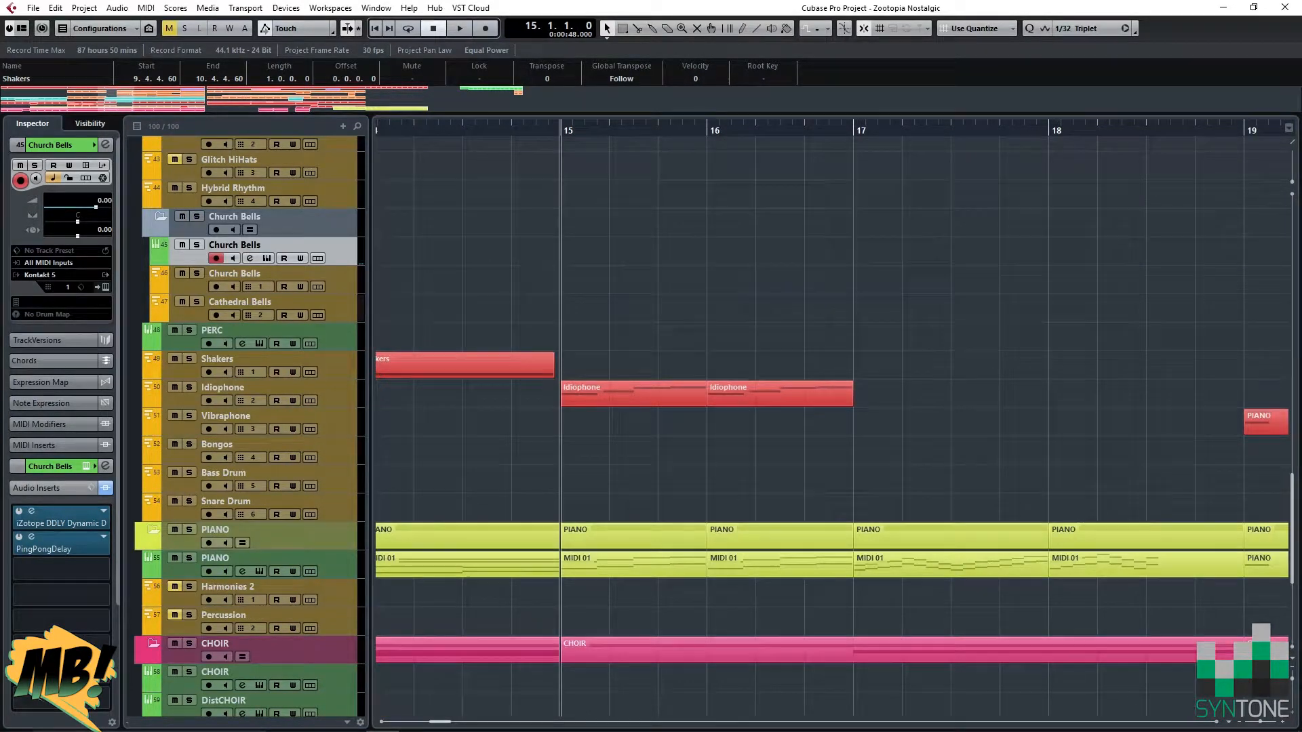
{"action": "scroll", "coordinate": [833, 428], "scroll_direction": "up", "scroll_amount": 1}
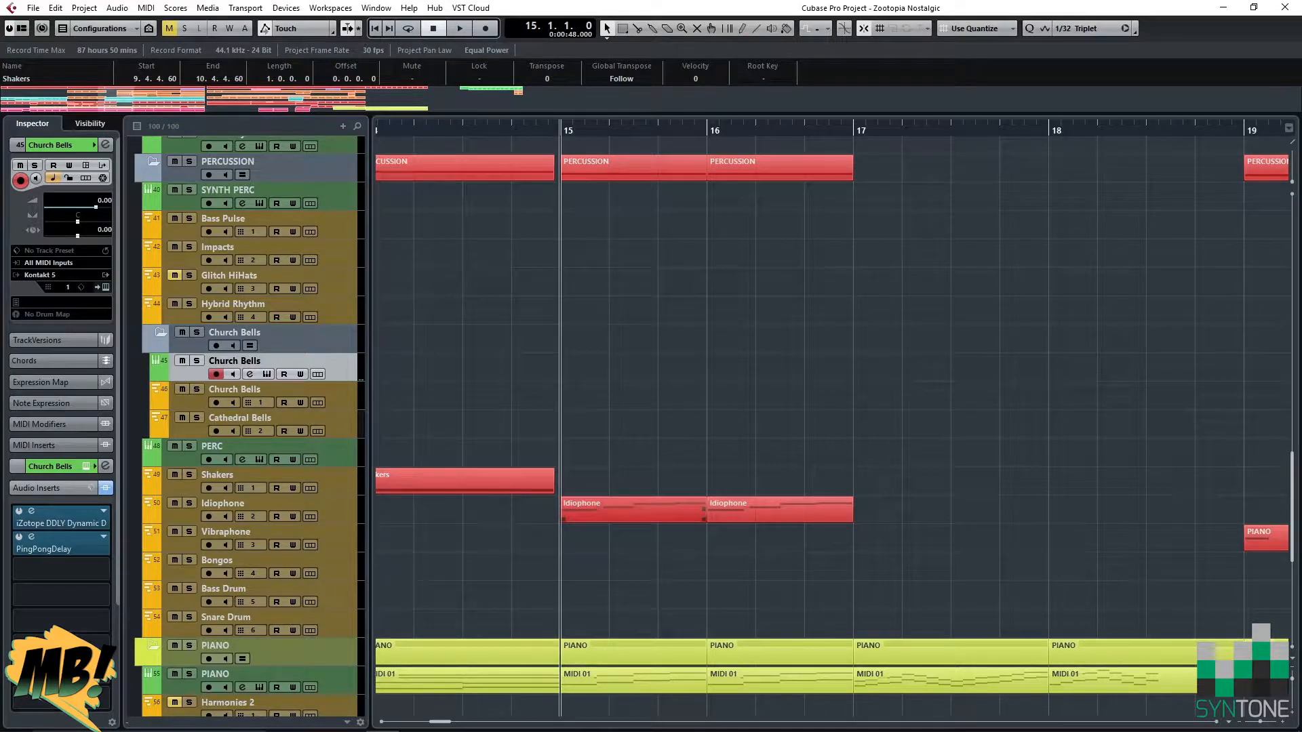
Review the notes and sustain data of the piano part at bar 15 in the Key Editor, and close it.
{"action": "scroll", "coordinate": [678, 407], "scroll_direction": "down", "scroll_amount": 3}
{"action": "key", "text": "ctrl+e"}
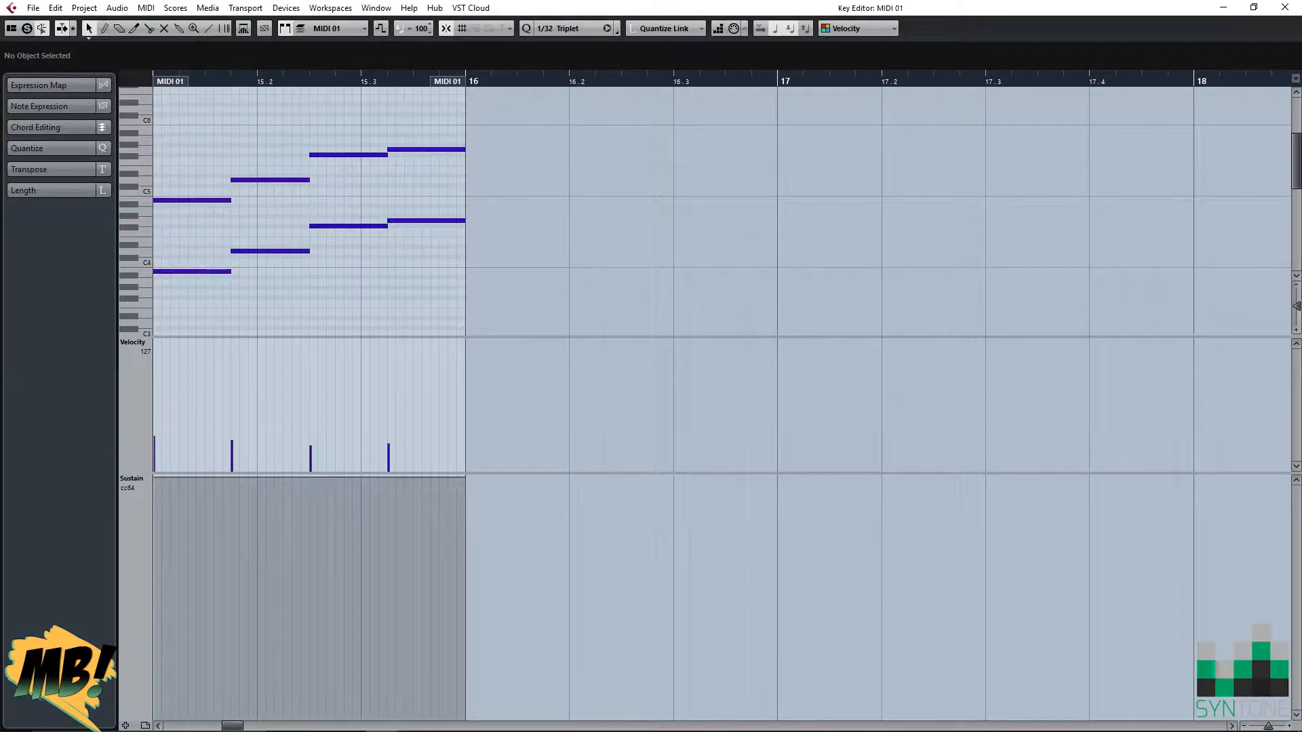
{"action": "key", "text": "ctrl+w"}
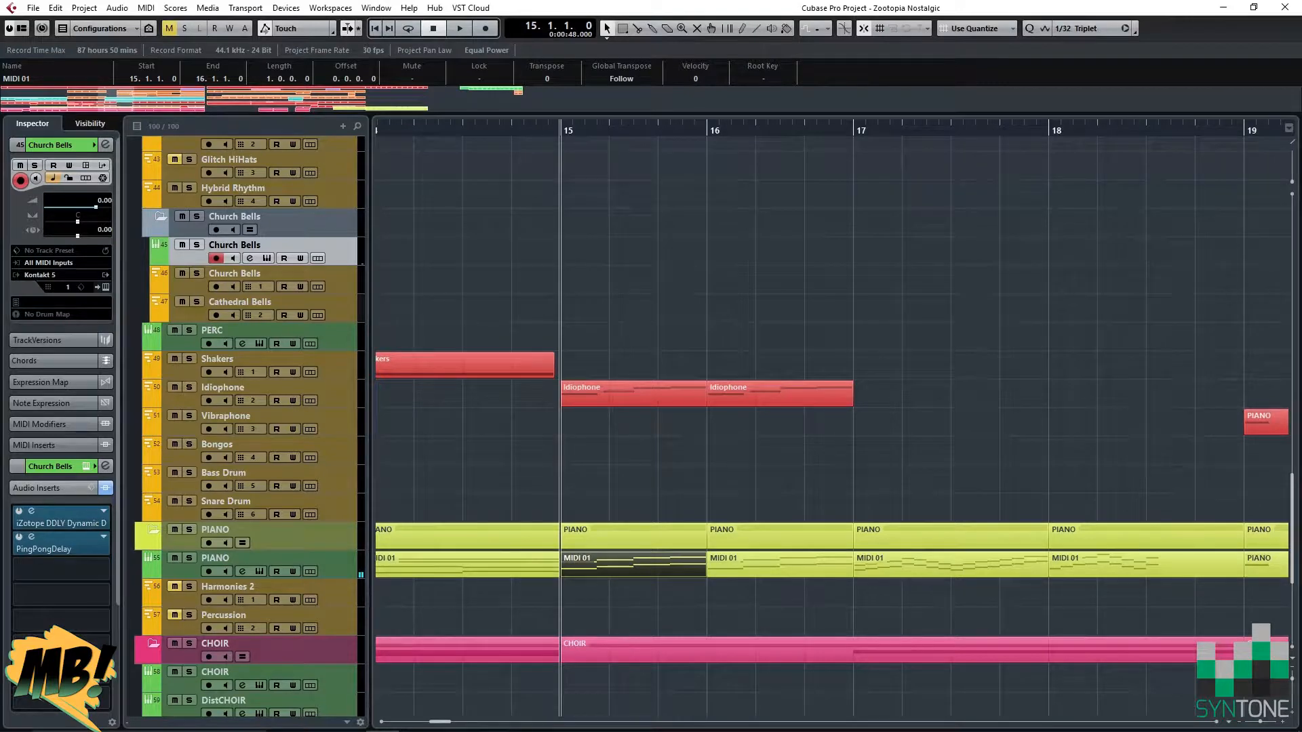
Inspect the long held notes of the Airy Sounds part on the Lonely Wind track, and close the Key Editor.
{"action": "scroll", "coordinate": [678, 407], "scroll_direction": "up", "scroll_amount": 8}
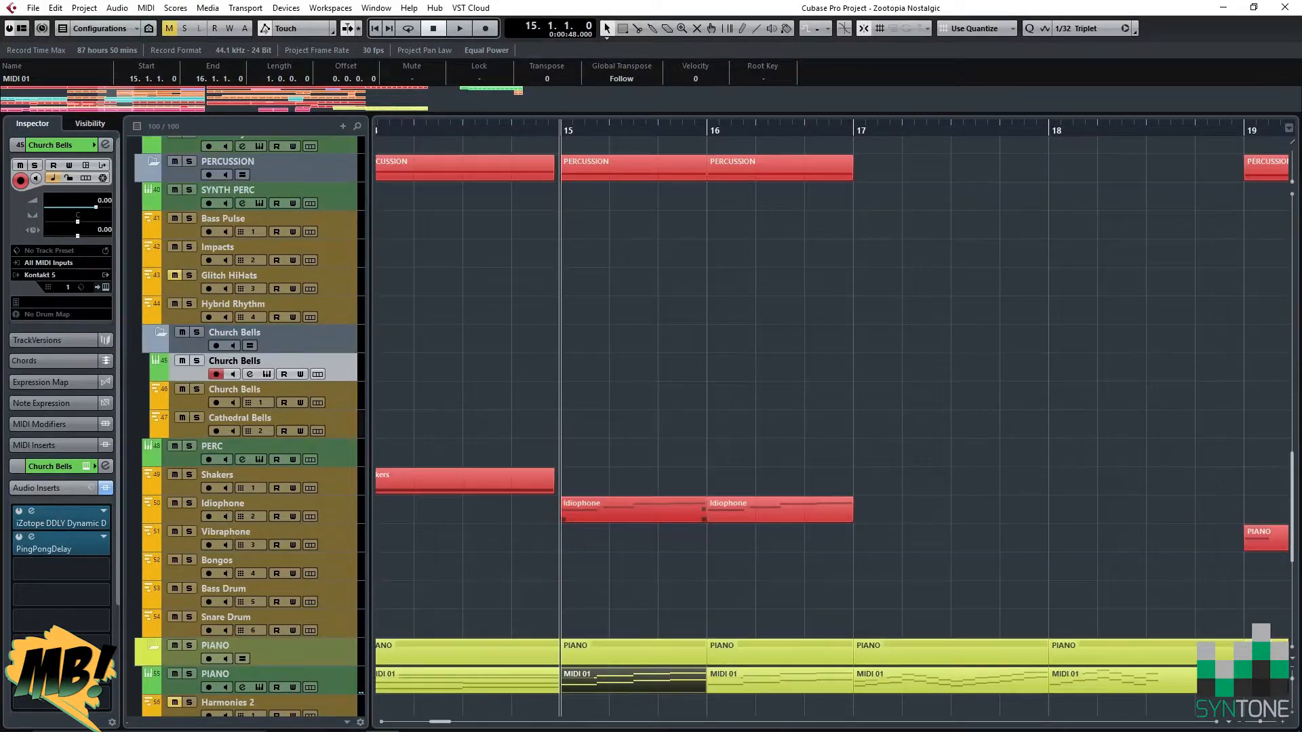
{"action": "double_click", "coordinate": [587, 428]}
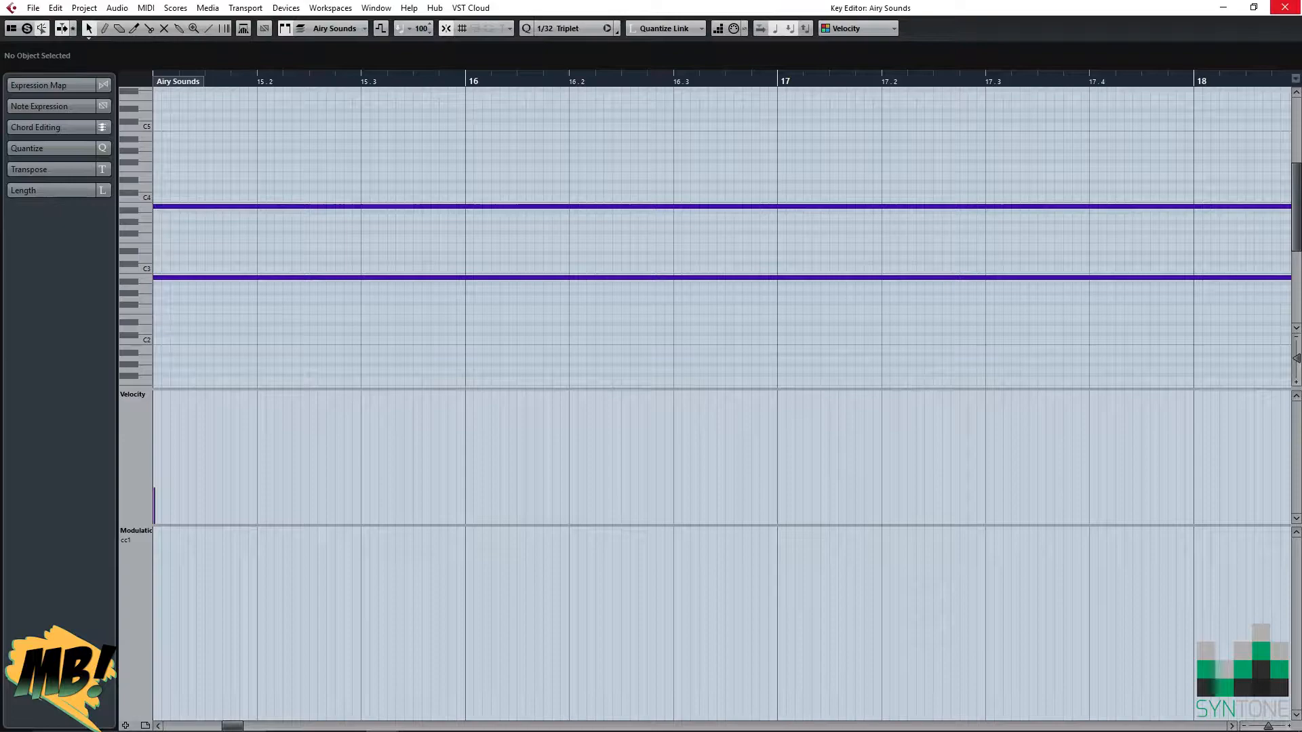
{"action": "left_click", "coordinate": [1285, 7]}
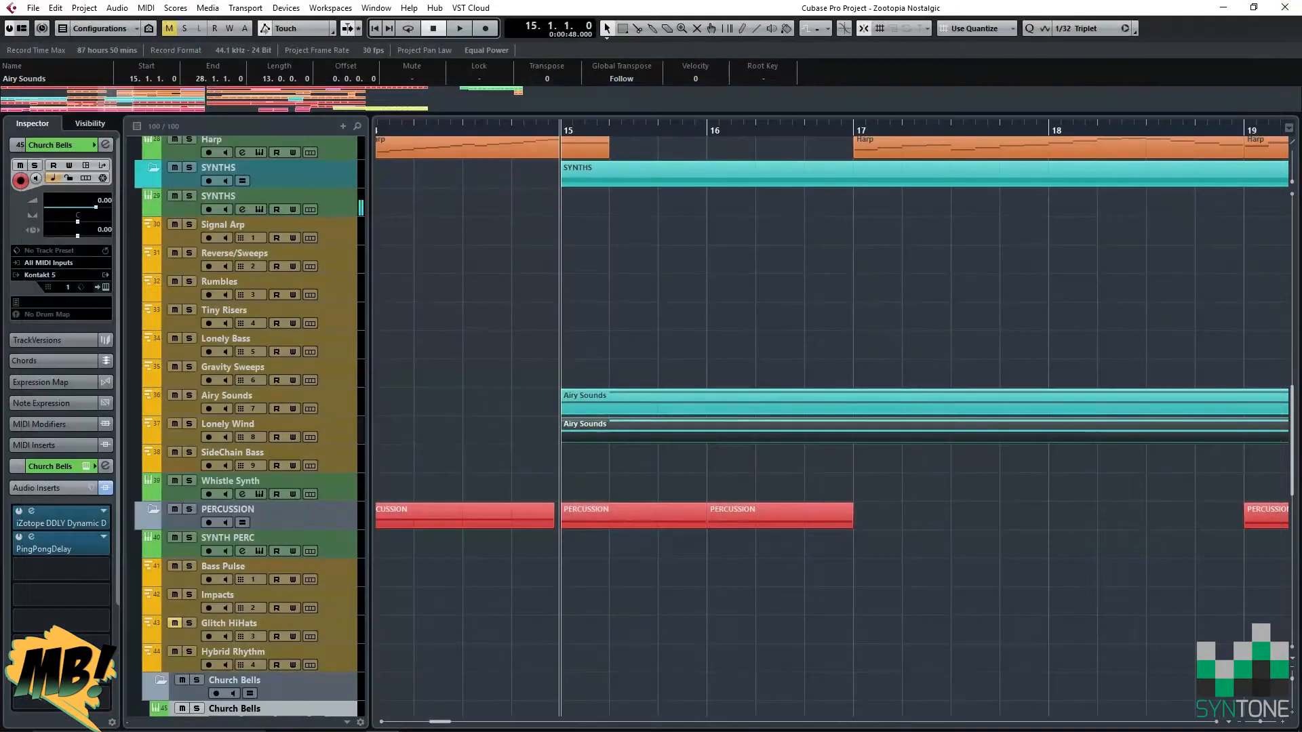
Select the Lonely Wind track, open the SYNTHS Kontakt instrument, and expand the Lonely Planet patch to examine it before collapsing it.
{"action": "left_click", "coordinate": [285, 430]}
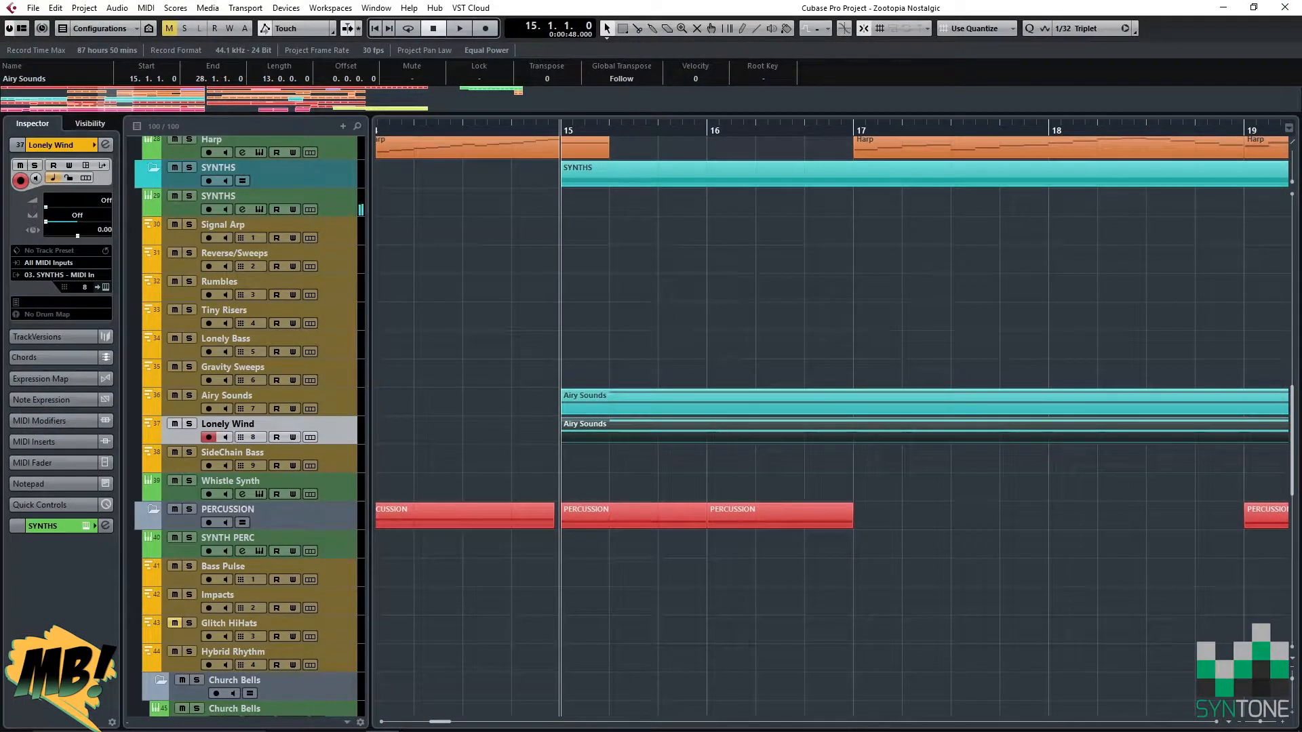
{"action": "left_click", "coordinate": [259, 208]}
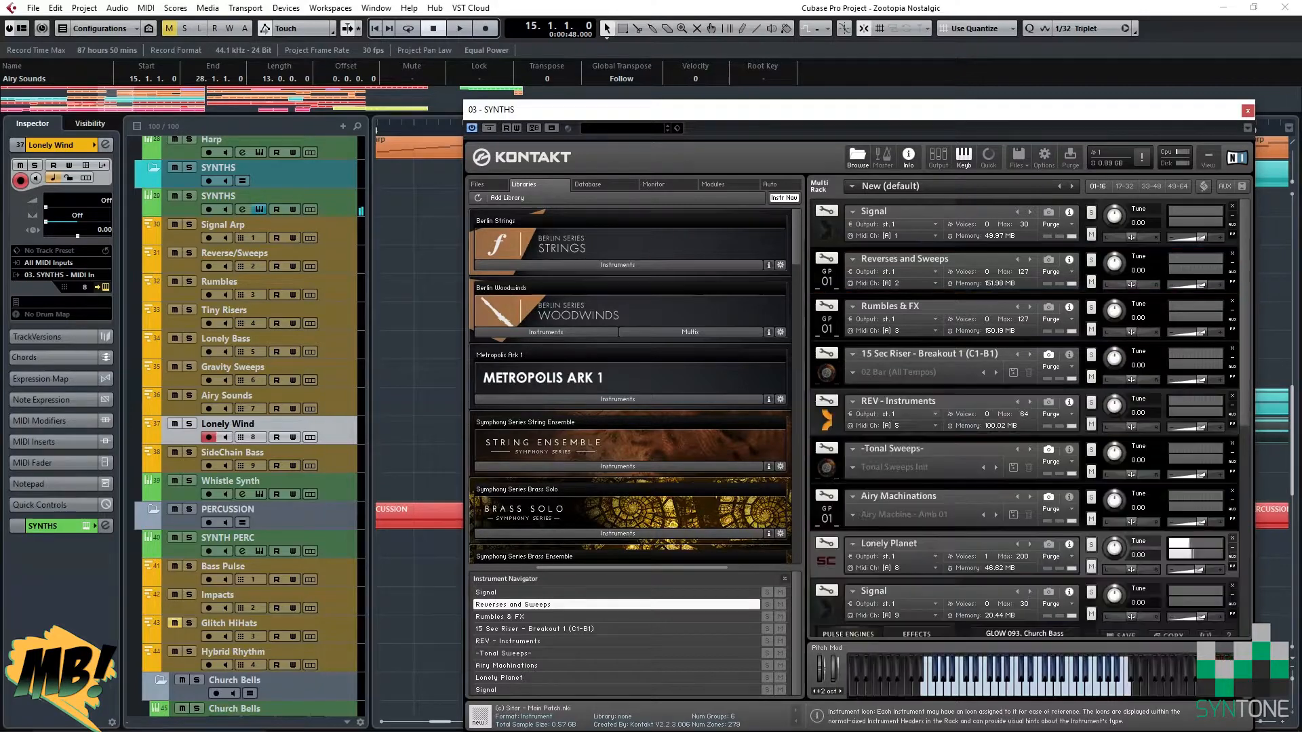
{"action": "scroll", "coordinate": [1017, 468], "scroll_direction": "down", "scroll_amount": 2}
{"action": "left_click", "coordinate": [1232, 485]}
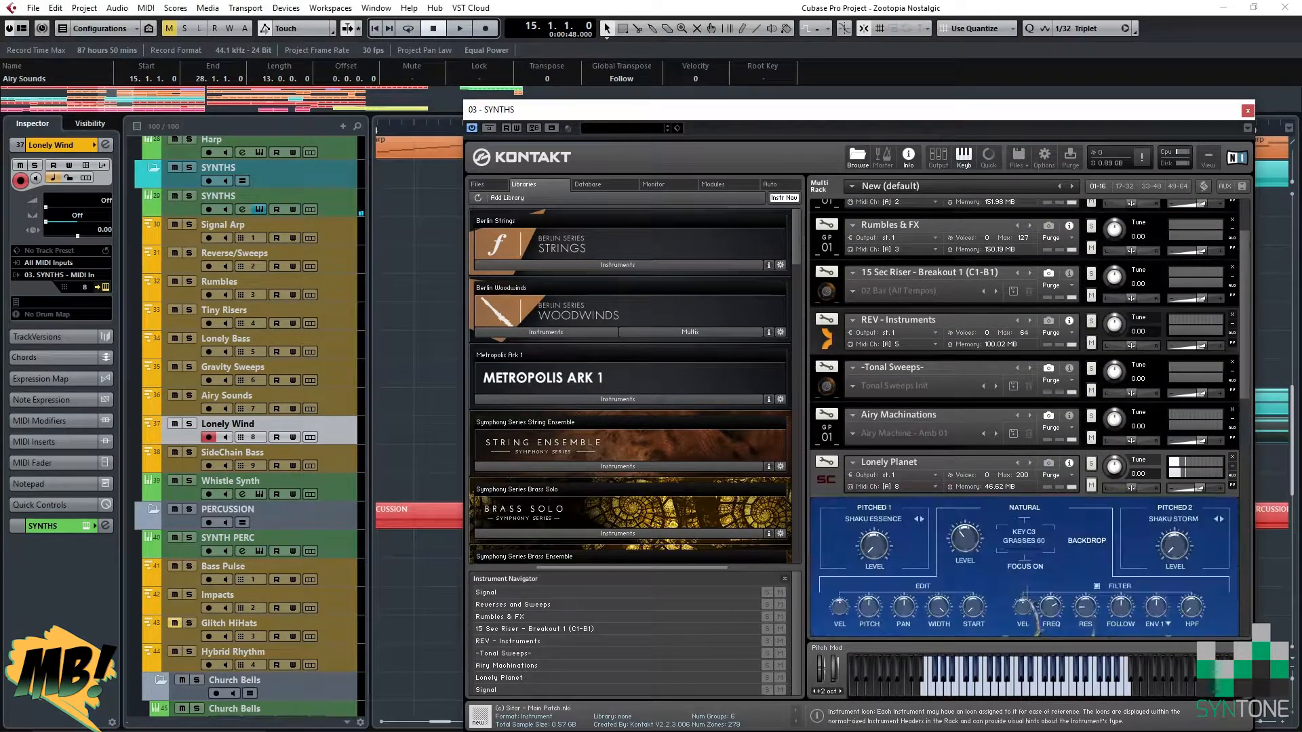
{"action": "scroll", "coordinate": [1227, 487], "scroll_direction": "down", "scroll_amount": 5}
{"action": "scroll", "coordinate": [1024, 418], "scroll_direction": "down", "scroll_amount": 3}
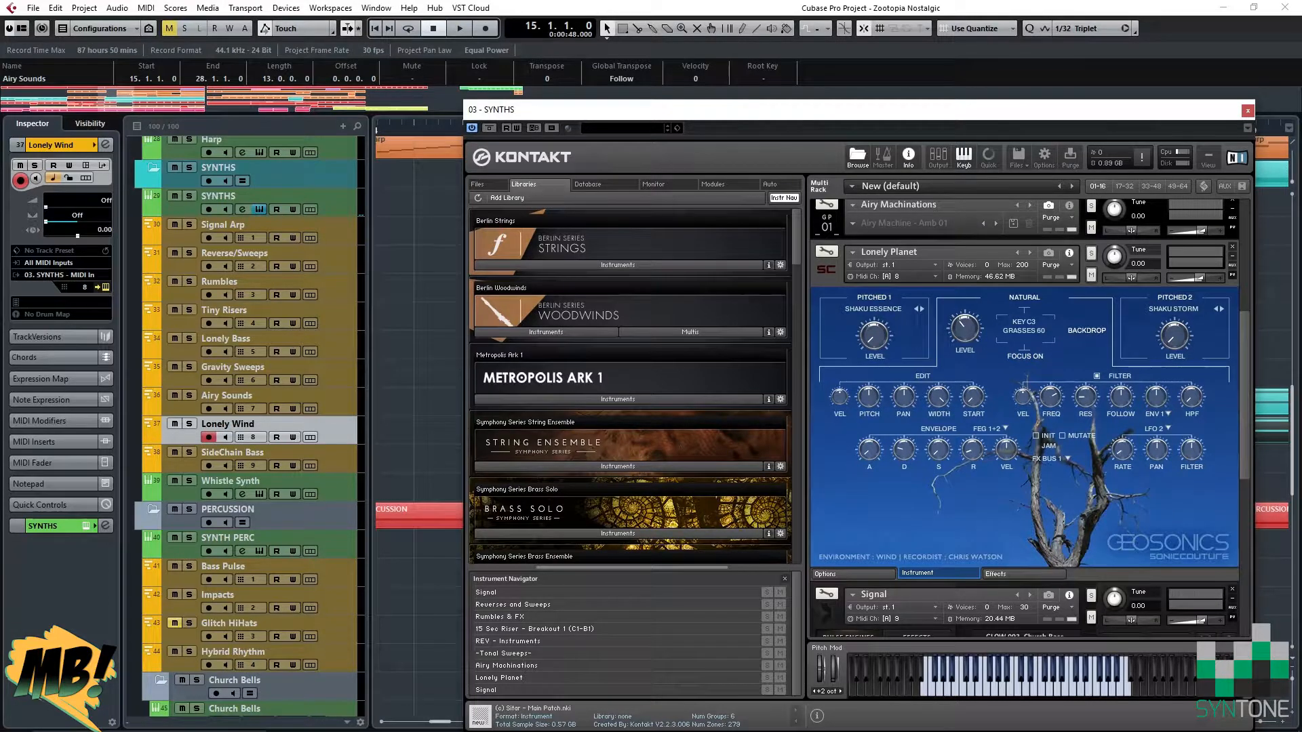
{"action": "scroll", "coordinate": [1026, 381], "scroll_direction": "up", "scroll_amount": 5}
{"action": "left_click", "coordinate": [826, 371]}
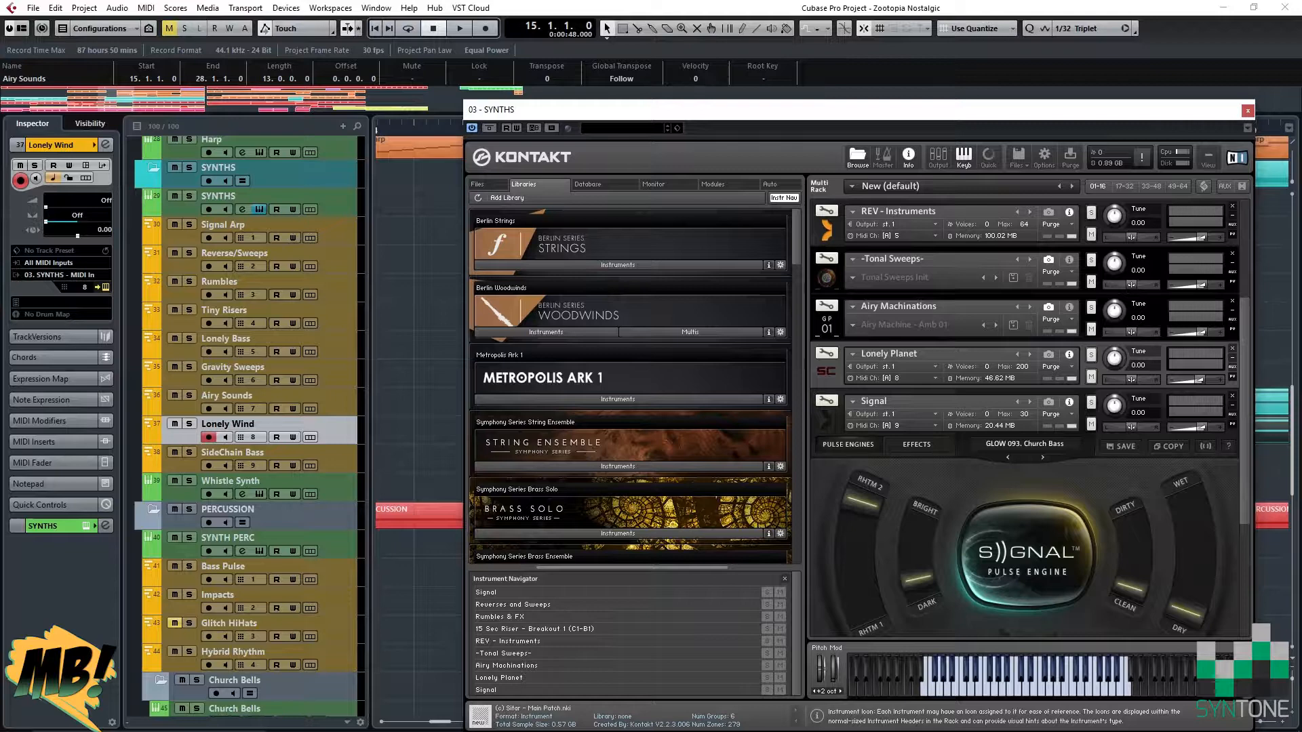
Expand the Airy Machinations patch to view its settings, collapse it, and close the SYNTHS instrument.
{"action": "left_click", "coordinate": [826, 325]}
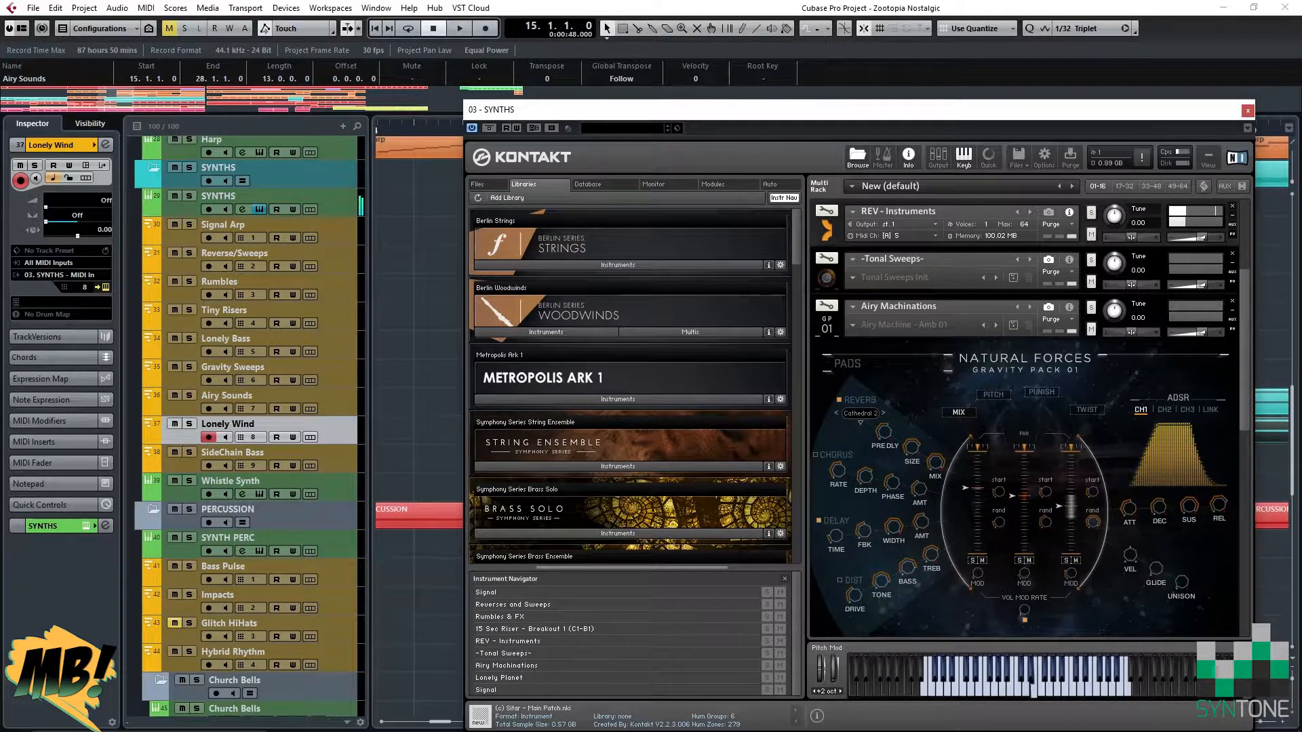
{"action": "left_click", "coordinate": [949, 308]}
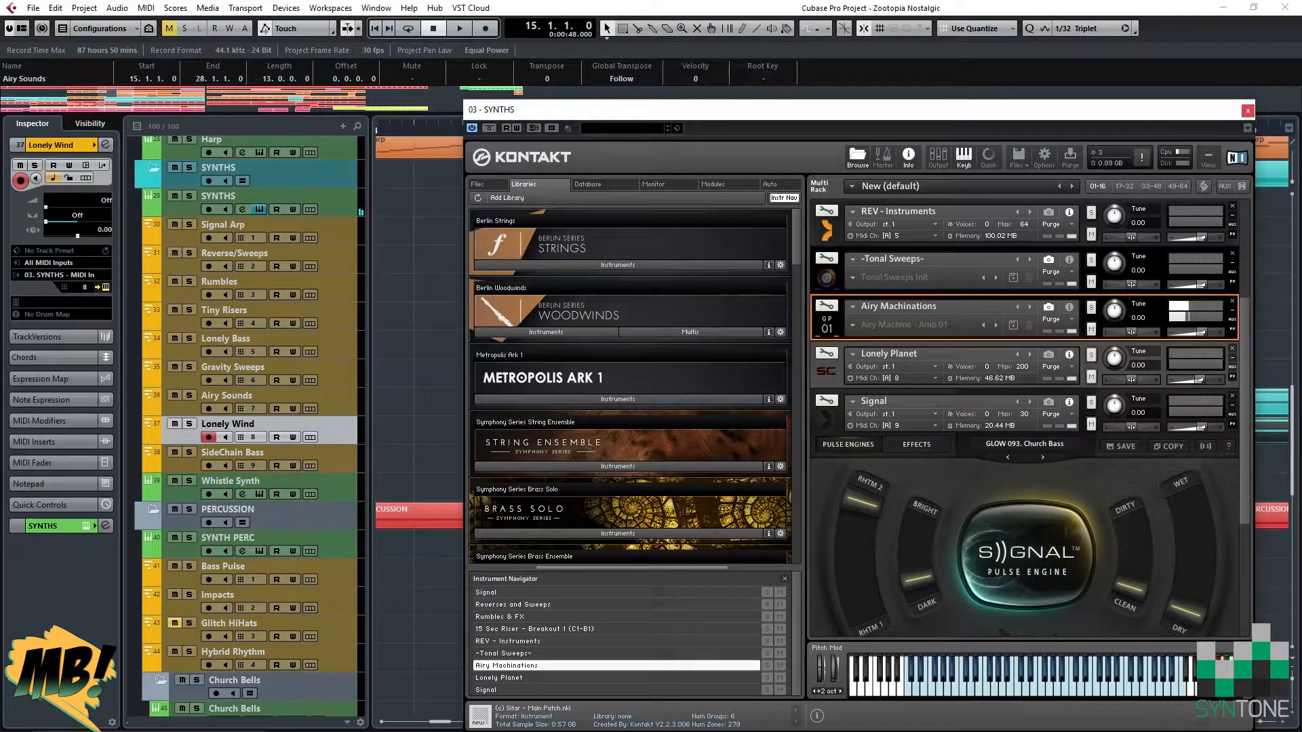
{"action": "key", "text": "ctrl+w"}
Check the notes of the Idiophone part at bar 15, and open the PERC Kontakt instrument from the Idiophone track.
{"action": "scroll", "coordinate": [746, 421], "scroll_direction": "up", "scroll_amount": 10}
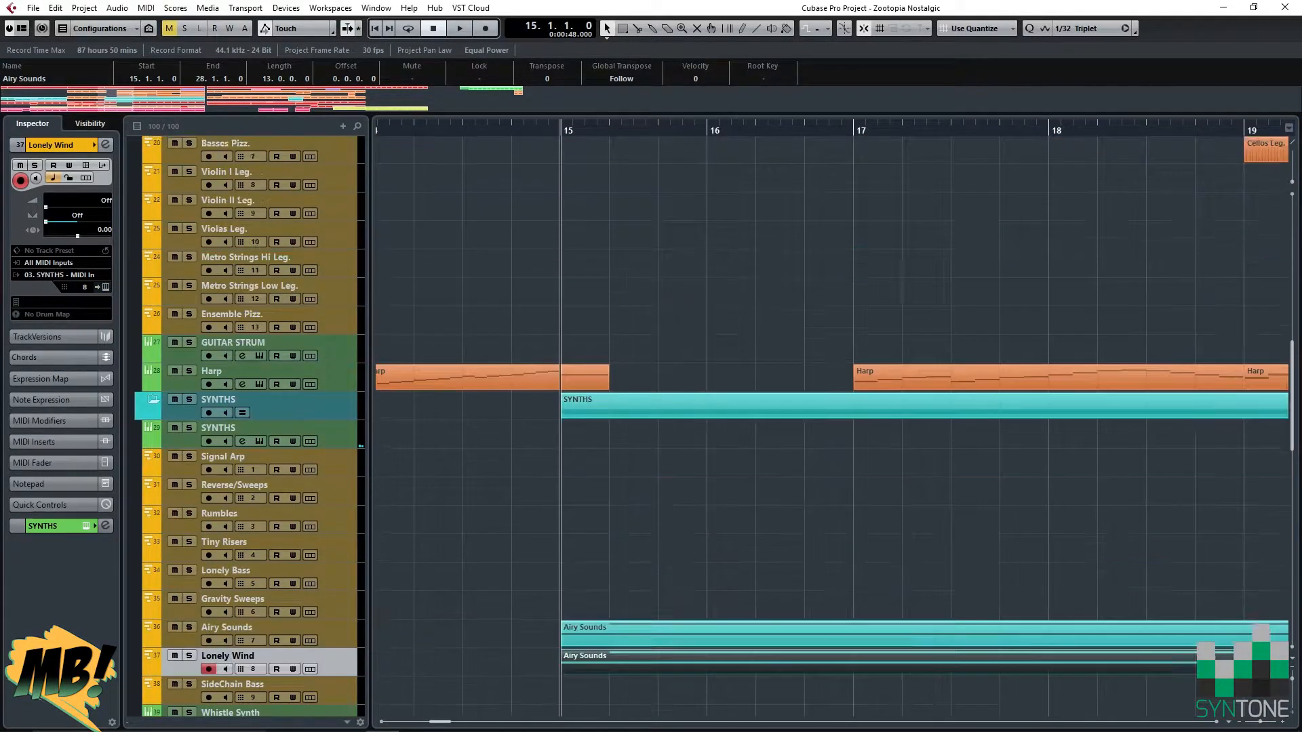
{"action": "scroll", "coordinate": [746, 420], "scroll_direction": "down", "scroll_amount": 20}
{"action": "scroll", "coordinate": [746, 420], "scroll_direction": "down", "scroll_amount": 4}
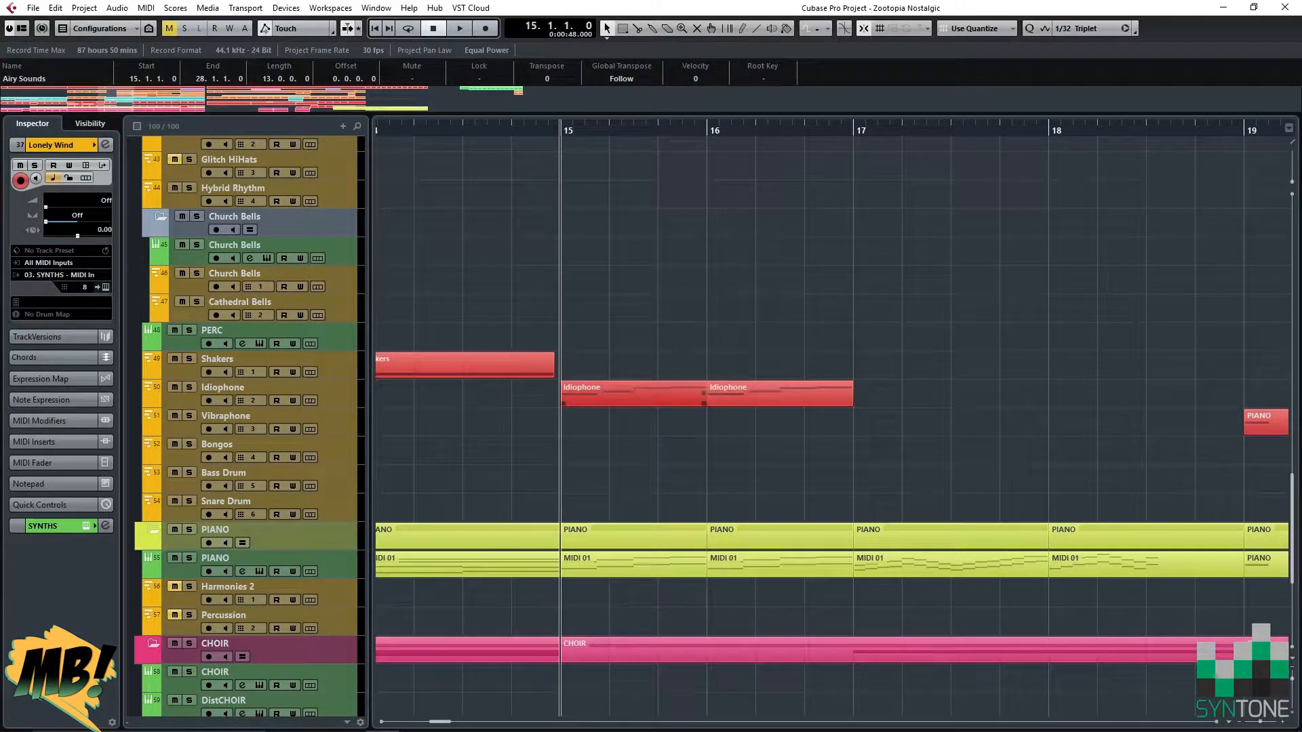
{"action": "double_click", "coordinate": [634, 394]}
{"action": "left_click", "coordinate": [1285, 7]}
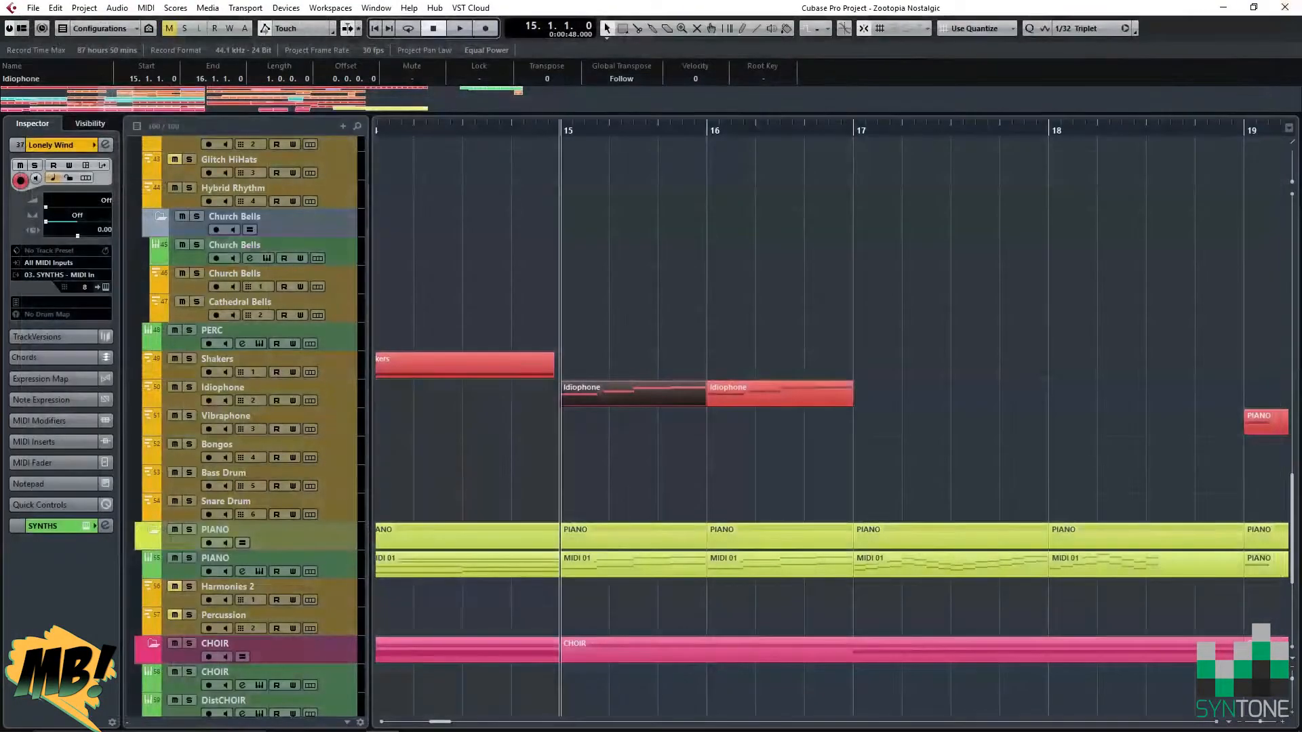
{"action": "left_click", "coordinate": [231, 388]}
{"action": "left_click", "coordinate": [105, 287]}
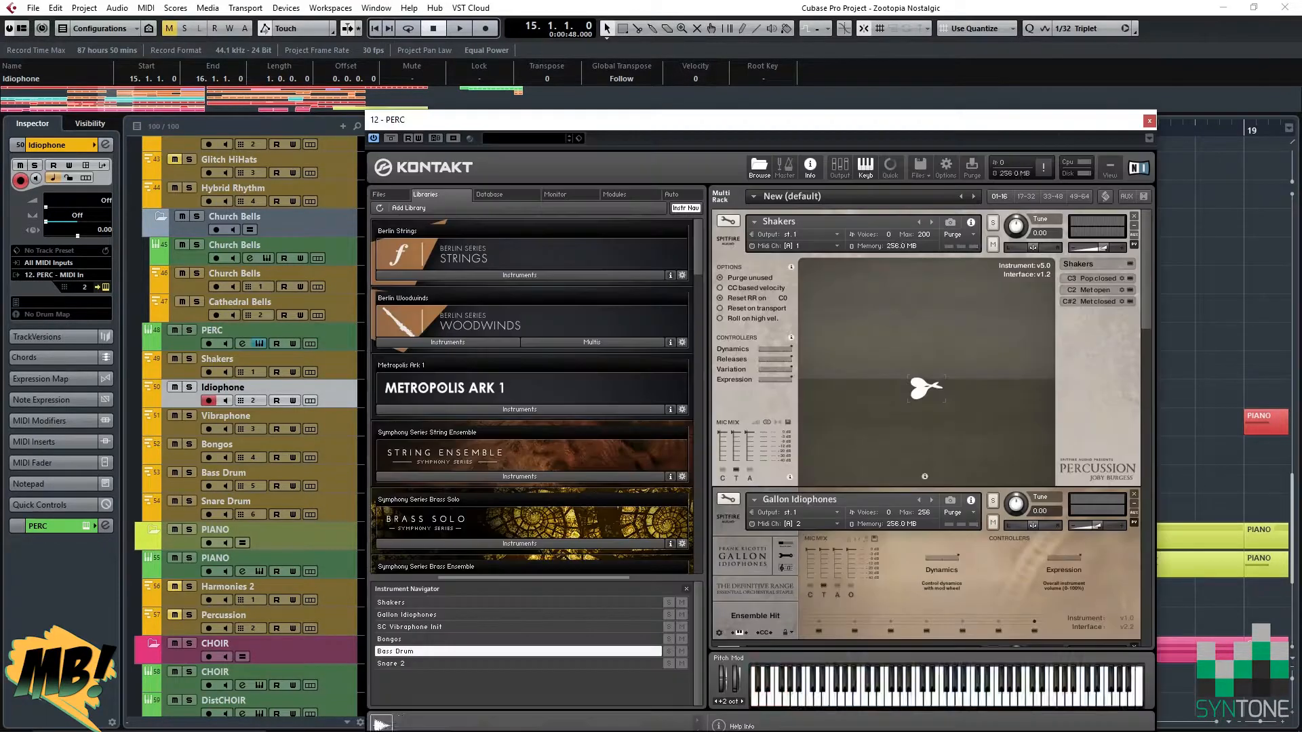
Examine the Gallon Idiophones patch in the PERC instrument and close the instrument window.
{"action": "scroll", "coordinate": [925, 427], "scroll_direction": "down", "scroll_amount": 2}
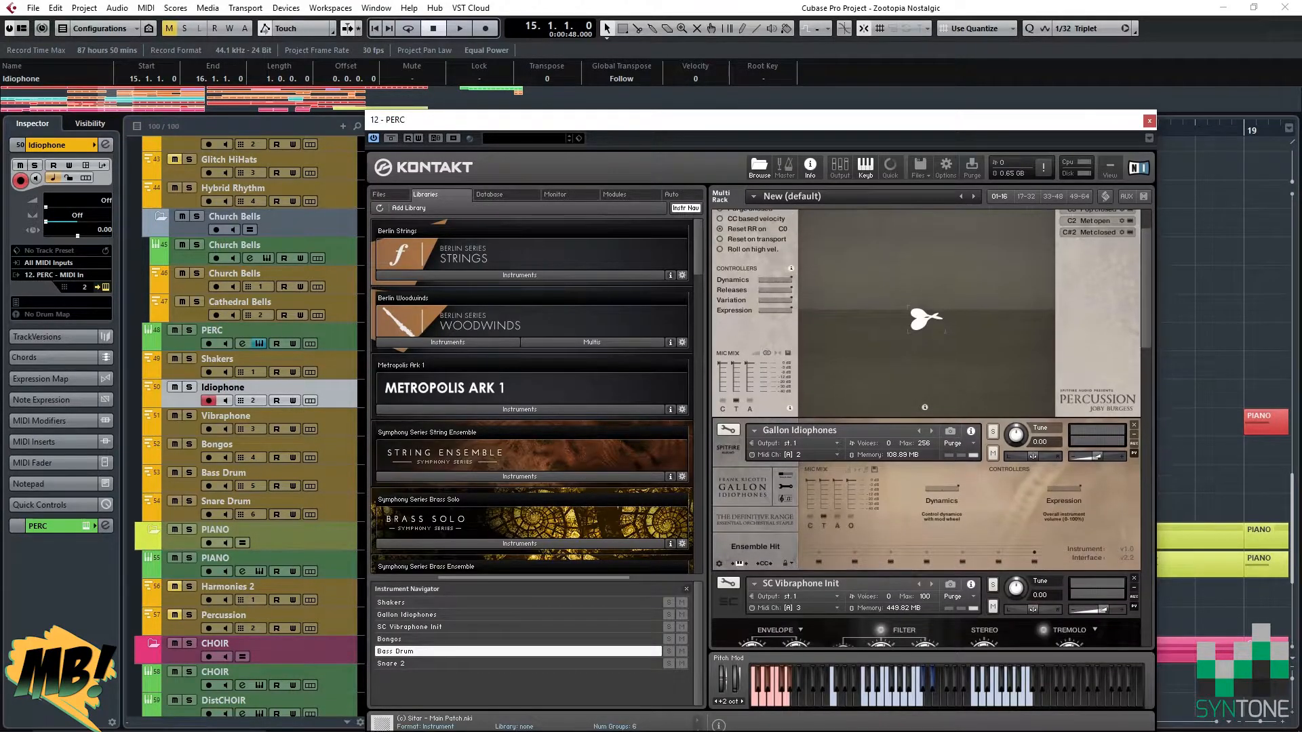
{"action": "left_click", "coordinate": [861, 389]}
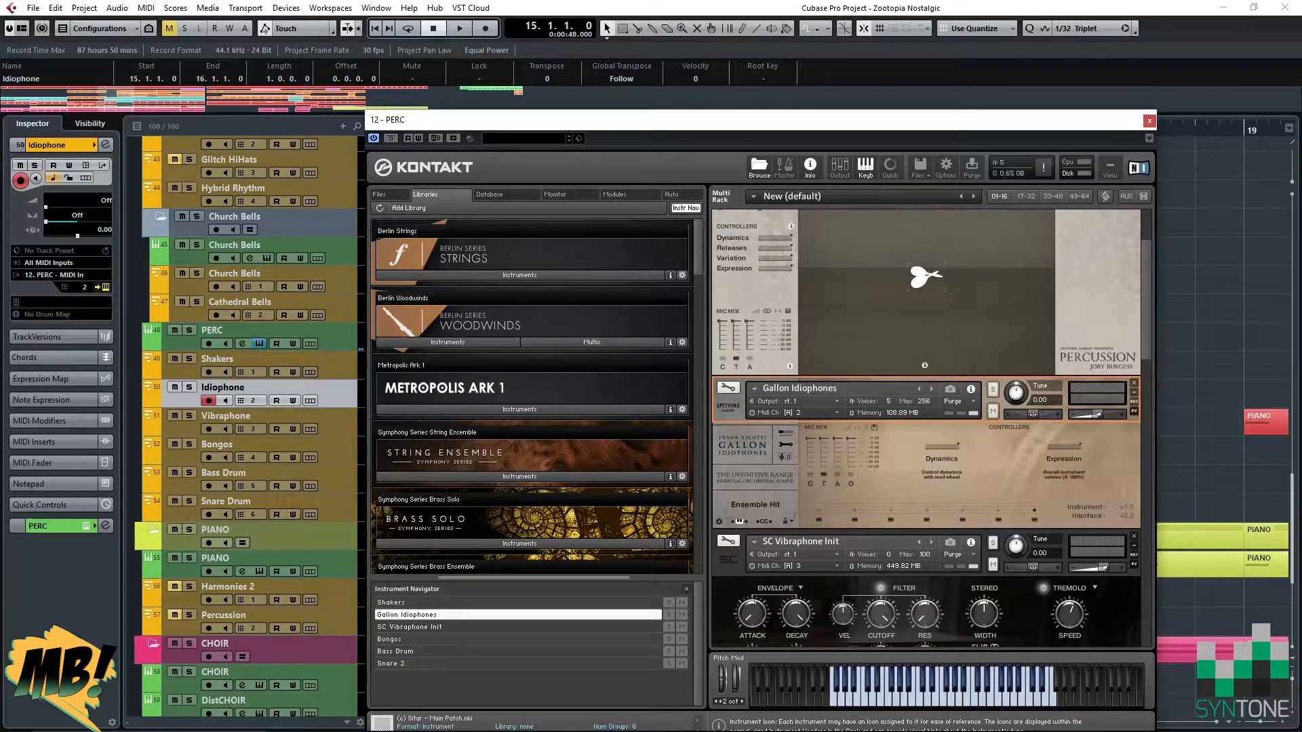
{"action": "left_click", "coordinate": [1149, 120]}
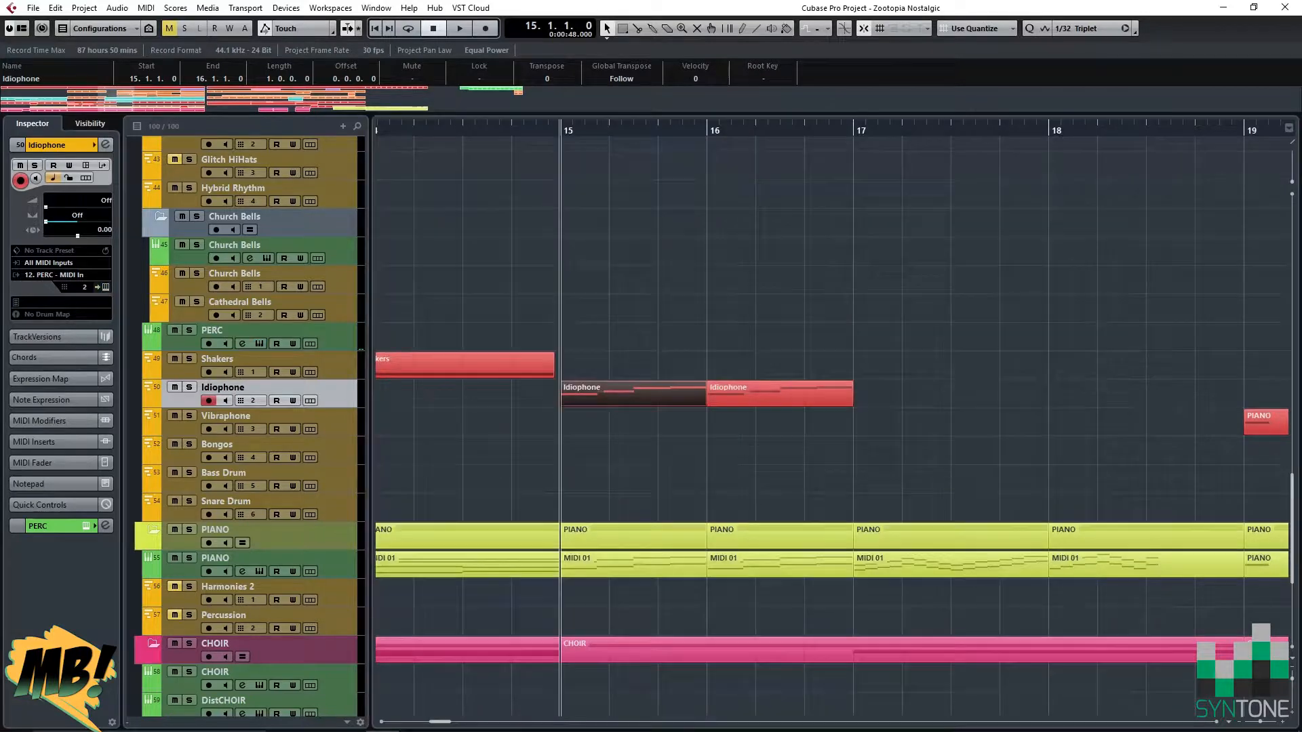
Audition the Idiophone part together with the PIANO track from bar 15 in solo, stop playback, and clear both solos.
{"action": "scroll", "coordinate": [831, 420], "scroll_direction": "down", "scroll_amount": 4}
{"action": "key", "text": "s"}
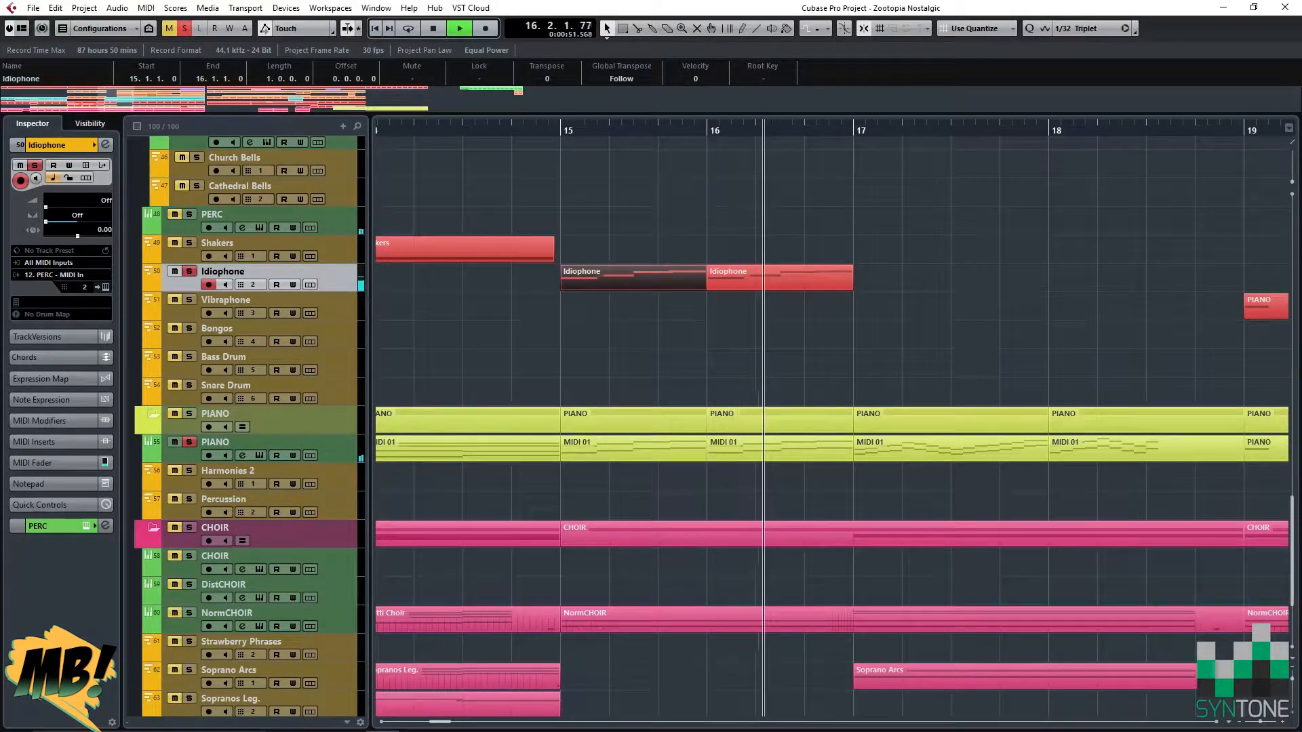
{"action": "key", "text": "space"}
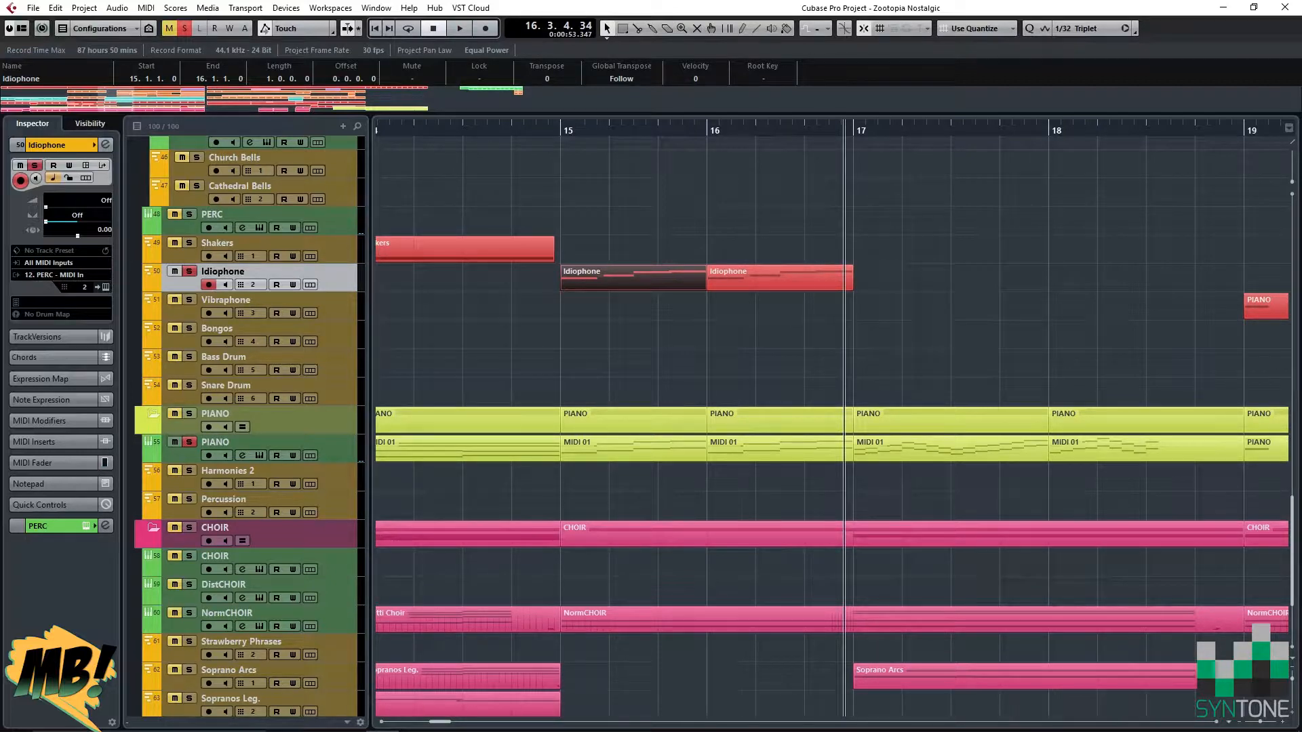
{"action": "key", "text": "s"}
{"action": "left_click", "coordinate": [189, 443]}
Solo the PIANO track and audition its MIDI 01 parts from the end of bar 16 into bar 18.
{"action": "scroll", "coordinate": [833, 427], "scroll_direction": "right", "scroll_amount": 2}
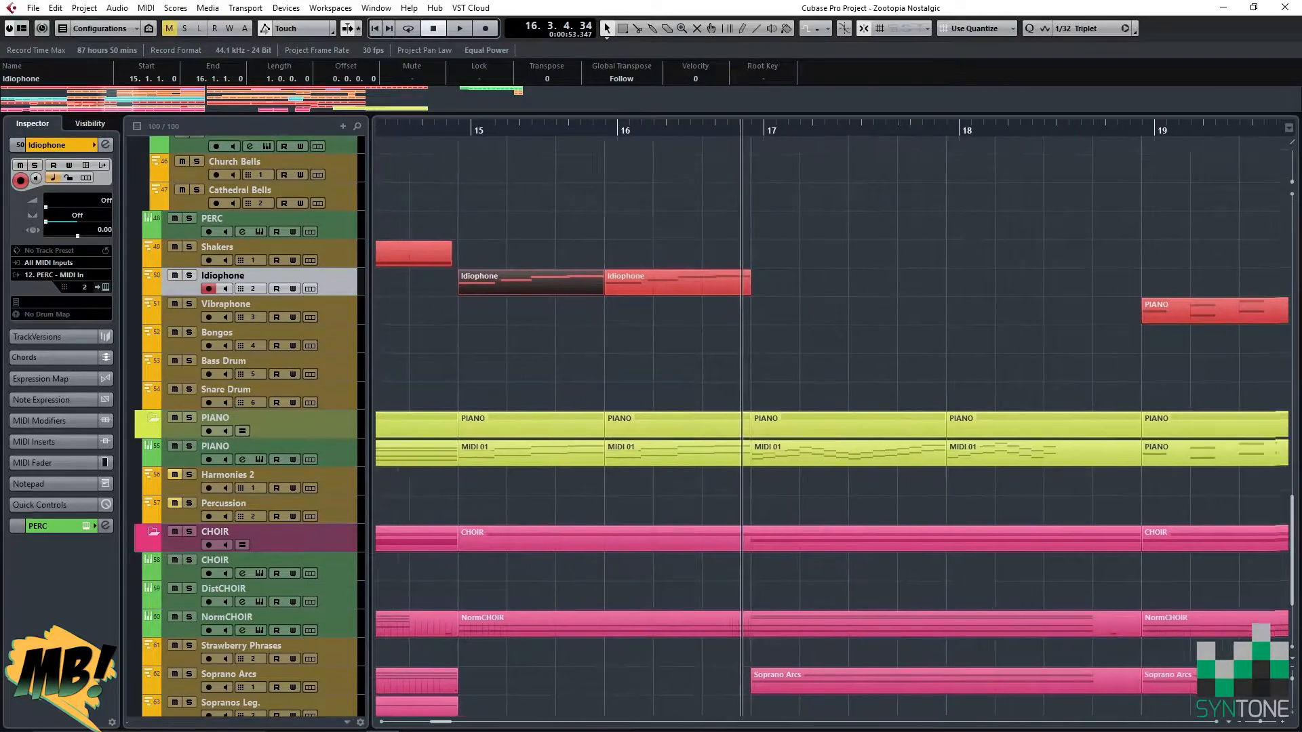
{"action": "key", "text": "space"}
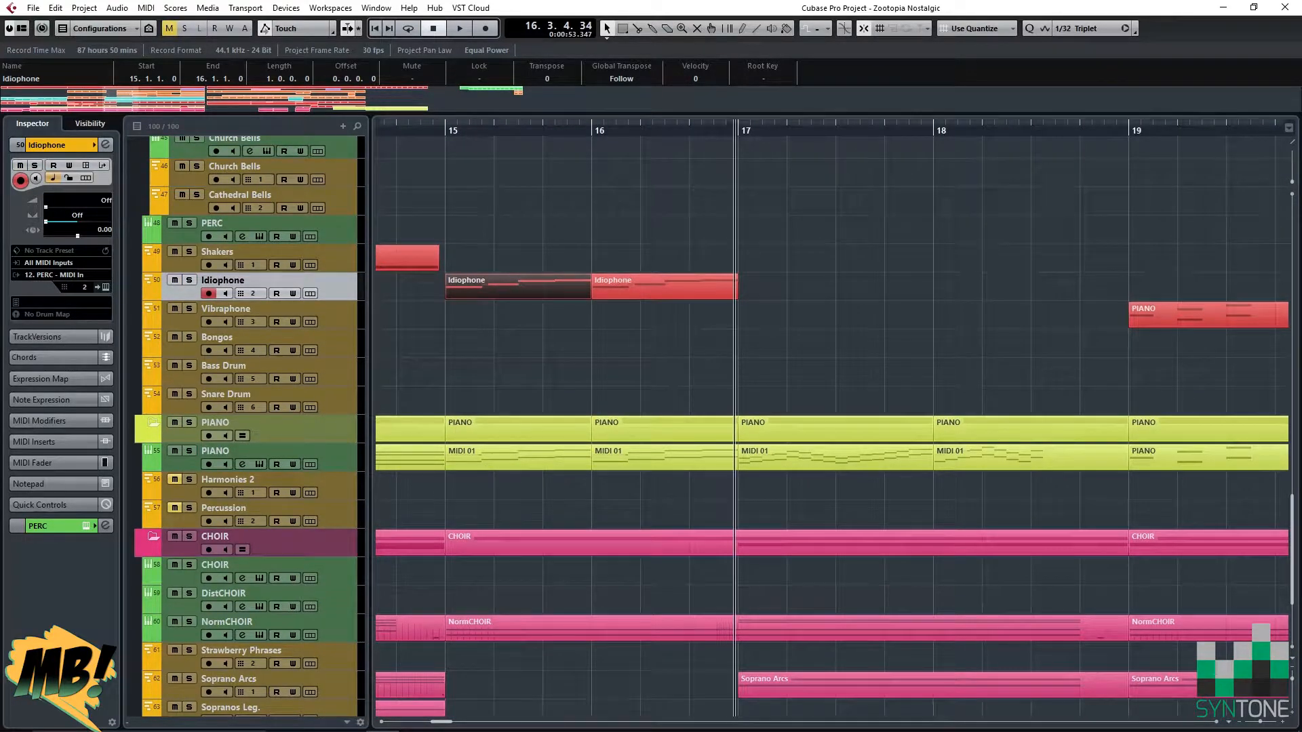
{"action": "left_click", "coordinate": [190, 451]}
{"action": "key", "text": "space"}
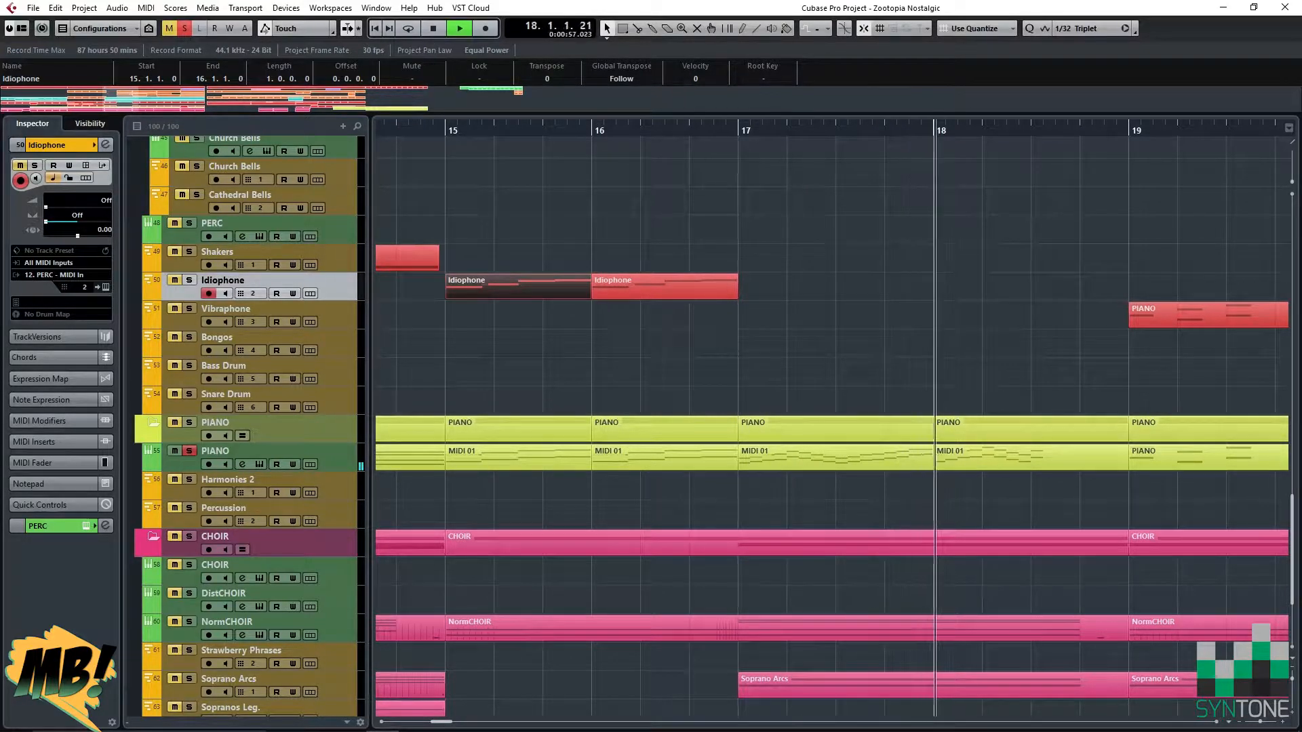
{"action": "key", "text": "space"}
Move the playback position to just before bar 17, audition the Harp track in solo, and clear its solo.
{"action": "scroll", "coordinate": [250, 427], "scroll_direction": "up", "scroll_amount": 15}
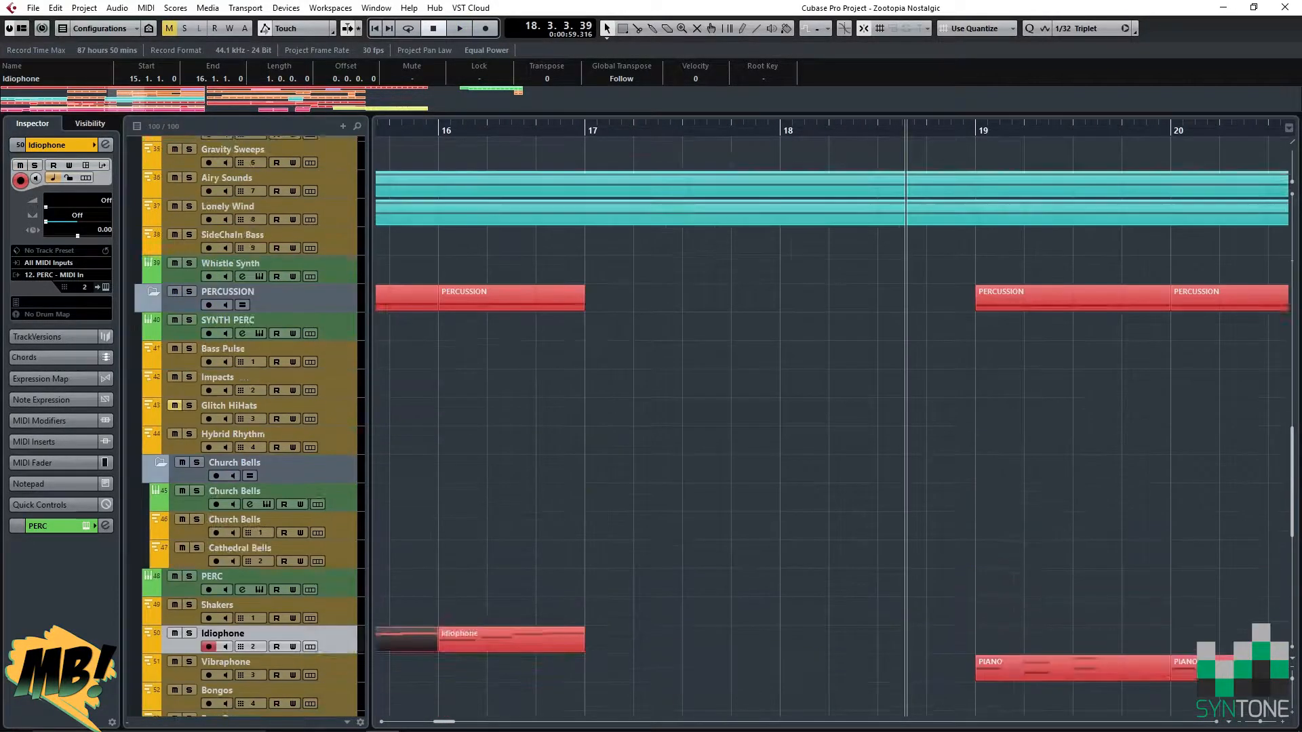
{"action": "left_click", "coordinate": [582, 130]}
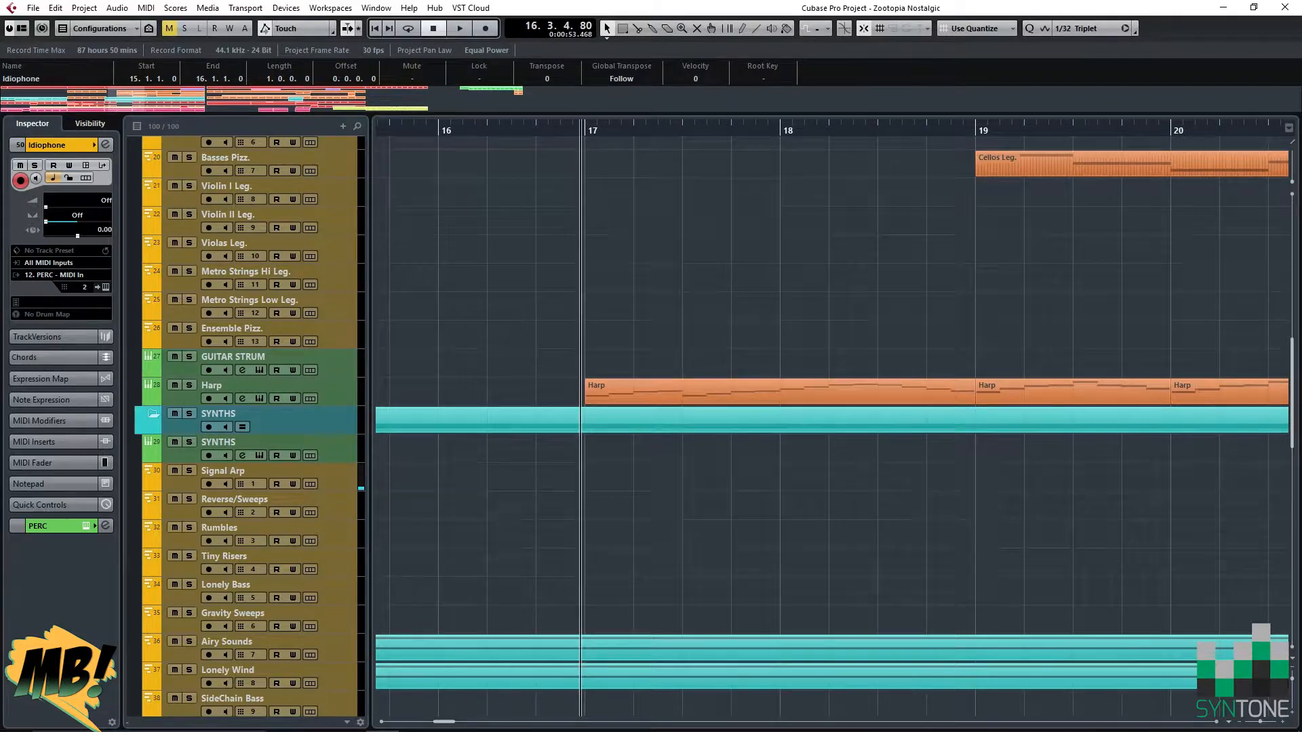
{"action": "left_click", "coordinate": [189, 385]}
{"action": "key", "text": "space"}
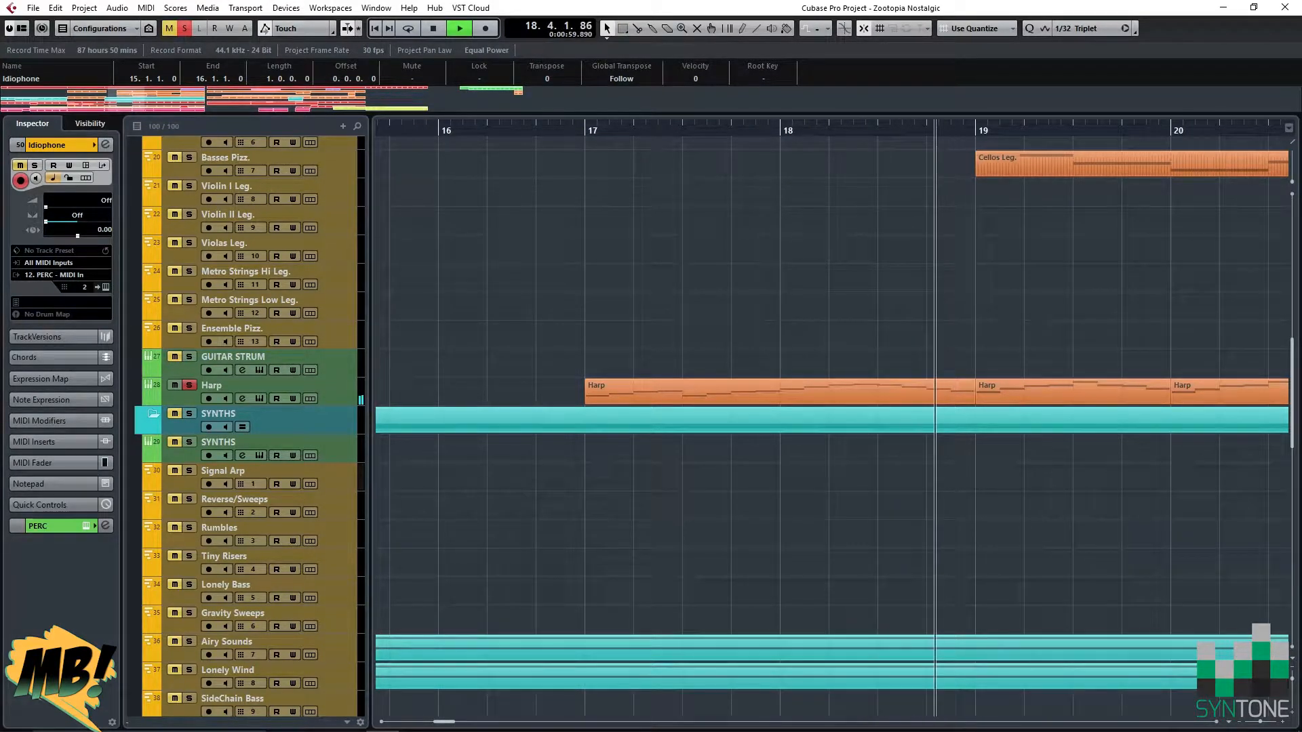
{"action": "key", "text": "space"}
{"action": "left_click", "coordinate": [189, 385]}
Look over the string parts around bars 17 to 23, and start playing the full arrangement from bar 19.
{"action": "scroll", "coordinate": [189, 385], "scroll_direction": "up", "scroll_amount": 4}
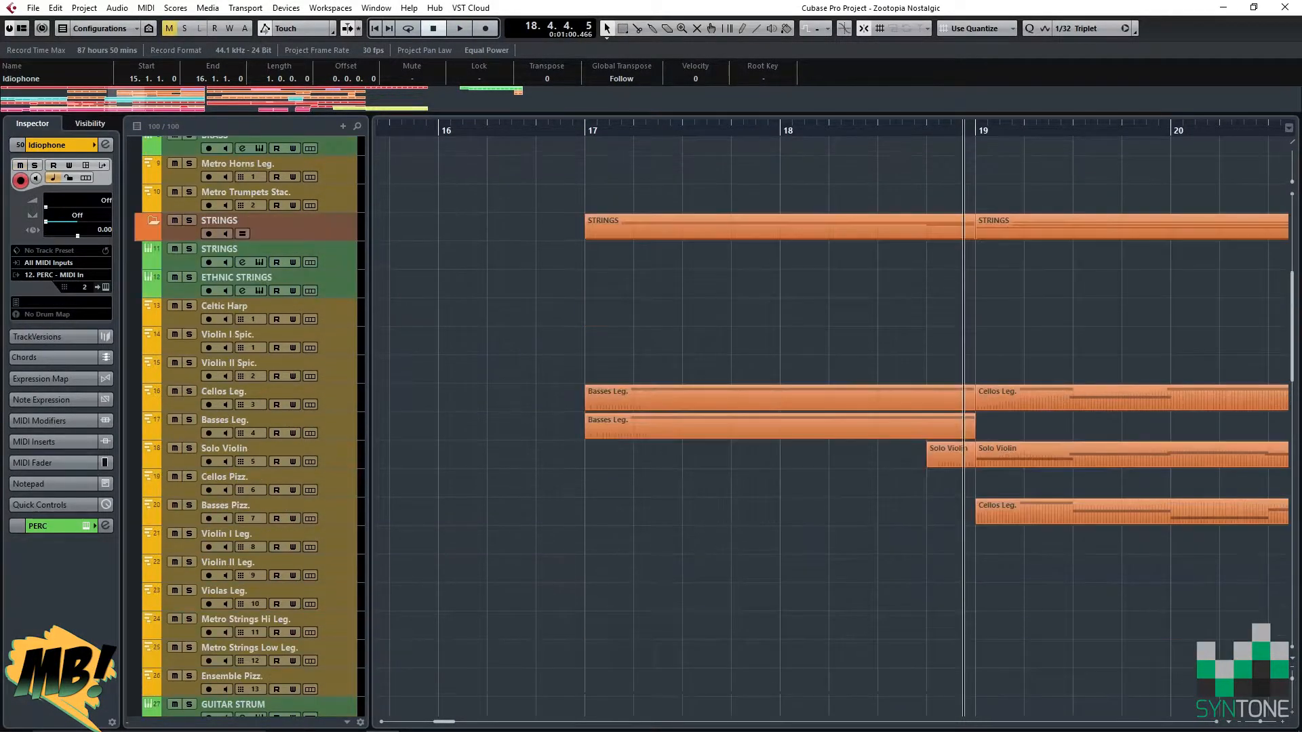
{"action": "scroll", "coordinate": [834, 421], "scroll_direction": "right", "scroll_amount": 5}
{"action": "scroll", "coordinate": [834, 420], "scroll_direction": "down", "scroll_amount": 2}
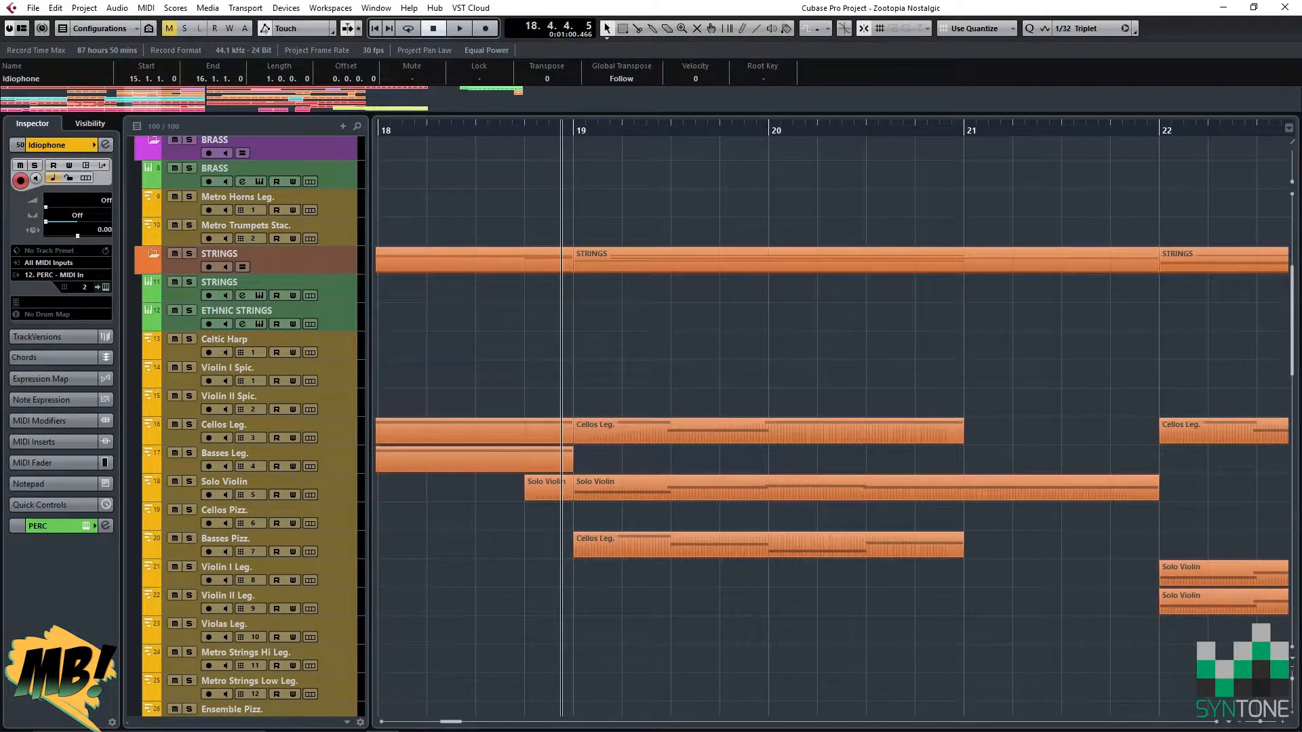
{"action": "scroll", "coordinate": [834, 420], "scroll_direction": "right", "scroll_amount": 2}
{"action": "scroll", "coordinate": [834, 420], "scroll_direction": "down", "scroll_amount": 1}
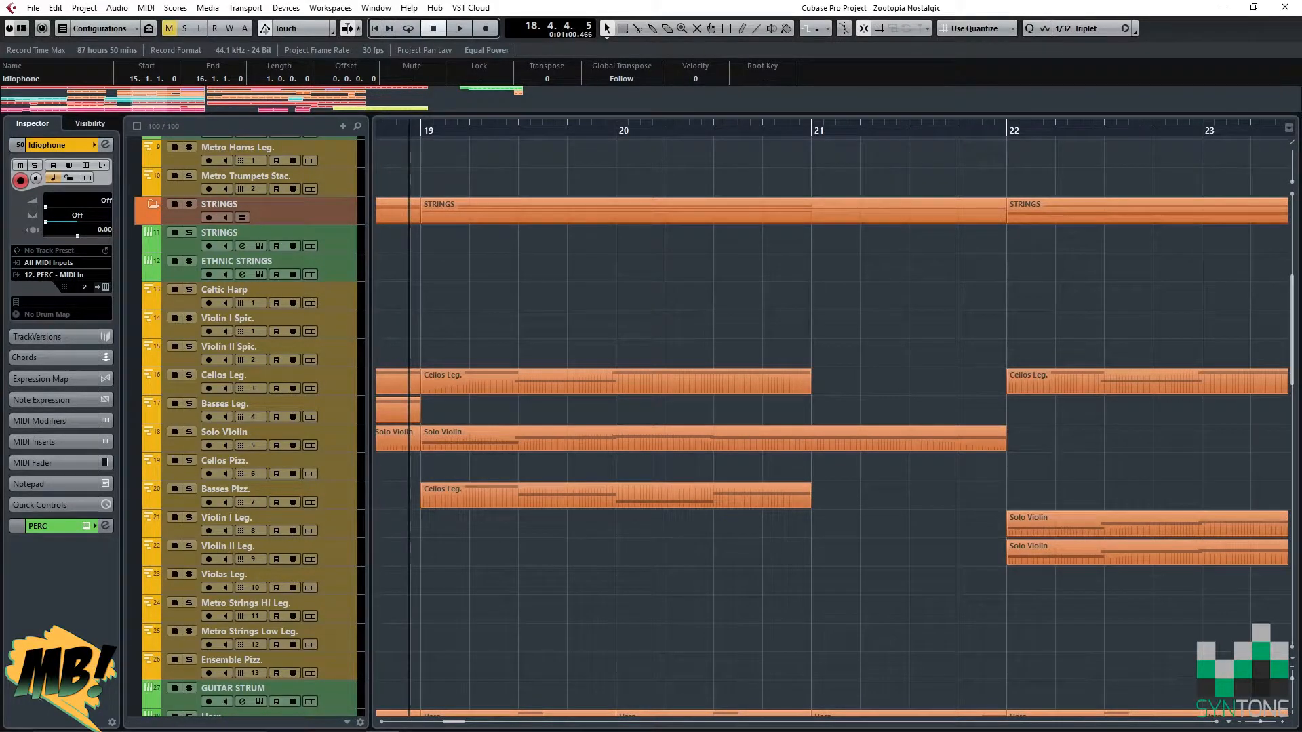
{"action": "left_click", "coordinate": [421, 124]}
{"action": "scroll", "coordinate": [834, 420], "scroll_direction": "down", "scroll_amount": 10}
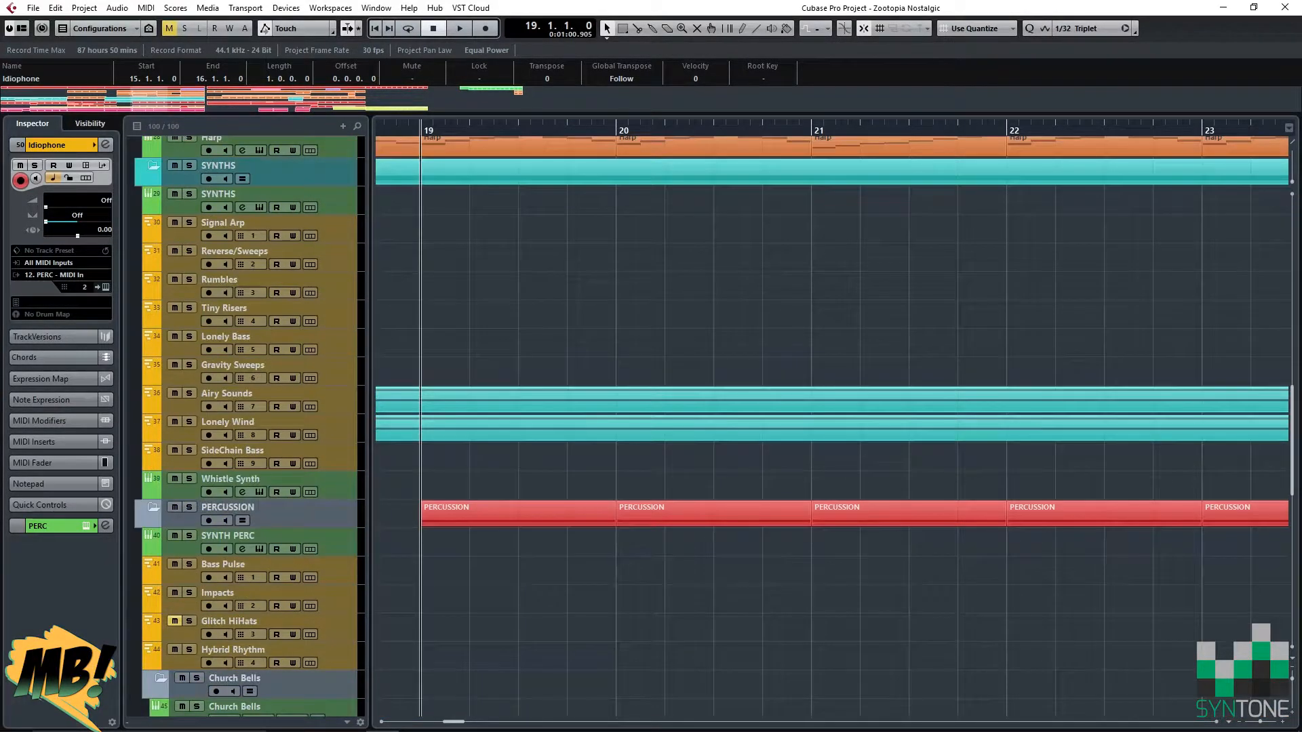
{"action": "scroll", "coordinate": [834, 421], "scroll_direction": "up", "scroll_amount": 4}
{"action": "key", "text": "space"}
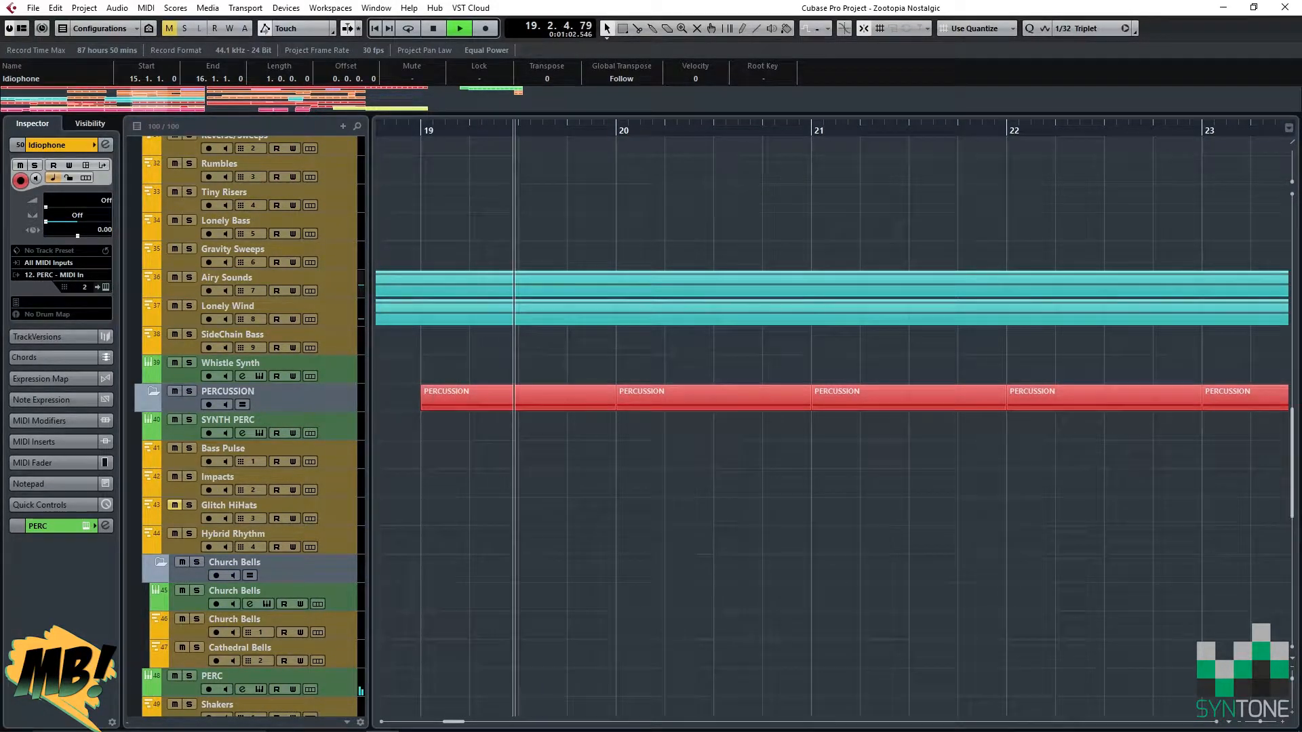
Follow the Cellos, Solo Violin and Basses Pizz. parts during playback and stop just before bar 22.
{"action": "scroll", "coordinate": [834, 421], "scroll_direction": "up", "scroll_amount": 6}
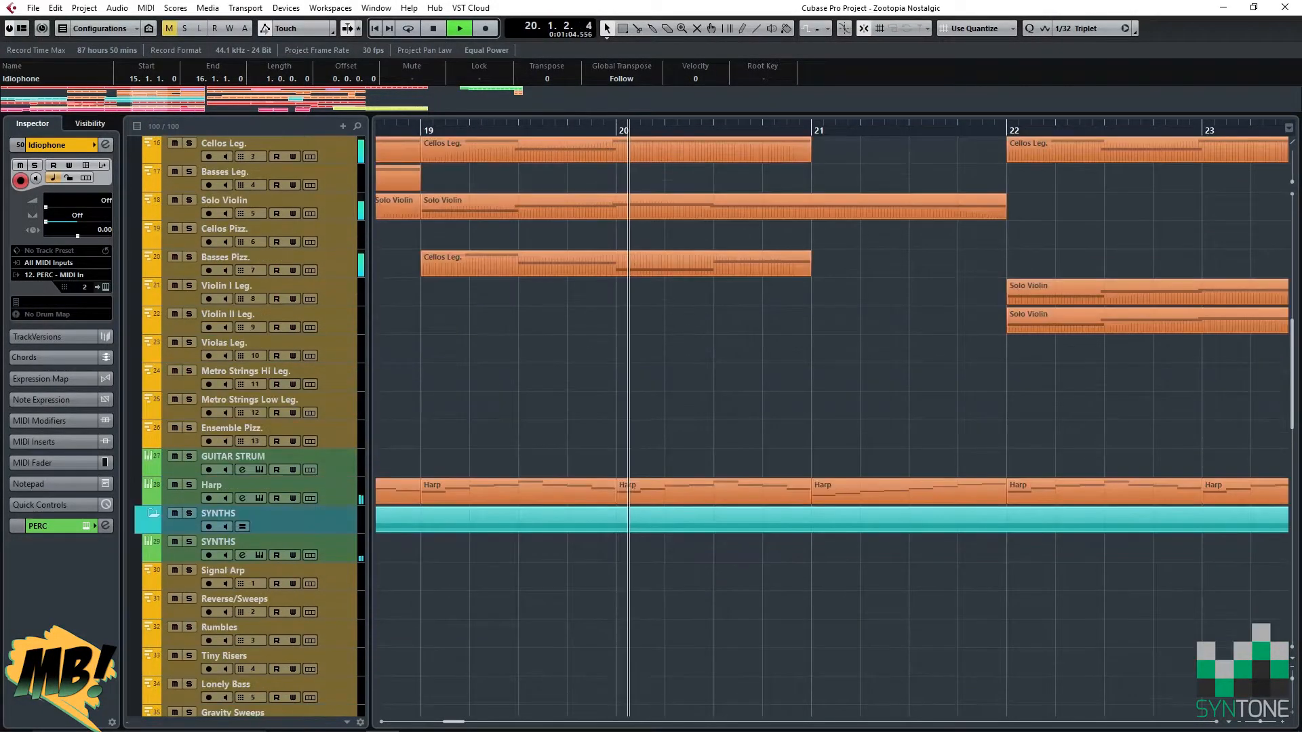
{"action": "scroll", "coordinate": [834, 420], "scroll_direction": "right", "scroll_amount": 2}
{"action": "scroll", "coordinate": [834, 421], "scroll_direction": "up", "scroll_amount": 1}
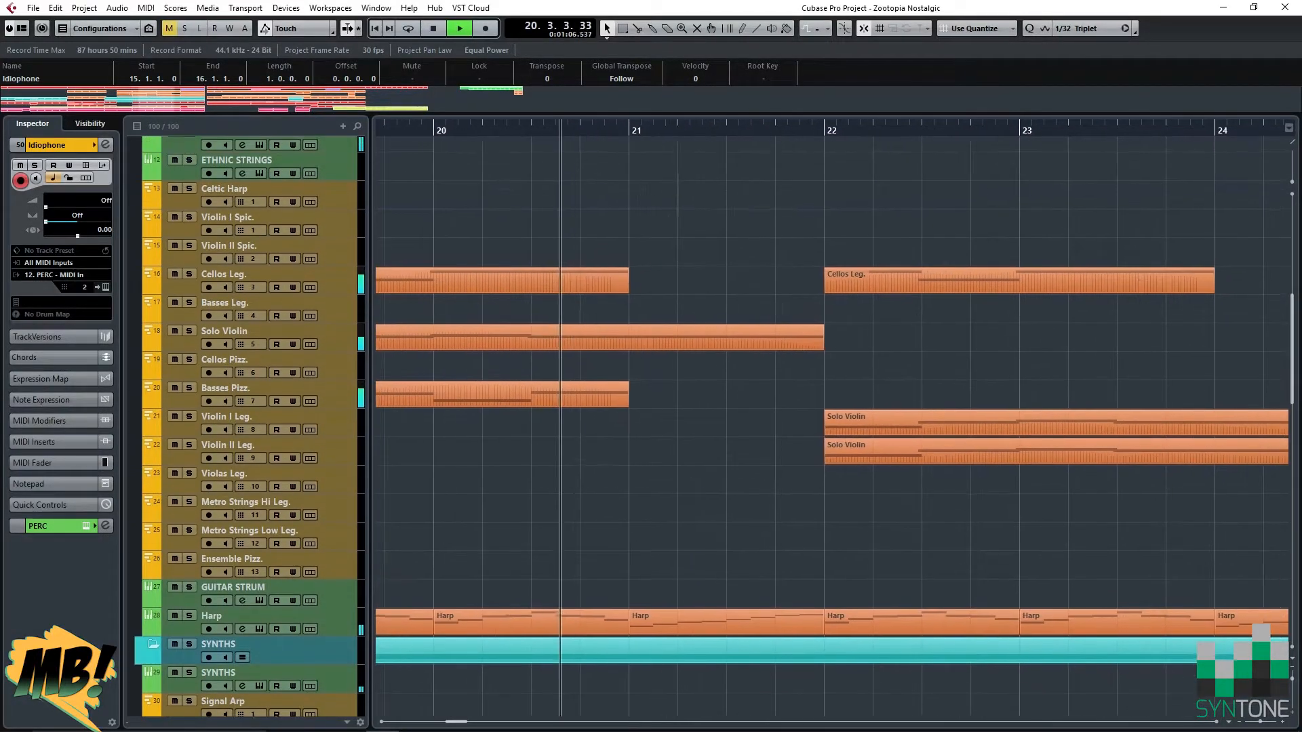
{"action": "scroll", "coordinate": [834, 420], "scroll_direction": "up", "scroll_amount": 4}
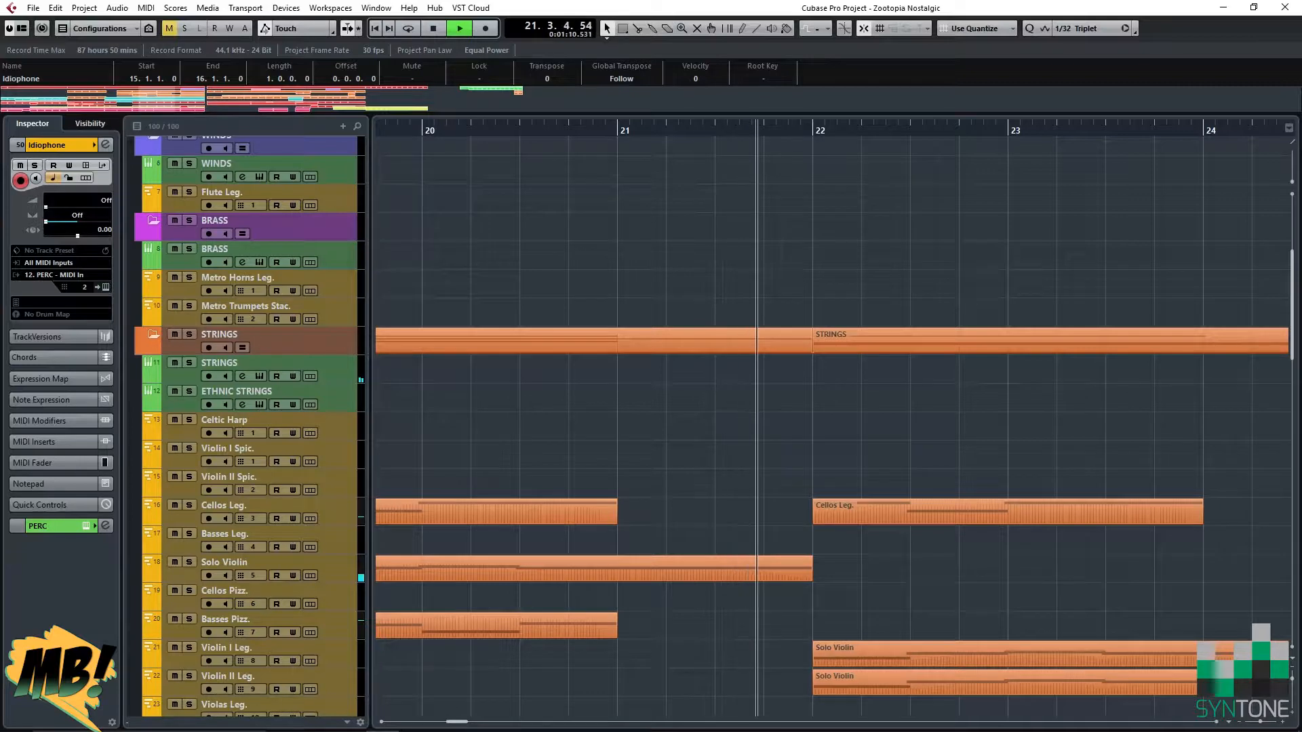
{"action": "scroll", "coordinate": [834, 420], "scroll_direction": "up", "scroll_amount": 5}
{"action": "key", "text": "space"}
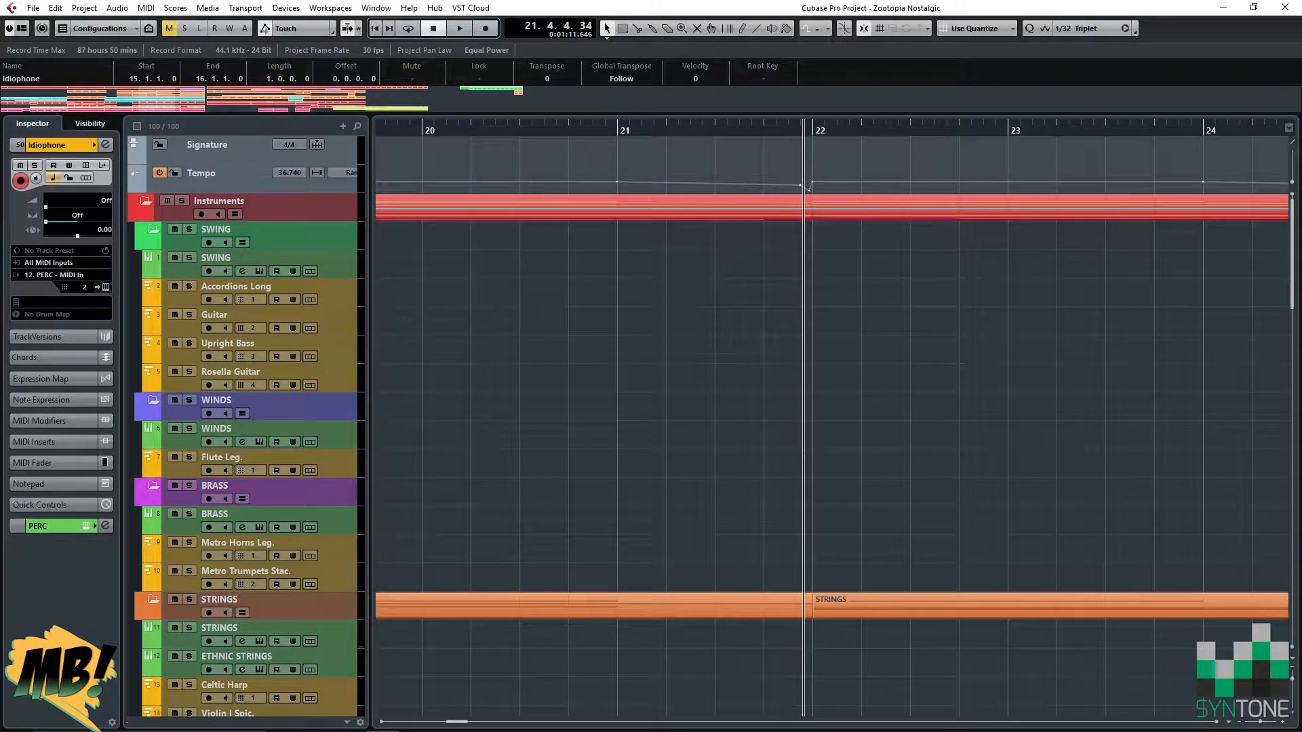
Resume playback into bar 22 and follow the Harp, Vibraphone, PIANO and choir parts through bar 23.
{"action": "scroll", "coordinate": [834, 420], "scroll_direction": "down", "scroll_amount": 5}
{"action": "key", "text": "space"}
{"action": "scroll", "coordinate": [834, 420], "scroll_direction": "down", "scroll_amount": 8}
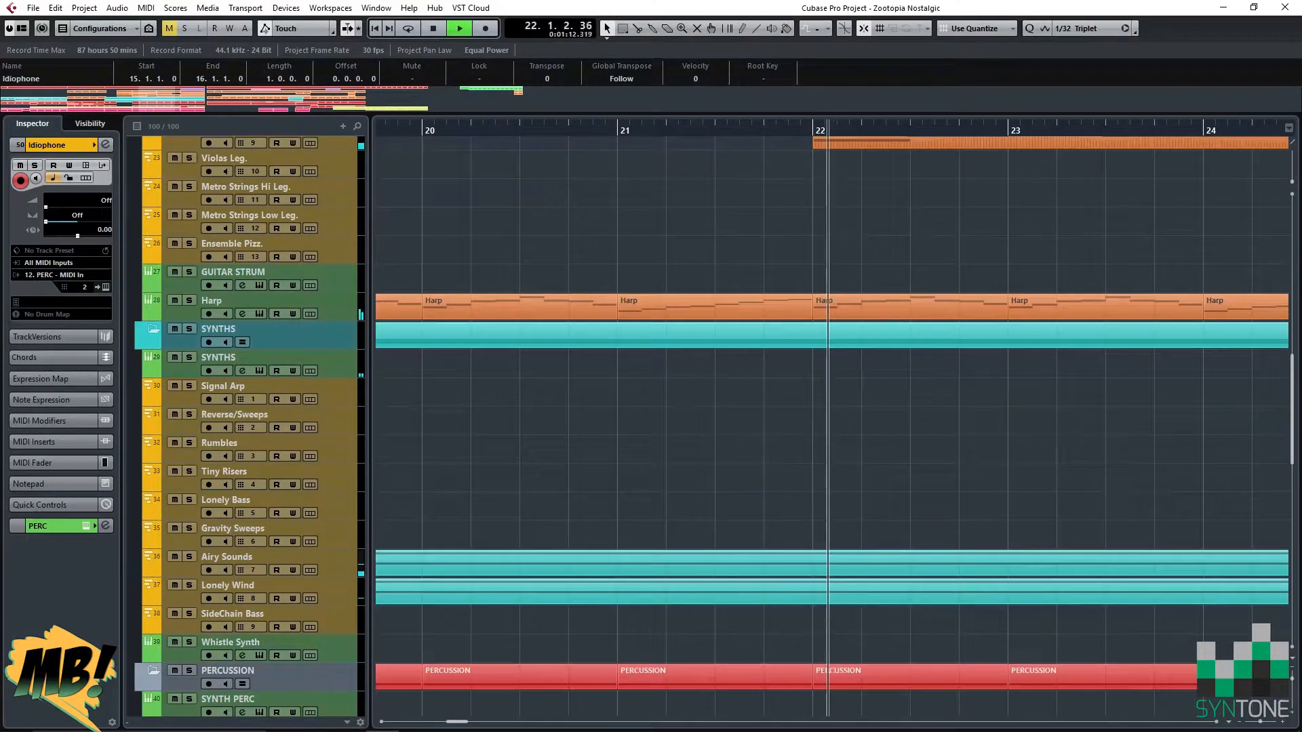
{"action": "scroll", "coordinate": [835, 421], "scroll_direction": "down", "scroll_amount": 10}
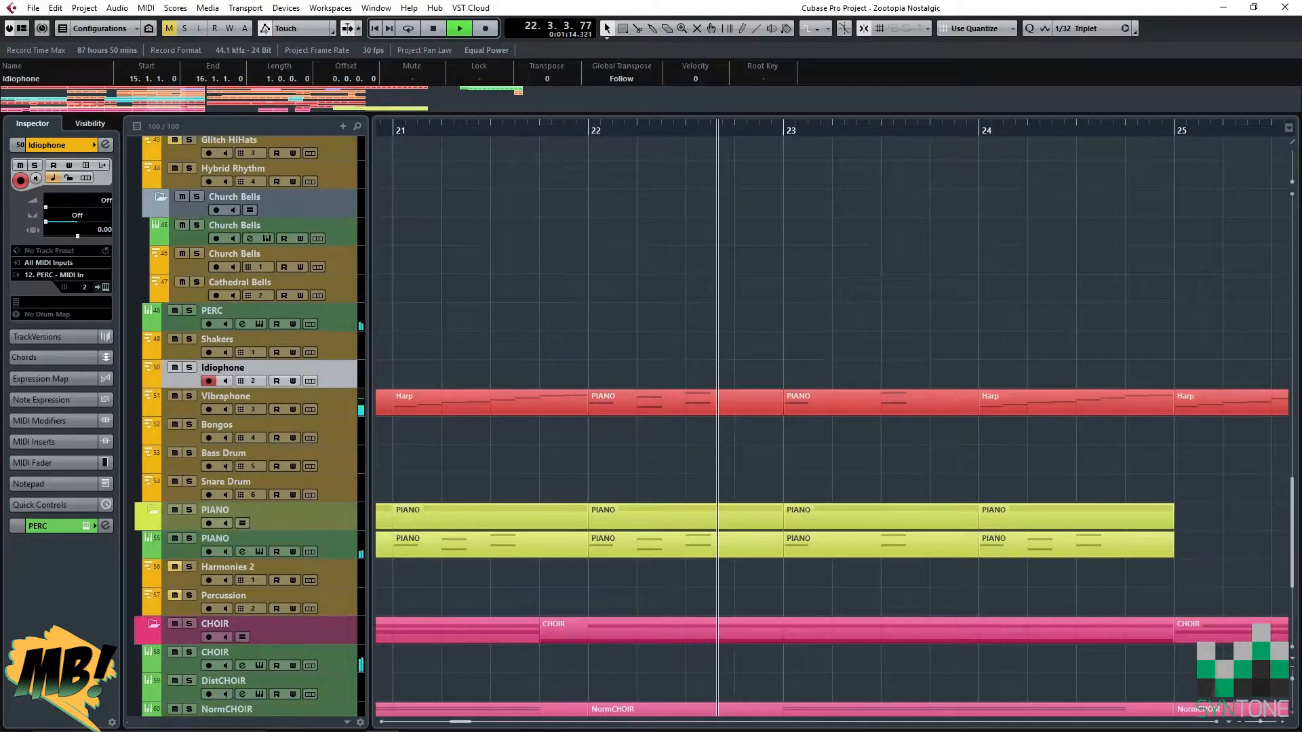
{"action": "scroll", "coordinate": [834, 420], "scroll_direction": "left", "scroll_amount": 2}
{"action": "scroll", "coordinate": [834, 420], "scroll_direction": "down", "scroll_amount": 4}
{"action": "scroll", "coordinate": [834, 421], "scroll_direction": "left", "scroll_amount": 3}
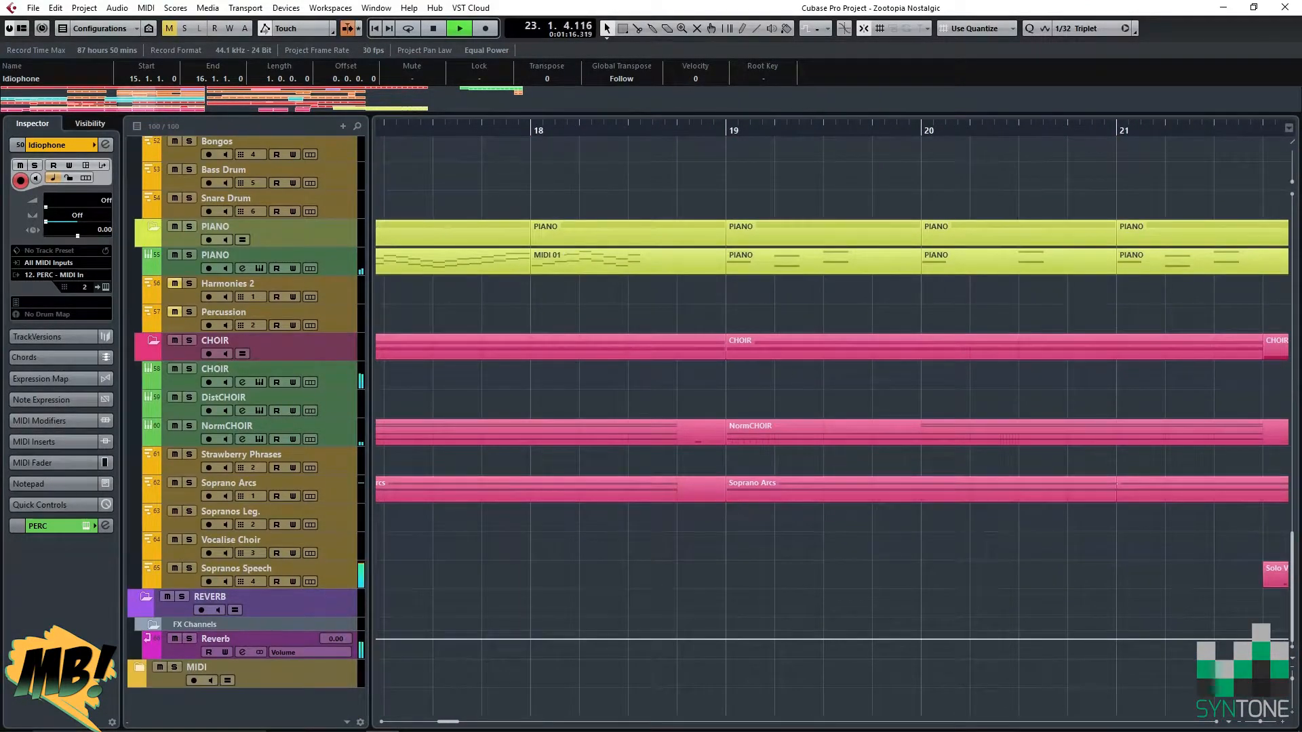
{"action": "scroll", "coordinate": [834, 421], "scroll_direction": "right", "scroll_amount": 1}
{"action": "scroll", "coordinate": [834, 420], "scroll_direction": "right", "scroll_amount": 4}
{"action": "scroll", "coordinate": [834, 420], "scroll_direction": "up", "scroll_amount": 2}
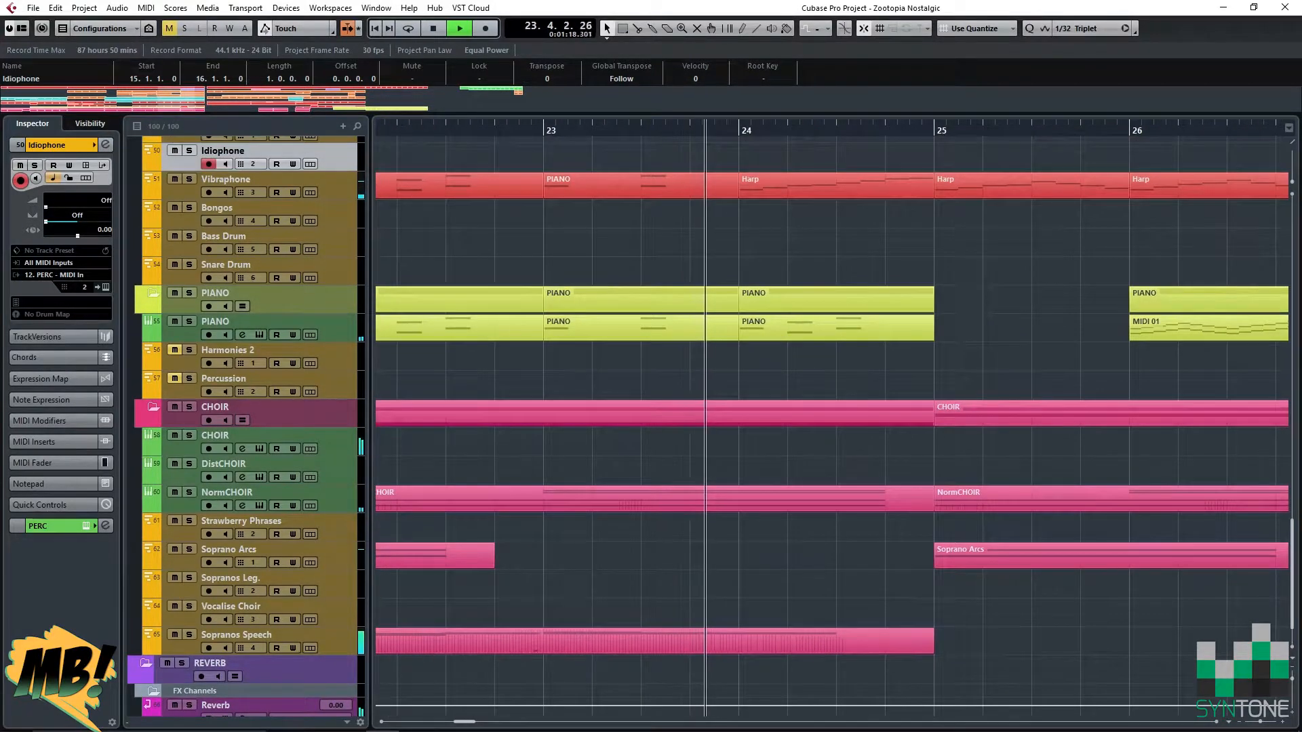
Follow the Vibraphone, PIANO and choir parts from bar 24 as they play, and stop at the end of bar 27.
{"action": "scroll", "coordinate": [834, 420], "scroll_direction": "up", "scroll_amount": 2}
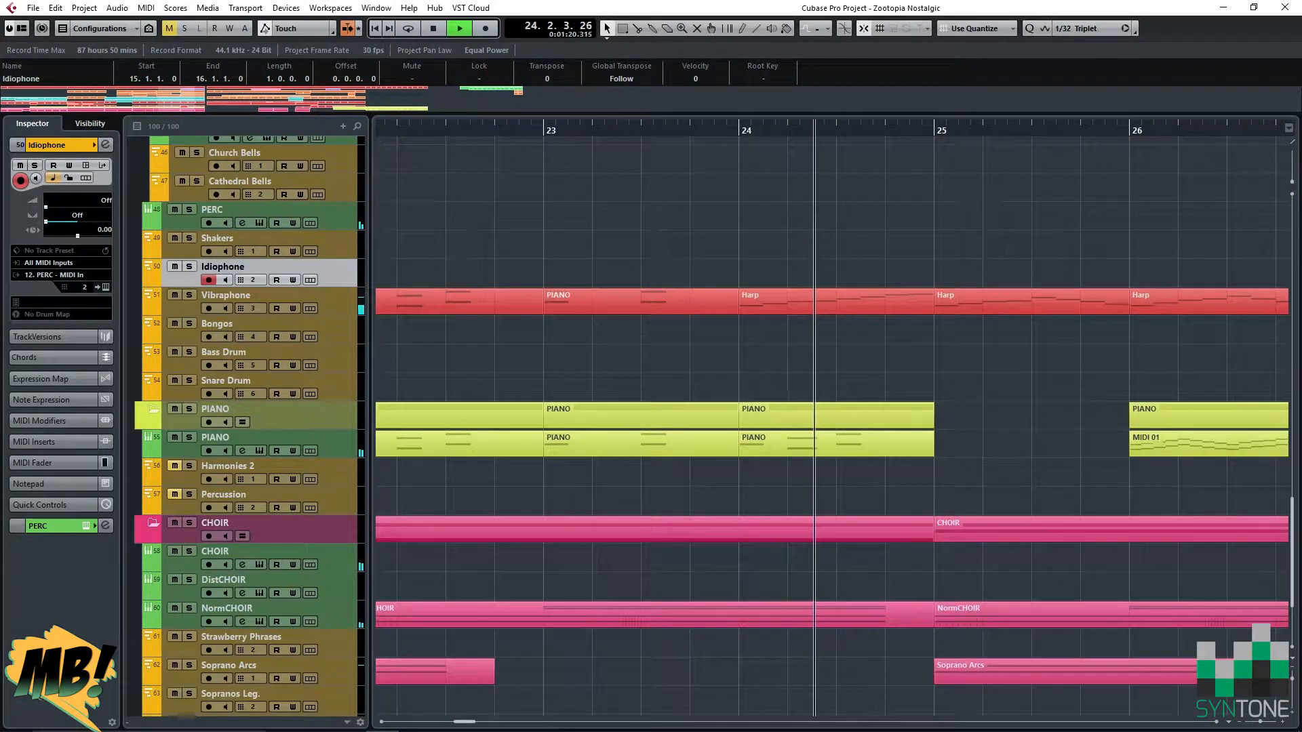
{"action": "scroll", "coordinate": [834, 421], "scroll_direction": "right", "scroll_amount": 2}
{"action": "scroll", "coordinate": [834, 421], "scroll_direction": "up", "scroll_amount": 2}
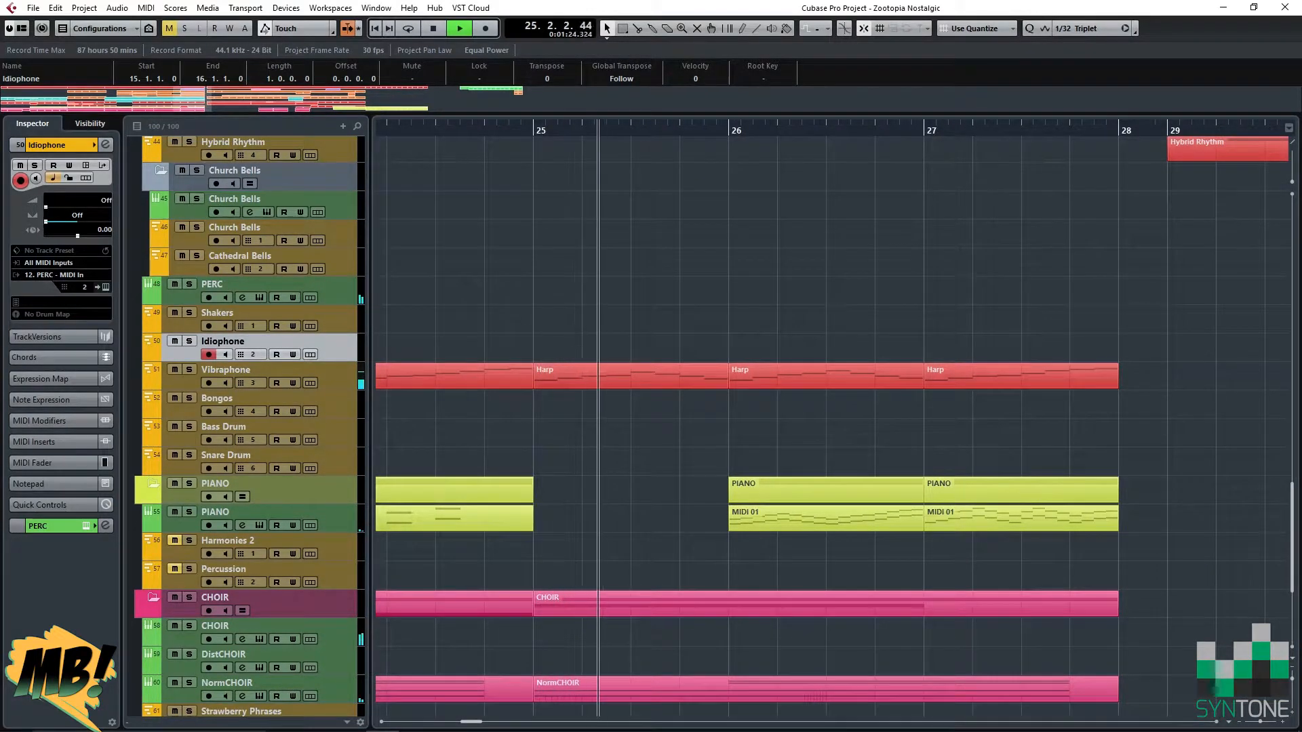
{"action": "scroll", "coordinate": [834, 420], "scroll_direction": "down", "scroll_amount": 2}
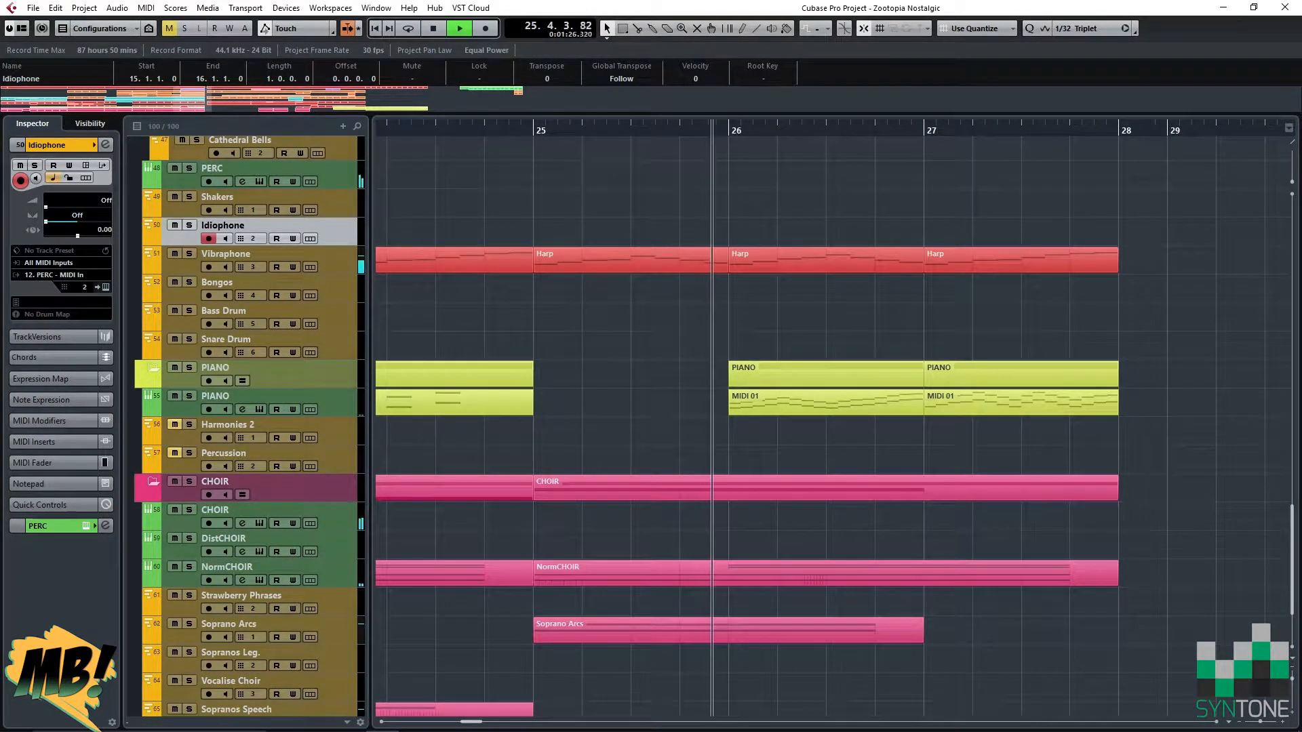
{"action": "scroll", "coordinate": [834, 420], "scroll_direction": "down", "scroll_amount": 2}
{"action": "scroll", "coordinate": [834, 420], "scroll_direction": "right", "scroll_amount": 1}
{"action": "scroll", "coordinate": [834, 420], "scroll_direction": "up", "scroll_amount": 1}
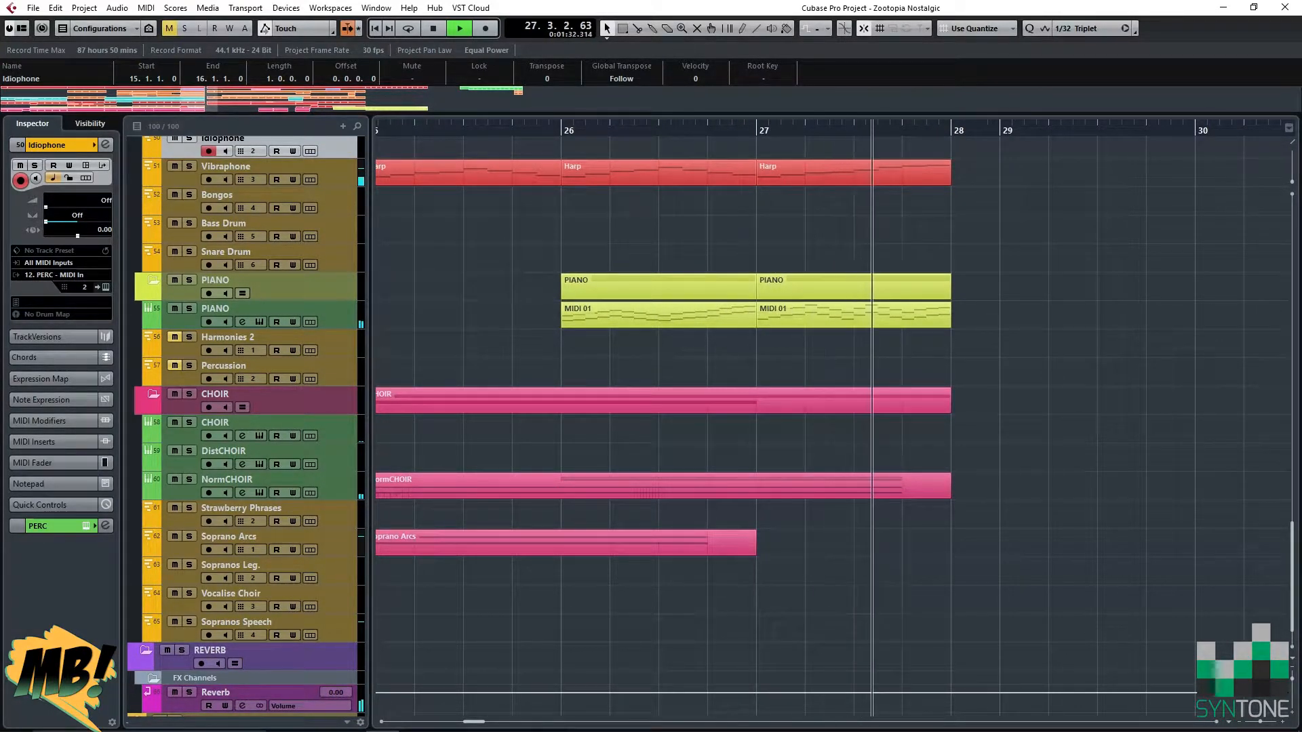
{"action": "scroll", "coordinate": [834, 421], "scroll_direction": "up", "scroll_amount": 8}
{"action": "key", "text": "space"}
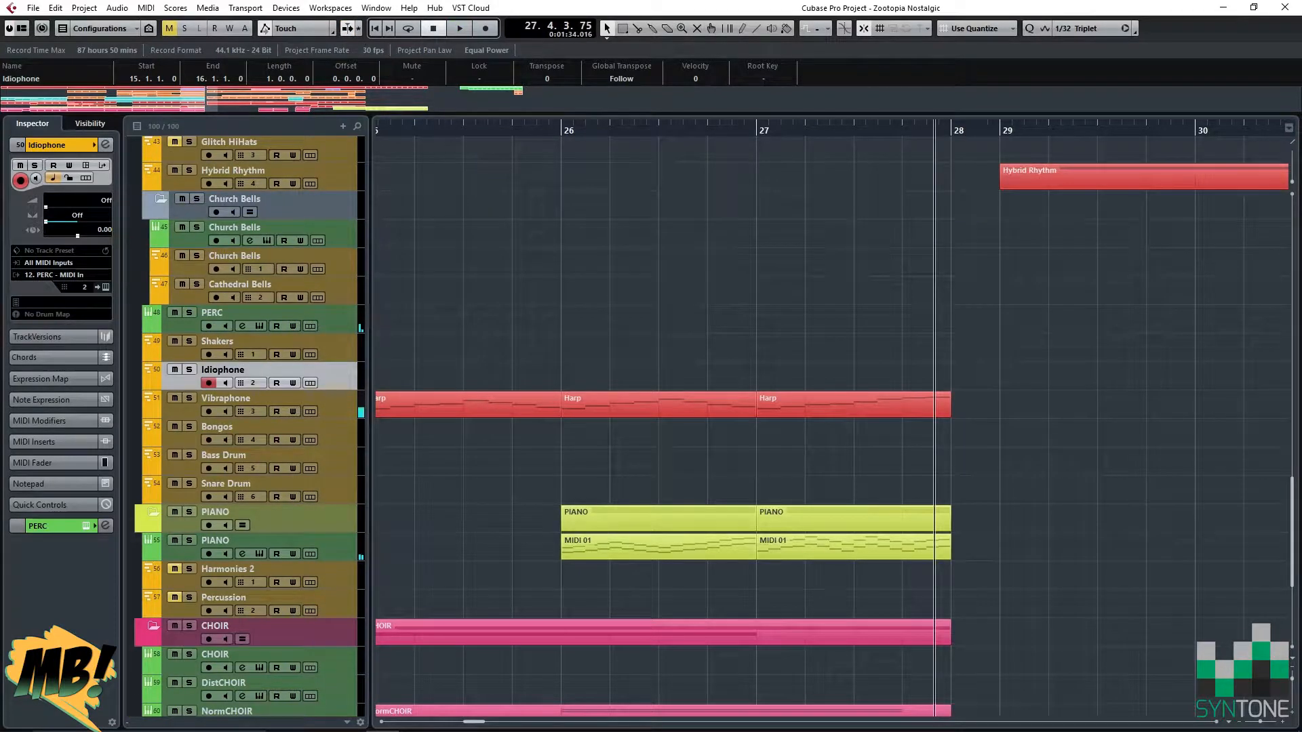
Review the synth and percussion parts around bars 27 to 31 and briefly play the transition into bar 28.
{"action": "scroll", "coordinate": [834, 420], "scroll_direction": "right", "scroll_amount": 2}
{"action": "scroll", "coordinate": [834, 420], "scroll_direction": "up", "scroll_amount": 1}
{"action": "scroll", "coordinate": [834, 421], "scroll_direction": "right", "scroll_amount": 2}
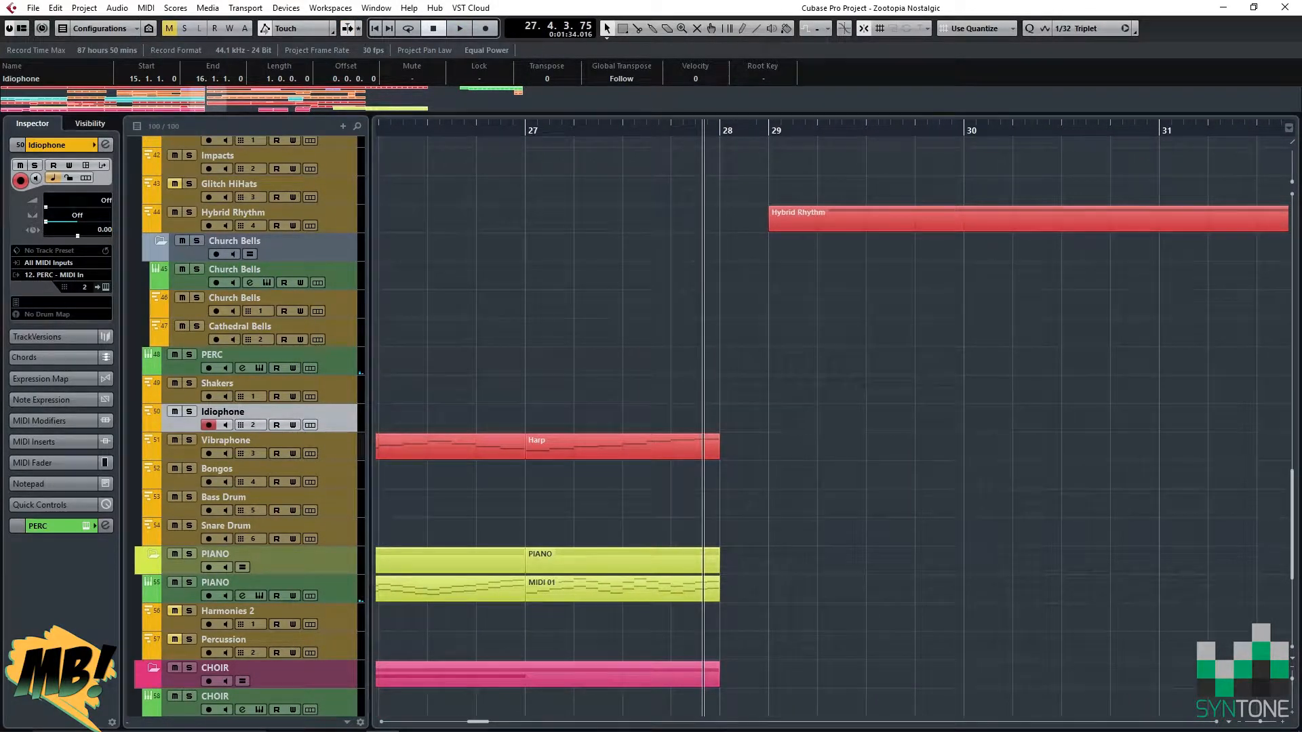
{"action": "scroll", "coordinate": [834, 420], "scroll_direction": "up", "scroll_amount": 14}
{"action": "scroll", "coordinate": [834, 420], "scroll_direction": "right", "scroll_amount": 1}
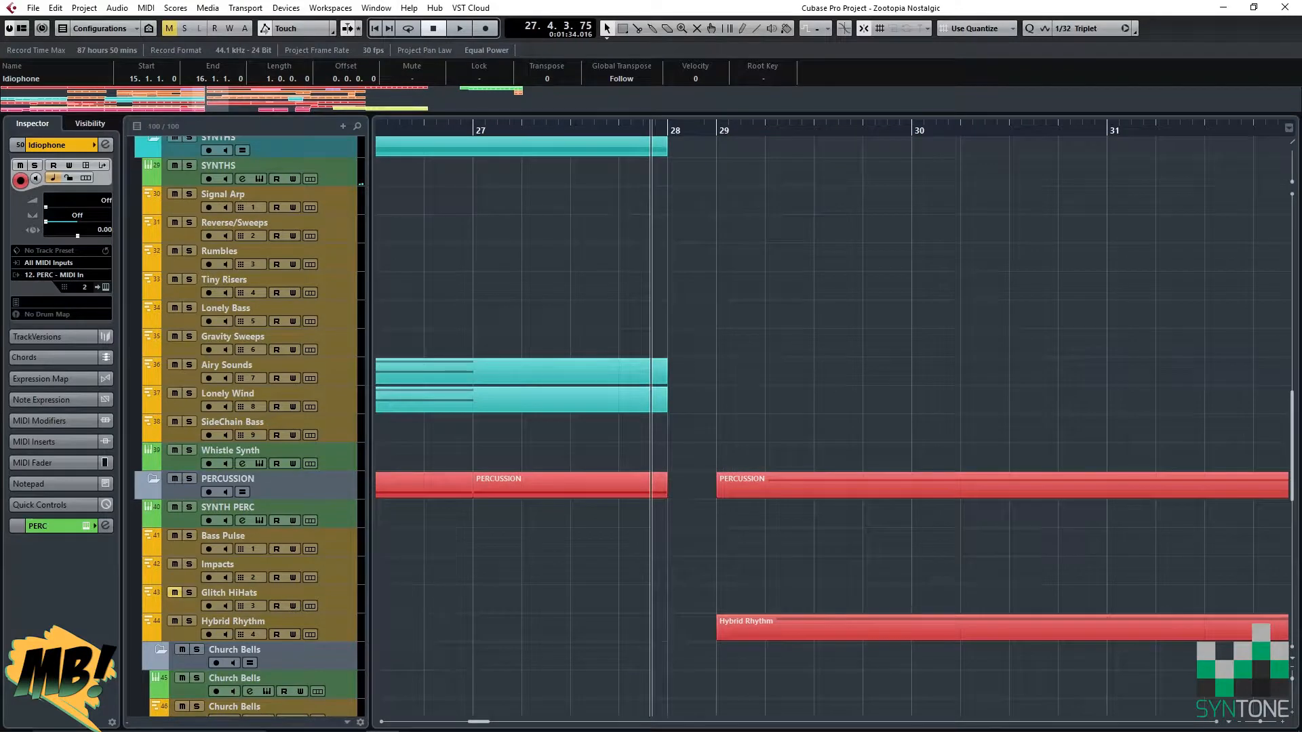
{"action": "key", "text": "space"}
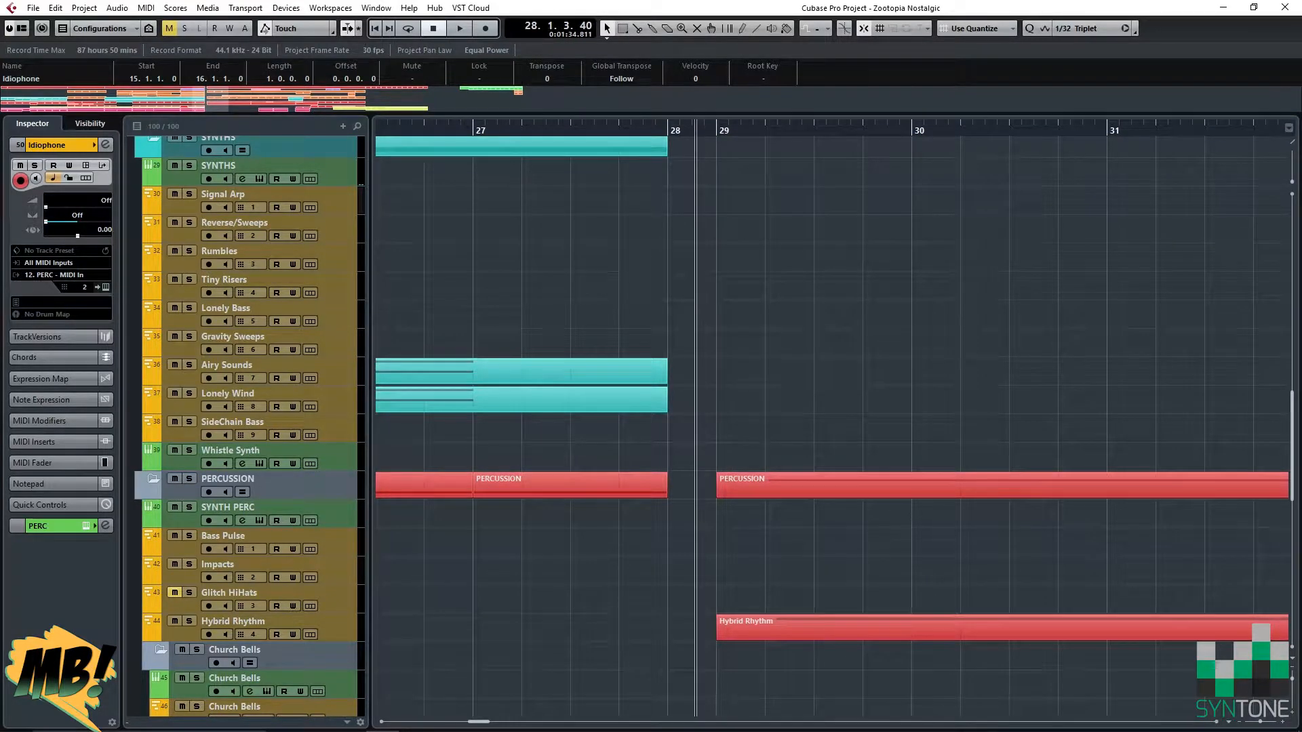
Review the string parts from bar 29 to 34 and open the STRINGS instrument for the Metro Strings Hi Leg. track.
{"action": "scroll", "coordinate": [834, 420], "scroll_direction": "right", "scroll_amount": 5}
{"action": "scroll", "coordinate": [834, 420], "scroll_direction": "down", "scroll_amount": 12}
{"action": "scroll", "coordinate": [834, 421], "scroll_direction": "up", "scroll_amount": 20}
{"action": "scroll", "coordinate": [875, 434], "scroll_direction": "right", "scroll_amount": 2}
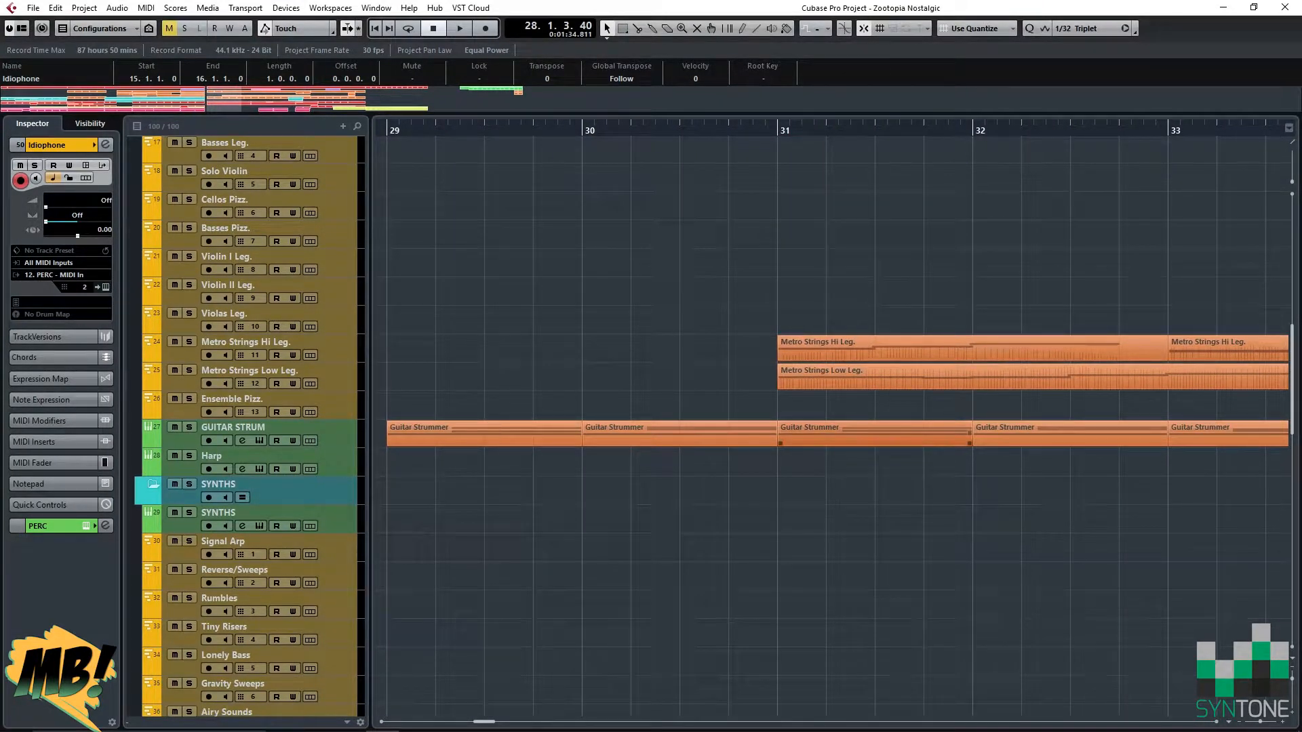
{"action": "scroll", "coordinate": [780, 384], "scroll_direction": "right", "scroll_amount": 7}
{"action": "left_click", "coordinate": [298, 351]}
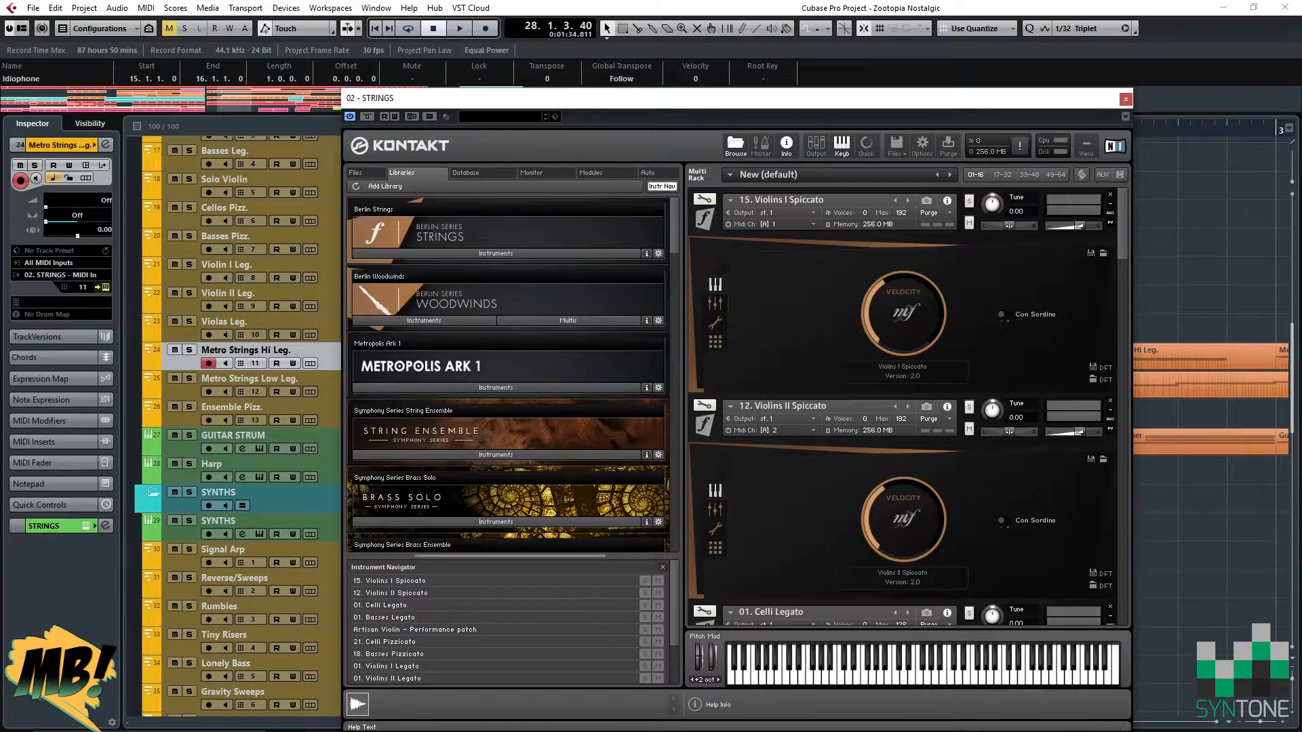
Find the Metropolis Ark patch 01. Strings High Legato 8va in the STRINGS rack and audition it.
{"action": "scroll", "coordinate": [902, 407], "scroll_direction": "down", "scroll_amount": 20}
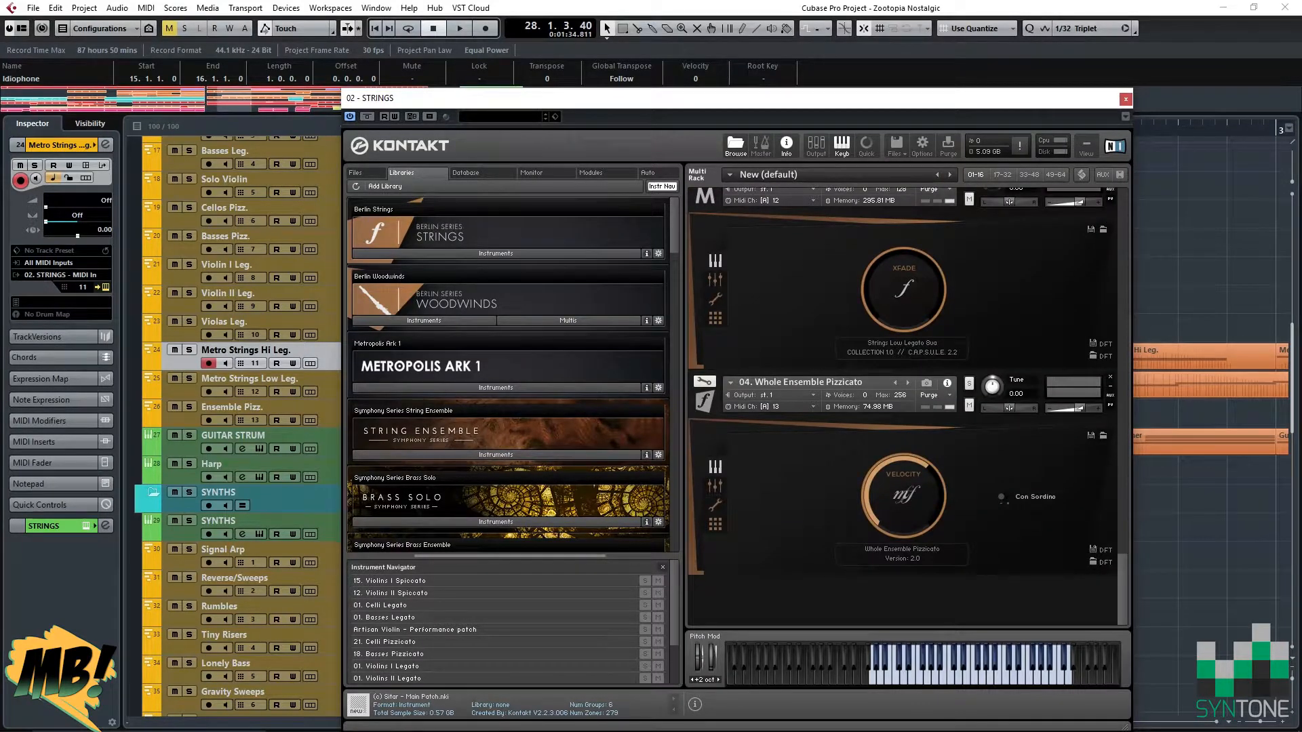
{"action": "scroll", "coordinate": [902, 407], "scroll_direction": "up", "scroll_amount": 3}
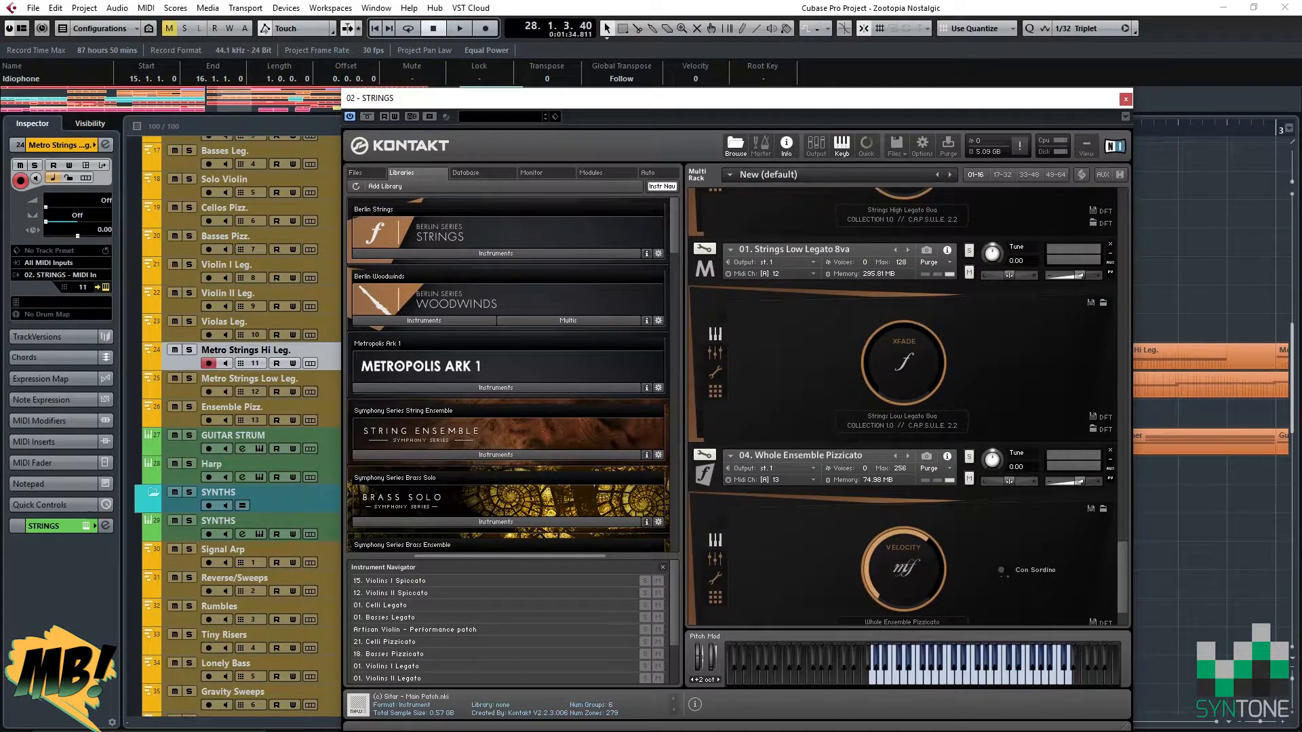
{"action": "scroll", "coordinate": [902, 407], "scroll_direction": "up", "scroll_amount": 3}
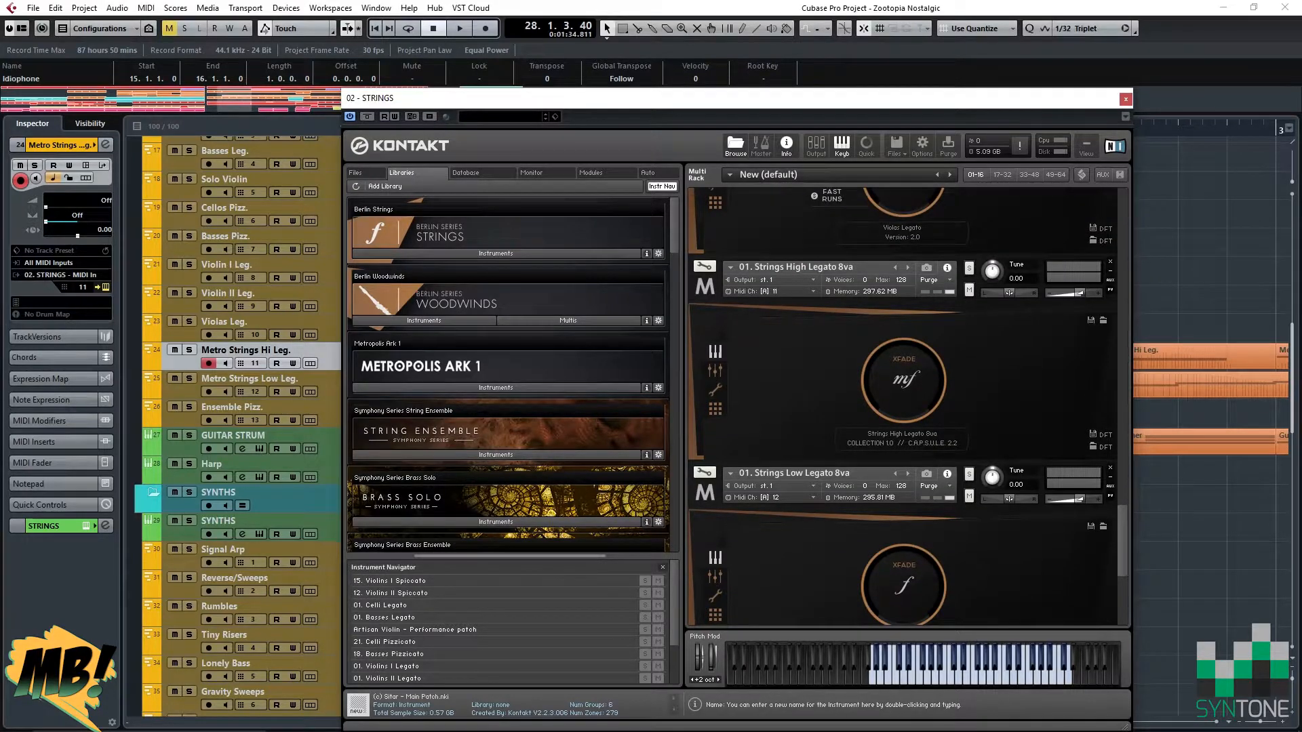
{"action": "left_click", "coordinate": [794, 267]}
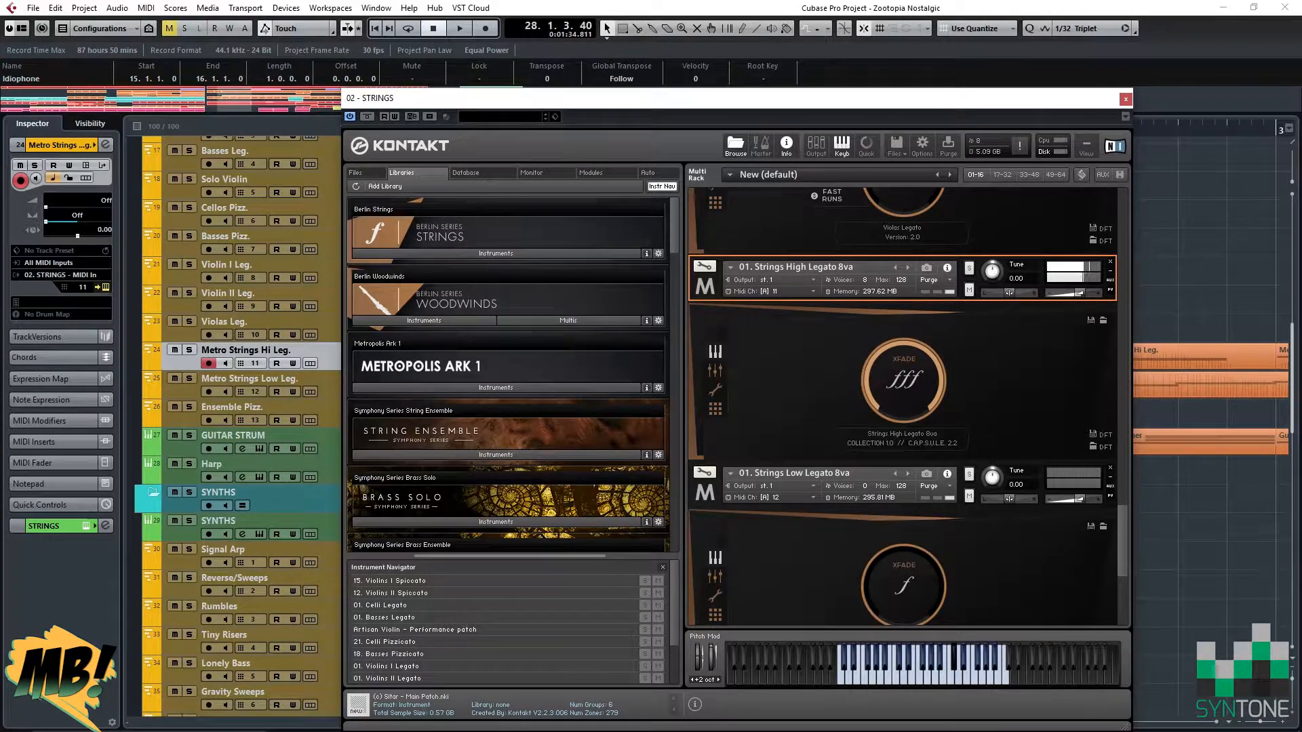
Collapse the High Legato patch, audition 01. Strings Low Legato 8va, then collapse it and close the STRINGS rack.
{"action": "scroll", "coordinate": [705, 305], "scroll_direction": "up", "scroll_amount": 1}
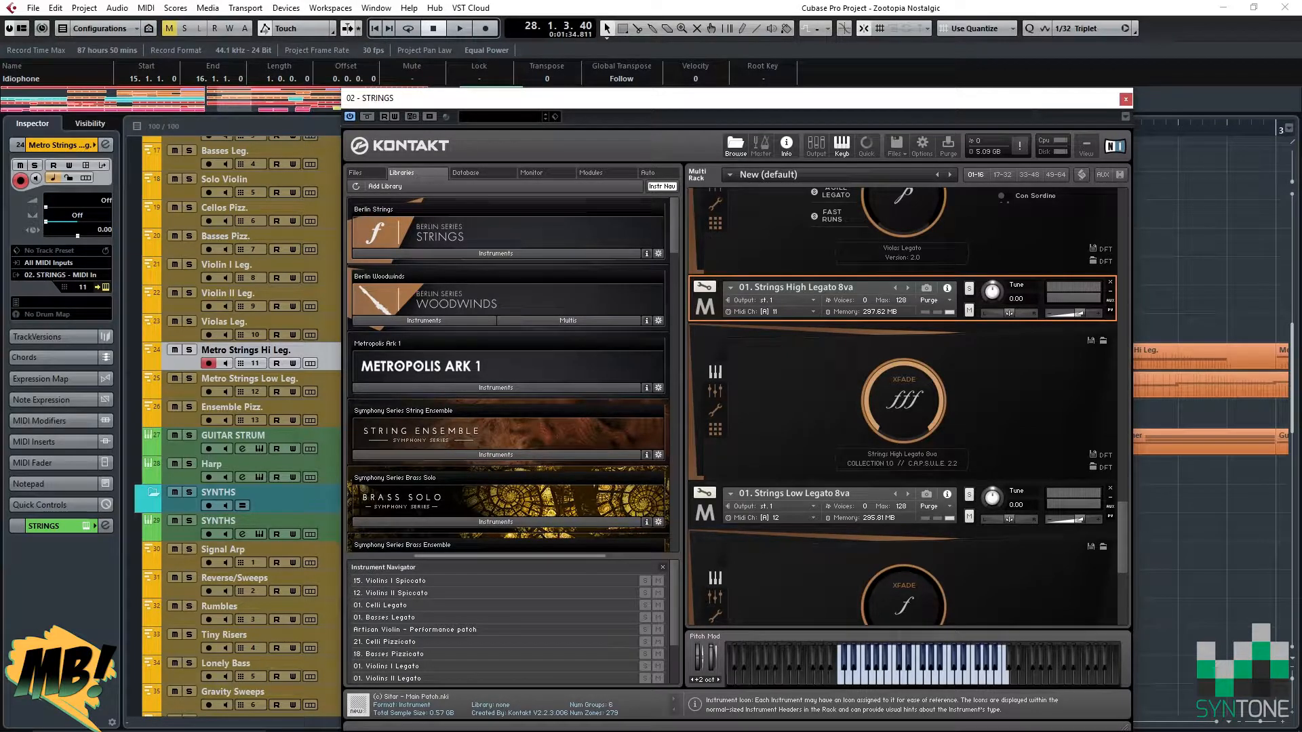
{"action": "scroll", "coordinate": [909, 441], "scroll_direction": "down", "scroll_amount": 3}
{"action": "left_click", "coordinate": [827, 287]}
{"action": "left_click", "coordinate": [828, 335]}
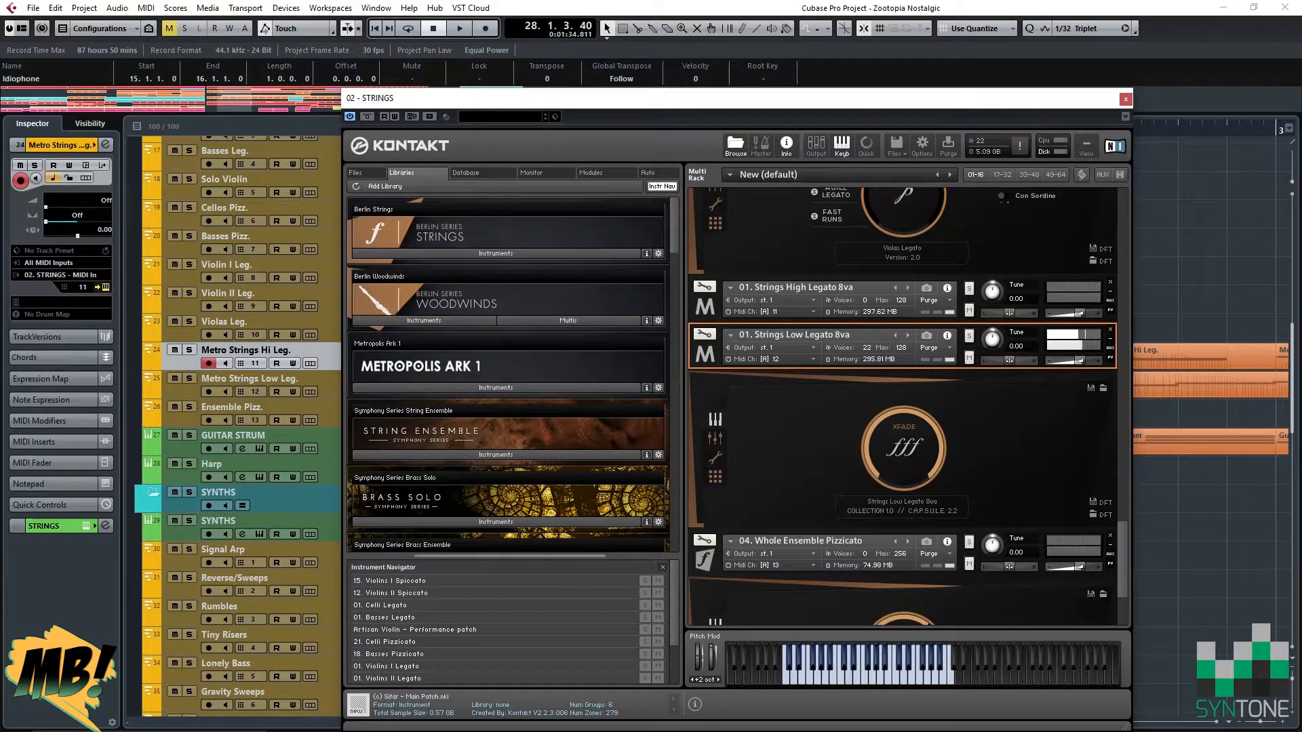
{"action": "left_click", "coordinate": [1110, 357]}
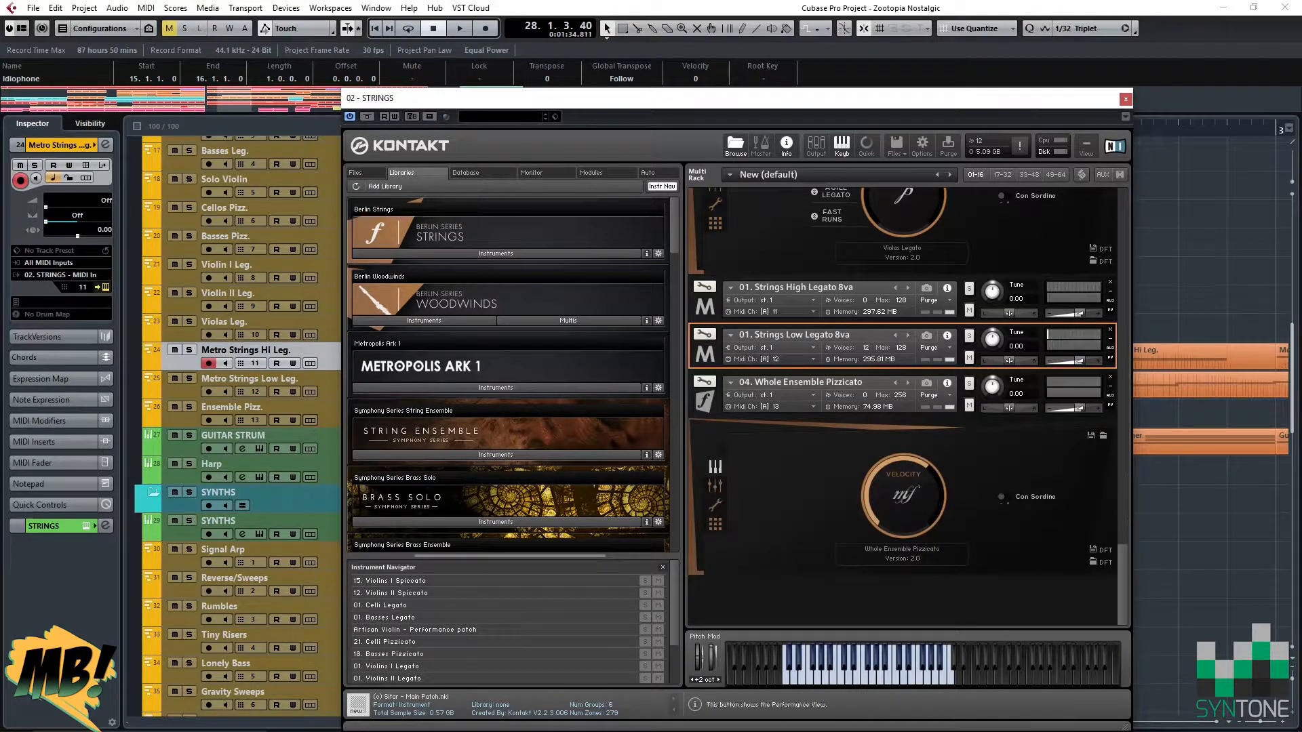
{"action": "left_click", "coordinate": [1125, 99]}
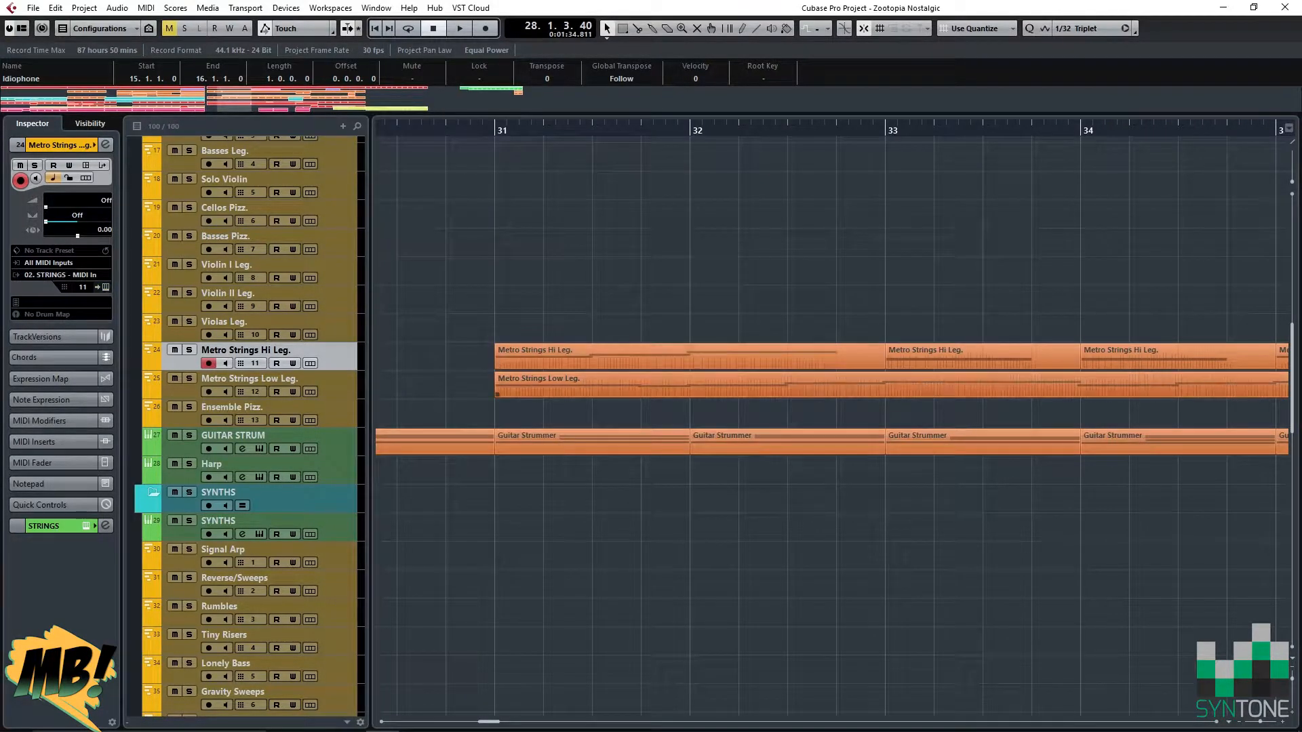
Open the Metro Strings Low Leg. part in the Key Editor and examine its notes and modulation curve up to bar 36.
{"action": "double_click", "coordinate": [814, 384]}
{"action": "left_click_drag", "start_coordinate": [814, 283], "coordinate": [140, 289]}
{"action": "left_click_drag", "start_coordinate": [339, 284], "coordinate": [960, 300]}
{"action": "left_click_drag", "start_coordinate": [474, 289], "coordinate": [682, 259]}
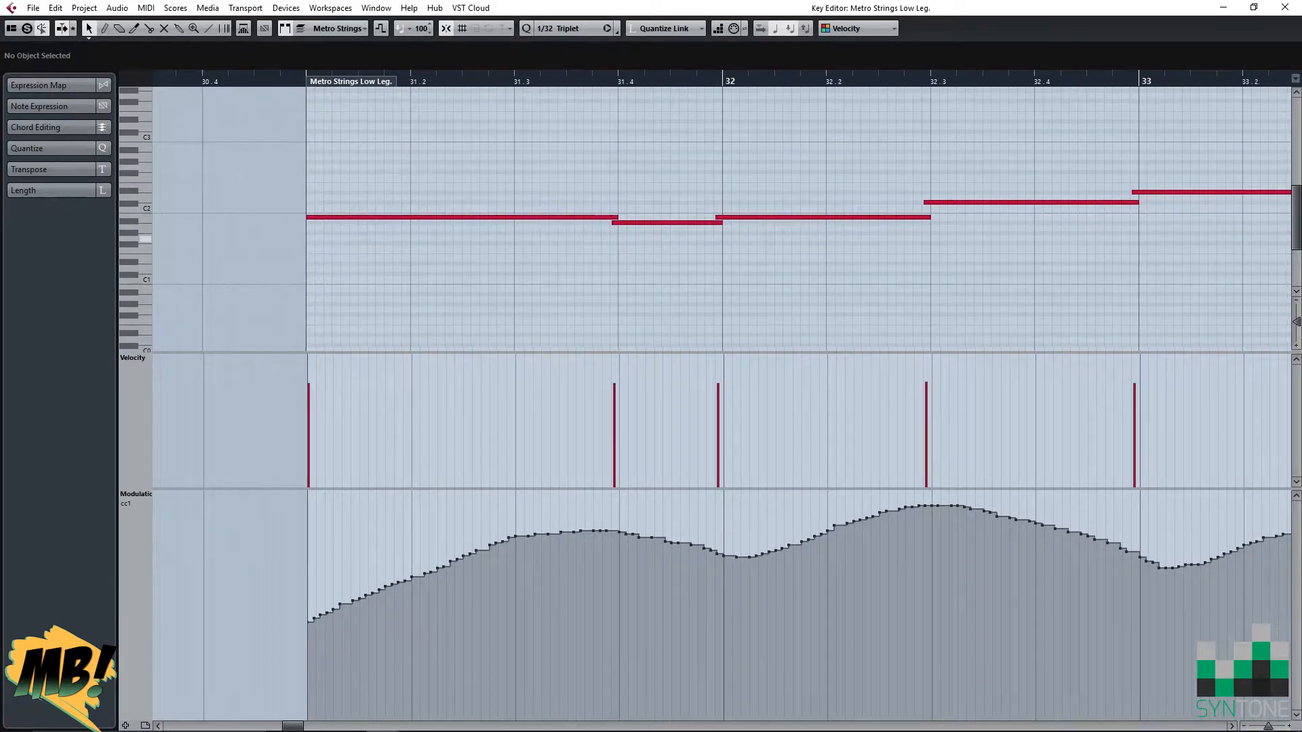
{"action": "left_click_drag", "start_coordinate": [982, 241], "coordinate": [277, 279]}
{"action": "left_click_drag", "start_coordinate": [618, 282], "coordinate": [339, 248]}
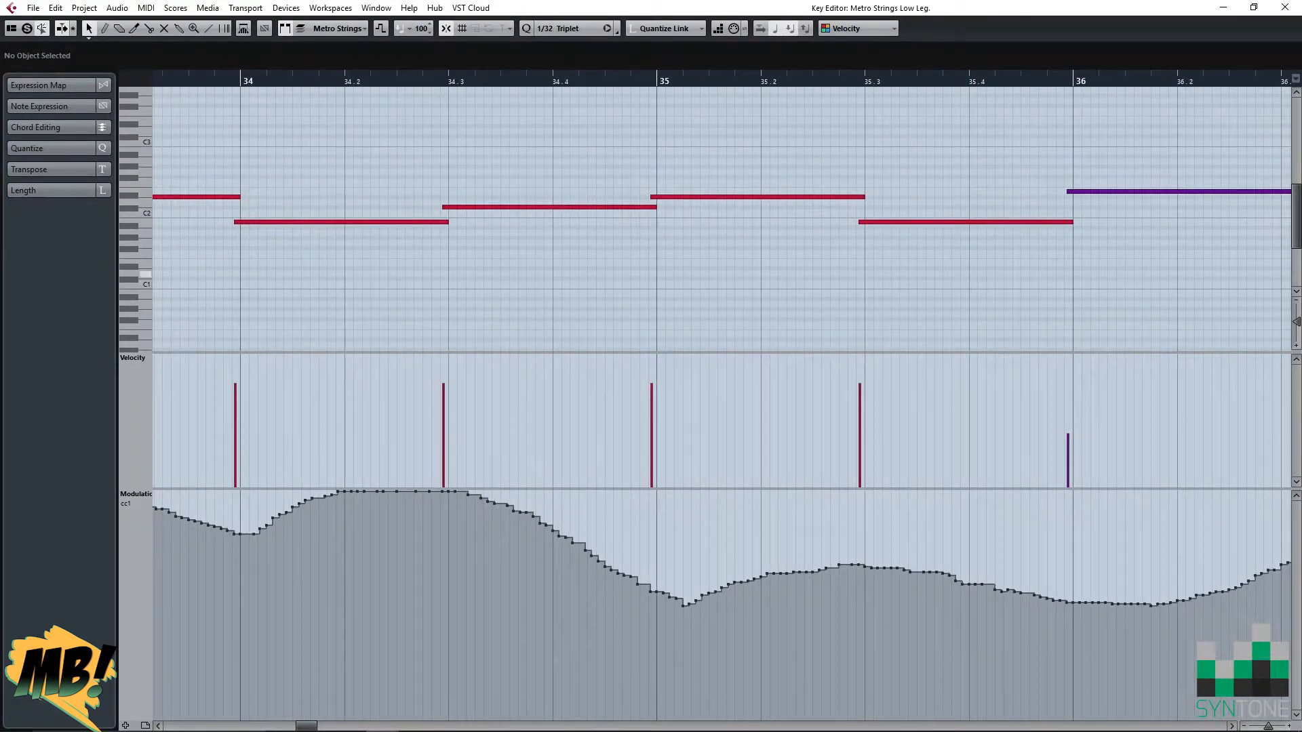
{"action": "left_click_drag", "start_coordinate": [237, 275], "coordinate": [917, 301]}
{"action": "left_click_drag", "start_coordinate": [204, 319], "coordinate": [833, 330]}
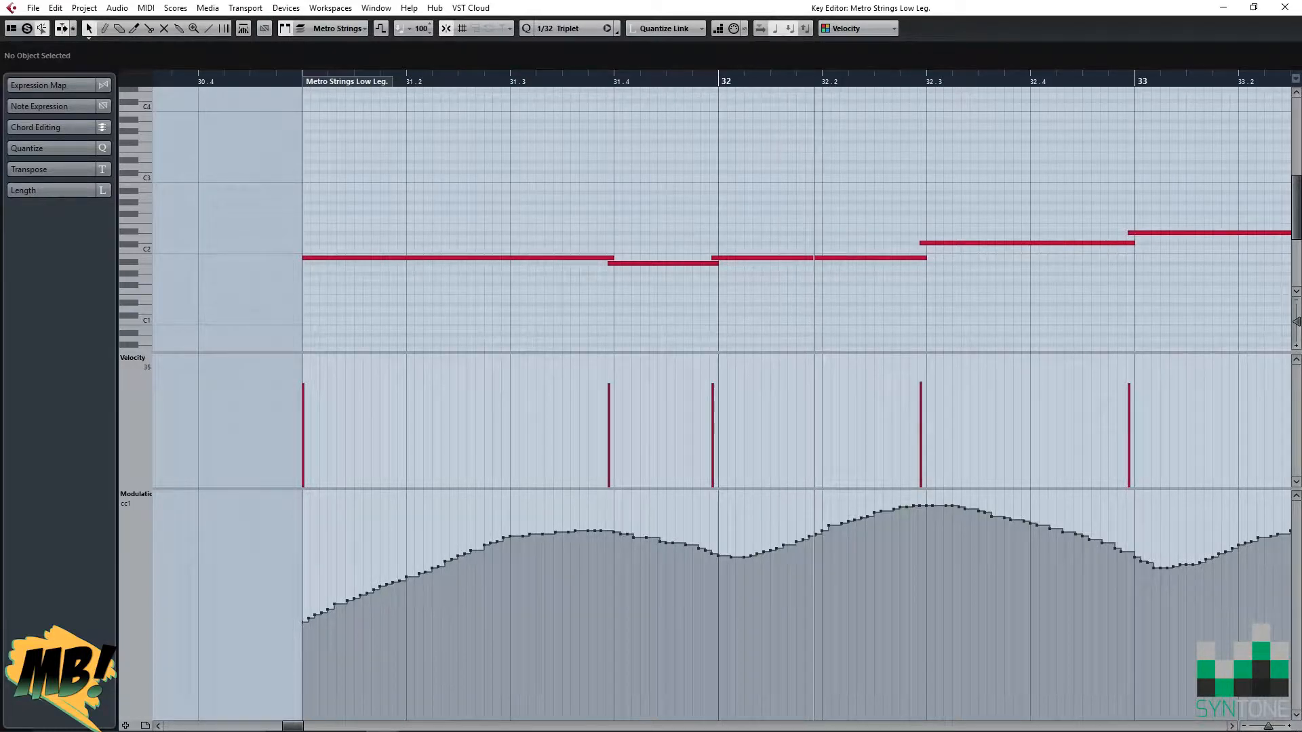
Follow the low strings' notes and modulation curve from bar 31 to the part's end at bar 43, then close the editor.
{"action": "scroll", "coordinate": [807, 556], "scroll_direction": "right", "scroll_amount": 10}
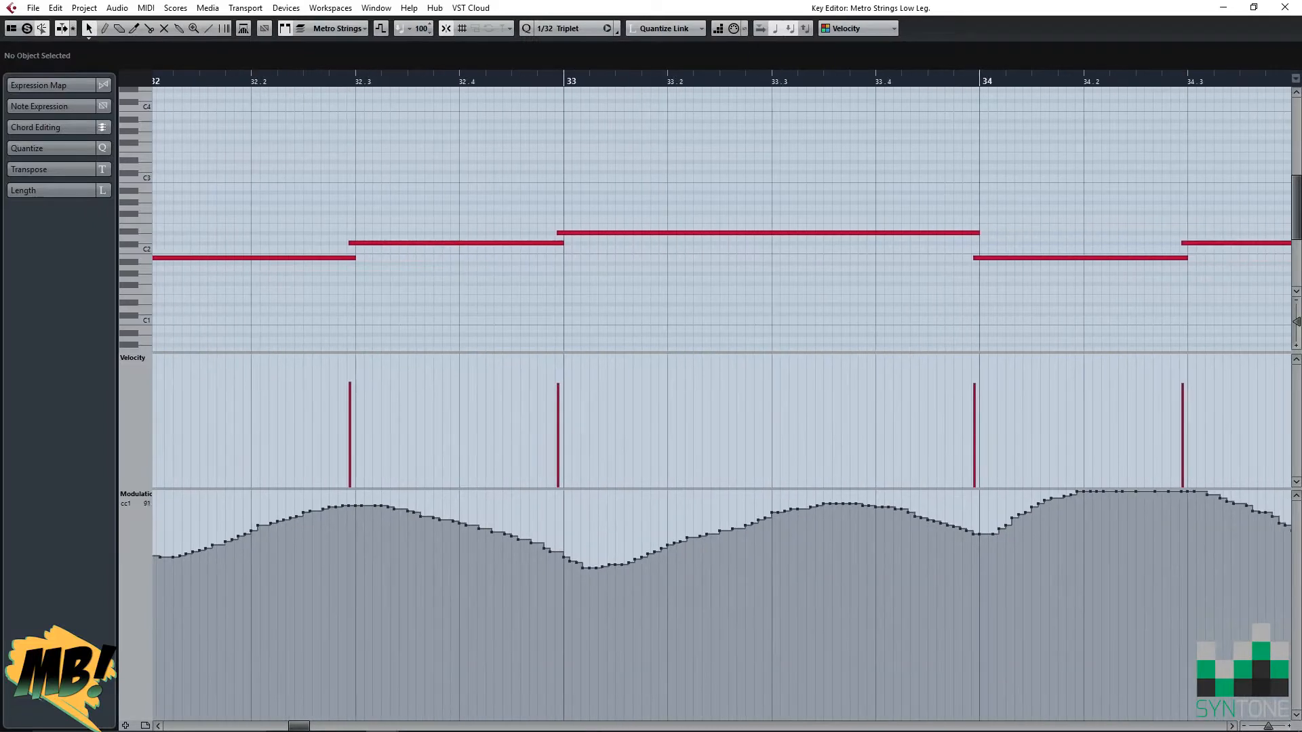
{"action": "scroll", "coordinate": [807, 556], "scroll_direction": "right", "scroll_amount": 20}
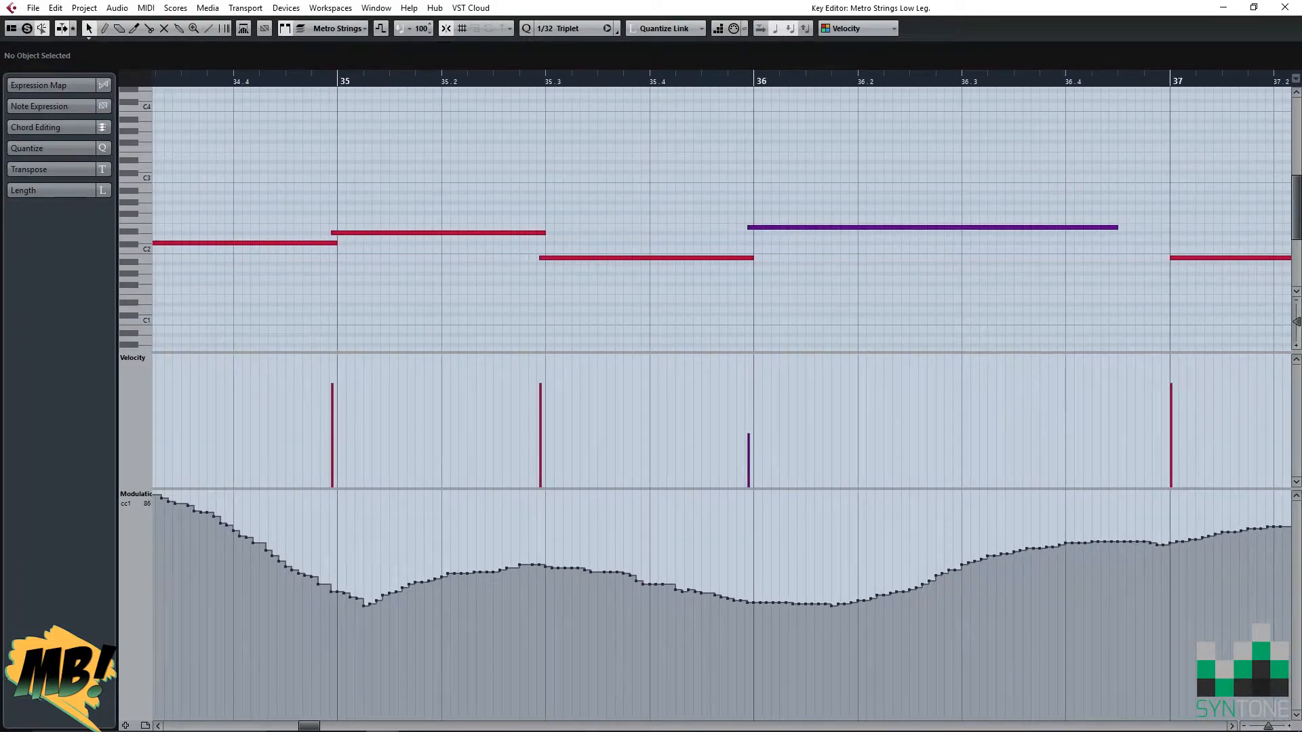
{"action": "scroll", "coordinate": [807, 556], "scroll_direction": "right", "scroll_amount": 20}
{"action": "scroll", "coordinate": [807, 556], "scroll_direction": "right", "scroll_amount": 12}
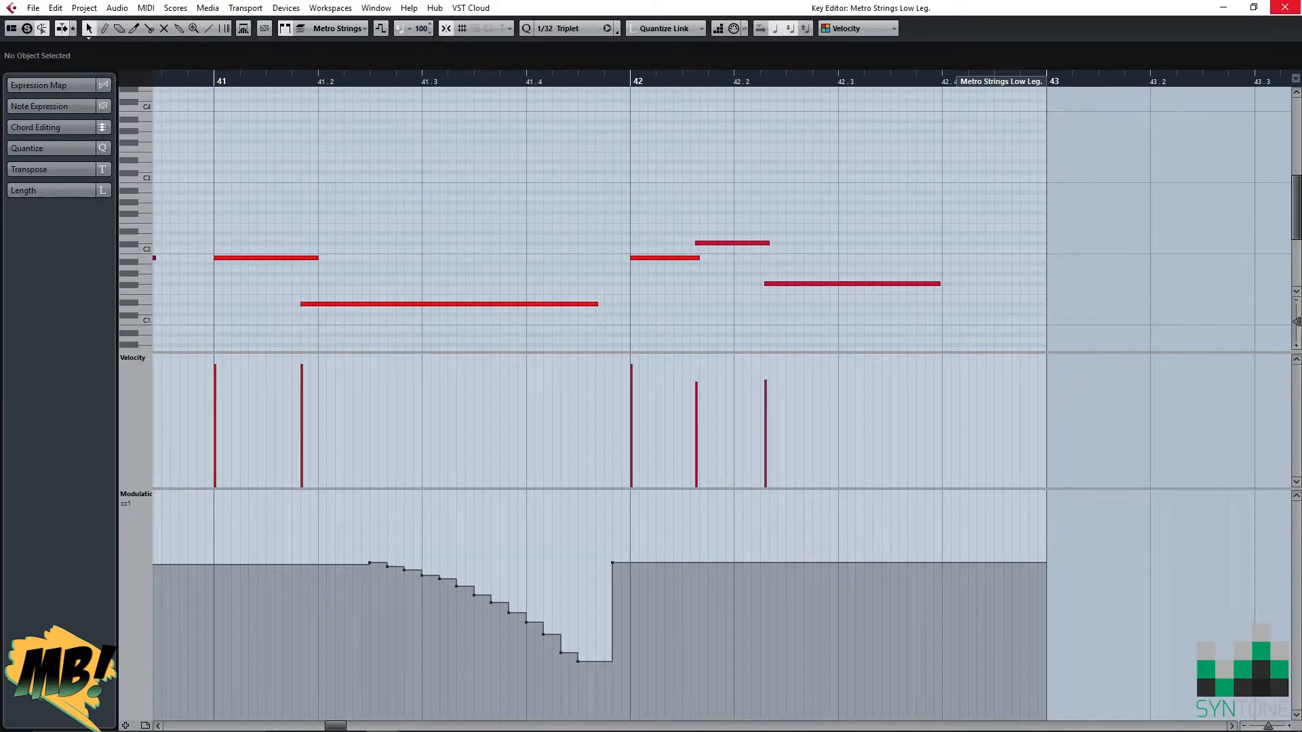
{"action": "left_click", "coordinate": [1285, 7]}
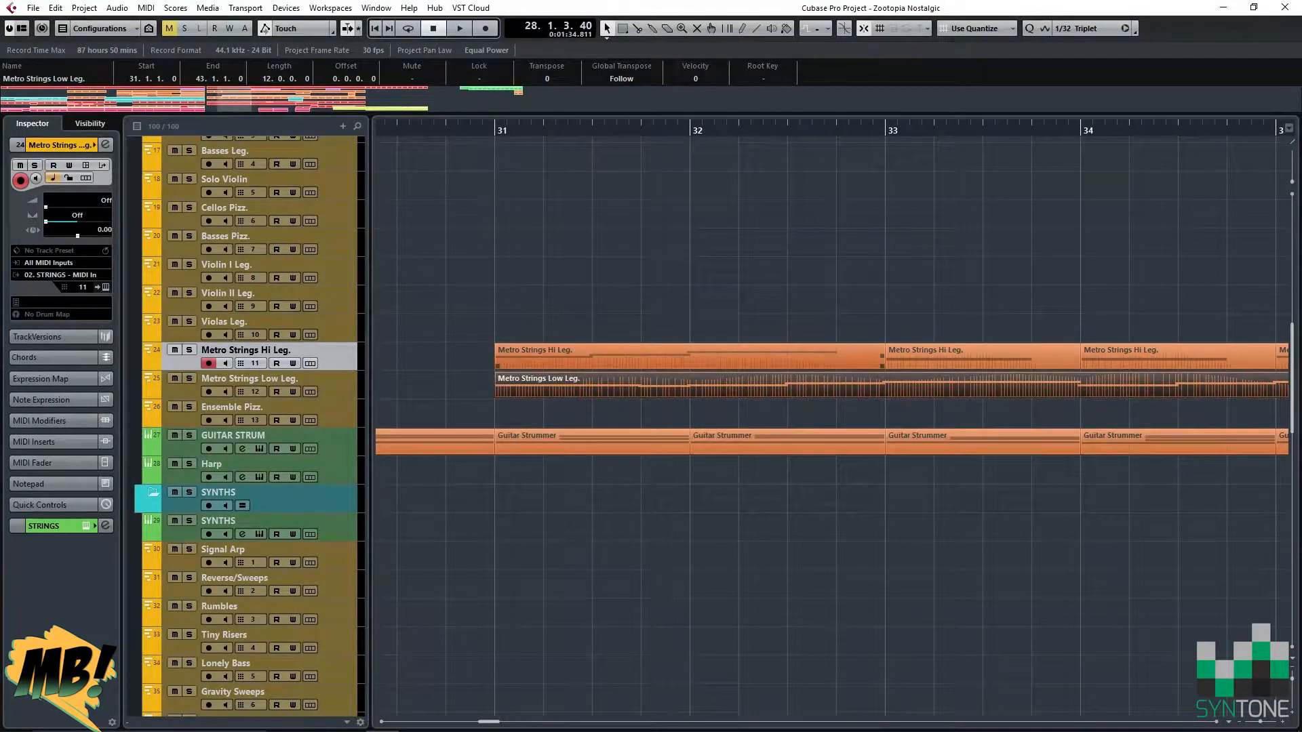
Locate the Hybrid Rhythm part at bar 29, open its SYNTH PERC instrument and audition the 8DIO_Hybrid_Rhythms_Main_80 bpm patch.
{"action": "scroll", "coordinate": [834, 417], "scroll_direction": "right", "scroll_amount": 6}
{"action": "scroll", "coordinate": [834, 417], "scroll_direction": "down", "scroll_amount": 10}
{"action": "scroll", "coordinate": [834, 417], "scroll_direction": "up", "scroll_amount": 3}
{"action": "scroll", "coordinate": [834, 417], "scroll_direction": "left", "scroll_amount": 8}
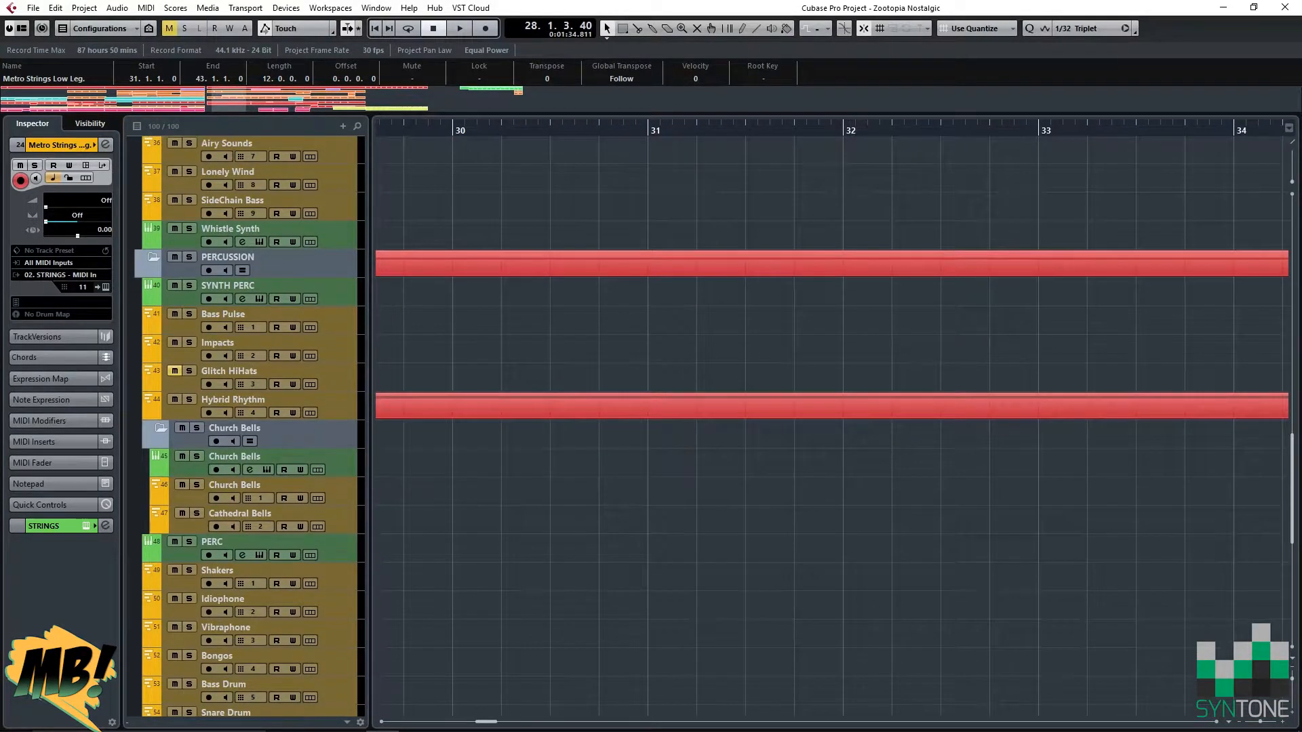
{"action": "scroll", "coordinate": [835, 417], "scroll_direction": "left", "scroll_amount": 6}
{"action": "left_click", "coordinate": [285, 402]}
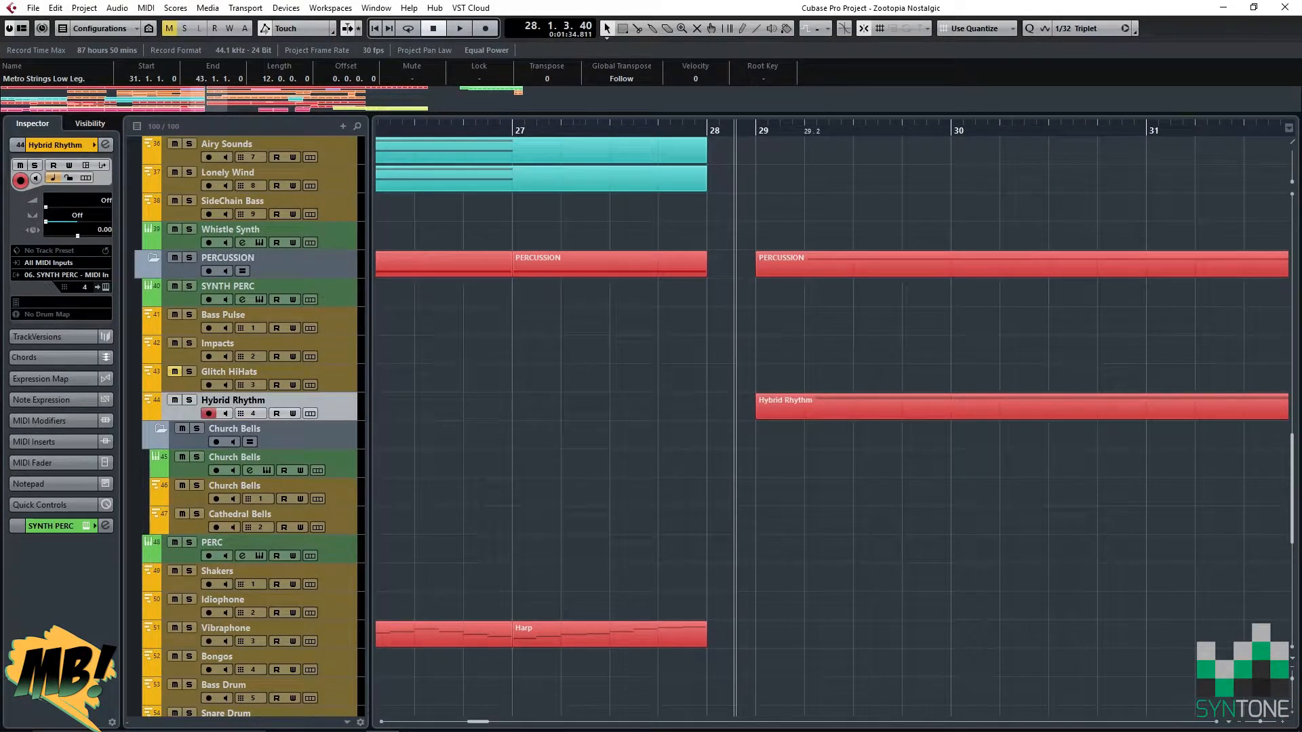
{"action": "left_click", "coordinate": [105, 287]}
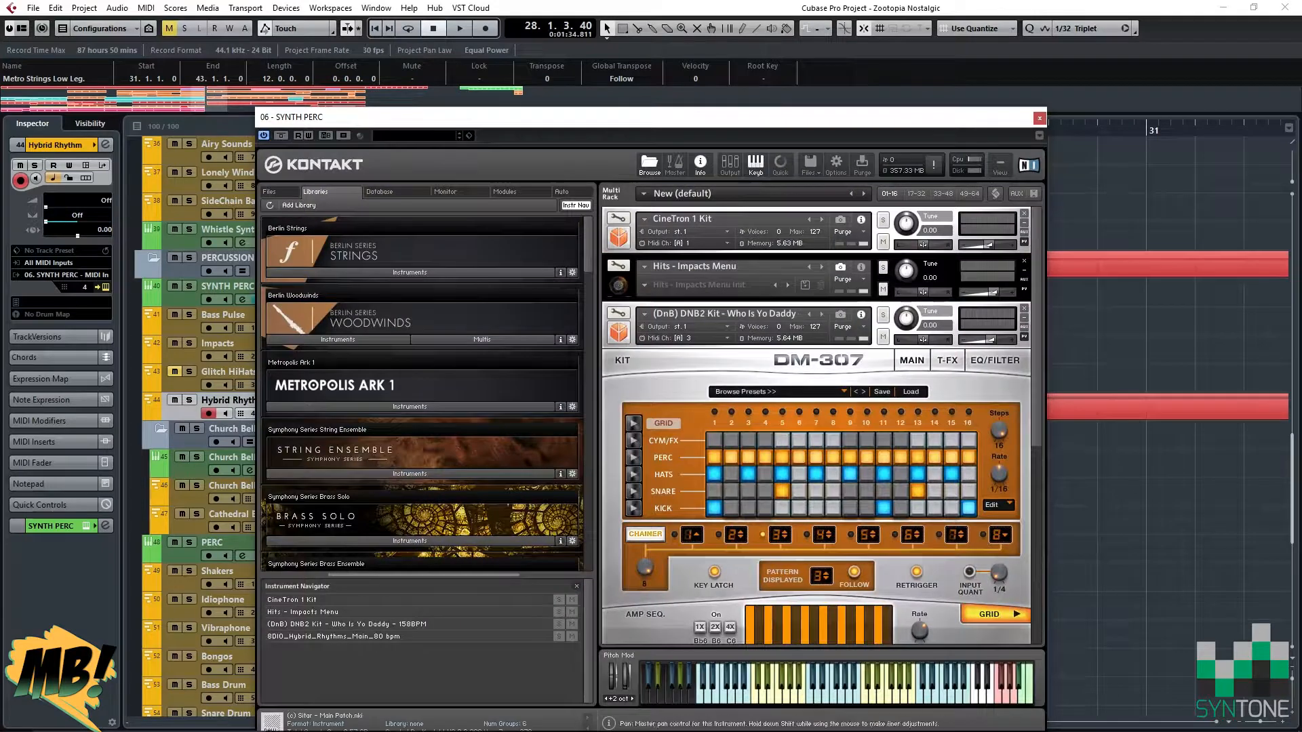
{"action": "scroll", "coordinate": [816, 427], "scroll_direction": "down", "scroll_amount": 3}
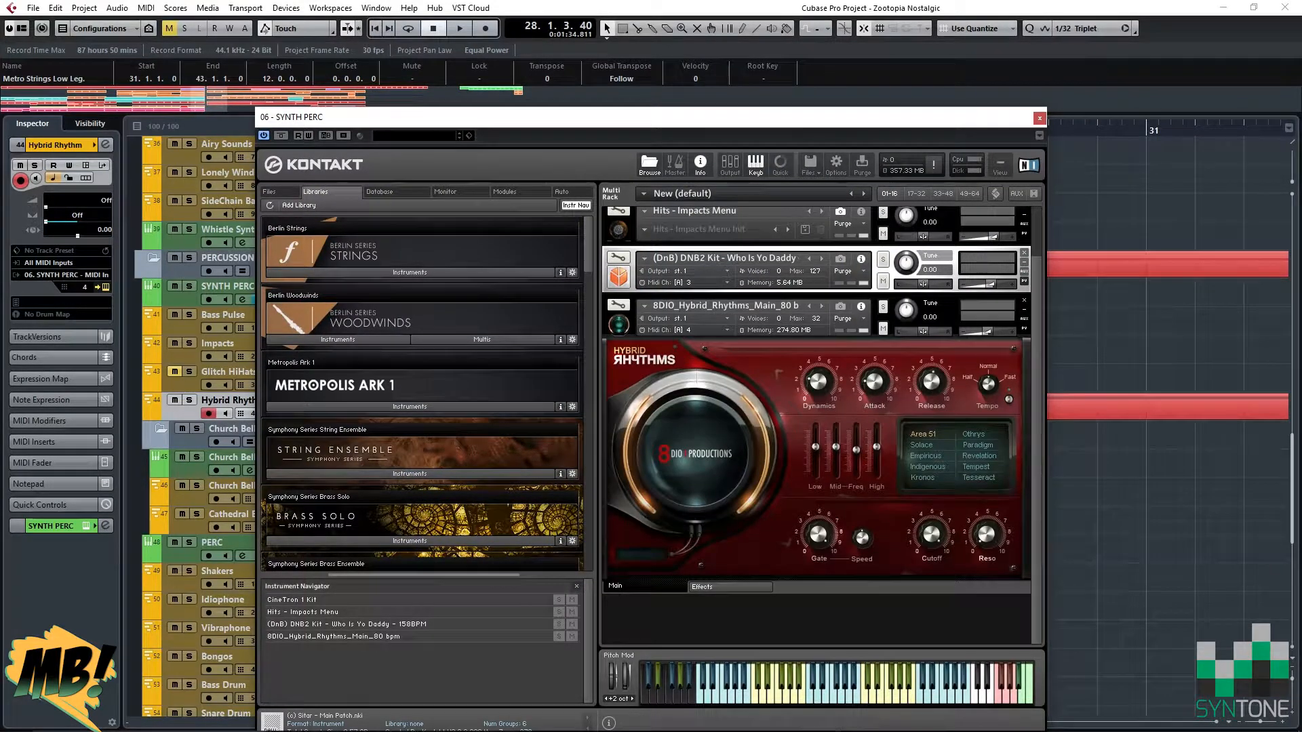
{"action": "left_click", "coordinate": [726, 306]}
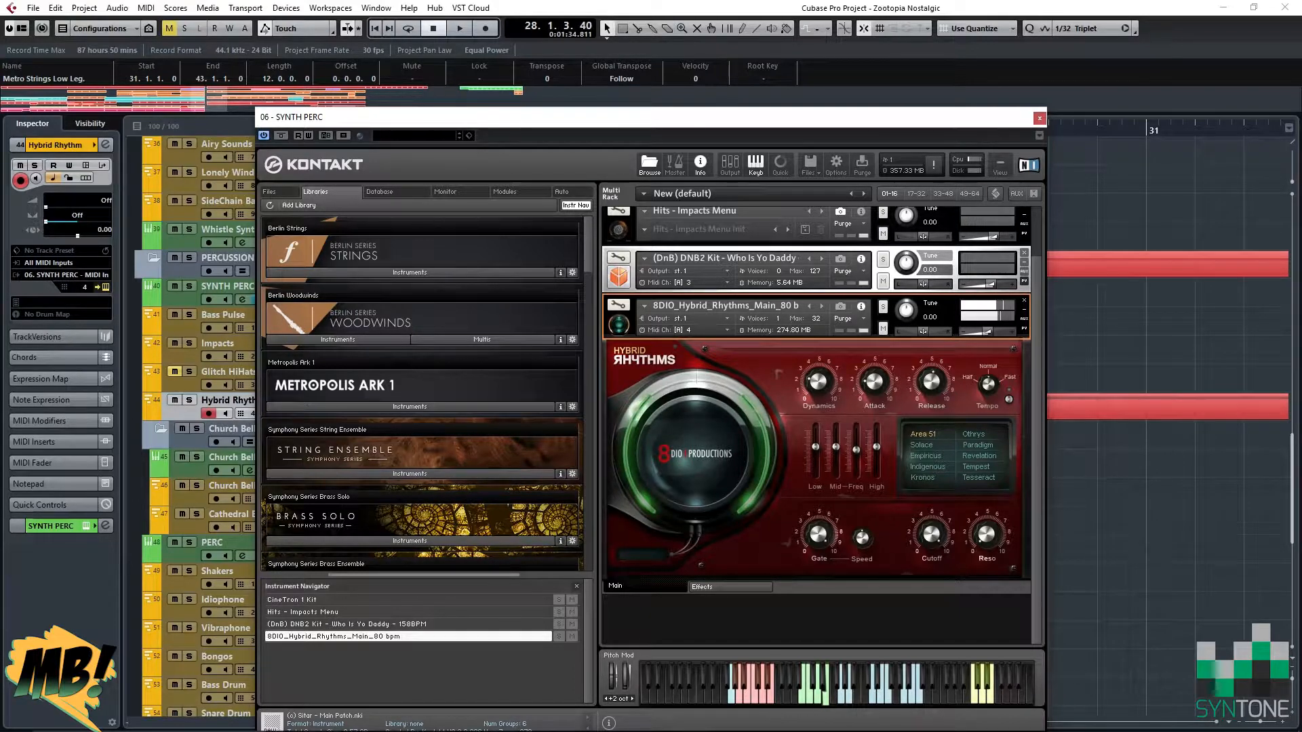
Collapse and reopen the Hybrid Rhythms patch to show its interface, then close the SYNTH PERC rack.
{"action": "left_click", "coordinate": [618, 326]}
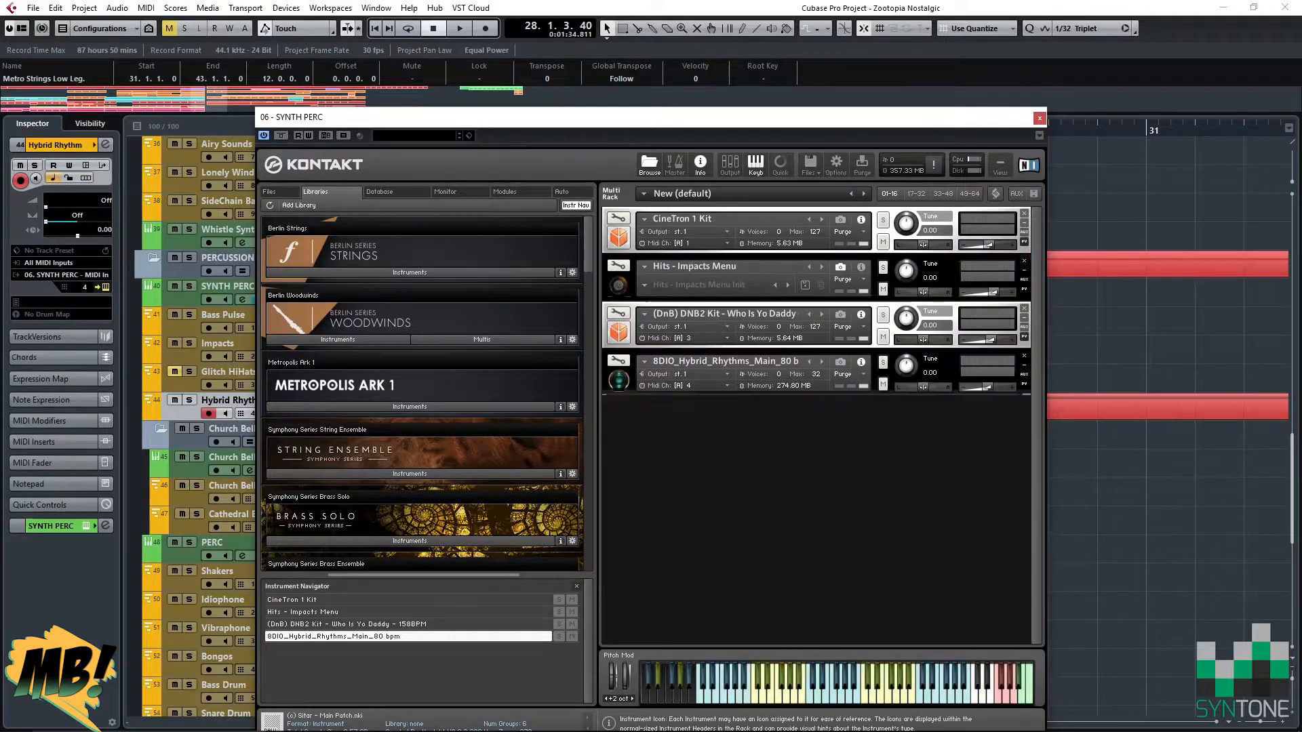
{"action": "left_click", "coordinate": [618, 381]}
{"action": "scroll", "coordinate": [814, 441], "scroll_direction": "down", "scroll_amount": 2}
{"action": "scroll", "coordinate": [814, 440], "scroll_direction": "down", "scroll_amount": 1}
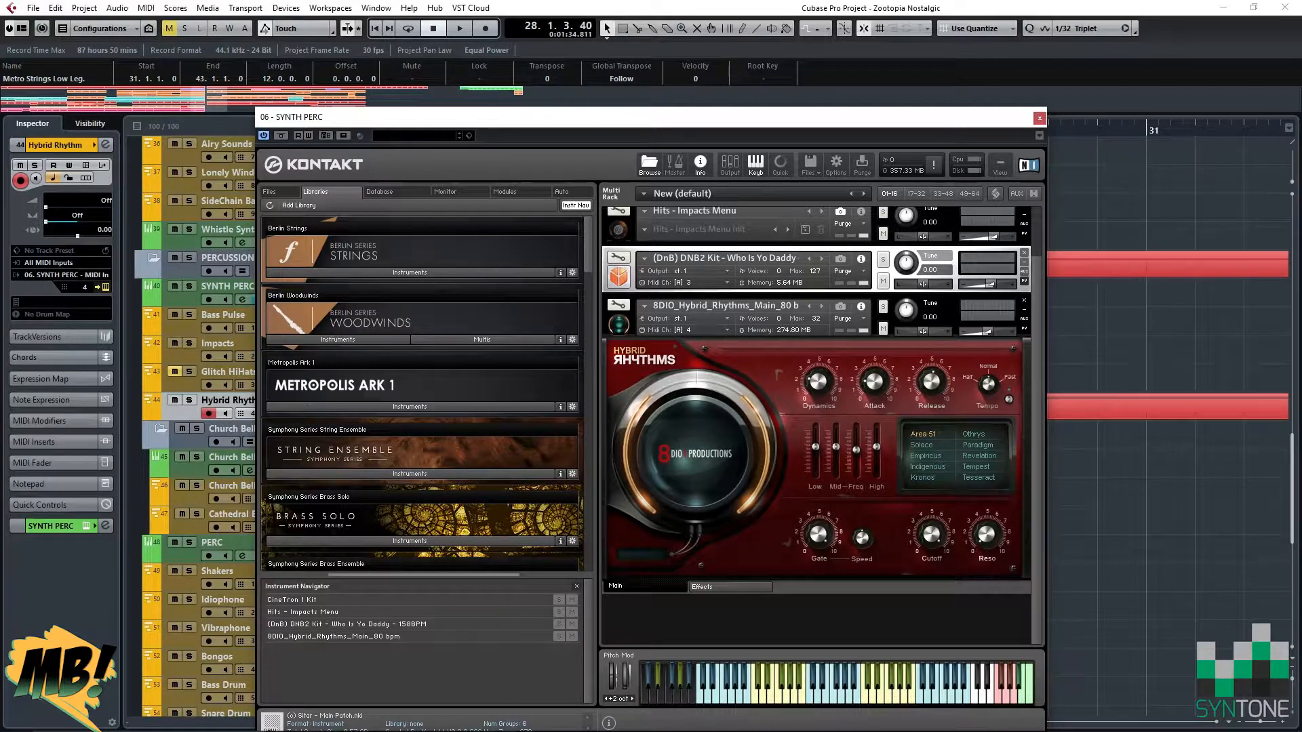
{"action": "left_click", "coordinate": [1040, 118]}
Review the percussion, piano and choir tracks from bar 29 onward to the choir entry at bar 36.
{"action": "scroll", "coordinate": [833, 426], "scroll_direction": "right", "scroll_amount": 5}
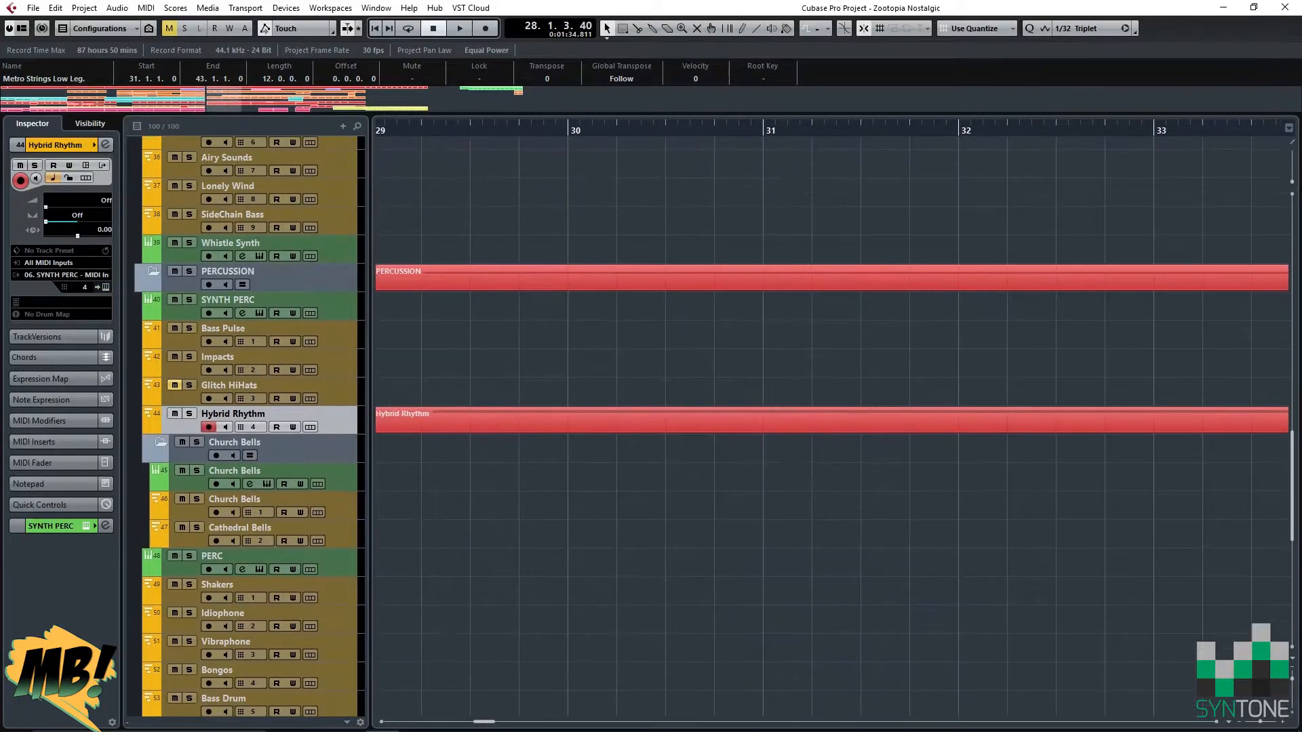
{"action": "left_click", "coordinate": [175, 385]}
{"action": "scroll", "coordinate": [833, 426], "scroll_direction": "down", "scroll_amount": 10}
{"action": "scroll", "coordinate": [833, 426], "scroll_direction": "right", "scroll_amount": 15}
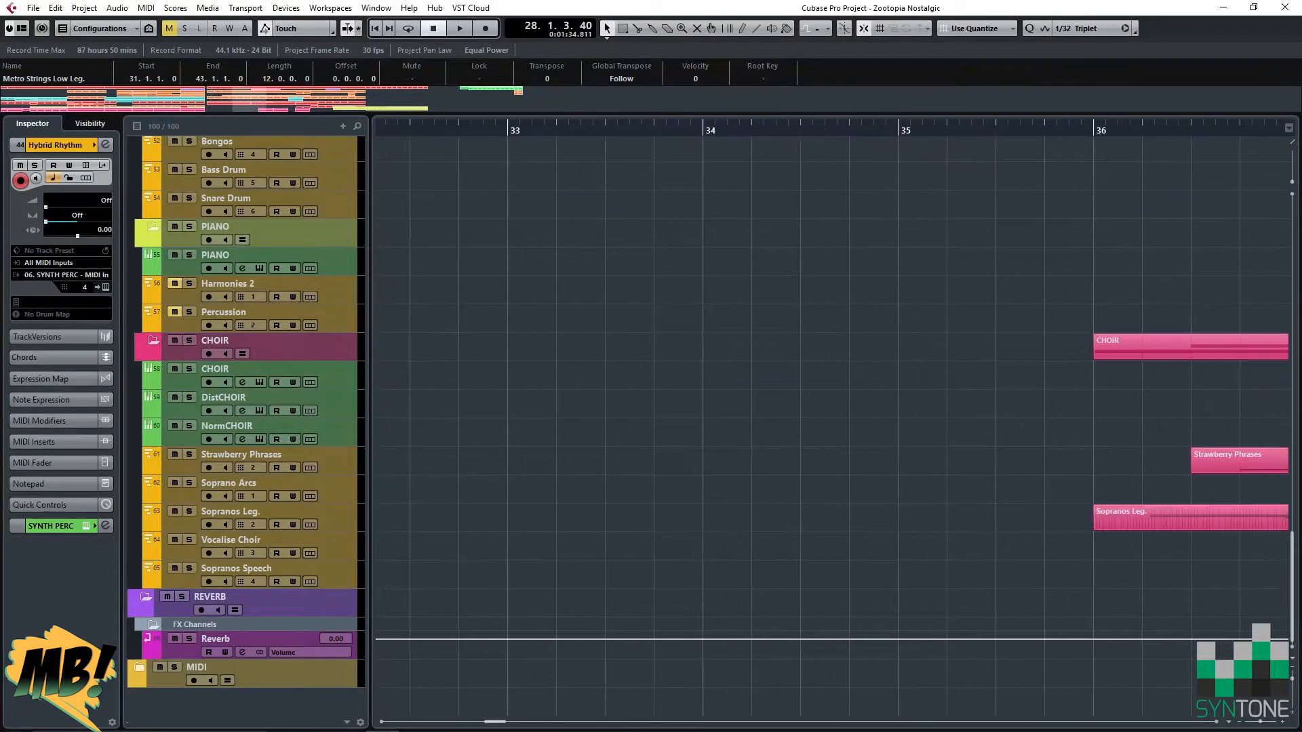
{"action": "scroll", "coordinate": [833, 426], "scroll_direction": "right", "scroll_amount": 3}
{"action": "scroll", "coordinate": [833, 426], "scroll_direction": "left", "scroll_amount": 4}
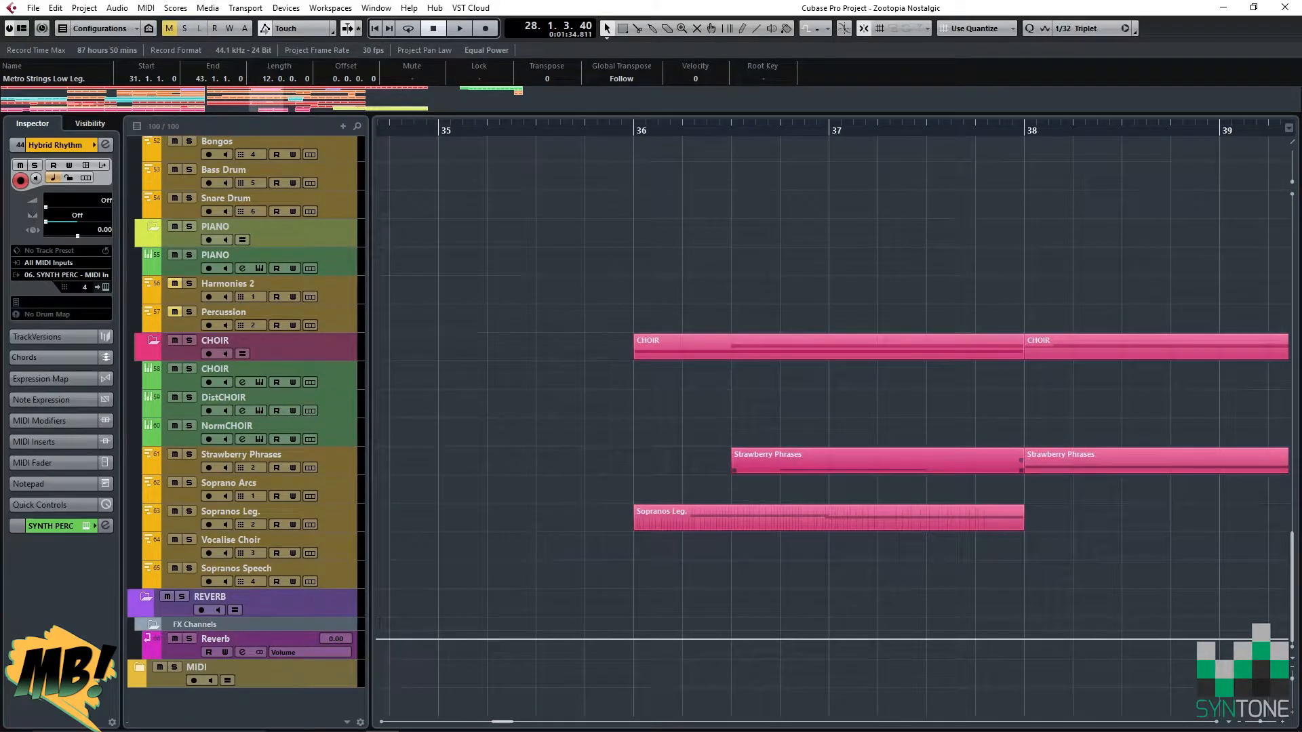
Open the NormCHOIR instrument for the Strawberry Phrases track and audition the Phrases A# - Tempo-Sync patch.
{"action": "left_click", "coordinate": [298, 457]}
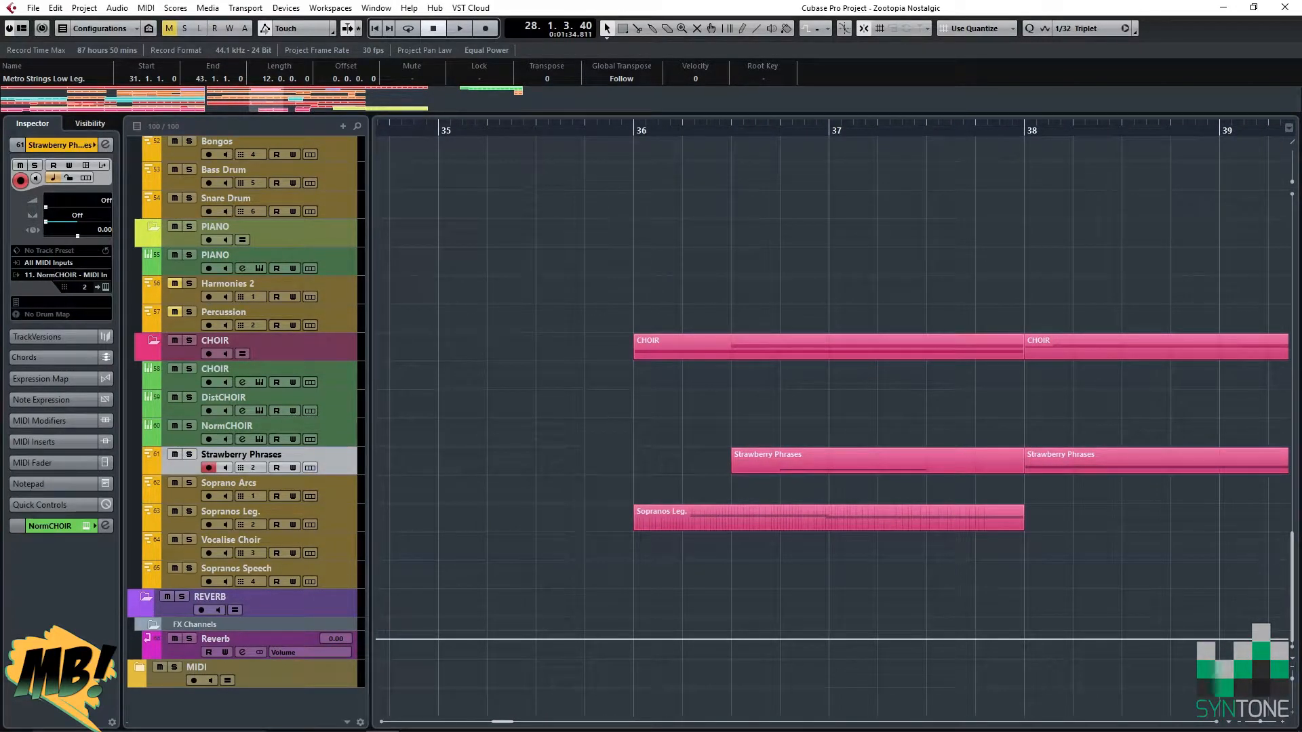
{"action": "left_click", "coordinate": [105, 287]}
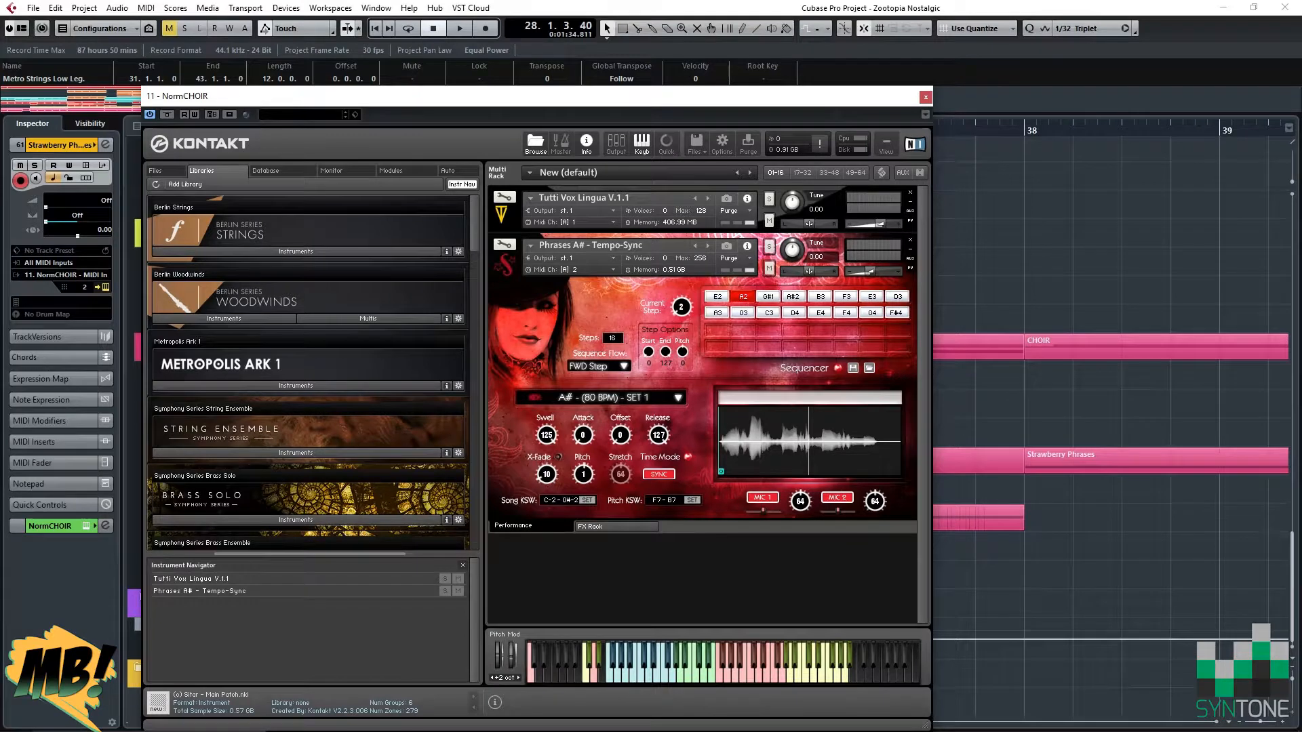
{"action": "left_click", "coordinate": [610, 246]}
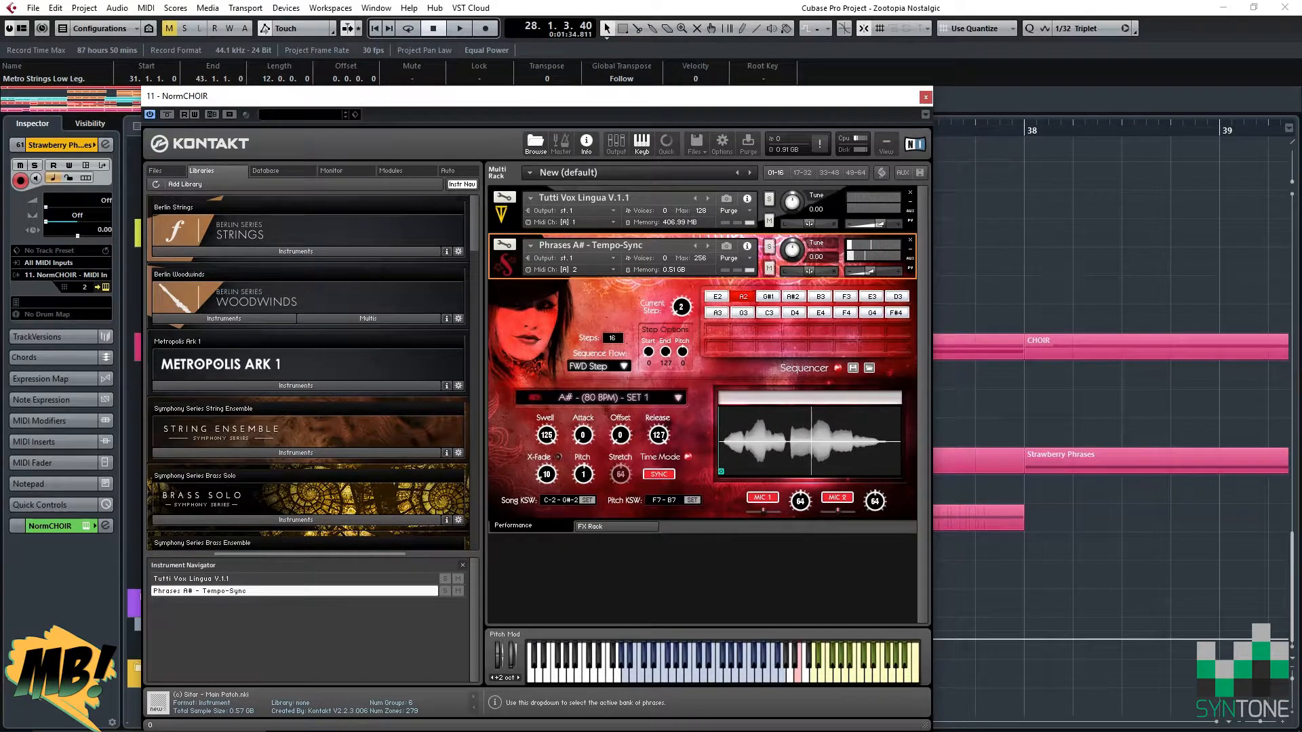
Audition the A# (120 BPM) - Set 2 phrase bank, restore A# (80 BPM) - Set 1, and close the choir instrument.
{"action": "left_click", "coordinate": [604, 397]}
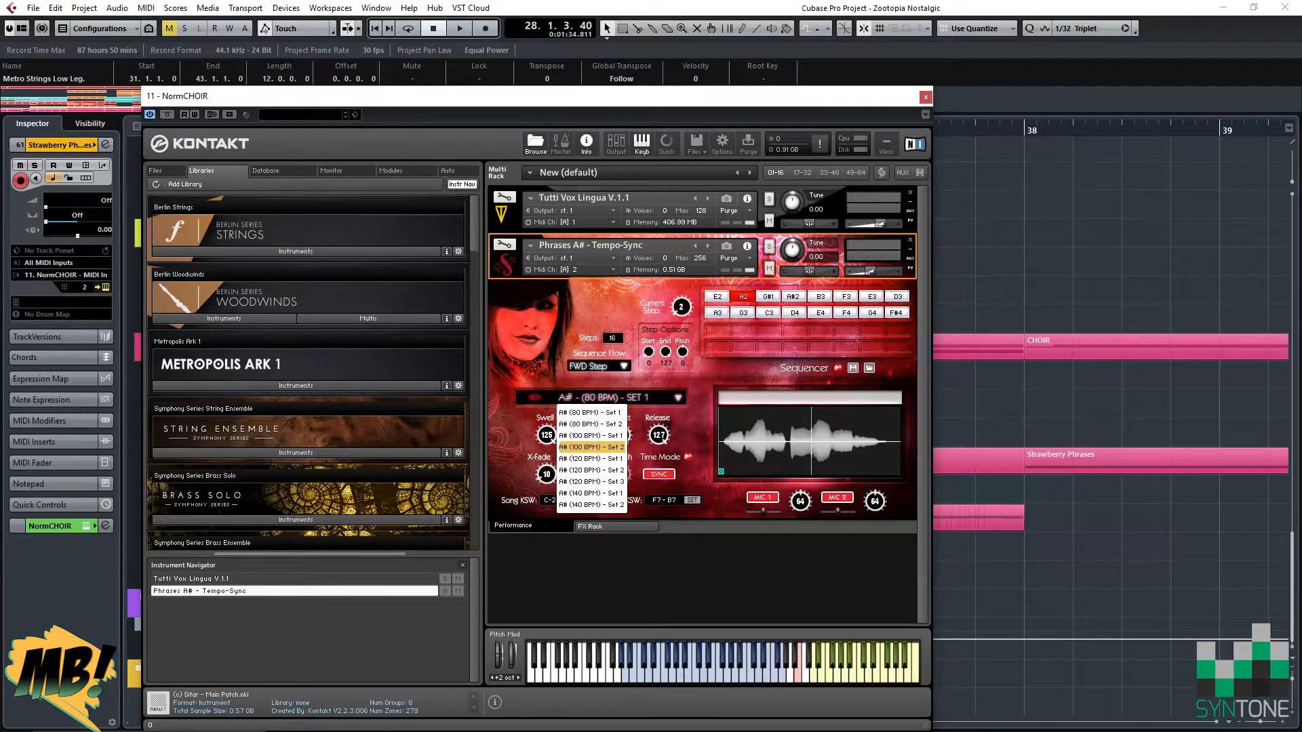
{"action": "left_click", "coordinate": [591, 470]}
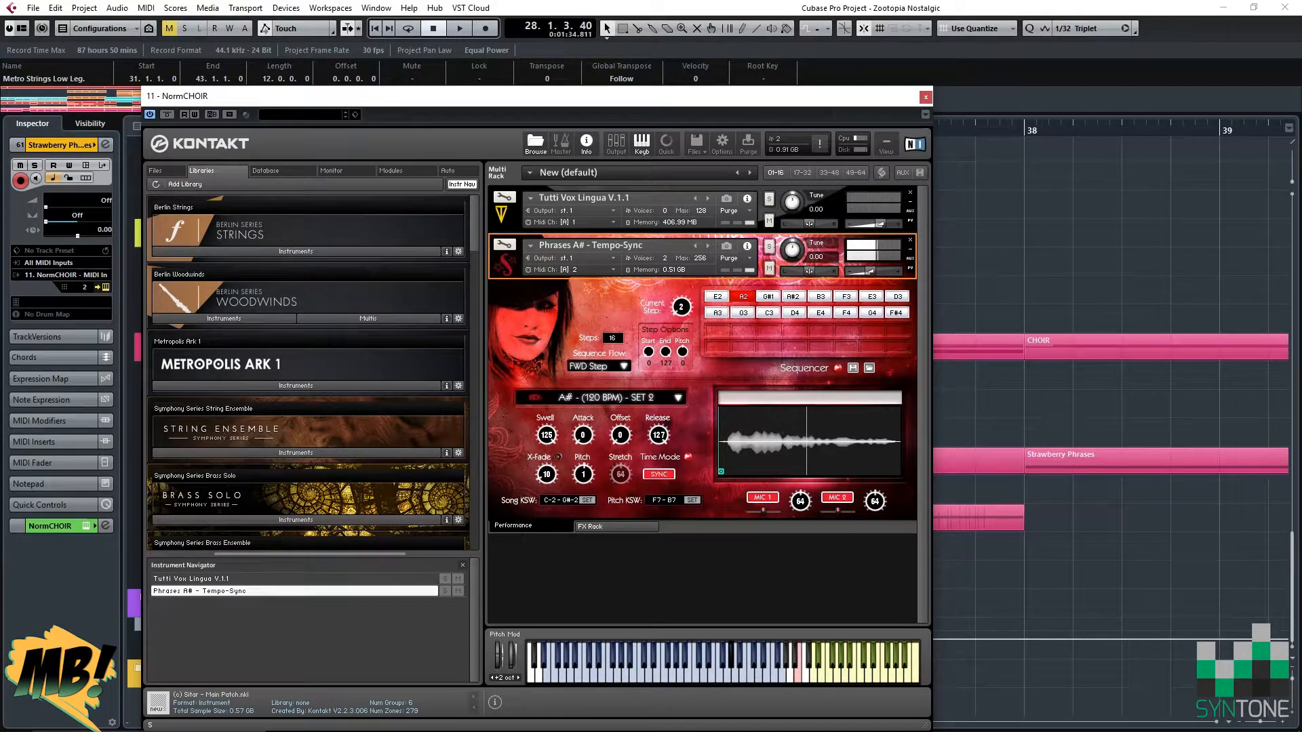
{"action": "left_click", "coordinate": [617, 398]}
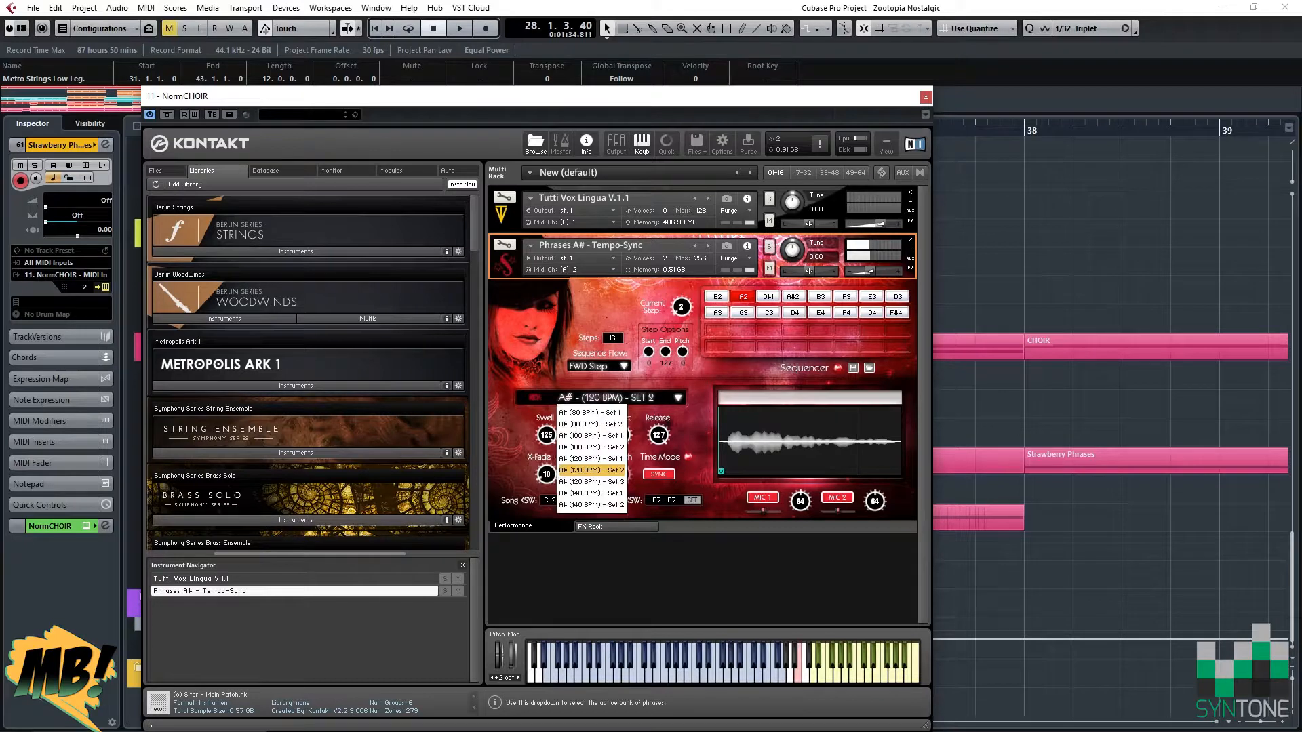
{"action": "left_click", "coordinate": [590, 412]}
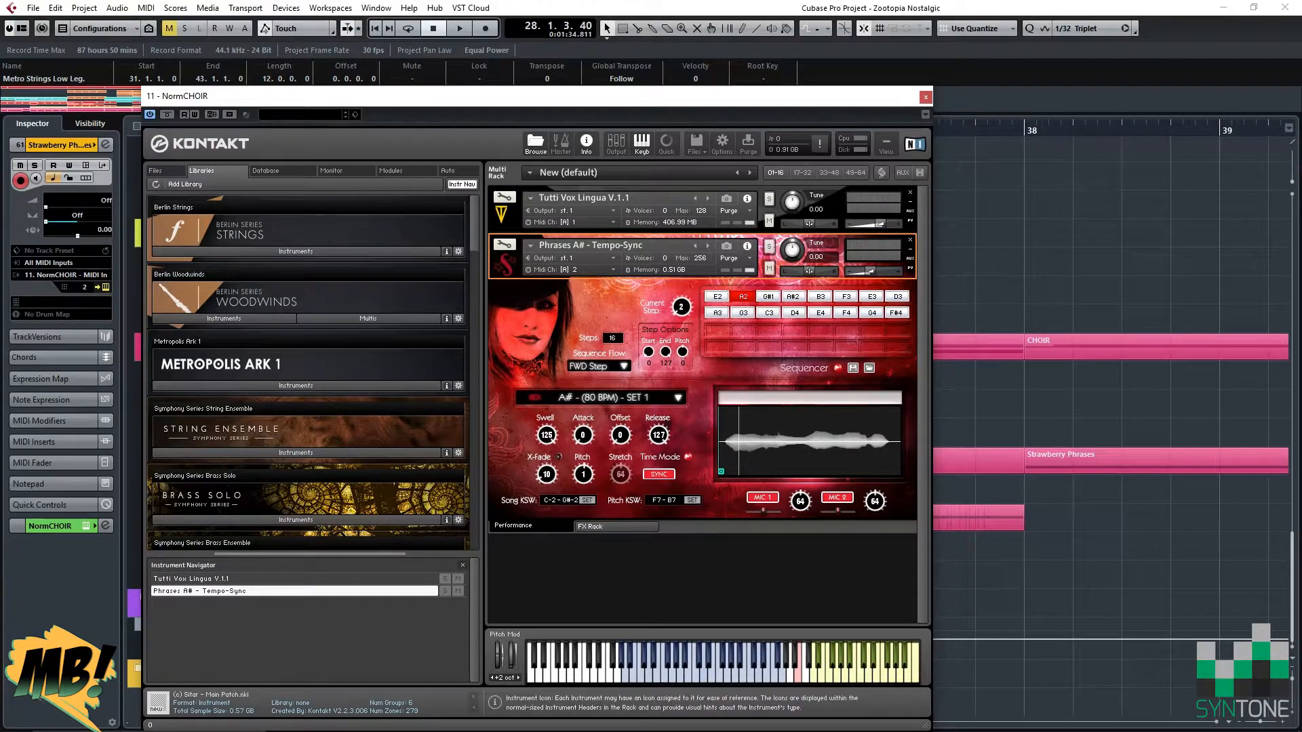
{"action": "left_click", "coordinate": [505, 264]}
{"action": "left_click", "coordinate": [925, 97]}
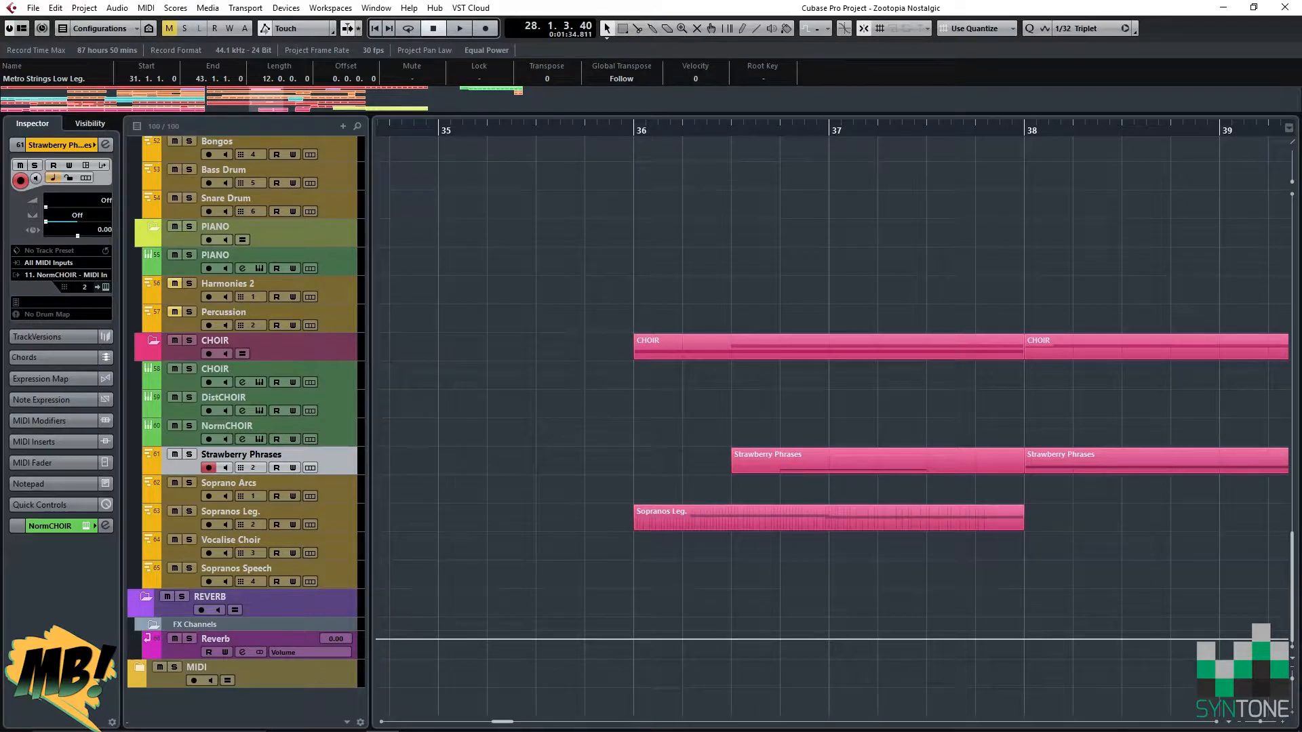
Open the Sopranos Leg. part at bar 36, examine its notes and modulation curve, and close the editor.
{"action": "left_click", "coordinate": [272, 513]}
{"action": "double_click", "coordinate": [829, 518]}
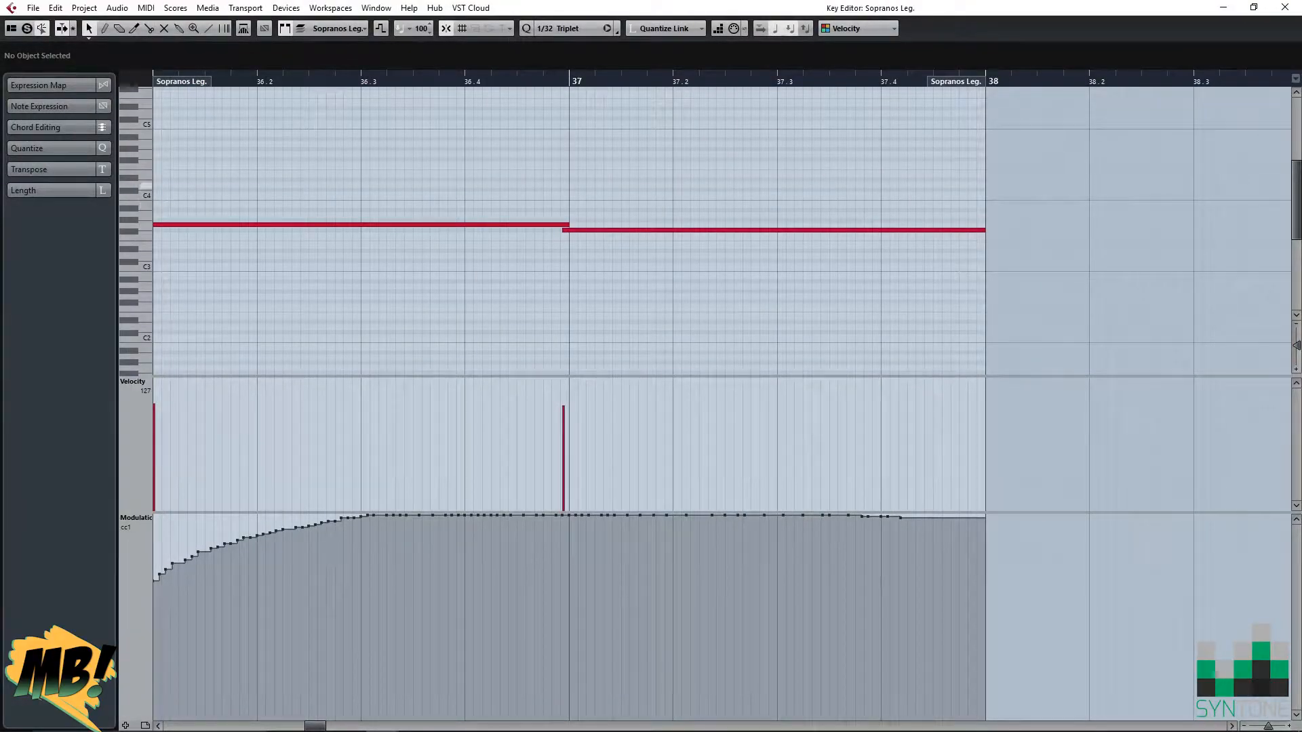
{"action": "left_click", "coordinate": [1285, 8]}
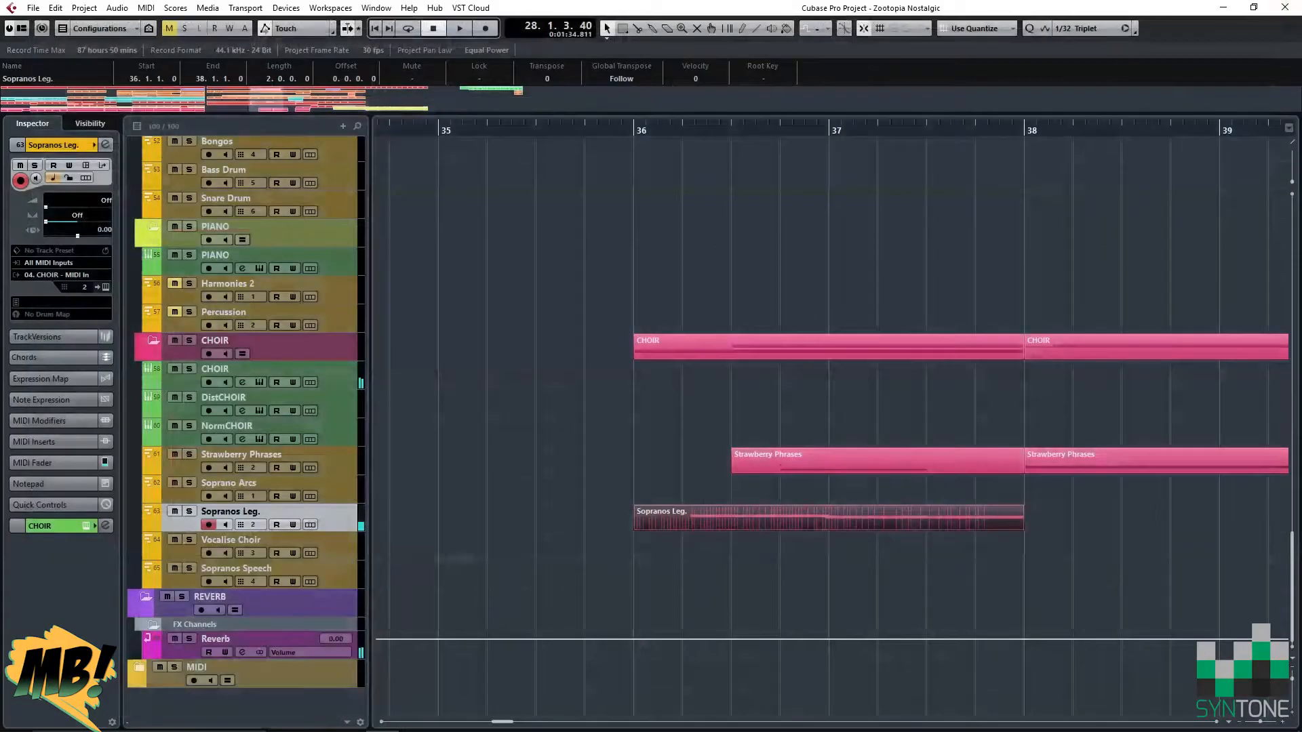
Review the choir and percussion tracks from bar 40 to bar 46 and set the playback position at bar 43.
{"action": "left_click", "coordinate": [1216, 722]}
{"action": "scroll", "coordinate": [831, 427], "scroll_direction": "right", "scroll_amount": 3}
{"action": "scroll", "coordinate": [832, 427], "scroll_direction": "up", "scroll_amount": 2}
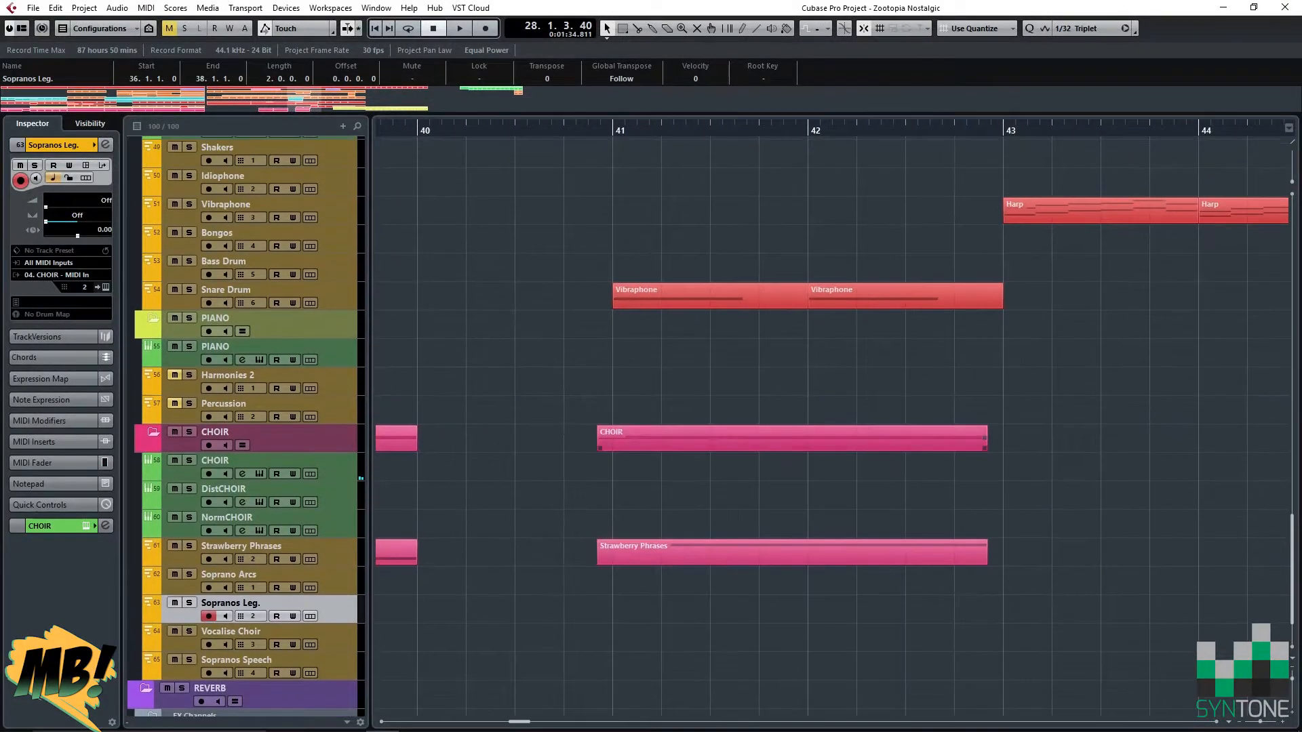
{"action": "scroll", "coordinate": [831, 428], "scroll_direction": "up", "scroll_amount": 3}
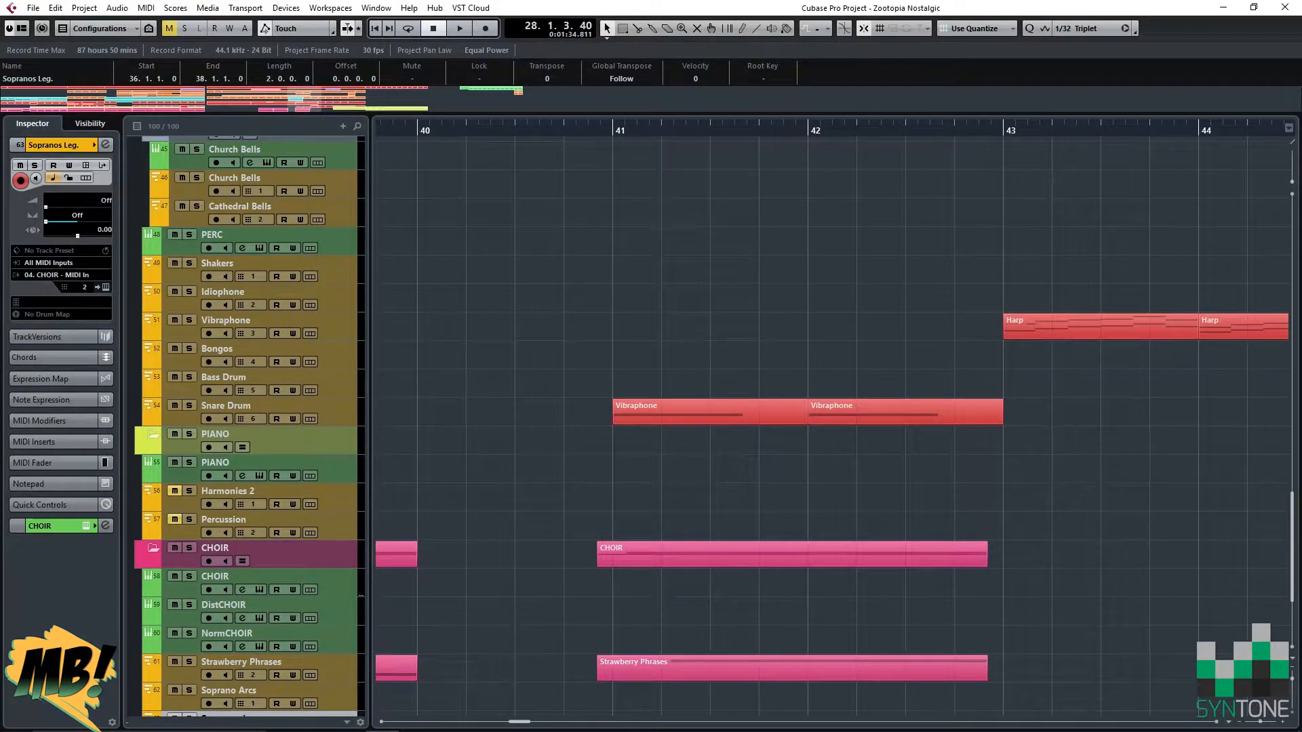
{"action": "scroll", "coordinate": [834, 417], "scroll_direction": "up", "scroll_amount": 3}
{"action": "scroll", "coordinate": [835, 417], "scroll_direction": "right", "scroll_amount": 2}
{"action": "scroll", "coordinate": [834, 417], "scroll_direction": "right", "scroll_amount": 2}
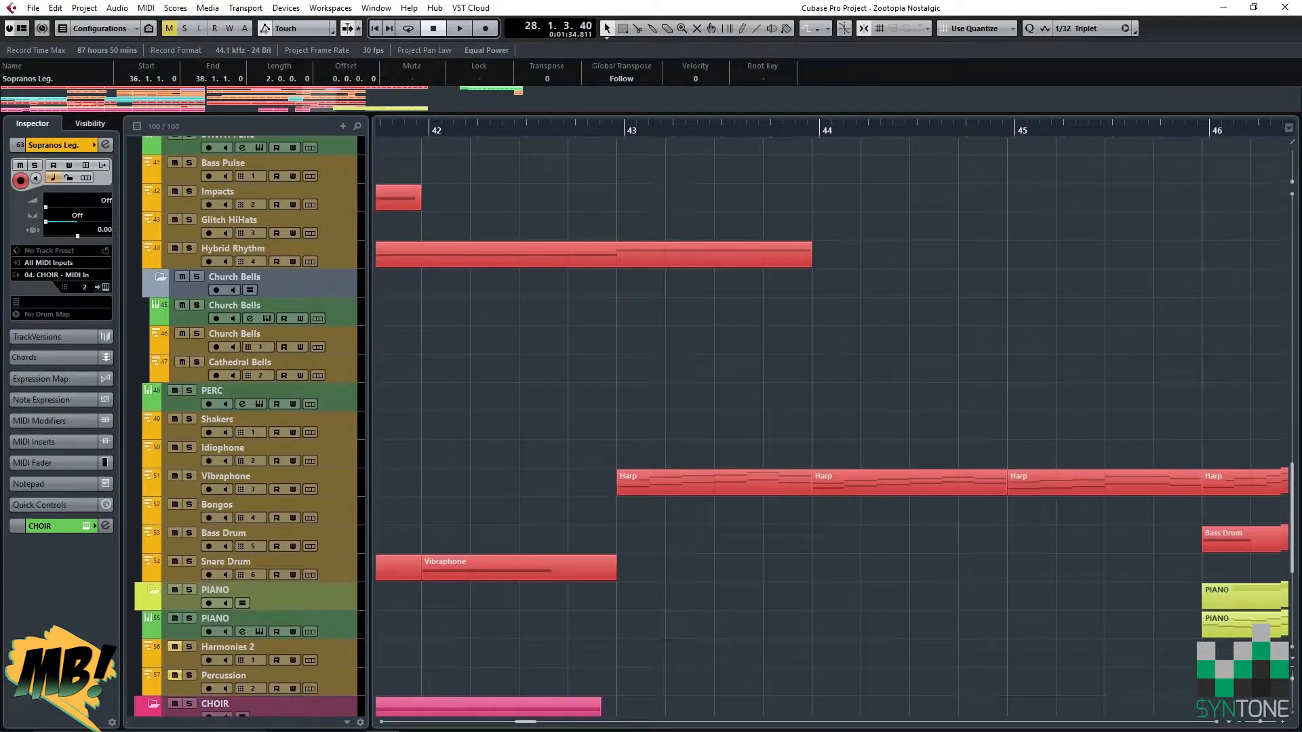
{"action": "scroll", "coordinate": [834, 417], "scroll_direction": "up", "scroll_amount": 4}
{"action": "left_click", "coordinate": [612, 129]}
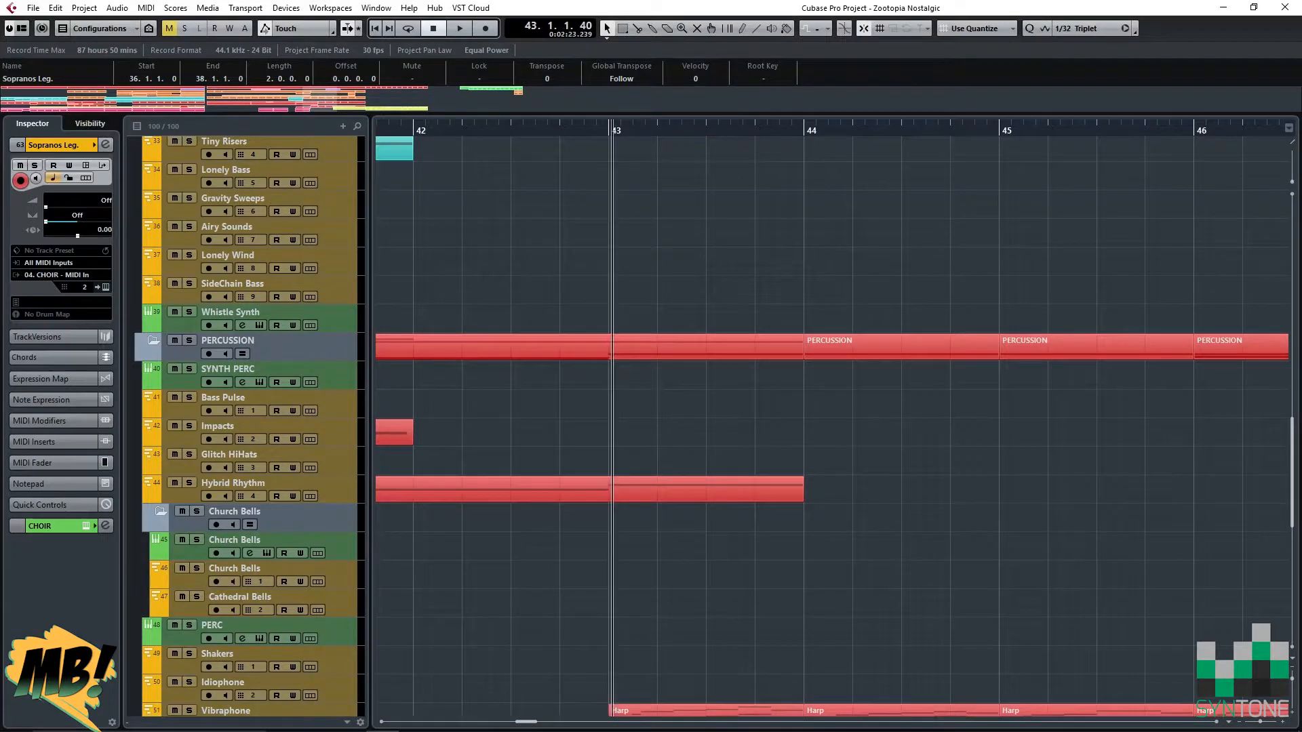
{"action": "left_click", "coordinate": [612, 129]}
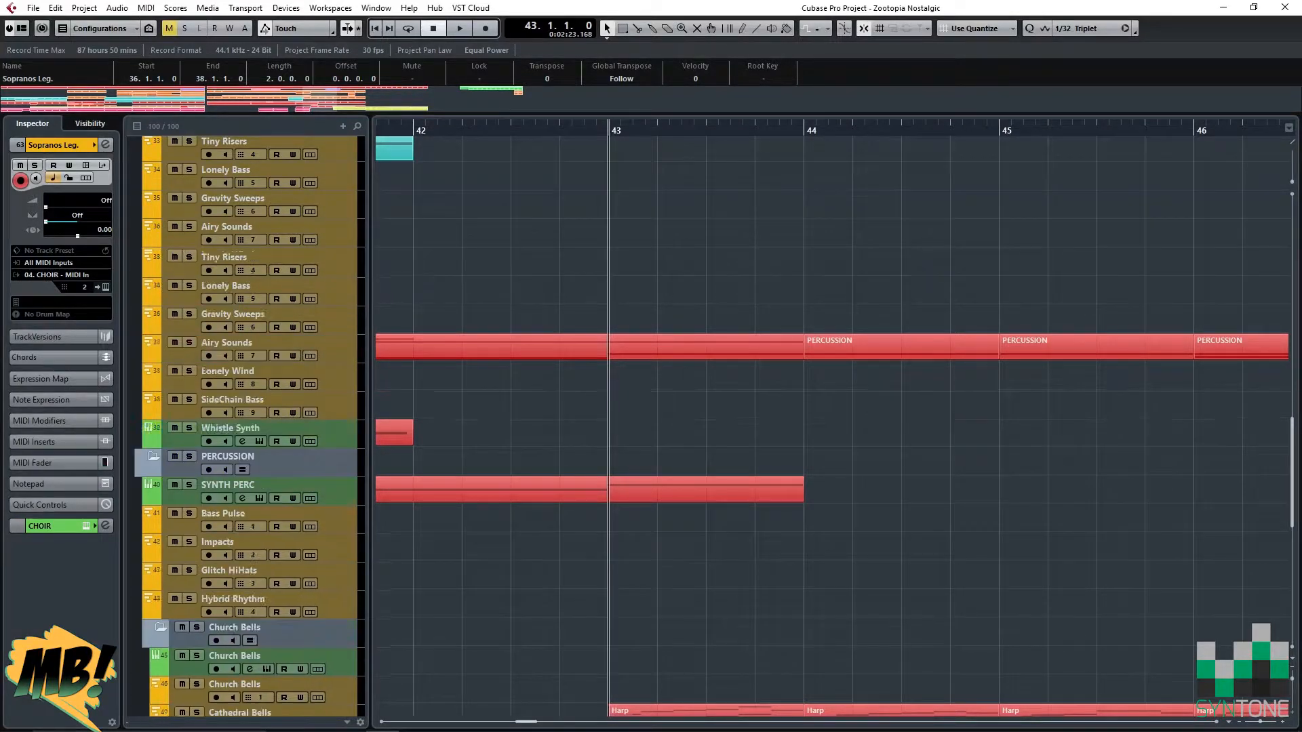
Play from bar 43, follow the strings and harp parts to bar 49, and stop playback.
{"action": "scroll", "coordinate": [832, 426], "scroll_direction": "up", "scroll_amount": 5}
{"action": "scroll", "coordinate": [833, 426], "scroll_direction": "down", "scroll_amount": 1}
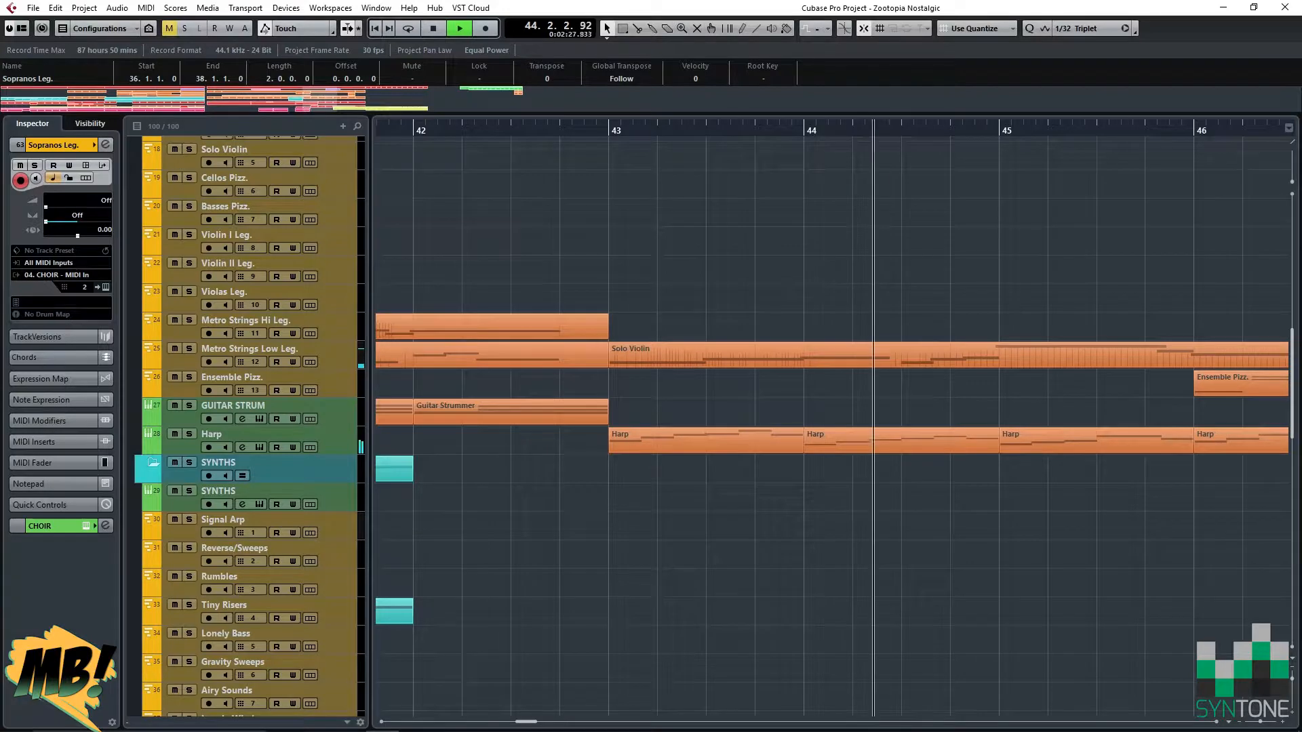
{"action": "scroll", "coordinate": [833, 426], "scroll_direction": "right", "scroll_amount": 3}
{"action": "scroll", "coordinate": [833, 426], "scroll_direction": "down", "scroll_amount": 1}
{"action": "scroll", "coordinate": [833, 426], "scroll_direction": "right", "scroll_amount": 3}
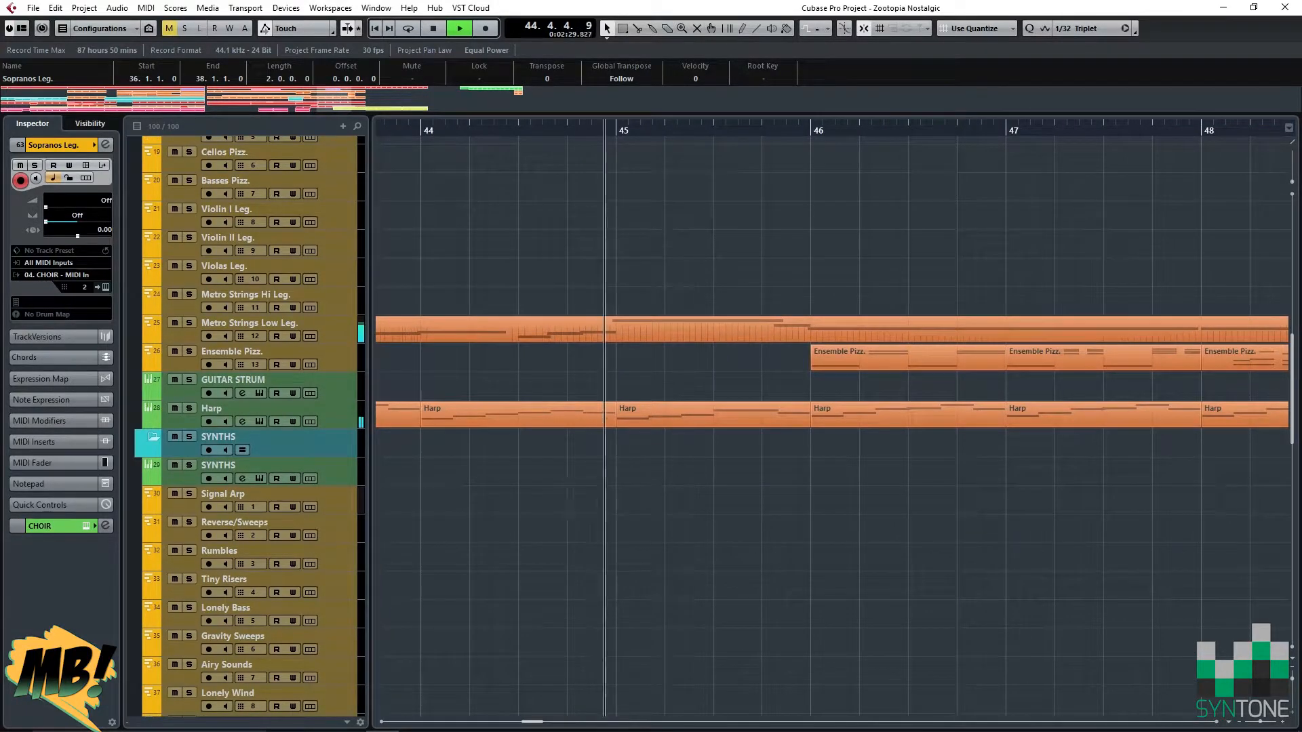
{"action": "scroll", "coordinate": [833, 426], "scroll_direction": "right", "scroll_amount": 2}
{"action": "scroll", "coordinate": [833, 426], "scroll_direction": "down", "scroll_amount": 1}
{"action": "scroll", "coordinate": [833, 426], "scroll_direction": "down", "scroll_amount": 4}
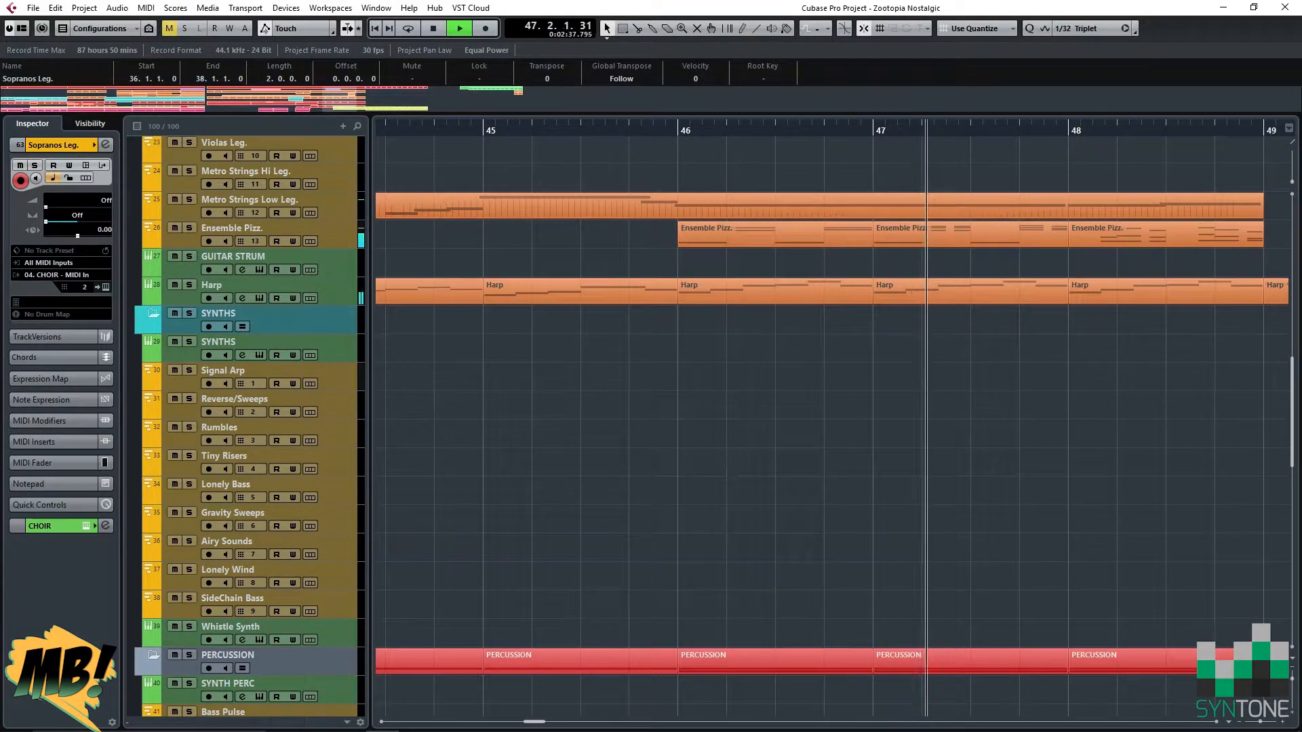
{"action": "scroll", "coordinate": [832, 426], "scroll_direction": "right", "scroll_amount": 4}
{"action": "scroll", "coordinate": [833, 426], "scroll_direction": "up", "scroll_amount": 1}
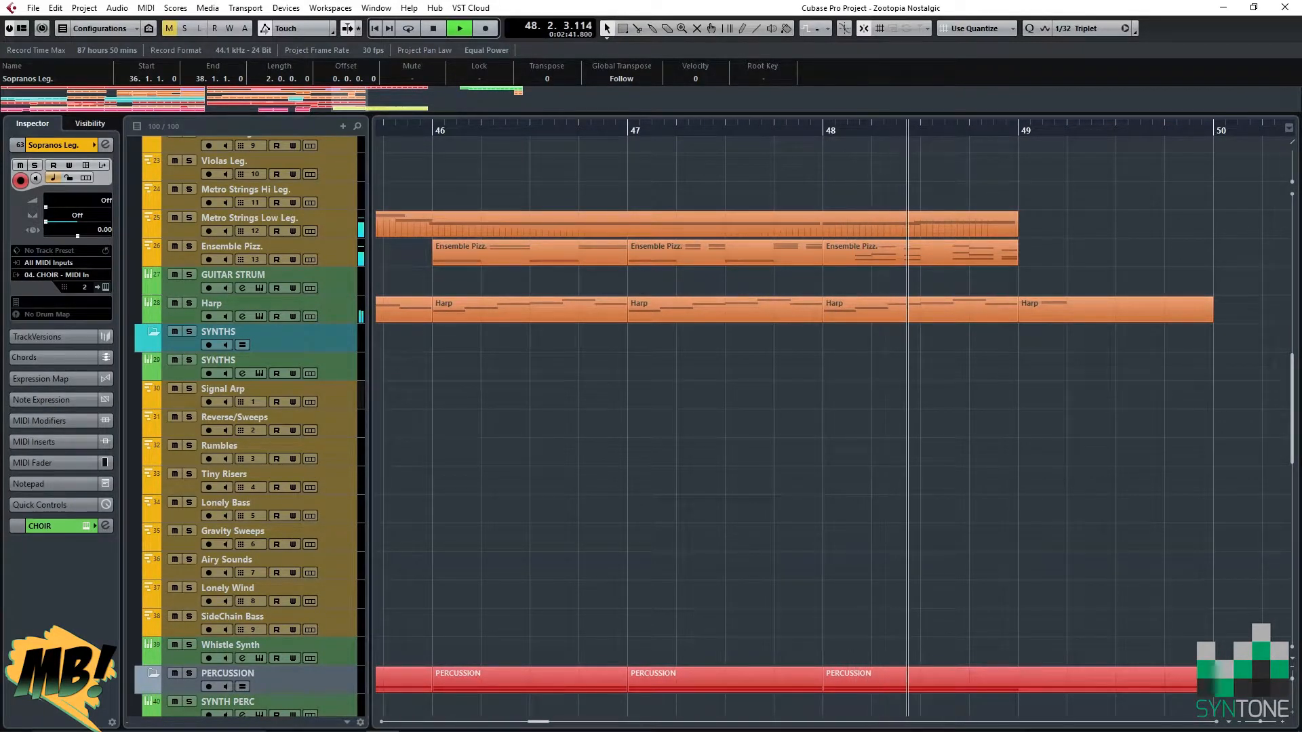
{"action": "key", "text": "space"}
Select the three Ensemble Pizz. parts in bars 46 to 48, inspect their notes together in the key editor, and close it.
{"action": "left_click_drag", "start_coordinate": [566, 279], "coordinate": [959, 261]}
{"action": "key", "text": "Return"}
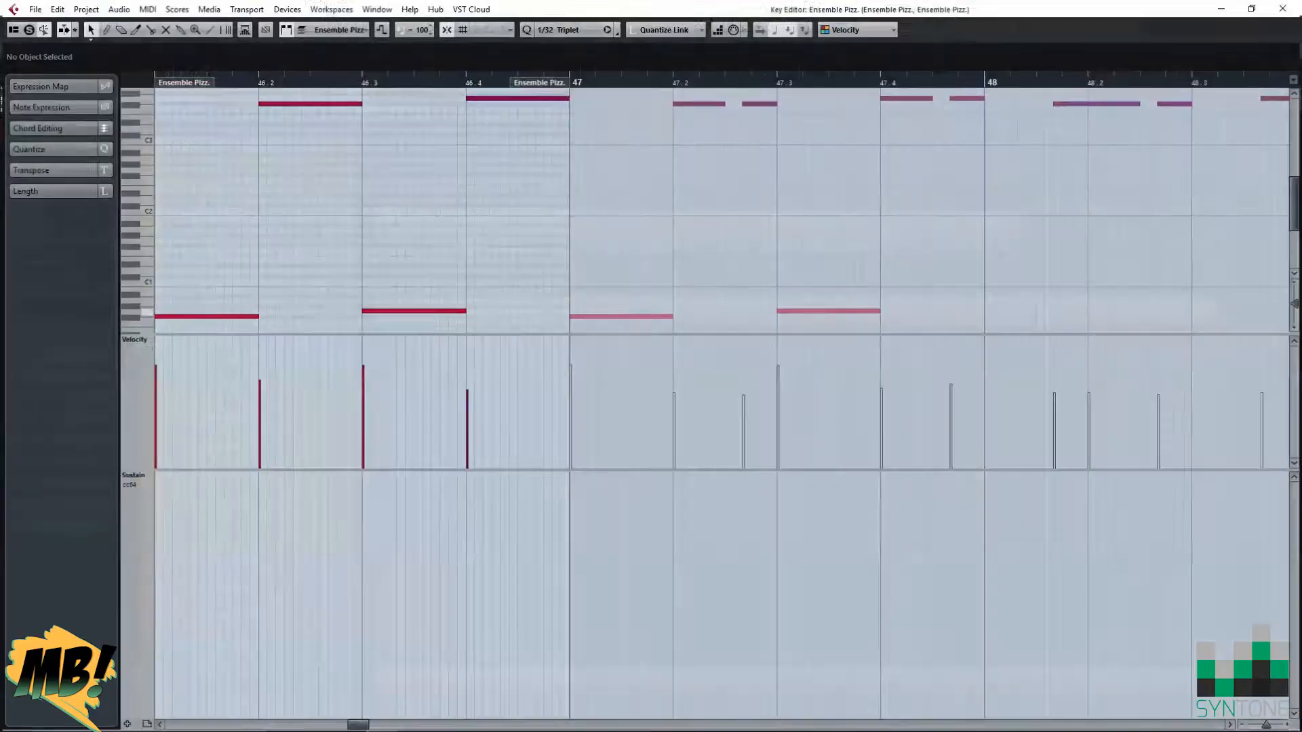
{"action": "scroll", "coordinate": [705, 210], "scroll_direction": "up", "scroll_amount": 3}
{"action": "scroll", "coordinate": [725, 210], "scroll_direction": "down", "scroll_amount": 5}
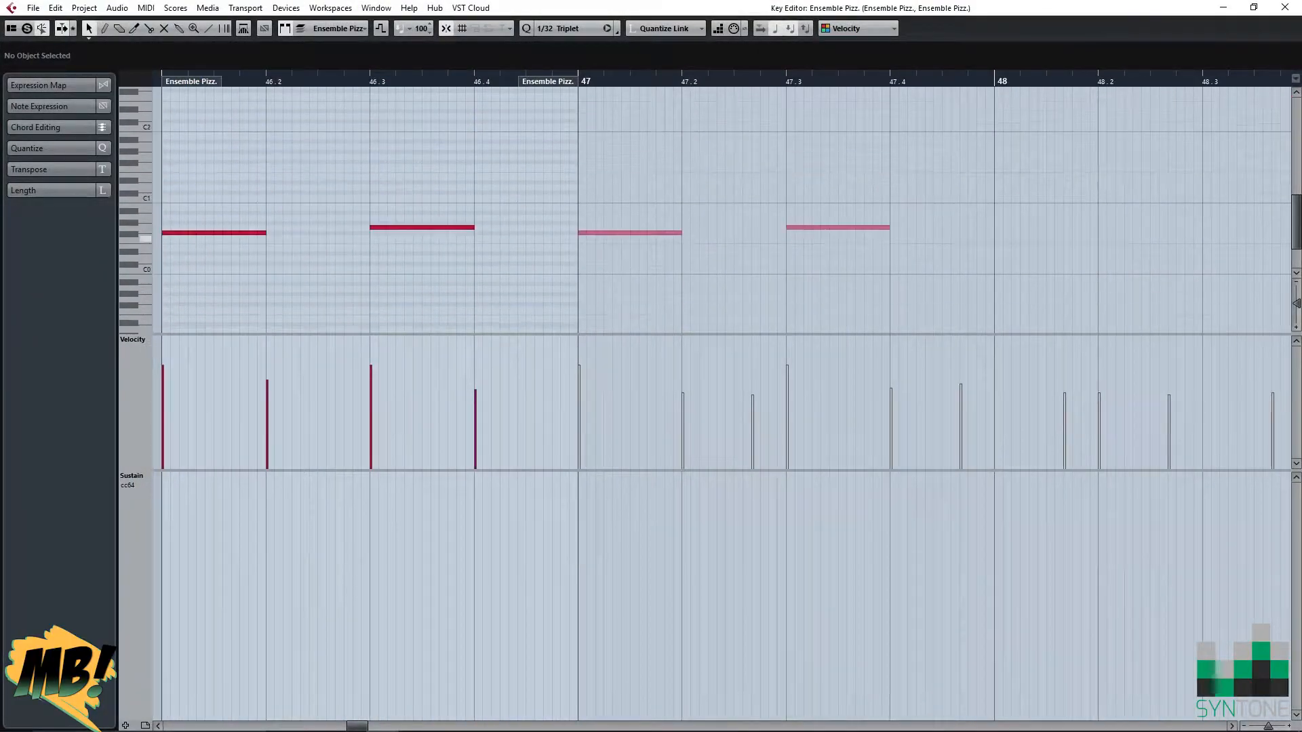
{"action": "key", "text": "Return"}
Open the STRINGS instrument for the Ensemble Pizz. track and select the 04. Whole Ensemble Pizzicato patch.
{"action": "left_click", "coordinate": [272, 247]}
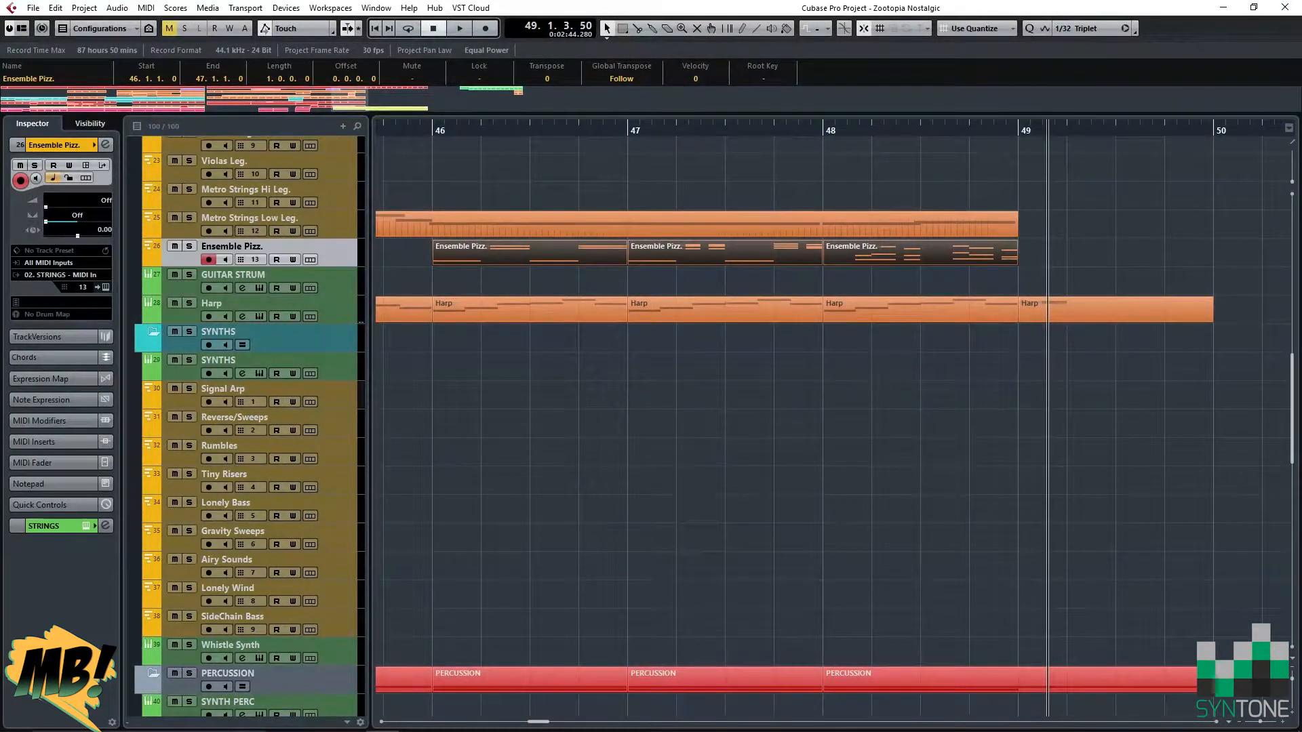
{"action": "left_click", "coordinate": [104, 288]}
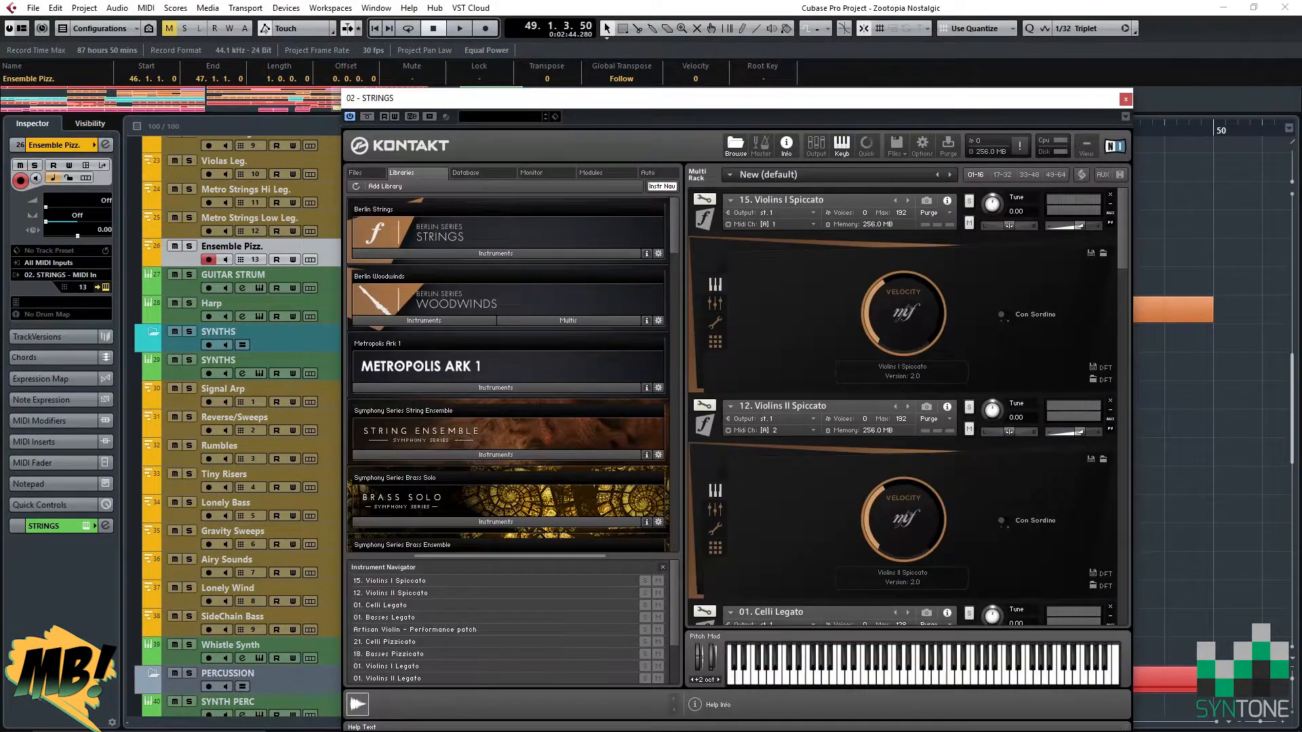
{"action": "scroll", "coordinate": [903, 407], "scroll_direction": "down", "scroll_amount": 20}
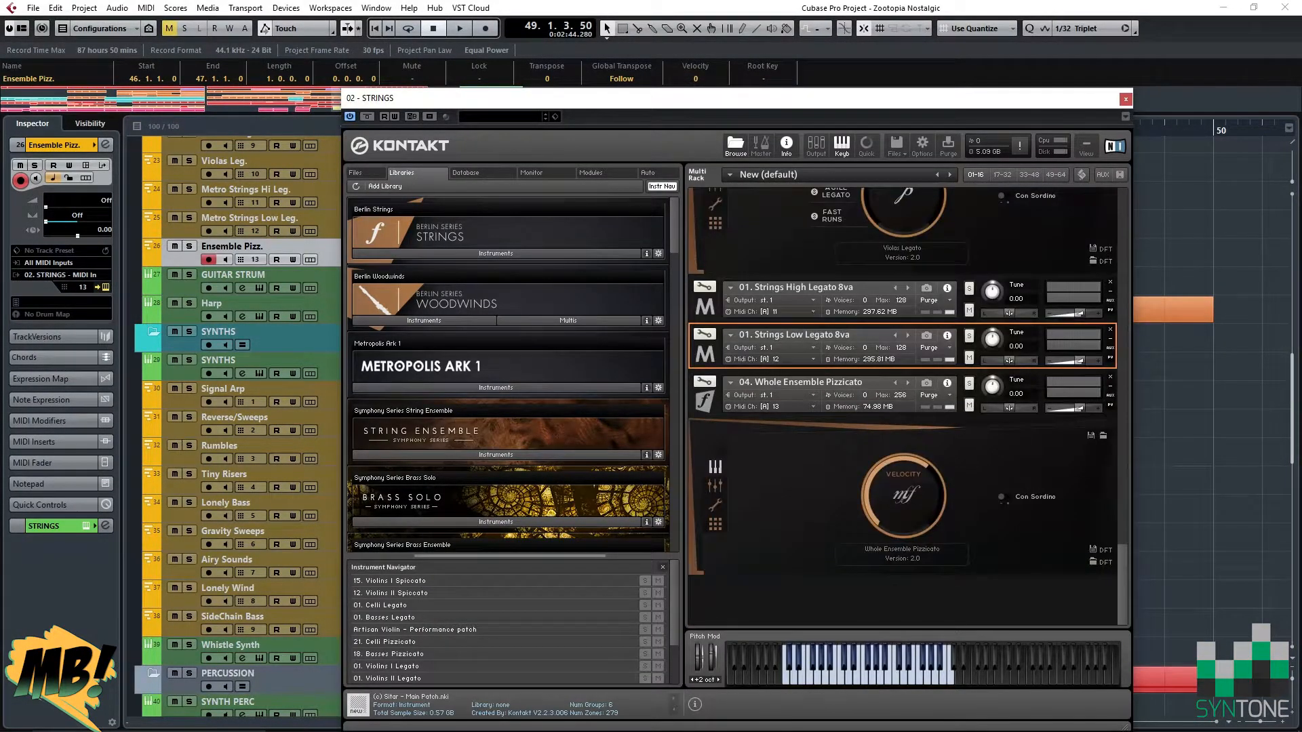
{"action": "left_click", "coordinate": [807, 382]}
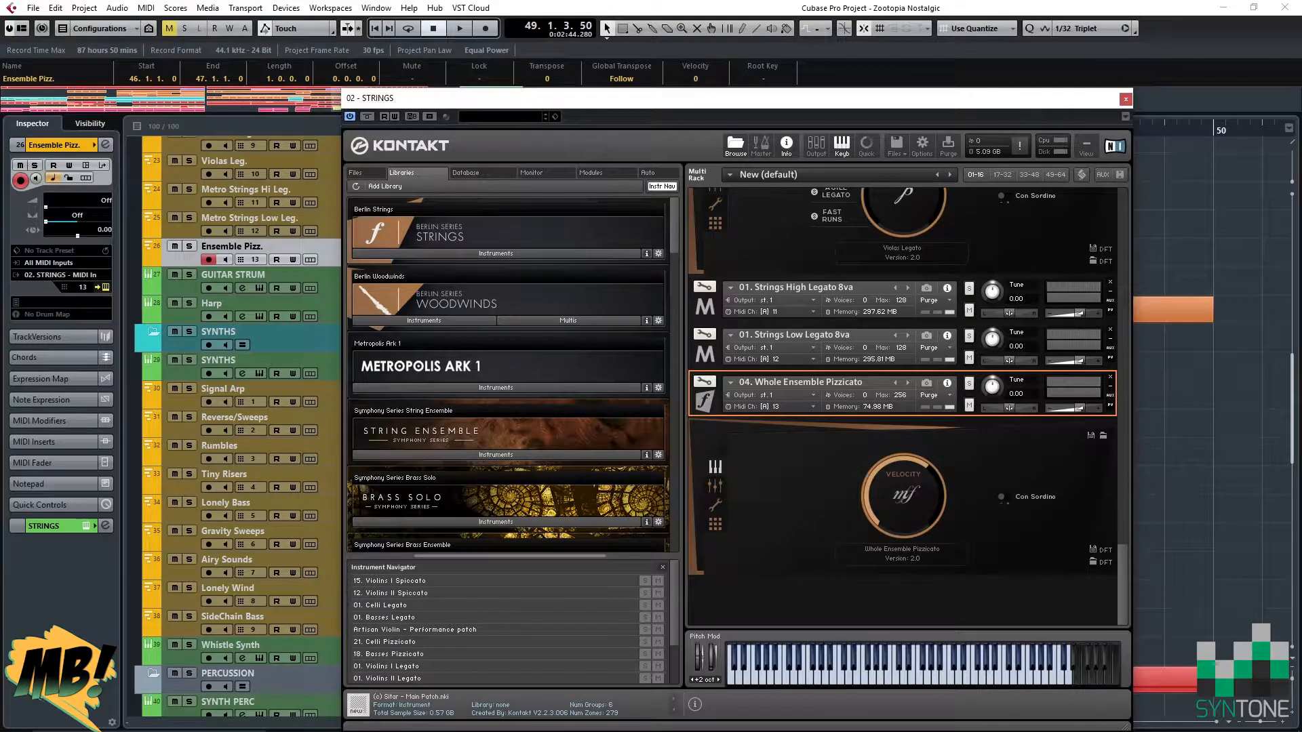
Show and collapse the Berlin Strings instrument list, audition the Whole Ensemble Pizzicato patch, and close the STRINGS instrument.
{"action": "left_click_drag", "start_coordinate": [679, 98], "coordinate": [651, 11]}
{"action": "left_click", "coordinate": [465, 165]}
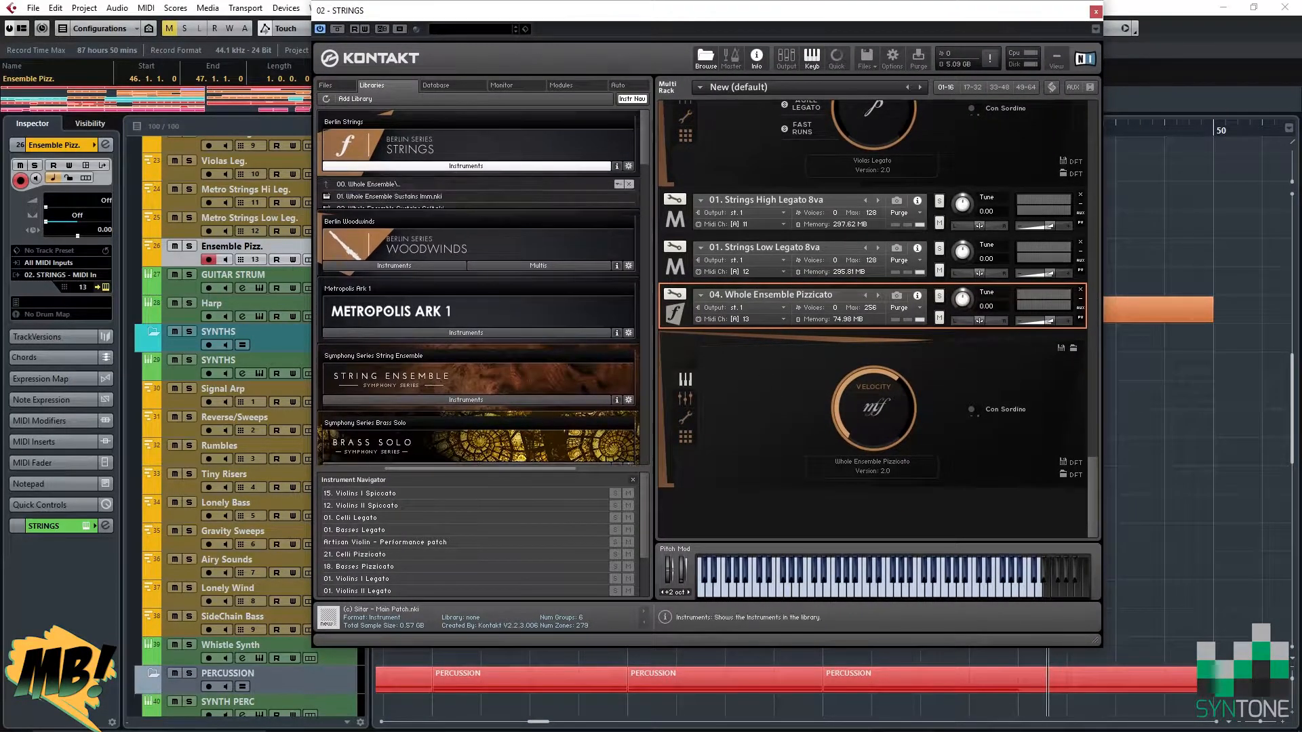
{"action": "left_click", "coordinate": [466, 165]}
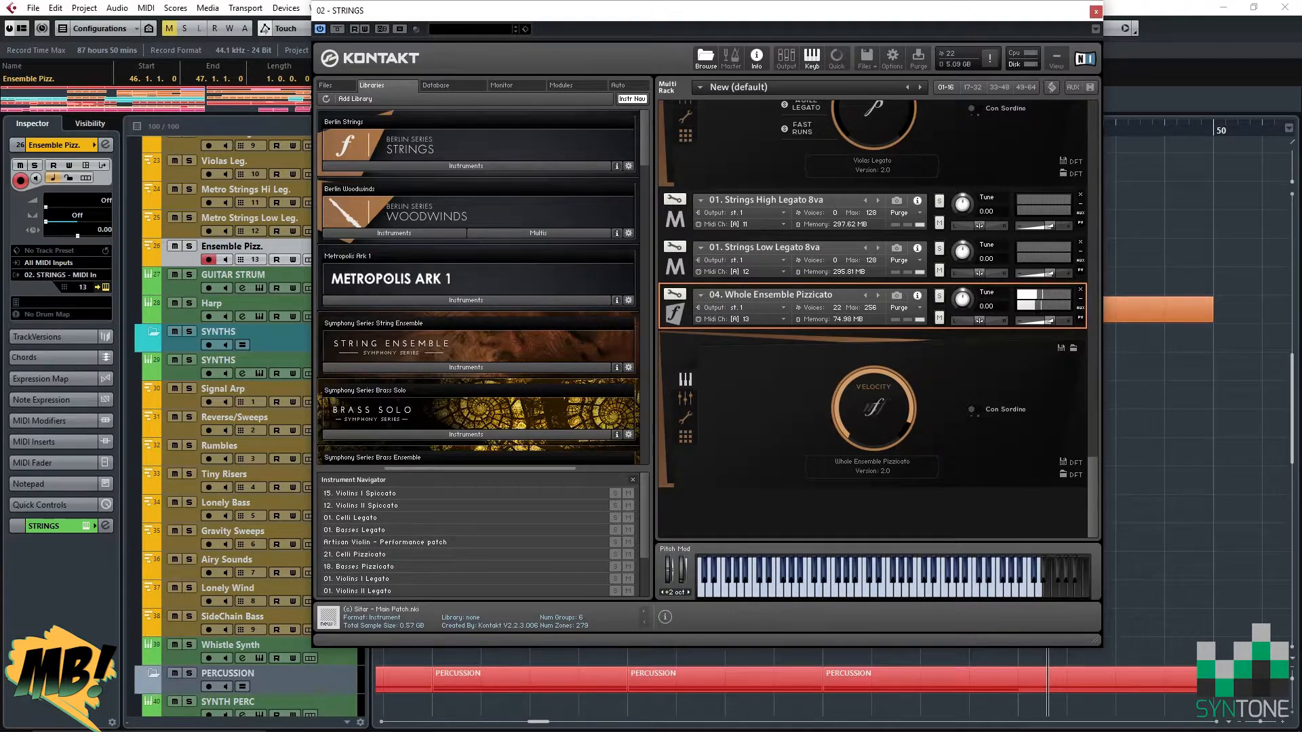
{"action": "left_click", "coordinate": [1095, 12]}
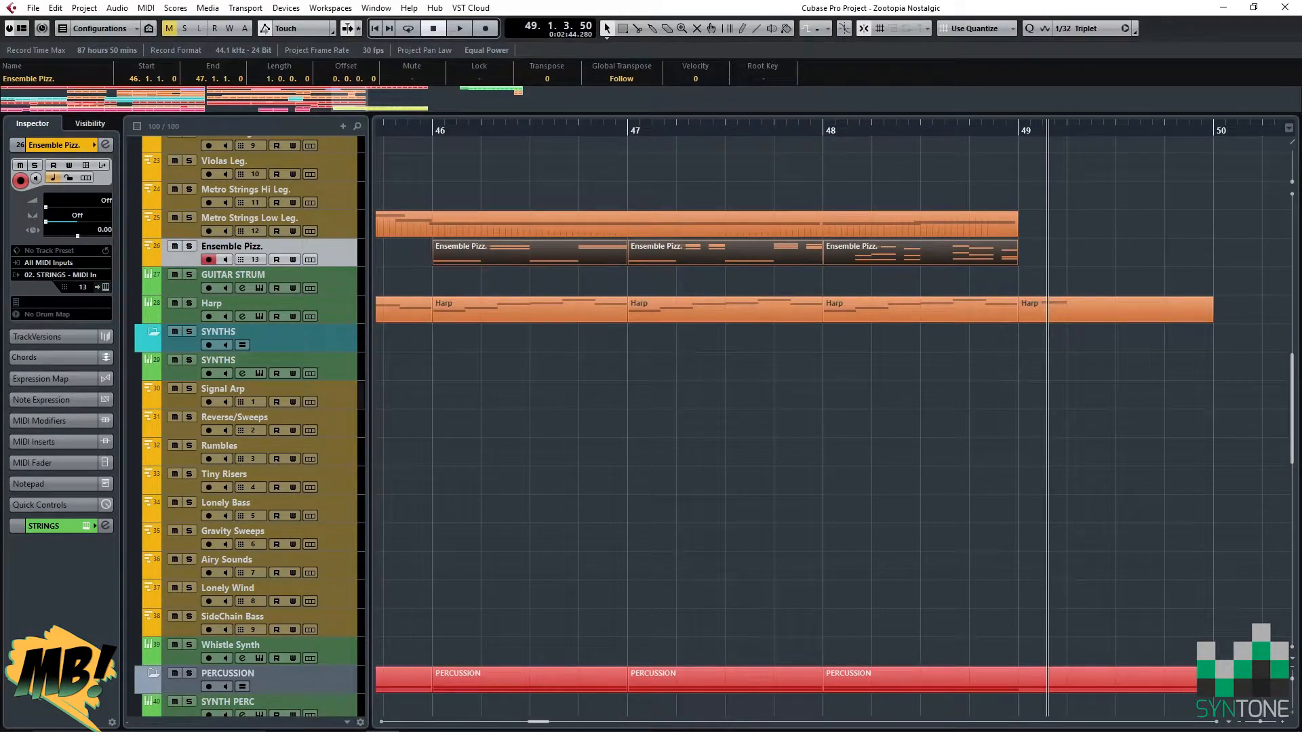
Reopen the Ensemble Pizz. parts, examine their upper notes through the end of bar 48, and close the editor.
{"action": "key", "text": "Return"}
{"action": "scroll", "coordinate": [705, 242], "scroll_direction": "up", "scroll_amount": 4}
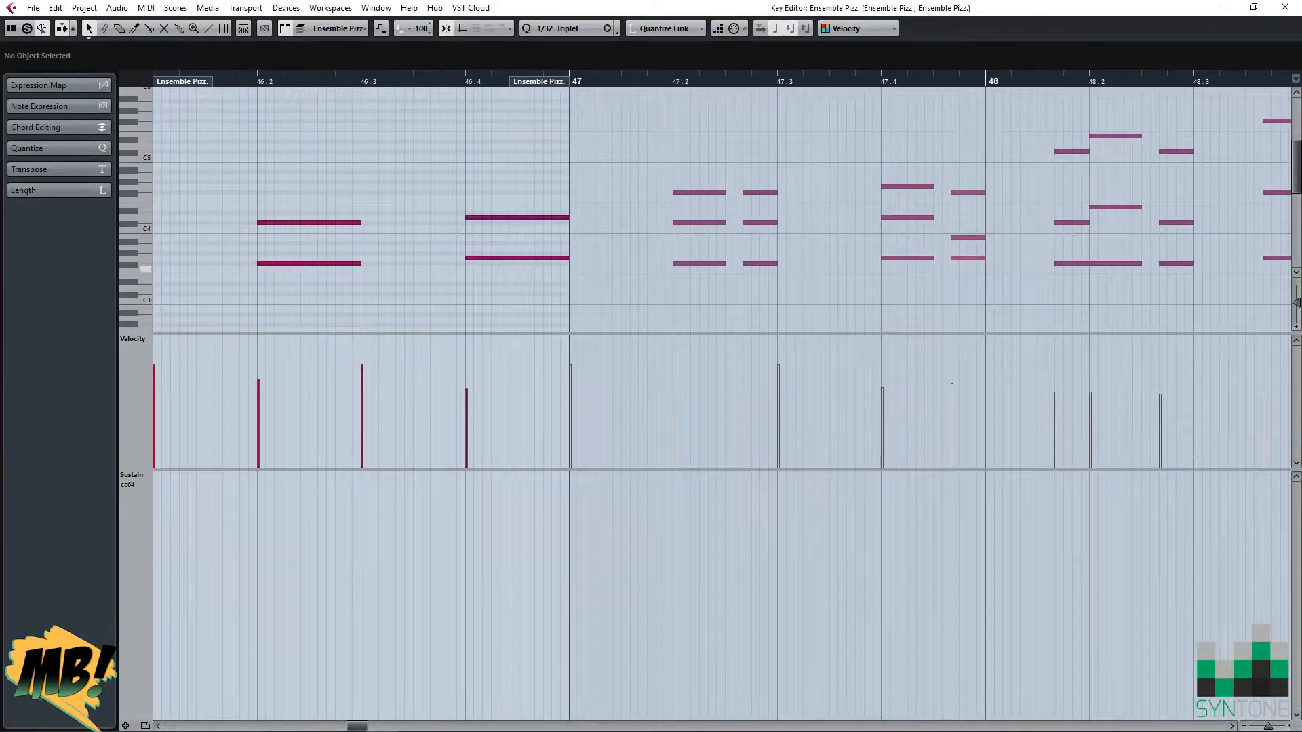
{"action": "scroll", "coordinate": [706, 269], "scroll_direction": "right", "scroll_amount": 5}
{"action": "scroll", "coordinate": [706, 270], "scroll_direction": "up", "scroll_amount": 2}
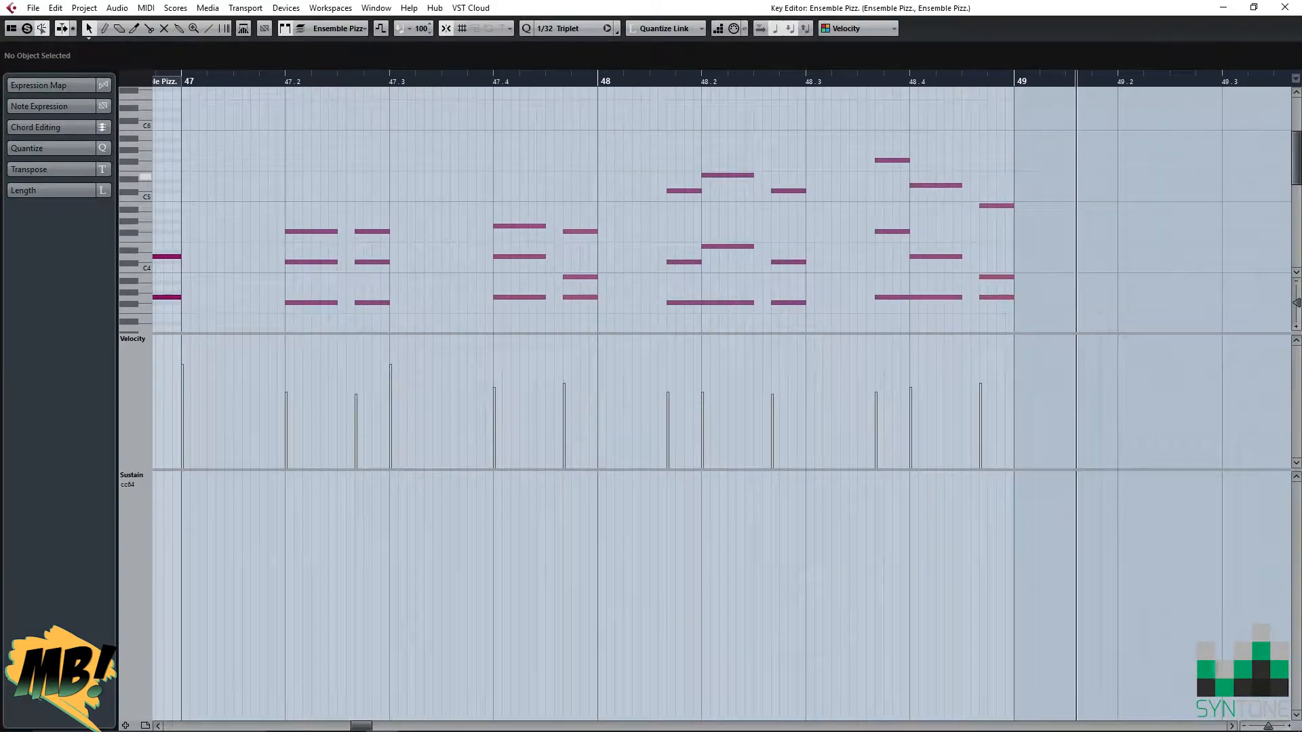
{"action": "left_click", "coordinate": [1284, 8]}
Check the remaining tracks past bar 49 and set the playback position at bar 50, where the strings end.
{"action": "scroll", "coordinate": [834, 421], "scroll_direction": "up", "scroll_amount": 3}
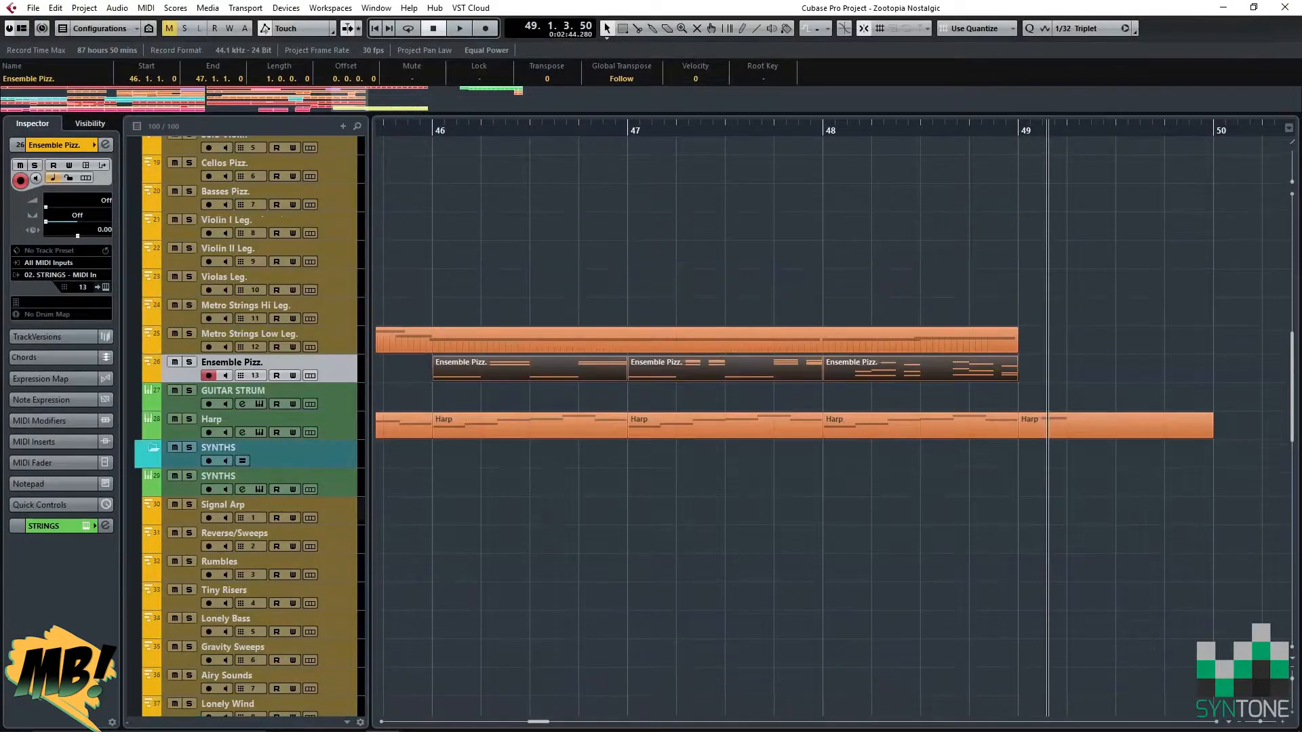
{"action": "scroll", "coordinate": [834, 421], "scroll_direction": "right", "scroll_amount": 8}
{"action": "scroll", "coordinate": [834, 420], "scroll_direction": "down", "scroll_amount": 10}
{"action": "scroll", "coordinate": [712, 427], "scroll_direction": "up", "scroll_amount": 12}
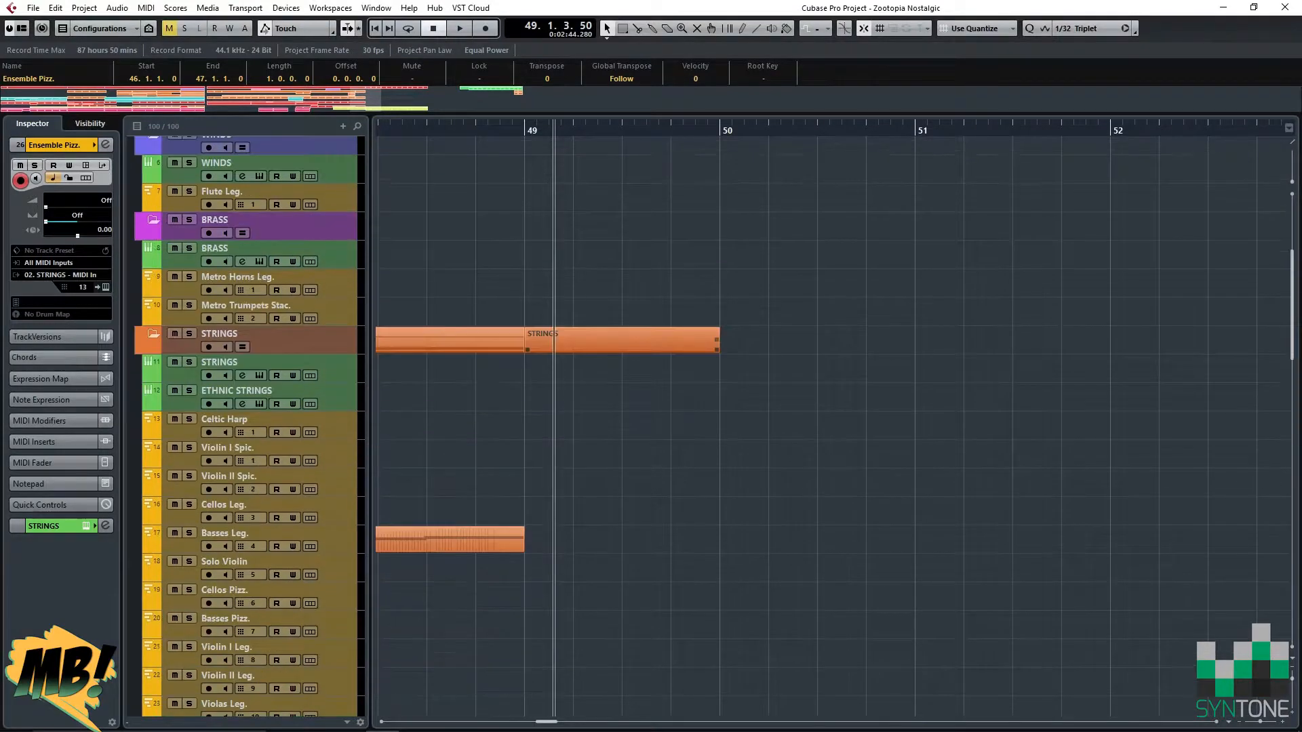
{"action": "left_click", "coordinate": [720, 129]}
{"action": "scroll", "coordinate": [720, 427], "scroll_direction": "up", "scroll_amount": 1}
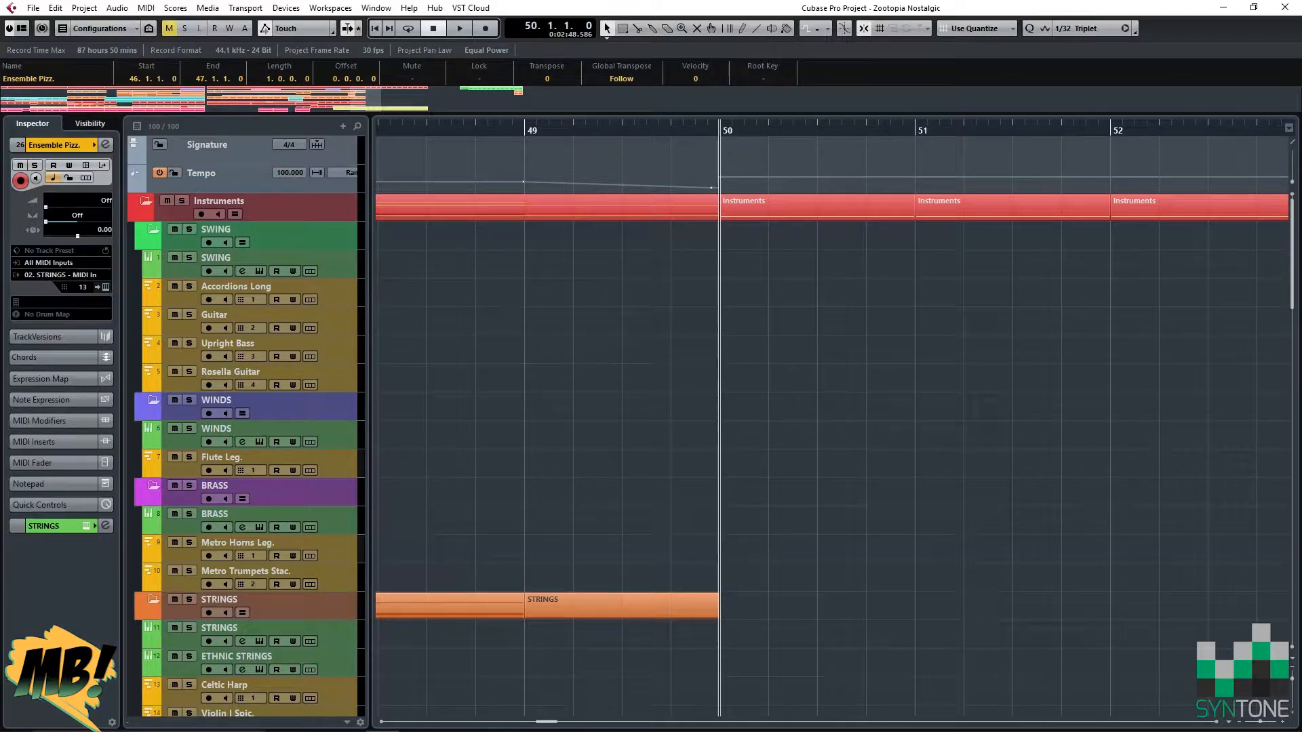
Return to the synth tracks in the song's opening and set the playback position at bar 4.
{"action": "scroll", "coordinate": [831, 428], "scroll_direction": "left", "scroll_amount": 20}
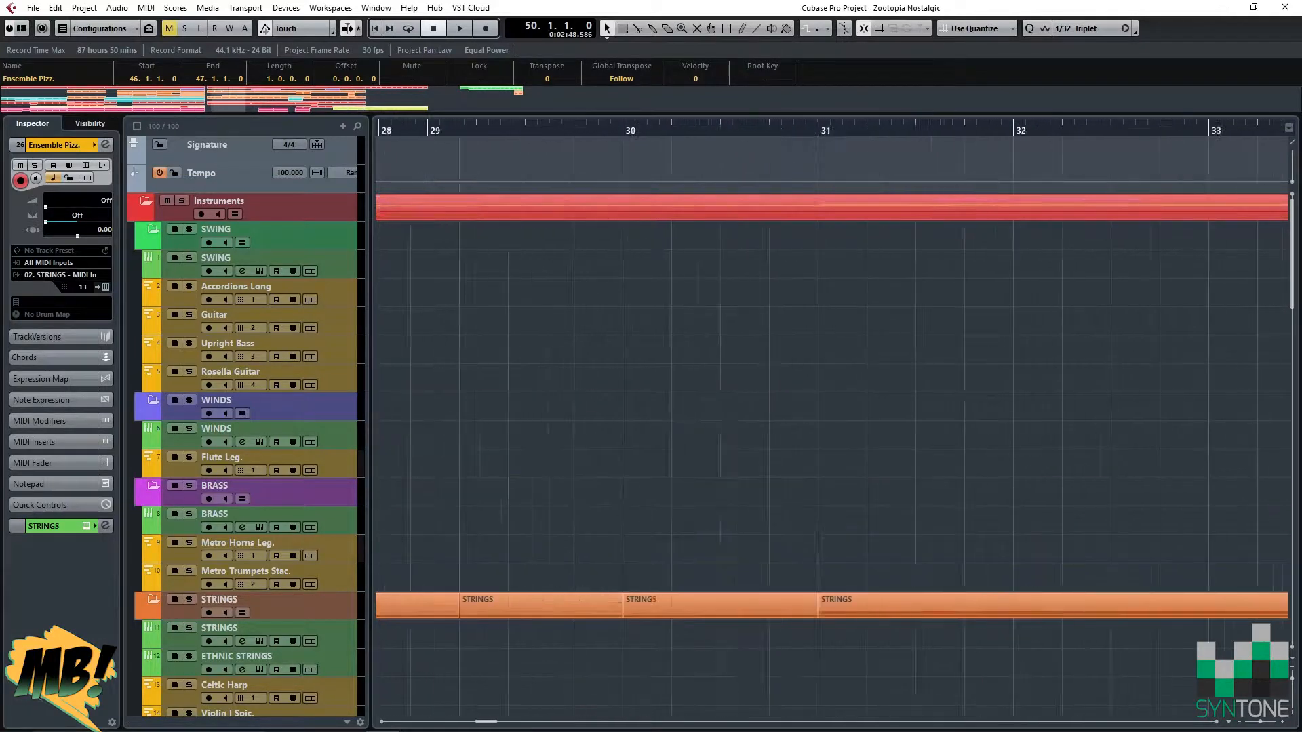
{"action": "scroll", "coordinate": [831, 427], "scroll_direction": "down", "scroll_amount": 12}
{"action": "scroll", "coordinate": [831, 427], "scroll_direction": "right", "scroll_amount": 3}
{"action": "left_click", "coordinate": [575, 130]}
{"action": "key", "text": "space"}
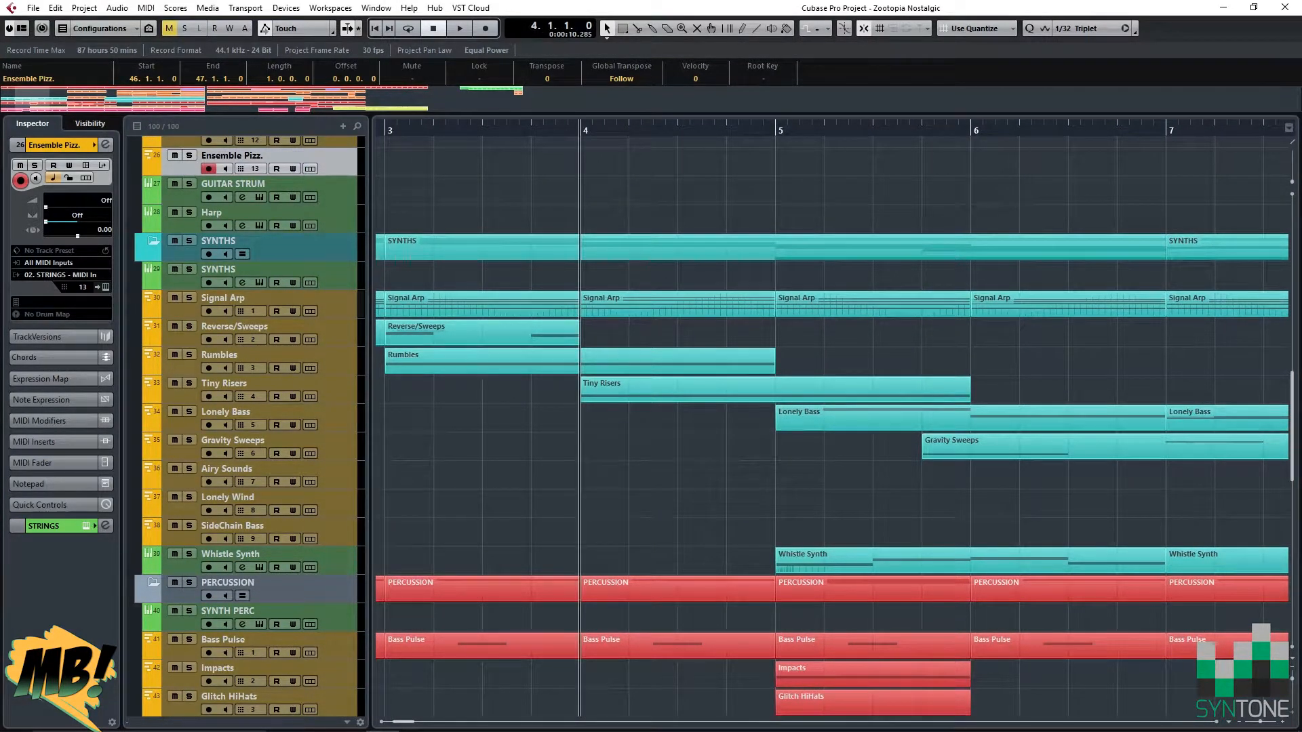
Open the Whistle Synth track's Retrologue 2 instrument, audition it during playback from bar 4, and close it.
{"action": "left_click", "coordinate": [271, 554]}
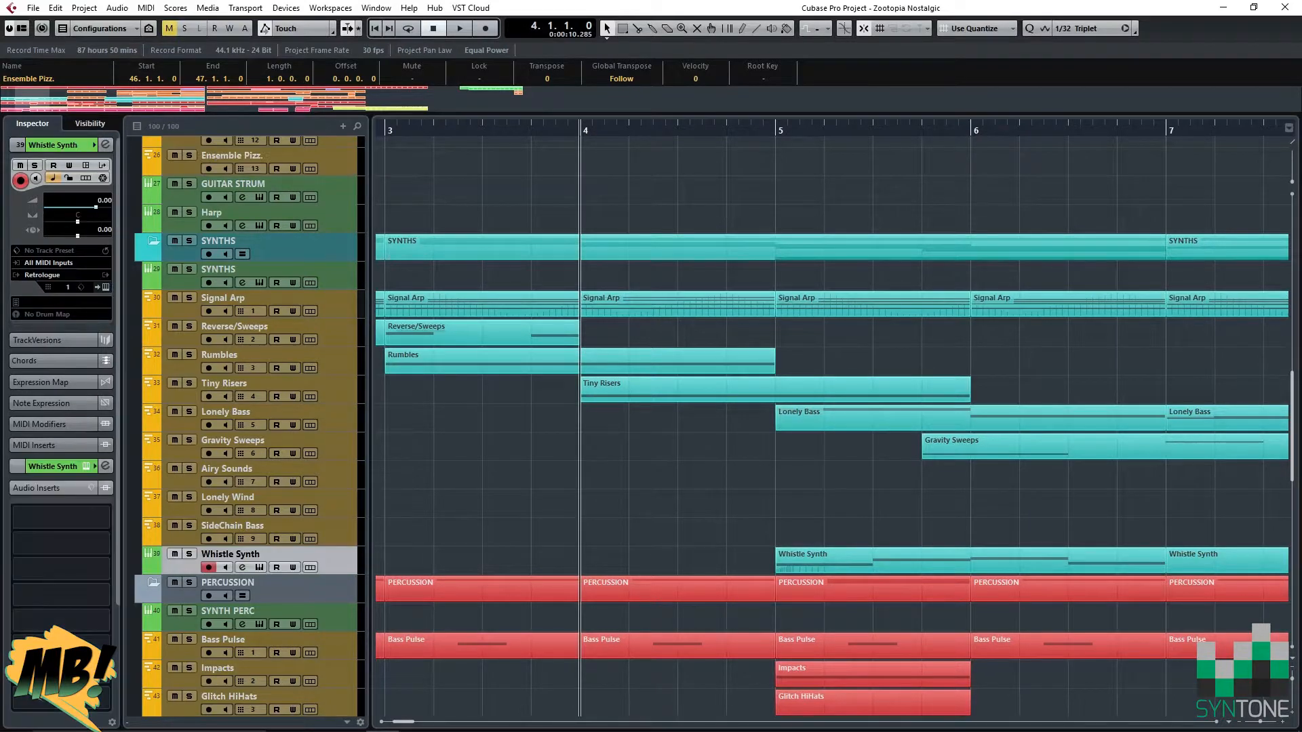
{"action": "left_click", "coordinate": [259, 567]}
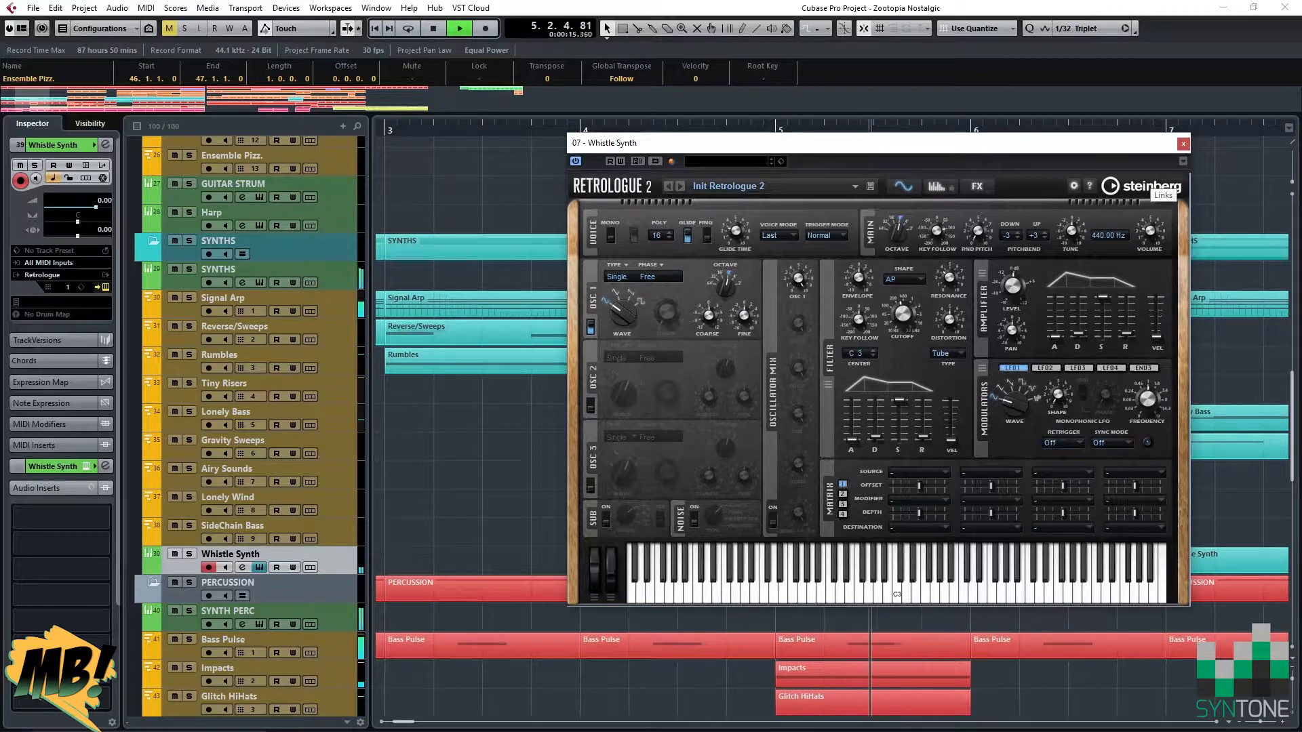
{"action": "left_click", "coordinate": [1183, 143]}
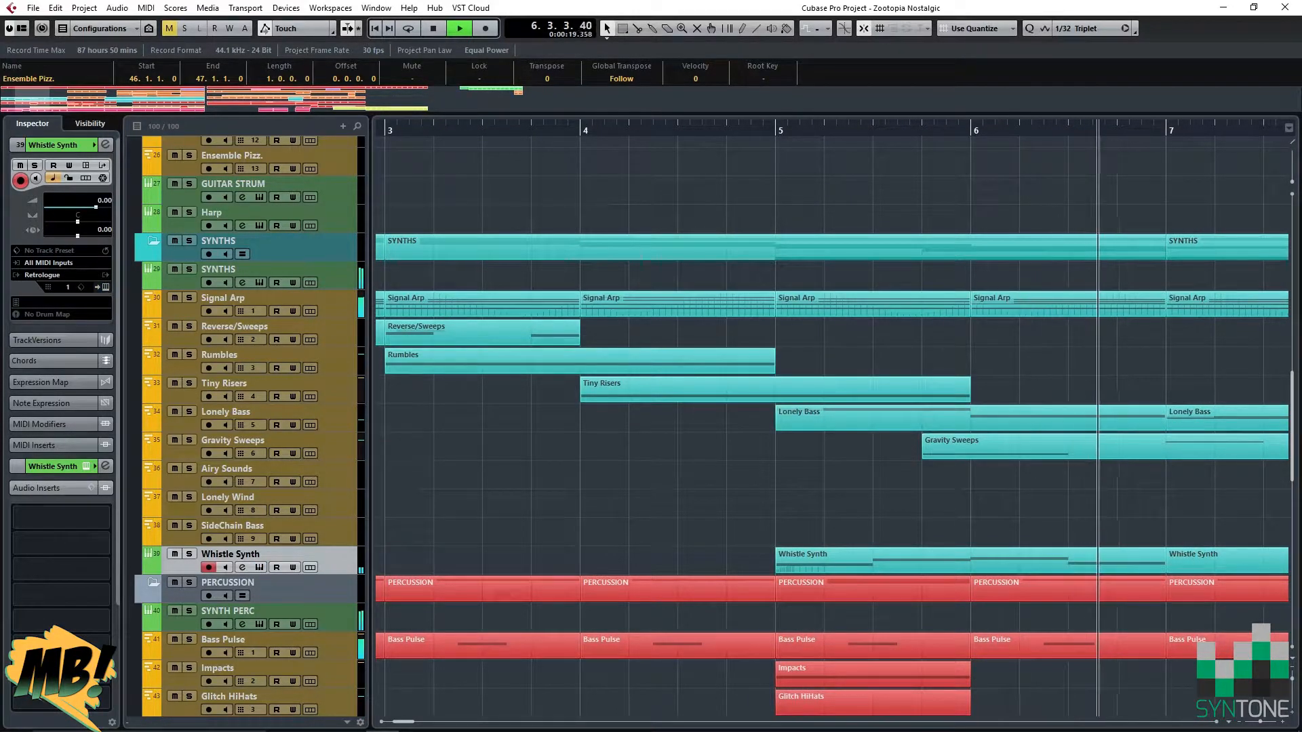
Show the Whistle Synth instrument again, close it, and examine the notes and modulation of its part at bar 5.
{"action": "left_click", "coordinate": [259, 567]}
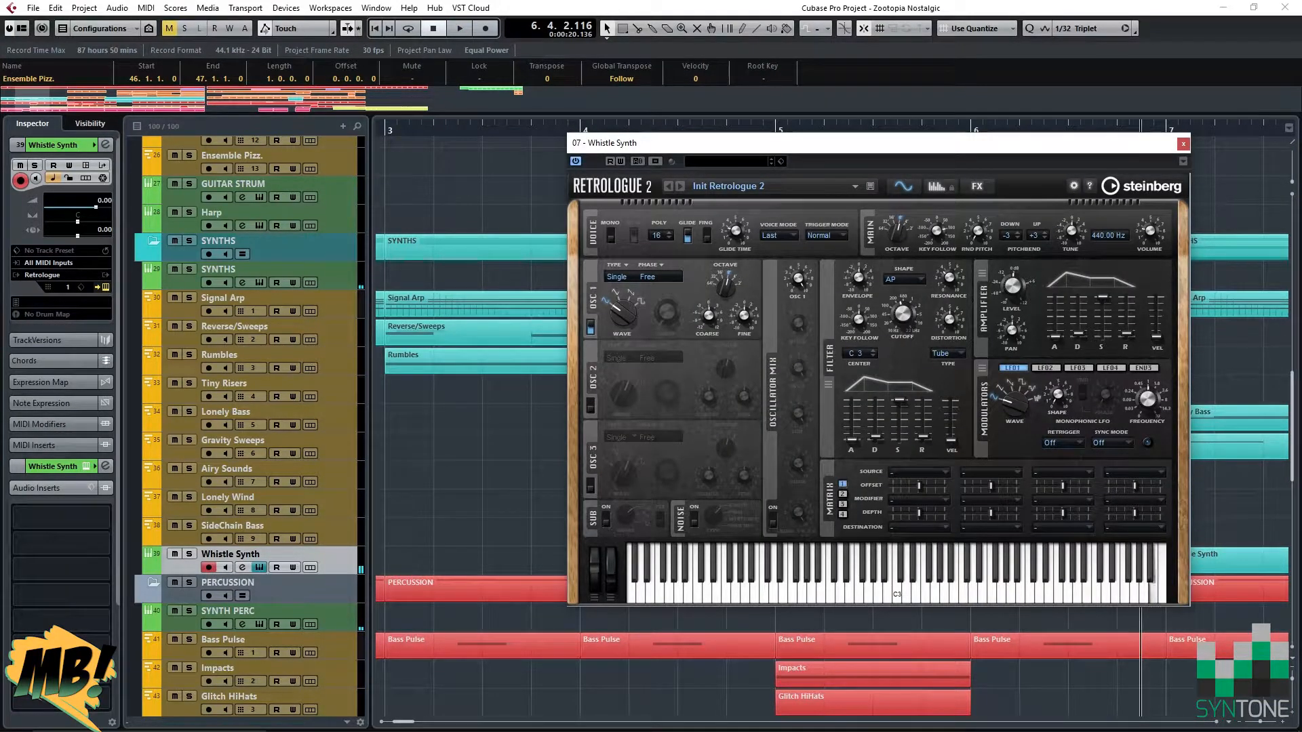
{"action": "left_click", "coordinate": [1183, 144]}
{"action": "double_click", "coordinate": [969, 562]}
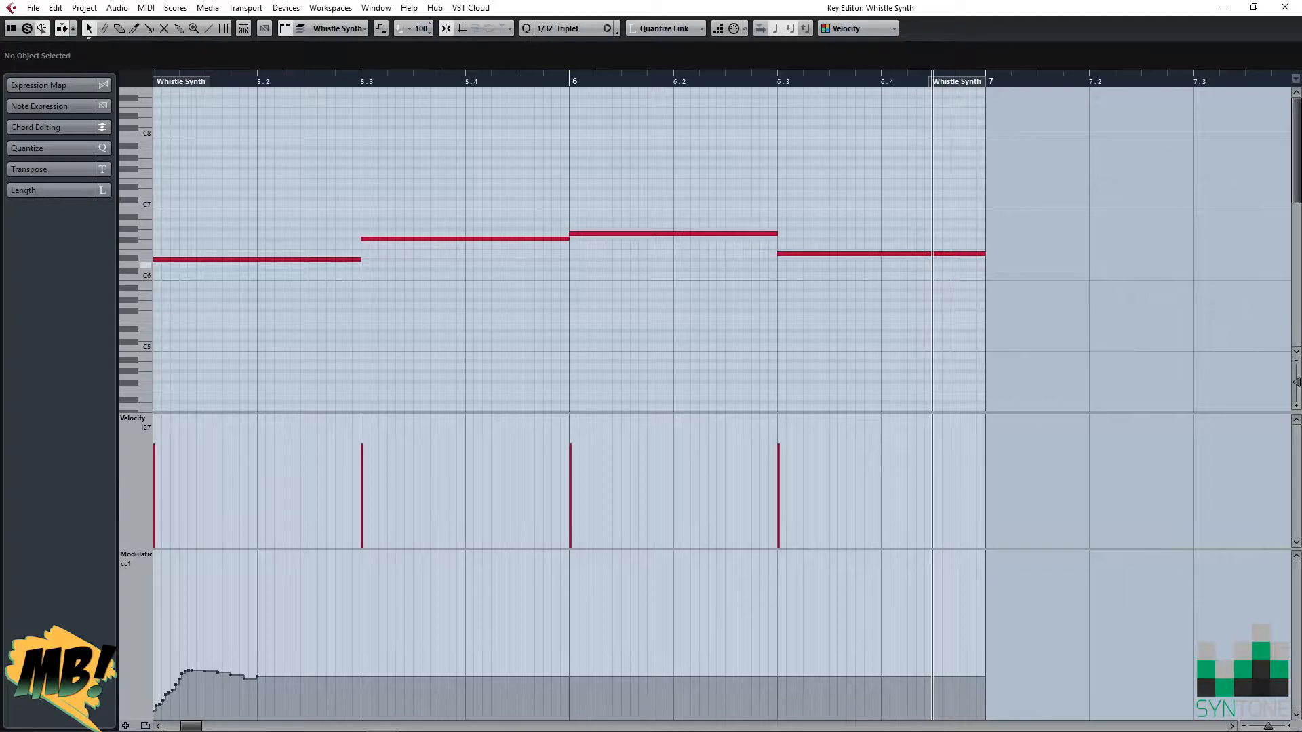
{"action": "left_click", "coordinate": [1285, 7]}
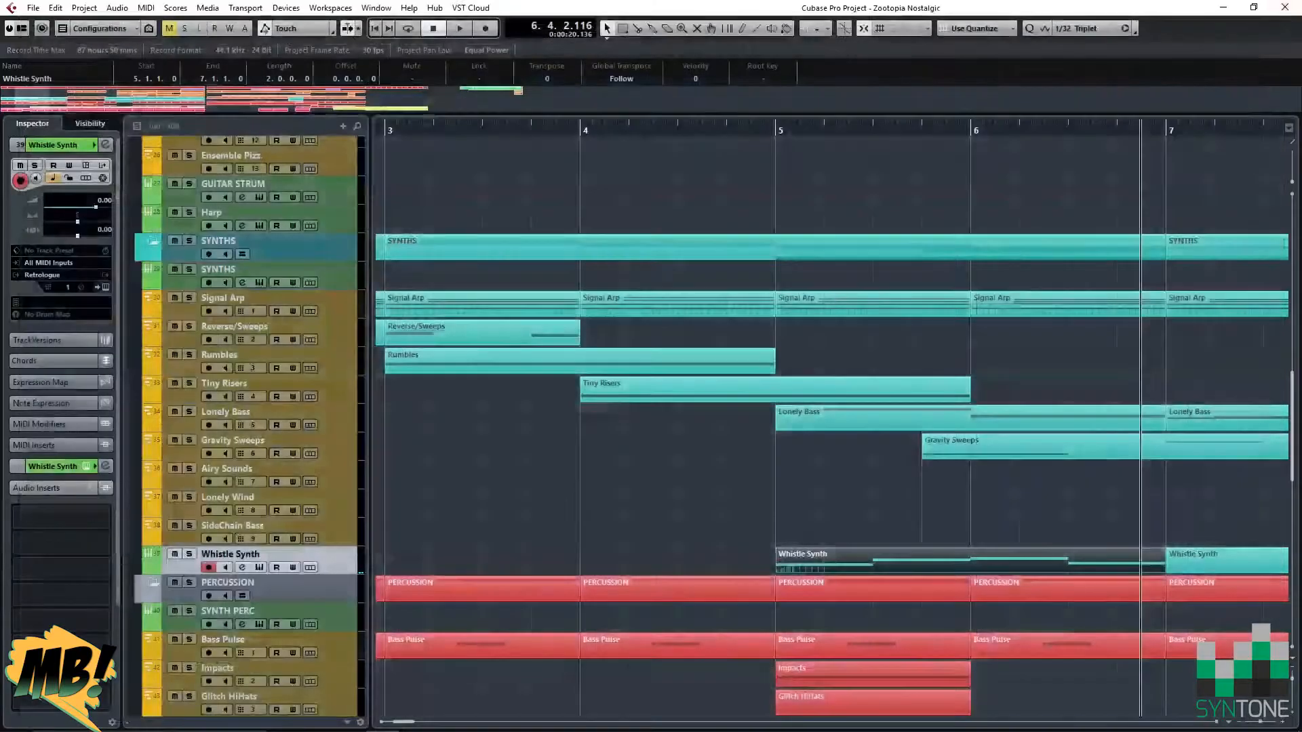
Move on to the SWING tracks and examine the accordion, guitar and bass entries from bar 68.
{"action": "scroll", "coordinate": [832, 426], "scroll_direction": "right", "scroll_amount": 12}
{"action": "scroll", "coordinate": [833, 426], "scroll_direction": "up", "scroll_amount": 3}
{"action": "scroll", "coordinate": [832, 417], "scroll_direction": "right", "scroll_amount": 20}
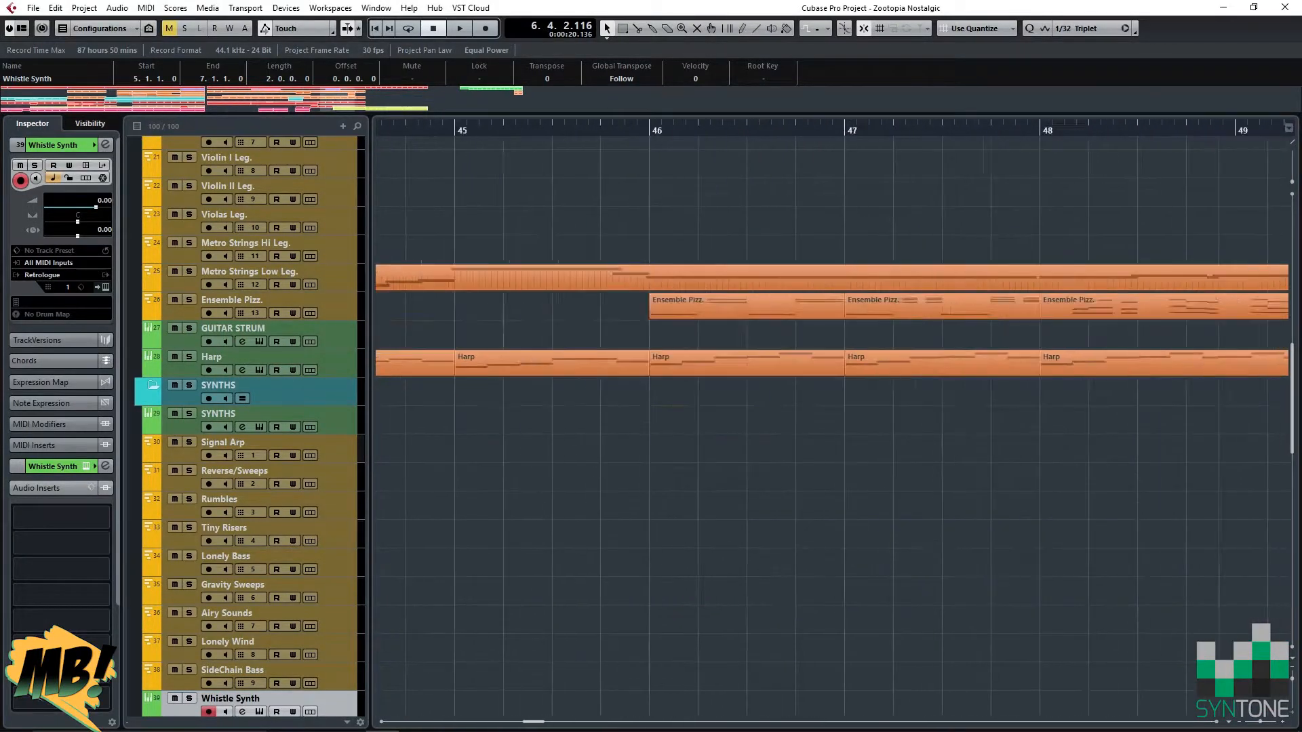
{"action": "scroll", "coordinate": [833, 417], "scroll_direction": "up", "scroll_amount": 15}
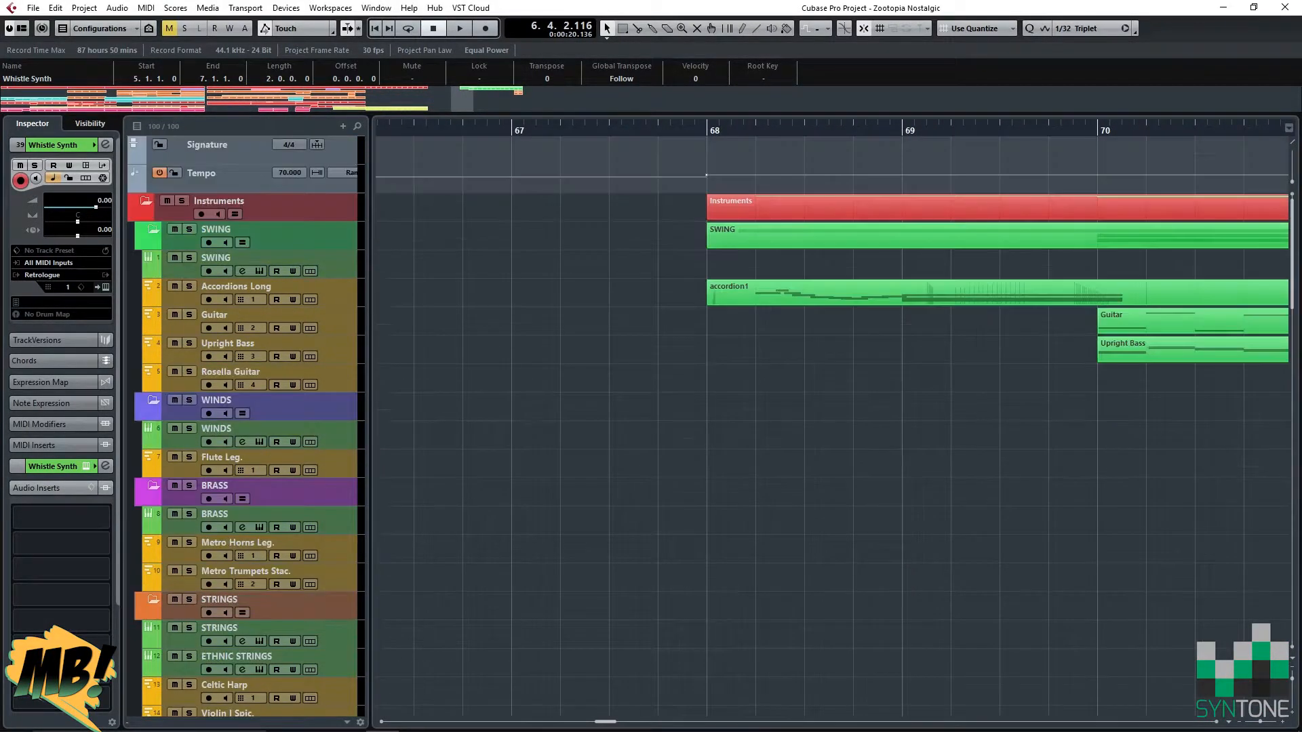
Audition the swing section up to bar 74 and select the Rosella Guitar track.
{"action": "key", "text": "space"}
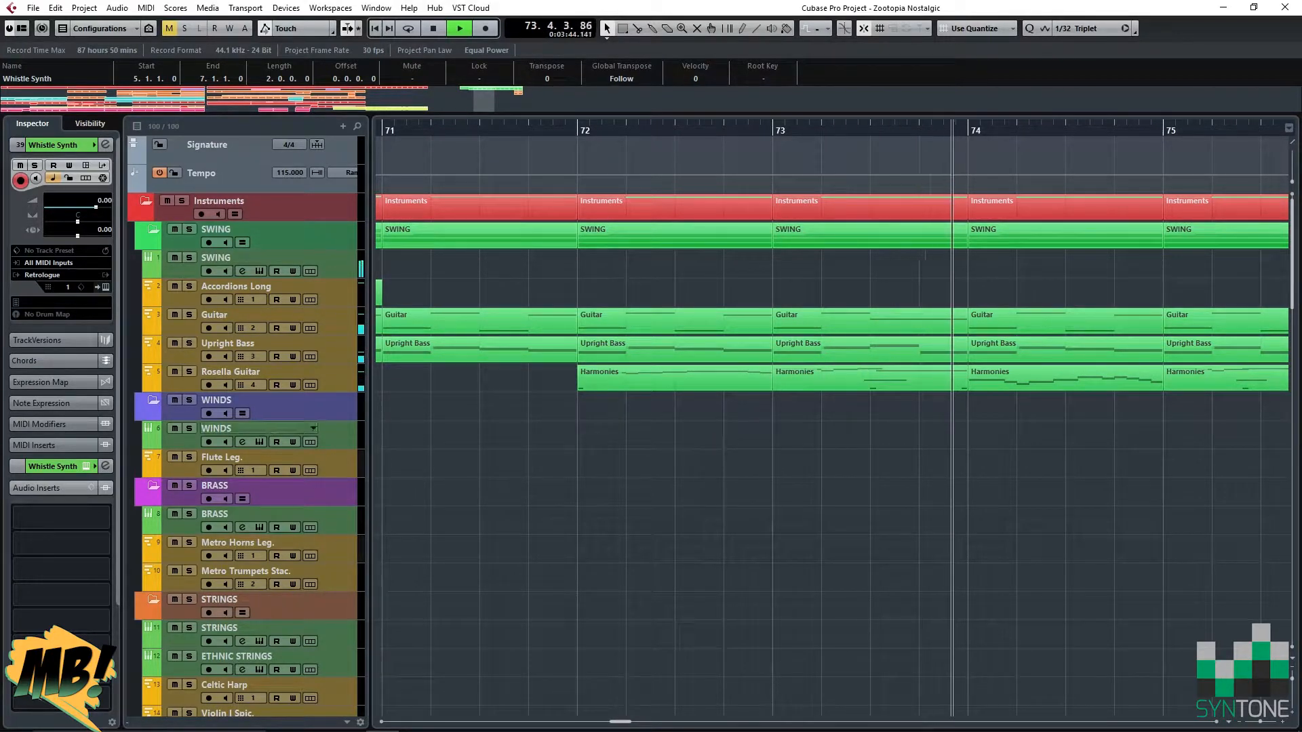
{"action": "key", "text": "space"}
{"action": "left_click", "coordinate": [271, 377]}
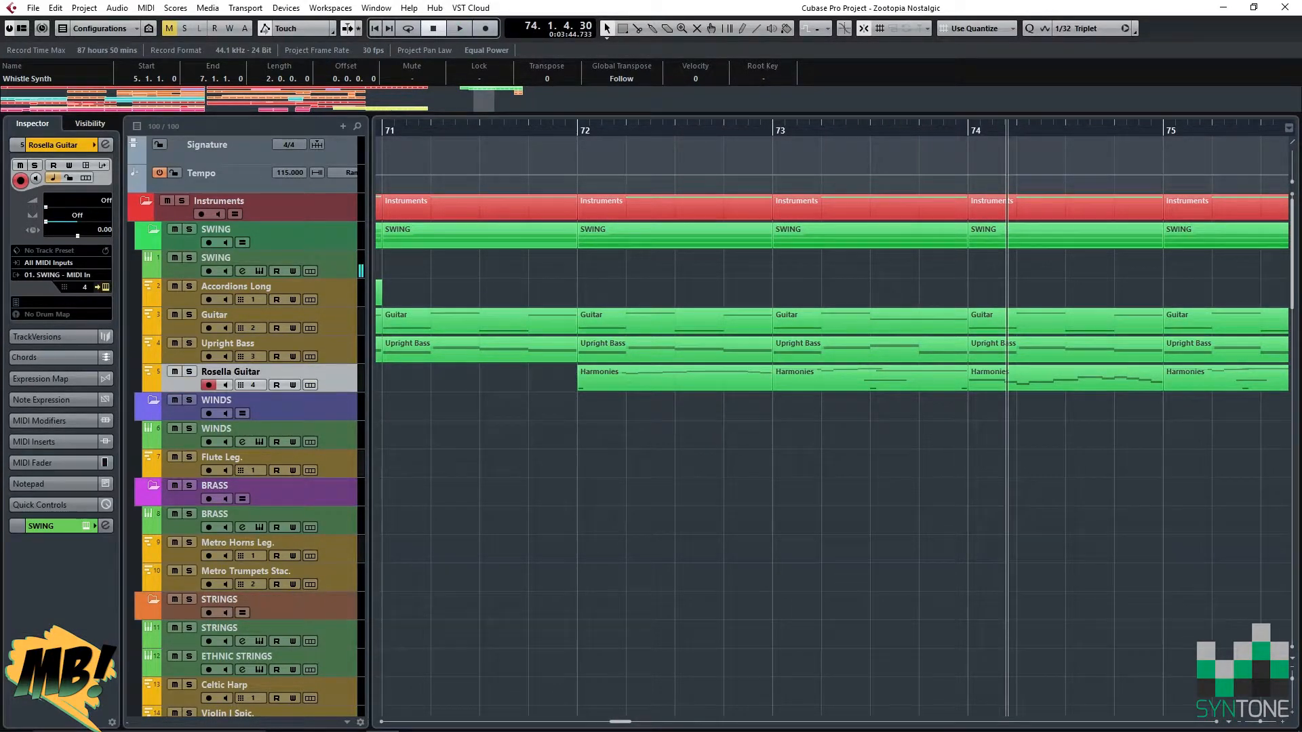
Open the SWING Kontakt instrument, collapse the accordion, nylon guitar and double bass patches to reveal Rosella Classical Guitar, and move the window off the track list.
{"action": "left_click", "coordinate": [242, 272]}
{"action": "left_click", "coordinate": [461, 194]}
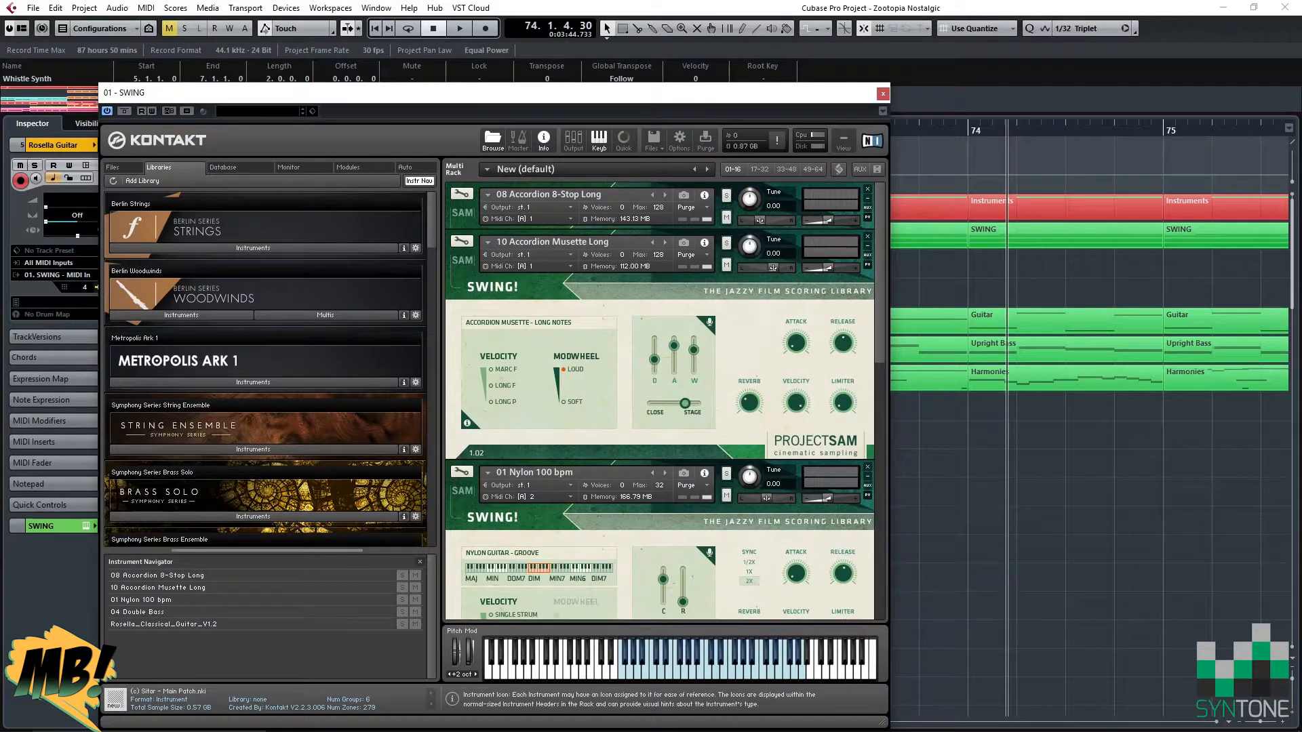
{"action": "left_click", "coordinate": [461, 241]}
{"action": "left_click", "coordinate": [461, 289]}
{"action": "left_click", "coordinate": [461, 337]}
{"action": "scroll", "coordinate": [658, 400], "scroll_direction": "down", "scroll_amount": 2}
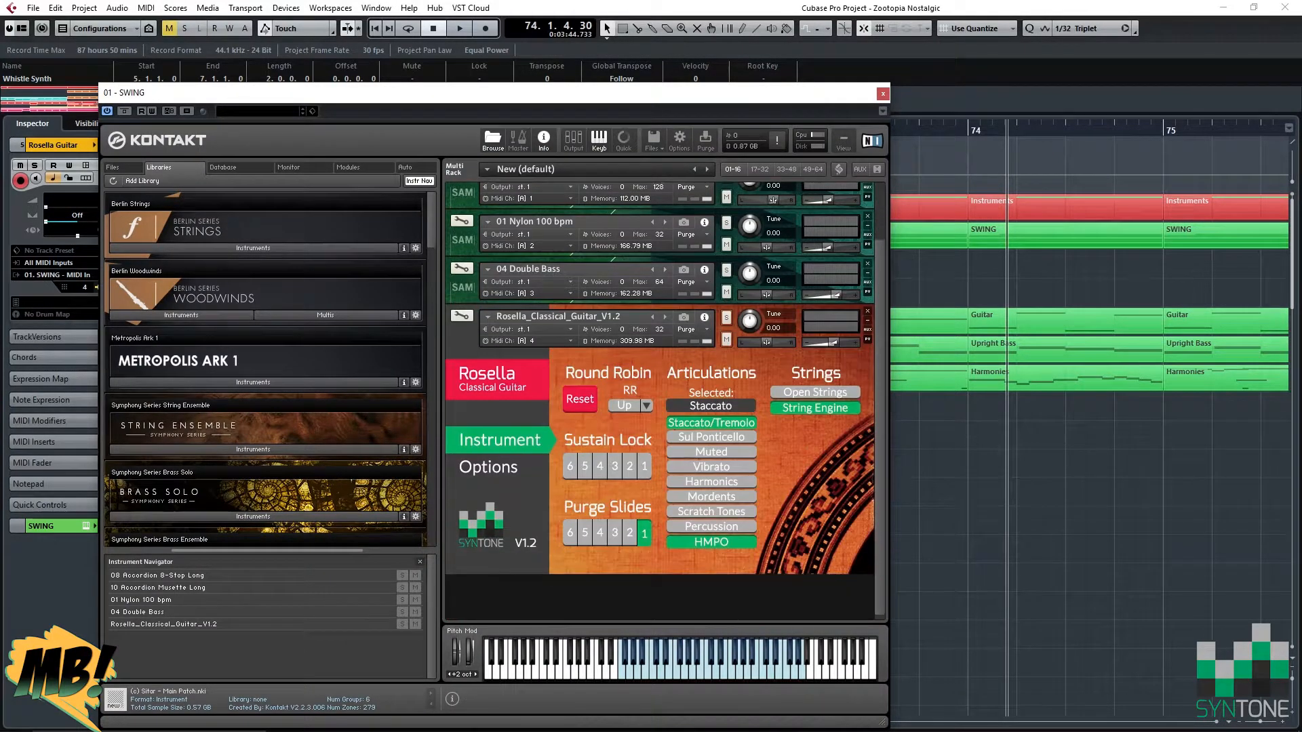
{"action": "scroll", "coordinate": [665, 379], "scroll_direction": "down", "scroll_amount": 1}
{"action": "left_click_drag", "start_coordinate": [610, 93], "coordinate": [968, 207]}
Audition the Rosella Guitar track in solo from bar 74, turn solo off, and close its instrument.
{"action": "left_click", "coordinate": [529, 130]}
{"action": "key", "text": "space"}
{"action": "key", "text": "s"}
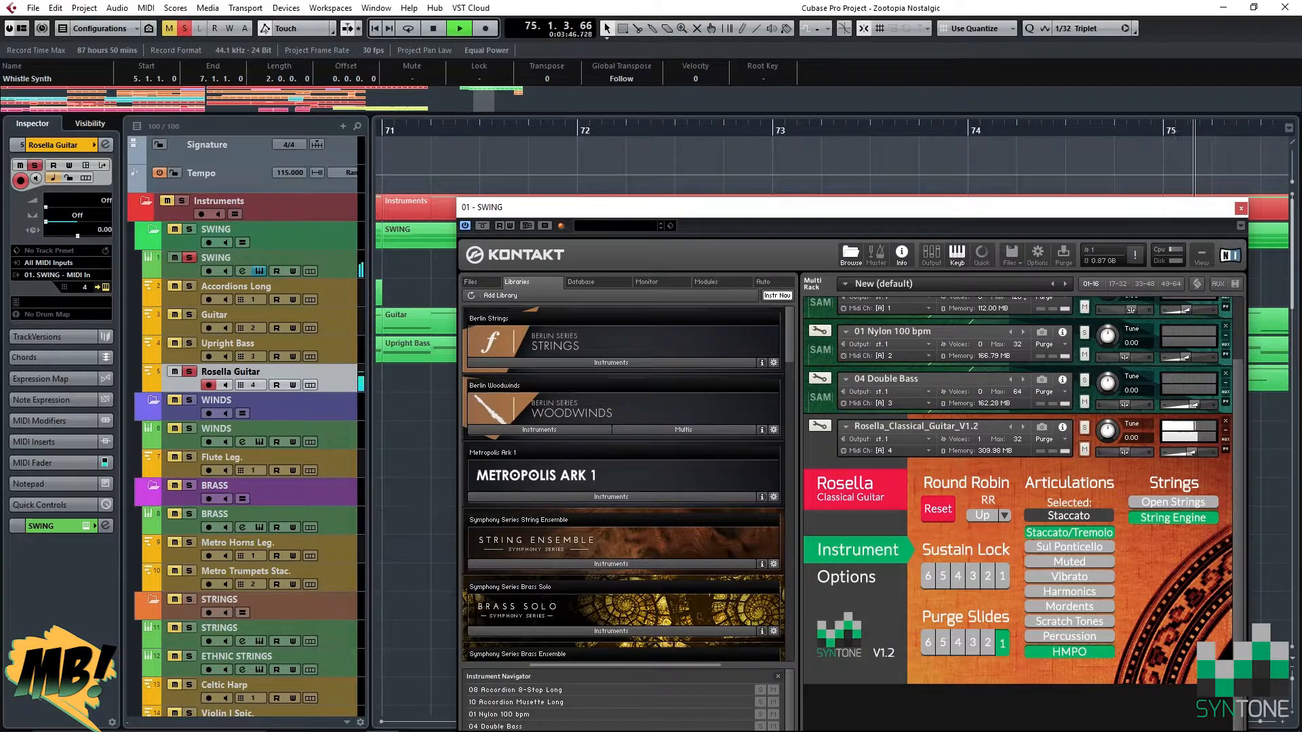
{"action": "key", "text": "space"}
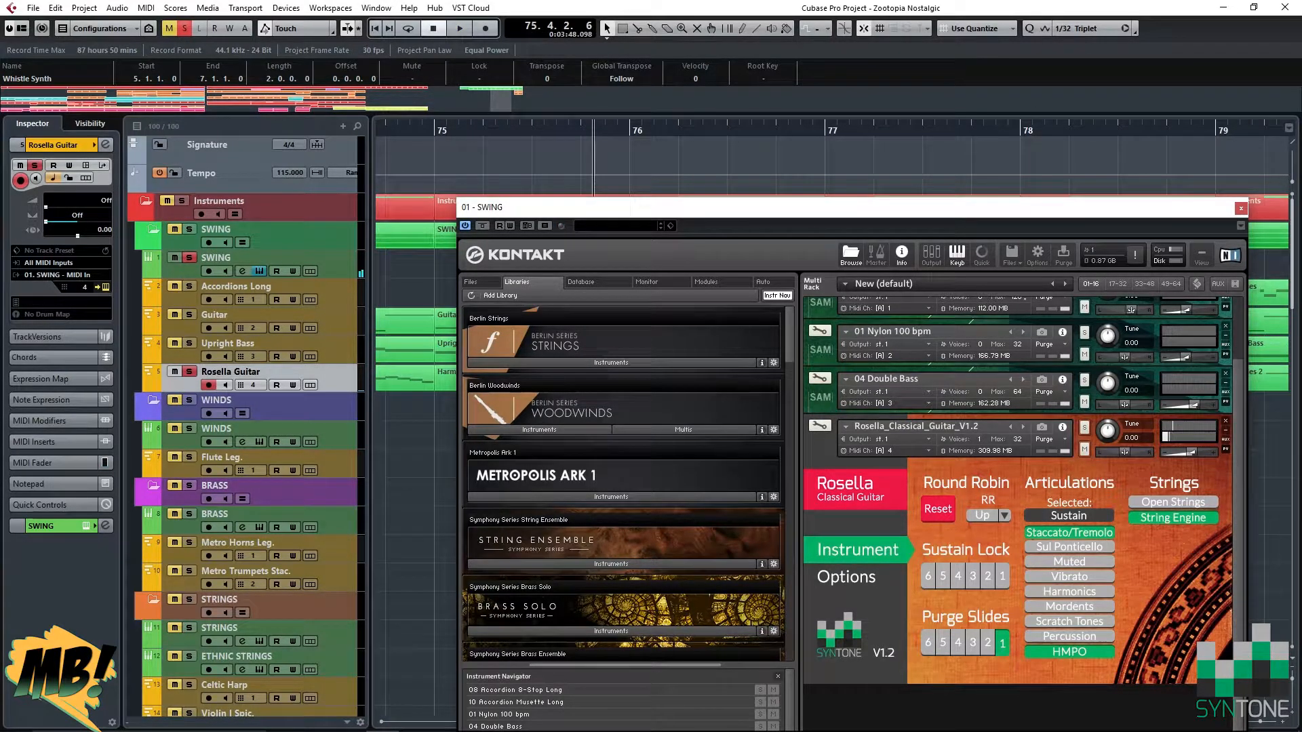
{"action": "key", "text": "s"}
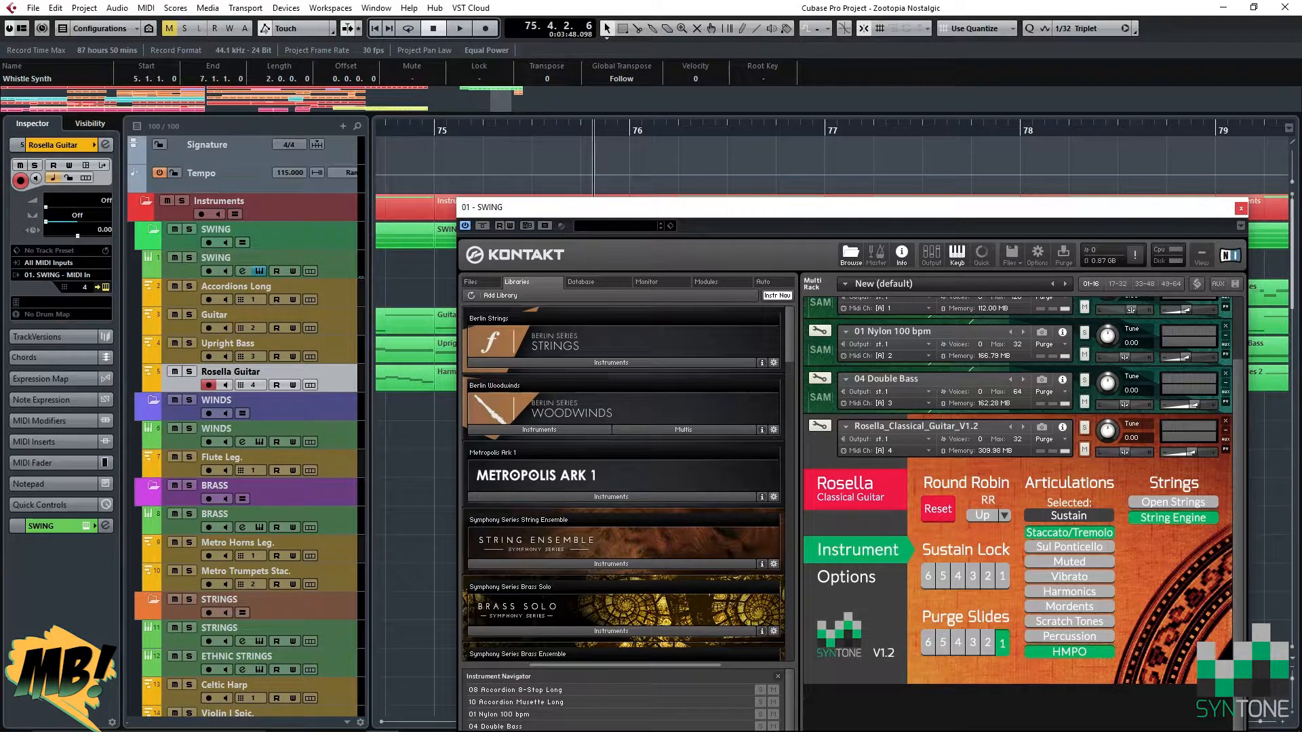
{"action": "left_click", "coordinate": [1240, 209]}
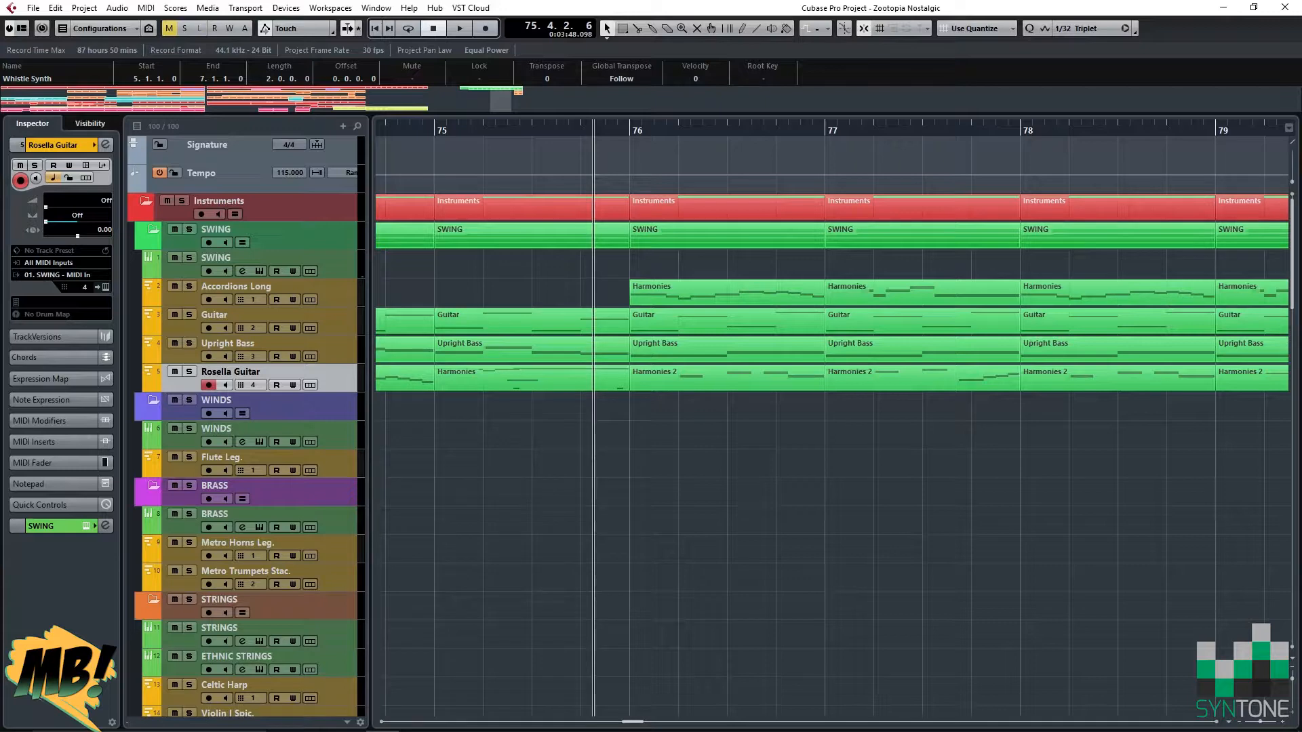
Look over the synth, percussion, choir and piano tracks from bar 41 and inspect the notes of the Harmonies 2 part at bar 54.
{"action": "scroll", "coordinate": [831, 427], "scroll_direction": "down", "scroll_amount": 10}
{"action": "scroll", "coordinate": [832, 428], "scroll_direction": "left", "scroll_amount": 12}
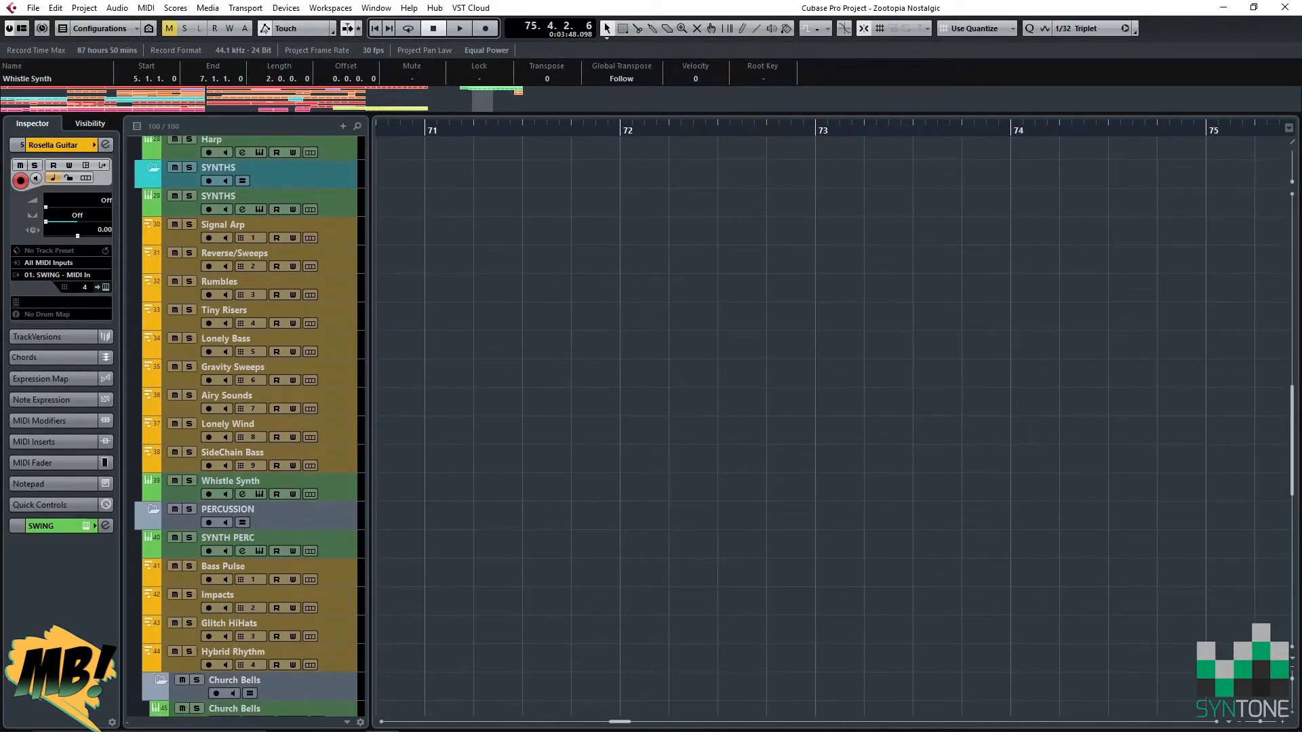
{"action": "scroll", "coordinate": [831, 427], "scroll_direction": "left", "scroll_amount": 3}
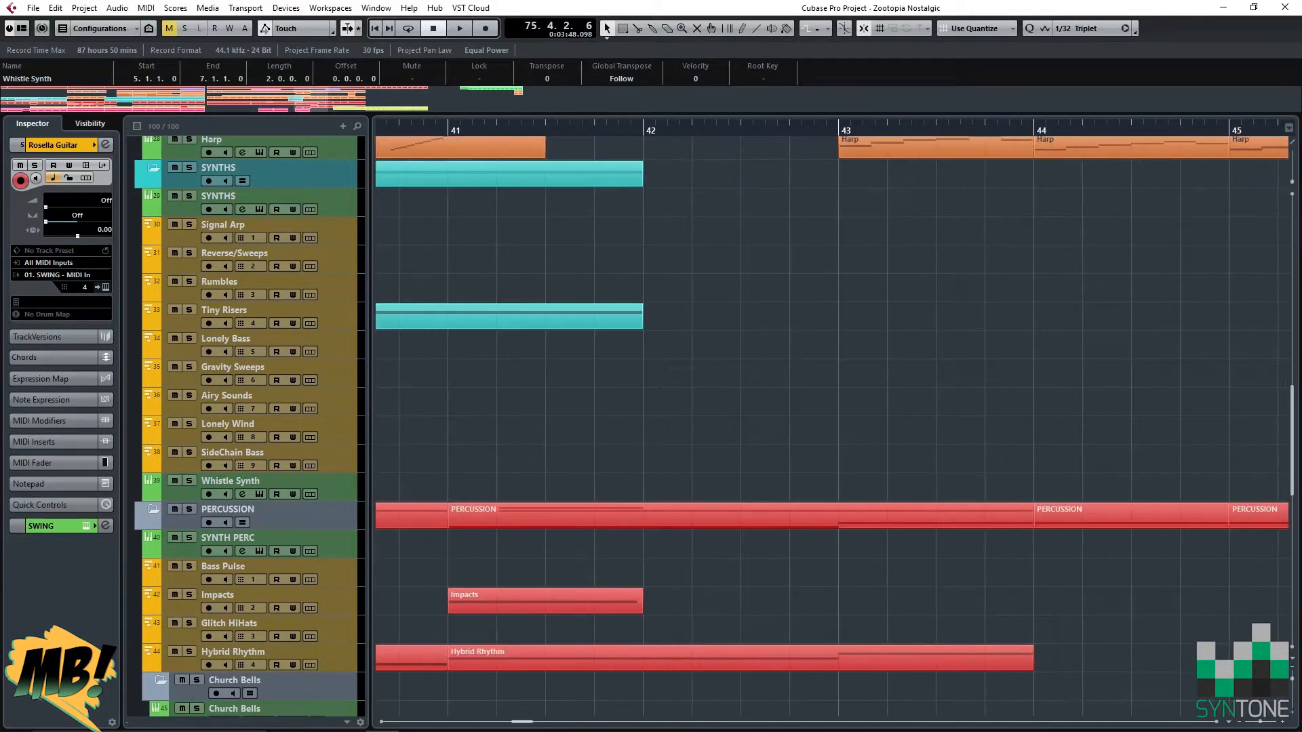
{"action": "scroll", "coordinate": [832, 427], "scroll_direction": "down", "scroll_amount": 8}
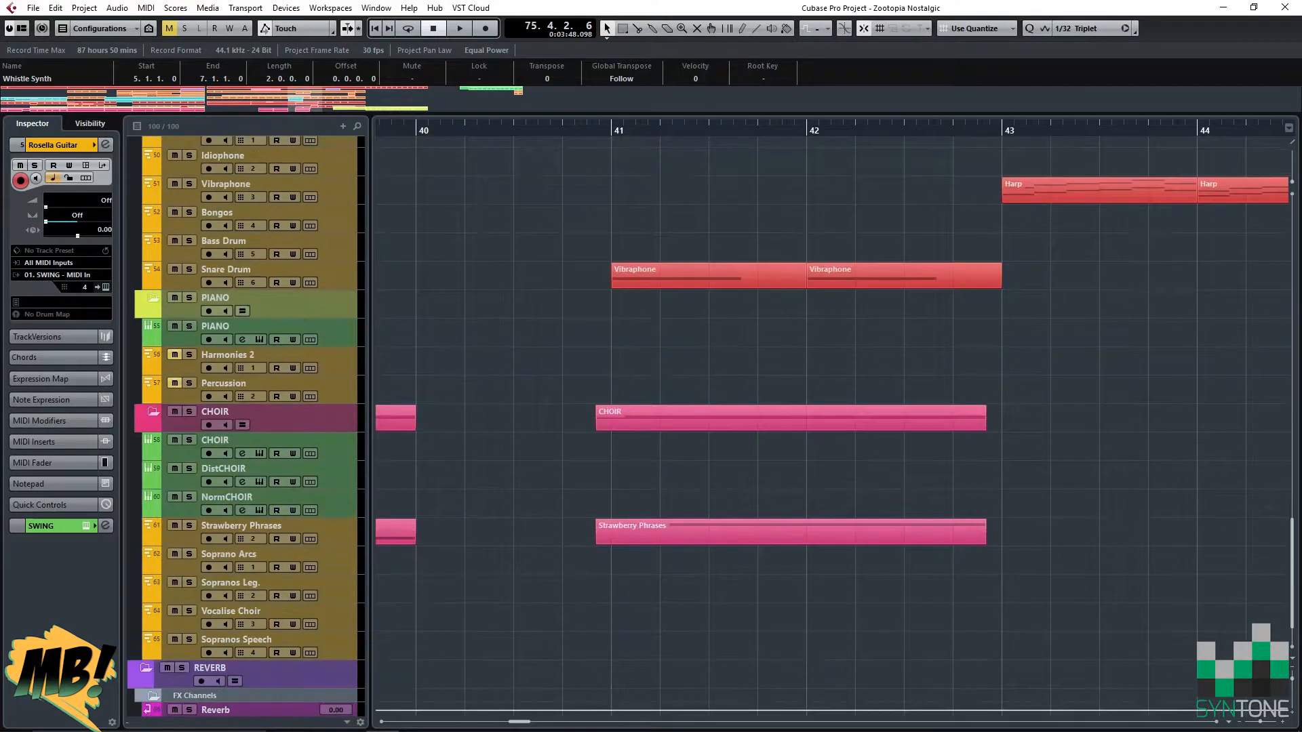
{"action": "scroll", "coordinate": [831, 427], "scroll_direction": "up", "scroll_amount": 4}
{"action": "scroll", "coordinate": [831, 427], "scroll_direction": "down", "scroll_amount": 4}
{"action": "scroll", "coordinate": [831, 427], "scroll_direction": "right", "scroll_amount": 5}
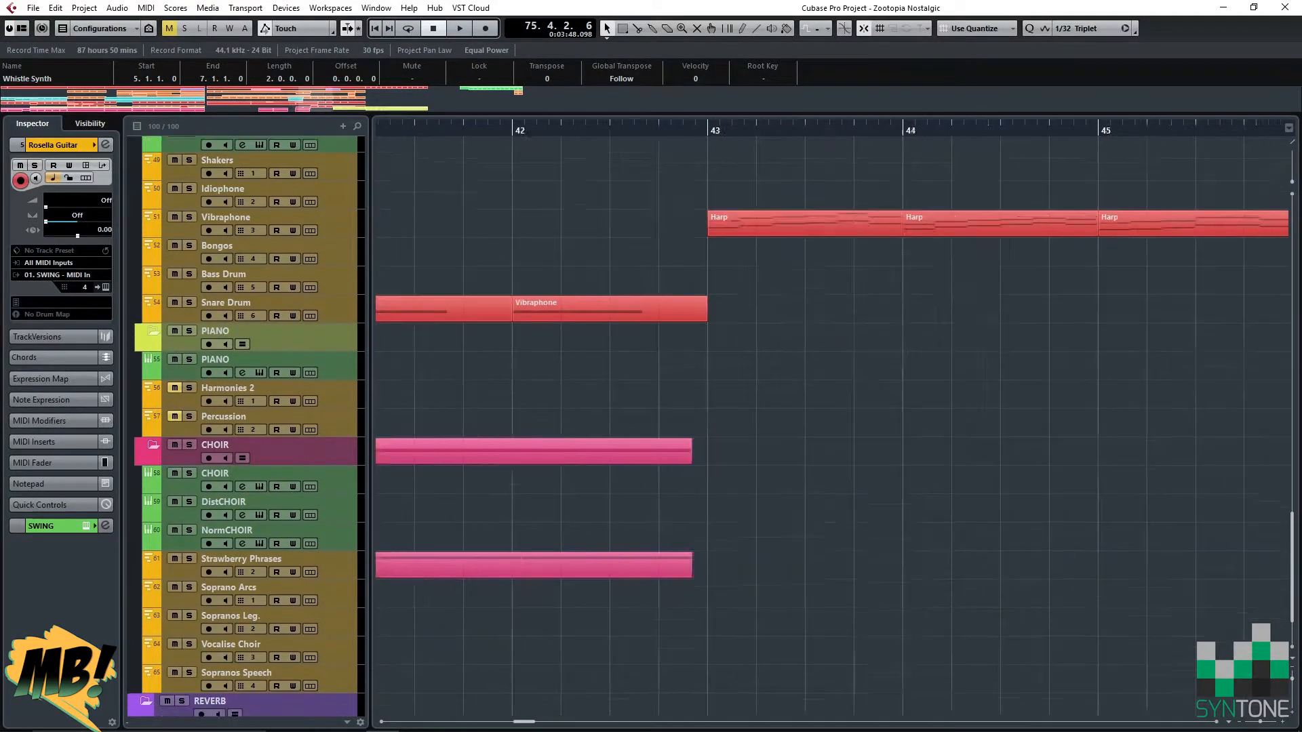
{"action": "scroll", "coordinate": [831, 427], "scroll_direction": "left", "scroll_amount": 2}
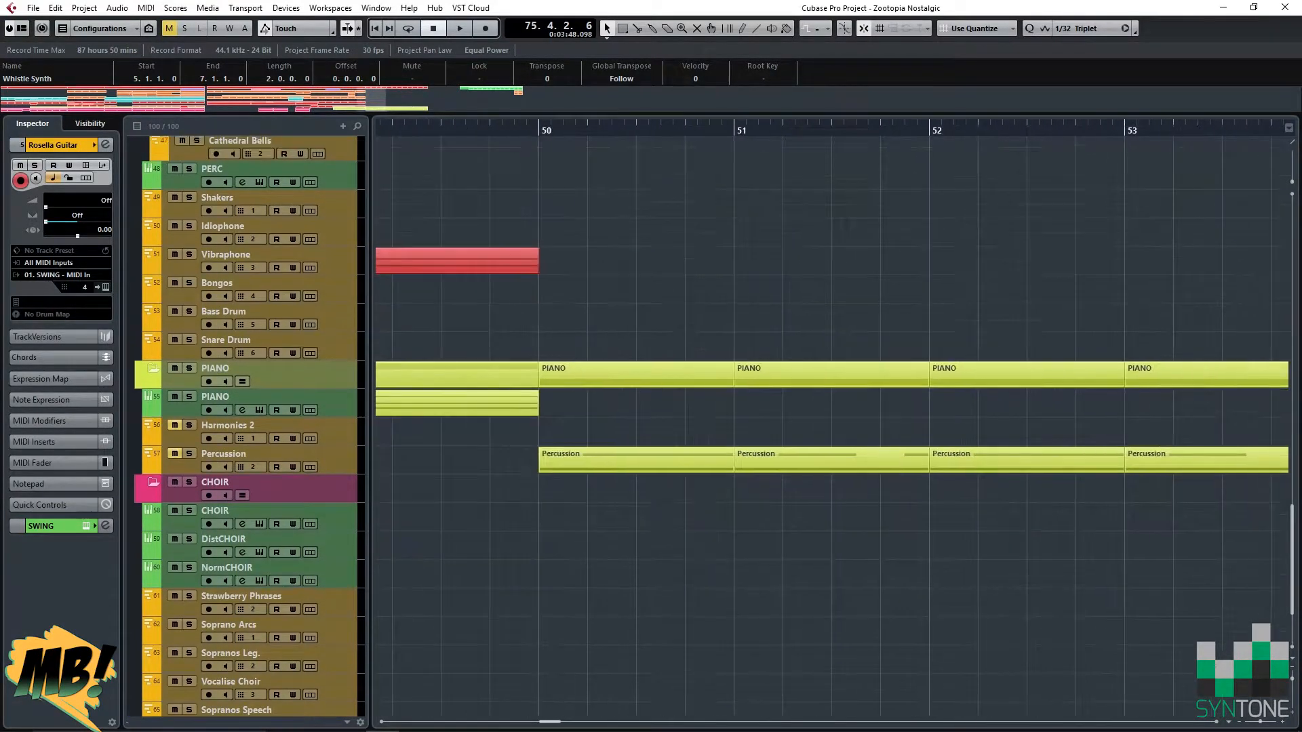
{"action": "scroll", "coordinate": [832, 427], "scroll_direction": "right", "scroll_amount": 4}
{"action": "scroll", "coordinate": [831, 427], "scroll_direction": "right", "scroll_amount": 2}
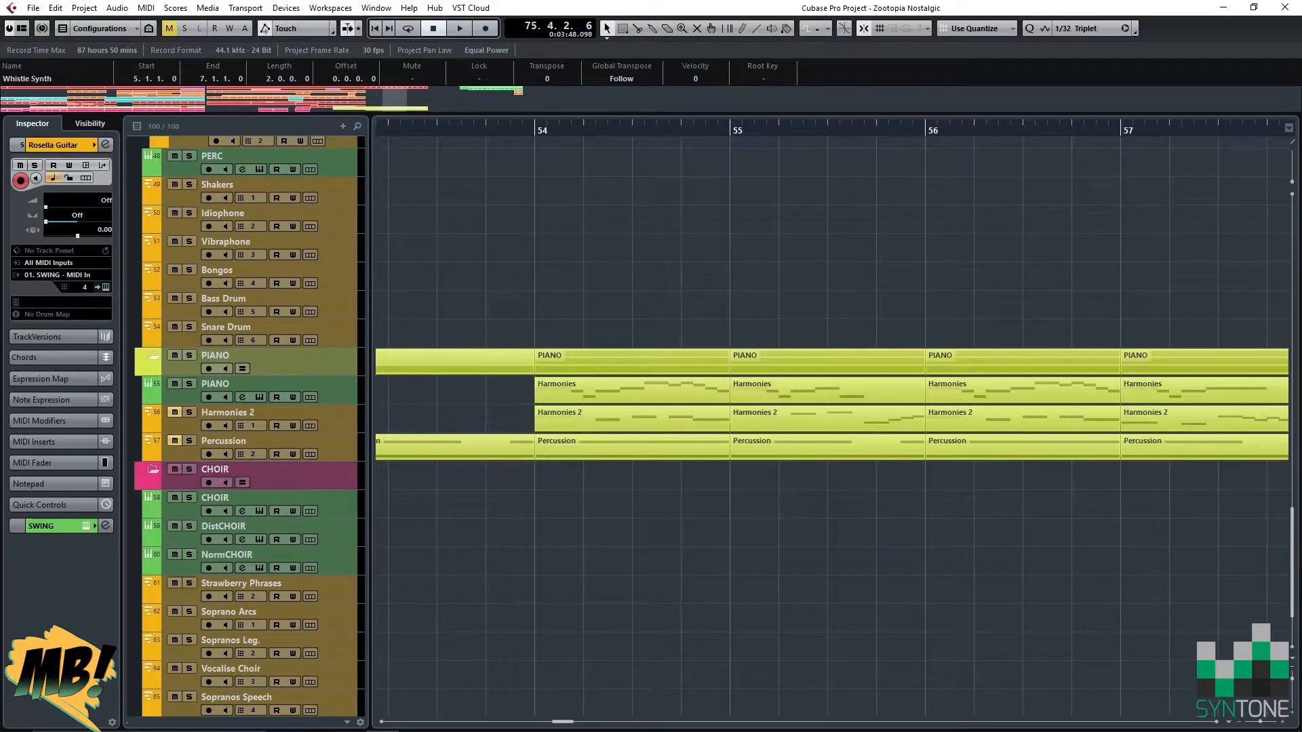
{"action": "double_click", "coordinate": [597, 414]}
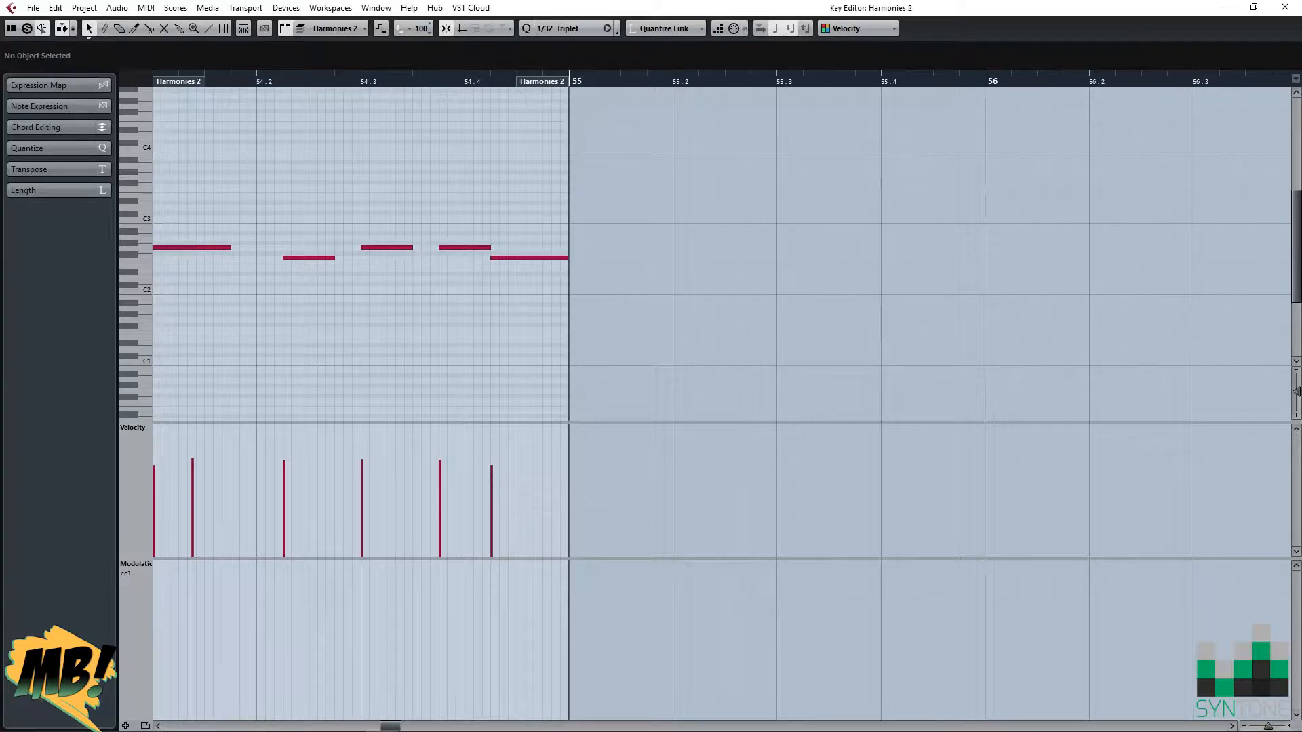
{"action": "key", "text": "Return"}
Delete the Harmonies, Harmonies 2 and Percussion sketch parts in the PIANO folder between bars 50 and 62.
{"action": "scroll", "coordinate": [831, 427], "scroll_direction": "right", "scroll_amount": 1}
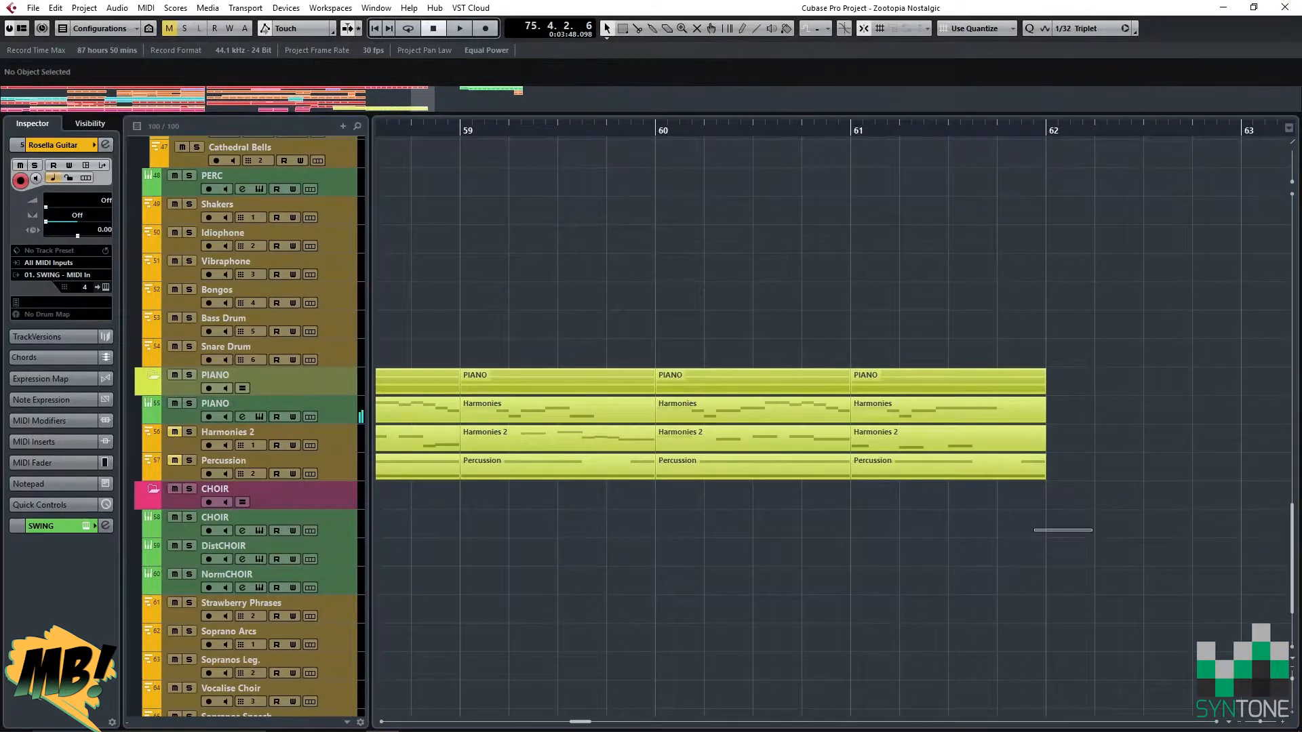
{"action": "left_click_drag", "start_coordinate": [1034, 528], "coordinate": [938, 423]}
{"action": "key", "text": "Delete"}
Remove the muted Harmonies 2 and Percussion tracks from the PIANO folder.
{"action": "scroll", "coordinate": [834, 423], "scroll_direction": "right", "scroll_amount": 1}
{"action": "scroll", "coordinate": [834, 423], "scroll_direction": "up", "scroll_amount": 14}
{"action": "scroll", "coordinate": [834, 424], "scroll_direction": "down", "scroll_amount": 16}
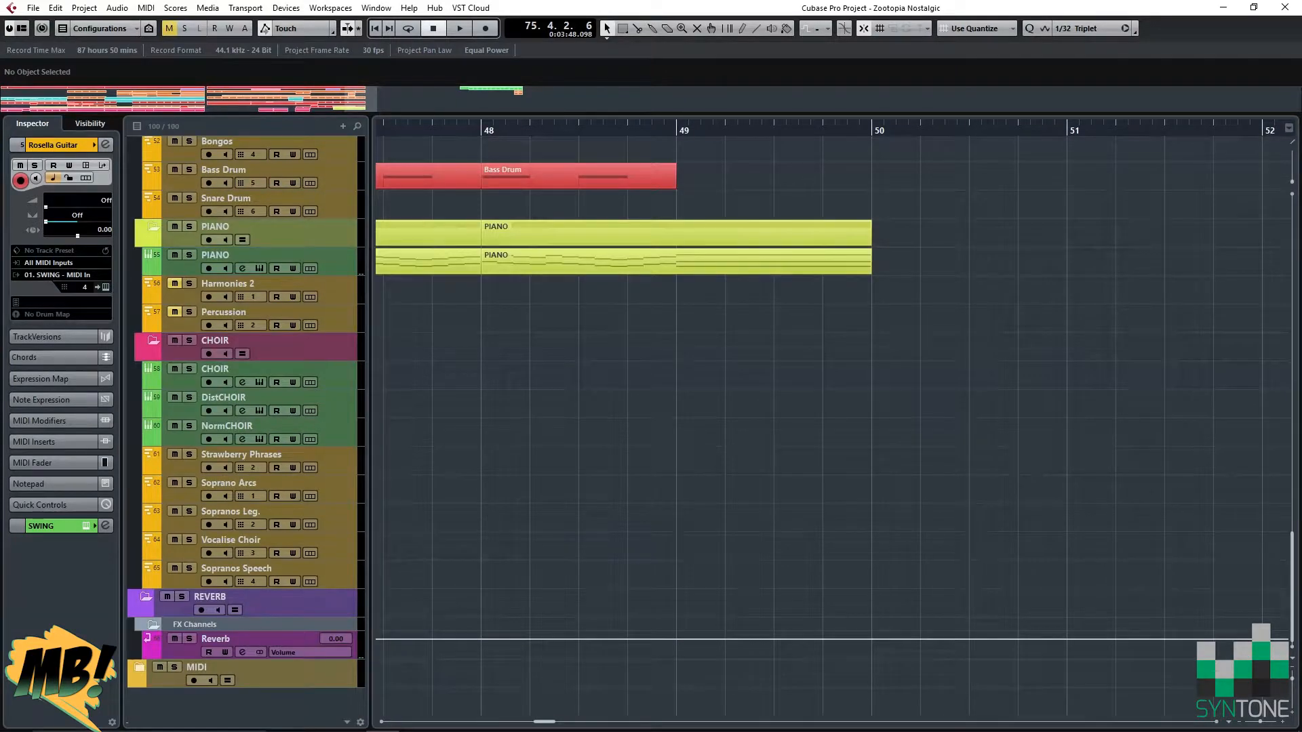
{"action": "left_click", "coordinate": [184, 325]}
{"action": "left_click", "coordinate": [185, 296], "text": "shift"}
{"action": "right_click", "coordinate": [184, 296]}
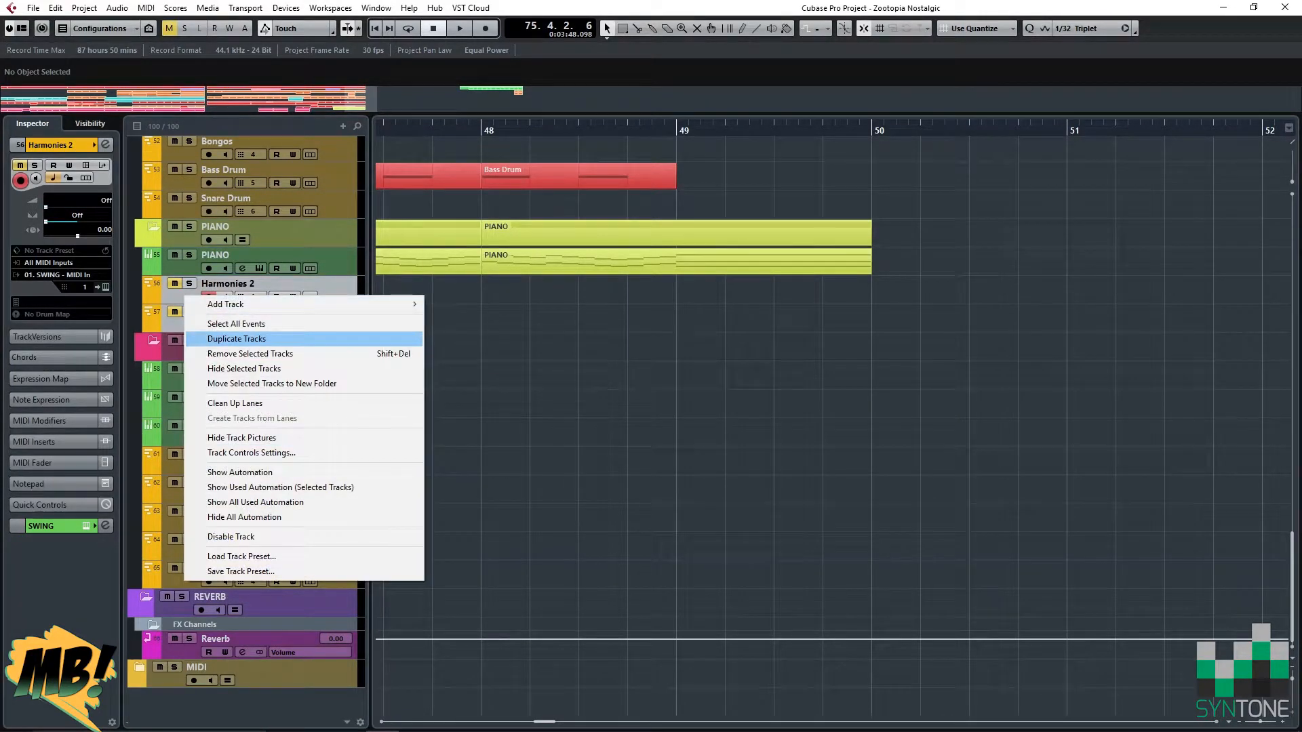
{"action": "left_click", "coordinate": [250, 353]}
Open the Zootopia Suite project alongside the arrangement and activate it.
{"action": "left_click", "coordinate": [32, 8]}
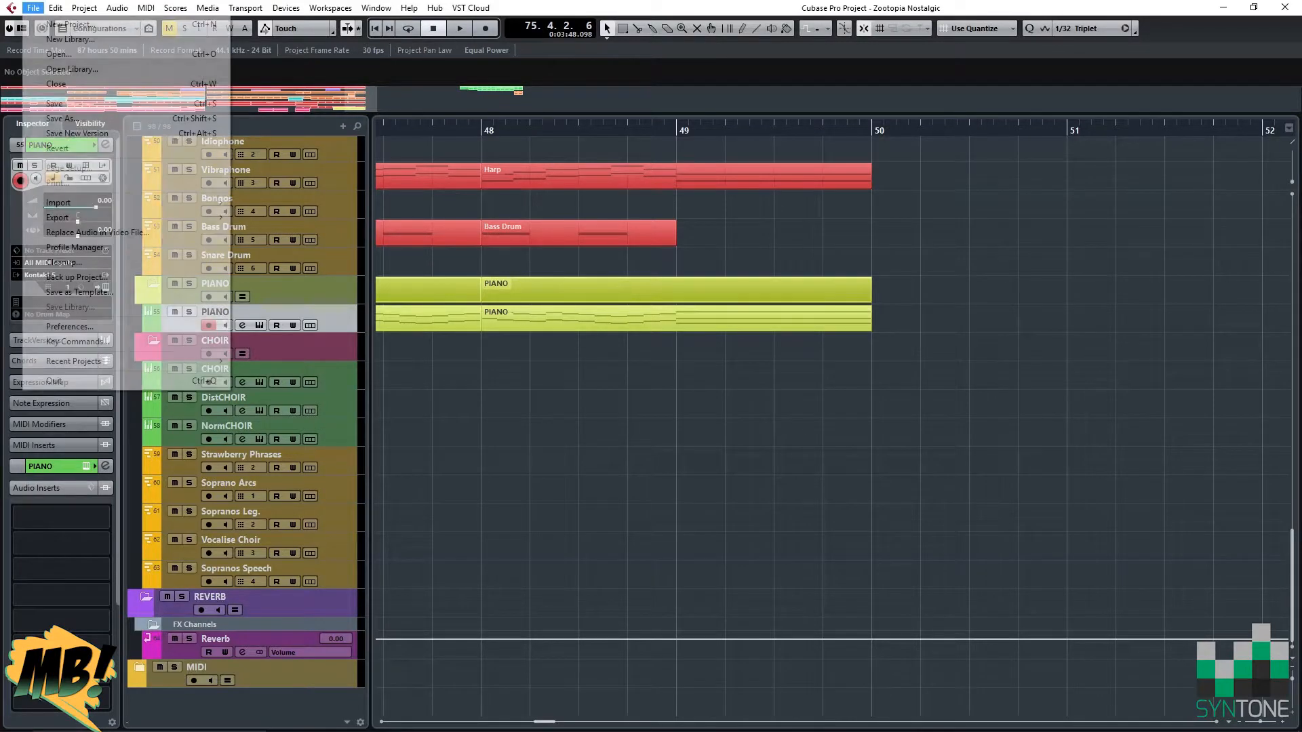
{"action": "left_click", "coordinate": [55, 104]}
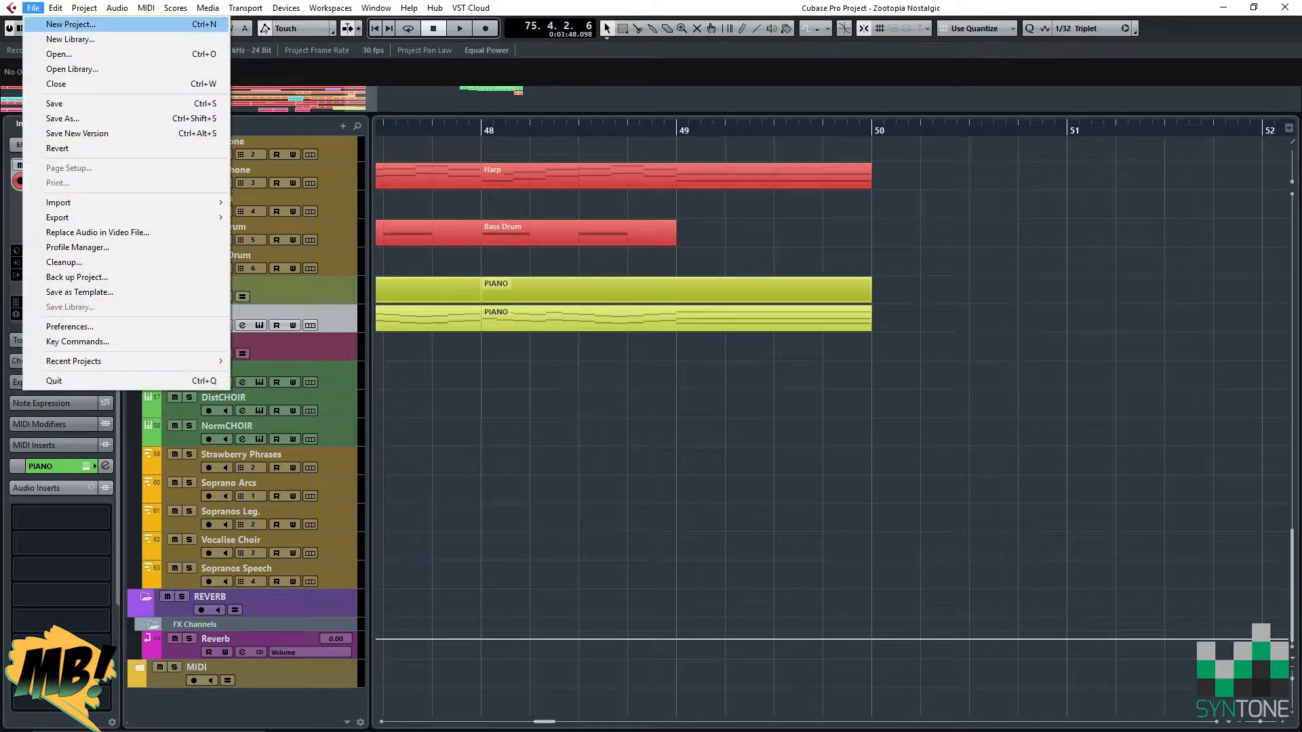
{"action": "left_click", "coordinate": [71, 24]}
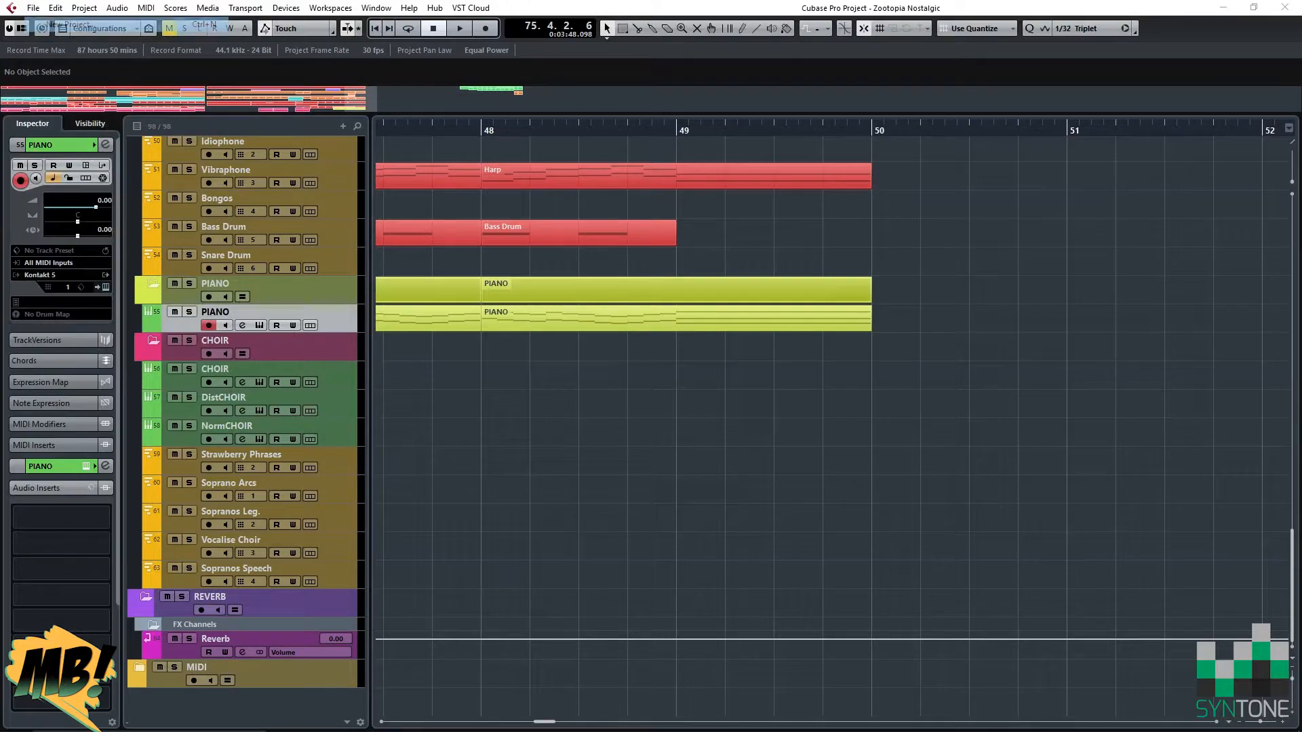
{"action": "double_click", "coordinate": [733, 377]}
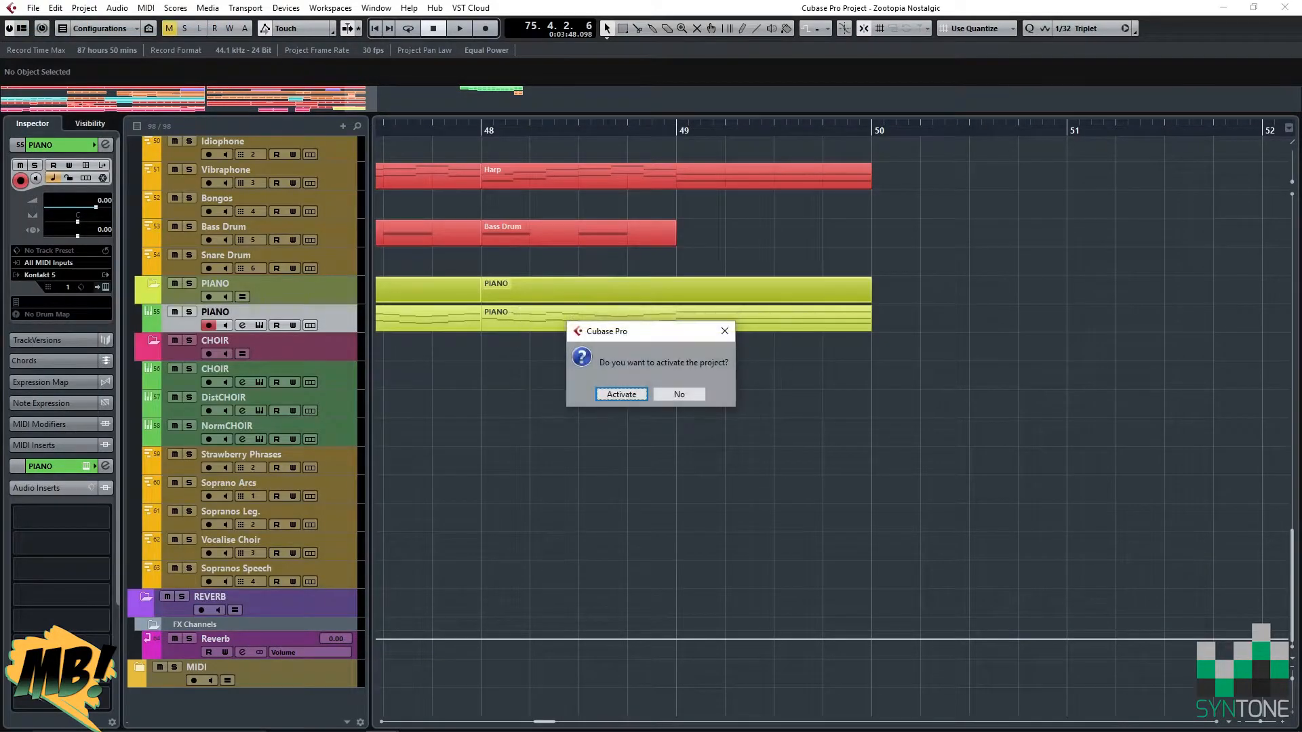
{"action": "key", "text": "Return"}
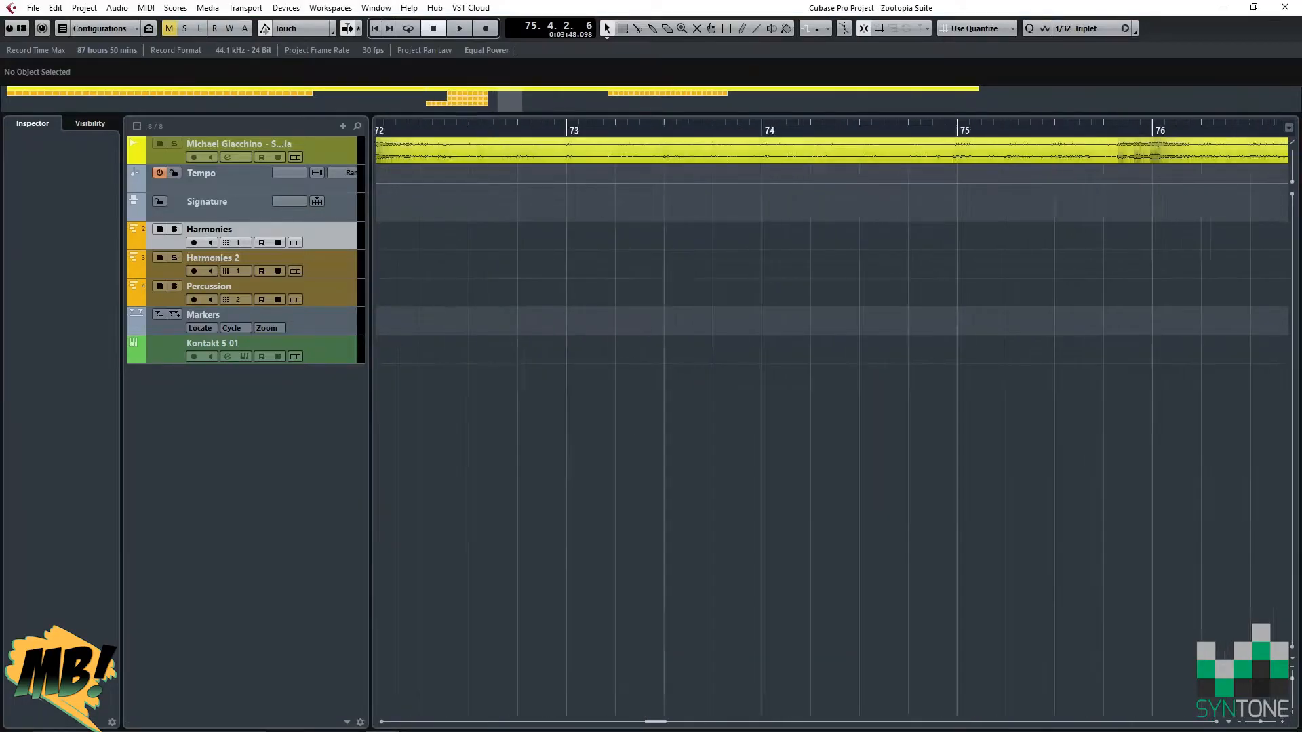
Select and copy all the Harmonies parts from bar 93 to bar 116 in the Zootopia Suite project.
{"action": "scroll", "coordinate": [832, 421], "scroll_direction": "right", "scroll_amount": 15}
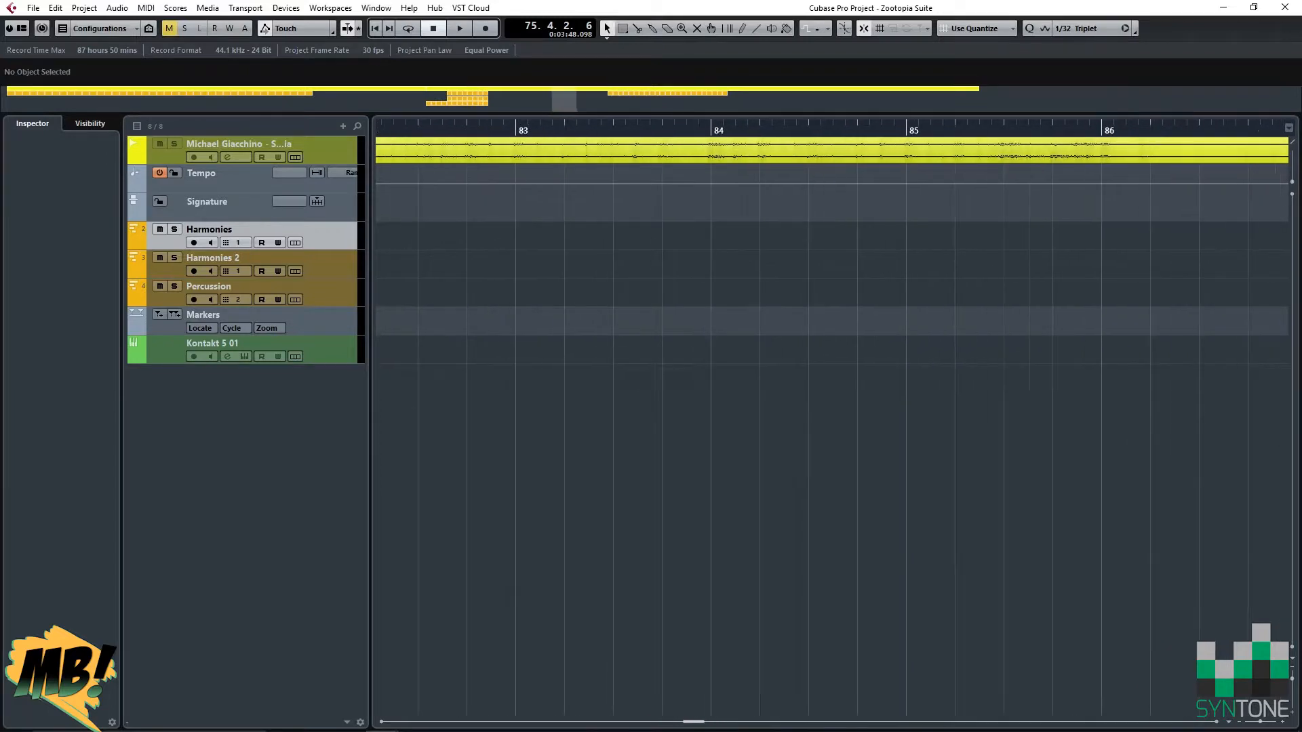
{"action": "scroll", "coordinate": [832, 421], "scroll_direction": "right", "scroll_amount": 10}
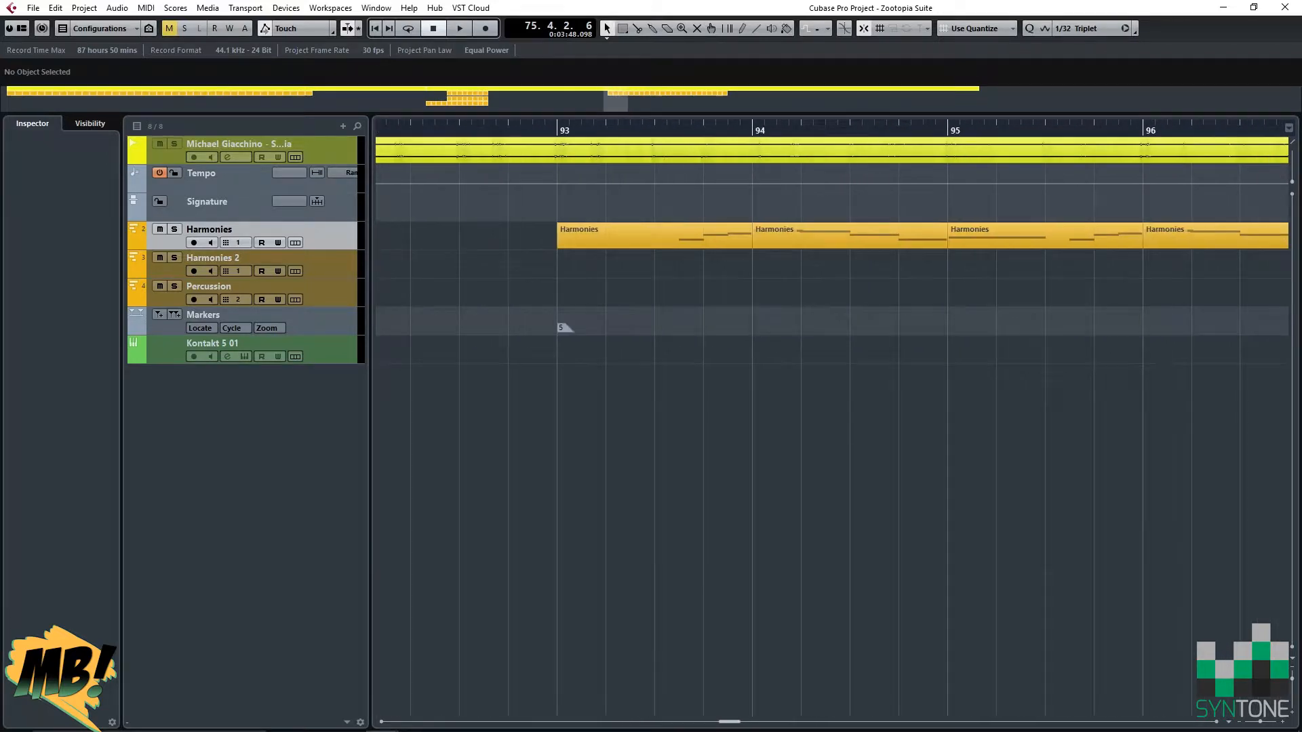
{"action": "left_click_drag", "start_coordinate": [701, 265], "coordinate": [1289, 218]}
{"action": "scroll", "coordinate": [832, 420], "scroll_direction": "right", "scroll_amount": 20}
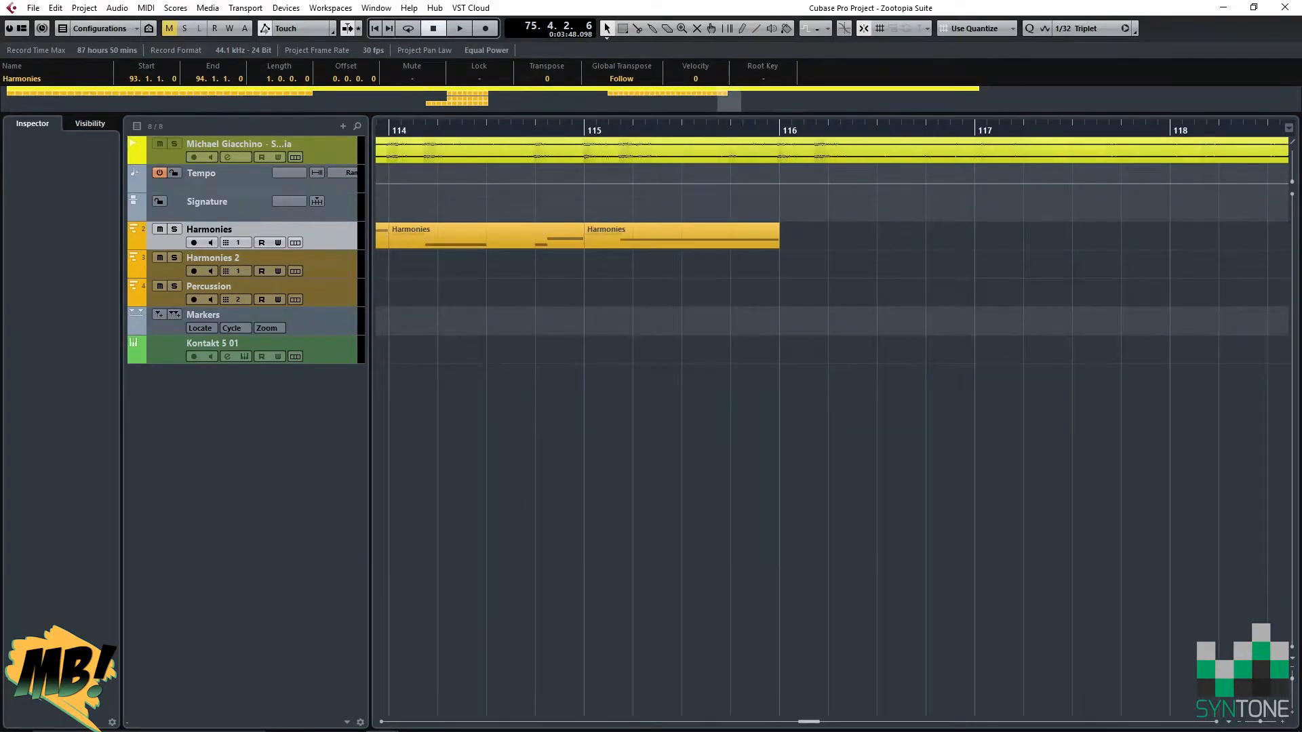
{"action": "mouse_move", "coordinate": [928, 272]}
{"action": "left_mouse_down"}
{"action": "mouse_move", "coordinate": [376, 220]}
{"action": "mouse_move", "coordinate": [462, 220]}
{"action": "left_mouse_up"}
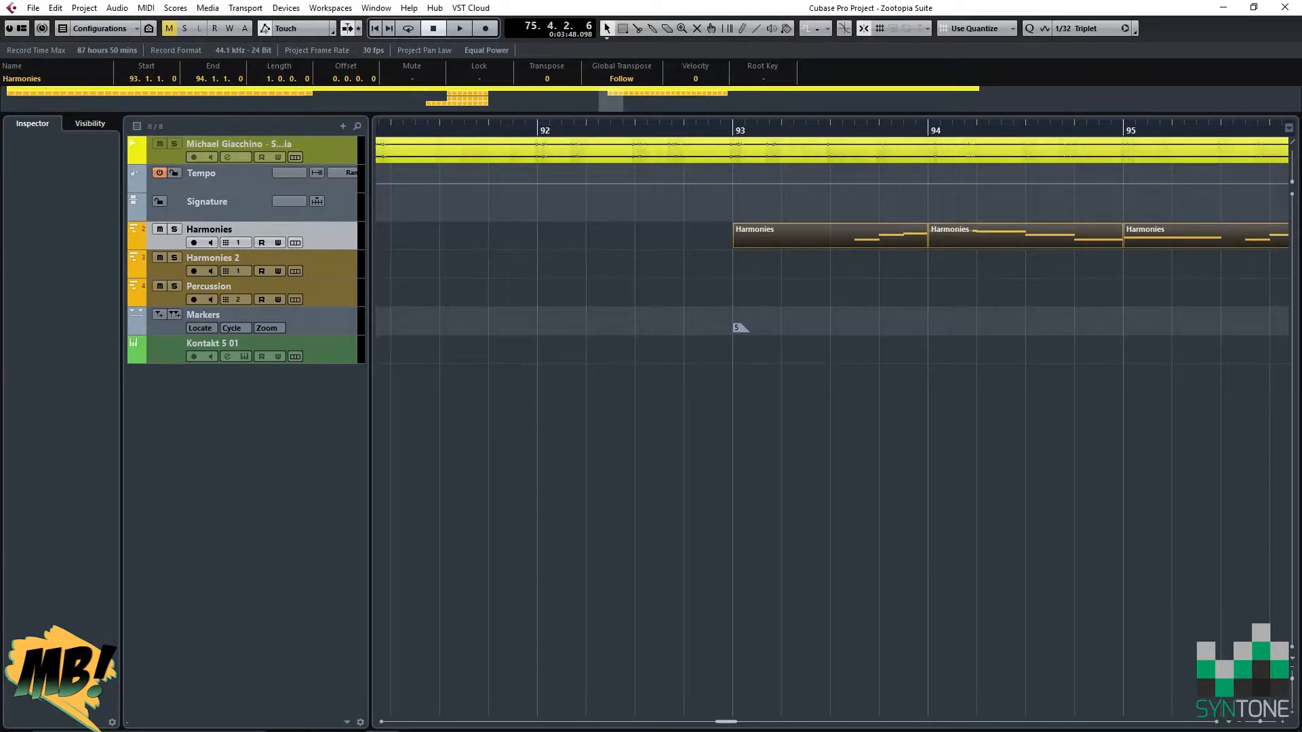
Switch to the Zootopia Nostalgic project and paste the copied Harmonies parts onto the PIANO track at bar 51.
{"action": "scroll", "coordinate": [831, 427], "scroll_direction": "left", "scroll_amount": 20}
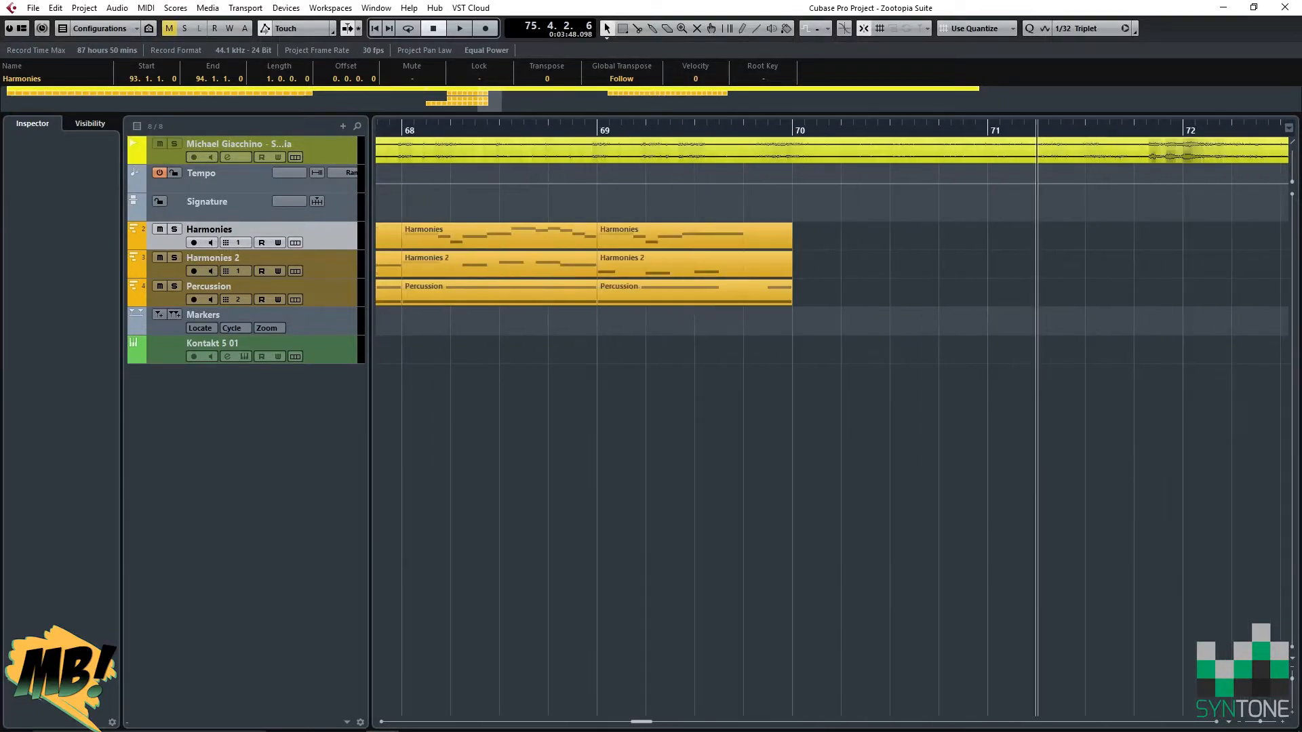
{"action": "scroll", "coordinate": [831, 427], "scroll_direction": "left", "scroll_amount": 10}
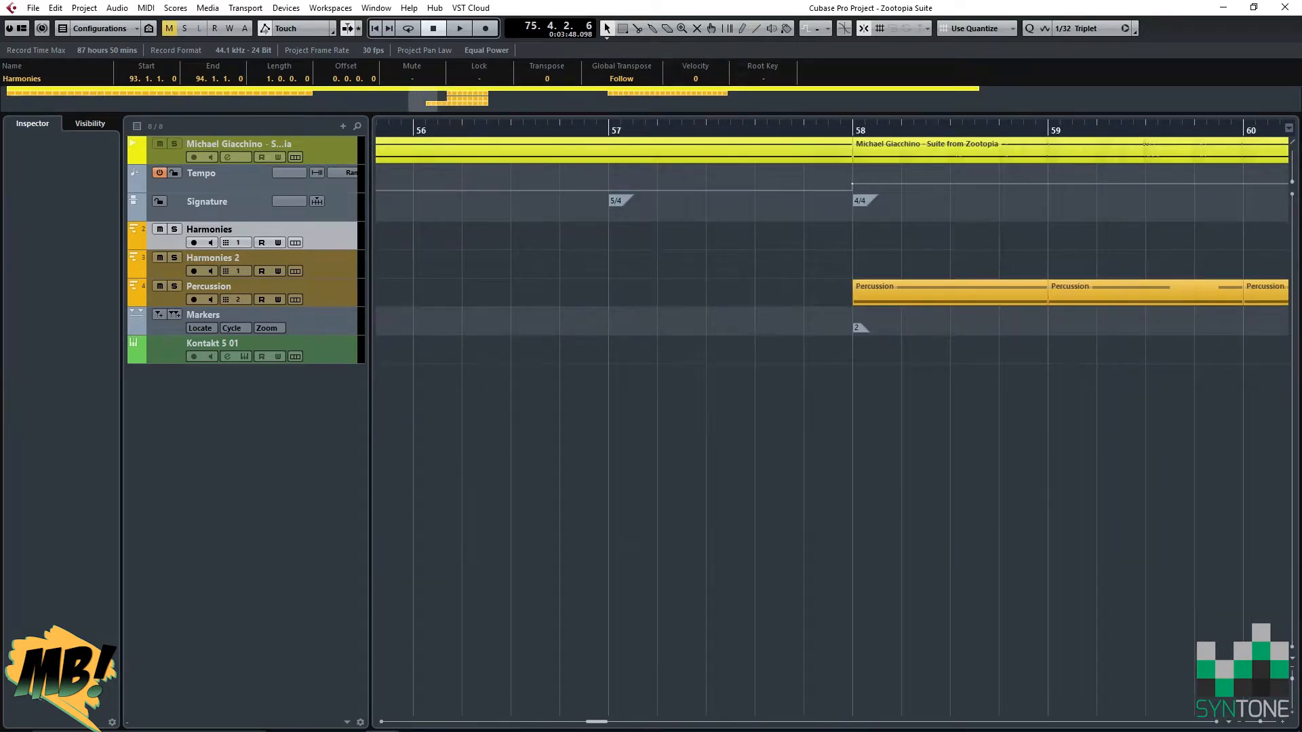
{"action": "scroll", "coordinate": [832, 428], "scroll_direction": "right", "scroll_amount": 20}
{"action": "scroll", "coordinate": [831, 427], "scroll_direction": "left", "scroll_amount": 15}
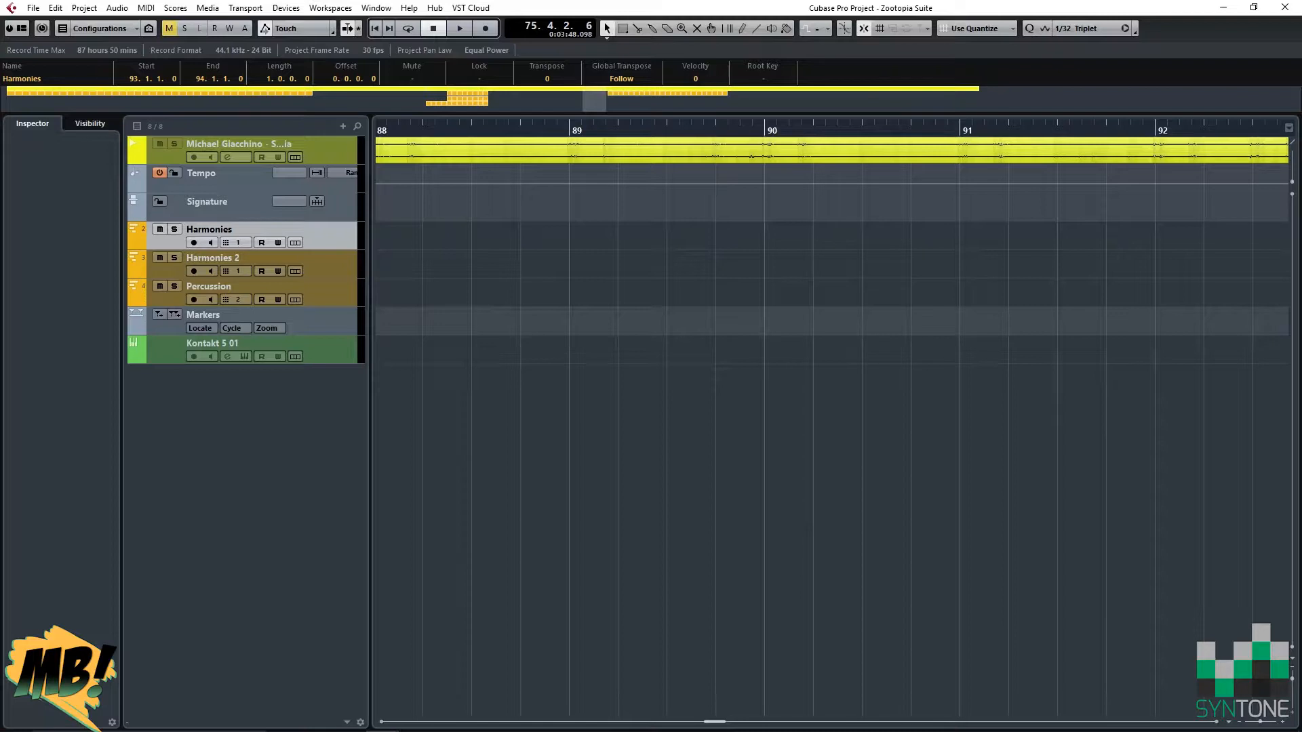
{"action": "mouse_move", "coordinate": [416, 728]}
{"action": "left_click", "coordinate": [377, 9]}
{"action": "left_click", "coordinate": [452, 128]}
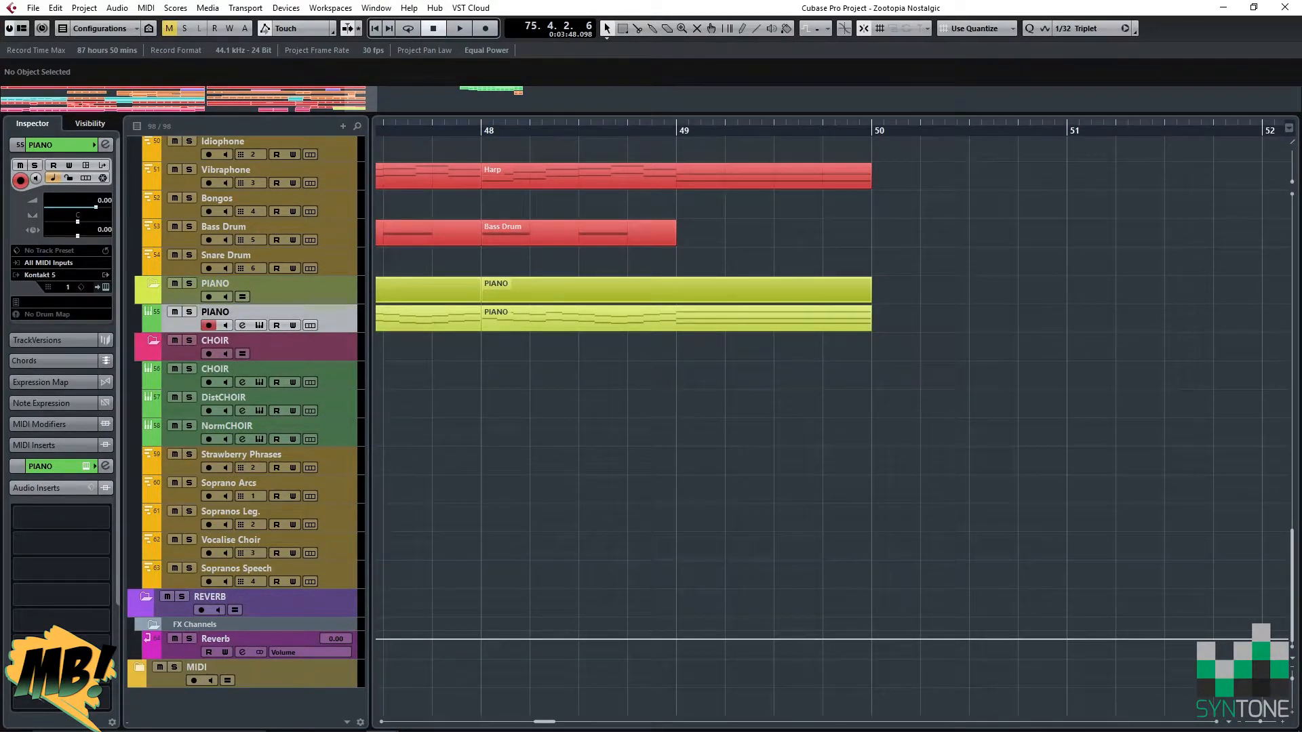
{"action": "left_click", "coordinate": [1067, 131]}
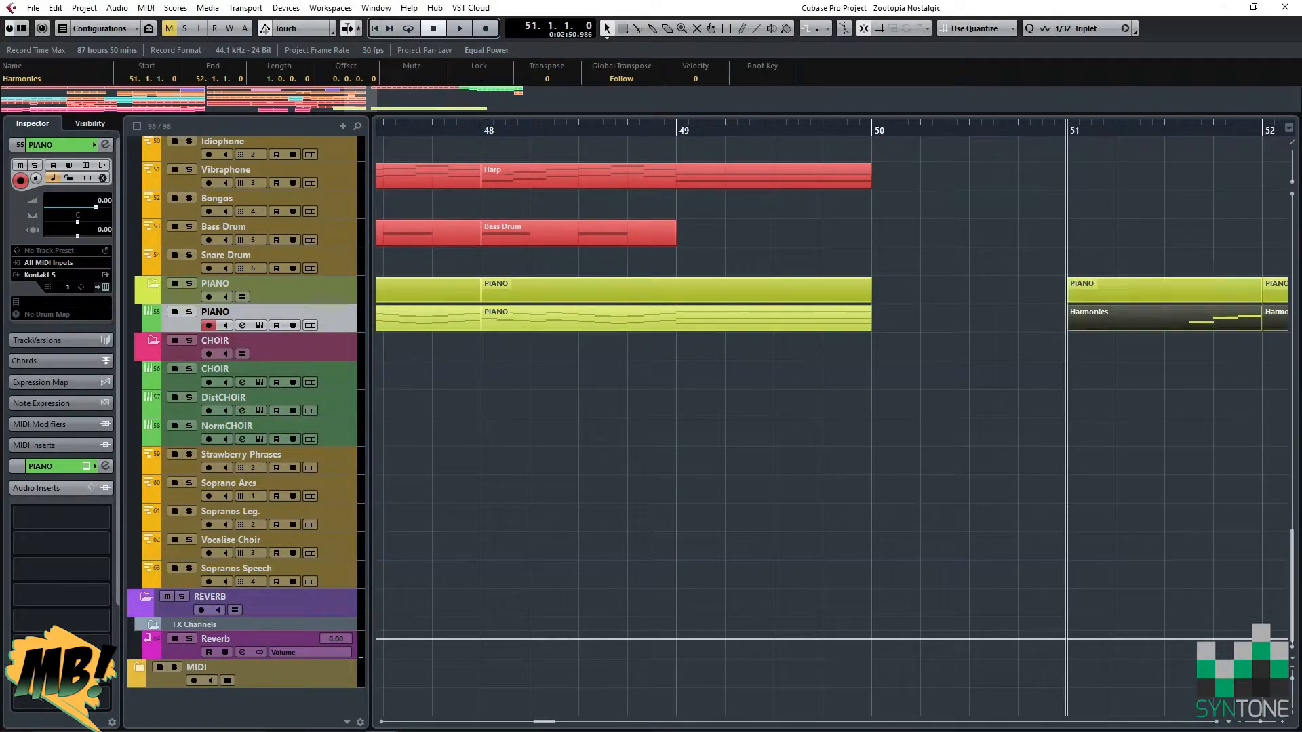
Check the Tempo track in the Zootopia Suite project and return to the Zootopia Nostalgic project.
{"action": "mouse_move", "coordinate": [383, 719]}
{"action": "left_click", "coordinate": [456, 651]}
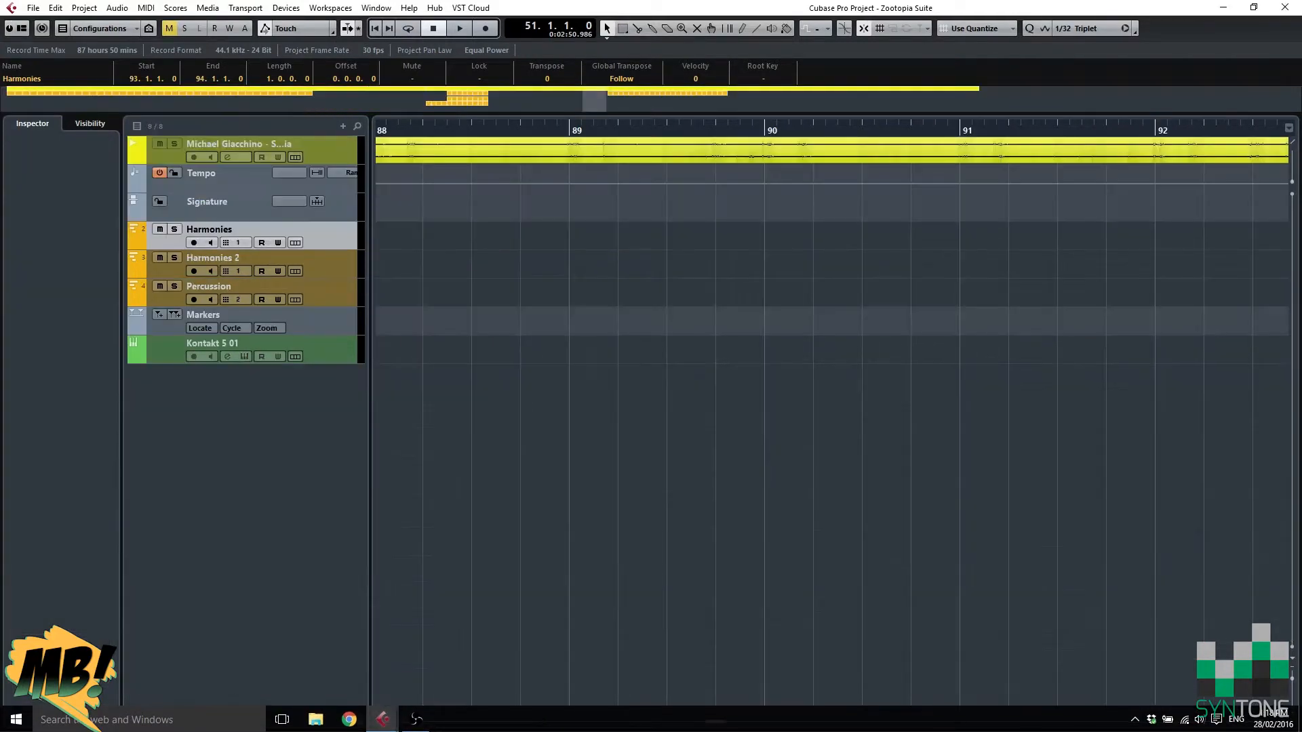
{"action": "left_click", "coordinate": [234, 178]}
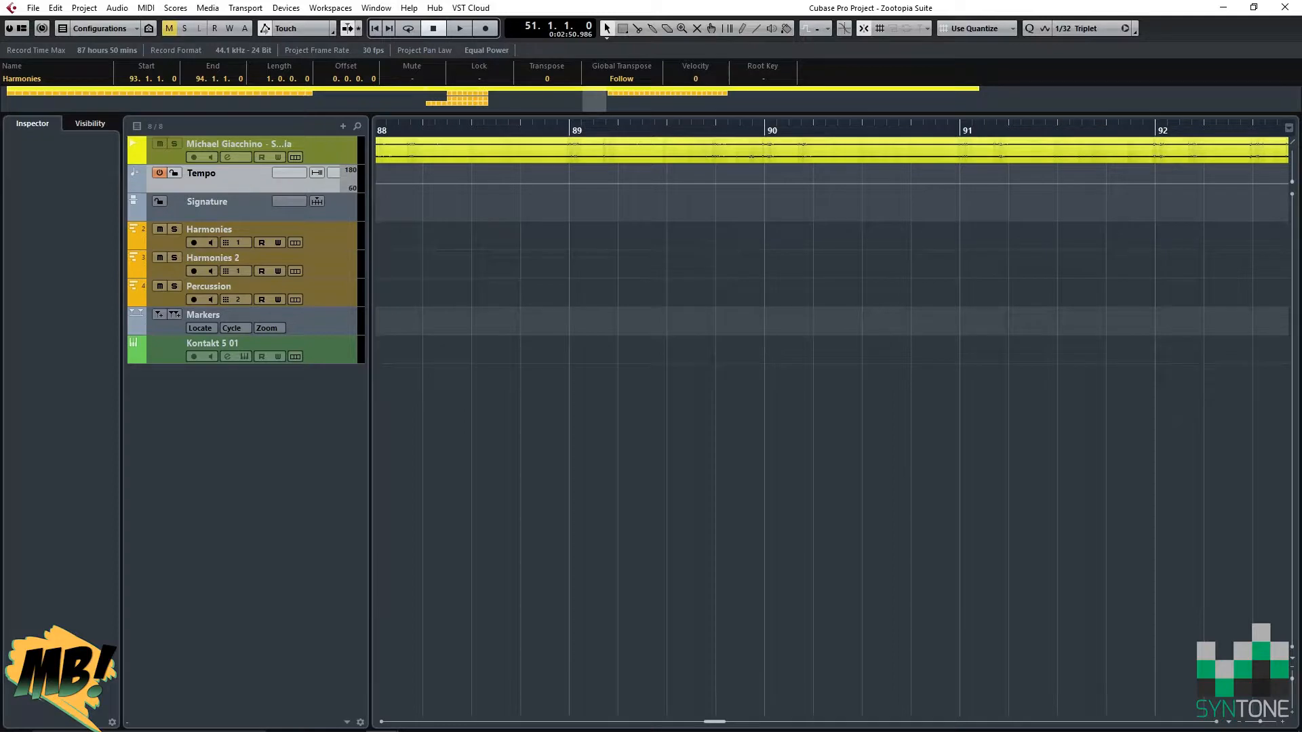
{"action": "left_click_drag", "start_coordinate": [715, 723], "coordinate": [799, 723]}
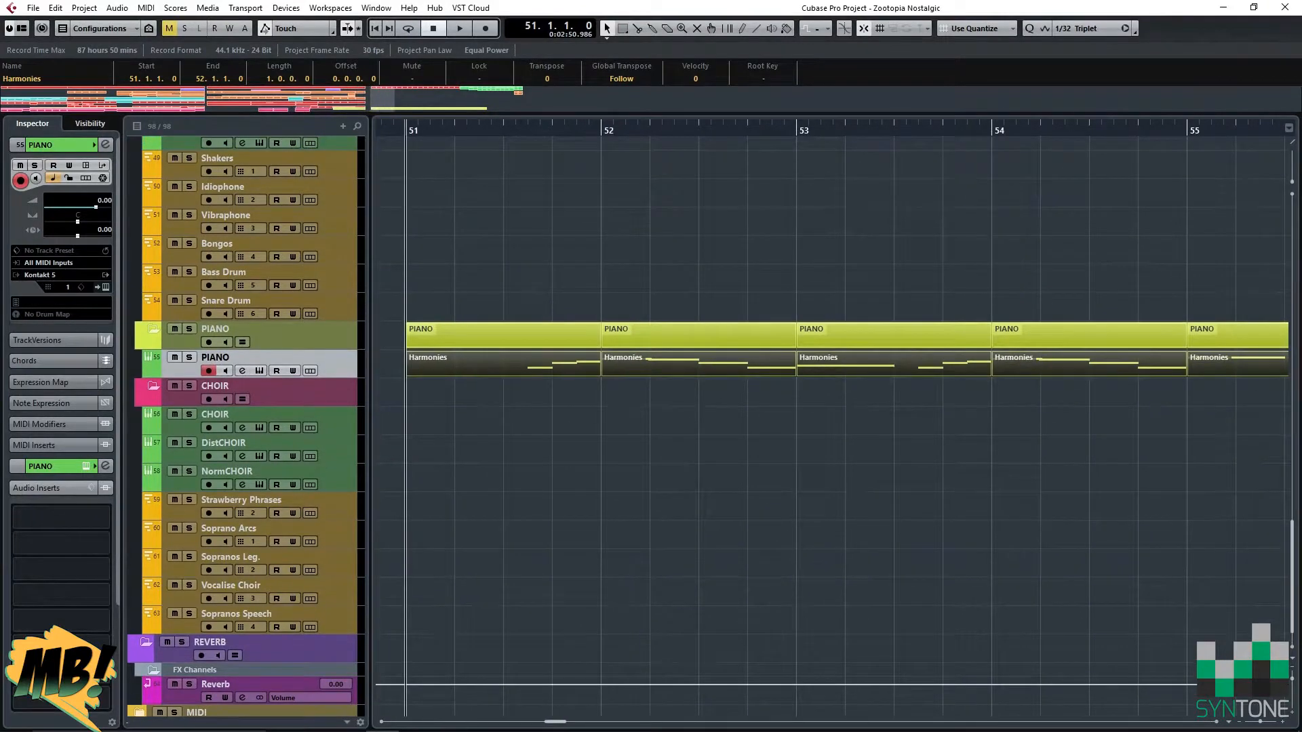
Go to the swing section around bars 75 to 82 and collapse the SWING folder track.
{"action": "scroll", "coordinate": [712, 427], "scroll_direction": "up", "scroll_amount": 20}
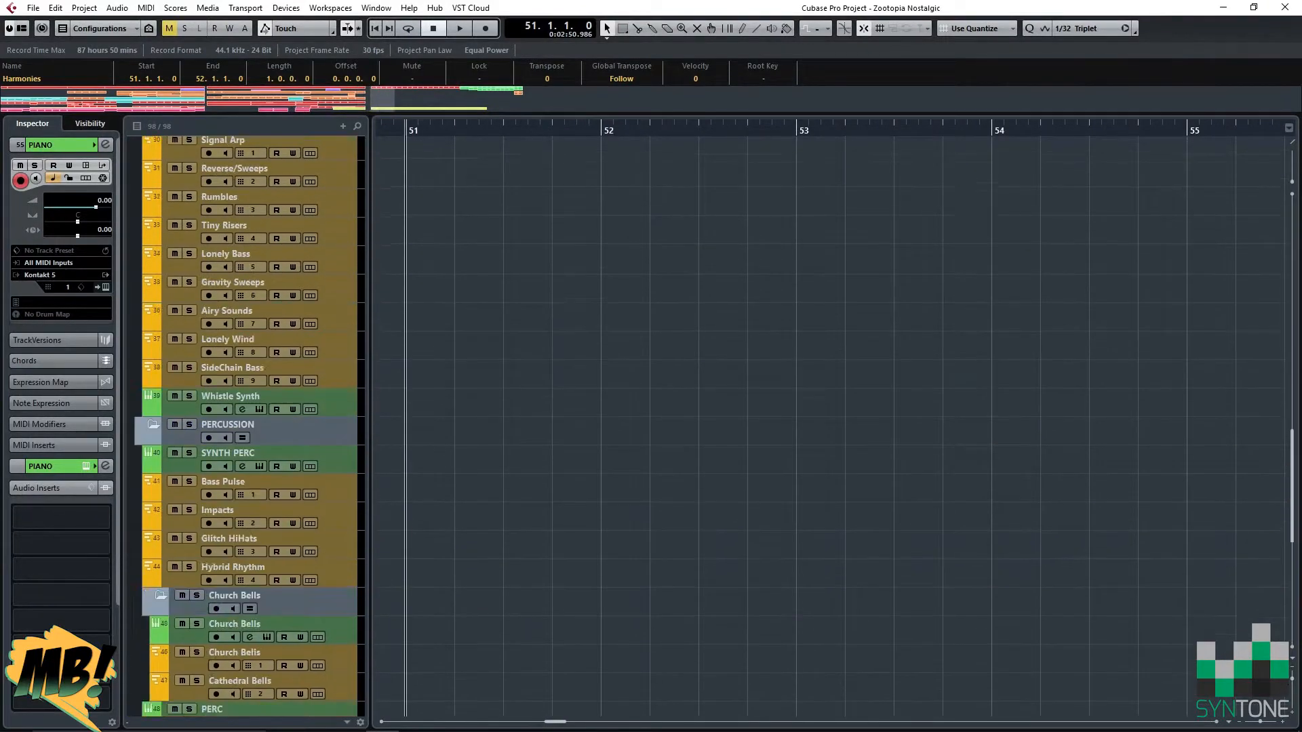
{"action": "scroll", "coordinate": [834, 428], "scroll_direction": "right", "scroll_amount": 15}
{"action": "scroll", "coordinate": [835, 427], "scroll_direction": "up", "scroll_amount": 8}
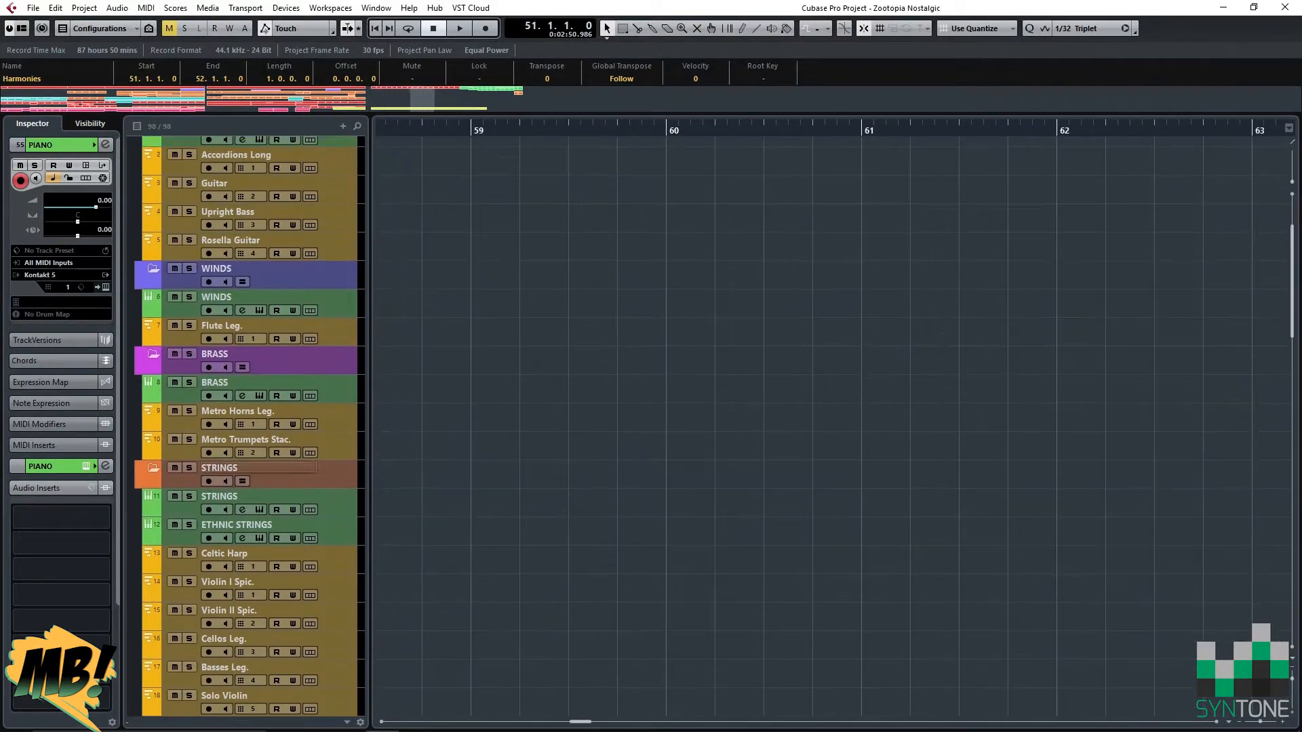
{"action": "scroll", "coordinate": [834, 427], "scroll_direction": "right", "scroll_amount": 13}
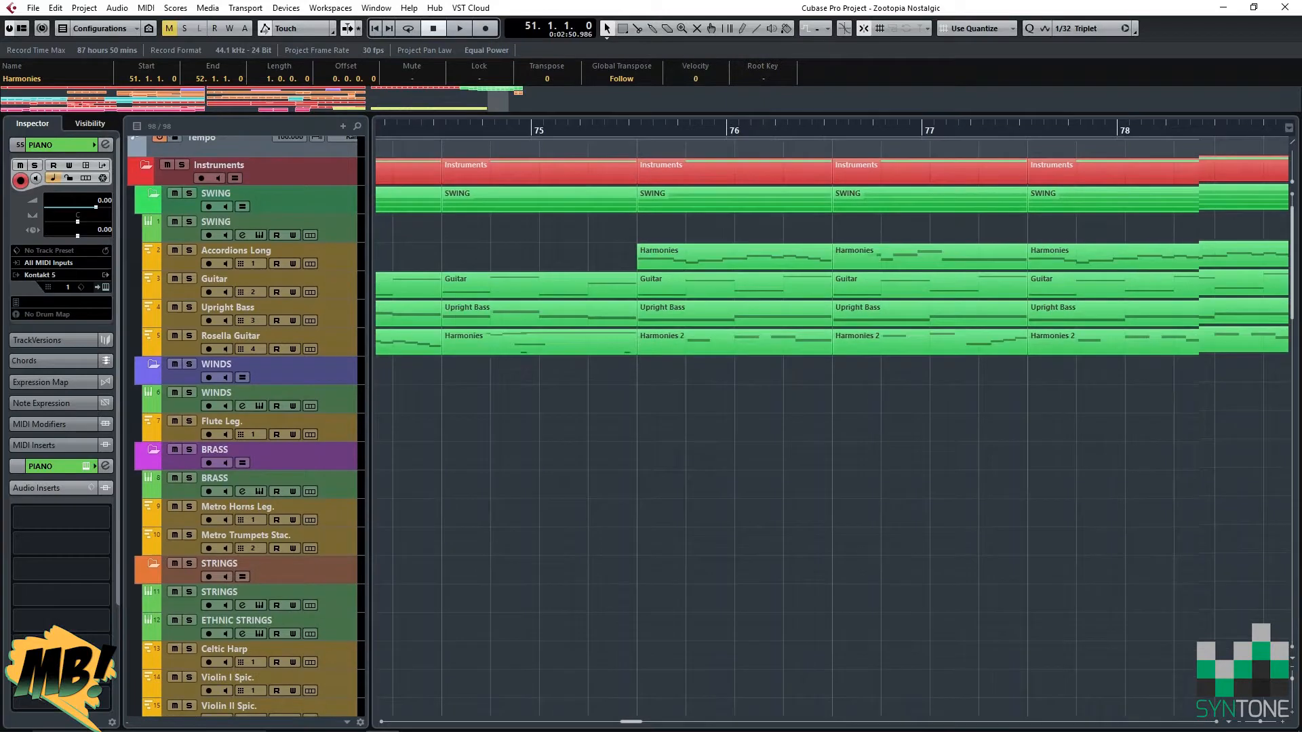
{"action": "scroll", "coordinate": [834, 427], "scroll_direction": "down", "scroll_amount": 1}
{"action": "left_click", "coordinate": [154, 212]}
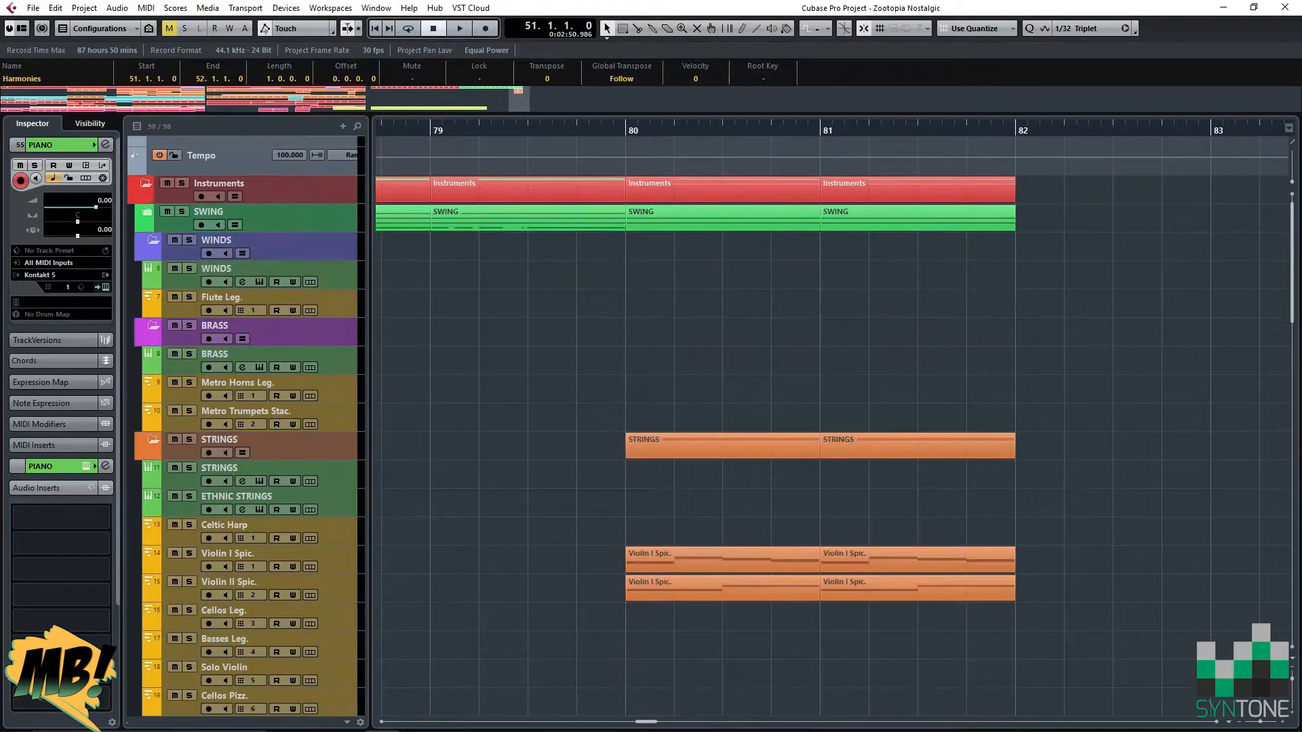
Select all parts of the swing section, including the STRINGS parts at its end, and move them so the section starts at bar 76.
{"action": "scroll", "coordinate": [835, 427], "scroll_direction": "left", "scroll_amount": 1}
{"action": "scroll", "coordinate": [835, 427], "scroll_direction": "right", "scroll_amount": 2}
{"action": "scroll", "coordinate": [834, 427], "scroll_direction": "up", "scroll_amount": 1}
{"action": "left_click_drag", "start_coordinate": [1014, 336], "coordinate": [521, 274]}
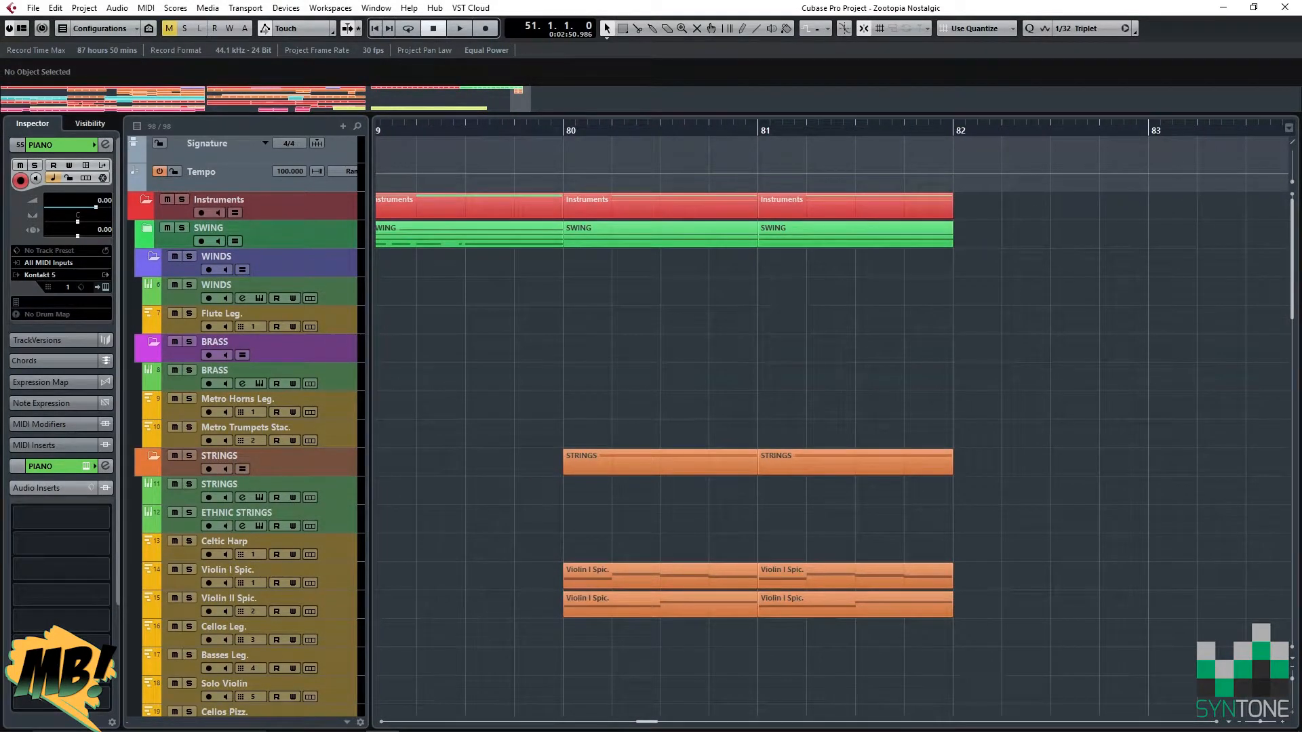
{"action": "scroll", "coordinate": [577, 267], "scroll_direction": "left", "scroll_amount": 12}
{"action": "left_click_drag", "start_coordinate": [1044, 655], "coordinate": [650, 237]}
{"action": "left_click_drag", "start_coordinate": [468, 234], "coordinate": [1288, 235]}
{"action": "scroll", "coordinate": [832, 417], "scroll_direction": "left", "scroll_amount": 6}
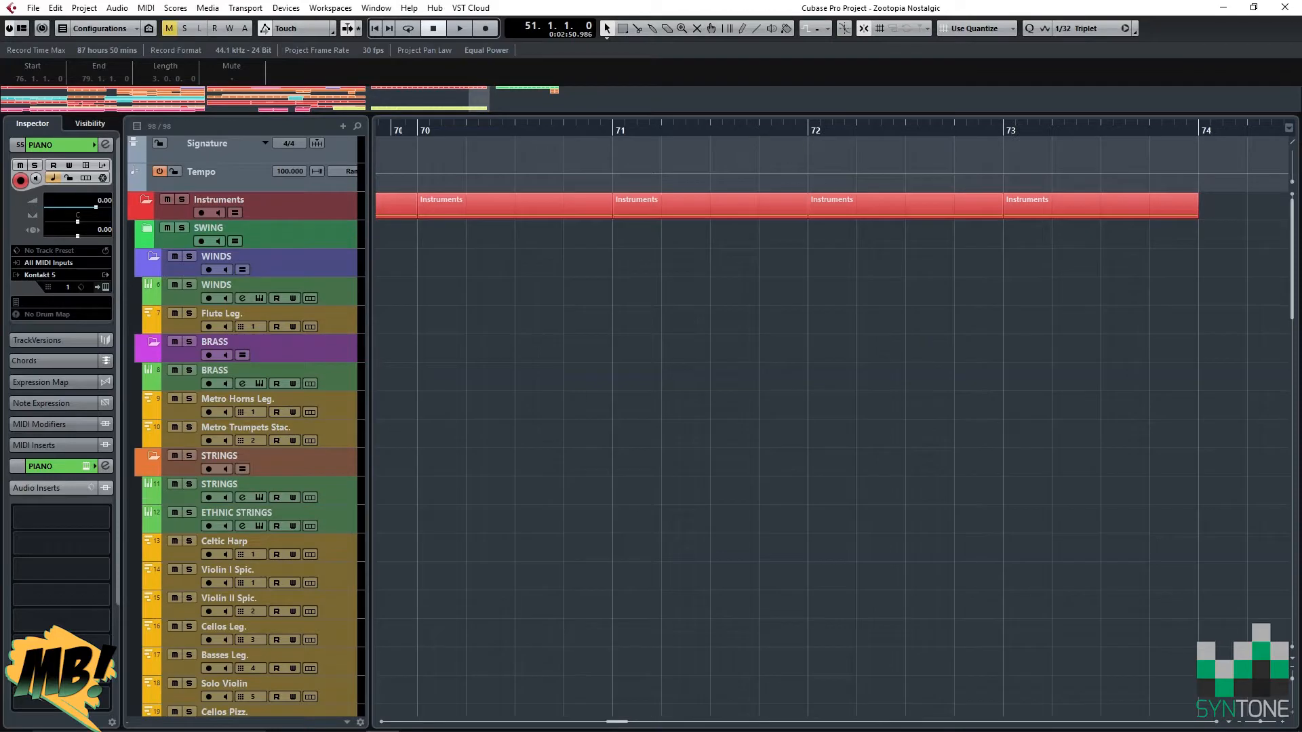
Delete the tempo event at bar 68 and set a tempo of 115 at bar 76 on the Tempo track.
{"action": "scroll", "coordinate": [832, 417], "scroll_direction": "right", "scroll_amount": 1}
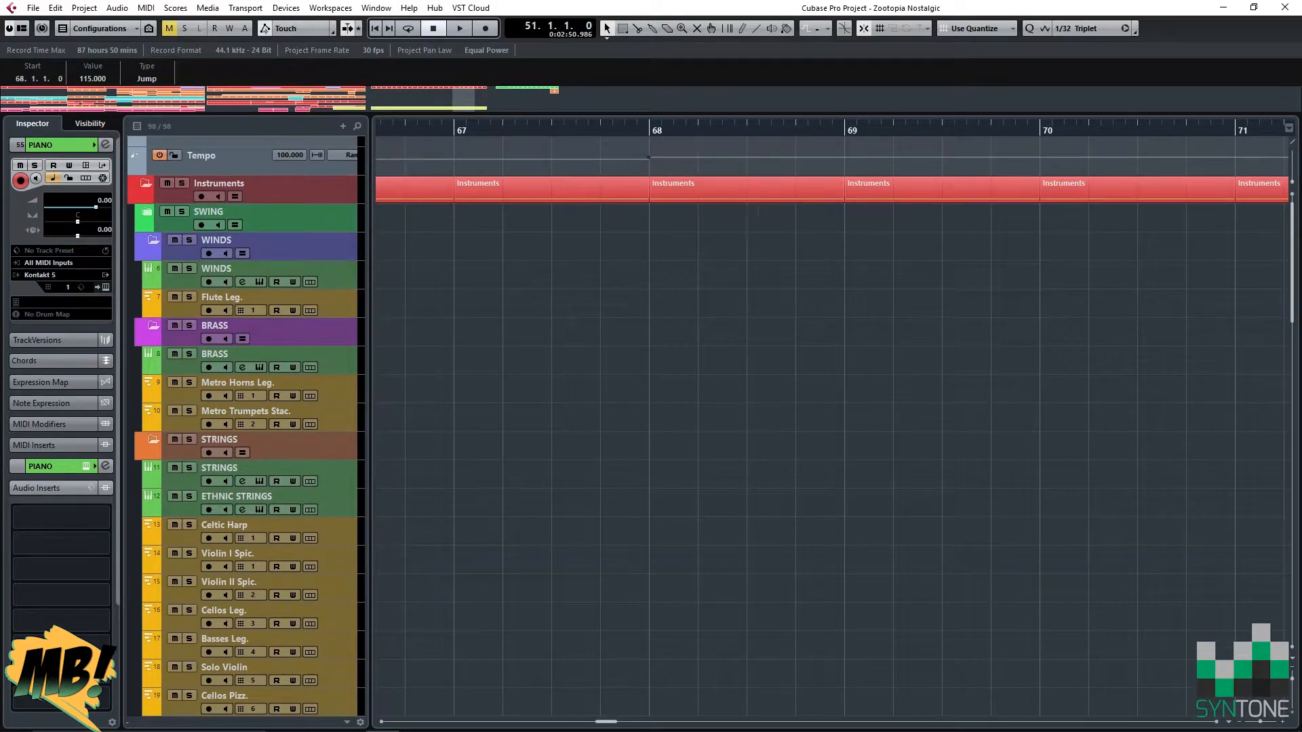
{"action": "key", "text": "Delete"}
{"action": "scroll", "coordinate": [833, 417], "scroll_direction": "up", "scroll_amount": 1}
{"action": "scroll", "coordinate": [832, 417], "scroll_direction": "right", "scroll_amount": 8}
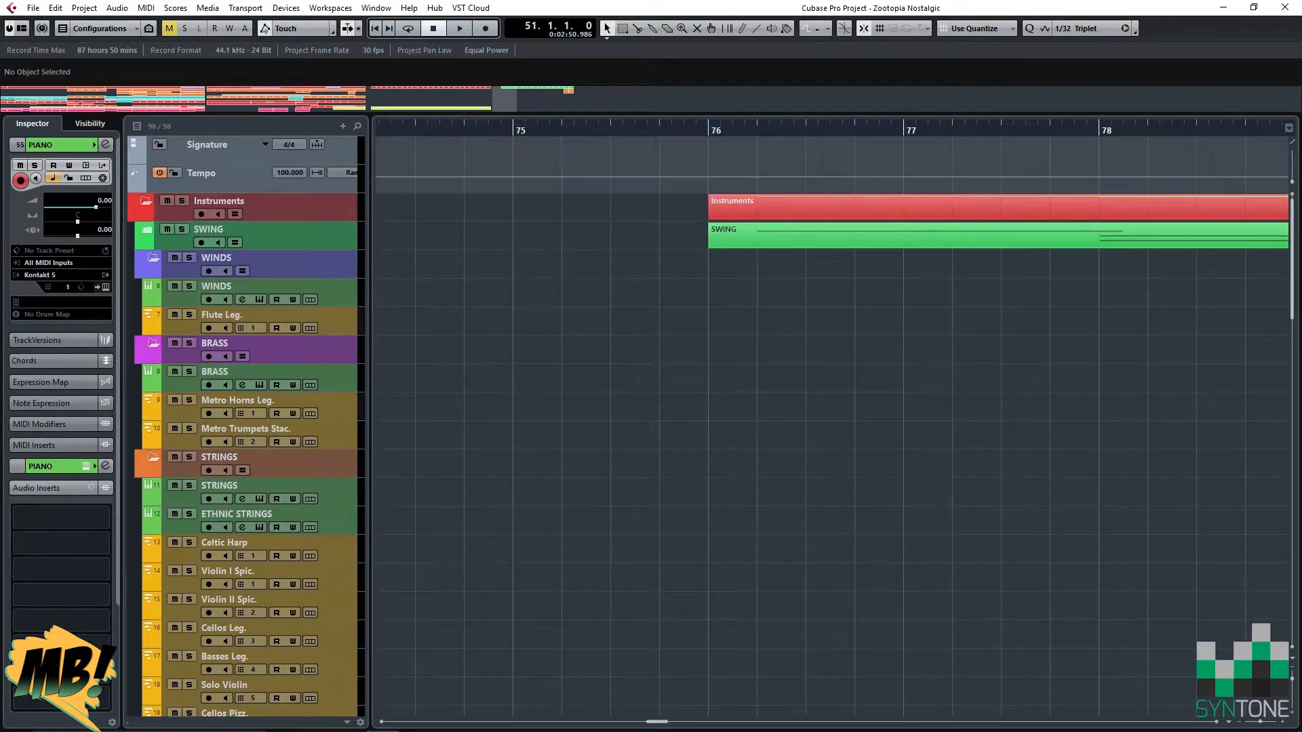
{"action": "left_click", "coordinate": [709, 127]}
{"action": "left_click", "coordinate": [234, 177]}
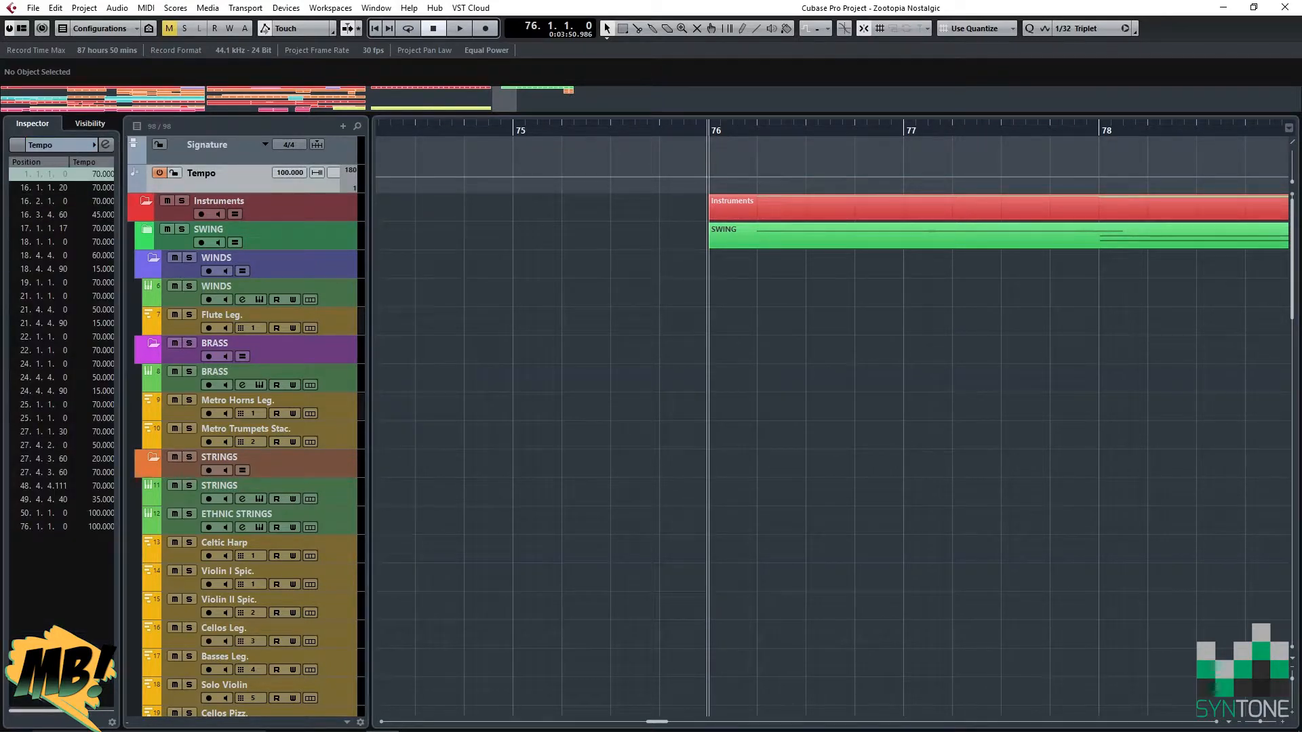
{"action": "left_click", "coordinate": [679, 127]}
{"action": "left_click", "coordinate": [708, 128]}
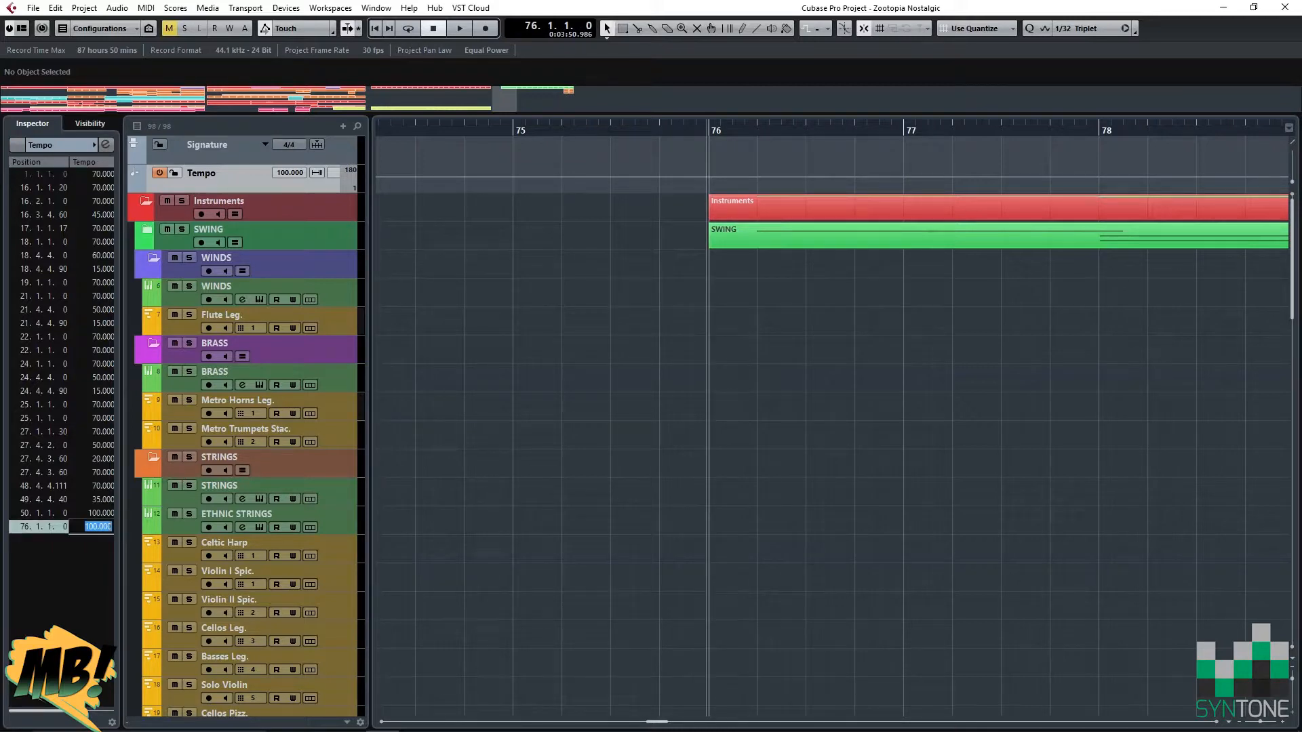
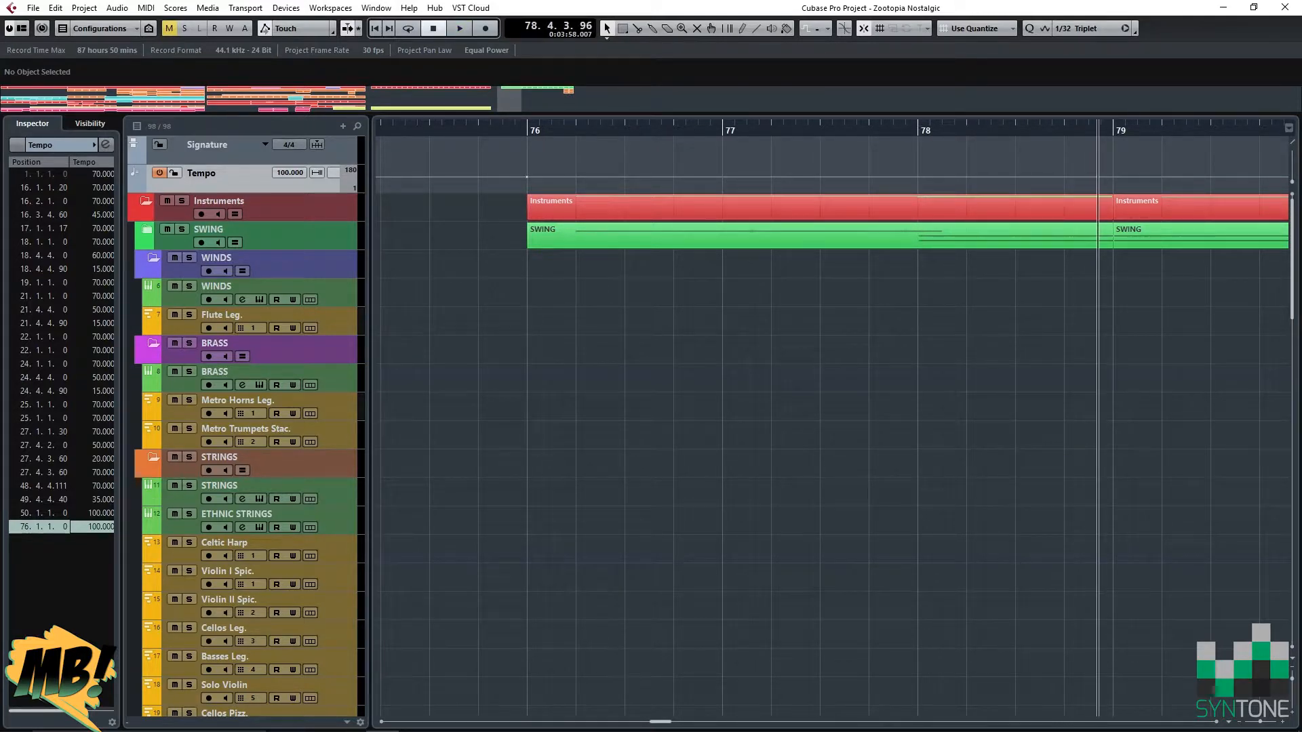
{"action": "key", "text": "Return"}
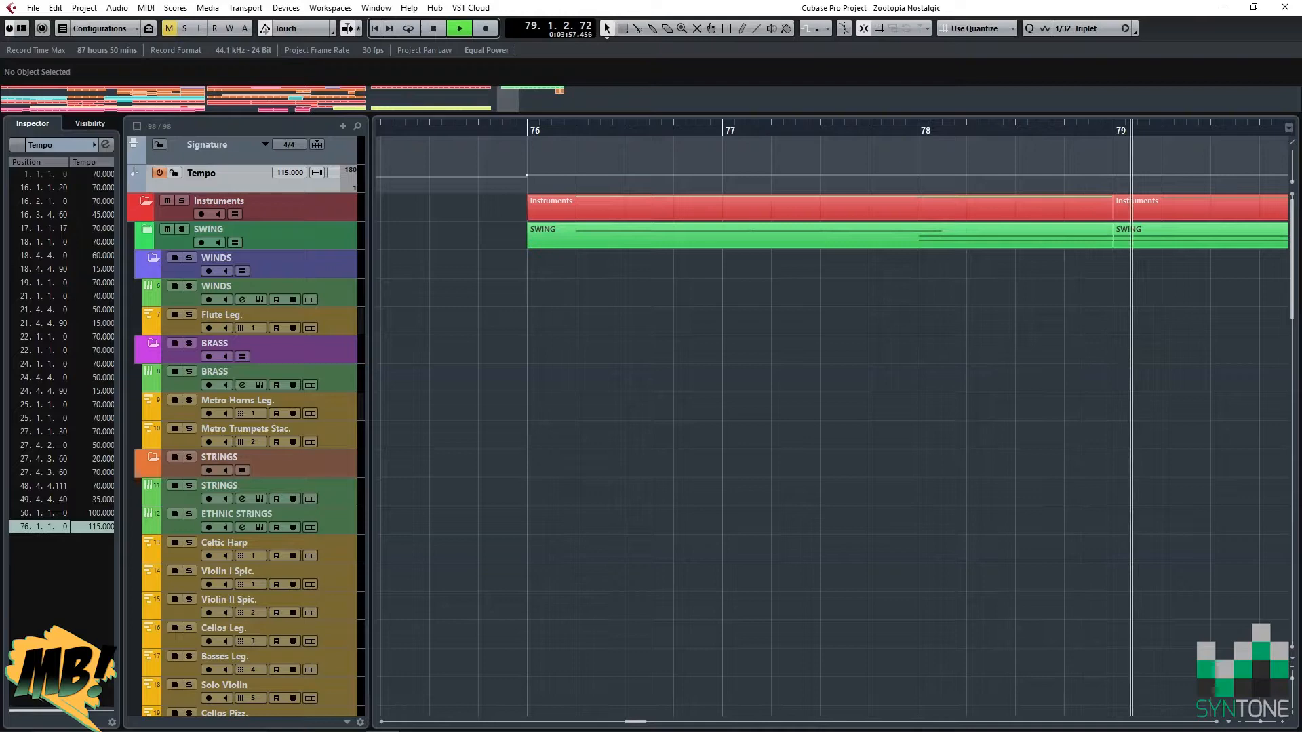
{"action": "key", "text": "space"}
Go back to bar 50 and play the Harmonies parts on the PIANO track through to bar 59.
{"action": "scroll", "coordinate": [832, 417], "scroll_direction": "left", "scroll_amount": 10}
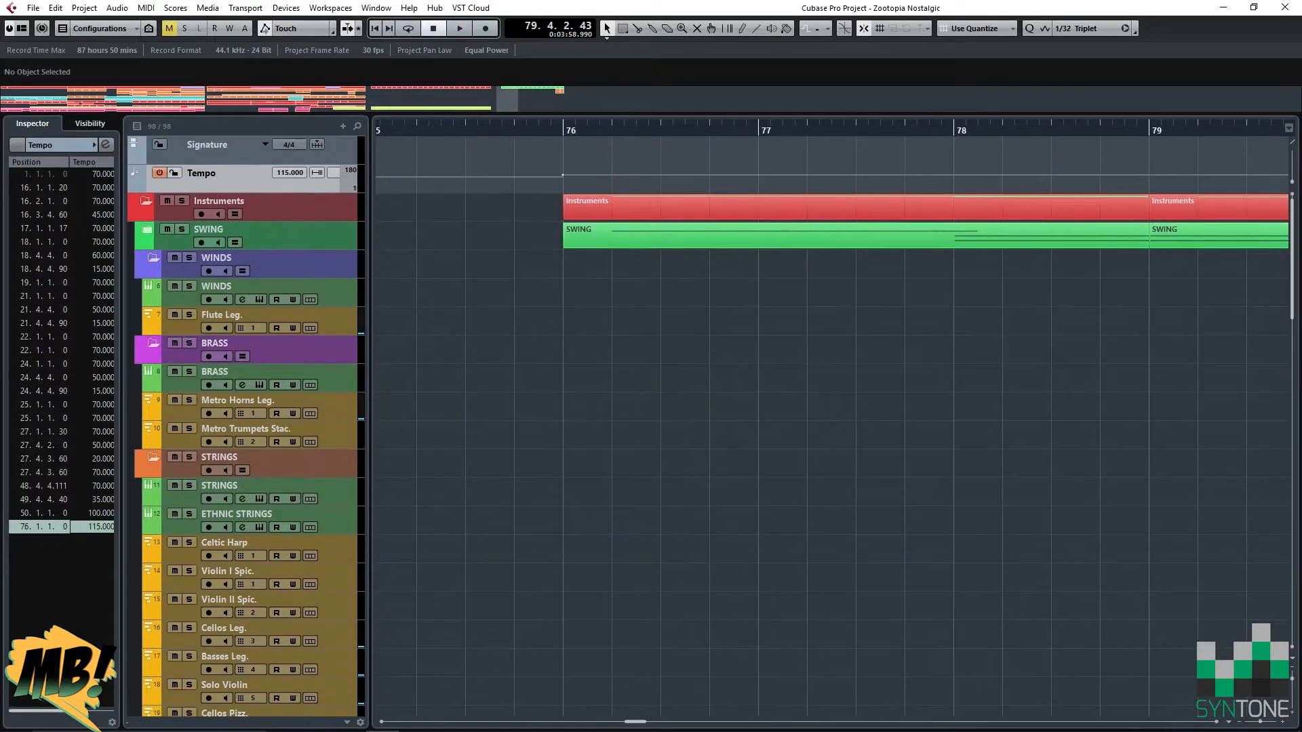
{"action": "scroll", "coordinate": [832, 417], "scroll_direction": "down", "scroll_amount": 5}
{"action": "scroll", "coordinate": [832, 417], "scroll_direction": "down", "scroll_amount": 5}
{"action": "scroll", "coordinate": [832, 417], "scroll_direction": "left", "scroll_amount": 8}
{"action": "scroll", "coordinate": [832, 417], "scroll_direction": "left", "scroll_amount": 2}
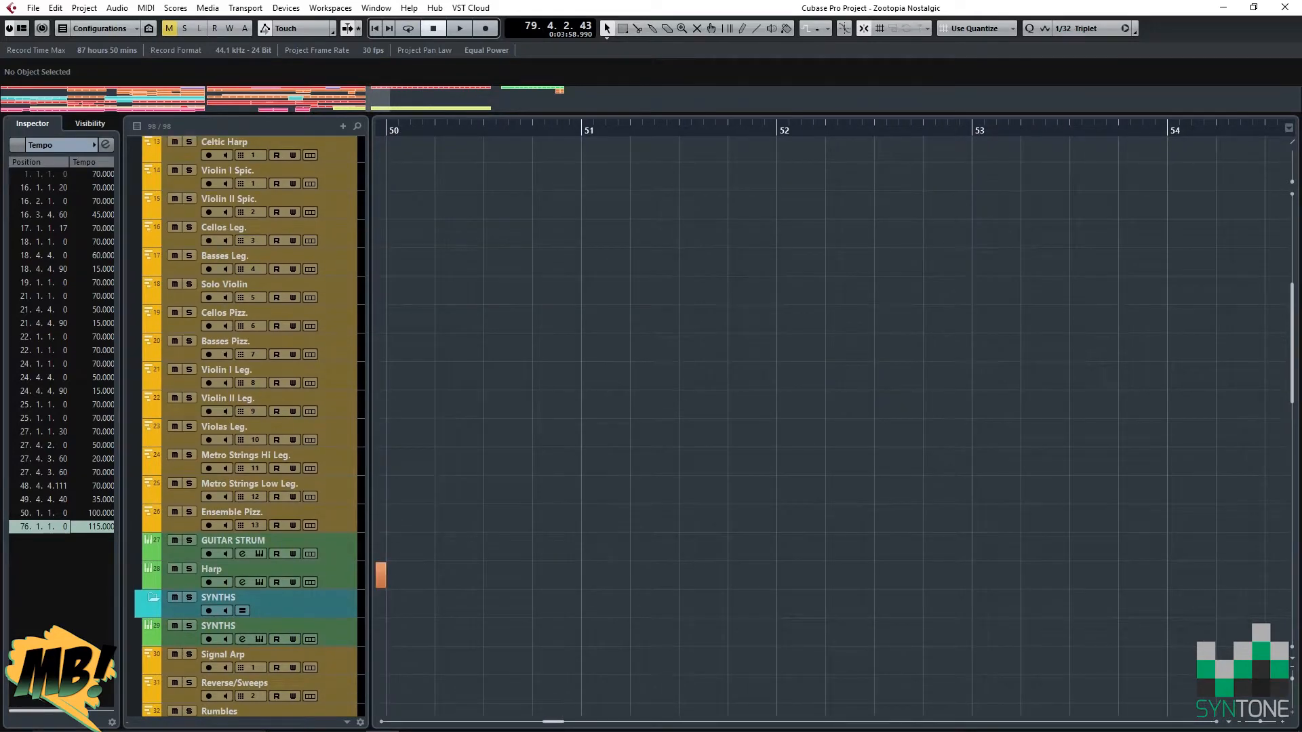
{"action": "scroll", "coordinate": [832, 417], "scroll_direction": "down", "scroll_amount": 3}
{"action": "scroll", "coordinate": [832, 417], "scroll_direction": "down", "scroll_amount": 20}
{"action": "scroll", "coordinate": [832, 417], "scroll_direction": "left", "scroll_amount": 1}
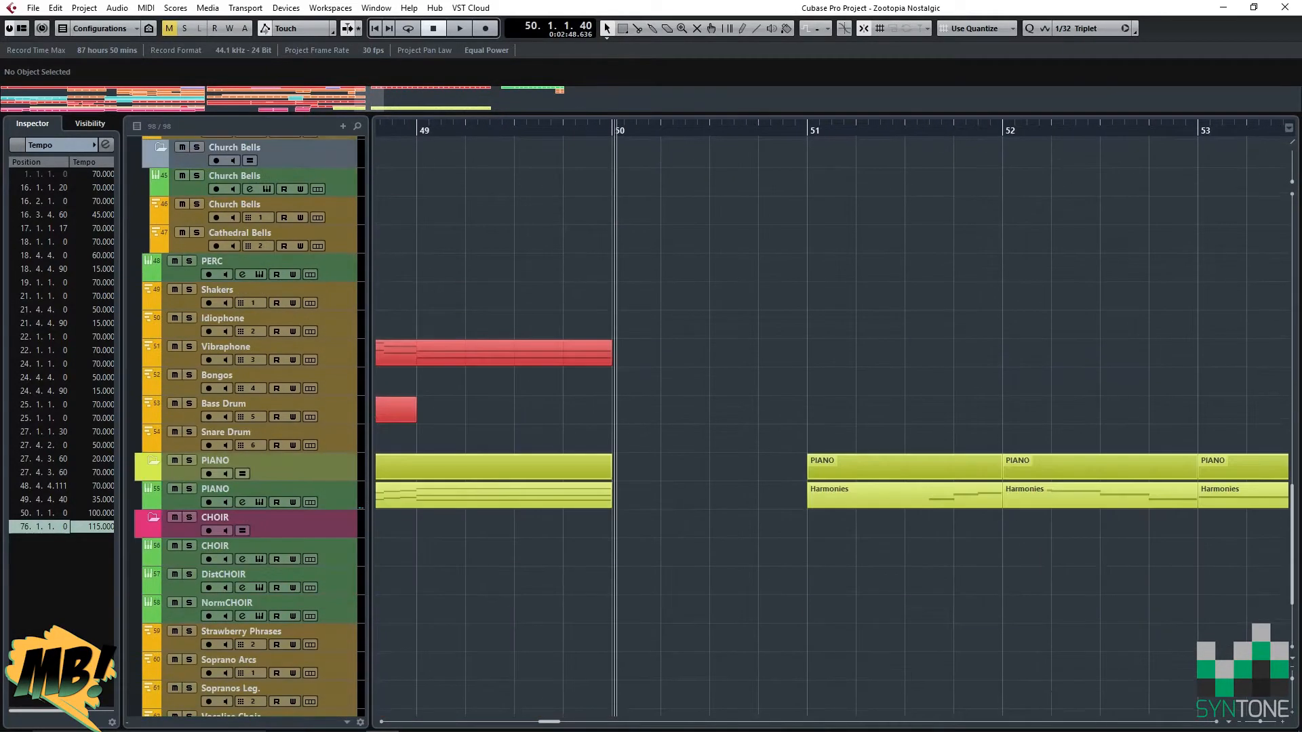
{"action": "scroll", "coordinate": [832, 418], "scroll_direction": "right", "scroll_amount": 1}
{"action": "scroll", "coordinate": [832, 417], "scroll_direction": "up", "scroll_amount": 1}
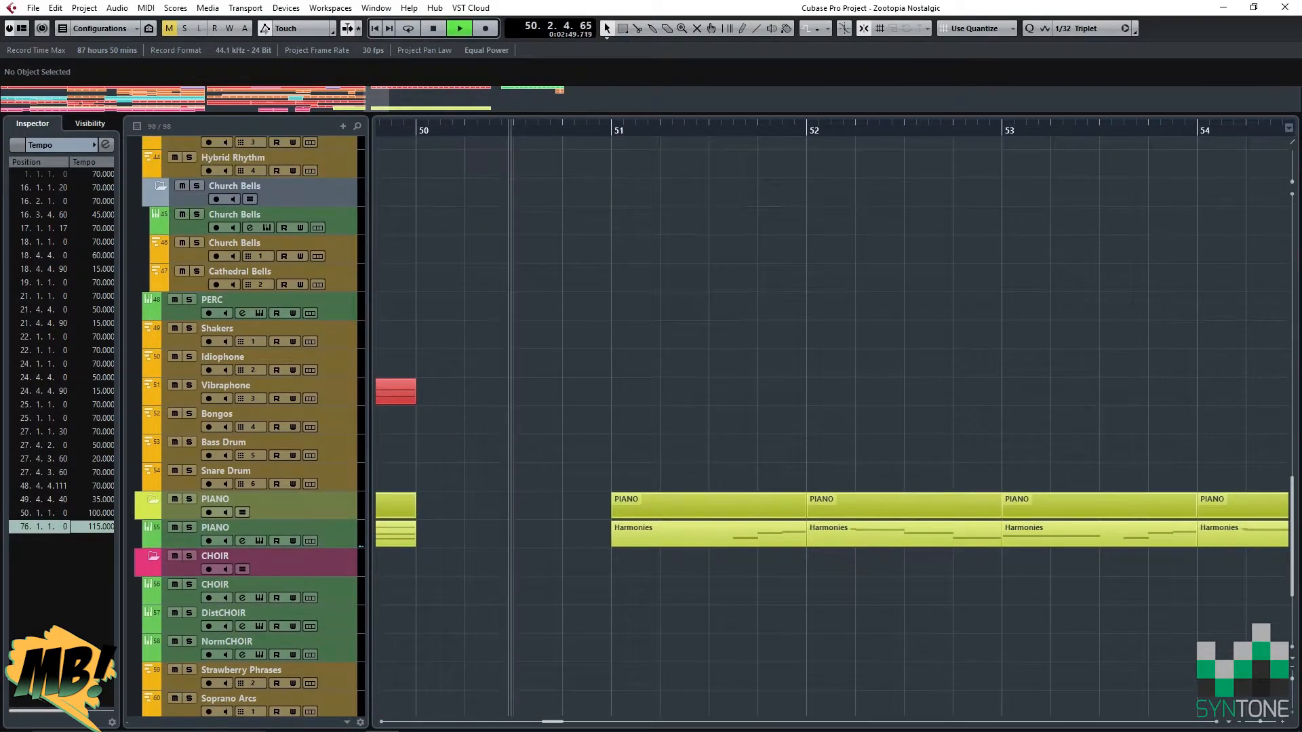
{"action": "scroll", "coordinate": [832, 418], "scroll_direction": "right", "scroll_amount": 1}
{"action": "scroll", "coordinate": [832, 417], "scroll_direction": "down", "scroll_amount": 1}
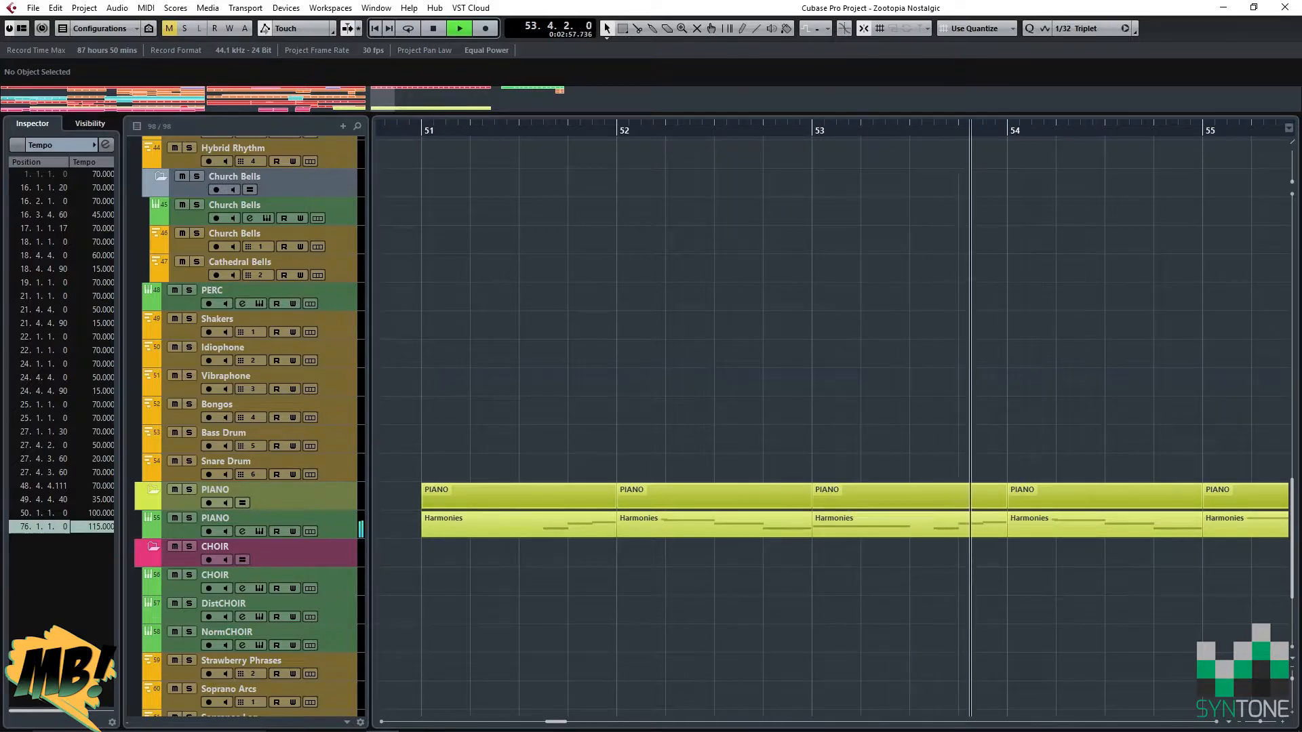
{"action": "scroll", "coordinate": [834, 420], "scroll_direction": "right", "scroll_amount": 5}
{"action": "scroll", "coordinate": [834, 420], "scroll_direction": "down", "scroll_amount": 2}
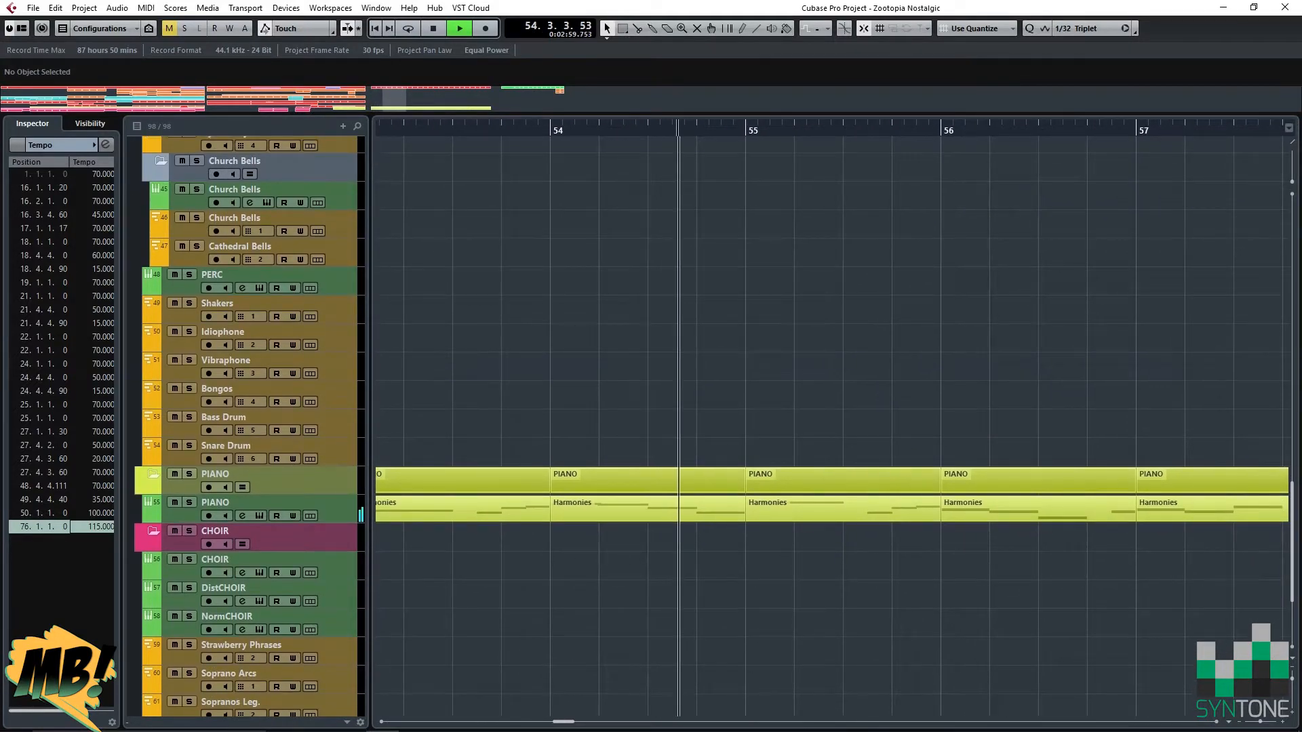
{"action": "scroll", "coordinate": [834, 420], "scroll_direction": "right", "scroll_amount": 1}
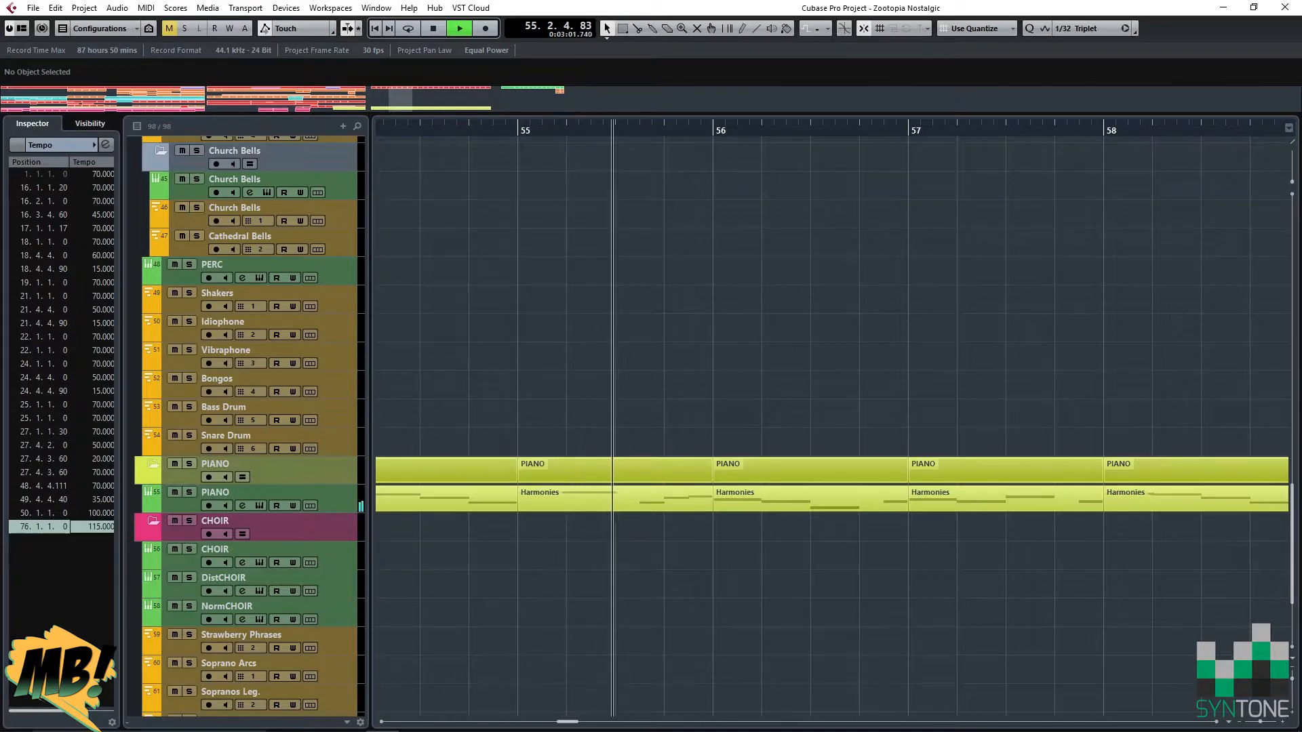
{"action": "scroll", "coordinate": [834, 421], "scroll_direction": "right", "scroll_amount": 3}
{"action": "scroll", "coordinate": [834, 420], "scroll_direction": "down", "scroll_amount": 1}
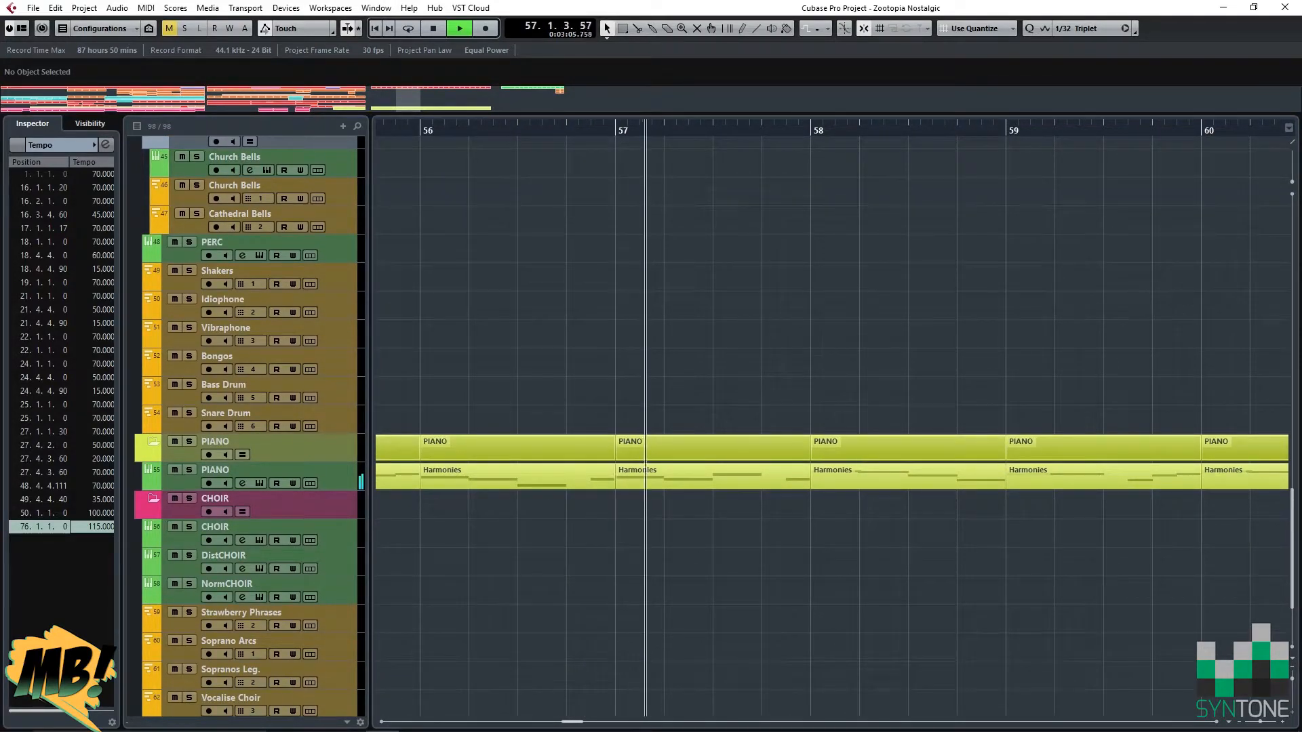
{"action": "scroll", "coordinate": [834, 421], "scroll_direction": "right", "scroll_amount": 3}
{"action": "scroll", "coordinate": [834, 421], "scroll_direction": "down", "scroll_amount": 1}
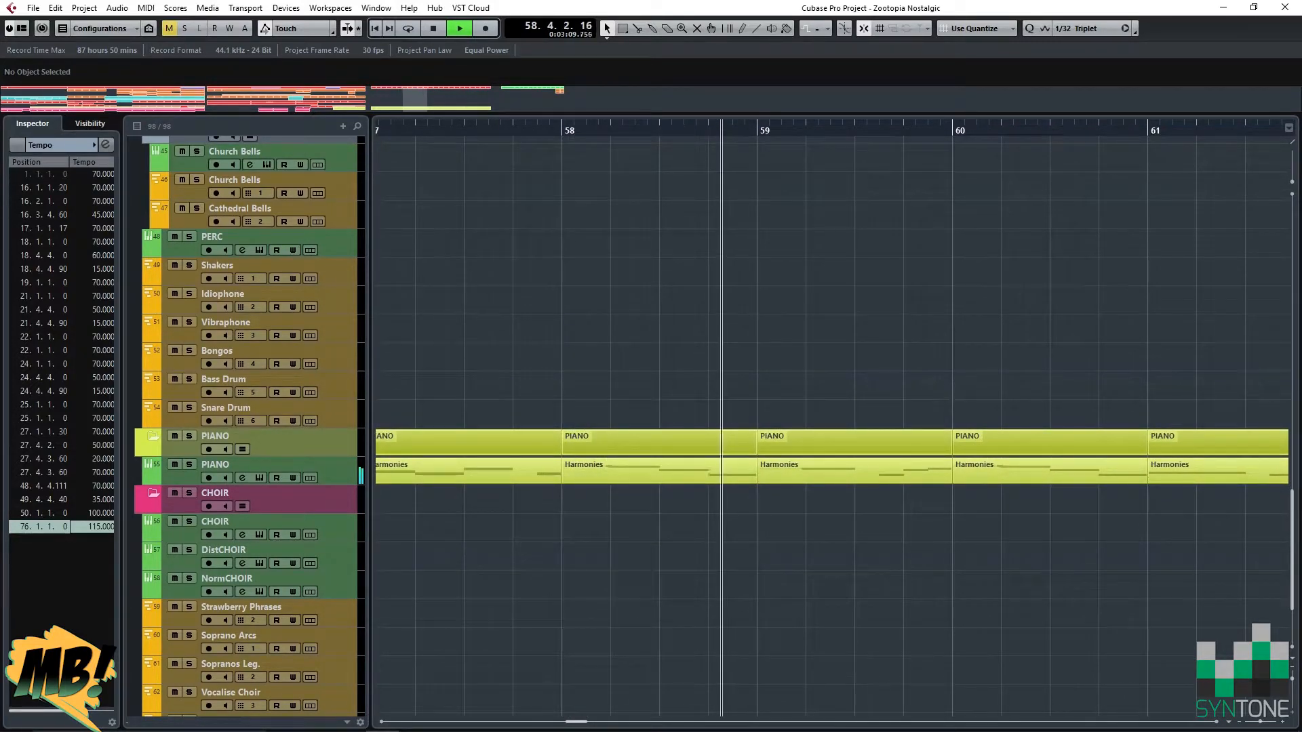
{"action": "key", "text": "space"}
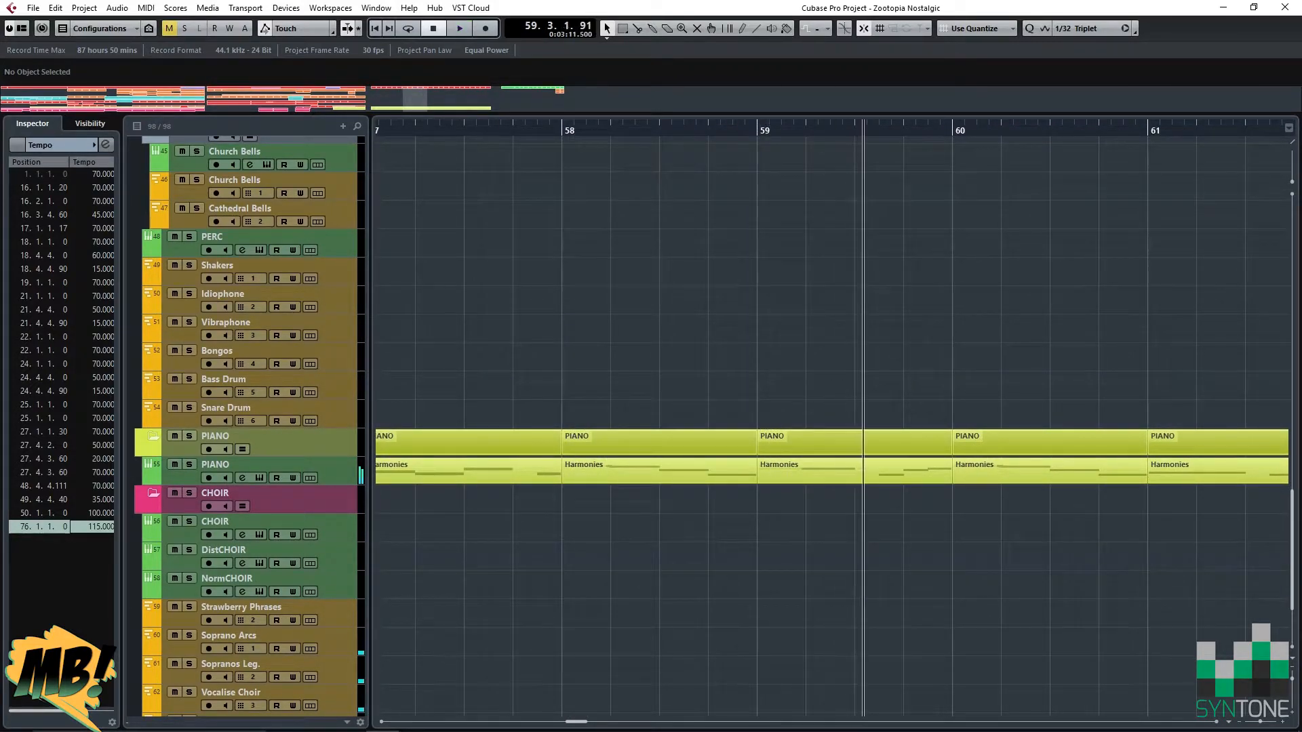
Examine the notes of the Harmonies parts at bars 51 and 52 in the Key Editor, then close it and clear the selection.
{"action": "scroll", "coordinate": [834, 421], "scroll_direction": "left", "scroll_amount": 15}
{"action": "scroll", "coordinate": [834, 421], "scroll_direction": "up", "scroll_amount": 1}
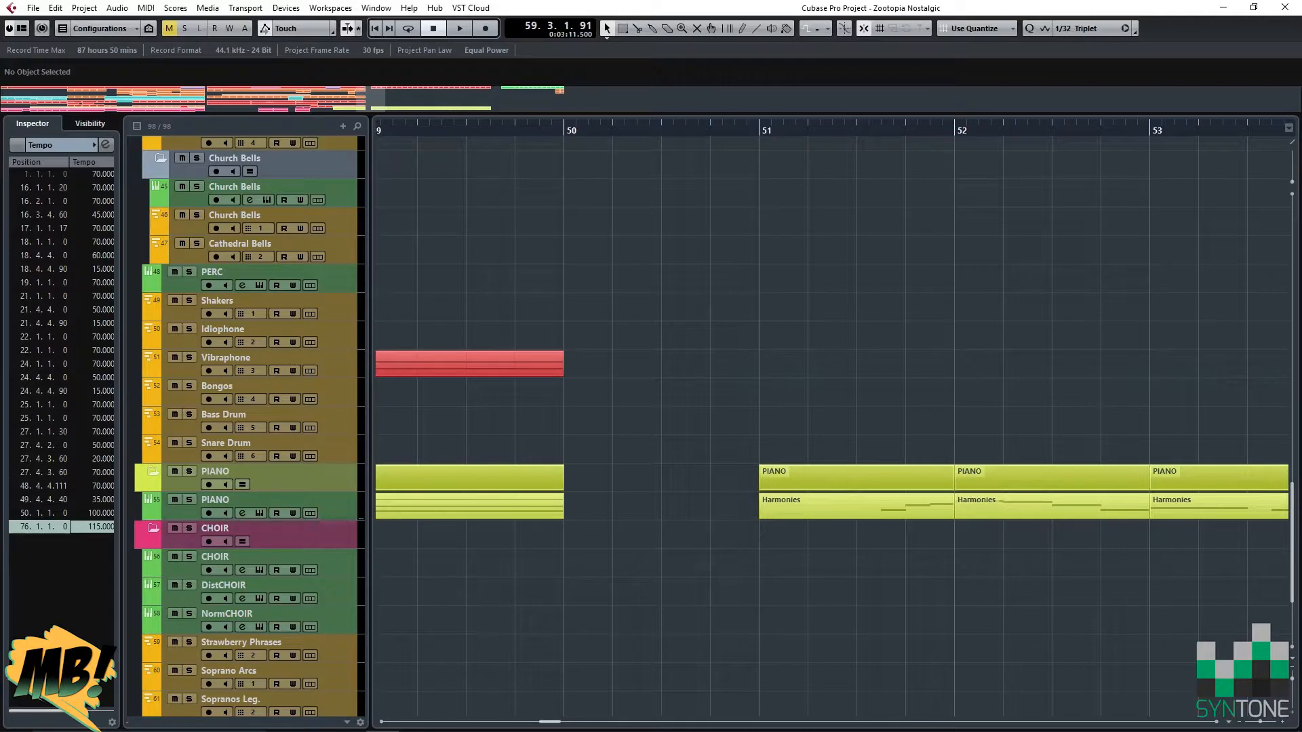
{"action": "left_click_drag", "start_coordinate": [1005, 550], "coordinate": [932, 509]}
{"action": "key", "text": "Return"}
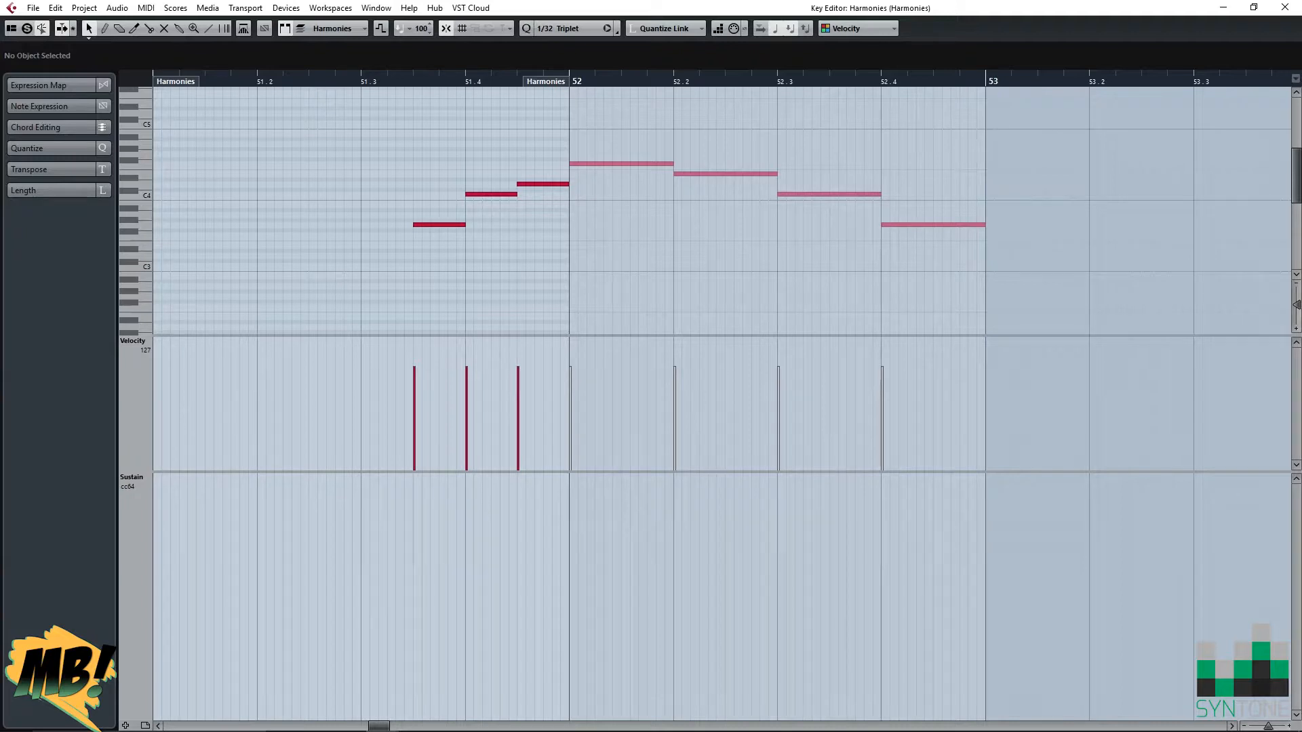
{"action": "left_click", "coordinate": [1285, 7]}
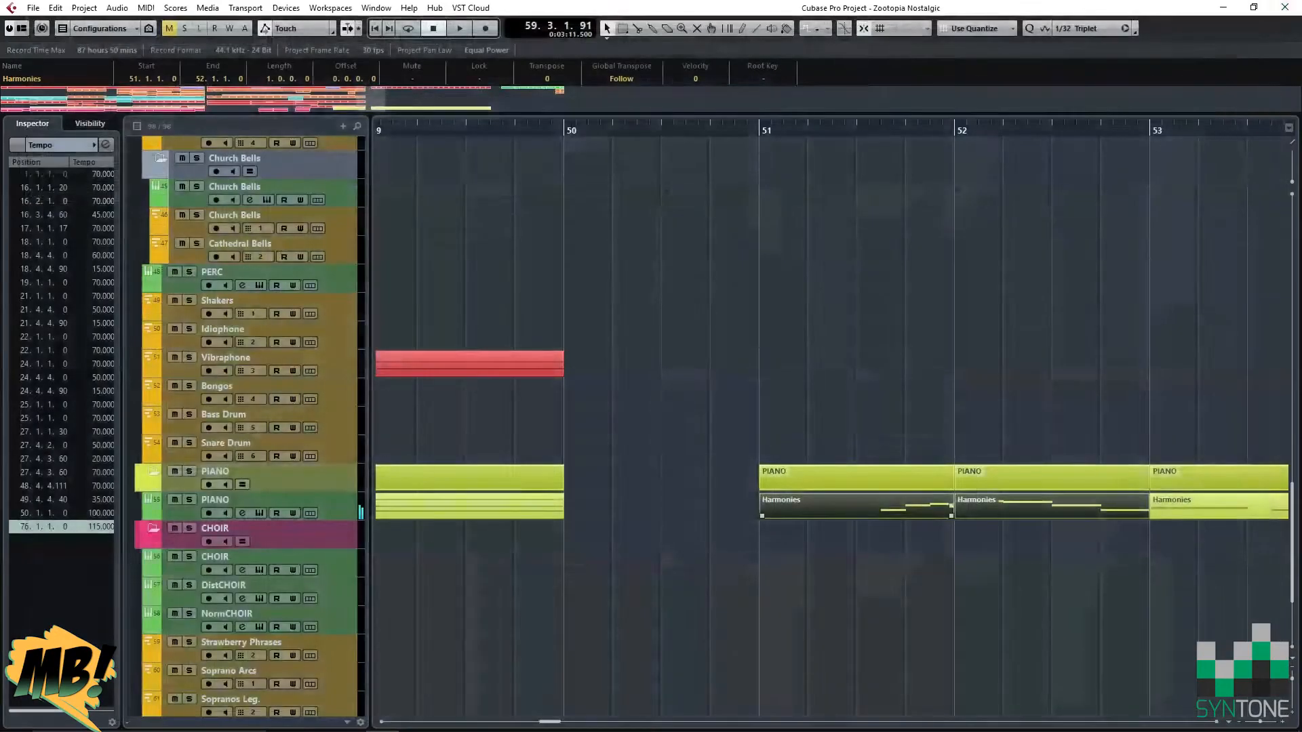
{"action": "left_click", "coordinate": [712, 293]}
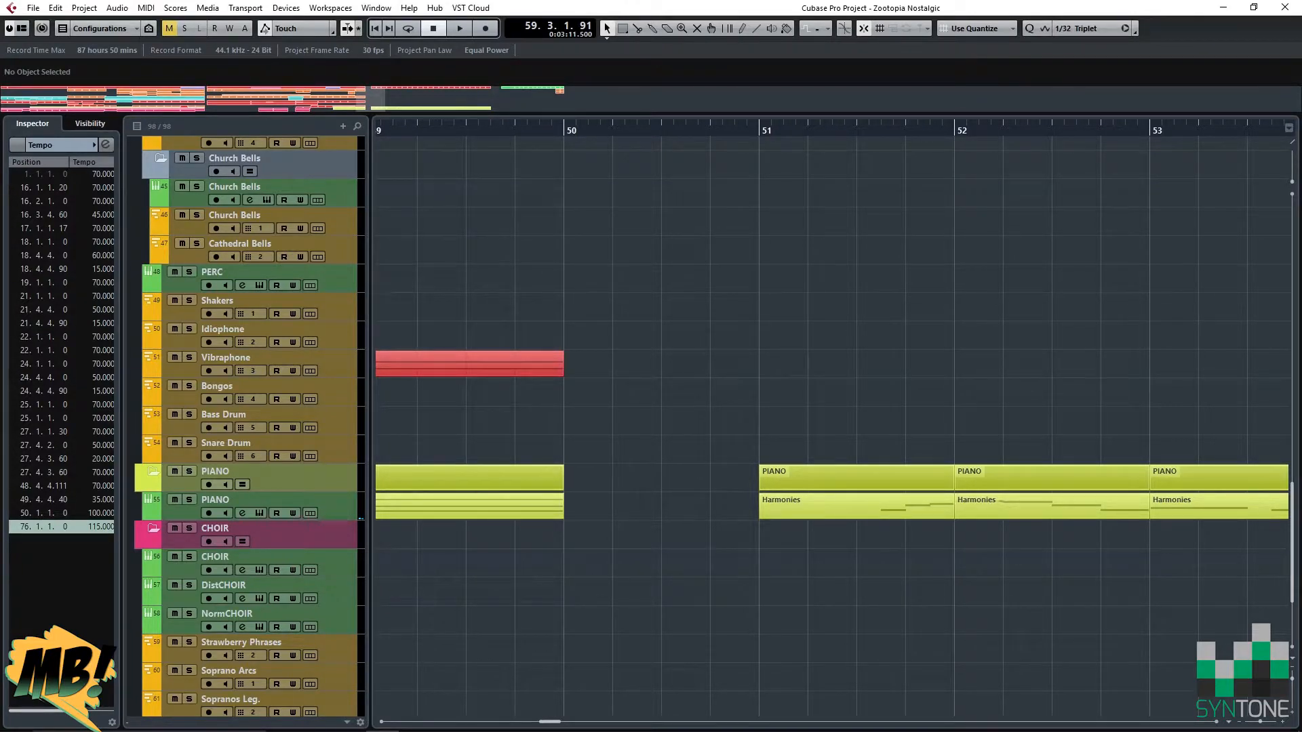
Play the PIANO track's Harmonies parts again from bar 51 to bar 55.
{"action": "left_click", "coordinate": [760, 131]}
{"action": "key", "text": "space"}
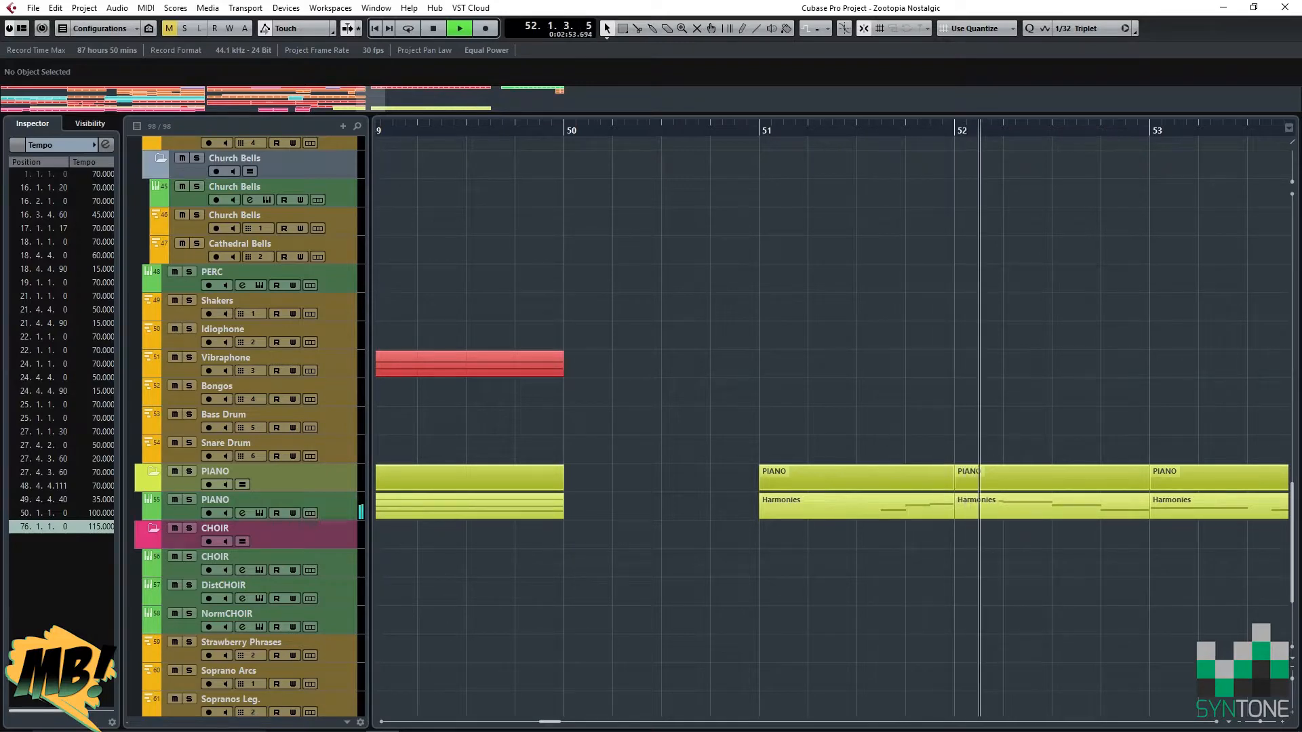
{"action": "scroll", "coordinate": [834, 427], "scroll_direction": "right", "scroll_amount": 5}
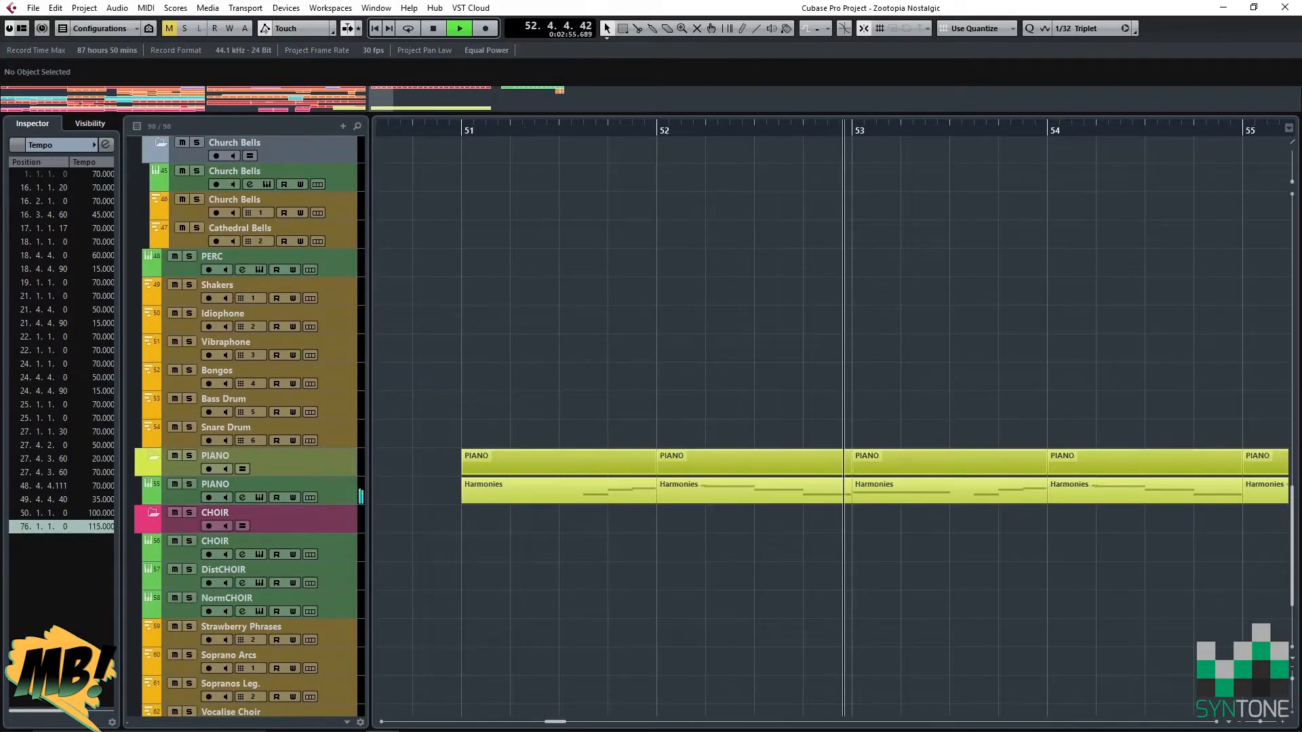
{"action": "scroll", "coordinate": [834, 421], "scroll_direction": "right", "scroll_amount": 4}
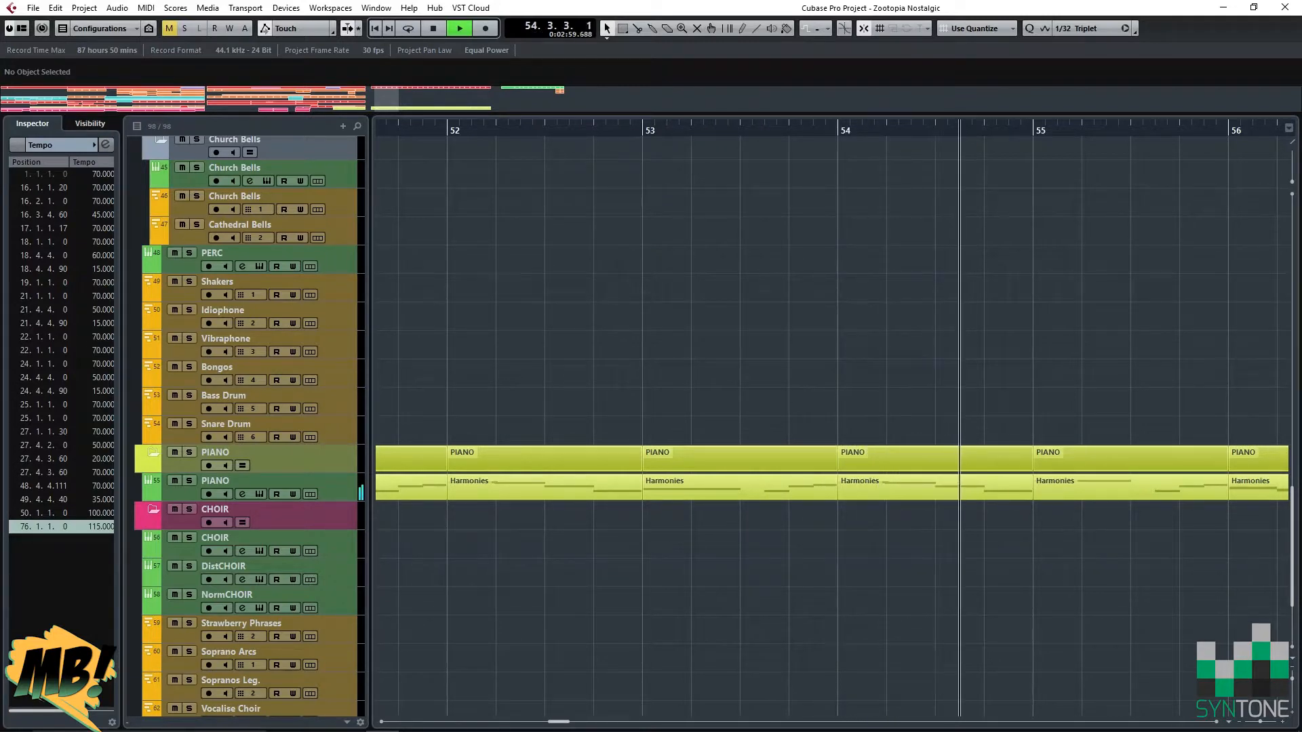
{"action": "key", "text": "space"}
Select the first Harmonies parts from bar 51 on the PIANO track and locate the playhead at bar 50 to review the transition.
{"action": "scroll", "coordinate": [834, 420], "scroll_direction": "left", "scroll_amount": 3}
{"action": "scroll", "coordinate": [834, 420], "scroll_direction": "down", "scroll_amount": 1}
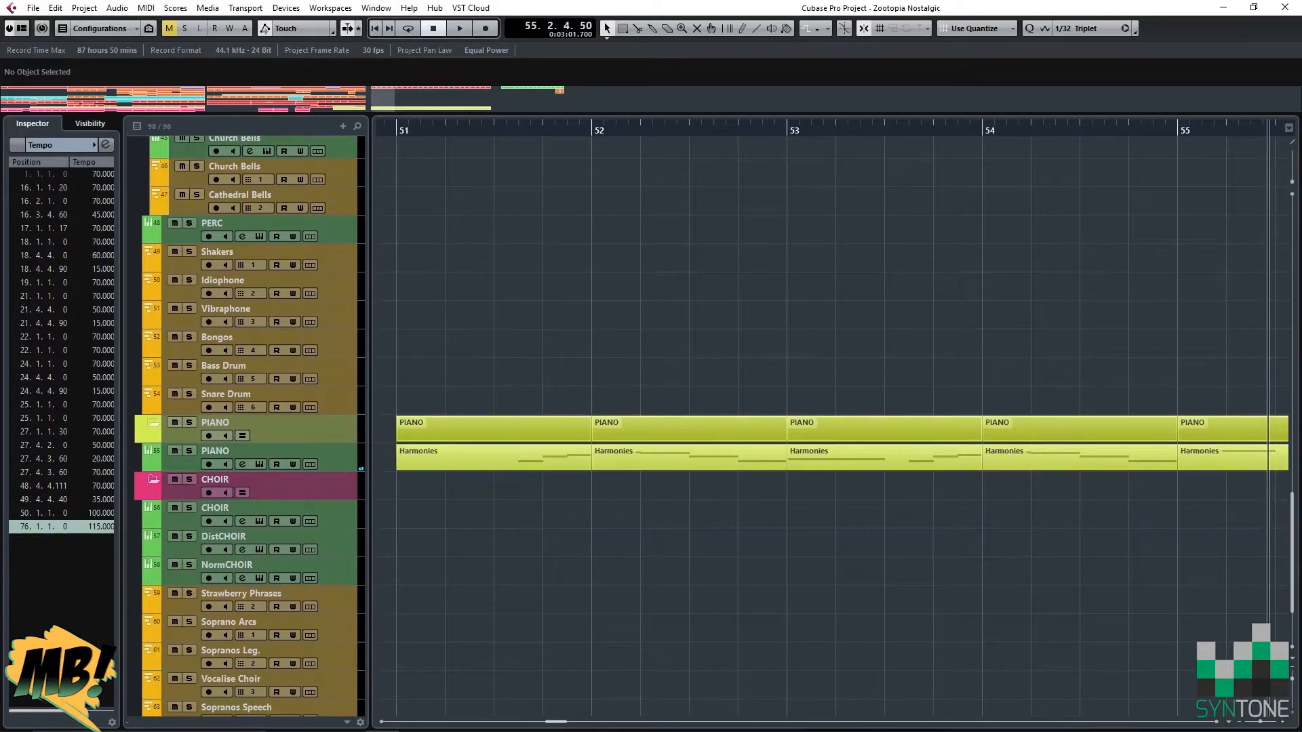
{"action": "left_click_drag", "start_coordinate": [880, 570], "coordinate": [543, 461]}
{"action": "scroll", "coordinate": [834, 421], "scroll_direction": "left", "scroll_amount": 6}
{"action": "scroll", "coordinate": [834, 420], "scroll_direction": "up", "scroll_amount": 15}
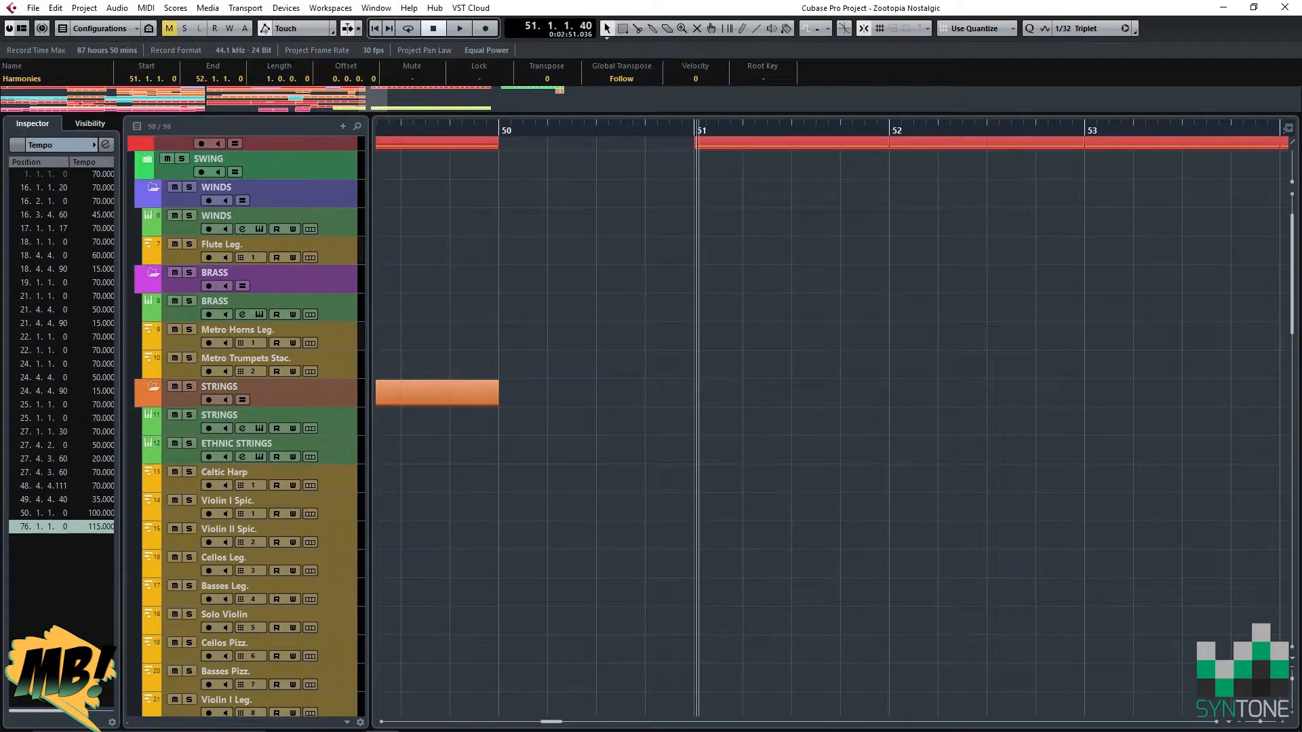
{"action": "scroll", "coordinate": [834, 420], "scroll_direction": "up", "scroll_amount": 3}
{"action": "scroll", "coordinate": [834, 421], "scroll_direction": "left", "scroll_amount": 2}
{"action": "key", "text": "KP_Subtract"}
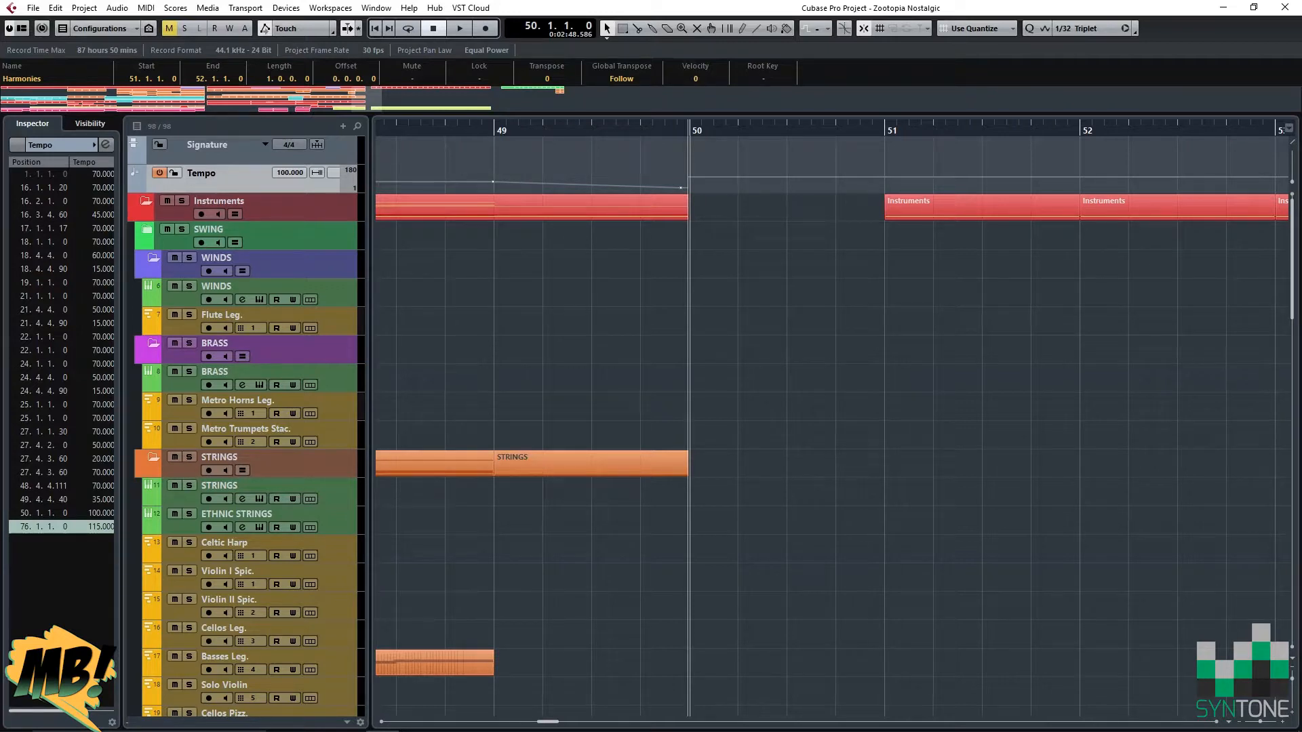
{"action": "scroll", "coordinate": [678, 407], "scroll_direction": "down", "scroll_amount": 3}
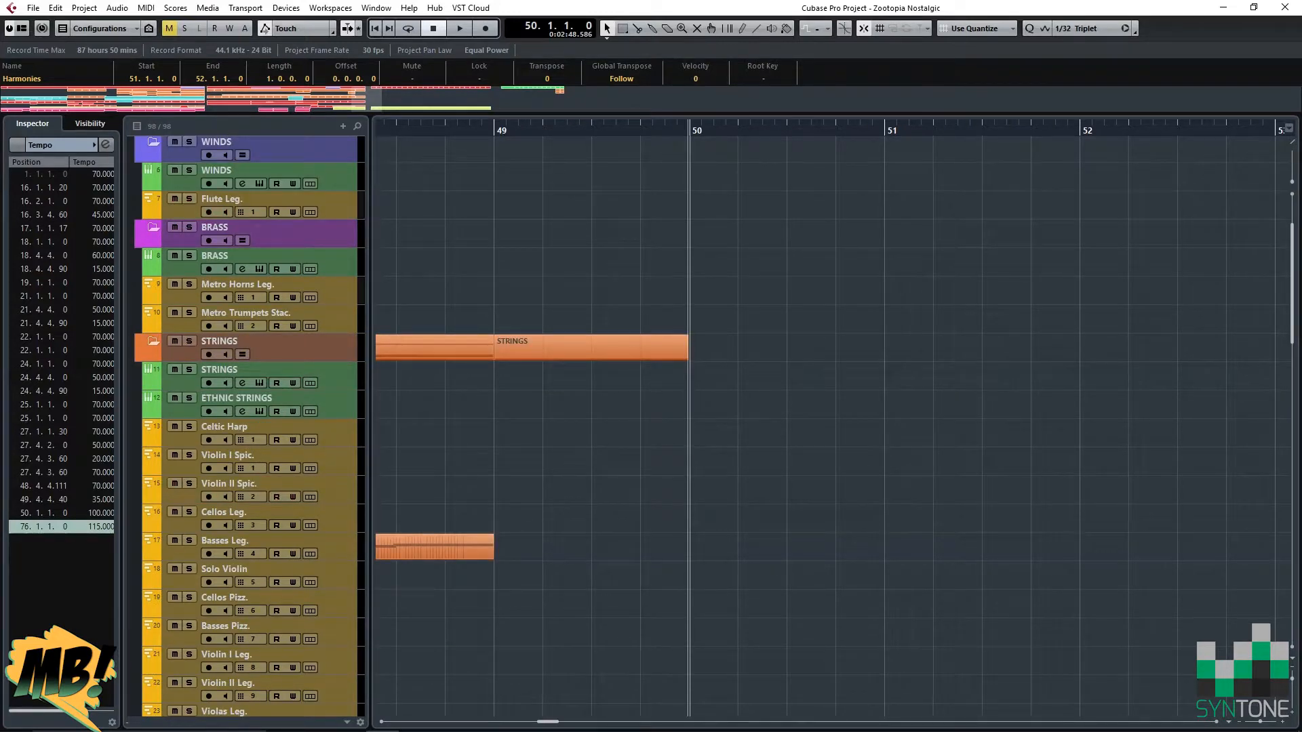
{"action": "scroll", "coordinate": [271, 403], "scroll_direction": "down", "scroll_amount": 5}
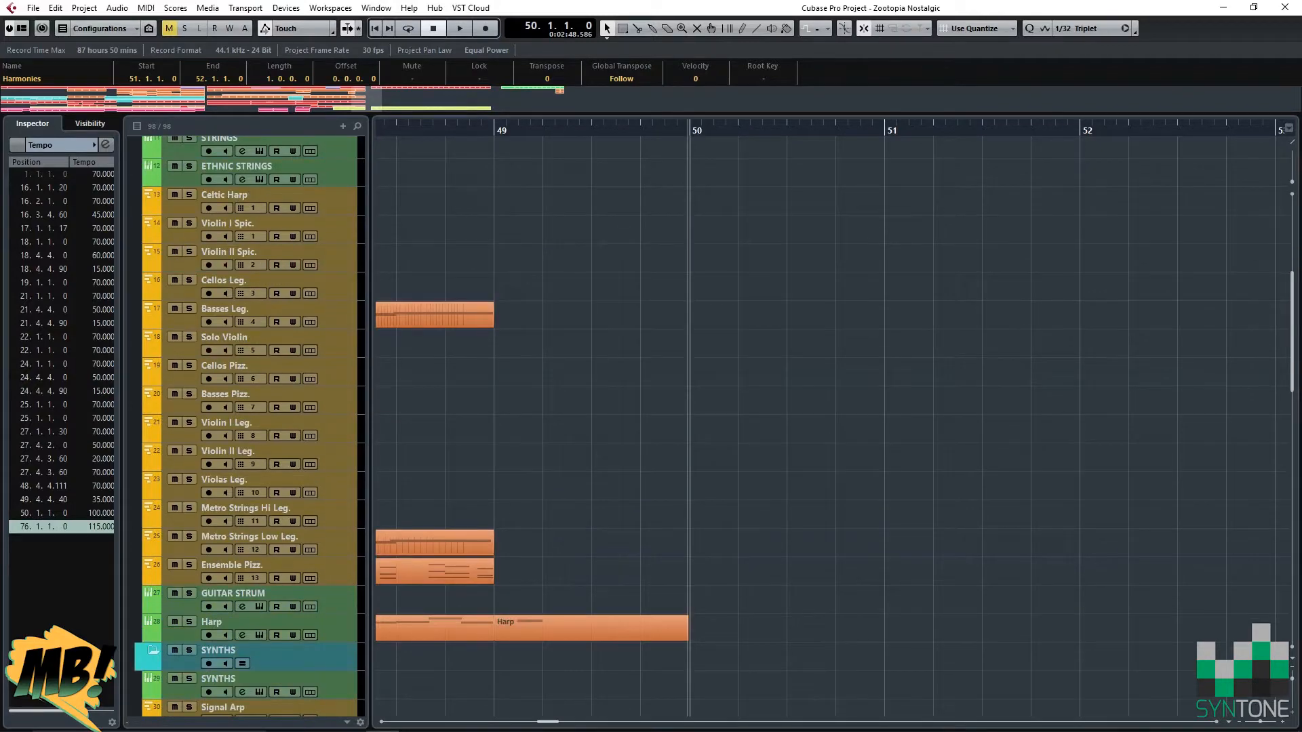
{"action": "scroll", "coordinate": [271, 403], "scroll_direction": "up", "scroll_amount": 6}
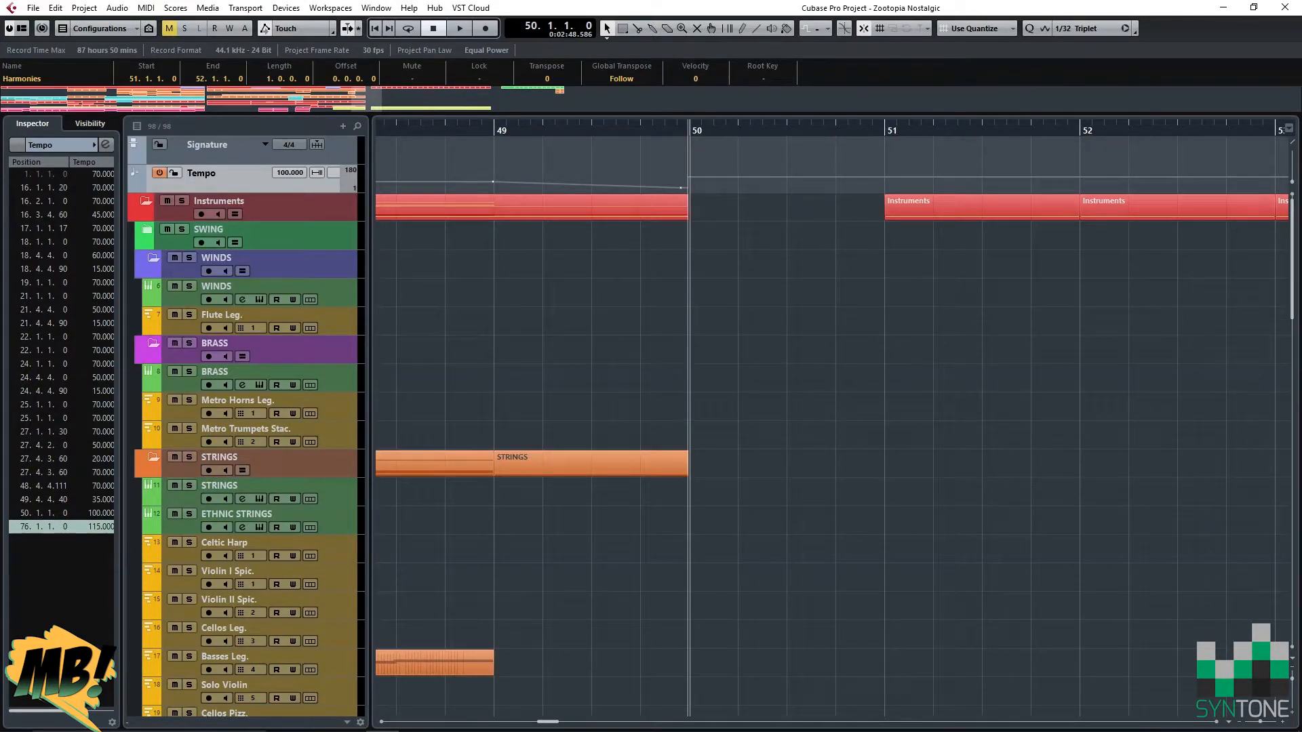
Collapse the WINDS, BRASS, STRINGS, SYNTHS, PERCUSSION, PIANO and CHOIR folders inside the Instruments folder.
{"action": "left_click", "coordinate": [271, 203]}
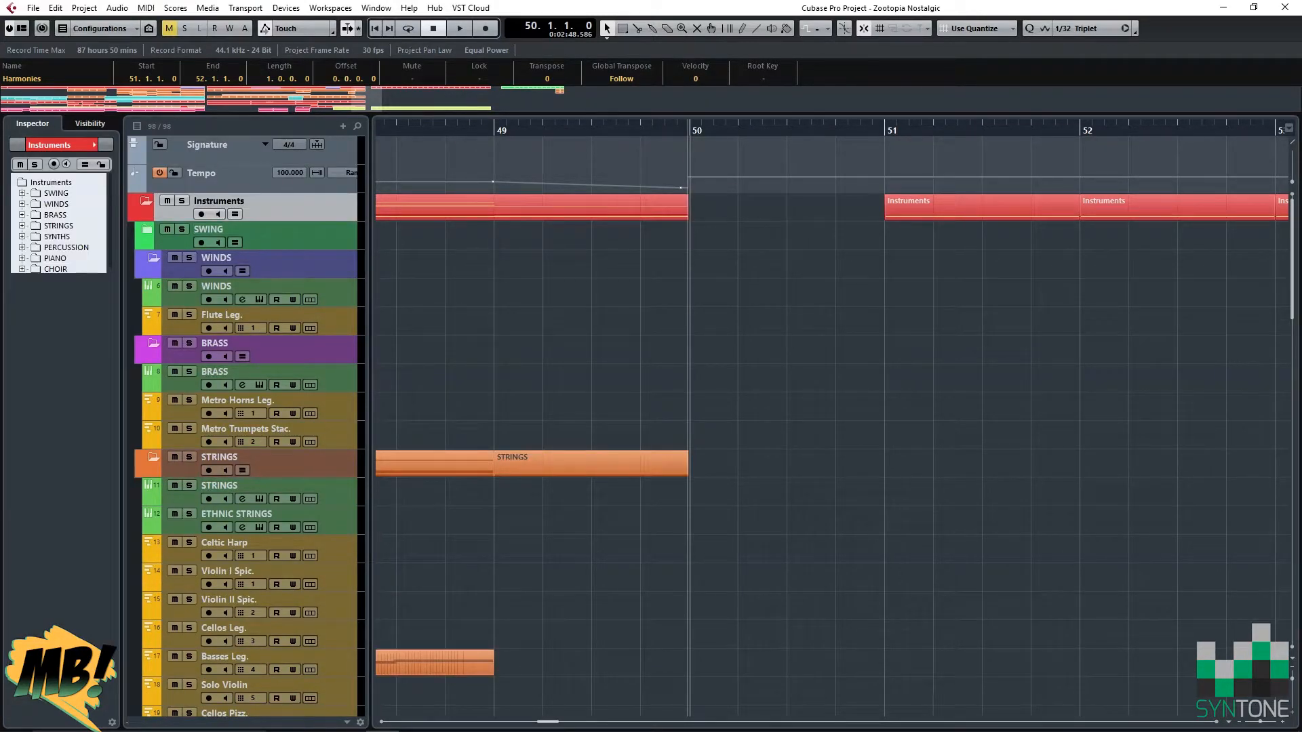
{"action": "left_click", "coordinate": [153, 258]}
{"action": "left_click", "coordinate": [154, 286]}
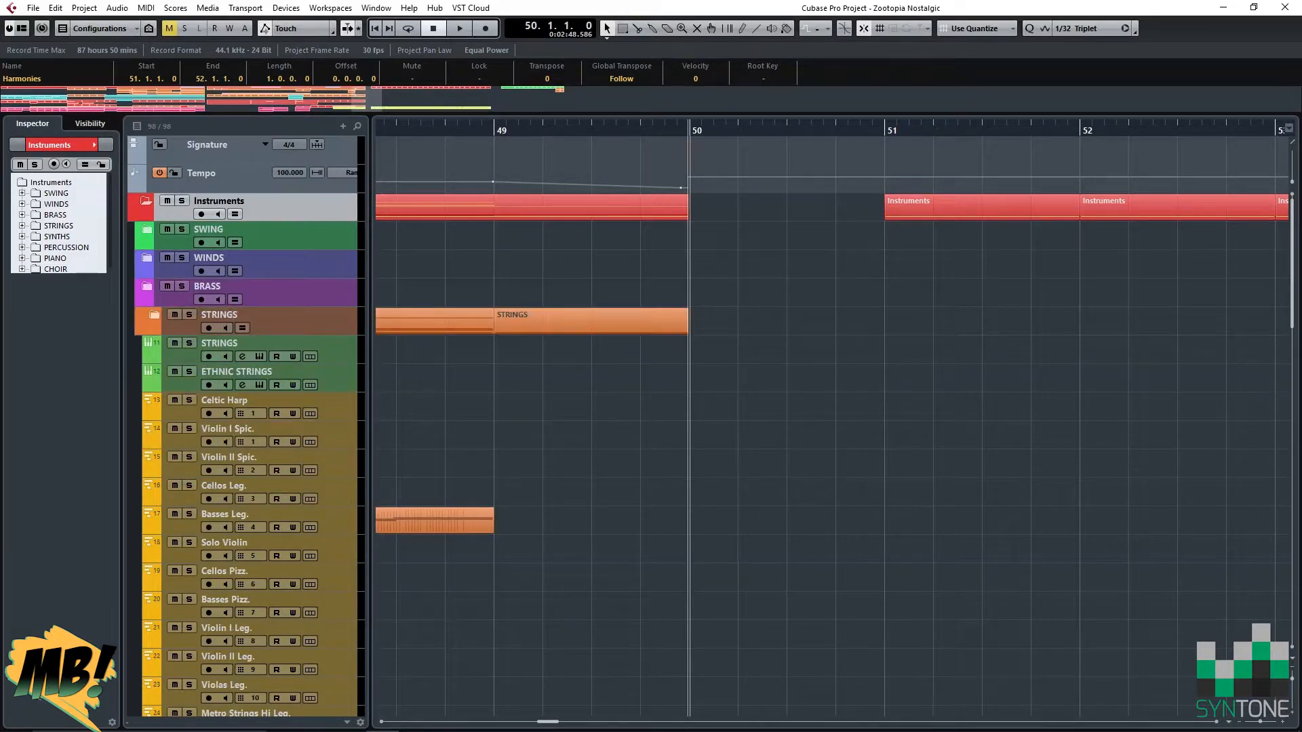
{"action": "left_click", "coordinate": [151, 315]}
{"action": "left_click", "coordinate": [154, 343]}
{"action": "left_click", "coordinate": [154, 371]}
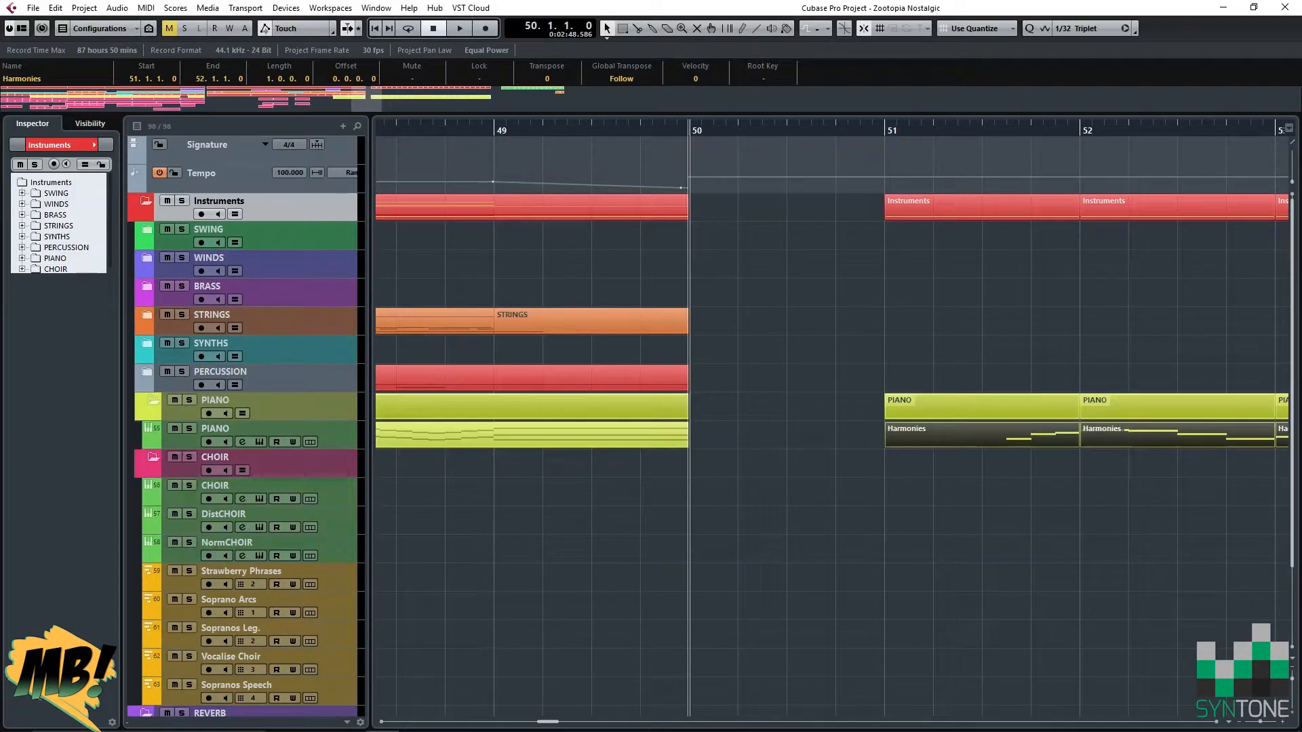
{"action": "left_click", "coordinate": [154, 400]}
{"action": "left_click", "coordinate": [154, 429]}
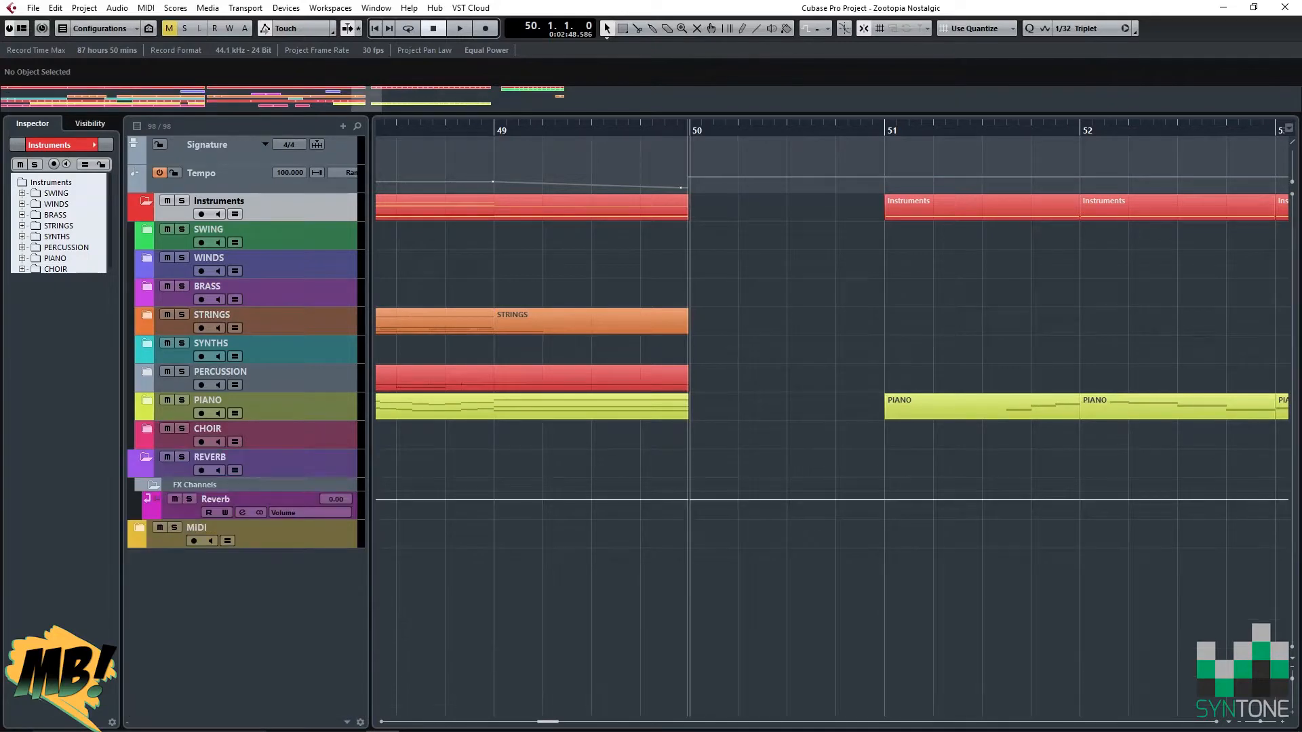
Add a new folder track directly below the CHOIR folder.
{"action": "left_click", "coordinate": [285, 434]}
{"action": "left_click", "coordinate": [84, 8]}
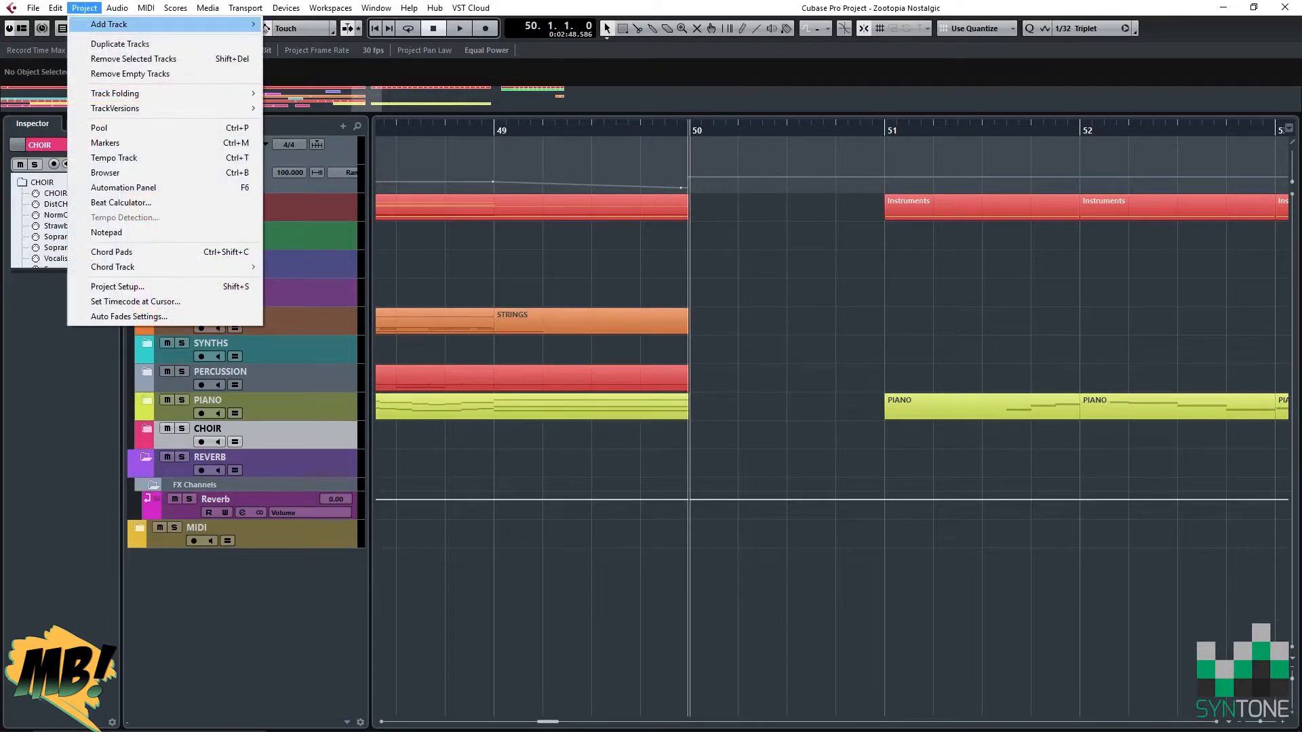
{"action": "mouse_move", "coordinate": [135, 24]}
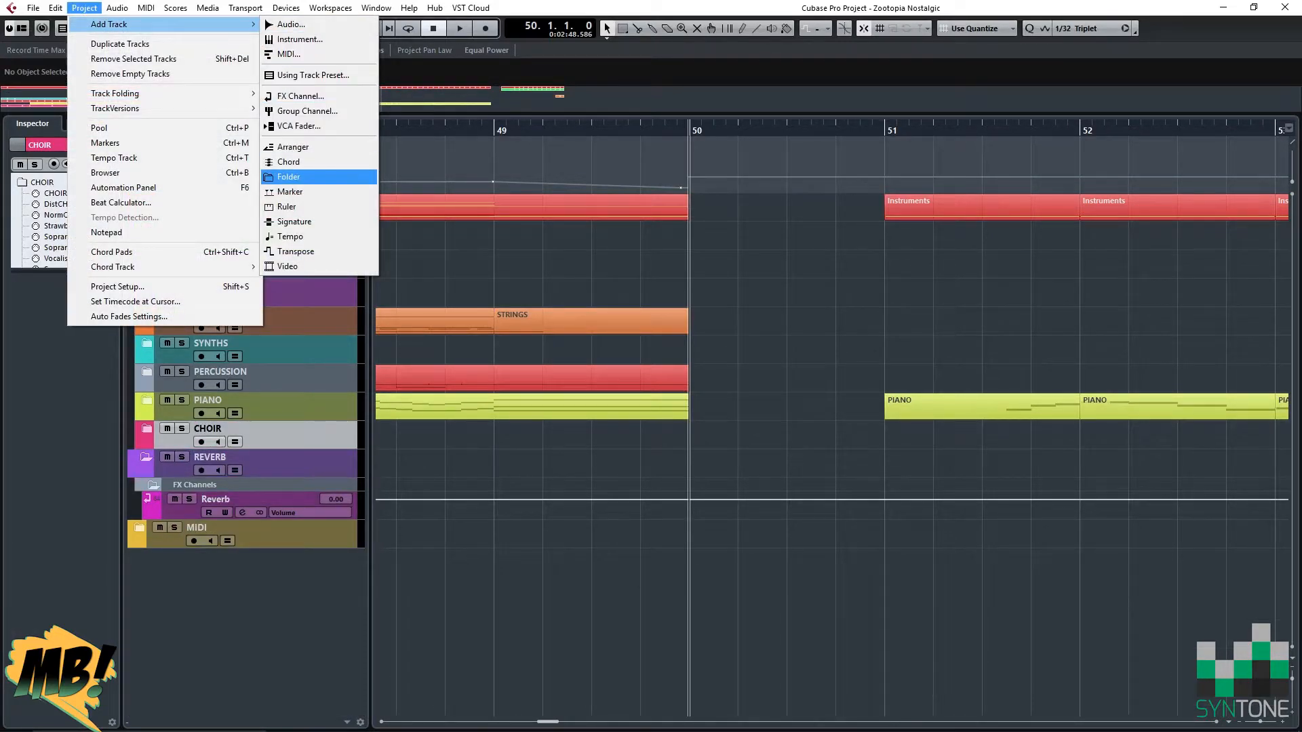
{"action": "left_click", "coordinate": [288, 176]}
Name the new folder track RETRO and give it the red Color 1.
{"action": "double_click", "coordinate": [221, 456]}
{"action": "type", "text": "OLD"}
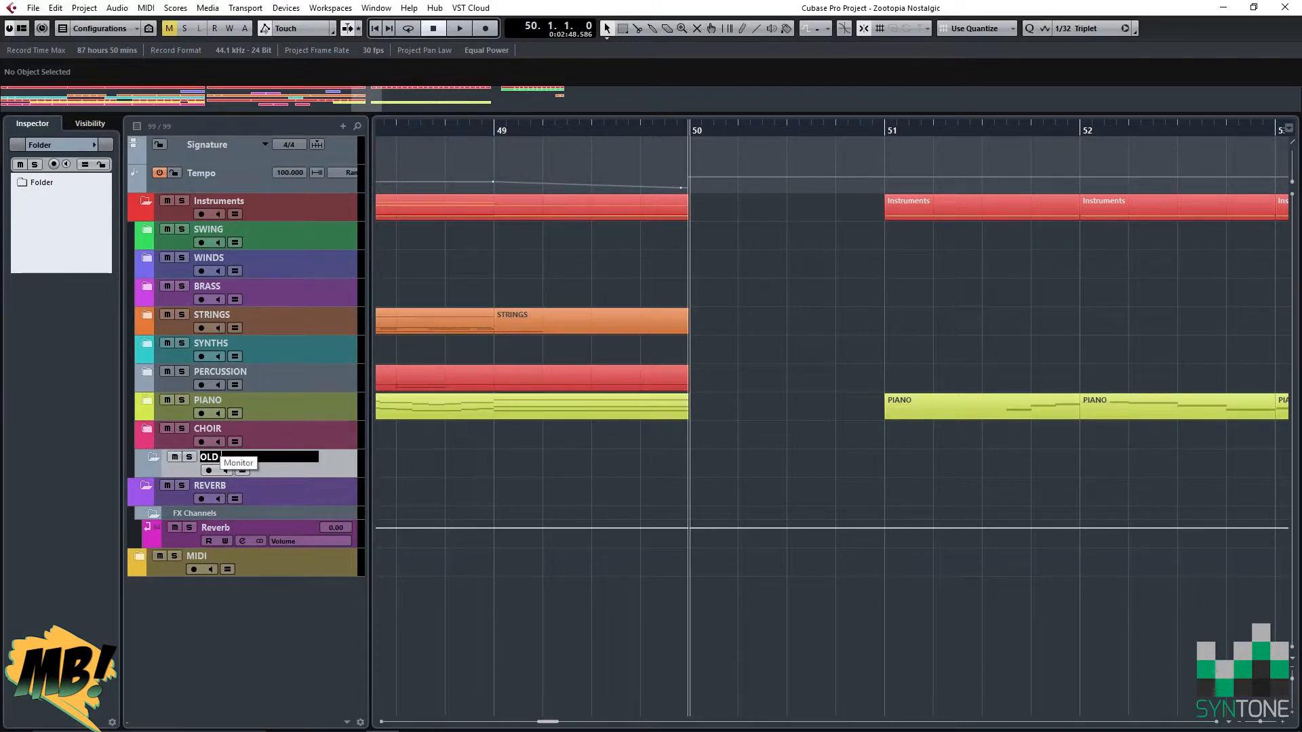
{"action": "key", "text": "BackSpace"}
{"action": "key", "text": "BackSpace"}
{"action": "key", "text": "BackSpace"}
{"action": "type", "text": "RETRO"}
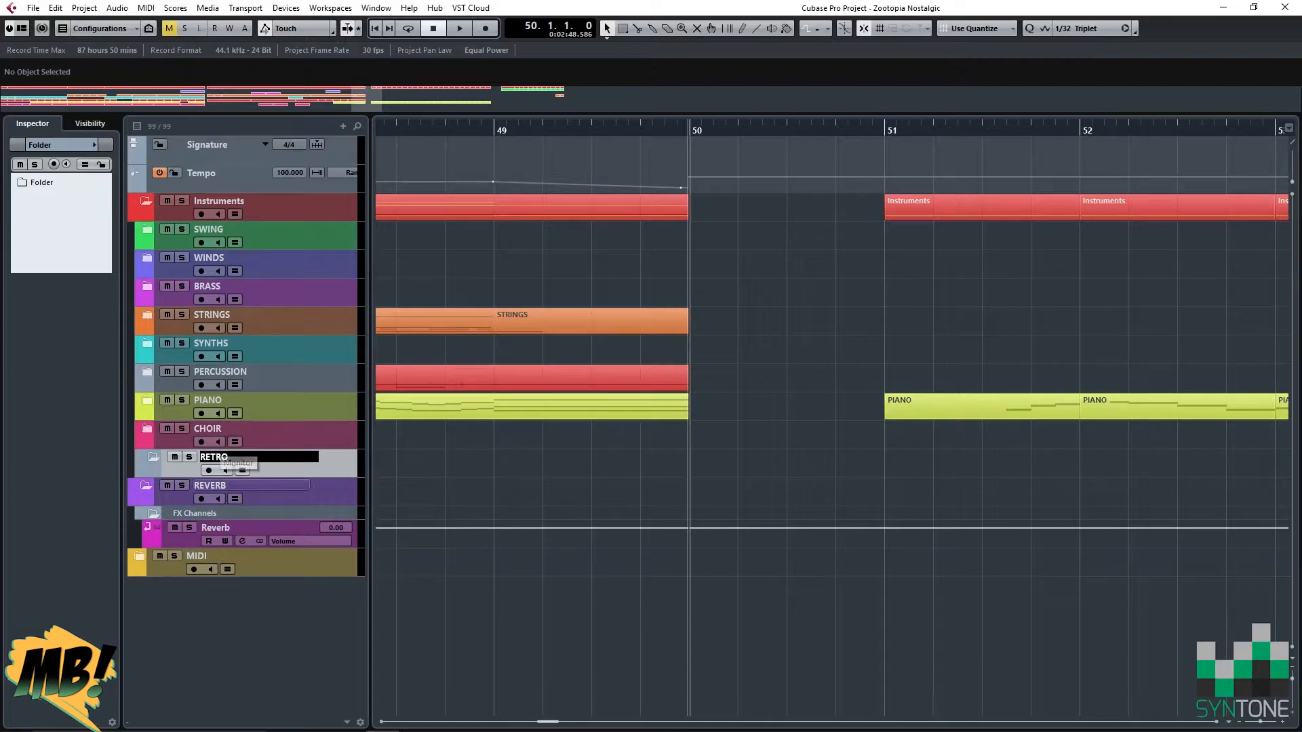
{"action": "key", "text": "Return"}
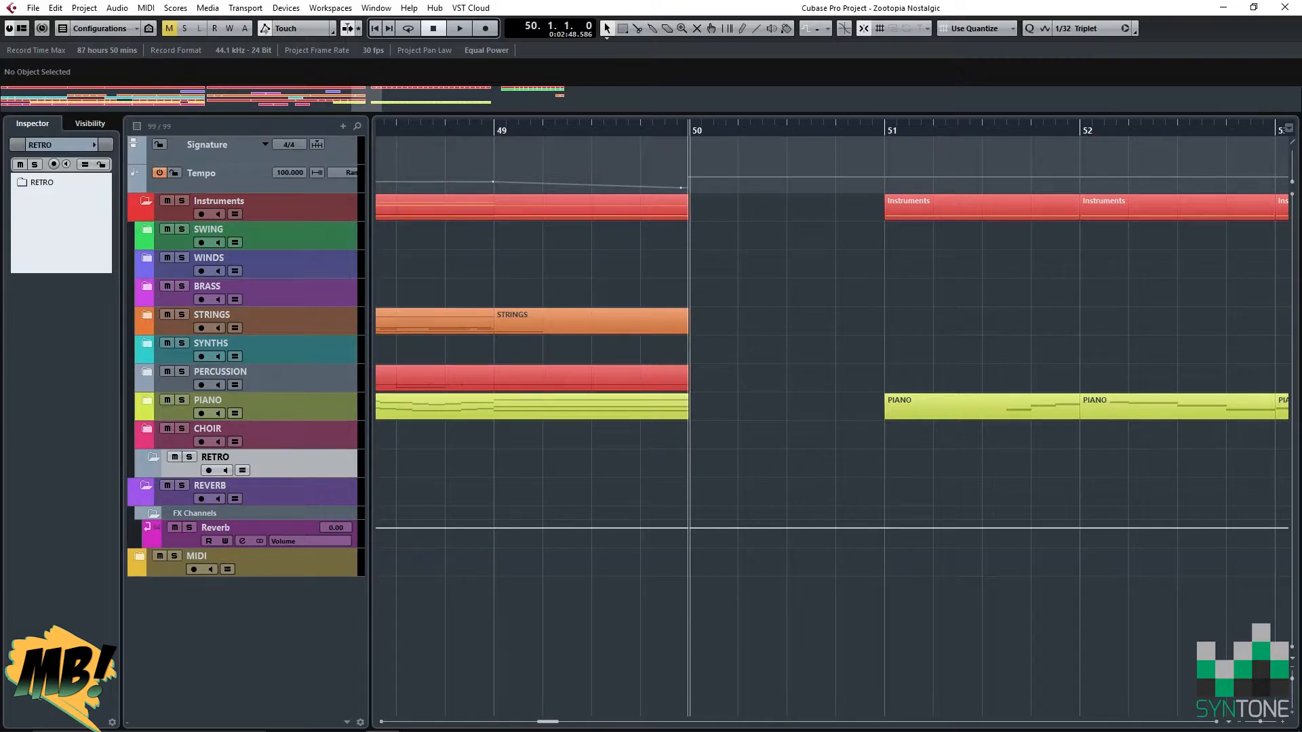
{"action": "left_click", "coordinate": [95, 144]}
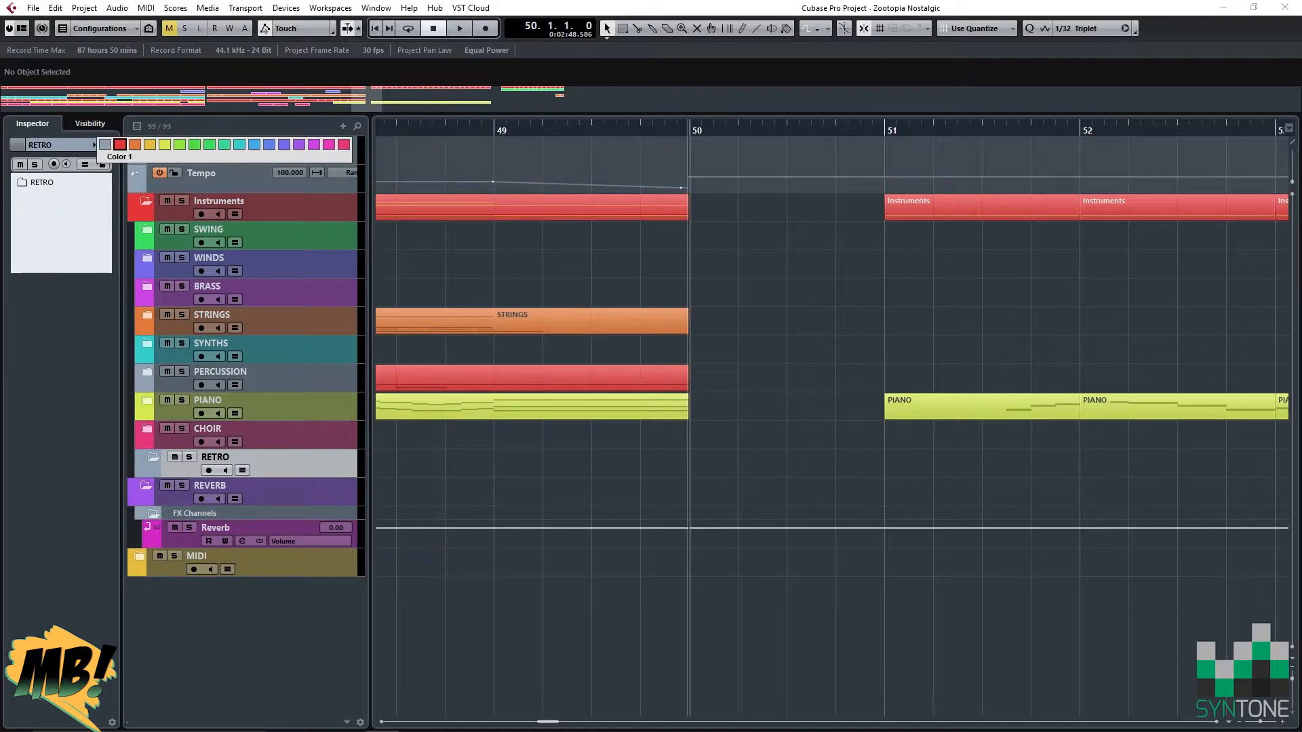
{"action": "left_click", "coordinate": [119, 145]}
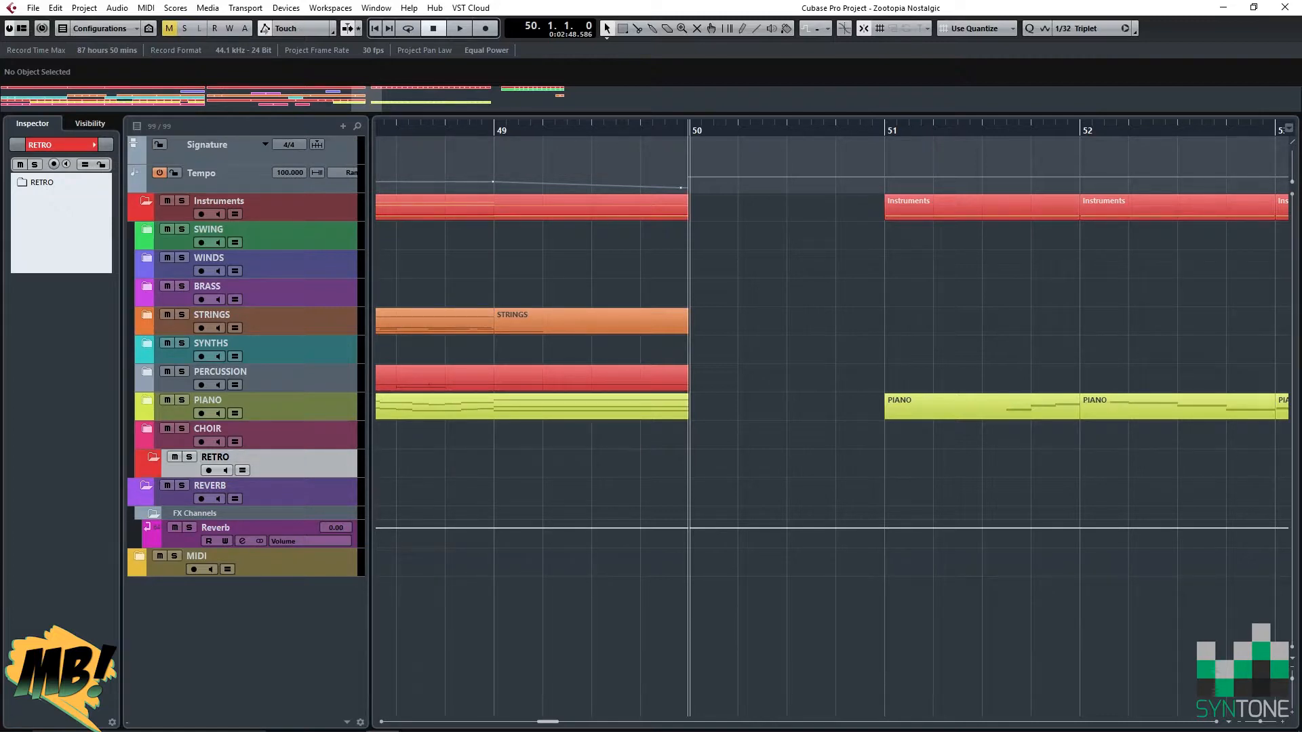
{"action": "left_click", "coordinate": [84, 8]}
{"action": "mouse_move", "coordinate": [108, 24]}
{"action": "left_click", "coordinate": [298, 38]}
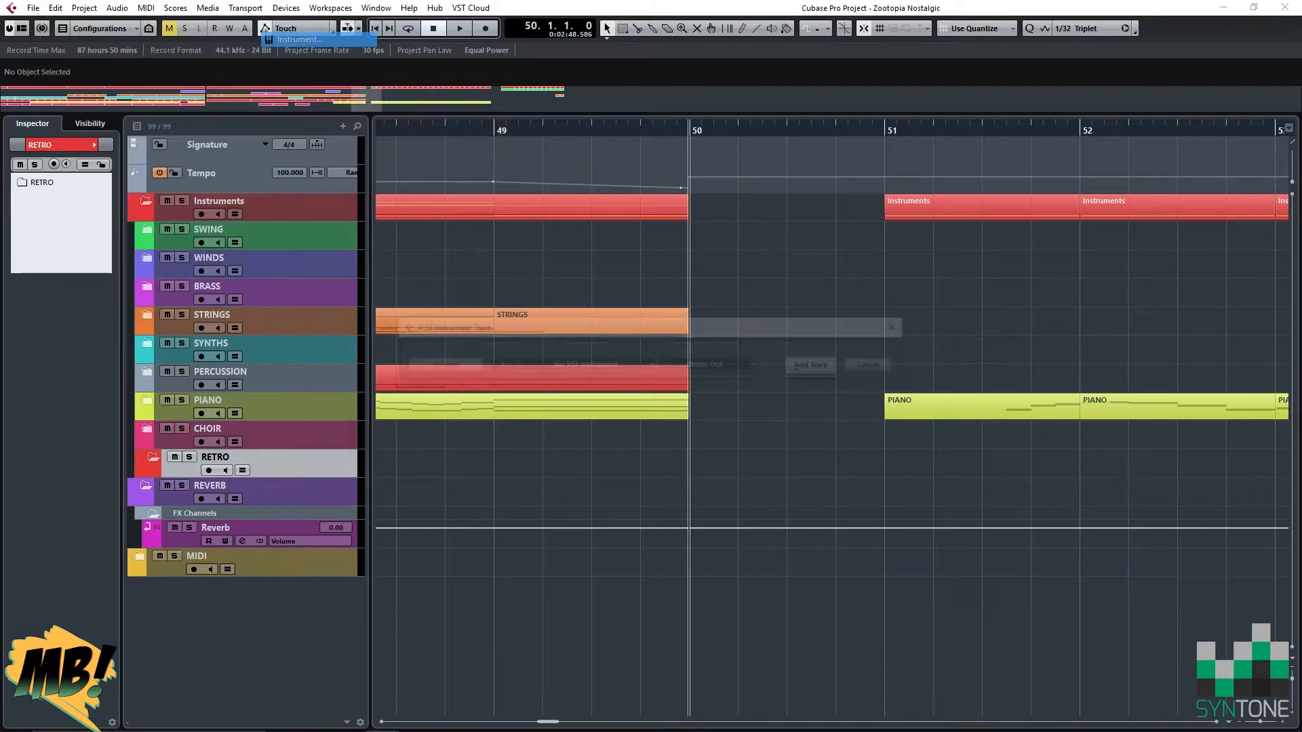
{"action": "left_click", "coordinate": [584, 366]}
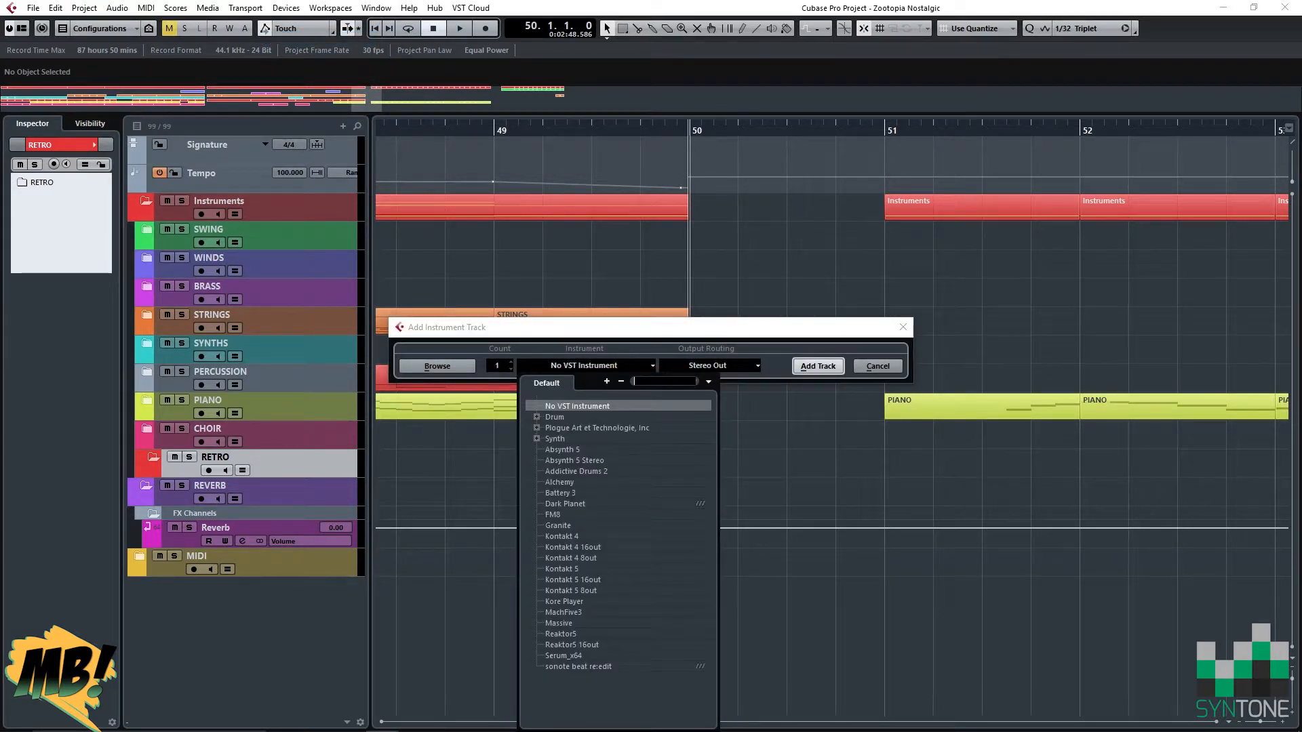
{"action": "left_click", "coordinate": [562, 569]}
{"action": "left_click", "coordinate": [818, 366]}
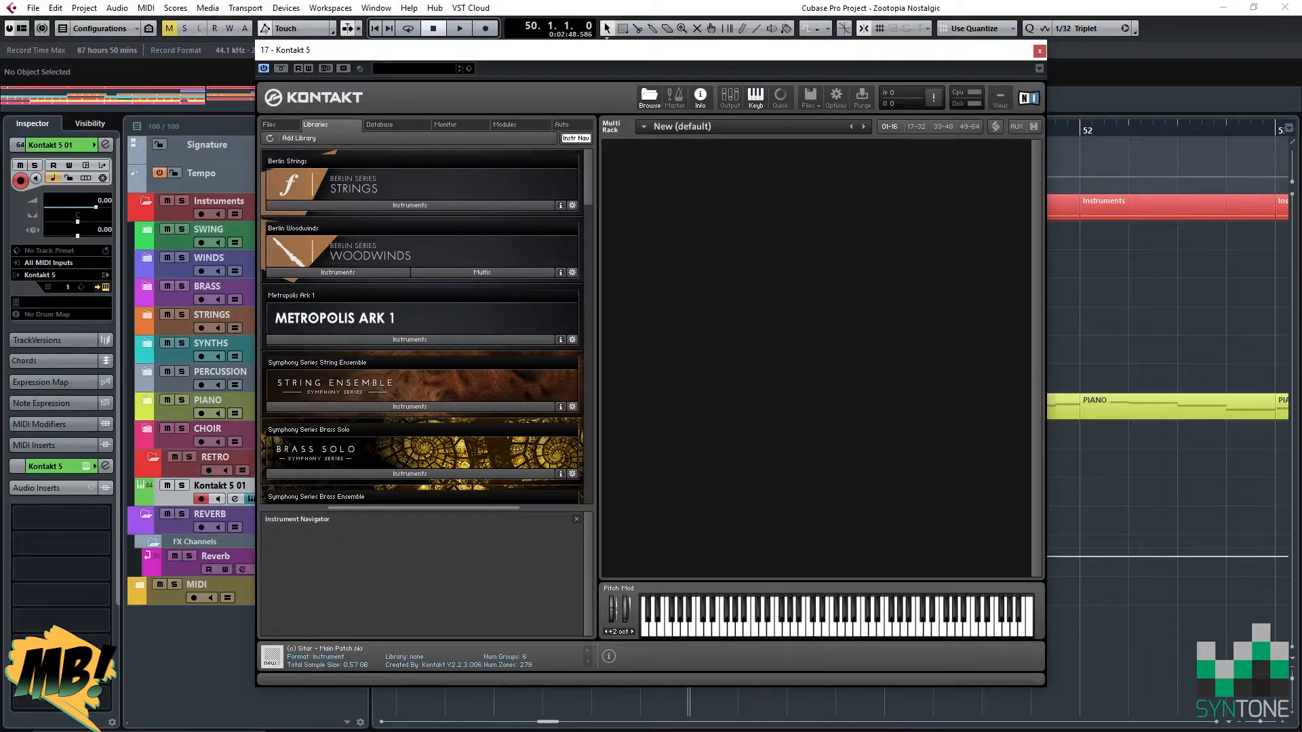
{"action": "left_click", "coordinate": [1039, 51]}
{"action": "right_click", "coordinate": [350, 203]}
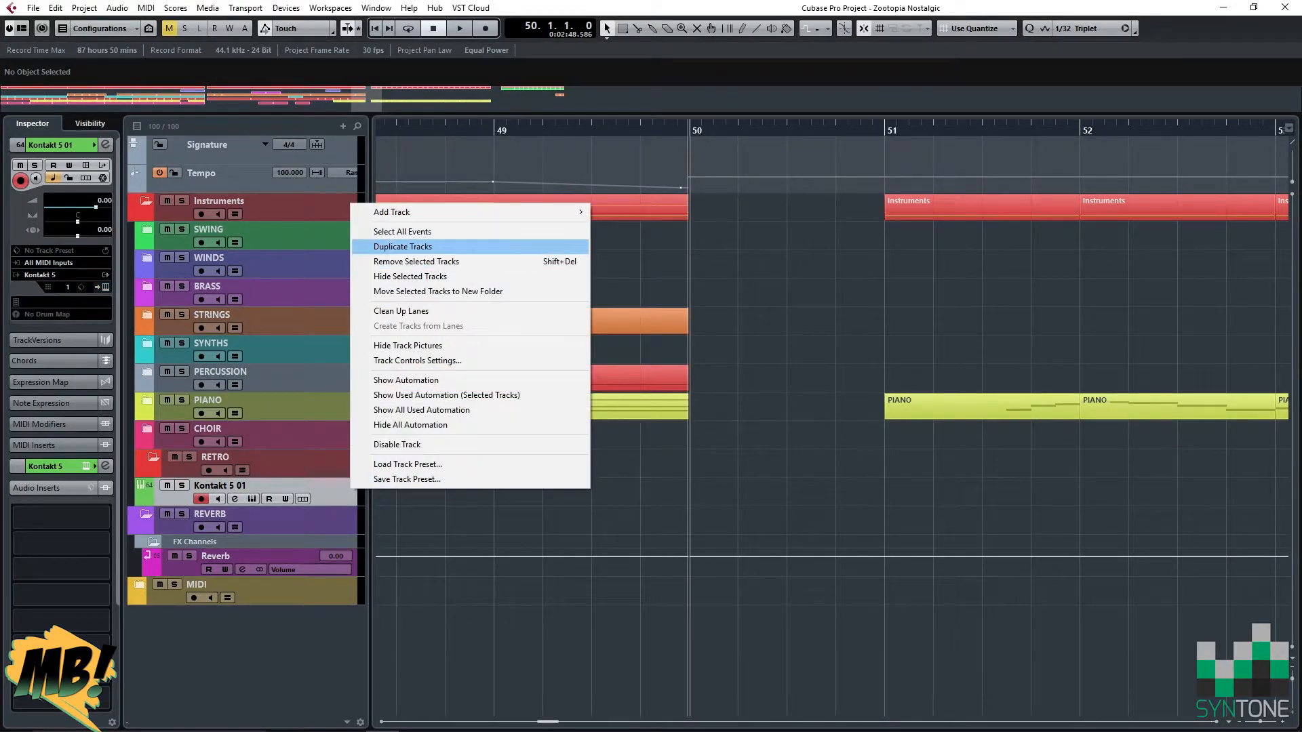
{"action": "left_click", "coordinate": [416, 262]}
Add an instrument track with MachFive3 below the RETRO folder and open the instrument's file browser.
{"action": "left_click", "coordinate": [85, 7]}
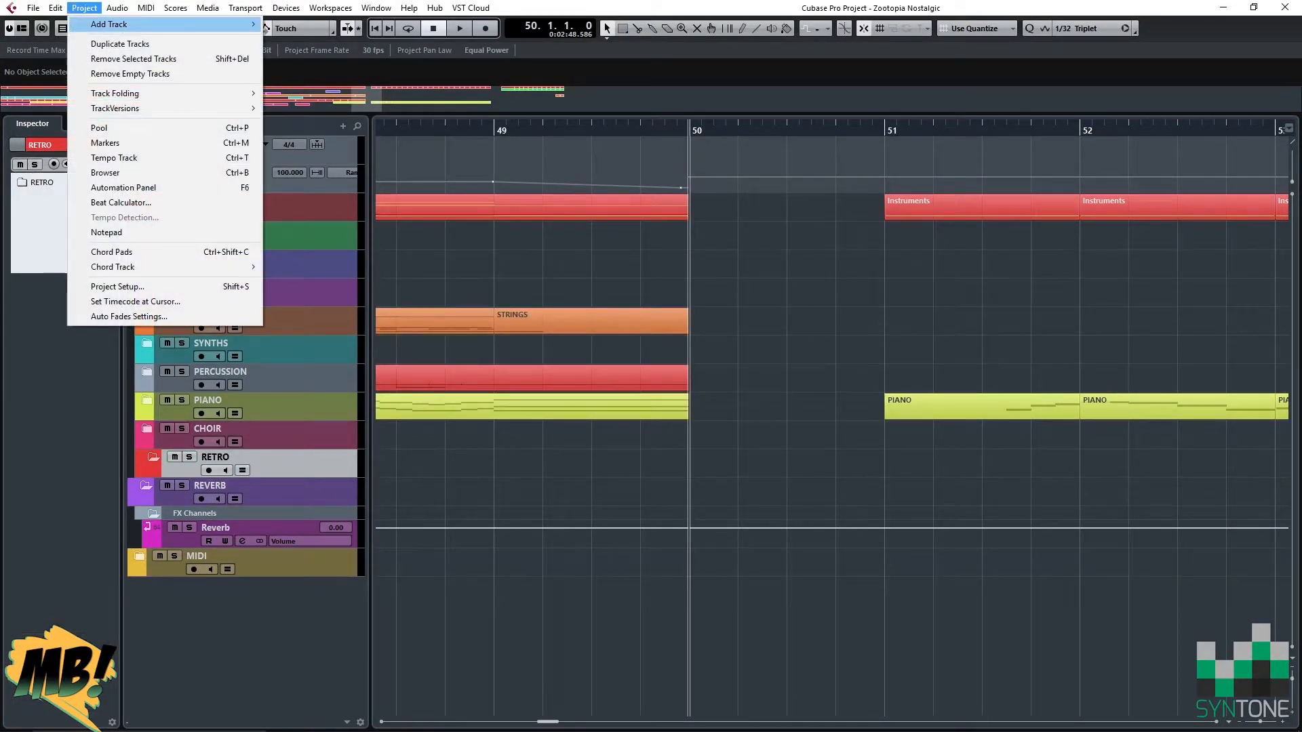
{"action": "mouse_move", "coordinate": [170, 23]}
{"action": "left_click", "coordinate": [291, 39]}
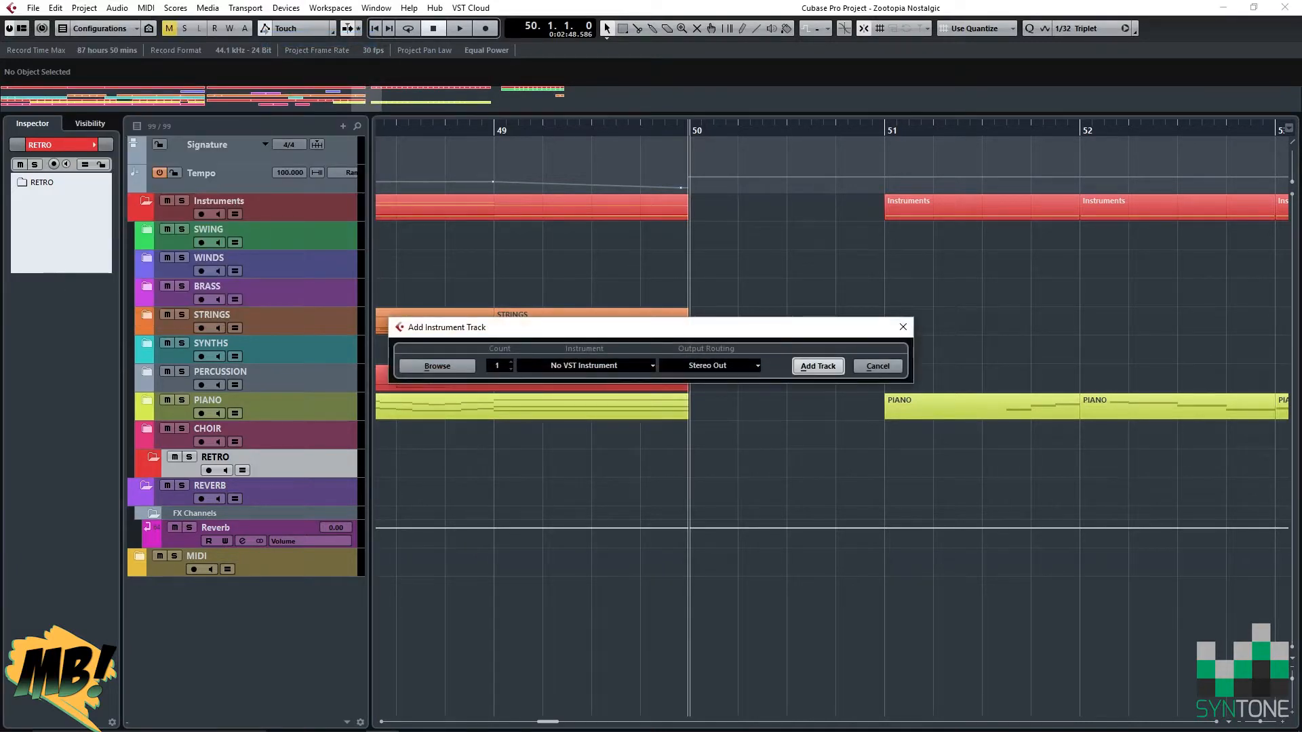
{"action": "left_click", "coordinate": [584, 365]}
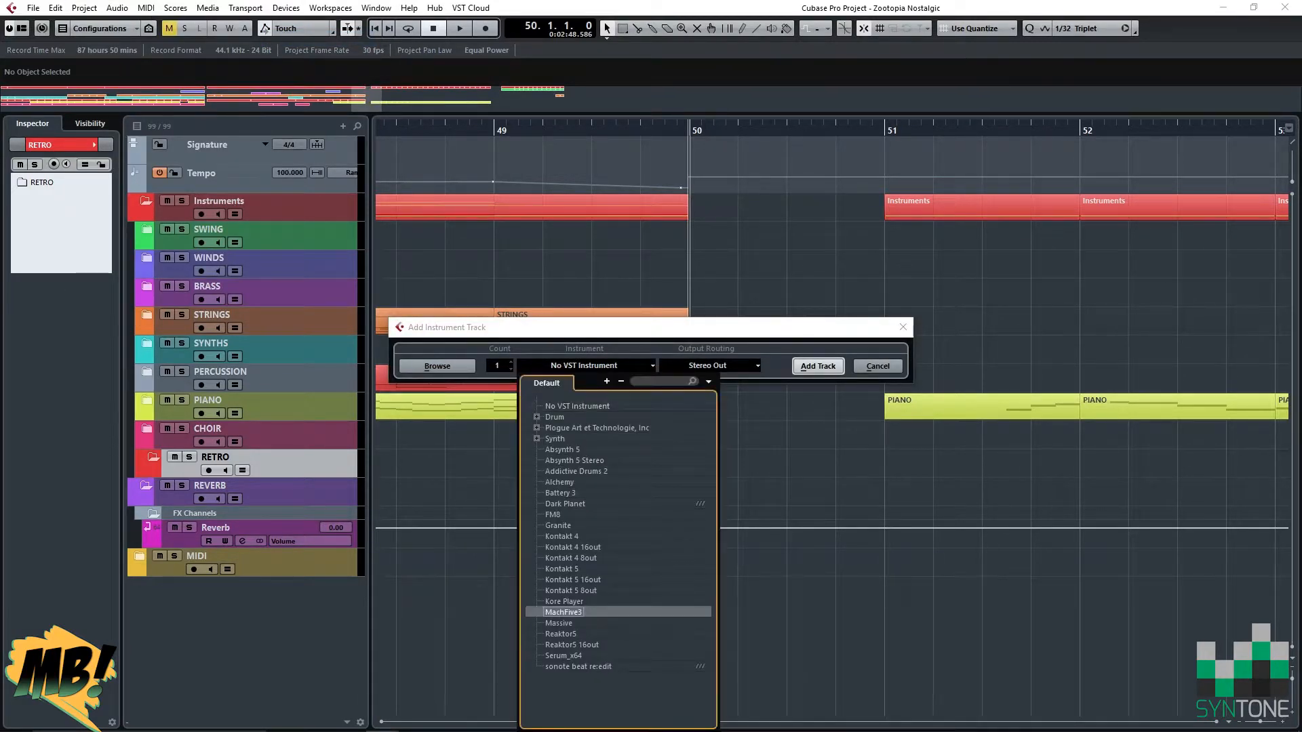
{"action": "left_click", "coordinate": [564, 612]}
{"action": "left_click", "coordinate": [818, 366]}
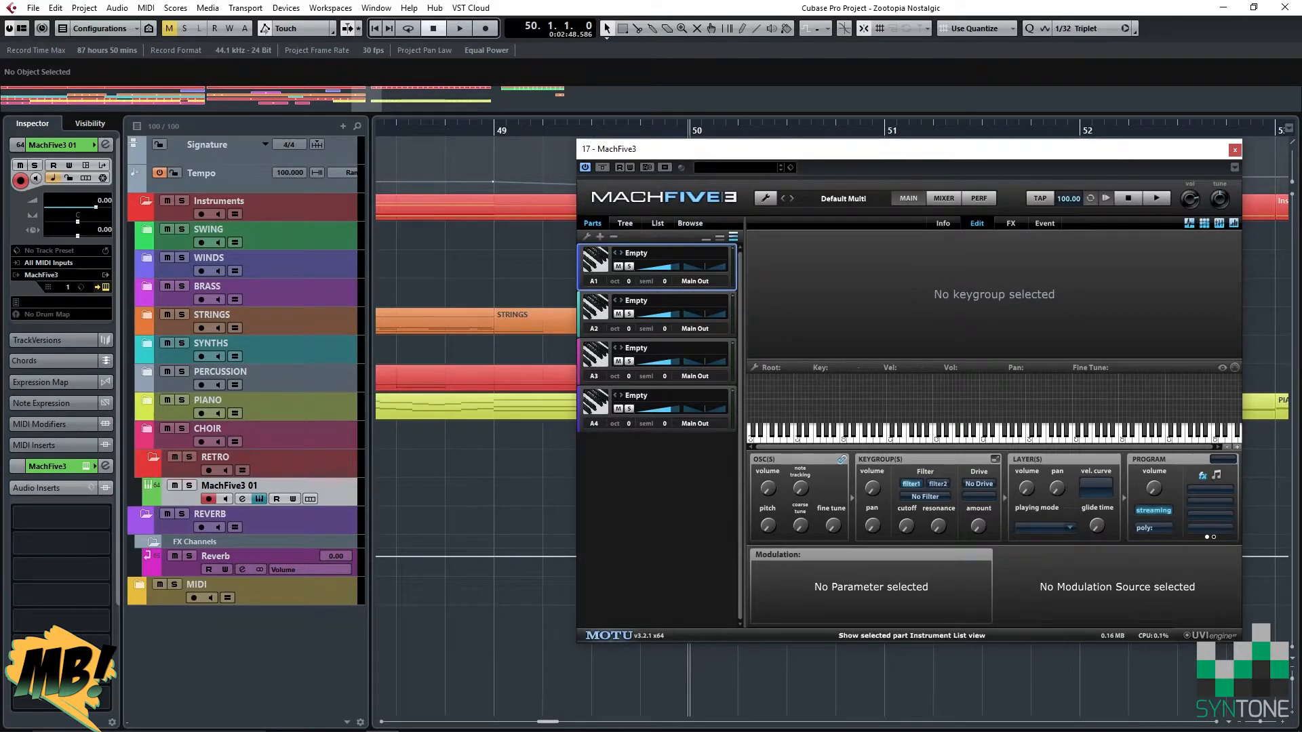
{"action": "left_click", "coordinate": [690, 223]}
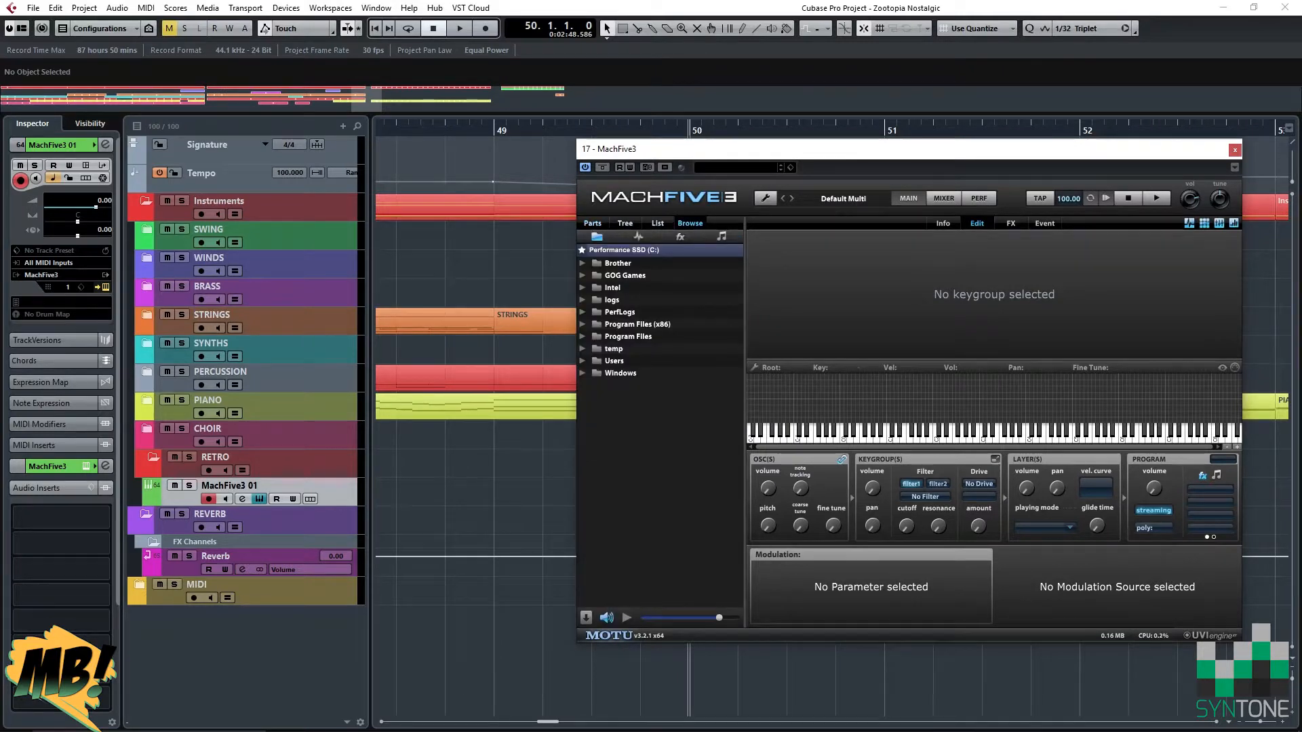
{"action": "left_click", "coordinate": [582, 360]}
{"action": "left_click", "coordinate": [595, 397]}
{"action": "scroll", "coordinate": [595, 397], "scroll_direction": "down", "scroll_amount": 3}
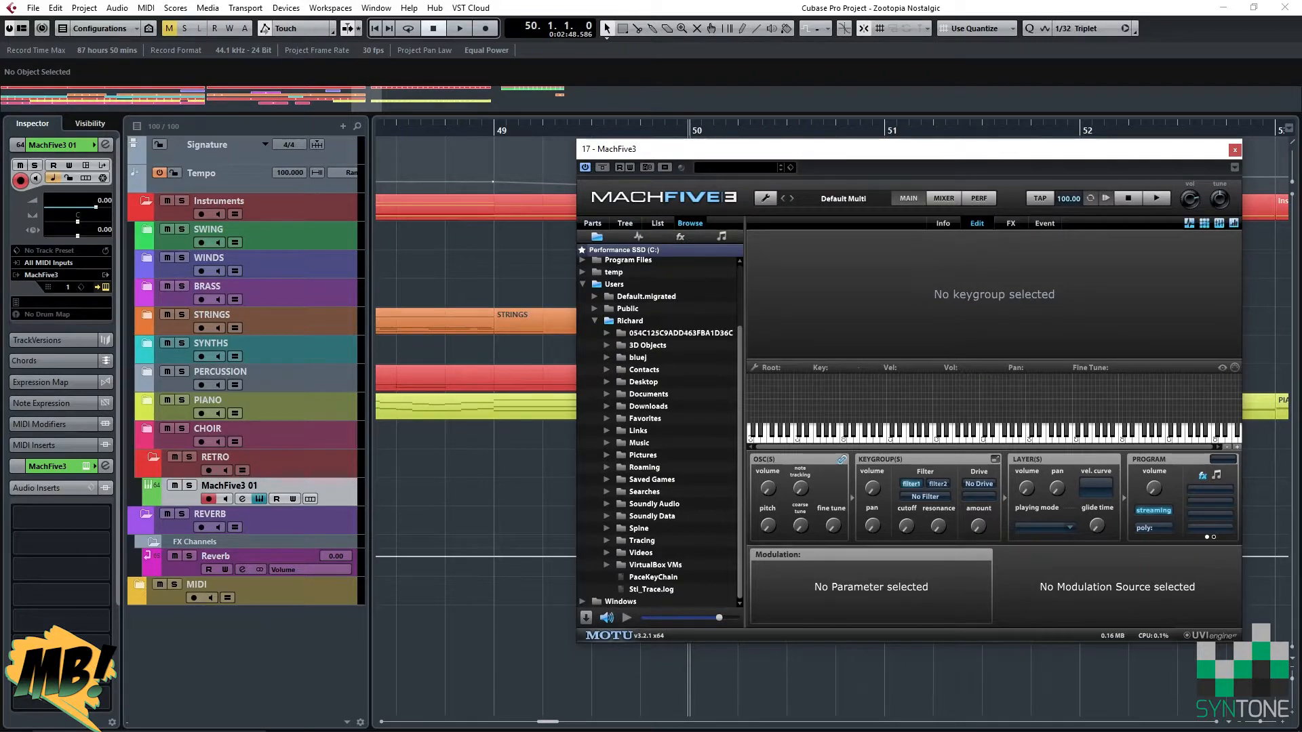
{"action": "left_click", "coordinate": [595, 321]}
Switch the MachFive3 browser to Storage HDD (F:) and expand Virtual Instruments, Soundfonts, Super Mario 64 DS Soundfont and its one-instrument soundfont folder.
{"action": "left_click", "coordinate": [624, 251]}
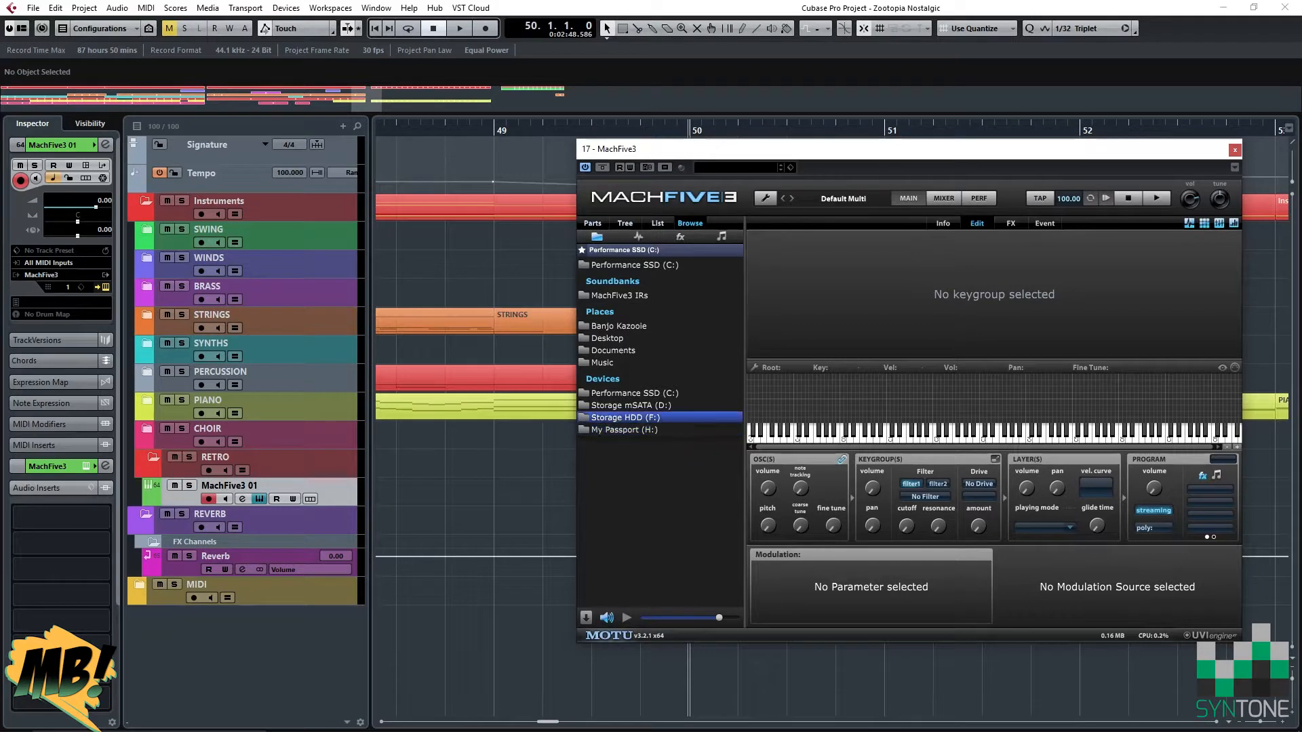
{"action": "left_click", "coordinate": [630, 417]}
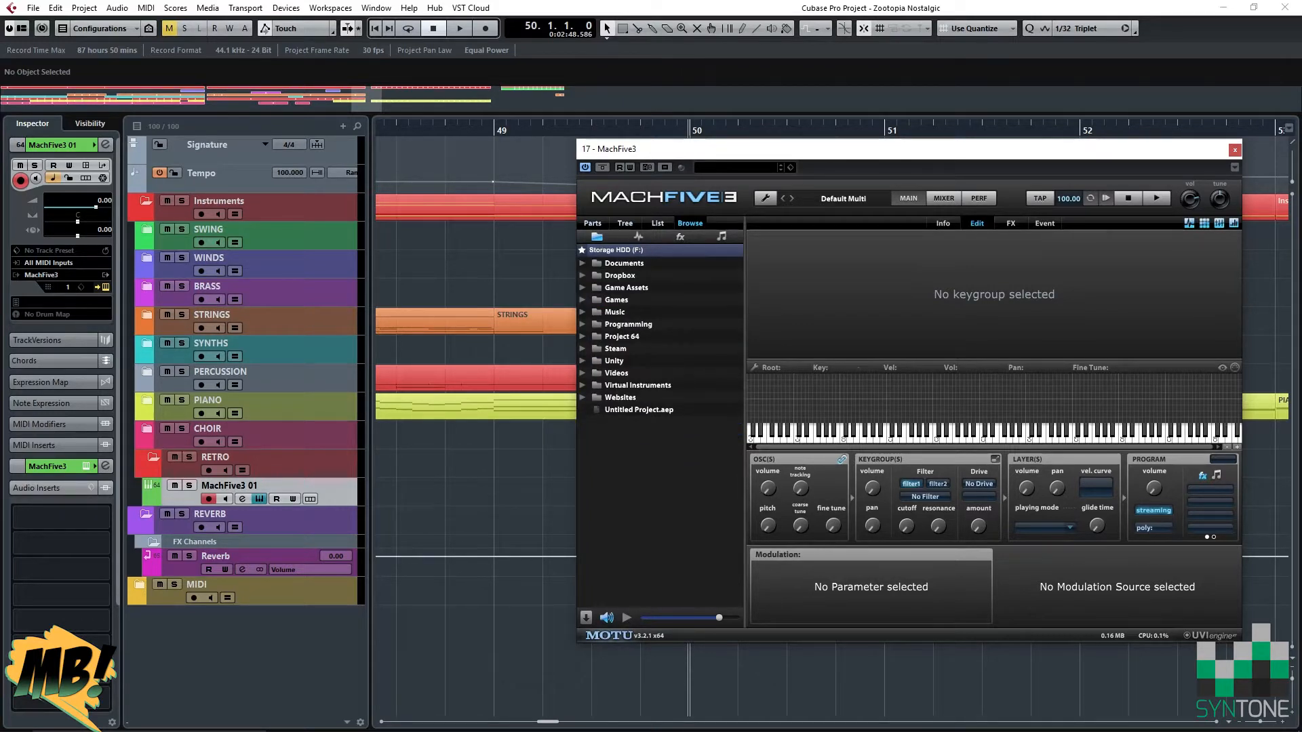
{"action": "left_click", "coordinate": [582, 385]}
{"action": "scroll", "coordinate": [637, 407], "scroll_direction": "down", "scroll_amount": 3}
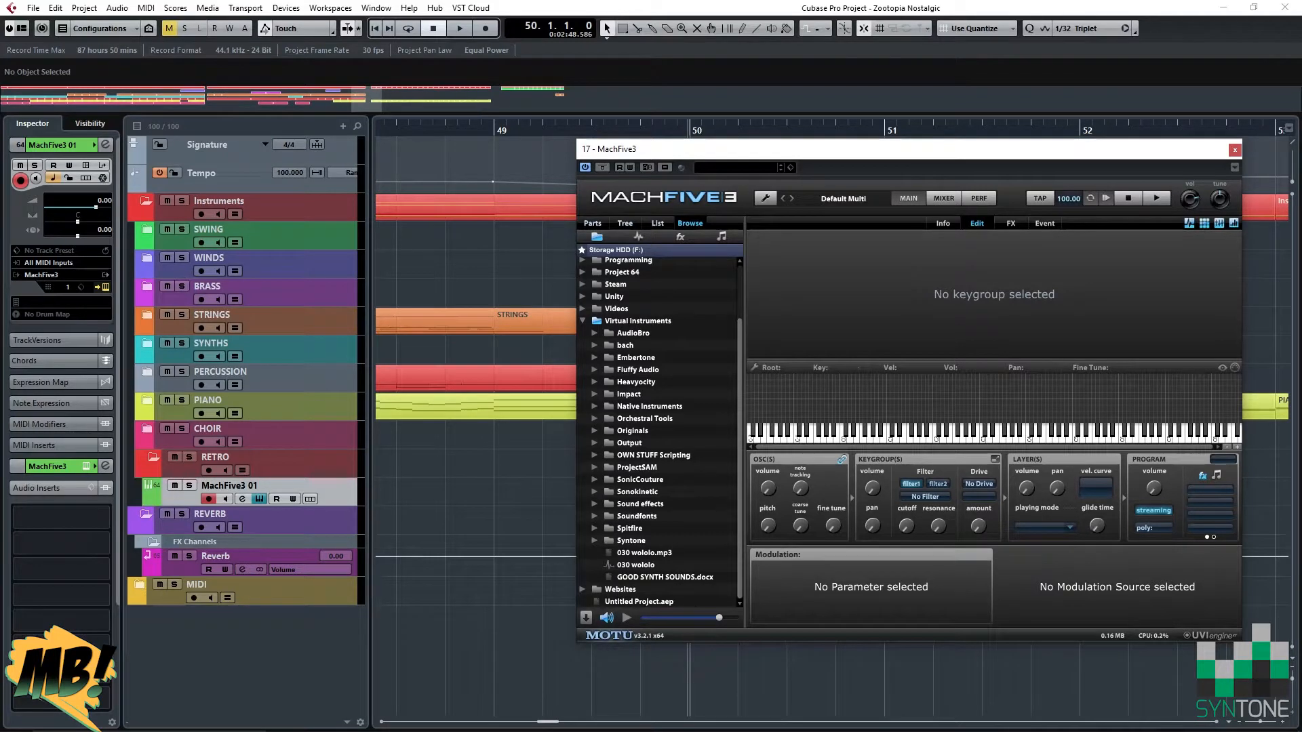
{"action": "left_click", "coordinate": [594, 516]}
{"action": "scroll", "coordinate": [637, 516], "scroll_direction": "down", "scroll_amount": 2}
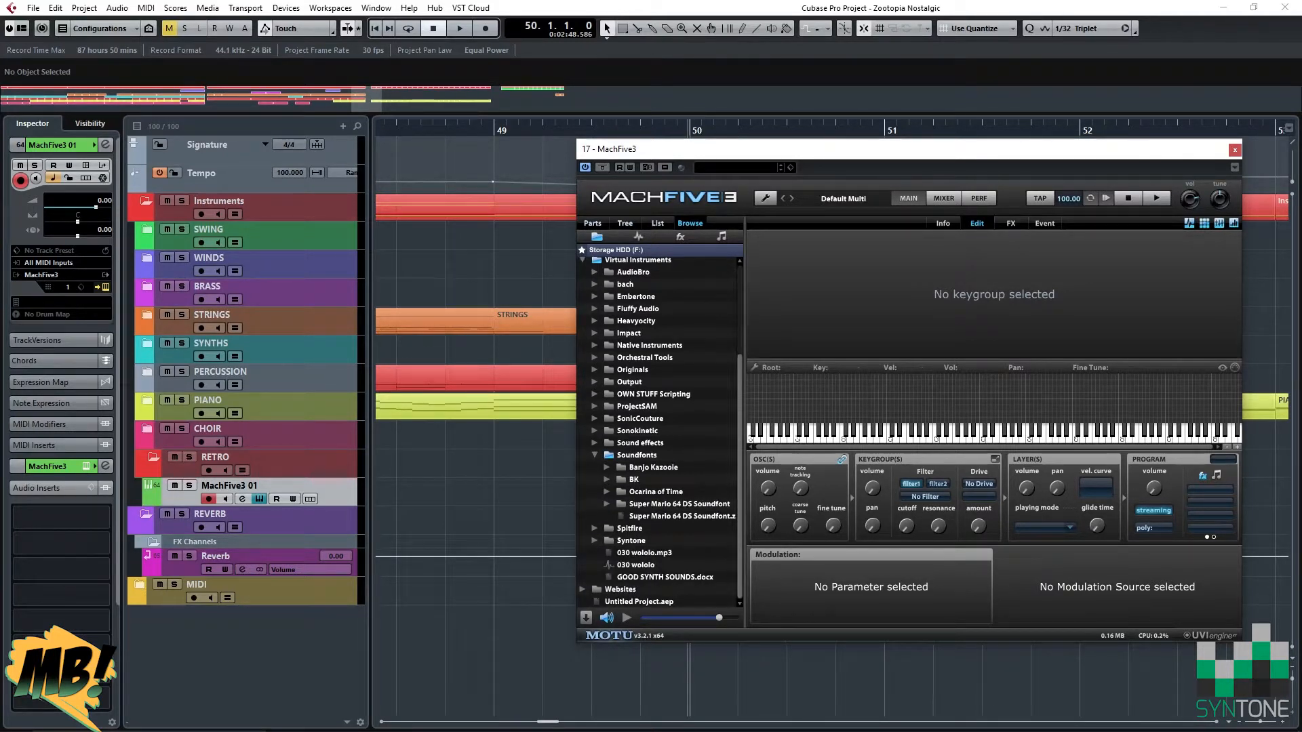
{"action": "left_click", "coordinate": [607, 504]}
{"action": "scroll", "coordinate": [607, 503], "scroll_direction": "down", "scroll_amount": 2}
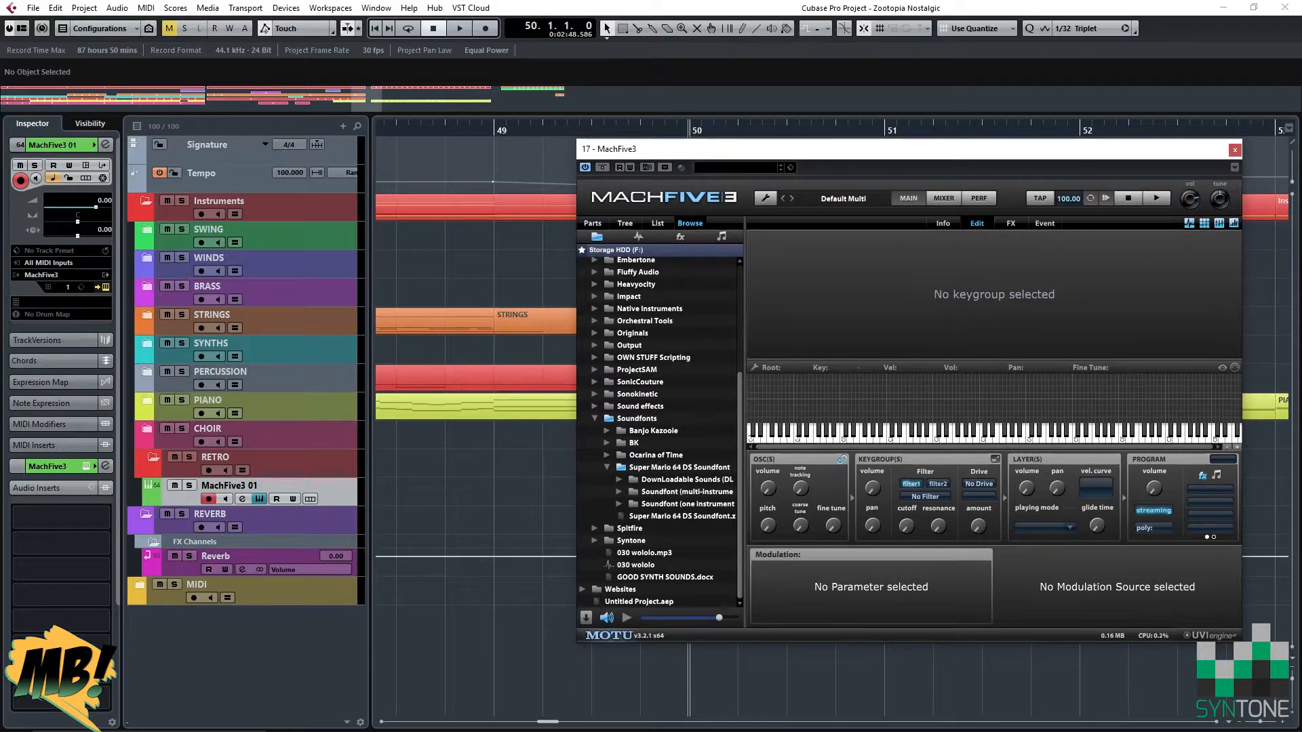
{"action": "left_click", "coordinate": [619, 504]}
{"action": "scroll", "coordinate": [657, 434], "scroll_direction": "down", "scroll_amount": 2}
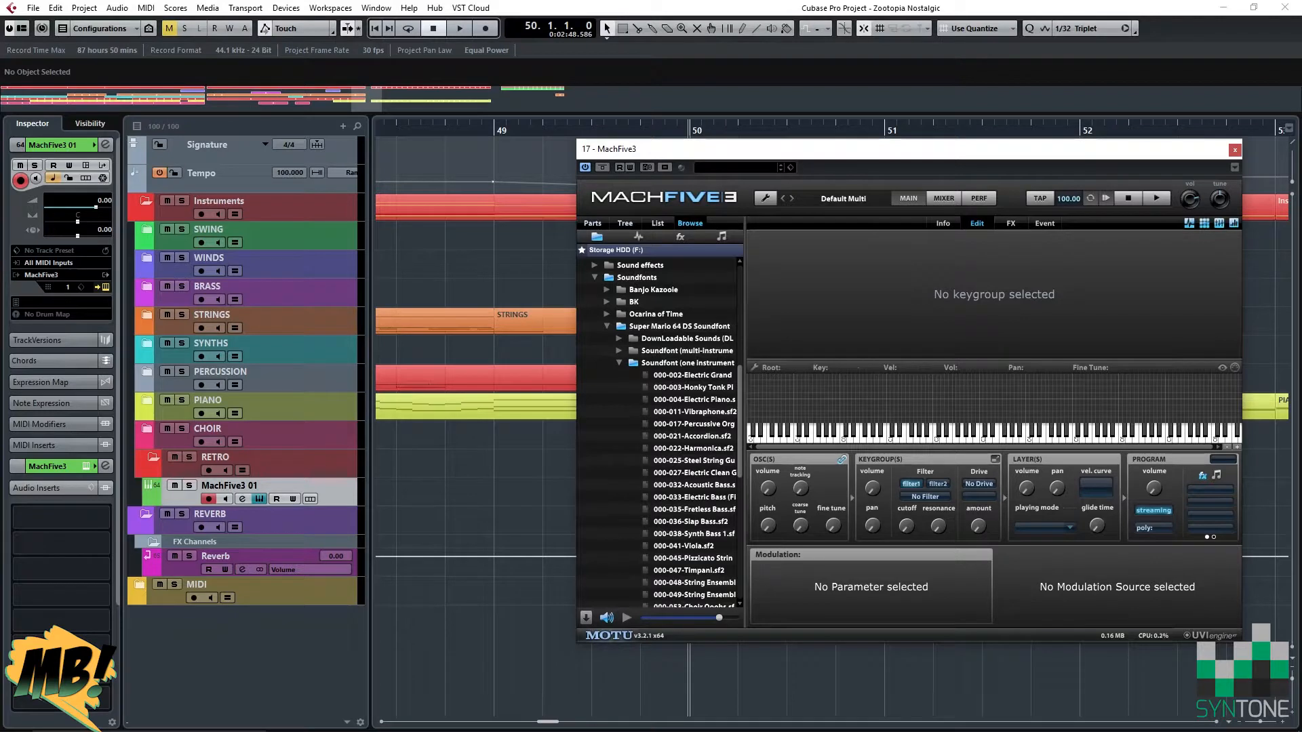
Load the Electric Piano program from 000-004-Electric Piano.sf2 into MachFive3 and close the instrument window.
{"action": "double_click", "coordinate": [693, 399]}
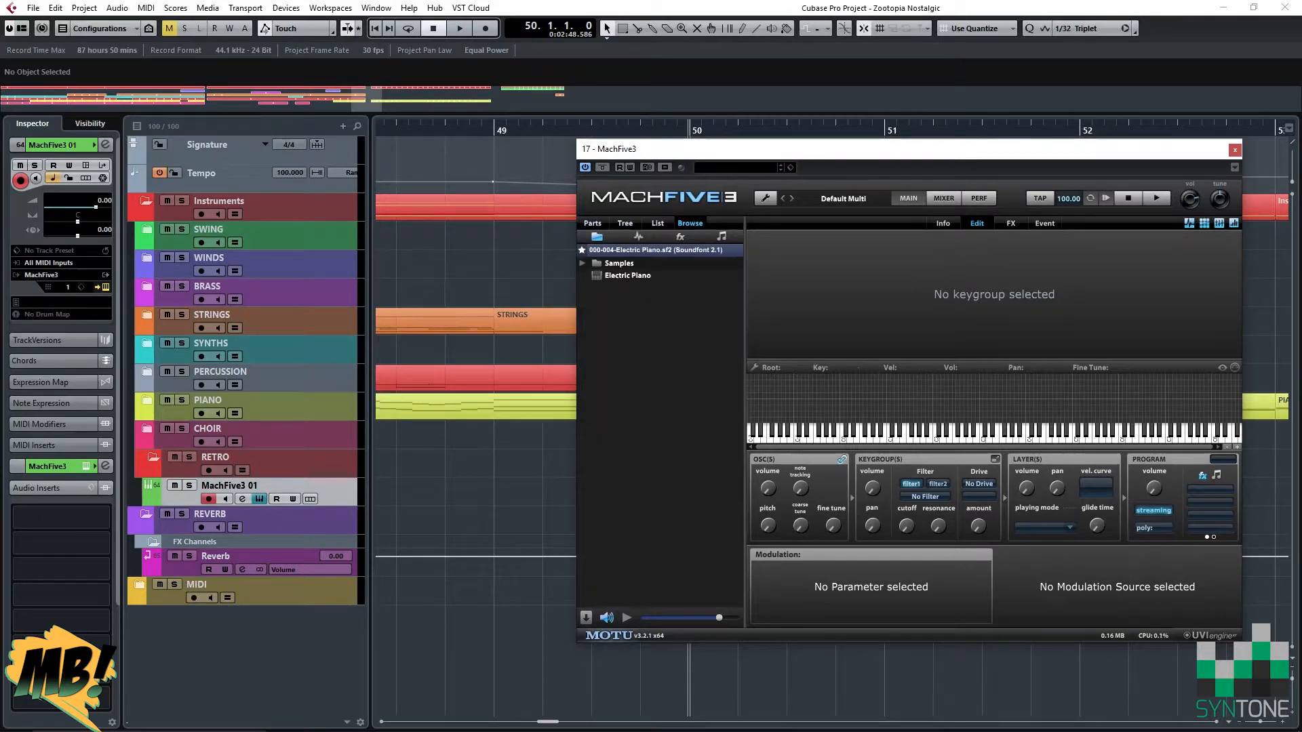
{"action": "double_click", "coordinate": [628, 275]}
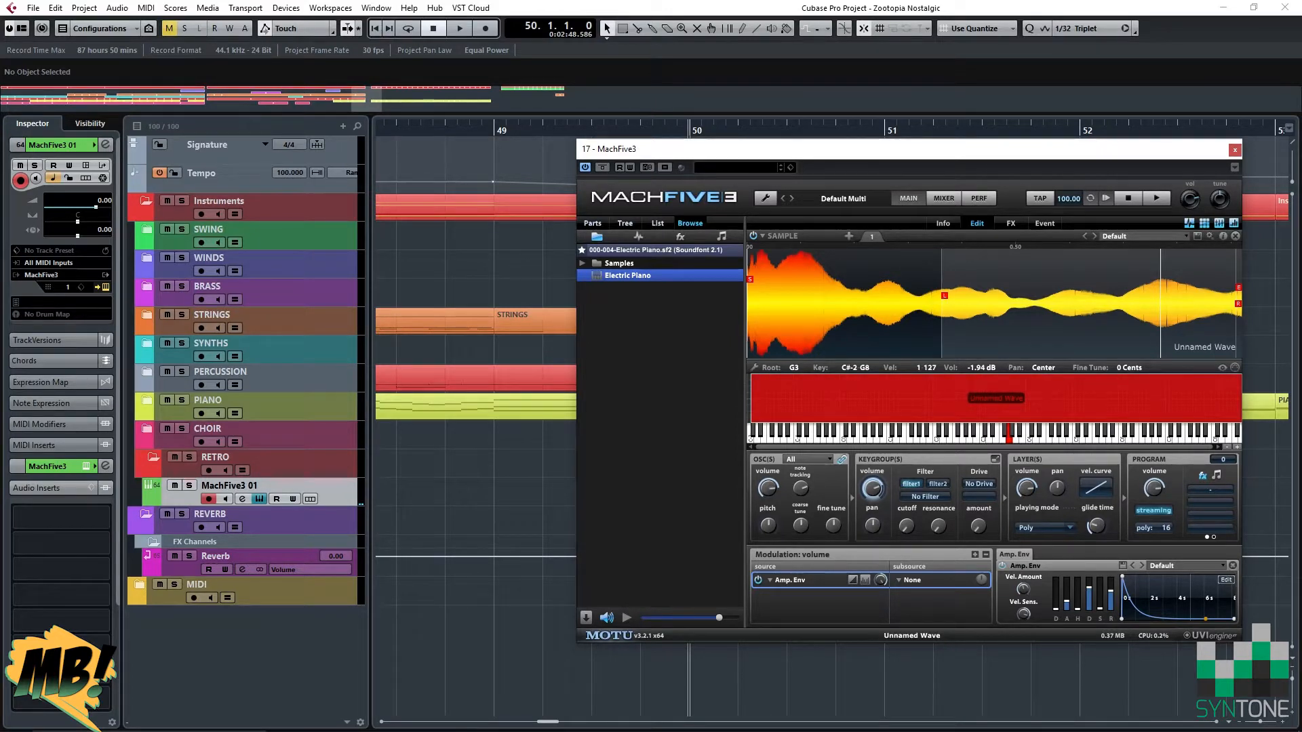
{"action": "key", "text": "ctrl+w"}
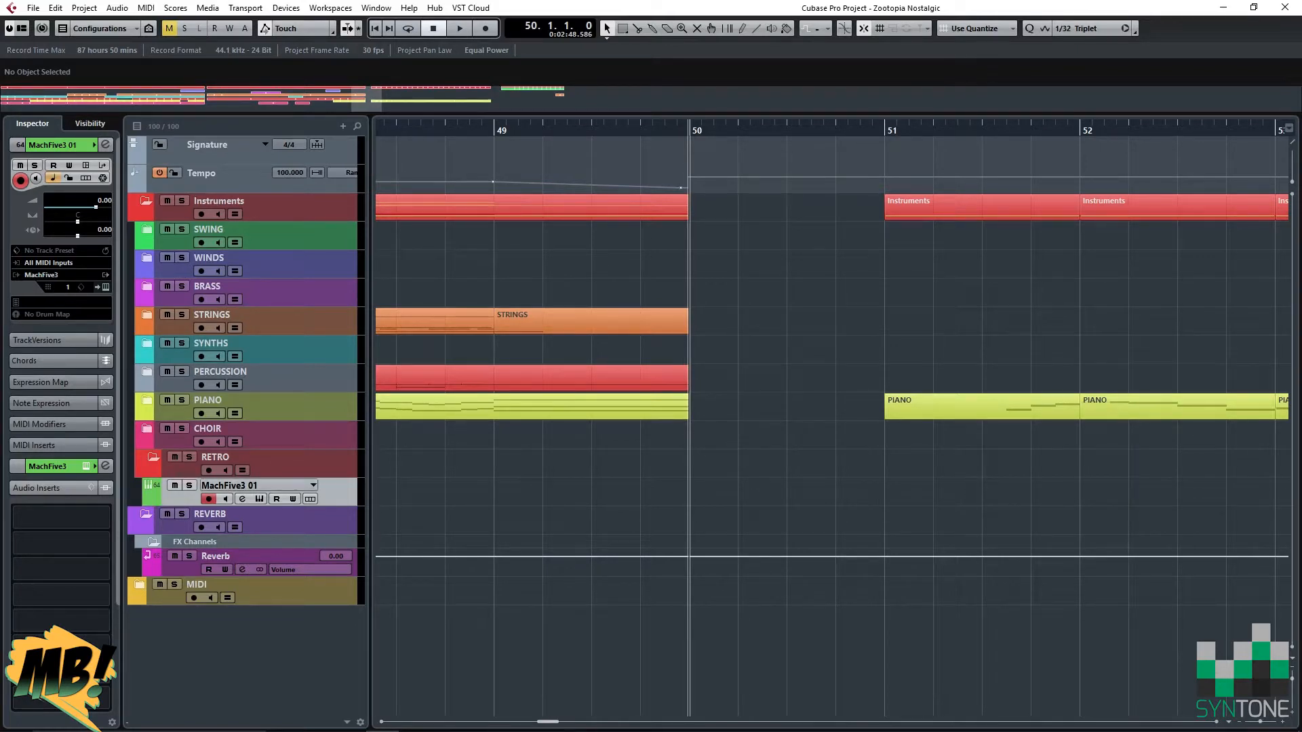
Play the PIANO parts from around the middle of bar 51 to bar 55.
{"action": "scroll", "coordinate": [832, 420], "scroll_direction": "right", "scroll_amount": 4}
{"action": "scroll", "coordinate": [832, 420], "scroll_direction": "right", "scroll_amount": 1}
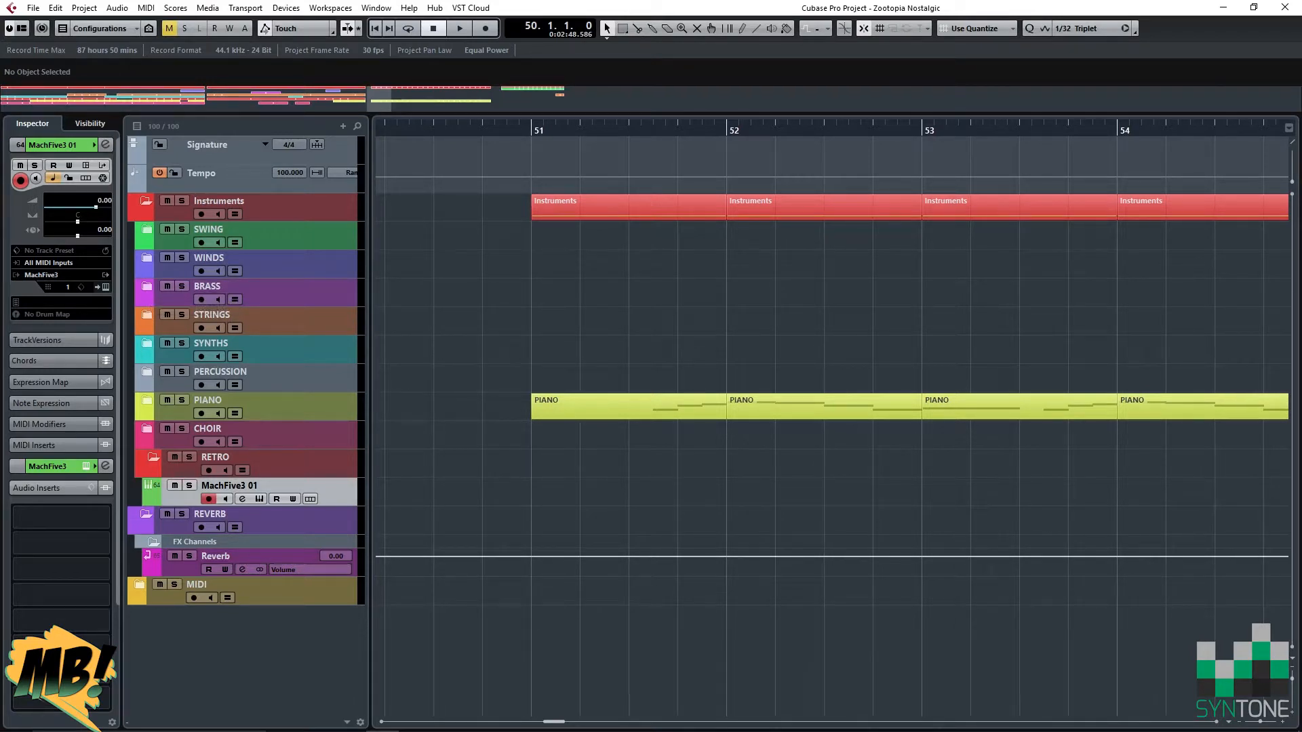
{"action": "left_click_drag", "start_coordinate": [681, 128], "coordinate": [649, 129]}
{"action": "key", "text": "space"}
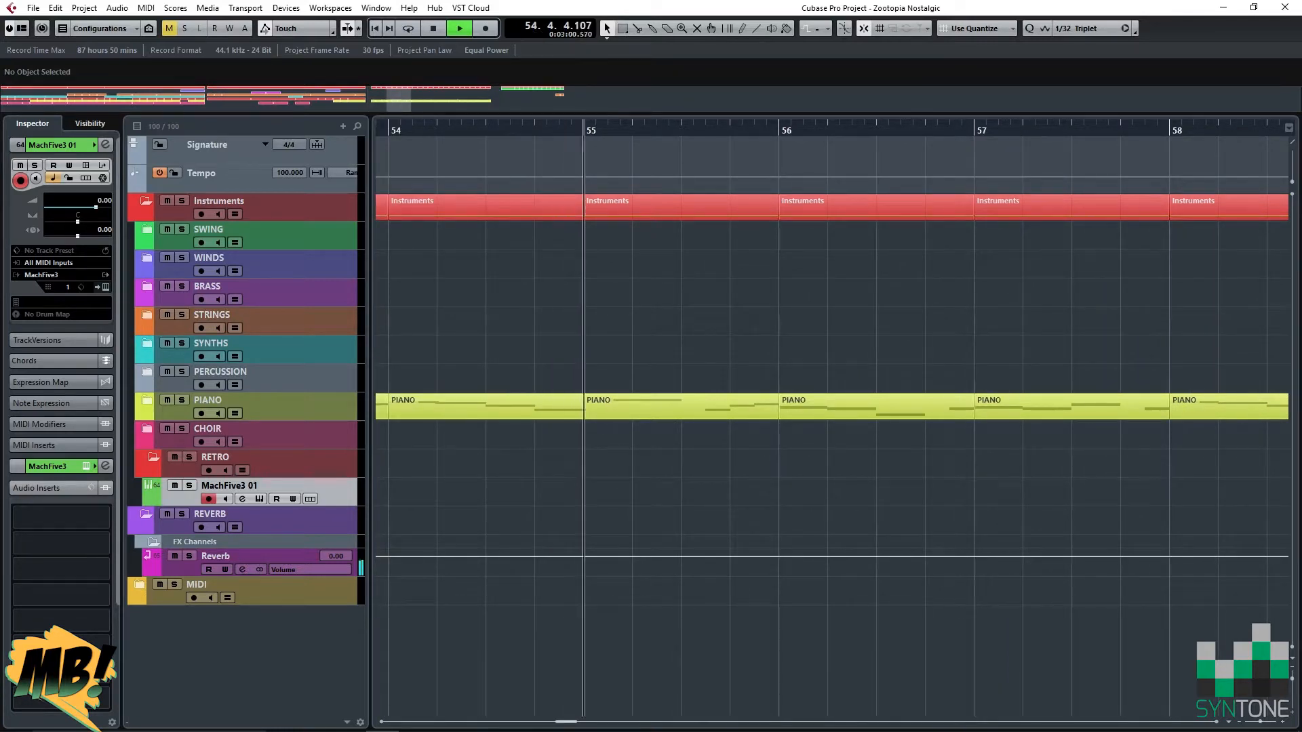
{"action": "key", "text": "space"}
Try to copy the PIANO folder parts of bars 51 to 53 onto the Metro Strings Hi Leg. track in the STRINGS folder.
{"action": "scroll", "coordinate": [832, 417], "scroll_direction": "left", "scroll_amount": 5}
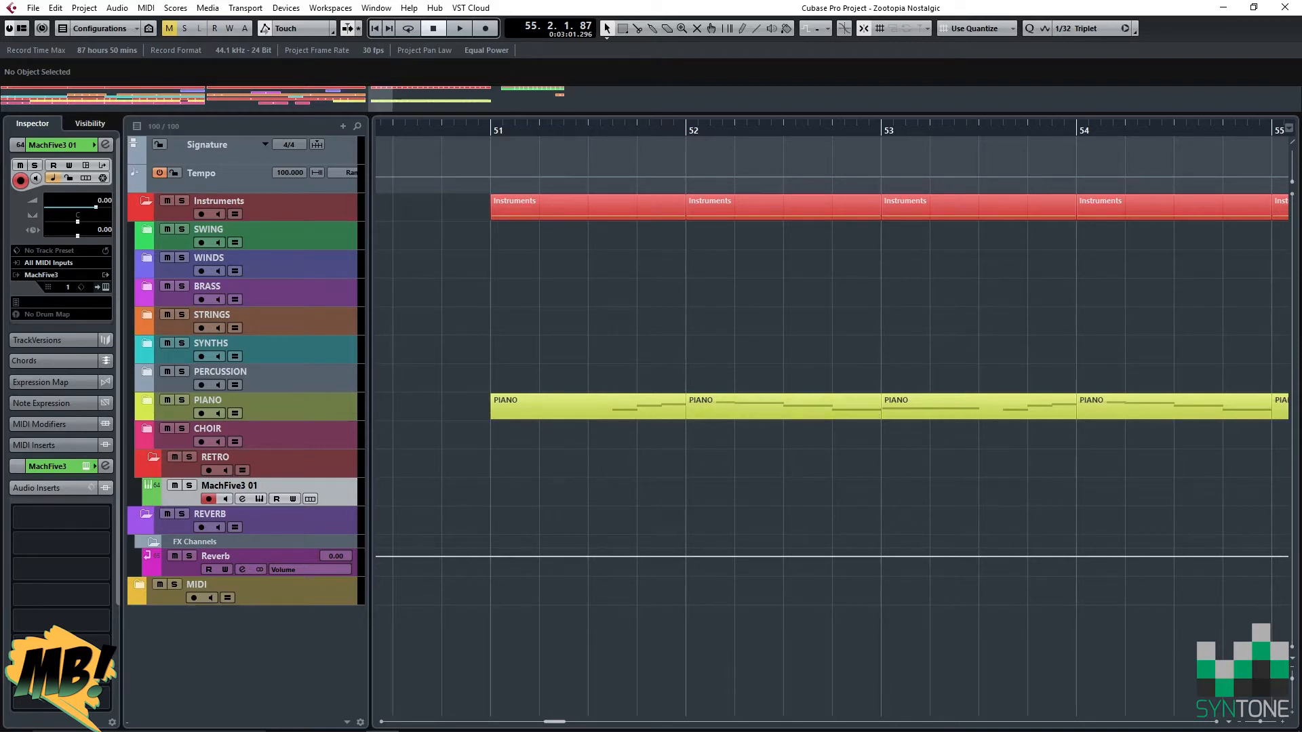
{"action": "left_click_drag", "start_coordinate": [907, 433], "coordinate": [651, 387]}
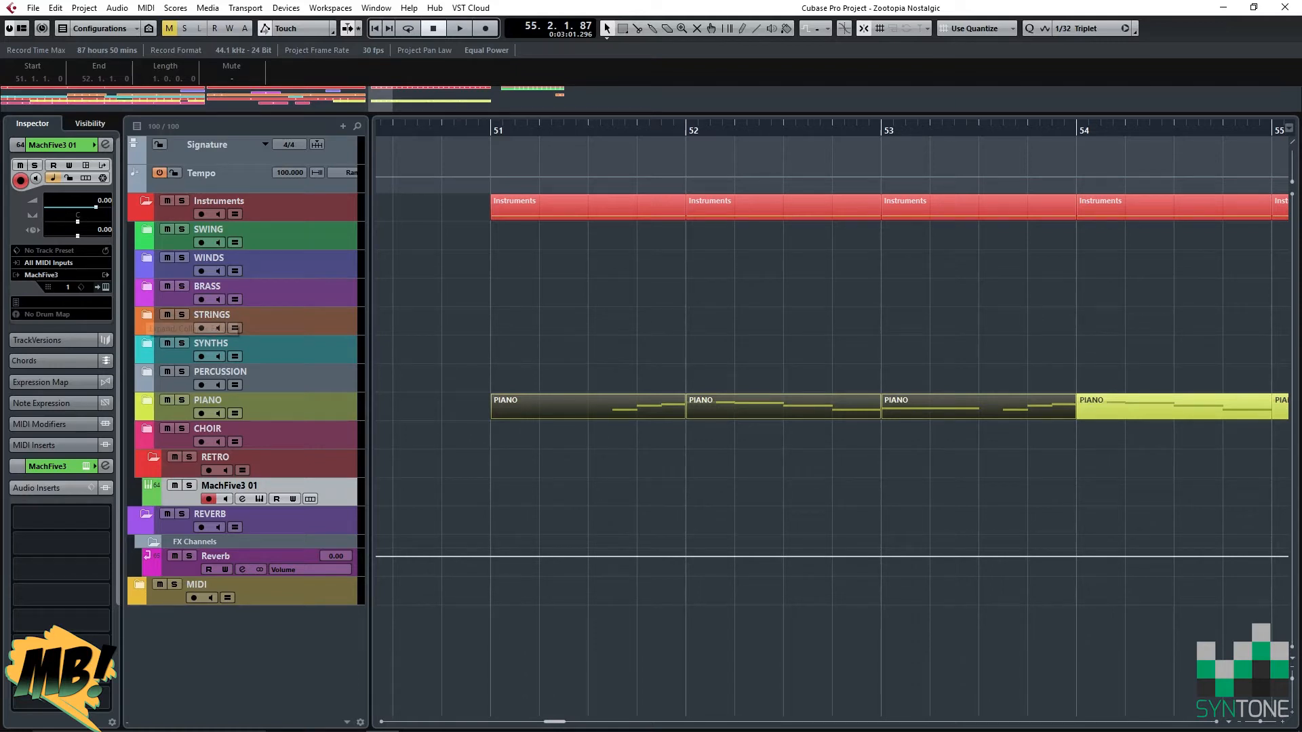
{"action": "left_click", "coordinate": [146, 315]}
{"action": "scroll", "coordinate": [583, 427], "scroll_direction": "down", "scroll_amount": 5}
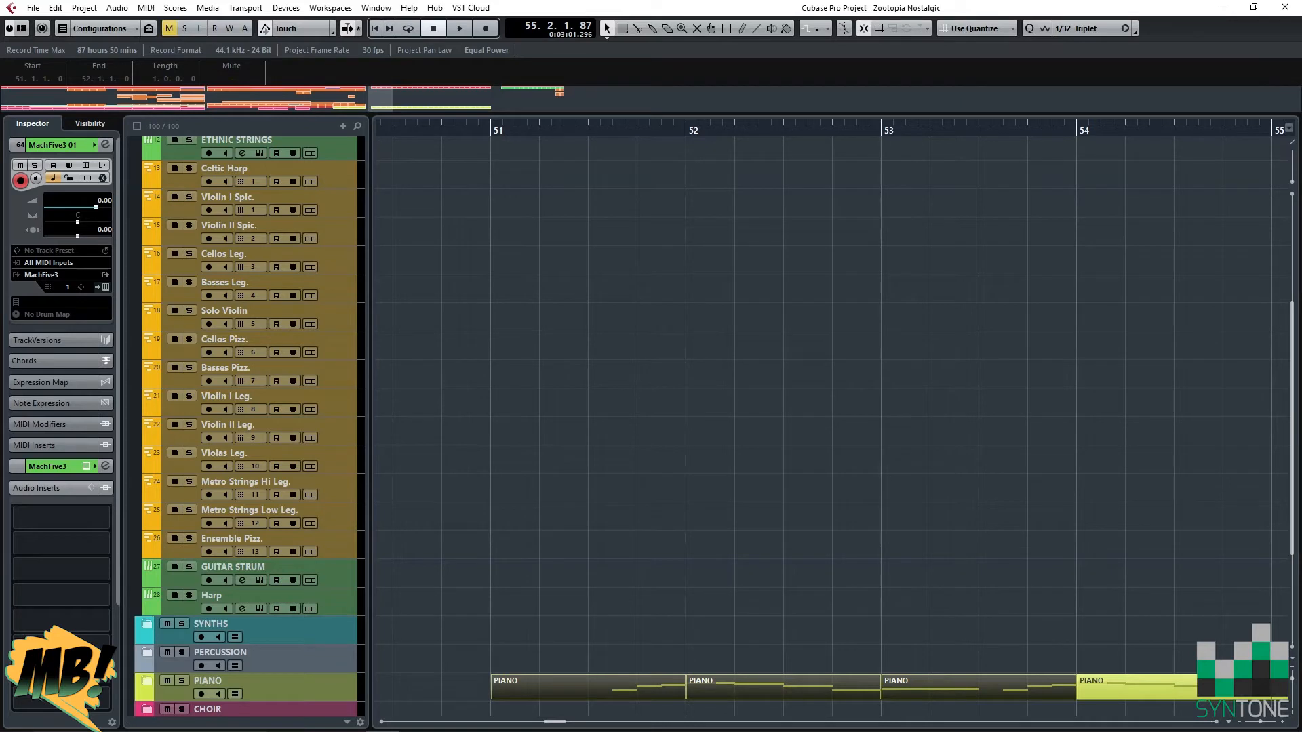
{"action": "left_click", "coordinate": [272, 482]}
{"action": "left_click", "coordinate": [491, 130]}
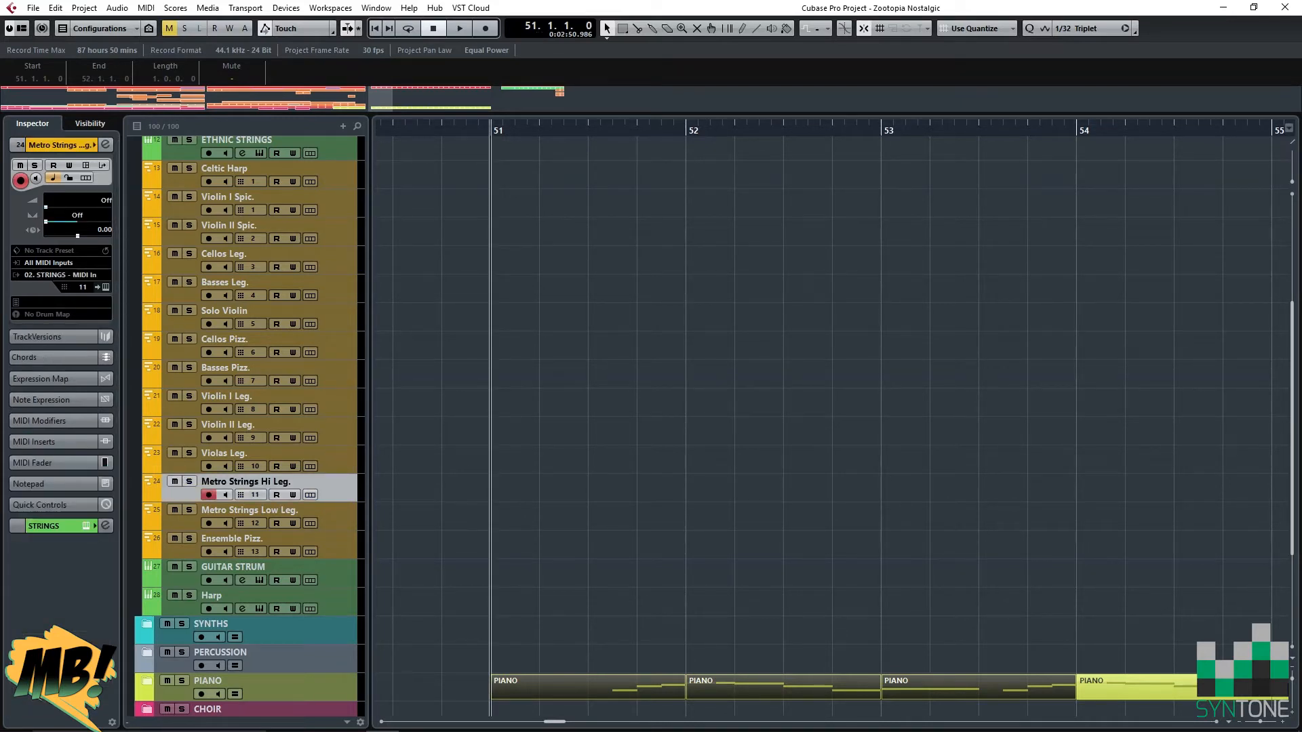
{"action": "key", "text": "ctrl+v"}
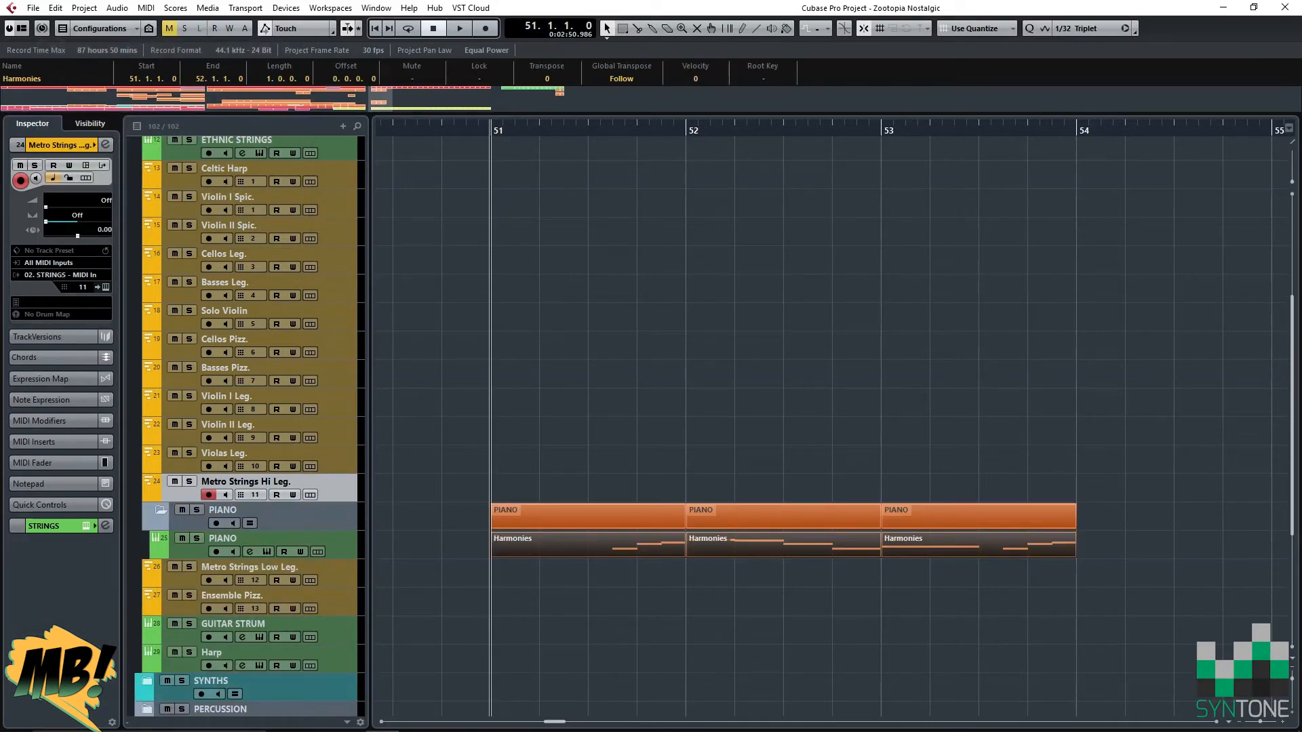
{"action": "key", "text": "ctrl+z"}
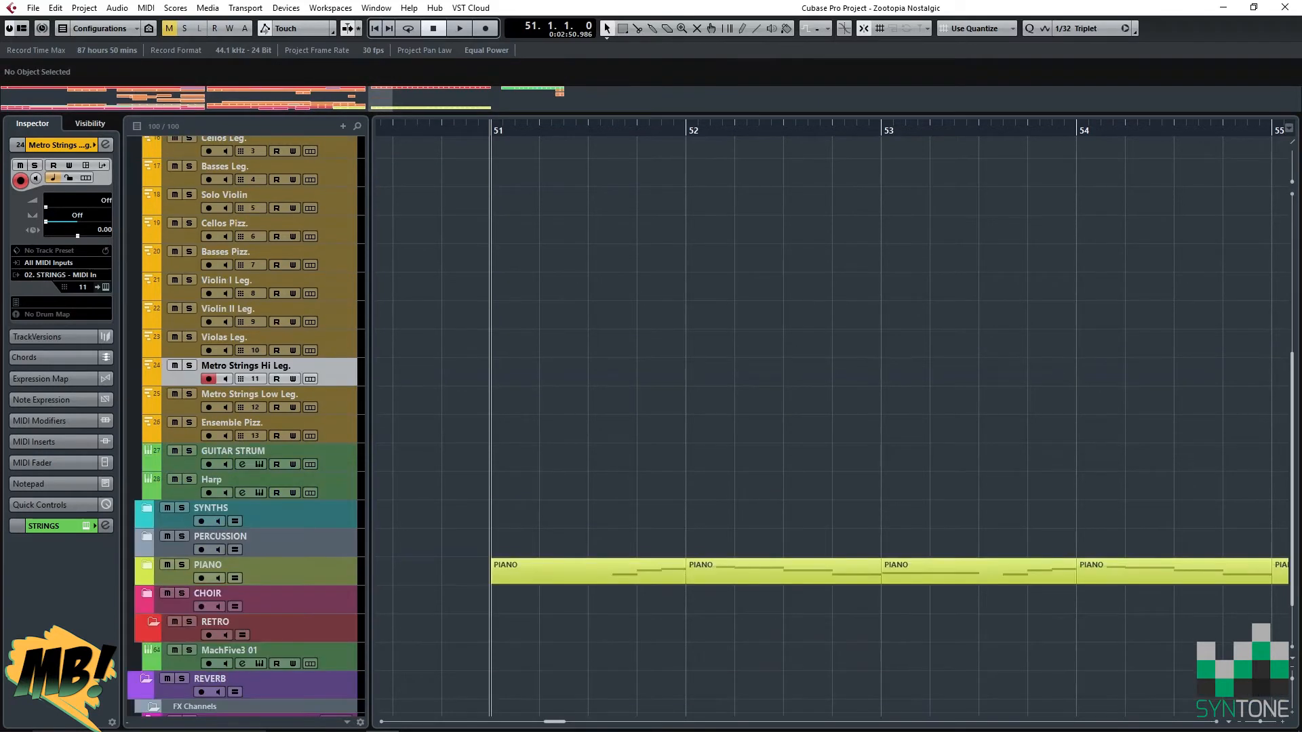
Expand the PIANO folder and copy its Harmonies parts from bars 51 to 53 onto Metro Strings Hi Leg. at bar 51.
{"action": "left_click", "coordinate": [147, 565]}
{"action": "left_click_drag", "start_coordinate": [958, 665], "coordinate": [523, 596]}
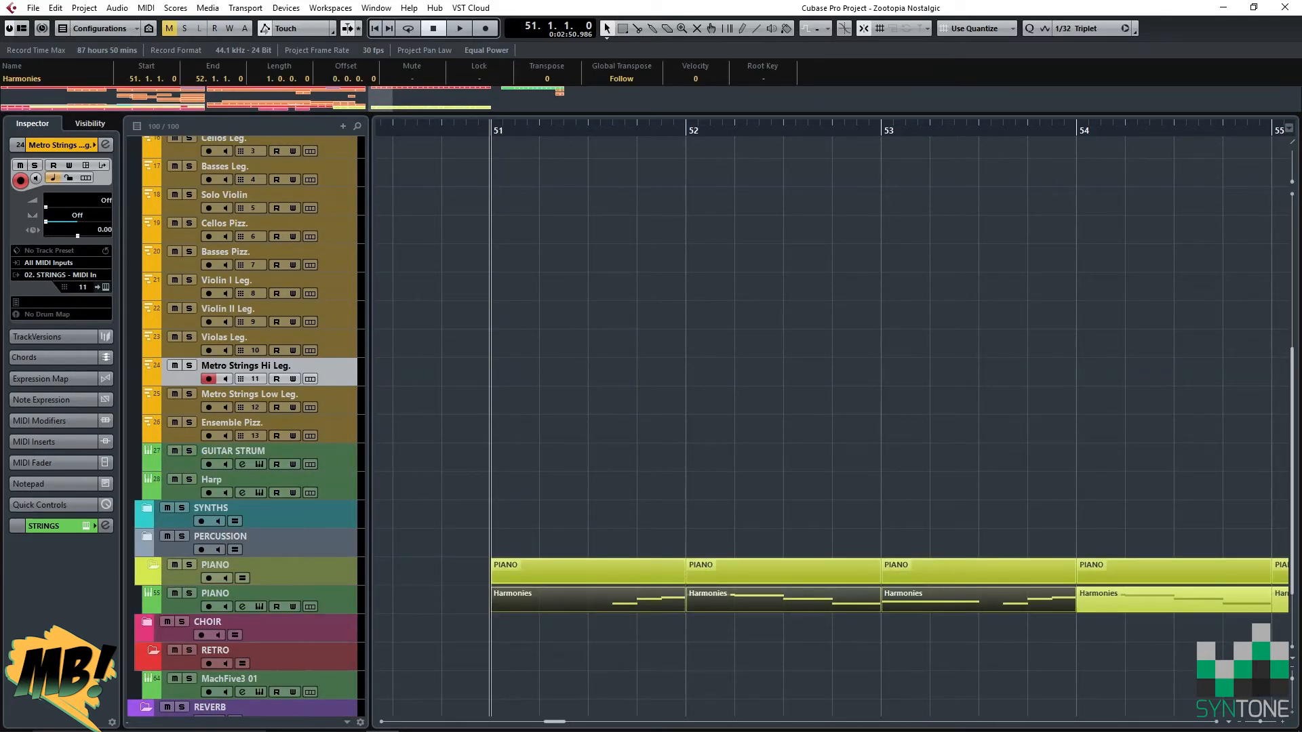
{"action": "key", "text": "ctrl+v"}
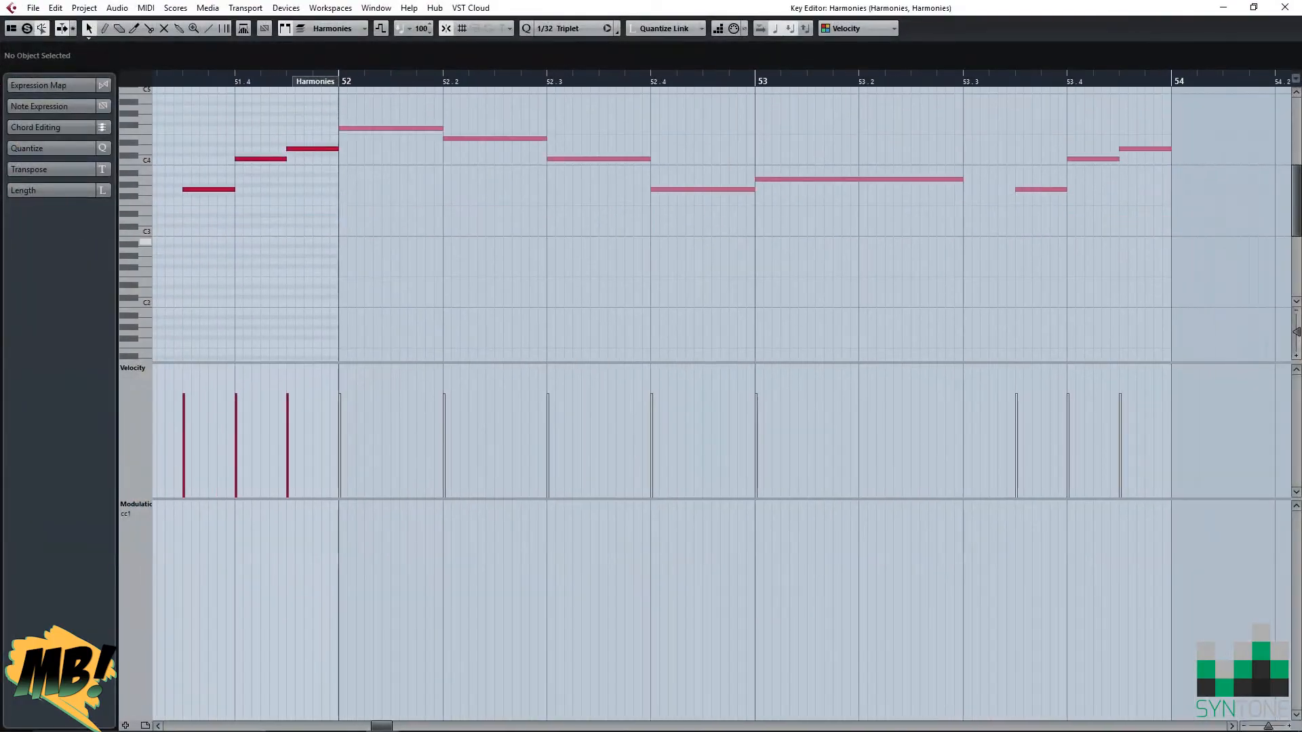
In the copied Harmonies parts, extend the starts of the last two bar 53 notes and the long A3 earlier to overlap their preceding notes.
{"action": "left_click_drag", "start_coordinate": [1148, 148], "coordinate": [1062, 263]}
{"action": "left_click", "coordinate": [1024, 218]}
{"action": "left_click_drag", "start_coordinate": [1133, 189], "coordinate": [1053, 217]}
{"action": "left_click_drag", "start_coordinate": [820, 188], "coordinate": [741, 237]}
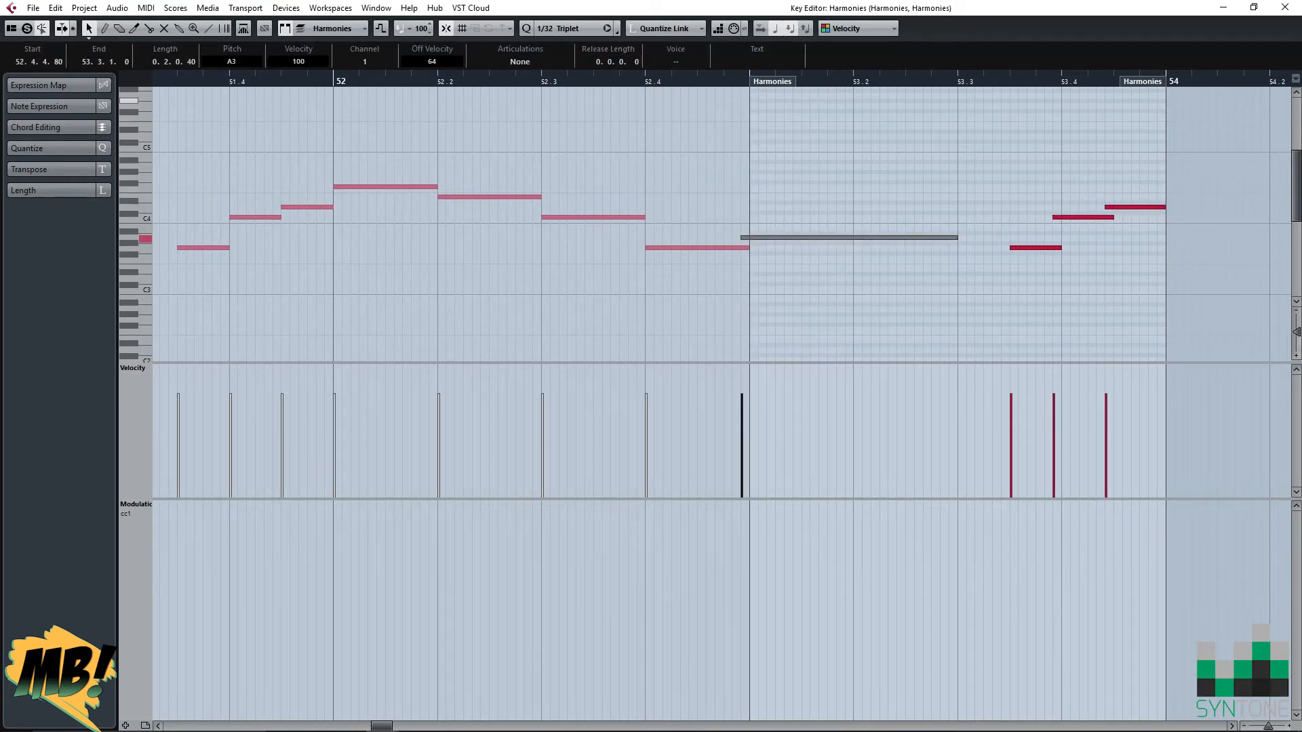
Extend the starts of the bar 52 notes and the last two bar 51 notes slightly earlier so each overlaps the note before it.
{"action": "left_click_drag", "start_coordinate": [685, 189], "coordinate": [885, 249]}
{"action": "left_click", "coordinate": [871, 202]}
{"action": "left_click_drag", "start_coordinate": [870, 175], "coordinate": [727, 356]}
{"action": "left_click_drag", "start_coordinate": [639, 257], "coordinate": [630, 257]}
{"action": "left_click", "coordinate": [537, 247]}
{"action": "left_click_drag", "start_coordinate": [535, 246], "coordinate": [422, 278]}
{"action": "left_click", "coordinate": [499, 188]}
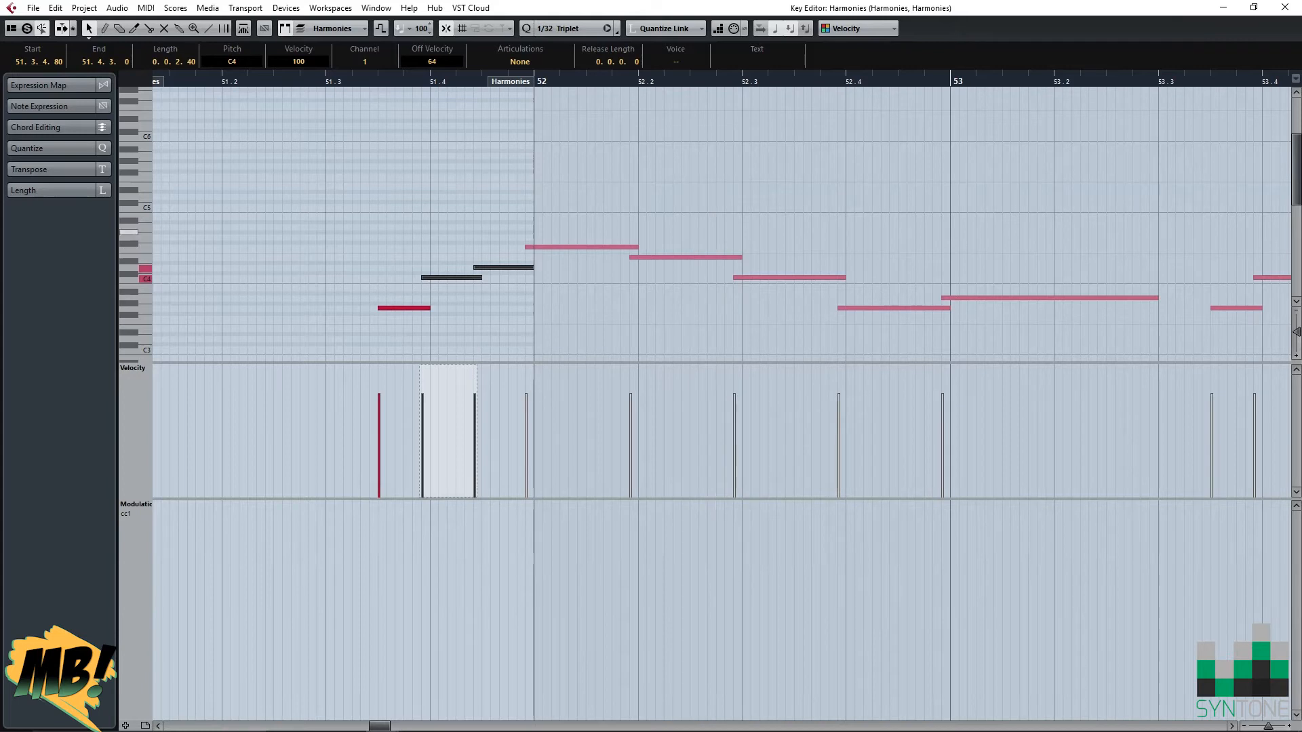
Play the overlapped strings melody from around beat 3 of bar 51 to bar 54 and close the Key Editor.
{"action": "left_click", "coordinate": [369, 131]}
{"action": "left_click", "coordinate": [352, 78]}
{"action": "key", "text": "space"}
{"action": "key", "text": "space"}
{"action": "left_click", "coordinate": [1284, 8]}
{"action": "key", "text": "space"}
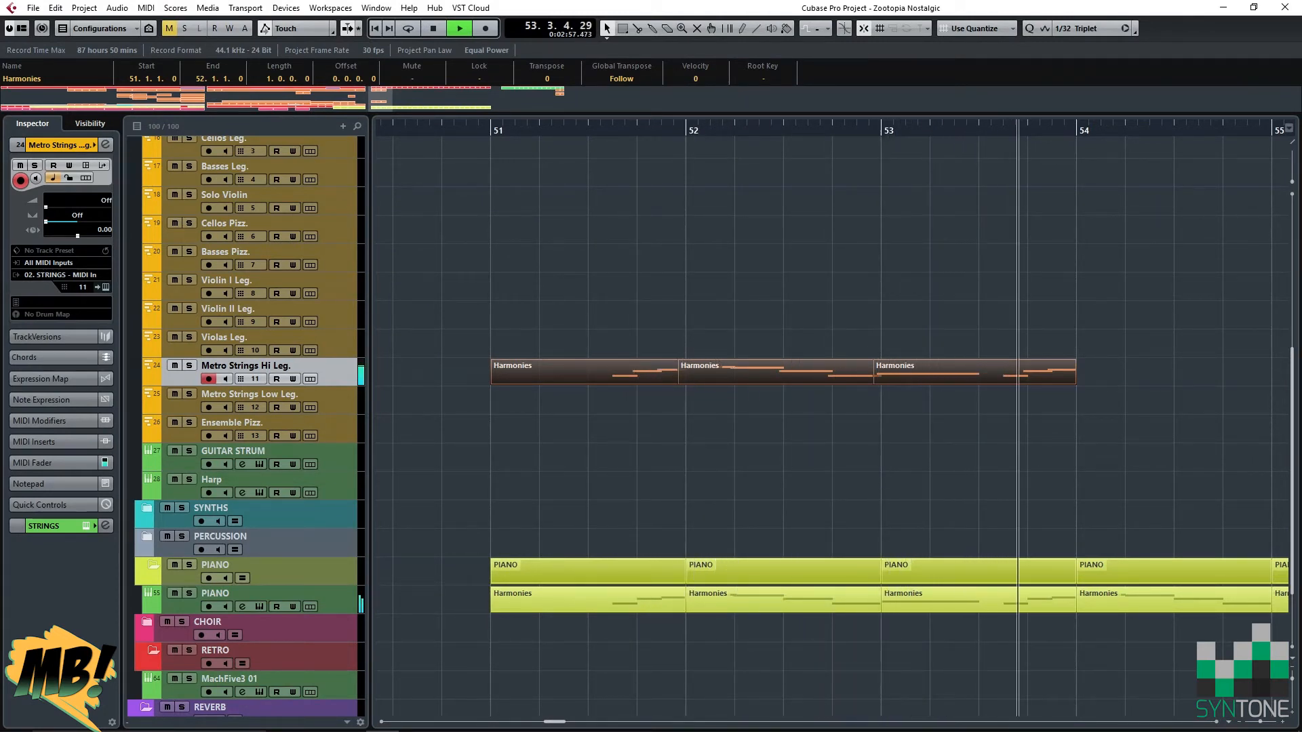
{"action": "key", "text": "space"}
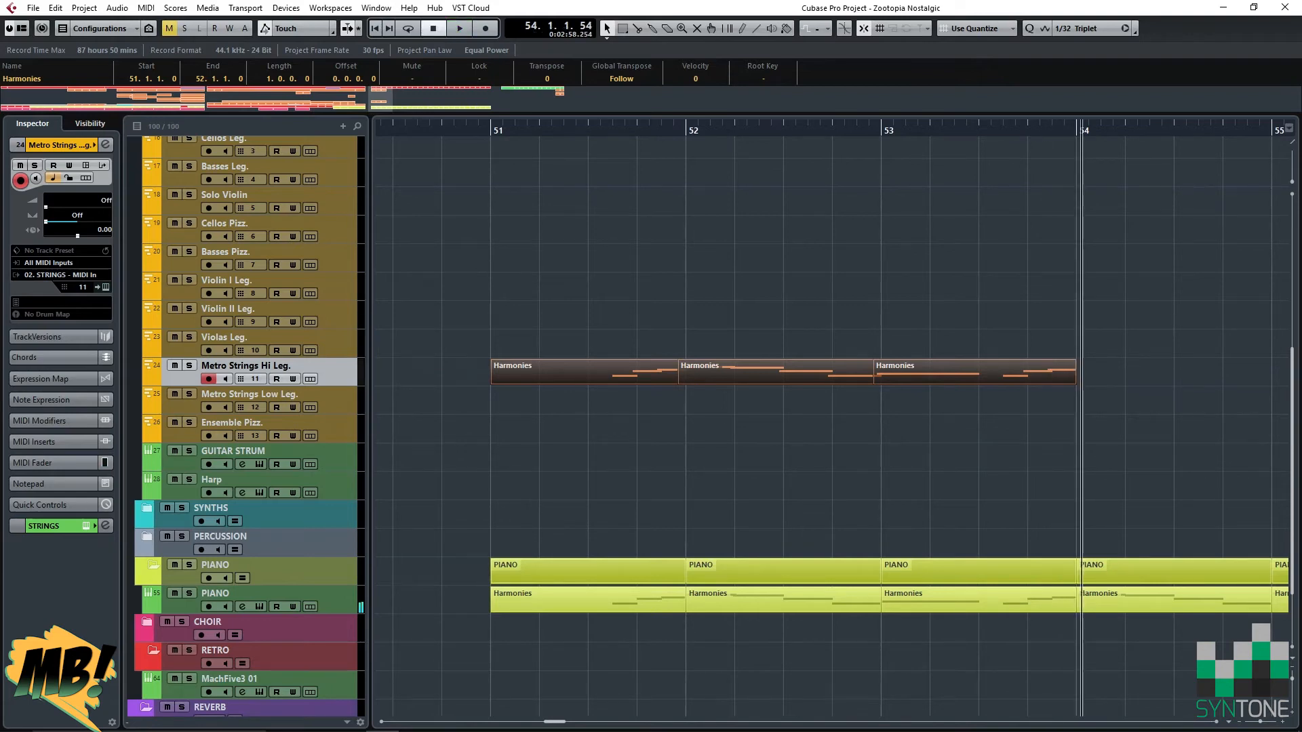
Transpose all notes of the three Harmonies parts on Metro Strings Hi Leg. down one octave.
{"action": "left_click_drag", "start_coordinate": [1112, 407], "coordinate": [587, 371]}
{"action": "double_click", "coordinate": [586, 372]}
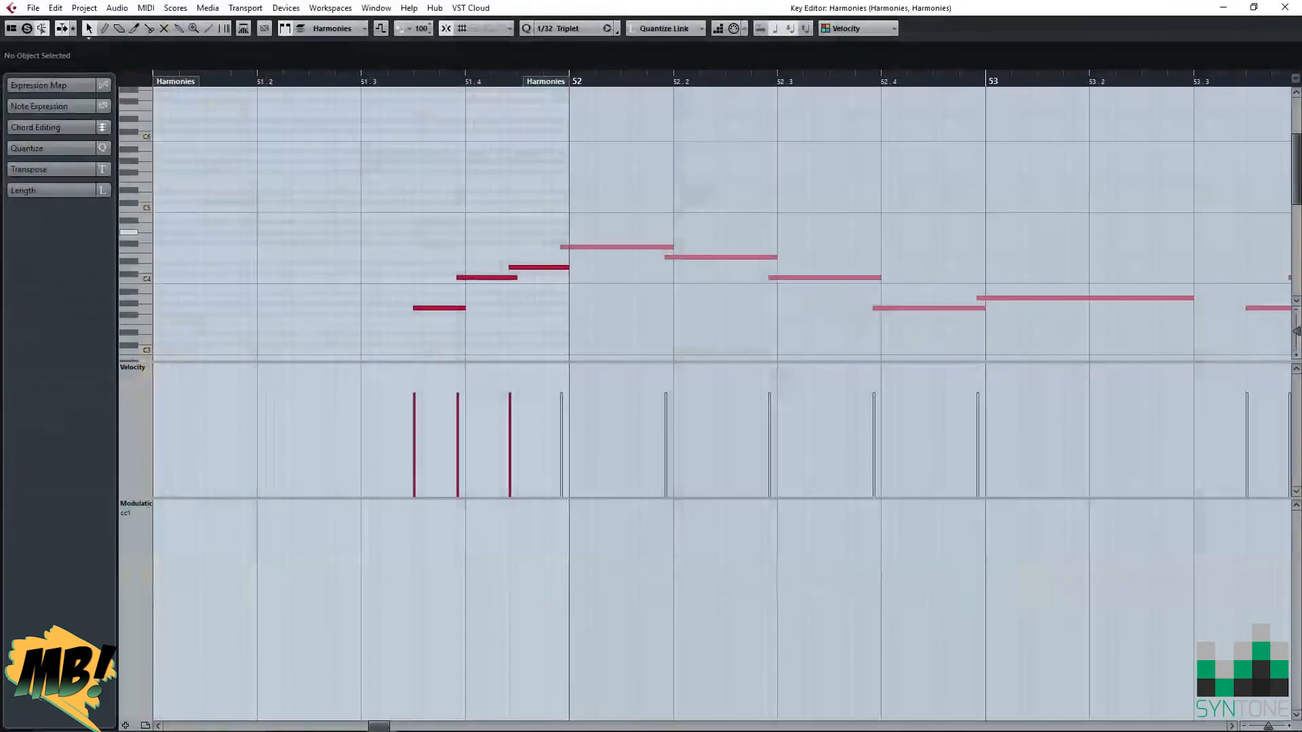
{"action": "left_click_drag", "start_coordinate": [222, 150], "coordinate": [1202, 325]}
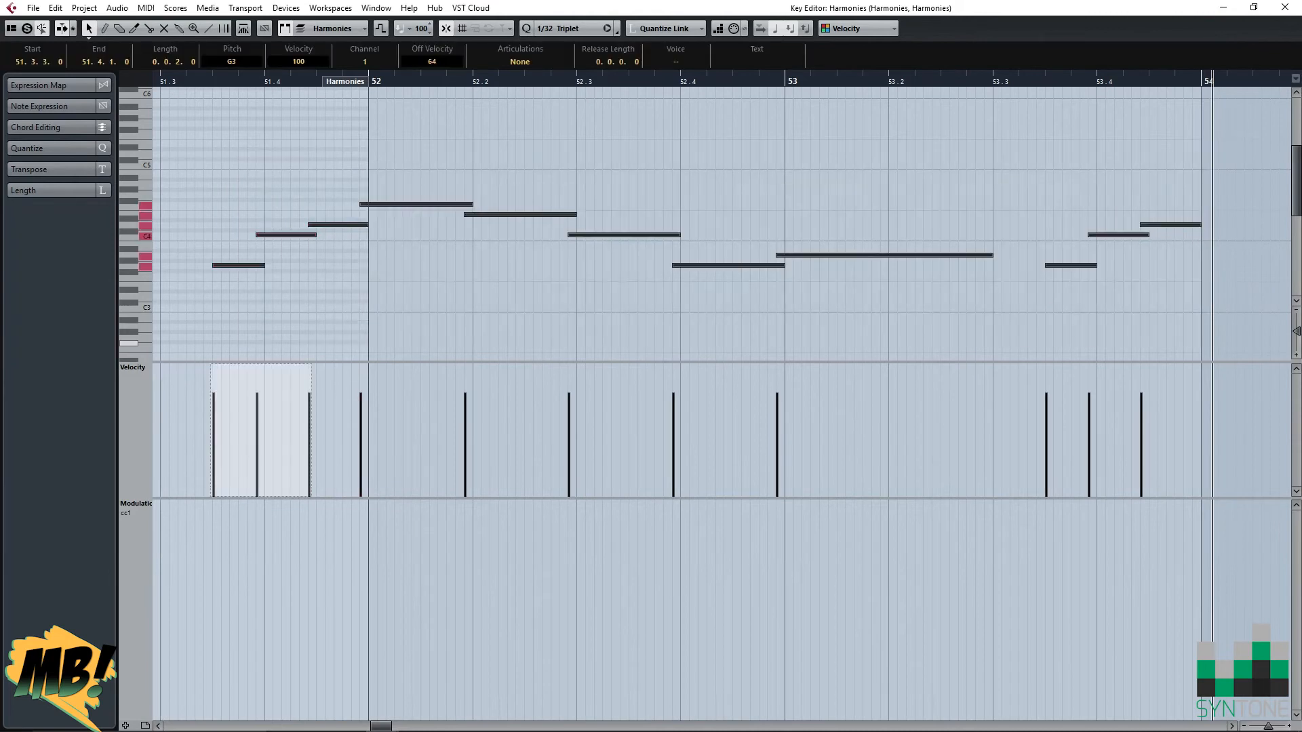
{"action": "key", "text": "shift+Down"}
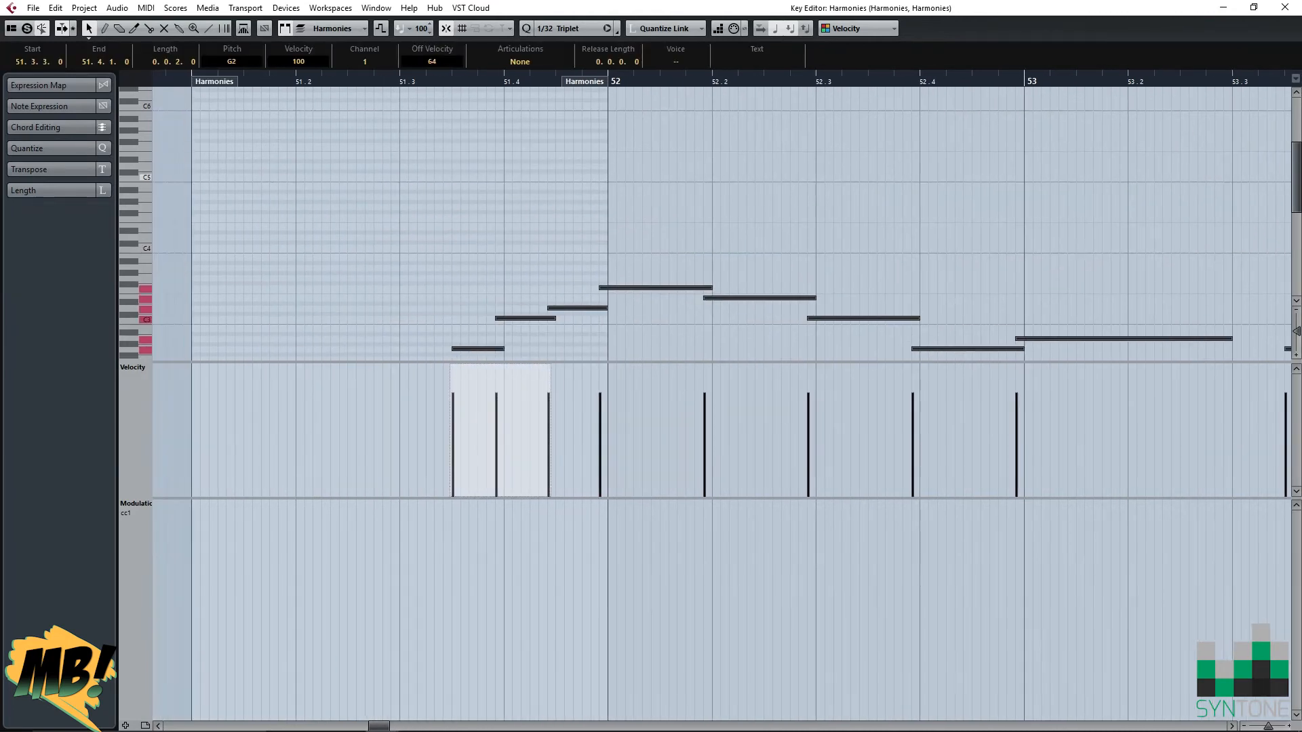
Play the transposed strings melody through bar 53 and close the Key Editor.
{"action": "key", "text": "space"}
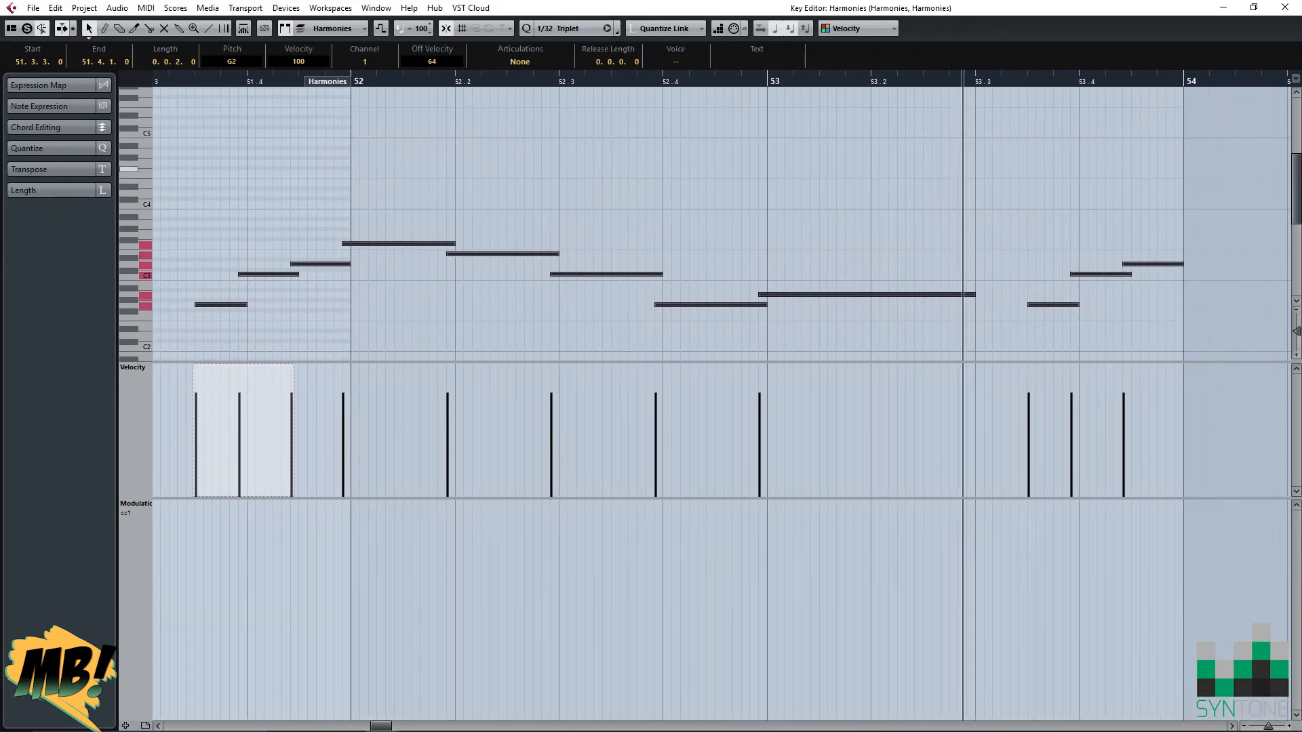
{"action": "scroll", "coordinate": [721, 224], "scroll_direction": "left", "scroll_amount": 3}
{"action": "key", "text": "space"}
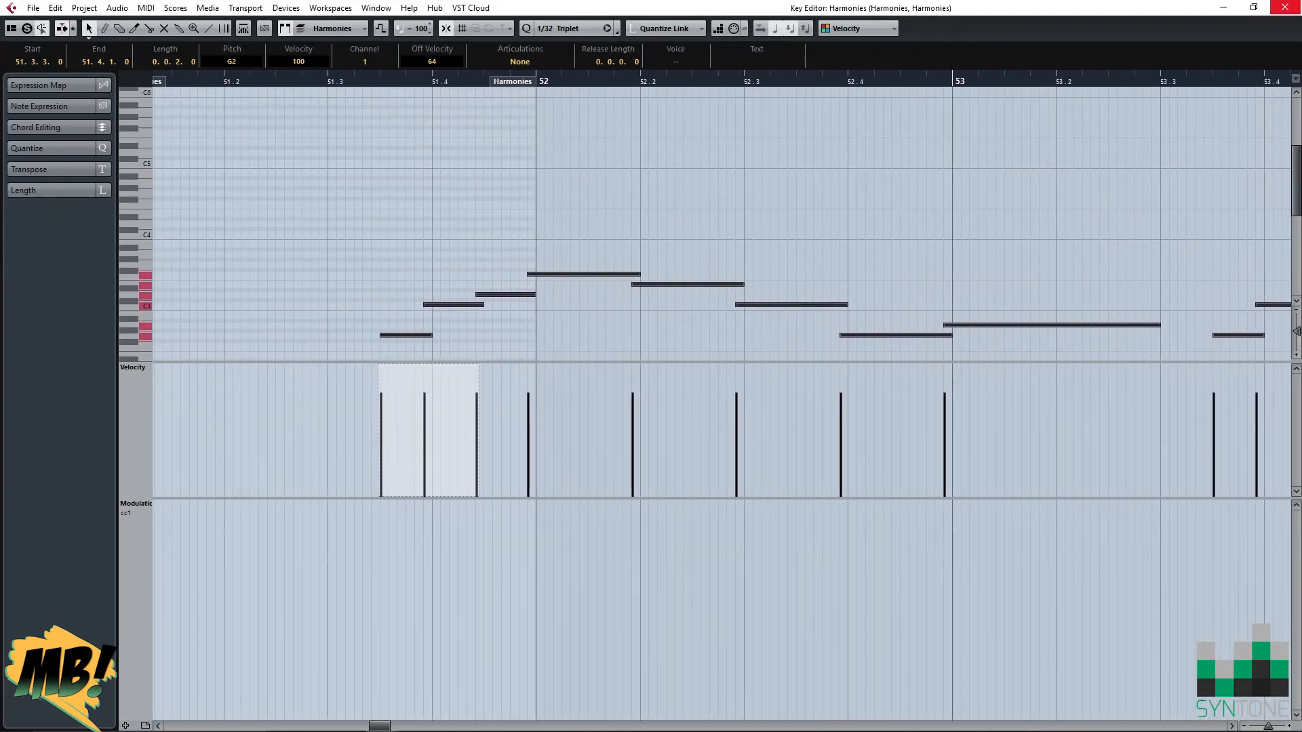
{"action": "left_click", "coordinate": [1285, 7]}
Delete the three Harmonies parts from the Metro Strings Hi Leg. track and return the project cursor to bar 51.
{"action": "left_click_drag", "start_coordinate": [889, 406], "coordinate": [532, 372]}
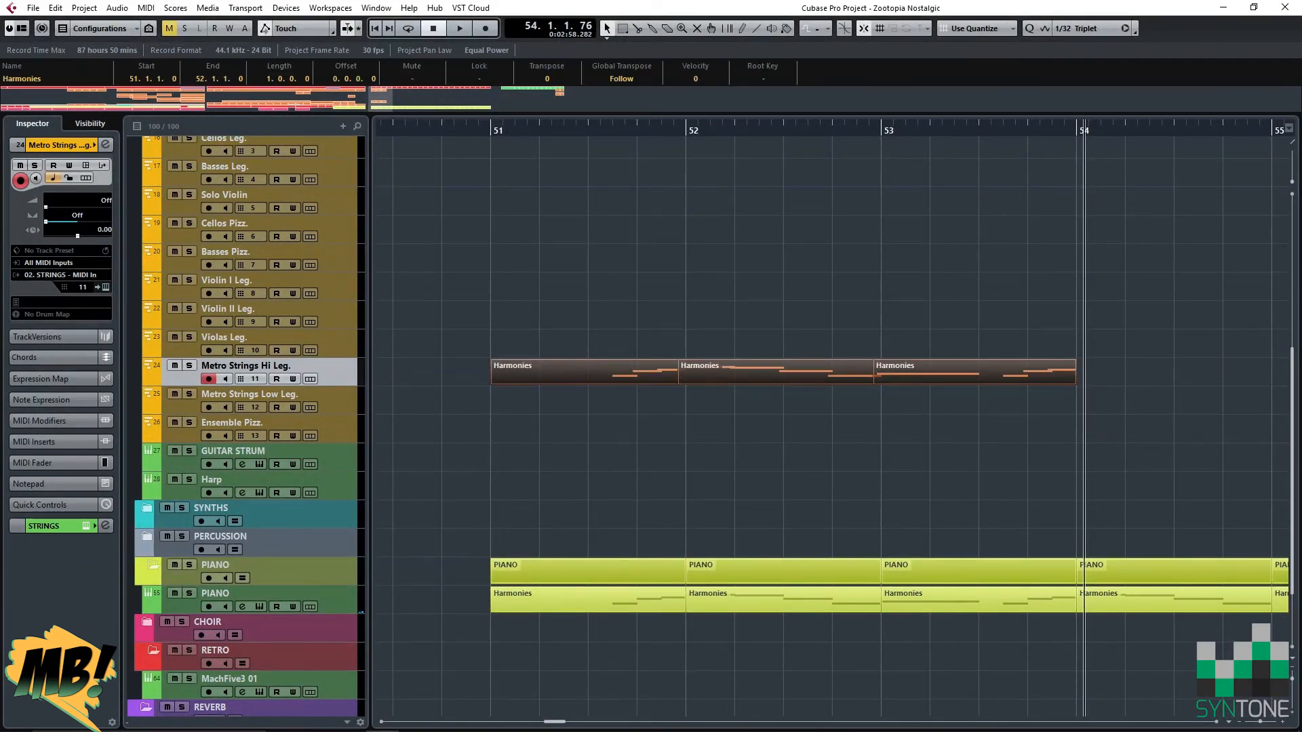
{"action": "key", "text": "Delete"}
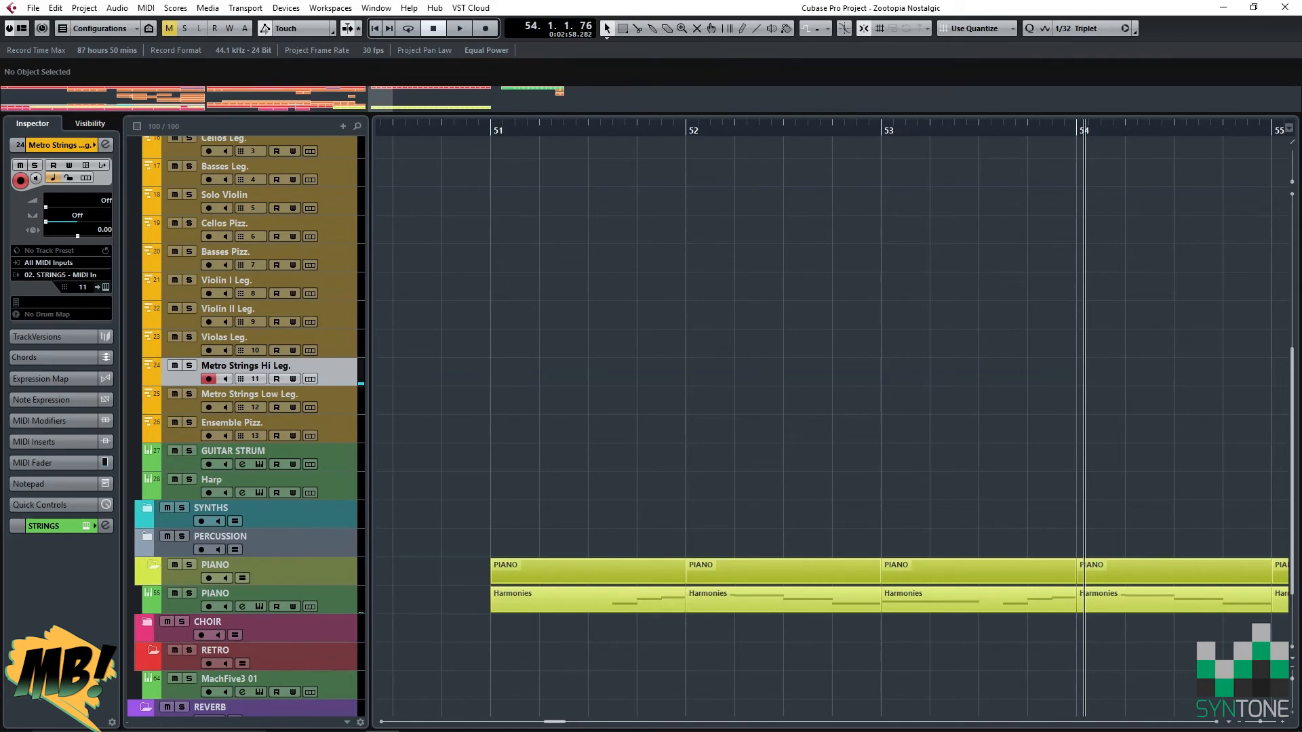
{"action": "scroll", "coordinate": [706, 420], "scroll_direction": "up", "scroll_amount": 5}
{"action": "left_click", "coordinate": [491, 126]}
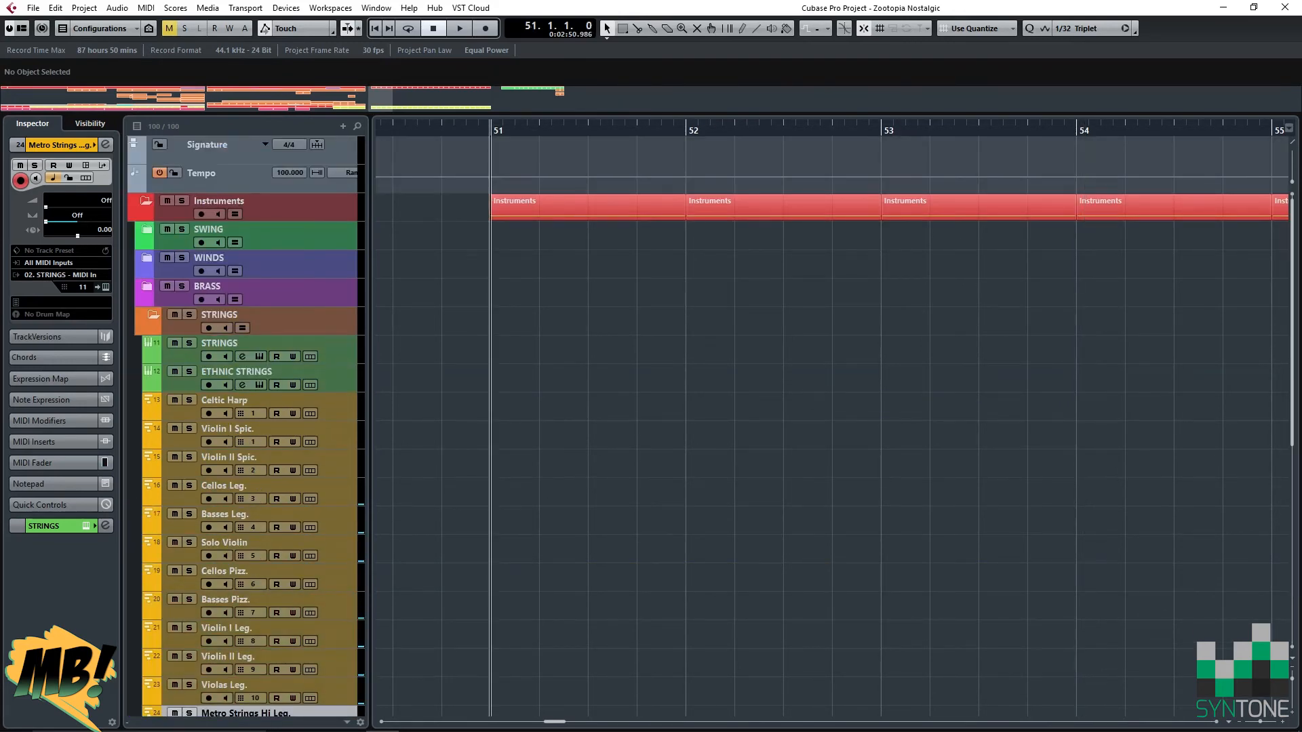
Collapse the PIANO folder track.
{"action": "scroll", "coordinate": [833, 420], "scroll_direction": "left", "scroll_amount": 2}
{"action": "scroll", "coordinate": [832, 420], "scroll_direction": "left", "scroll_amount": 3}
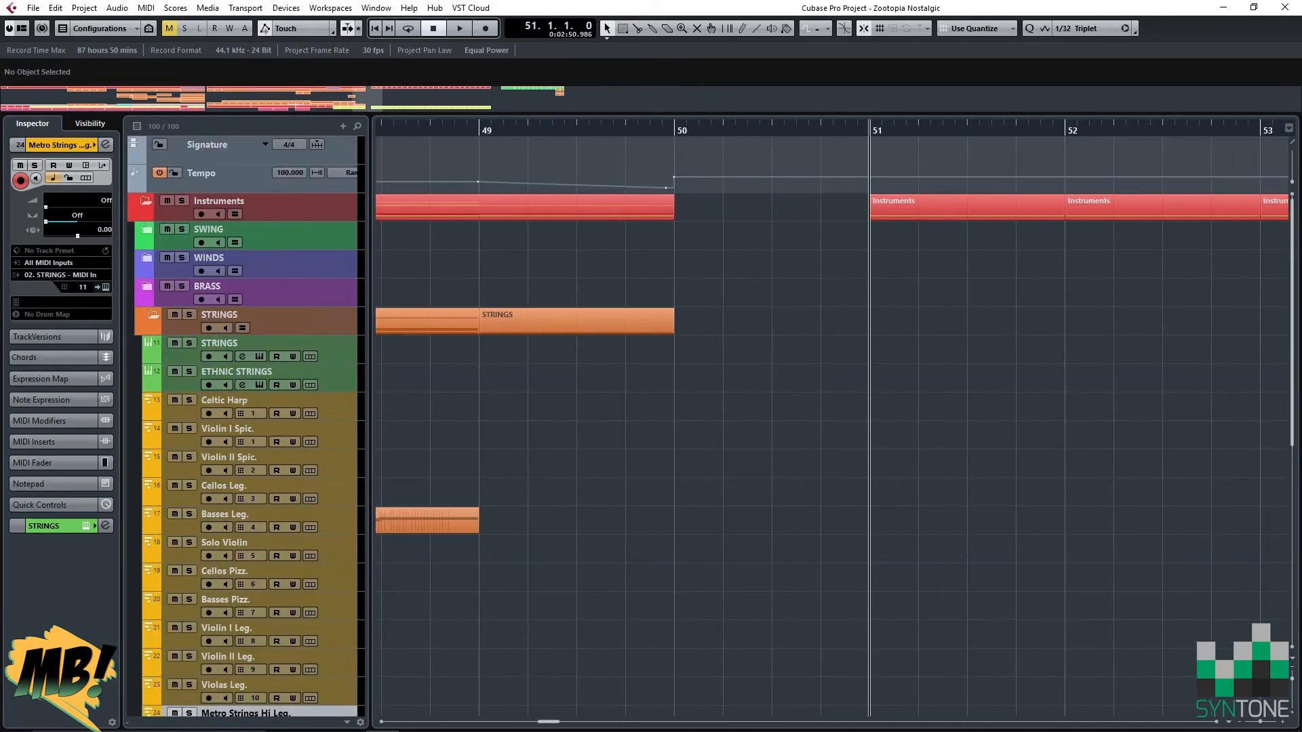
{"action": "scroll", "coordinate": [705, 420], "scroll_direction": "down", "scroll_amount": 8}
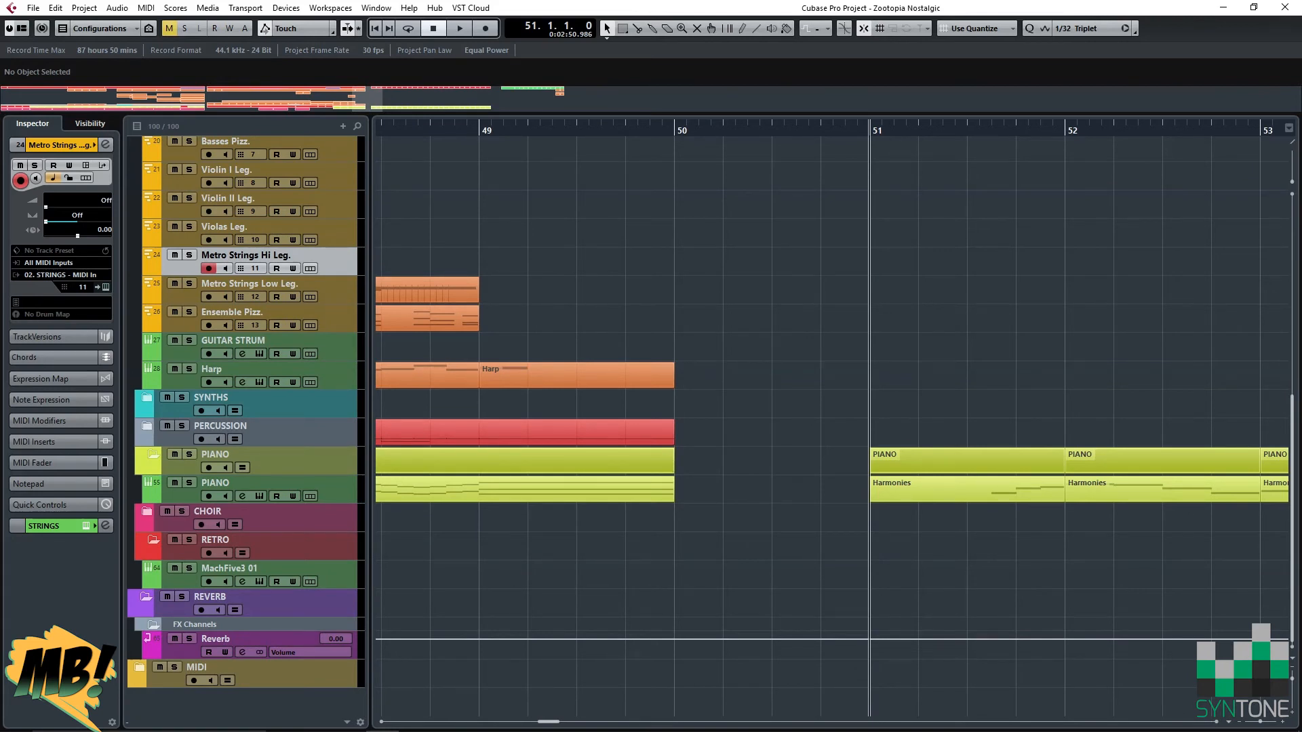
{"action": "left_click", "coordinate": [153, 454]}
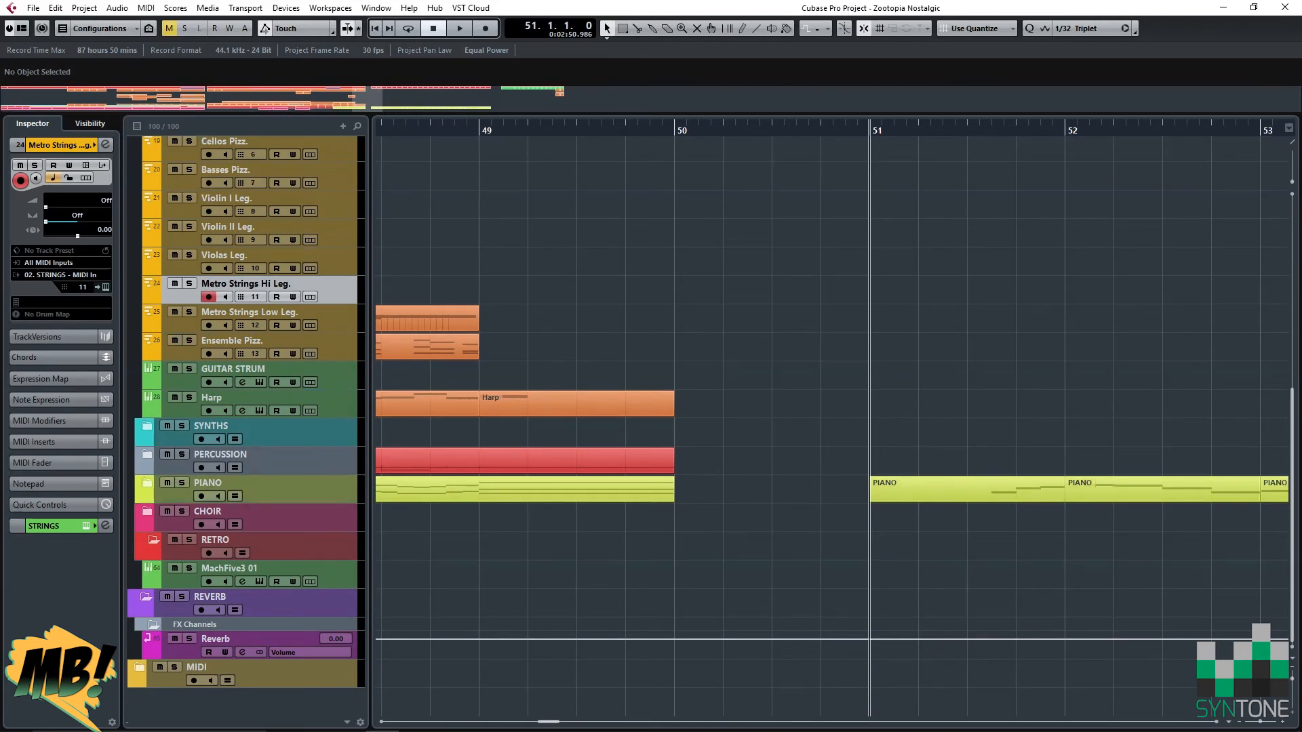
Examine the individual string tracks' parts from bar 50 back to bar 36 and collapse the STRINGS folder.
{"action": "scroll", "coordinate": [705, 420], "scroll_direction": "up", "scroll_amount": 6}
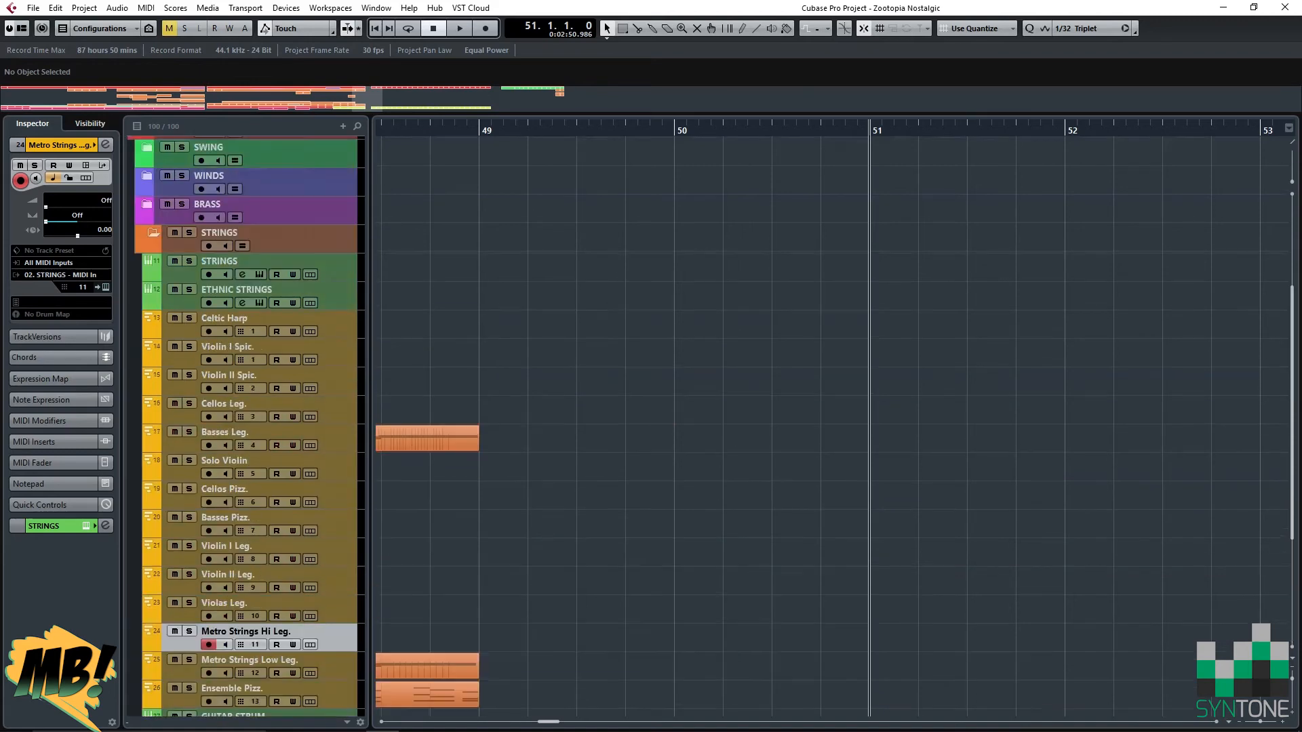
{"action": "scroll", "coordinate": [833, 420], "scroll_direction": "left", "scroll_amount": 6}
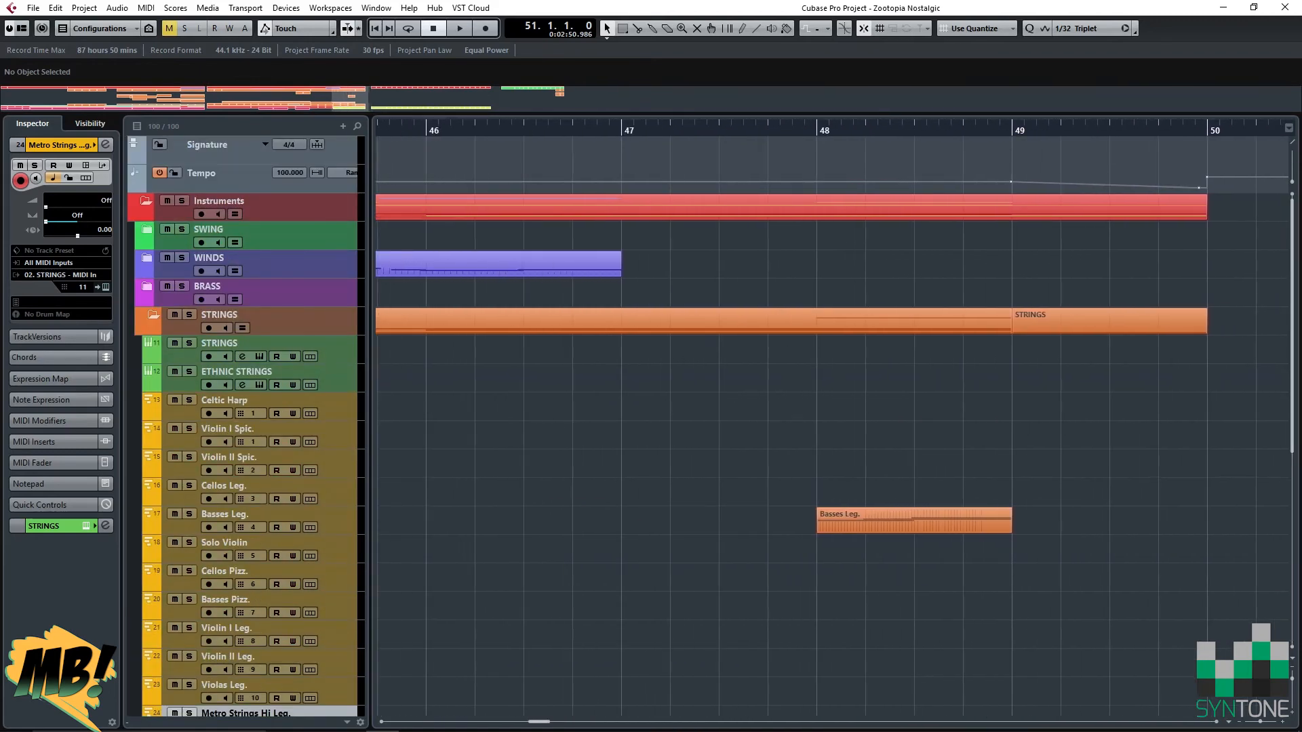
{"action": "scroll", "coordinate": [832, 421], "scroll_direction": "left", "scroll_amount": 2}
{"action": "scroll", "coordinate": [832, 420], "scroll_direction": "down", "scroll_amount": 6}
{"action": "scroll", "coordinate": [832, 421], "scroll_direction": "up", "scroll_amount": 5}
{"action": "scroll", "coordinate": [832, 421], "scroll_direction": "left", "scroll_amount": 12}
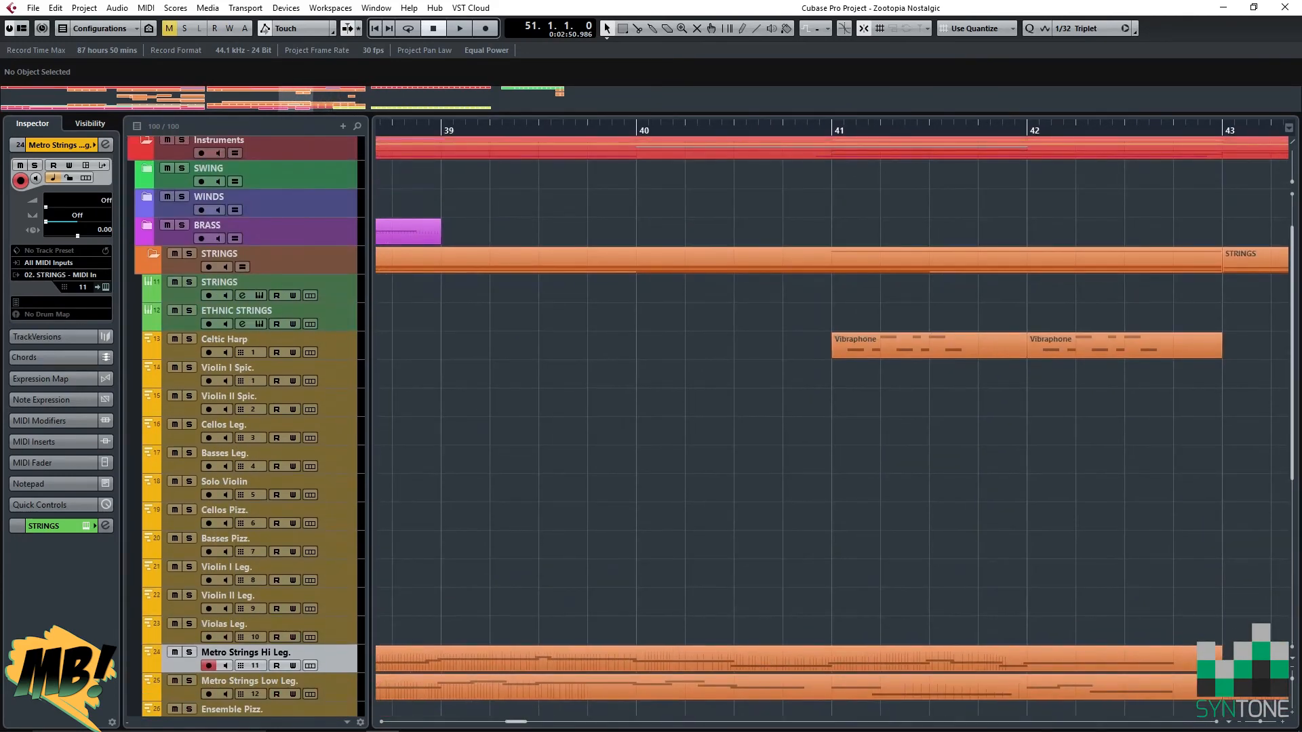
{"action": "scroll", "coordinate": [832, 420], "scroll_direction": "up", "scroll_amount": 2}
{"action": "scroll", "coordinate": [832, 420], "scroll_direction": "left", "scroll_amount": 6}
{"action": "scroll", "coordinate": [832, 421], "scroll_direction": "down", "scroll_amount": 4}
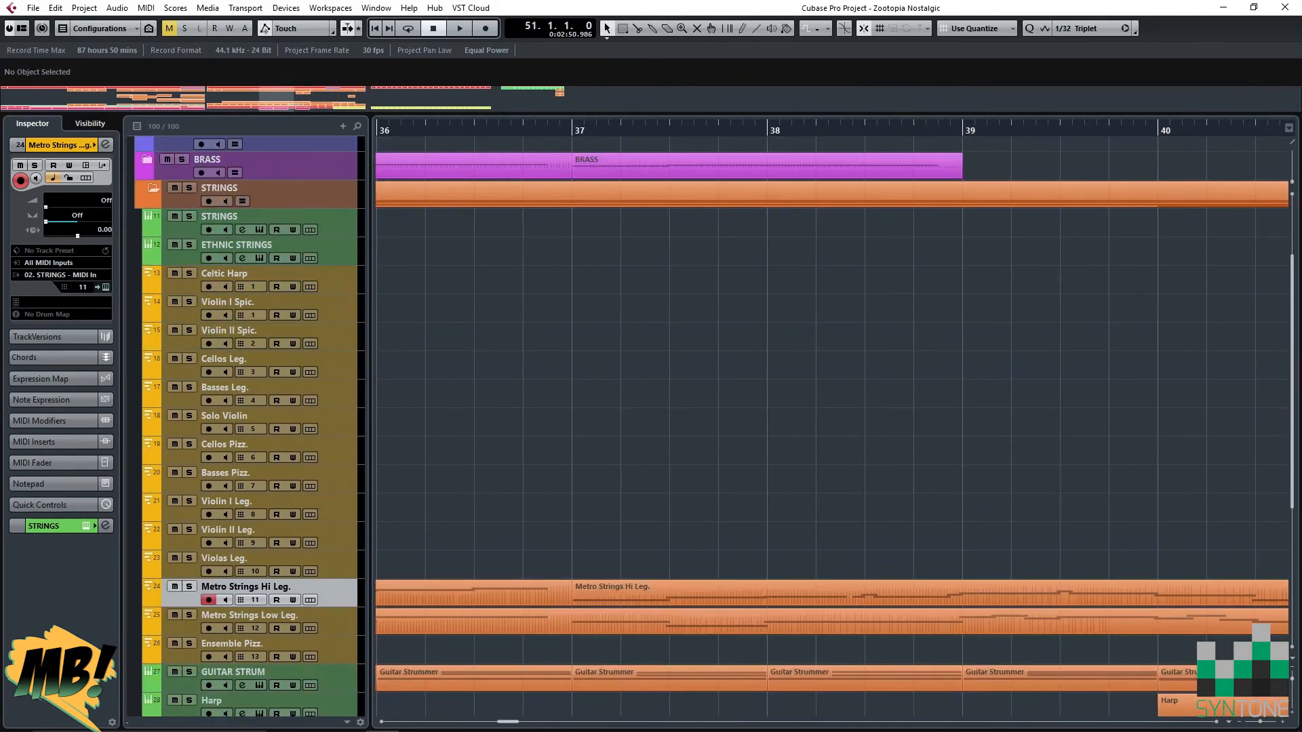
{"action": "left_click", "coordinate": [154, 188]}
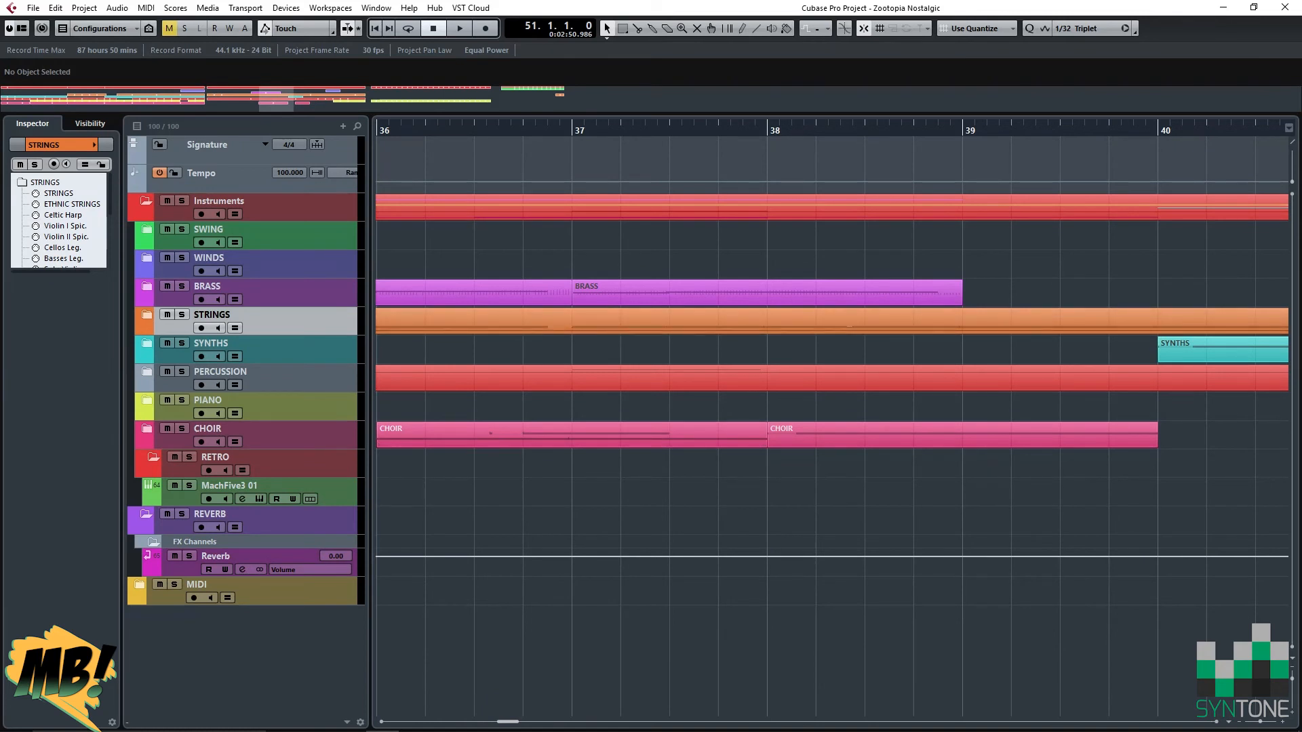
Examine the folder parts of the earlier arrangement, from around bar 38 back to its opening bars.
{"action": "scroll", "coordinate": [832, 420], "scroll_direction": "left", "scroll_amount": 4}
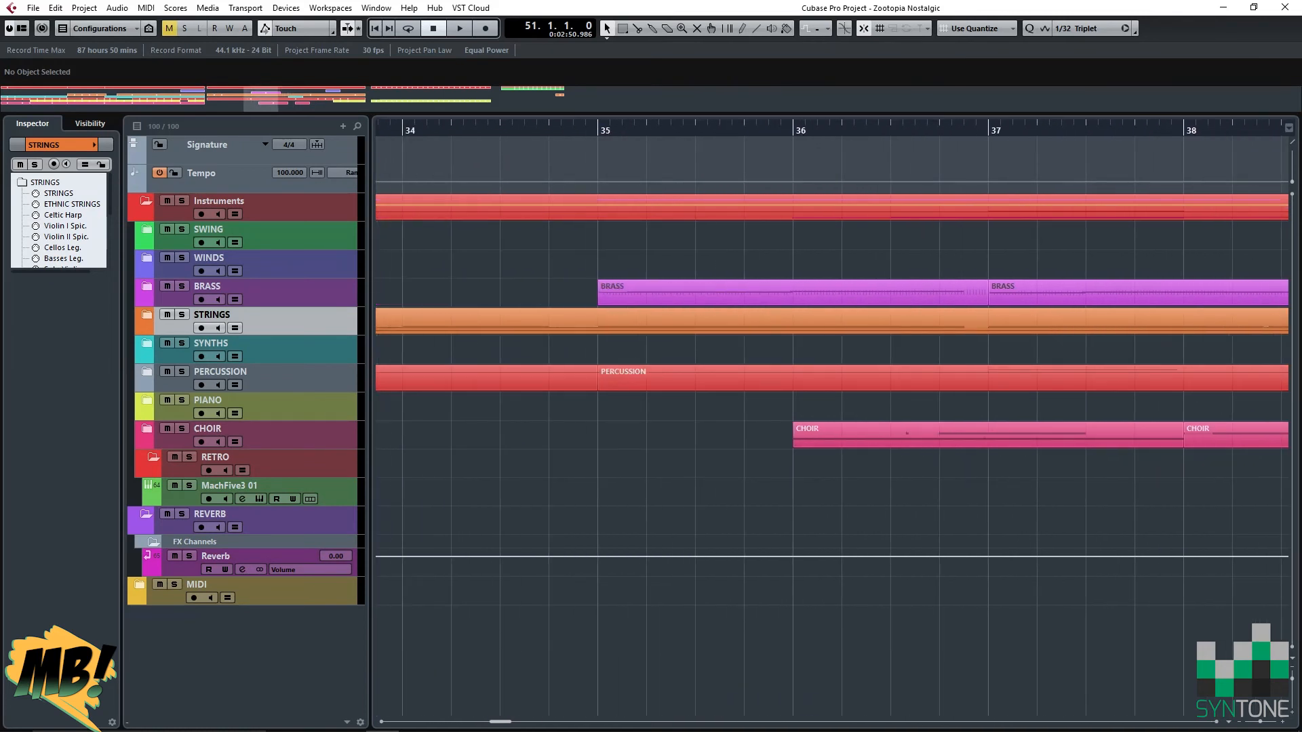
{"action": "scroll", "coordinate": [832, 421], "scroll_direction": "left", "scroll_amount": 9}
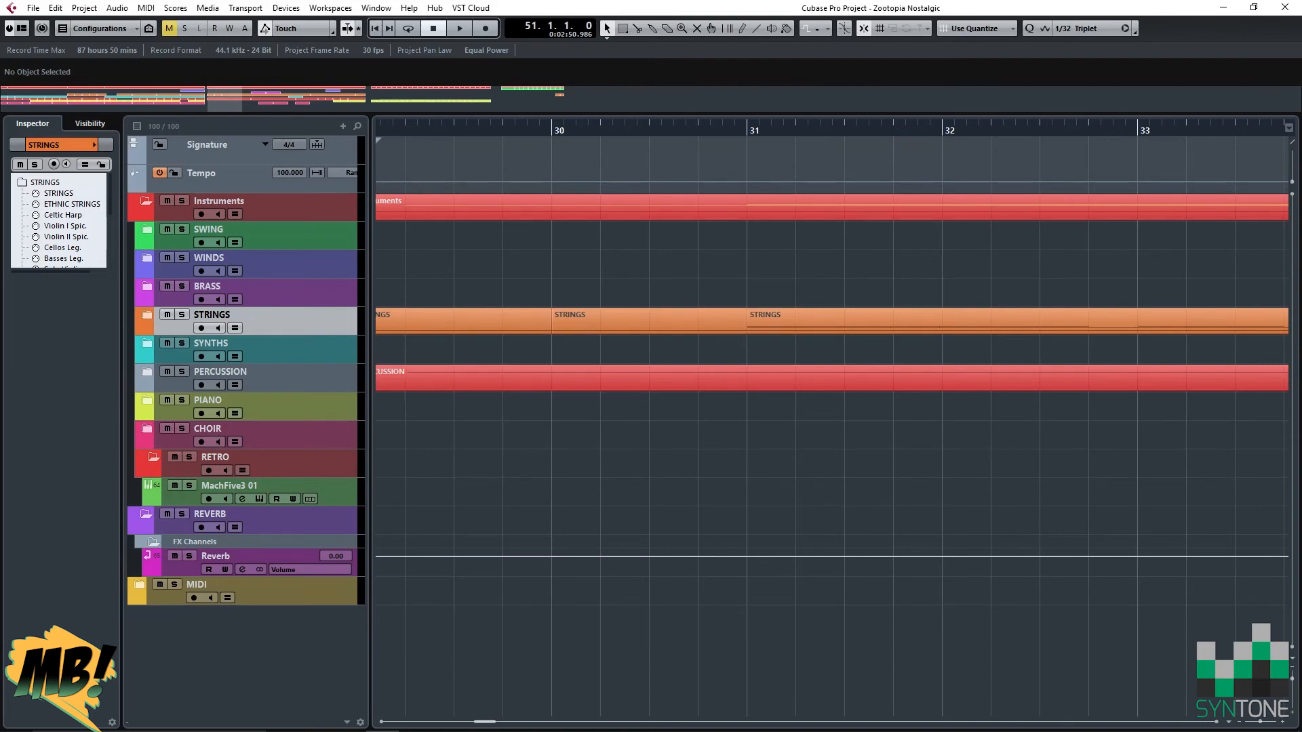
{"action": "scroll", "coordinate": [832, 421], "scroll_direction": "left", "scroll_amount": 18}
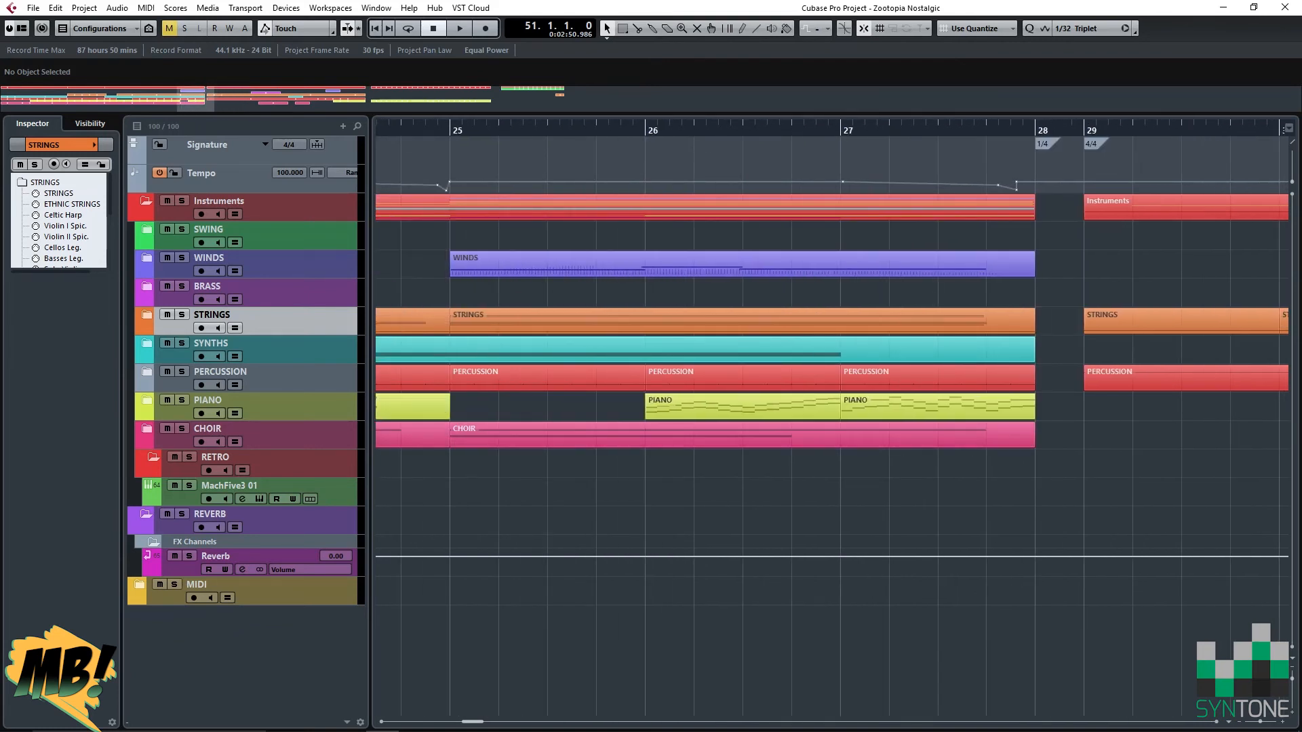
{"action": "scroll", "coordinate": [832, 420], "scroll_direction": "left", "scroll_amount": 18}
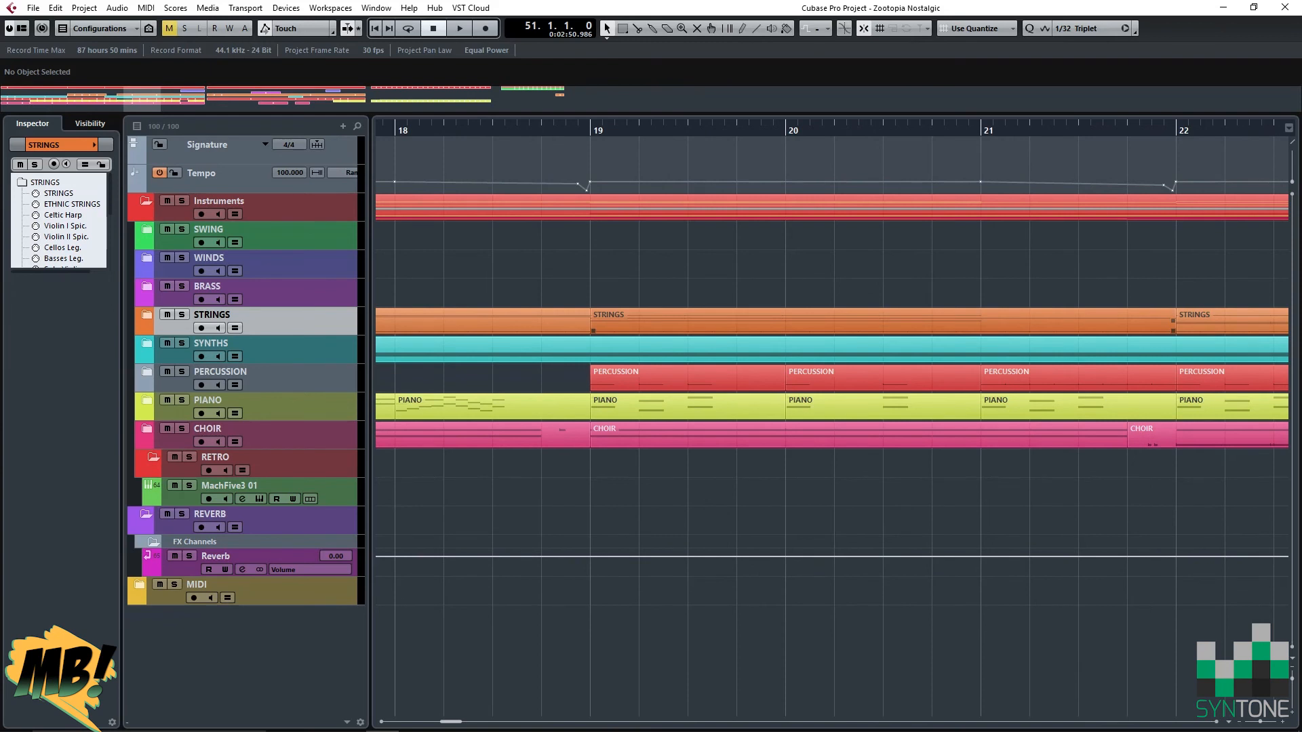
{"action": "scroll", "coordinate": [832, 421], "scroll_direction": "left", "scroll_amount": 20}
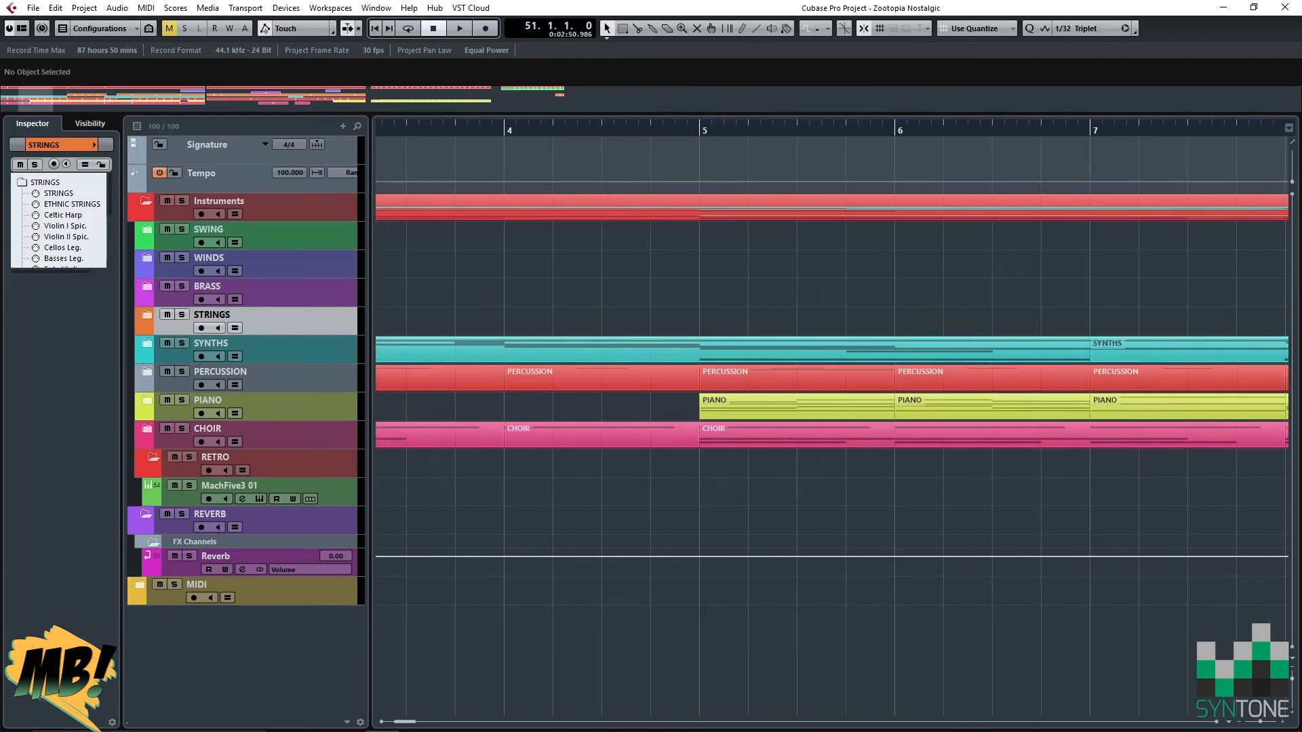
{"action": "scroll", "coordinate": [832, 420], "scroll_direction": "left", "scroll_amount": 7}
{"action": "scroll", "coordinate": [832, 420], "scroll_direction": "right", "scroll_amount": 2}
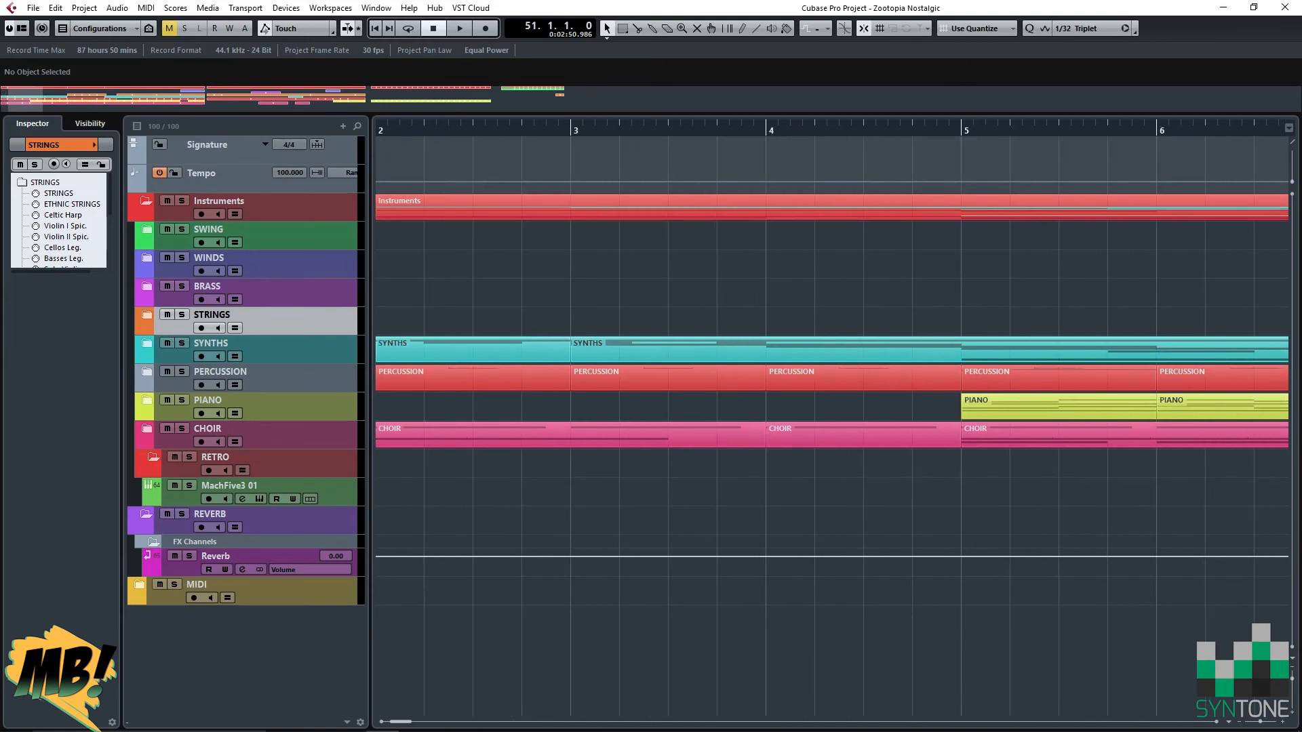
{"action": "scroll", "coordinate": [832, 420], "scroll_direction": "right", "scroll_amount": 8}
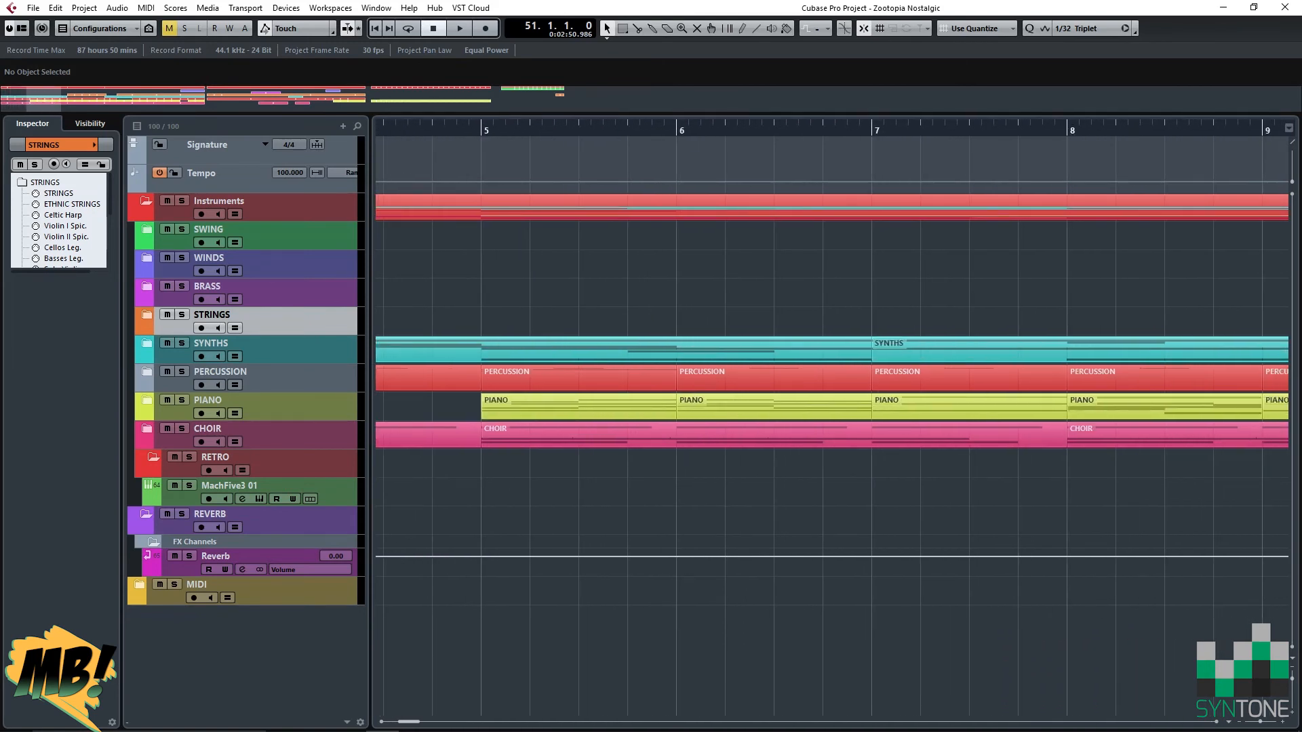
Examine the folder parts of the whole arrangement from bar 5 through to the end of the SWING section at bar 90.
{"action": "scroll", "coordinate": [832, 421], "scroll_direction": "right", "scroll_amount": 5}
{"action": "scroll", "coordinate": [832, 421], "scroll_direction": "right", "scroll_amount": 10}
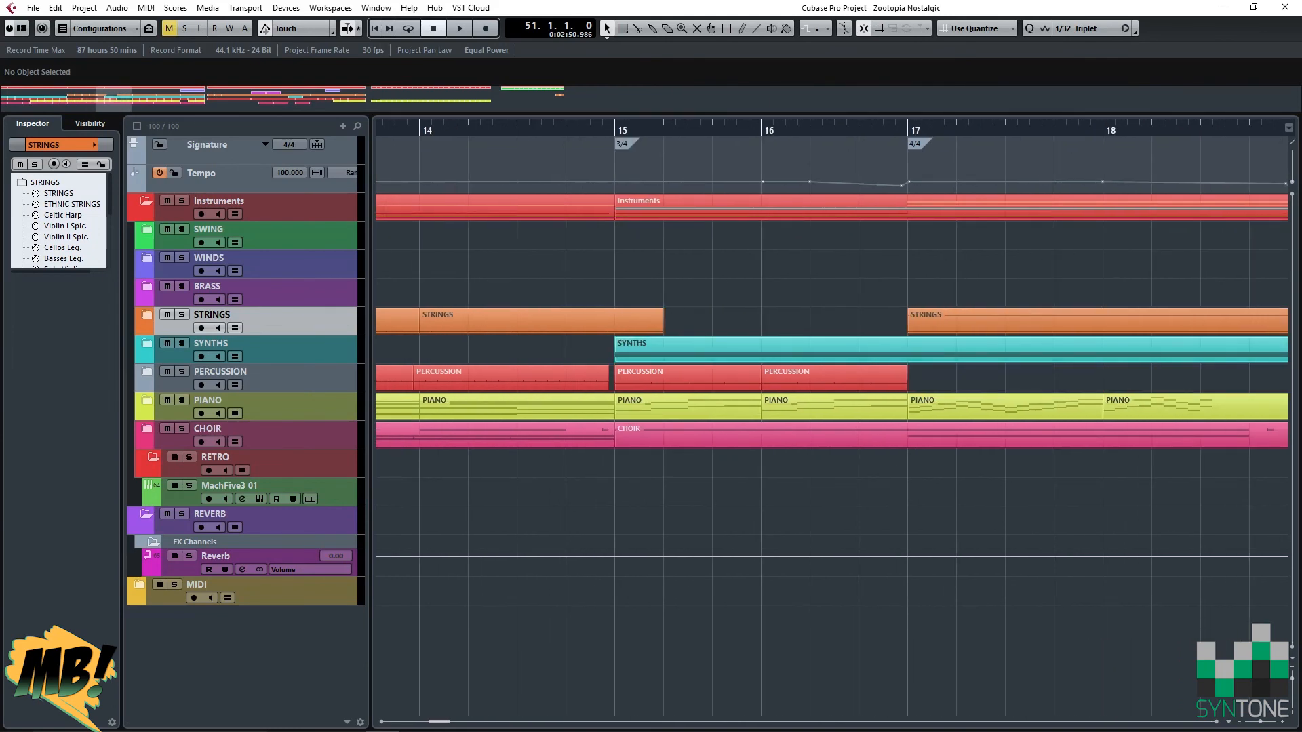
{"action": "scroll", "coordinate": [833, 420], "scroll_direction": "right", "scroll_amount": 8}
{"action": "scroll", "coordinate": [832, 421], "scroll_direction": "right", "scroll_amount": 14}
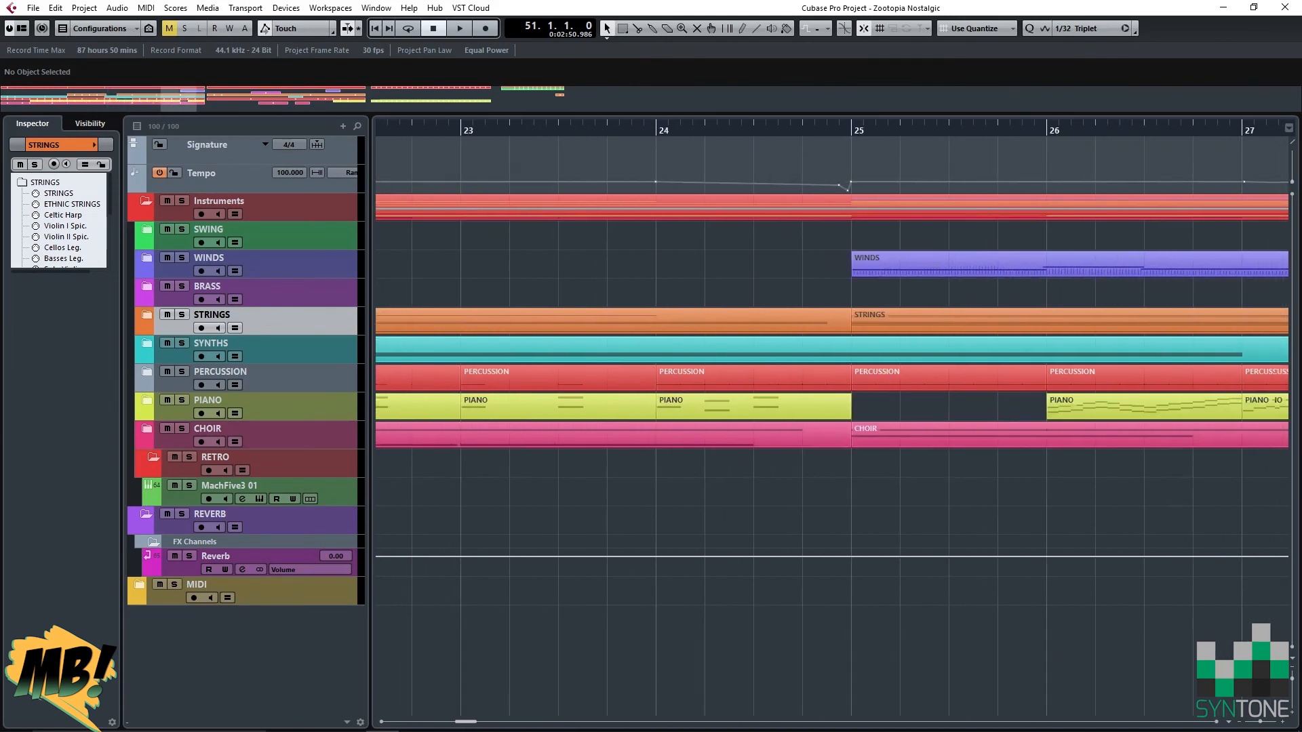
{"action": "scroll", "coordinate": [832, 420], "scroll_direction": "right", "scroll_amount": 2}
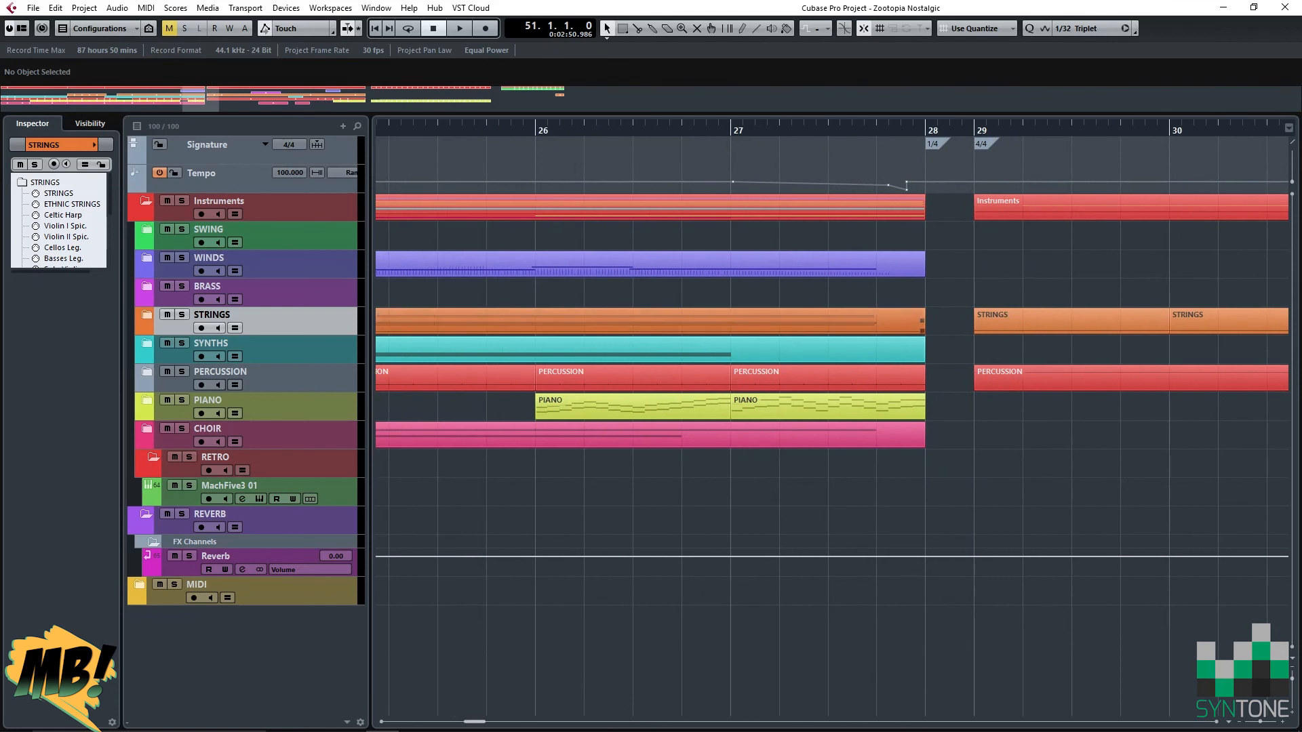
{"action": "scroll", "coordinate": [832, 421], "scroll_direction": "right", "scroll_amount": 4}
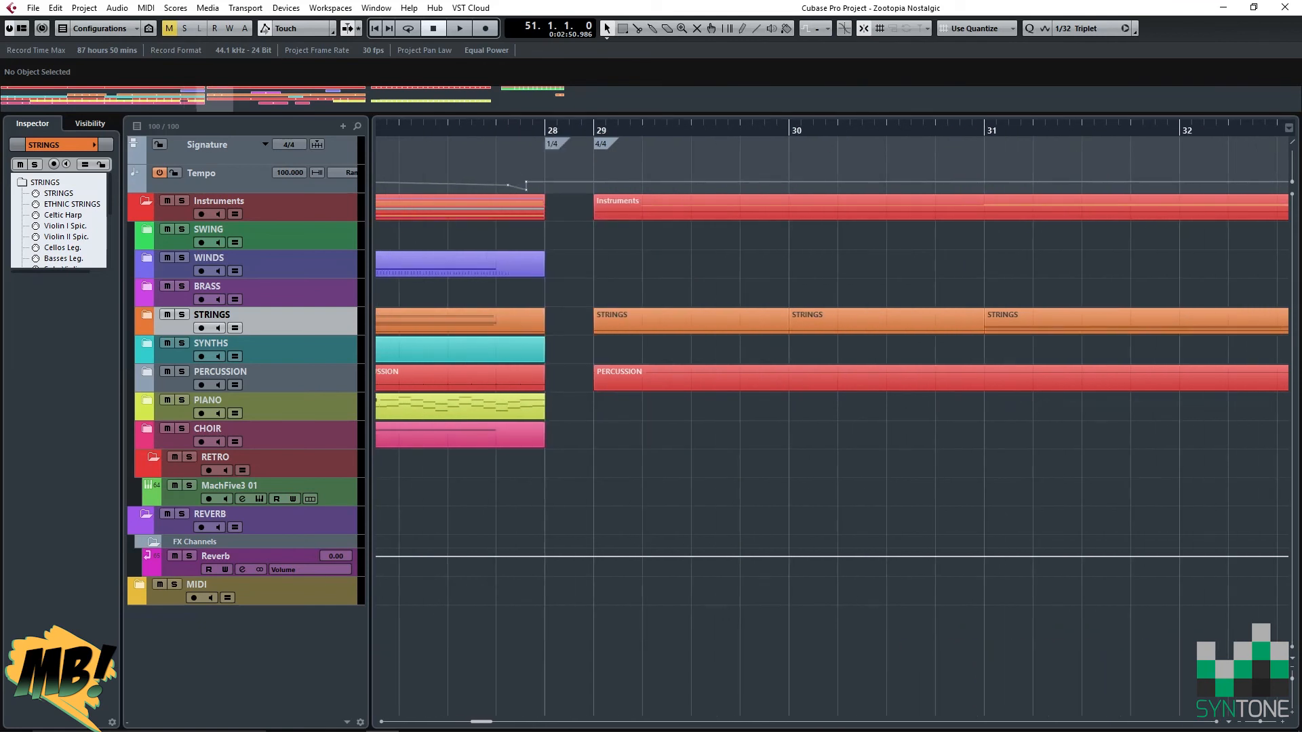
{"action": "scroll", "coordinate": [832, 421], "scroll_direction": "right", "scroll_amount": 14}
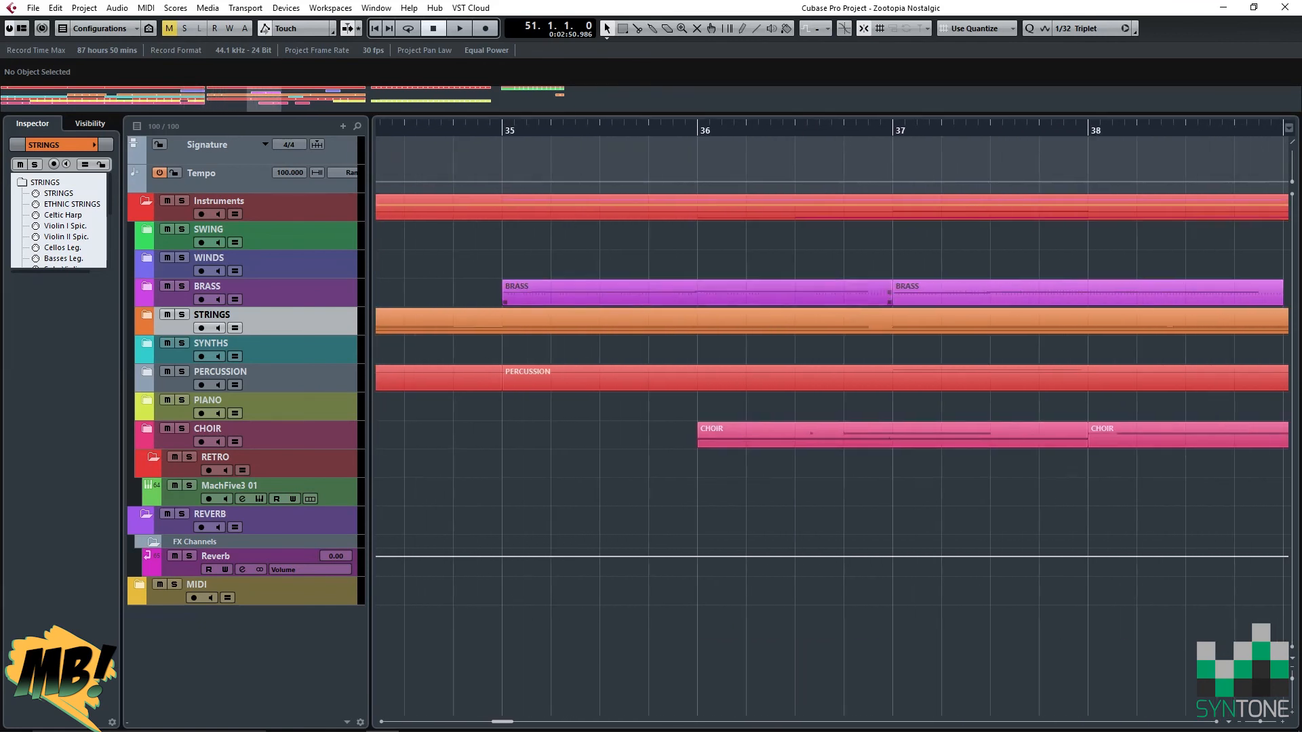
{"action": "scroll", "coordinate": [832, 421], "scroll_direction": "right", "scroll_amount": 8}
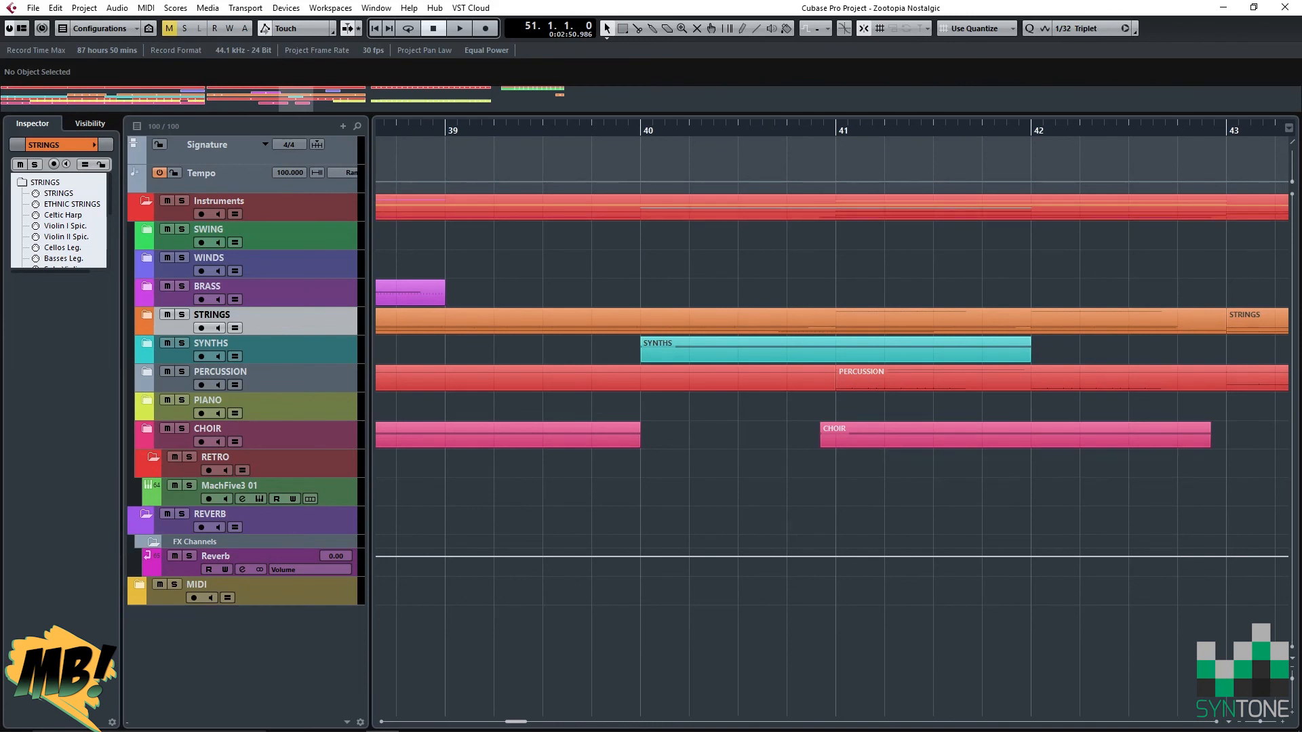
{"action": "scroll", "coordinate": [833, 420], "scroll_direction": "right", "scroll_amount": 8}
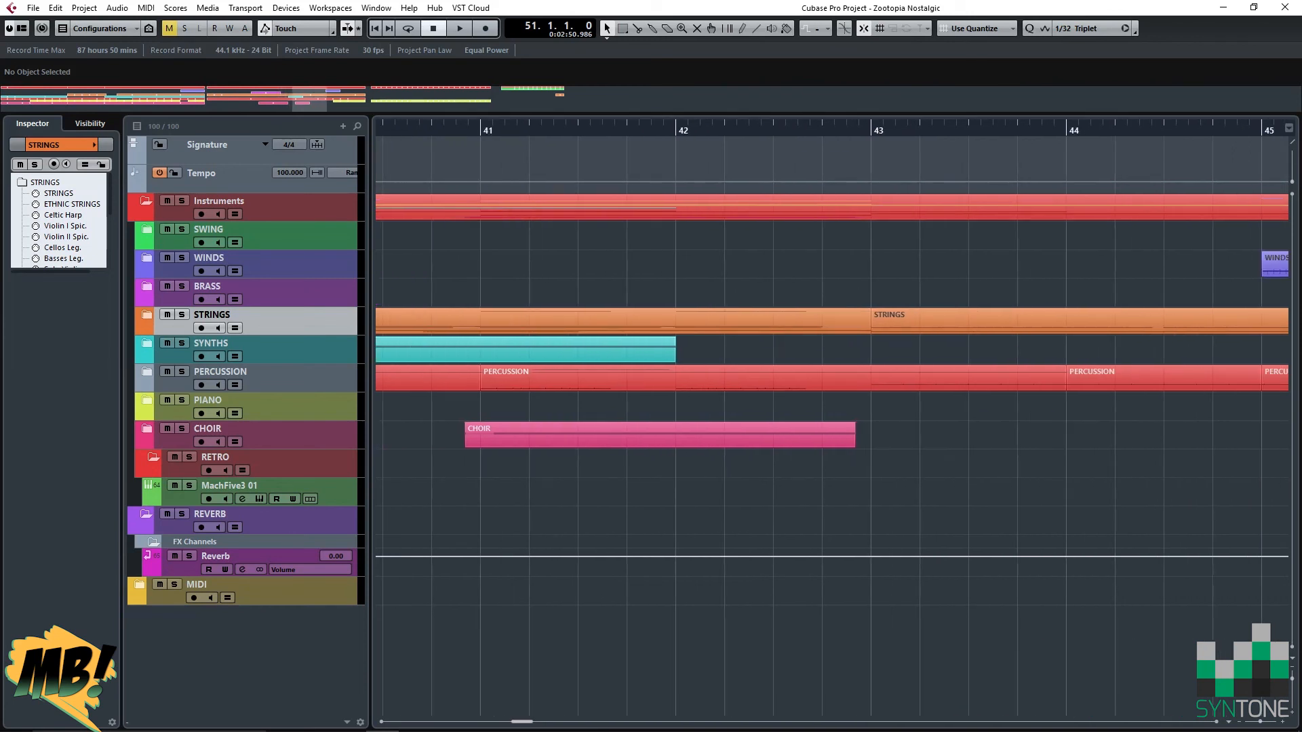
{"action": "scroll", "coordinate": [832, 420], "scroll_direction": "right", "scroll_amount": 16}
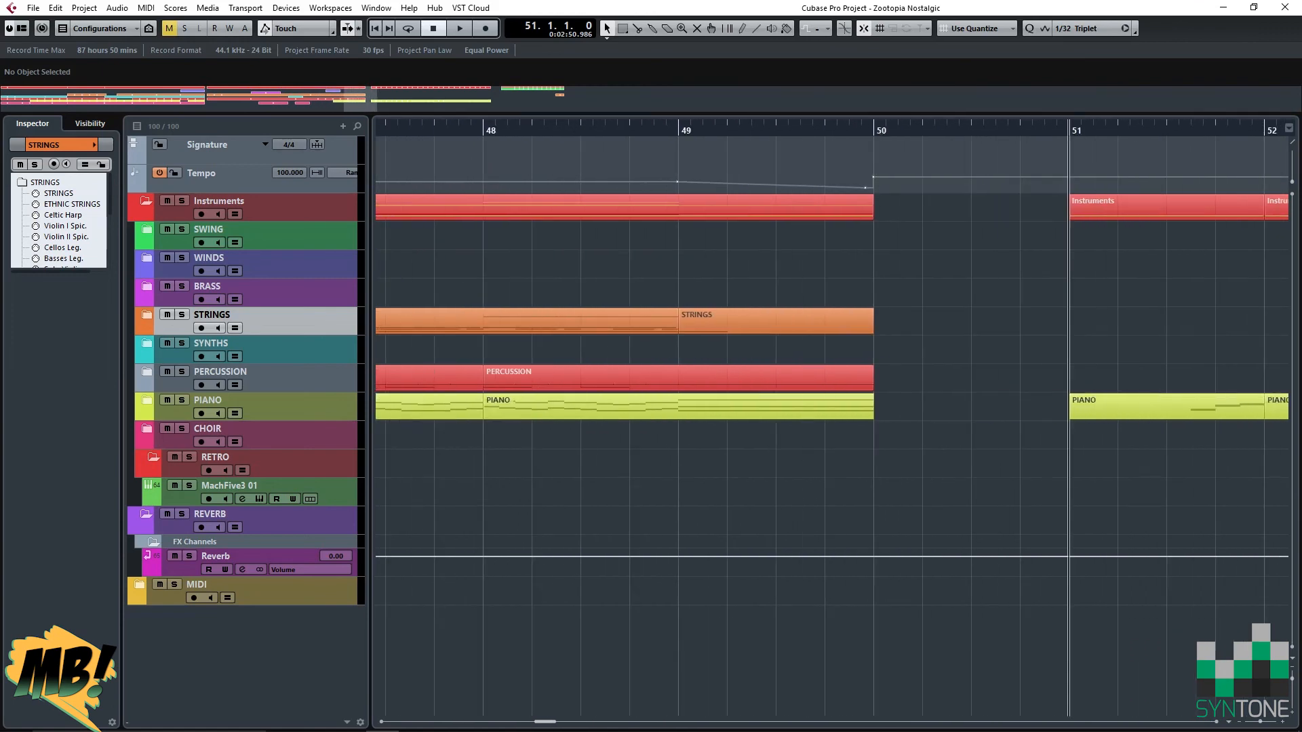
{"action": "scroll", "coordinate": [832, 421], "scroll_direction": "right", "scroll_amount": 20}
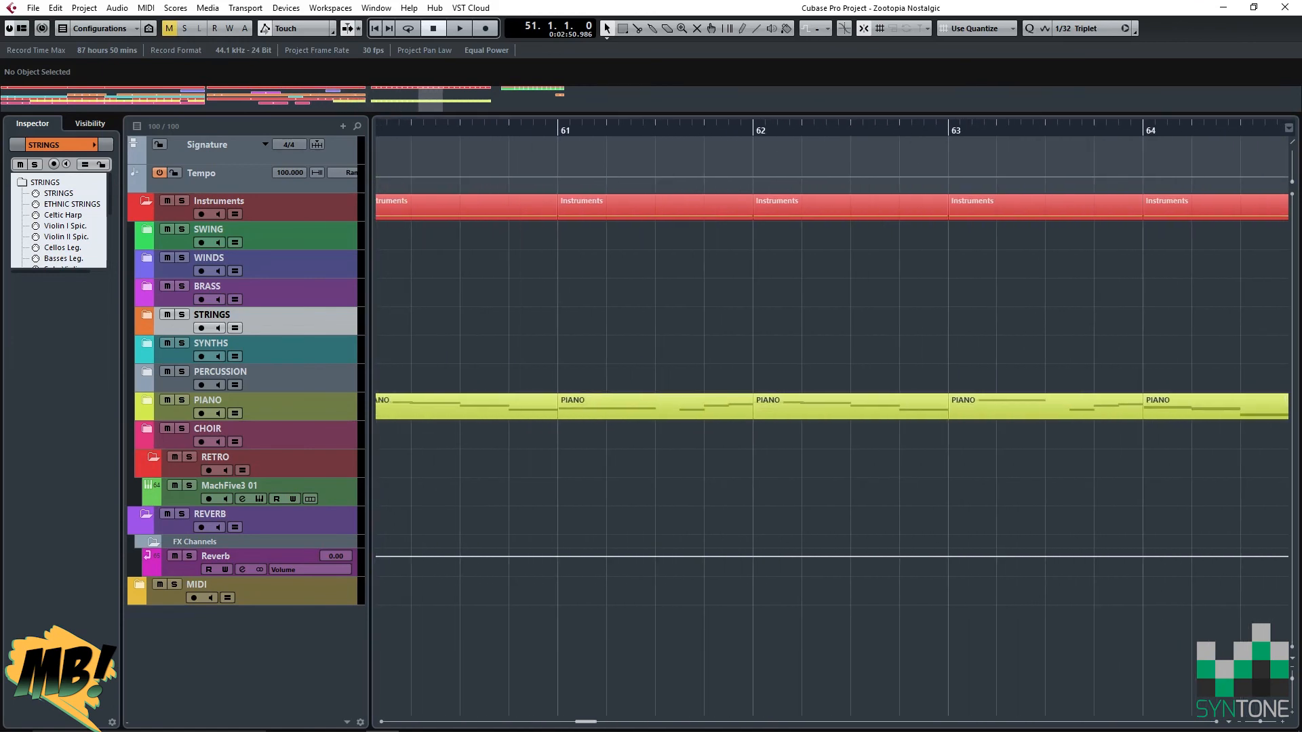
{"action": "scroll", "coordinate": [832, 420], "scroll_direction": "right", "scroll_amount": 8}
{"action": "scroll", "coordinate": [832, 427], "scroll_direction": "right", "scroll_amount": 15}
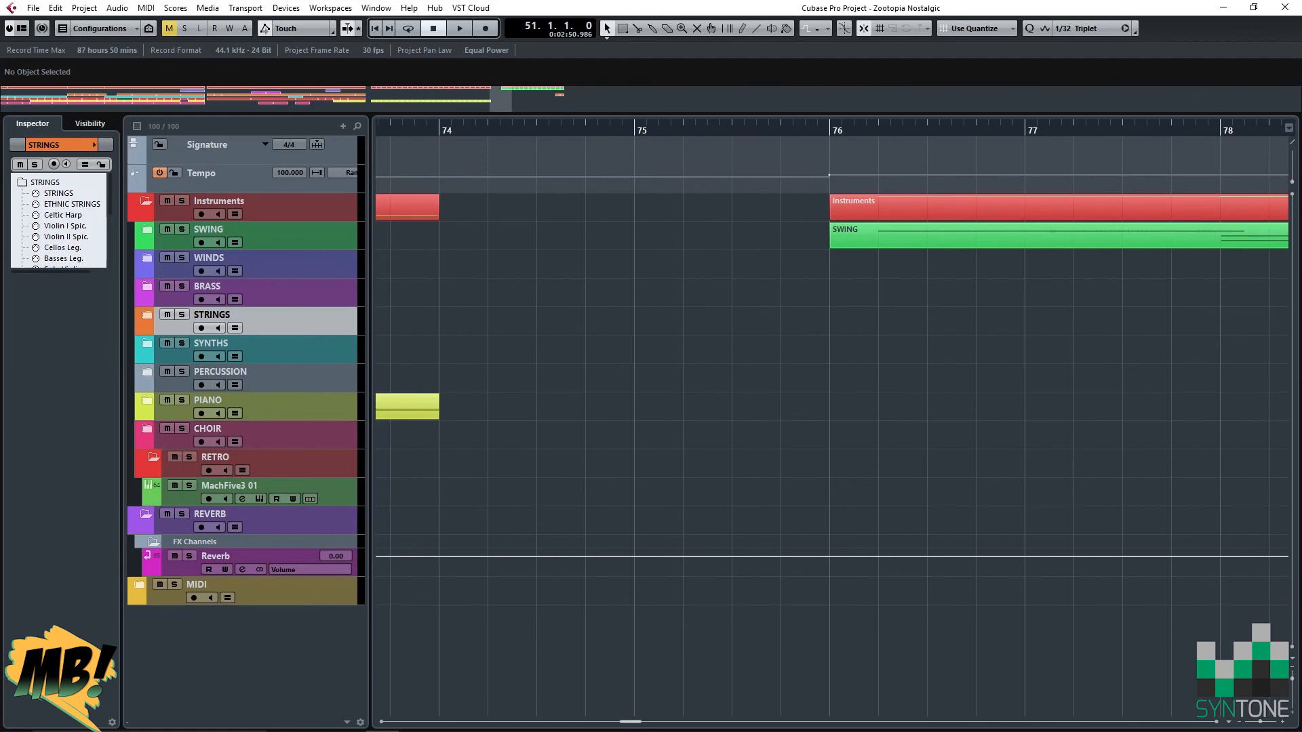
{"action": "scroll", "coordinate": [832, 427], "scroll_direction": "right", "scroll_amount": 3}
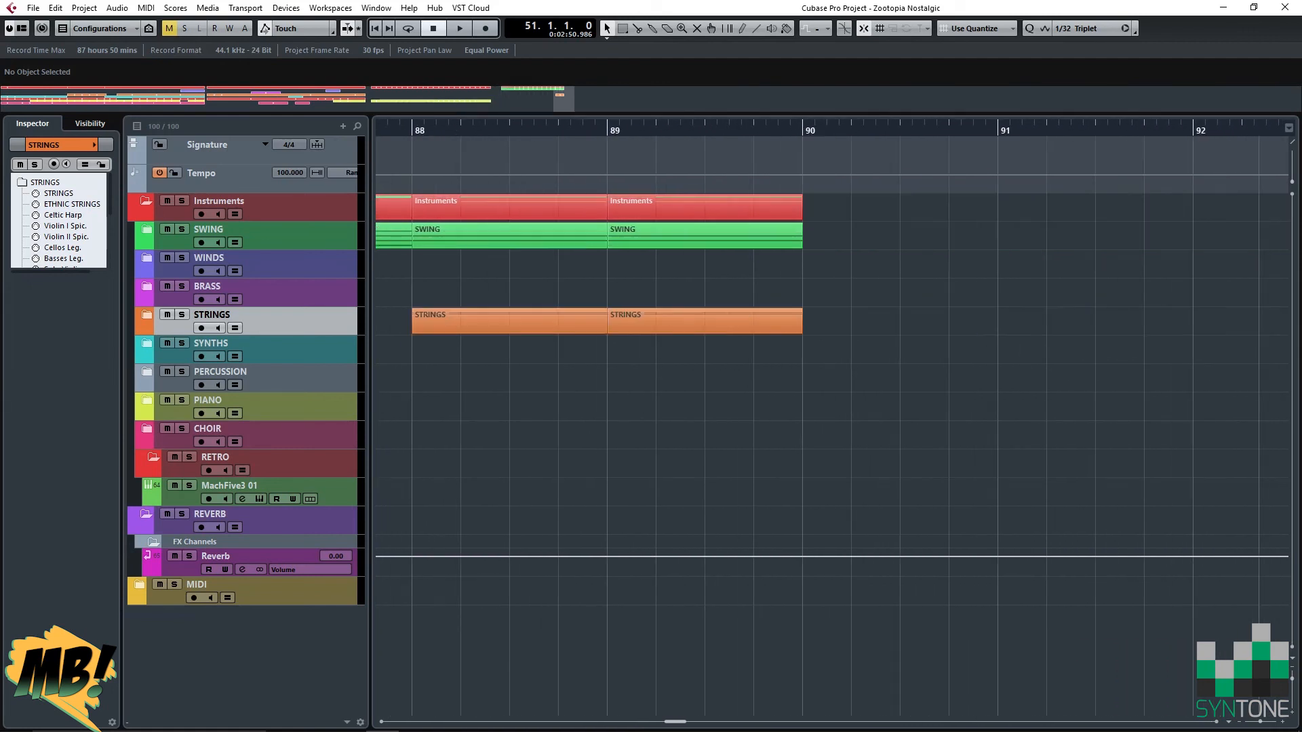
Play the SWING section briefly from just before bar 87 and stop just before bar 88.
{"action": "scroll", "coordinate": [832, 427], "scroll_direction": "left", "scroll_amount": 2}
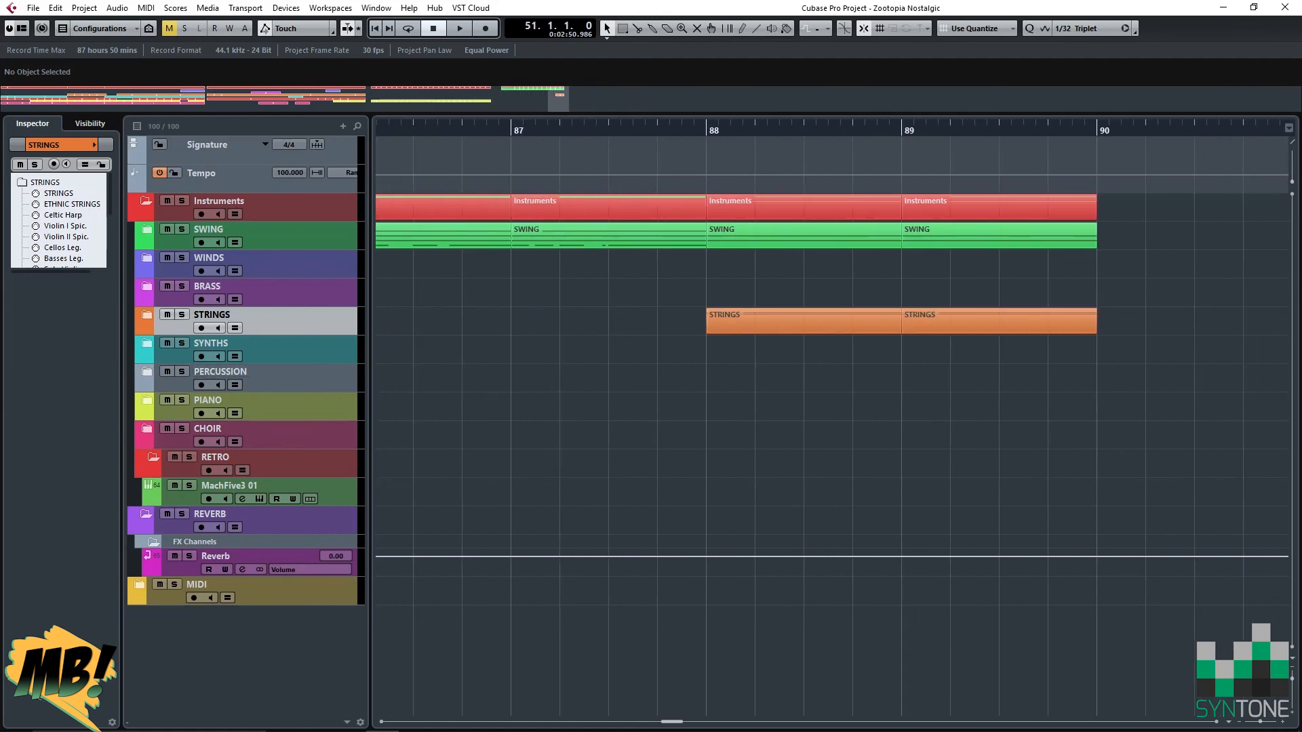
{"action": "left_click", "coordinate": [482, 129]}
{"action": "key", "text": "space"}
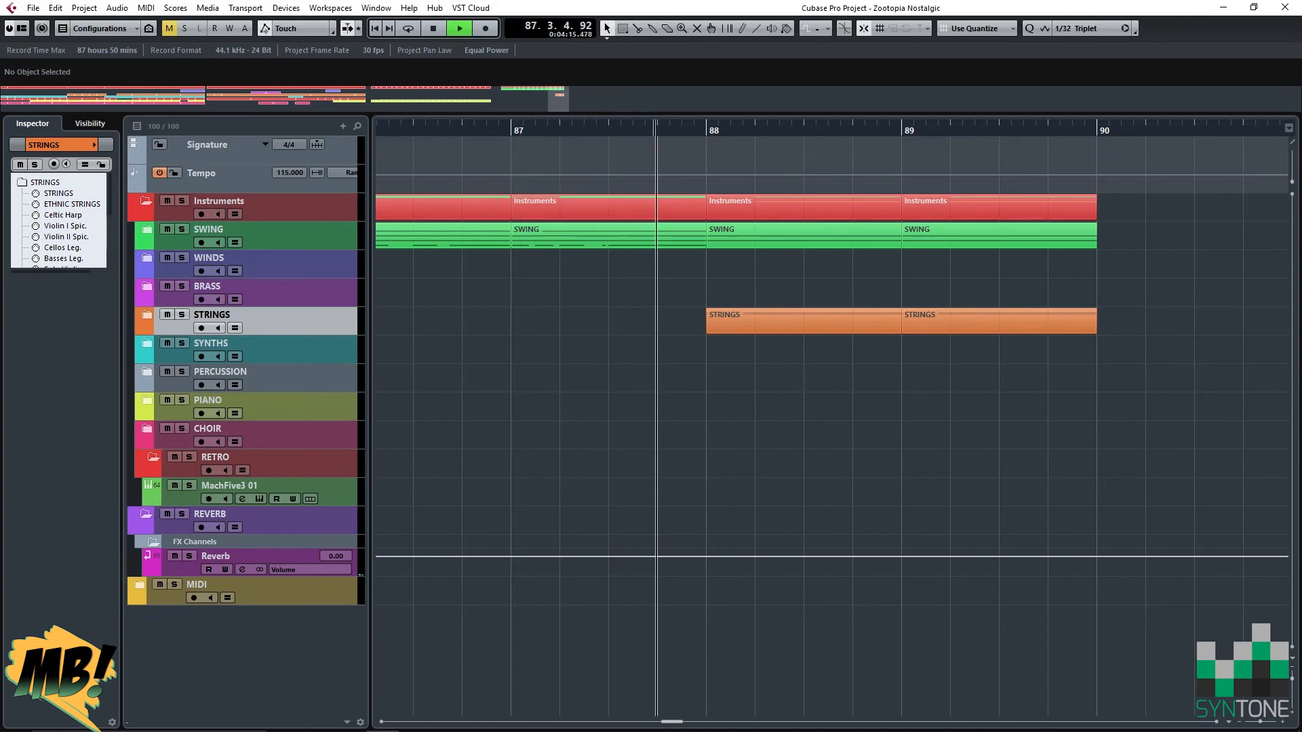
{"action": "key", "text": "space"}
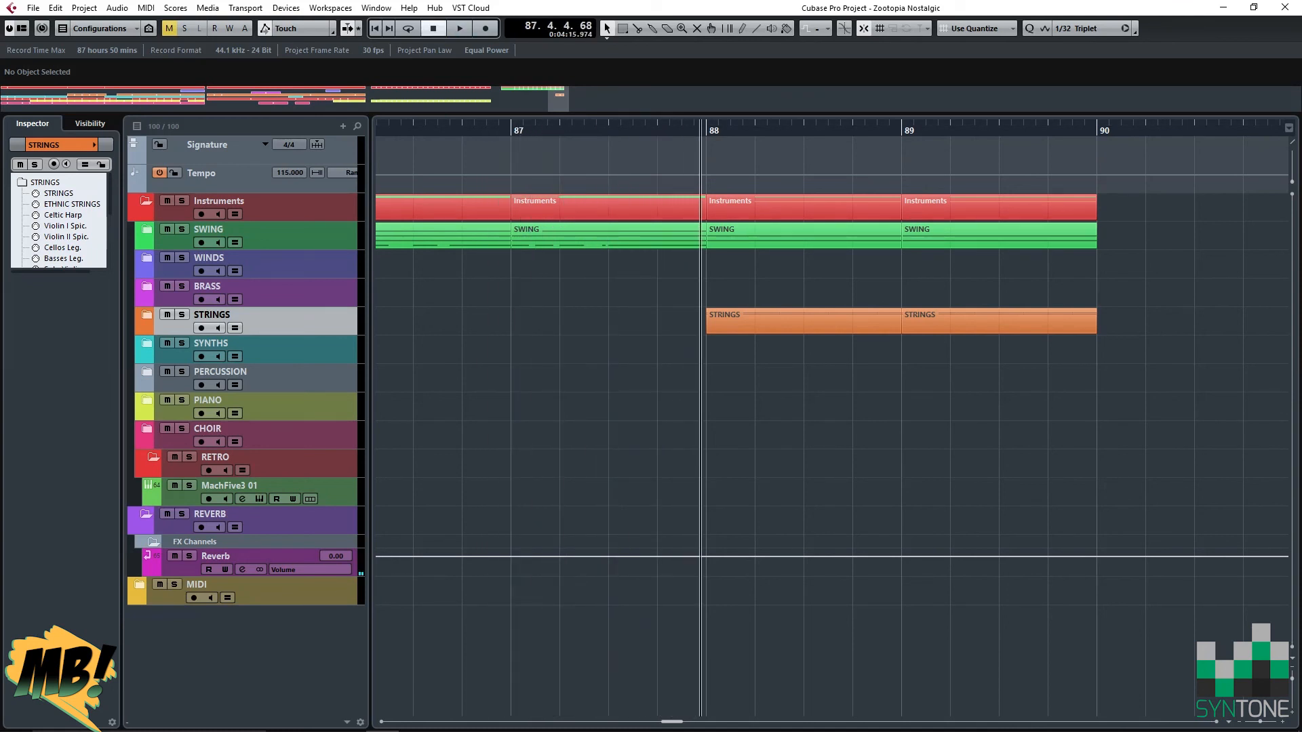